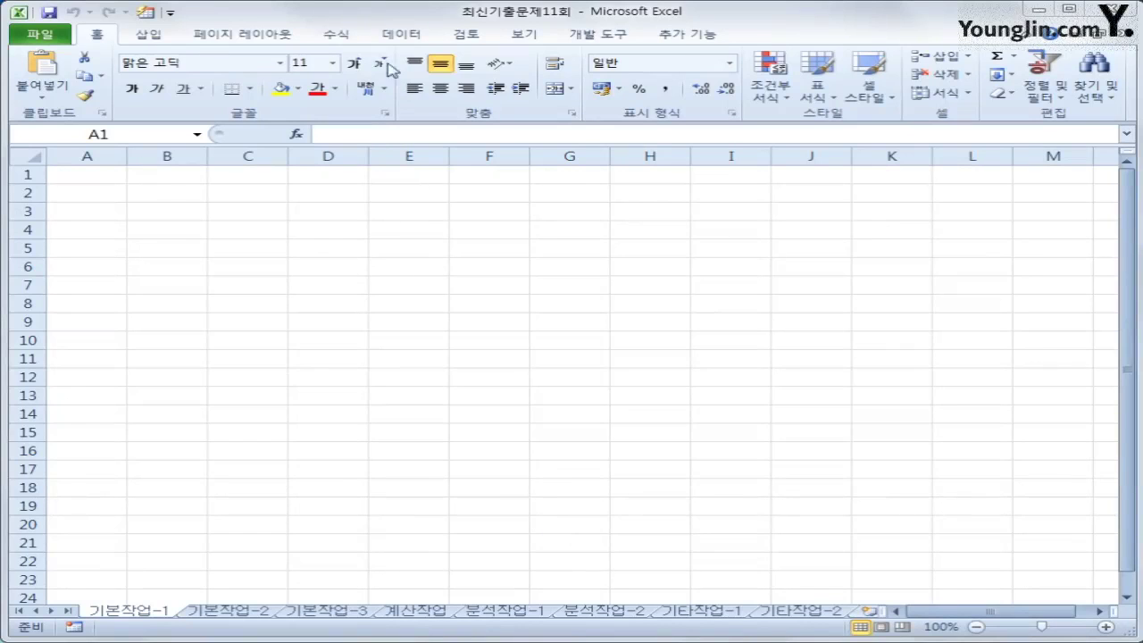
Step: Start a Microsoft Query import at cell A1 using the MS Access Database source and connect to 등록관리.accdb
click(379, 19)
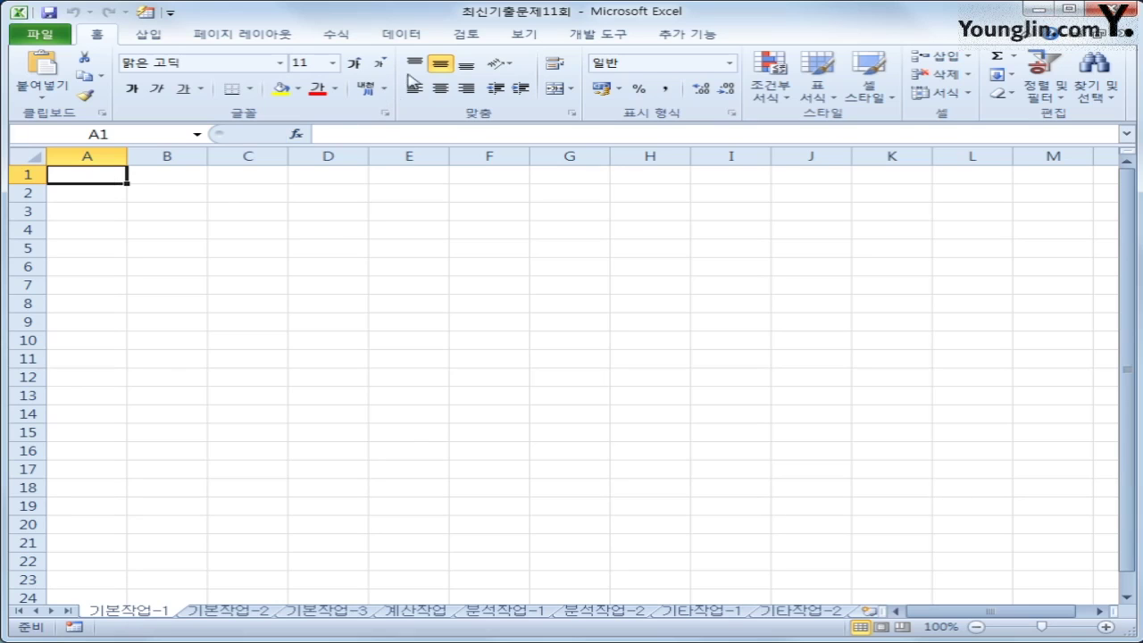
click(414, 33)
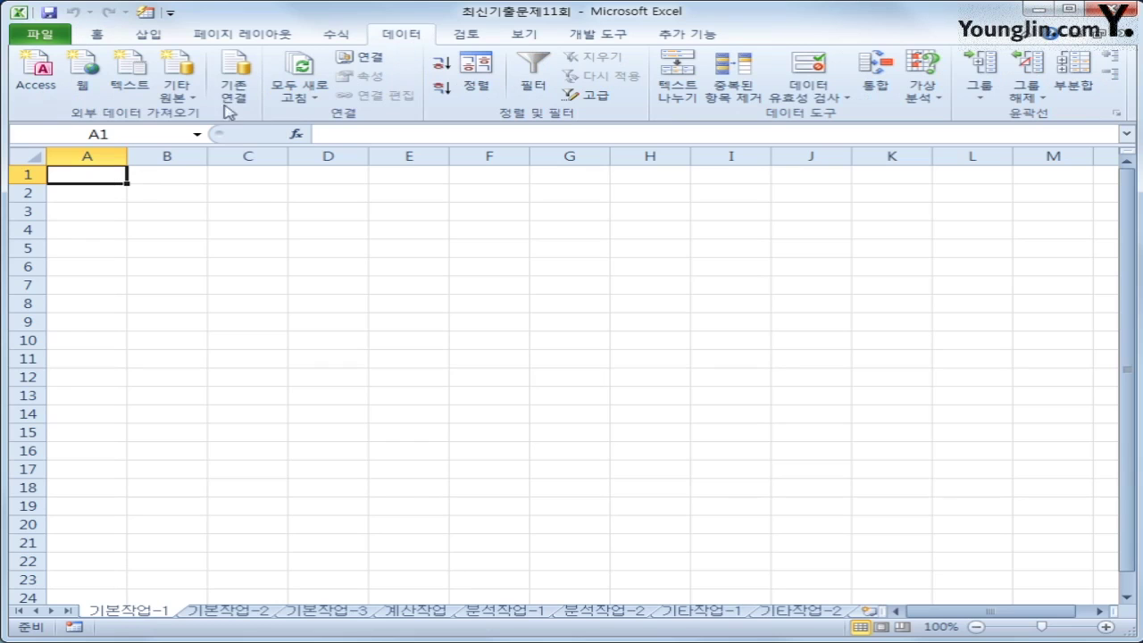
click(178, 89)
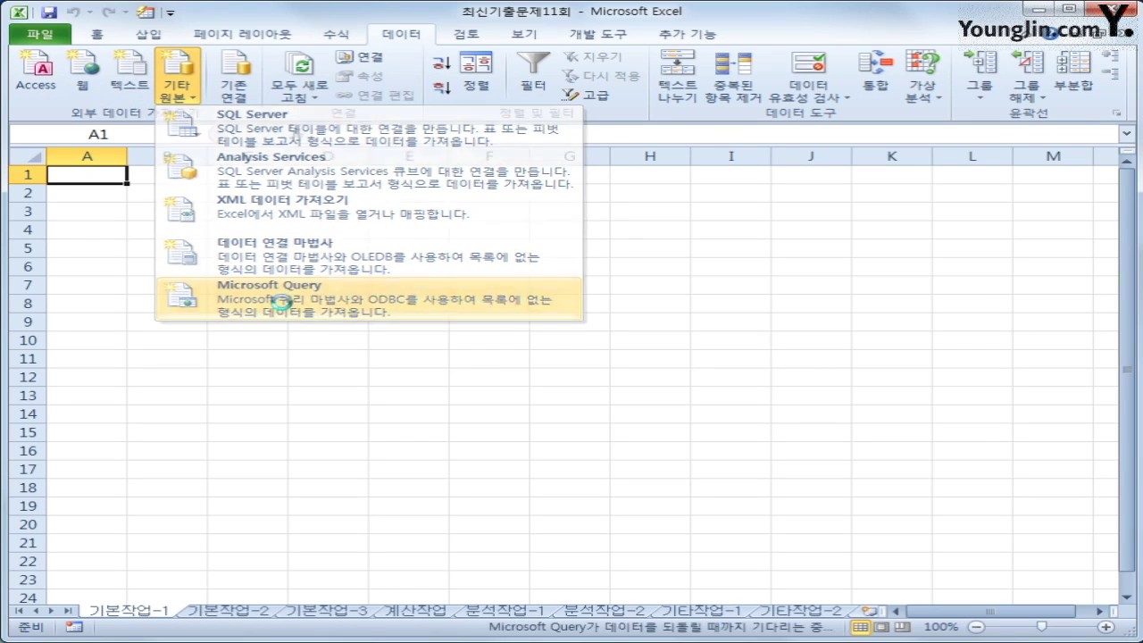
click(285, 307)
click(513, 379)
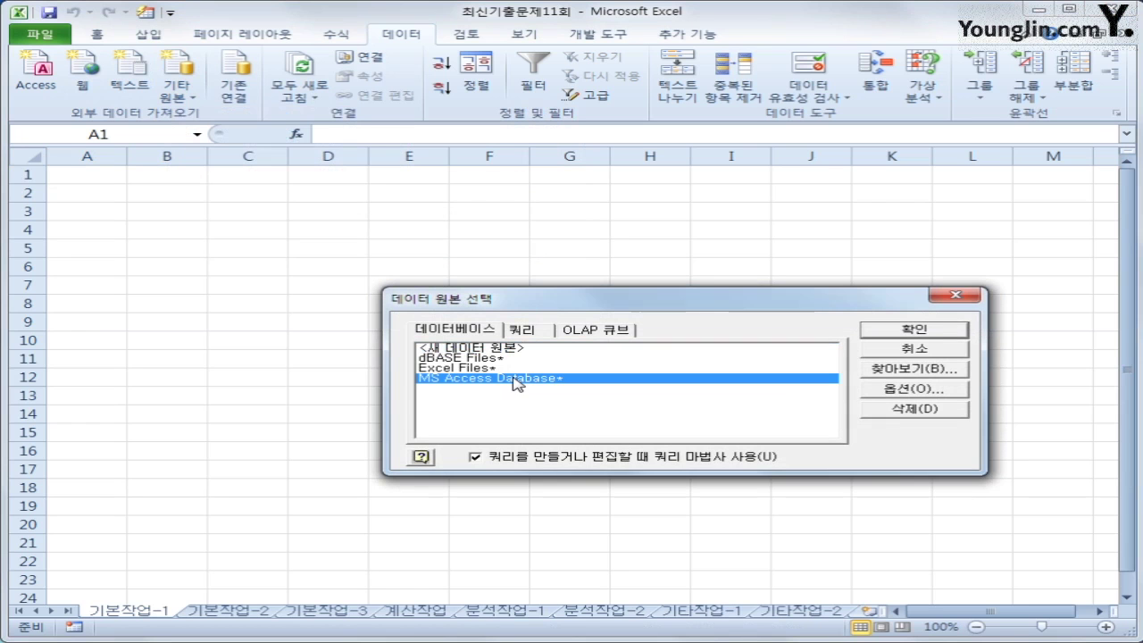
click(938, 330)
drag(0, 0, 748, 171)
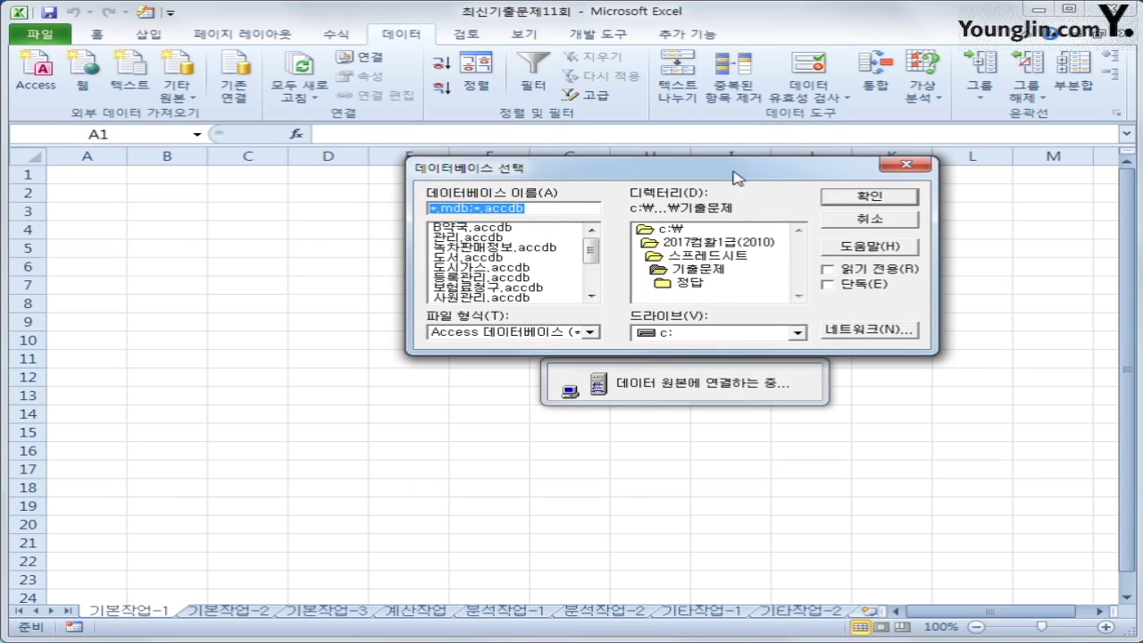
click(496, 278)
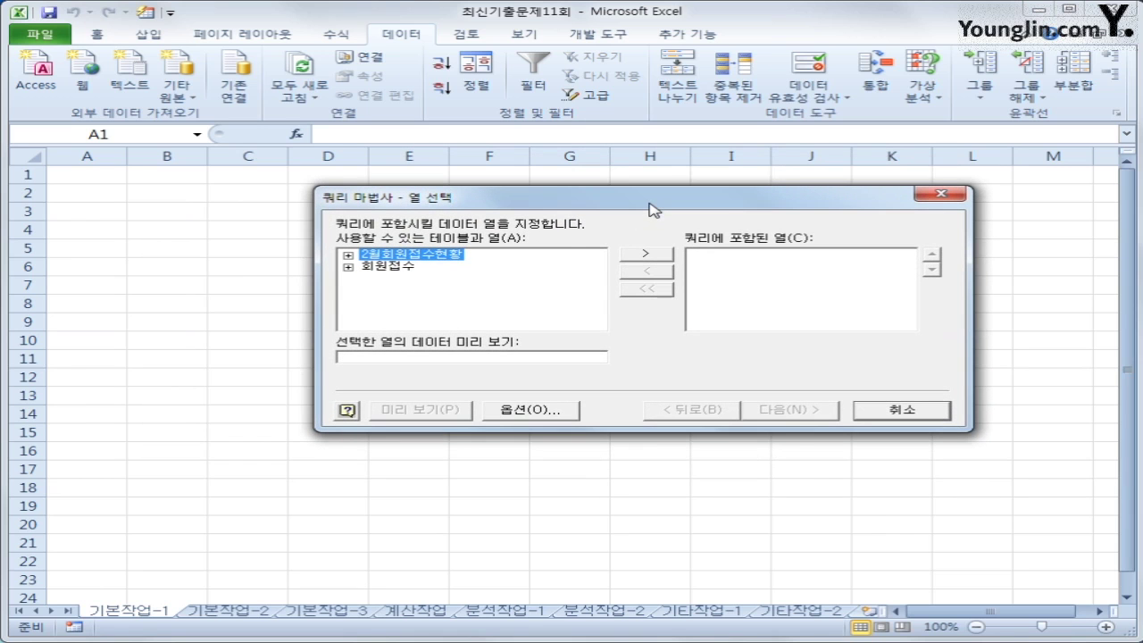
Step: Expand the 회원접수 table and add its 강사명, 강좌명 and 회원명 columns to the query in that order
click(394, 268)
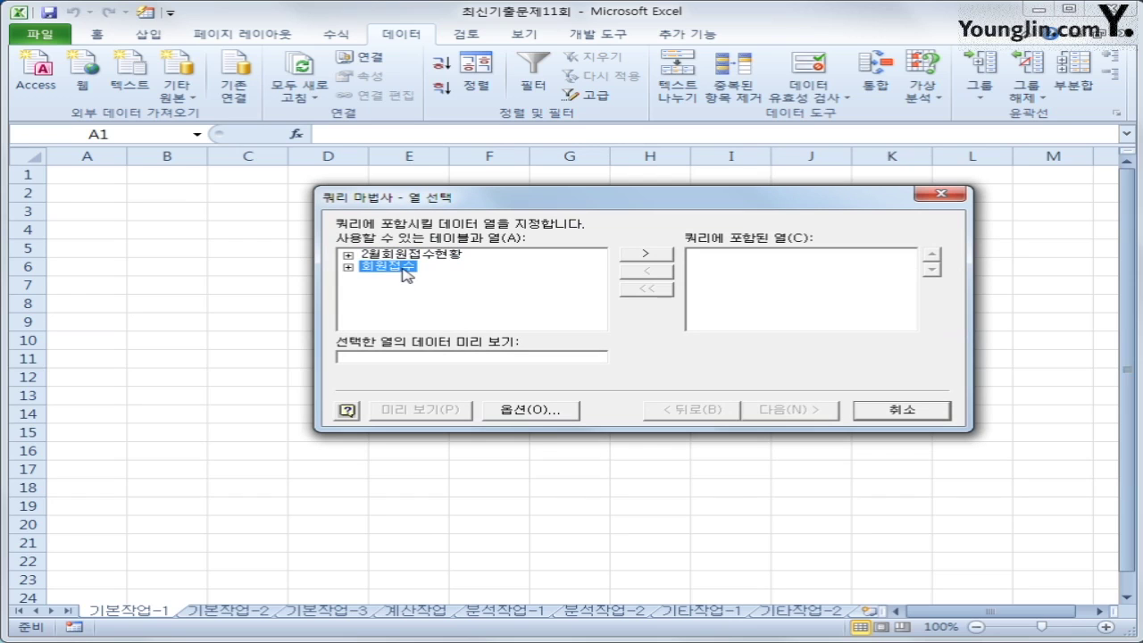
double_click(403, 270)
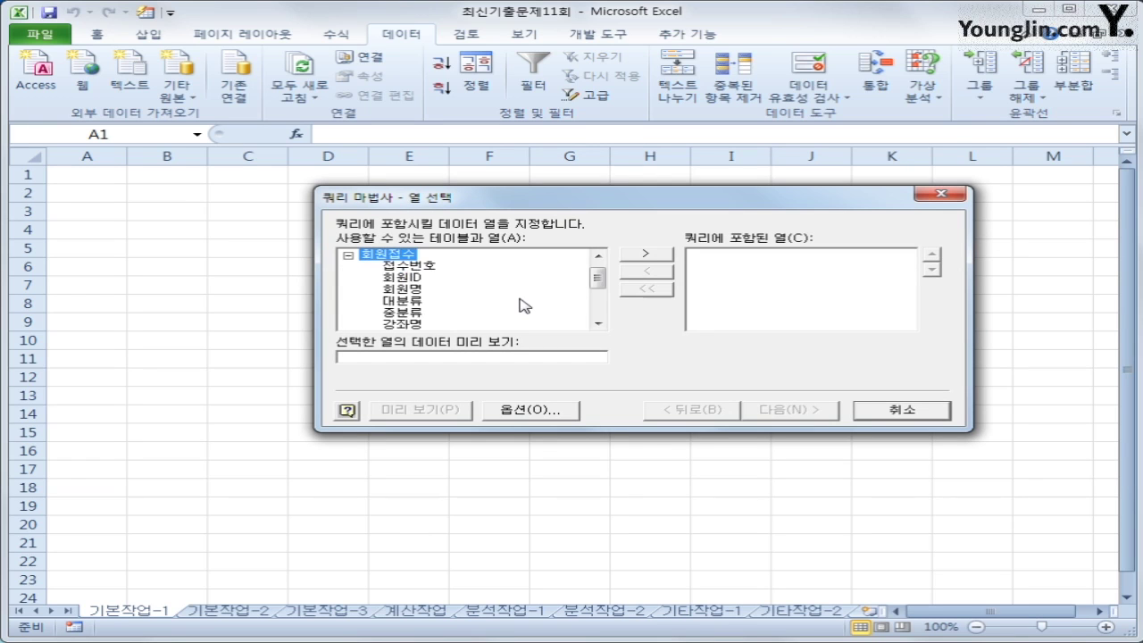
scroll(595, 284, down, 1)
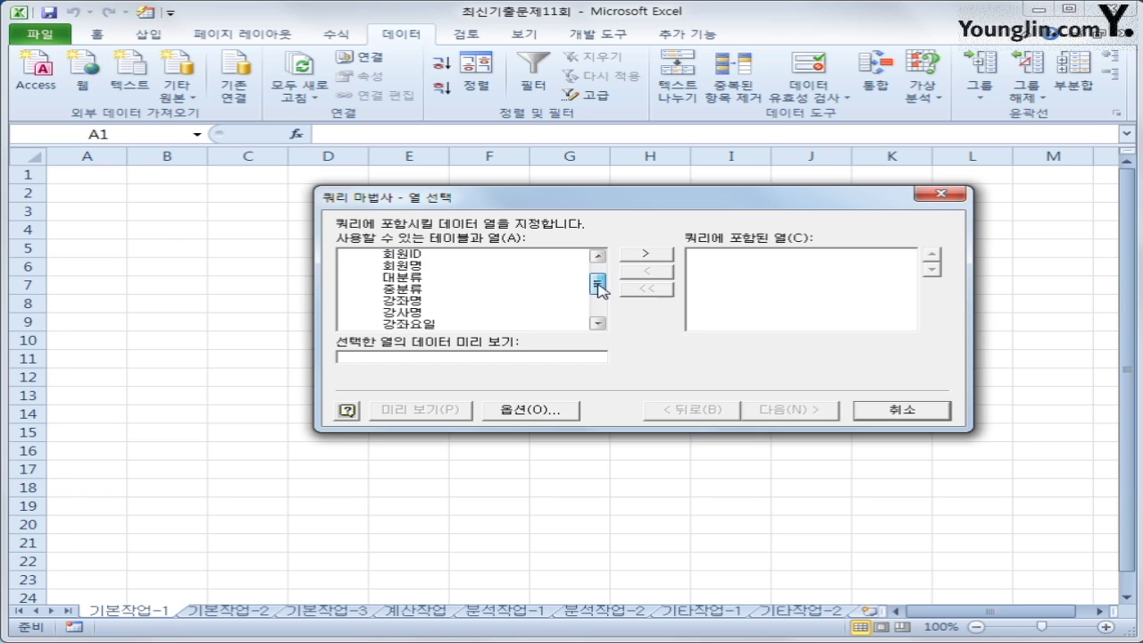
click(409, 314)
double_click(401, 314)
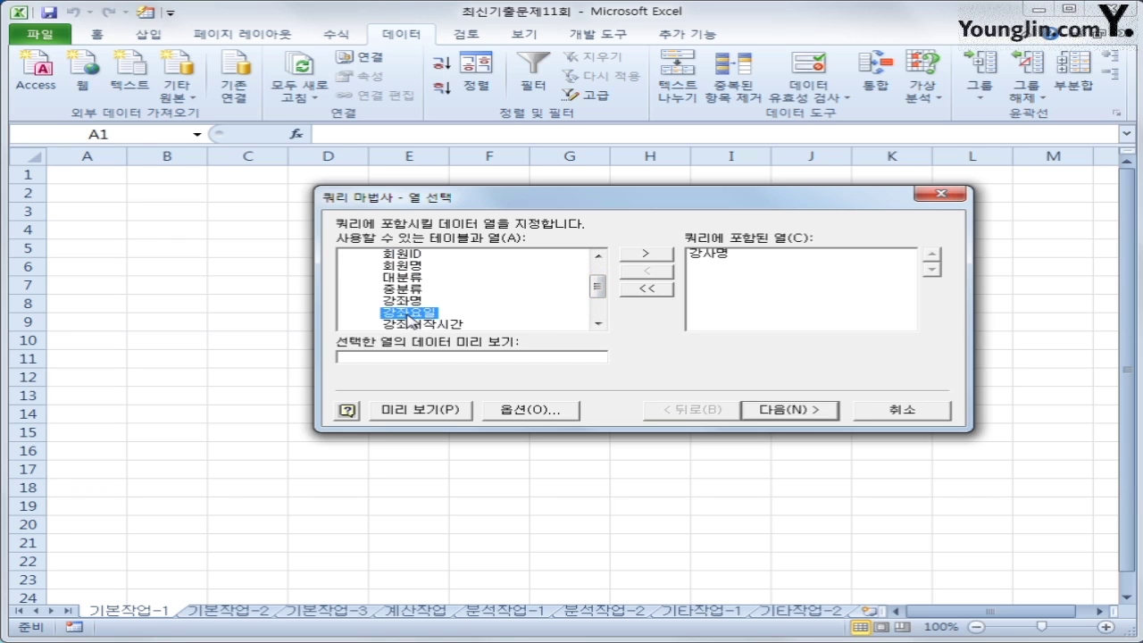
double_click(408, 302)
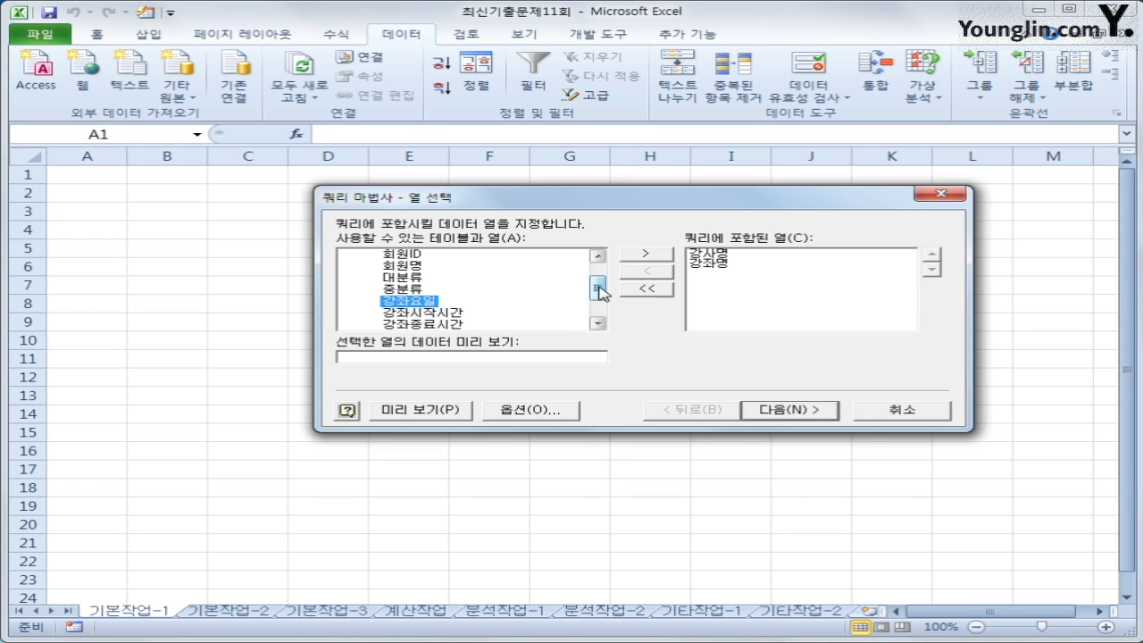
drag(598, 288, 445, 274)
double_click(414, 267)
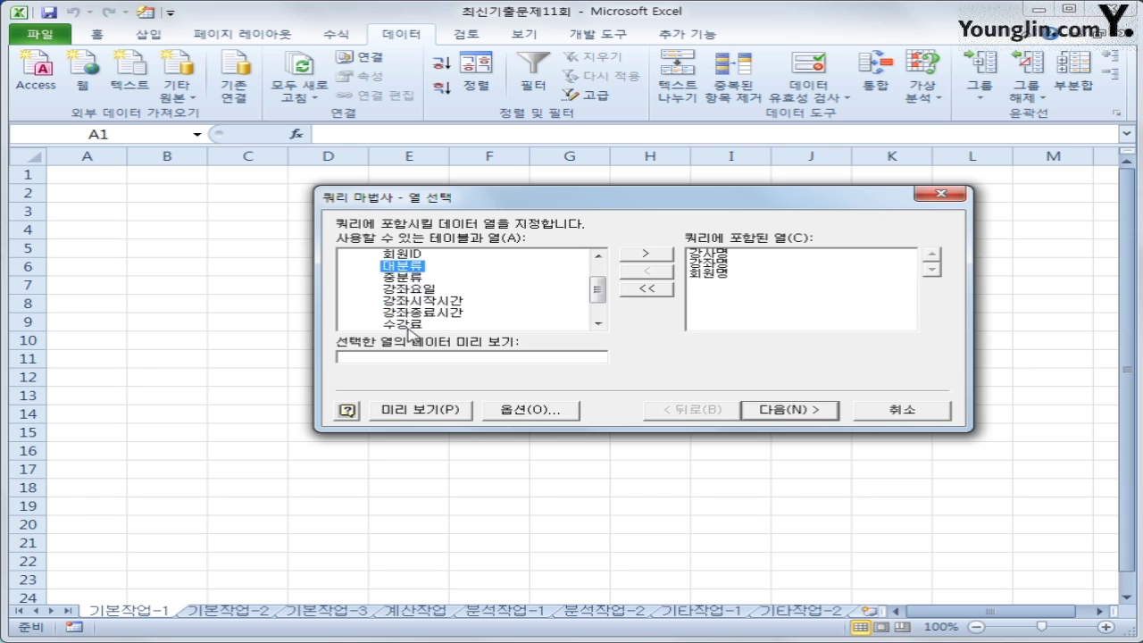
Step: Add the 수강료, 수강변경 and 강좌요일 columns to the query and proceed to the data filter page
double_click(412, 327)
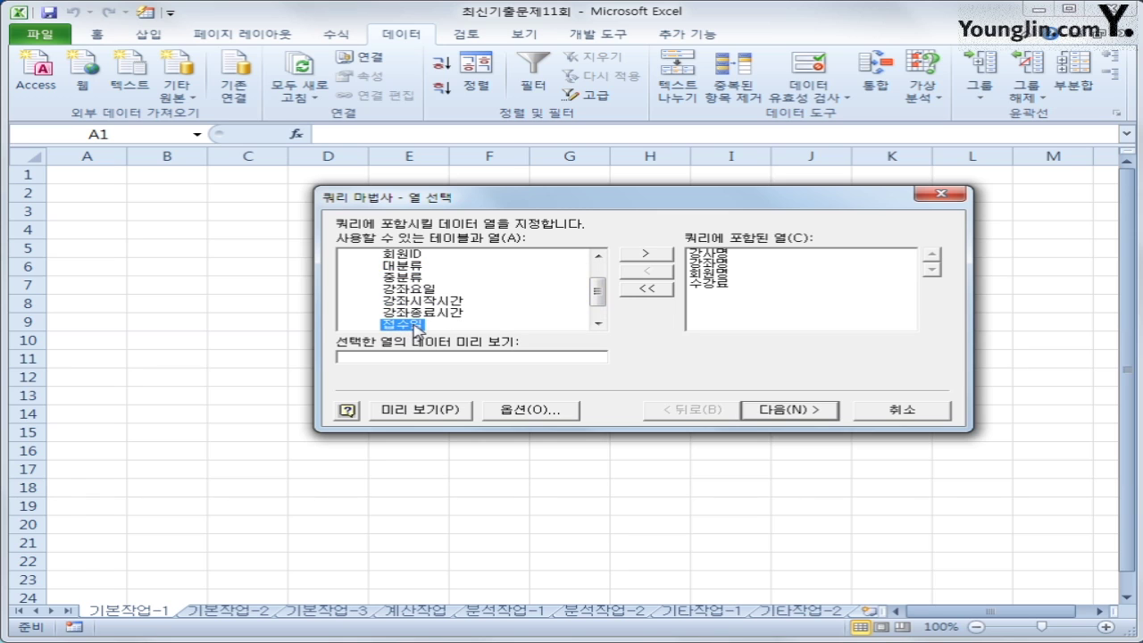
drag(598, 293, 600, 303)
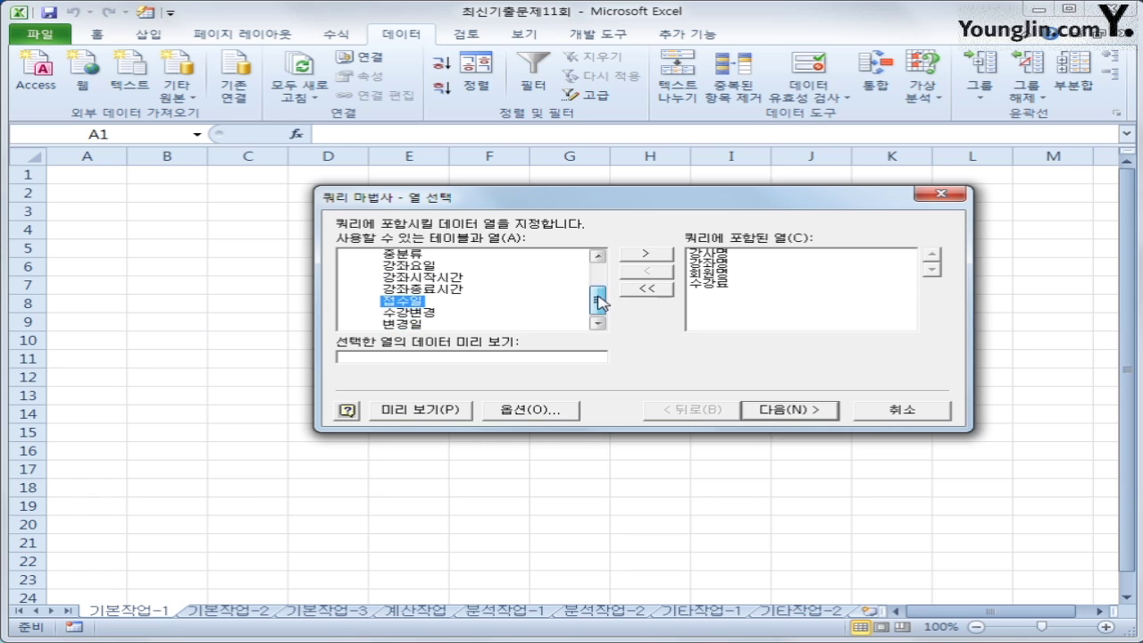
double_click(415, 313)
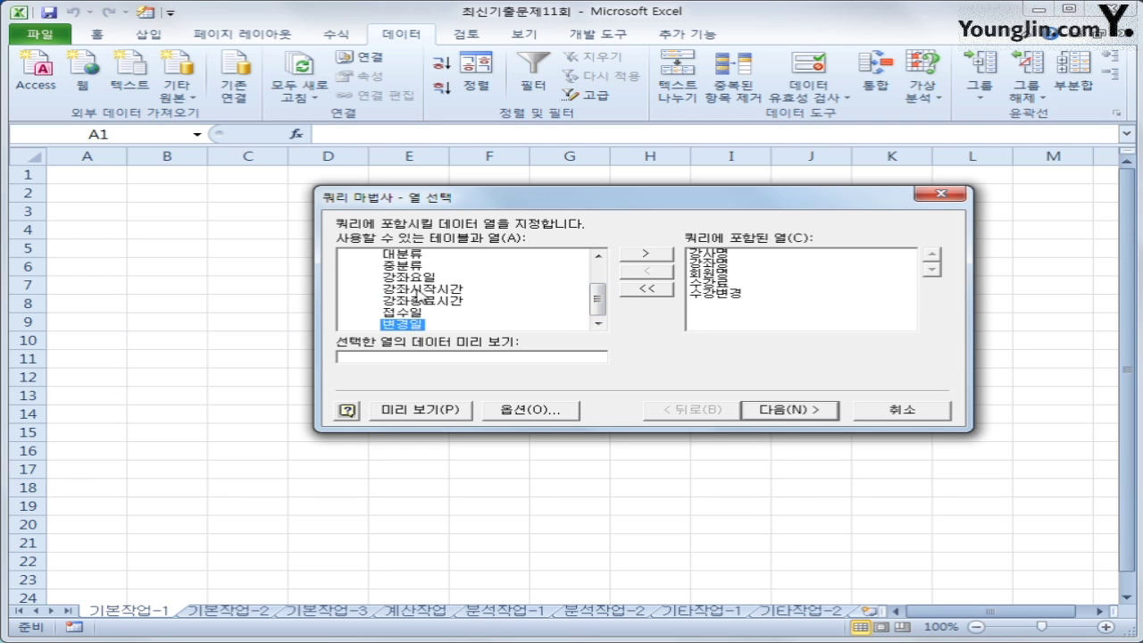
double_click(423, 277)
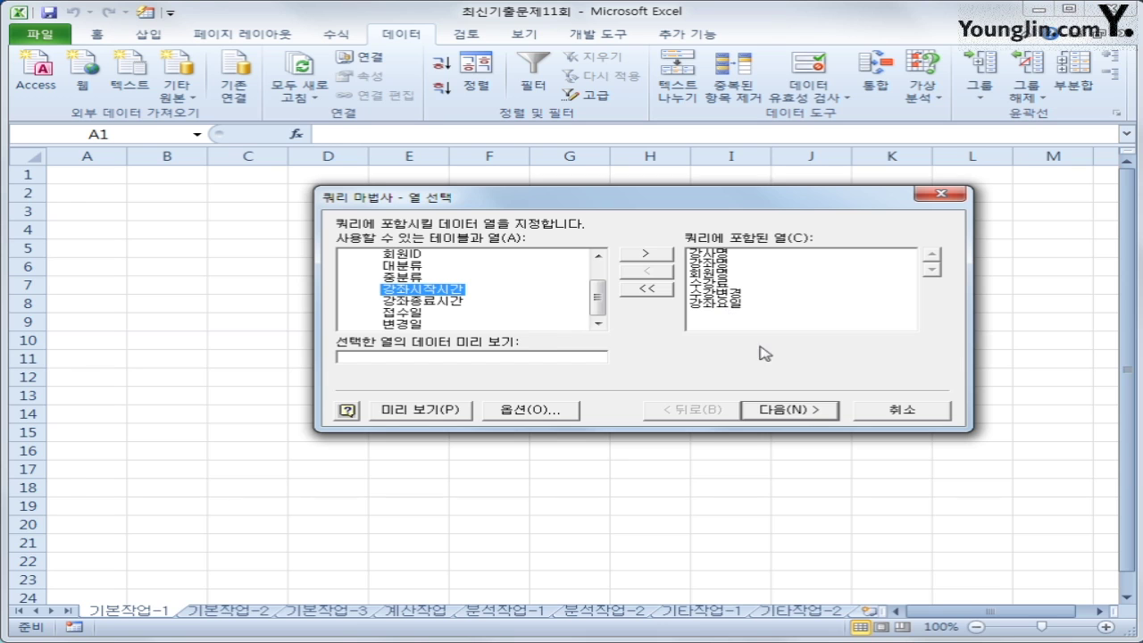
click(803, 411)
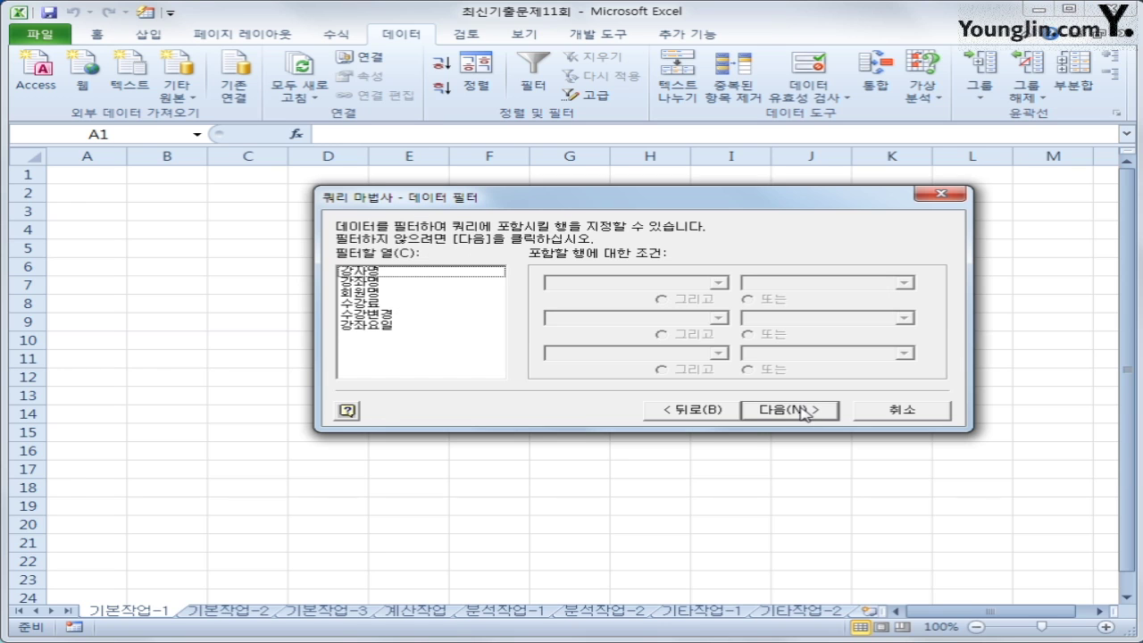
Step: Filter 강사명 to equal one instructor's name or (또는) equal a second instructor's name
click(386, 275)
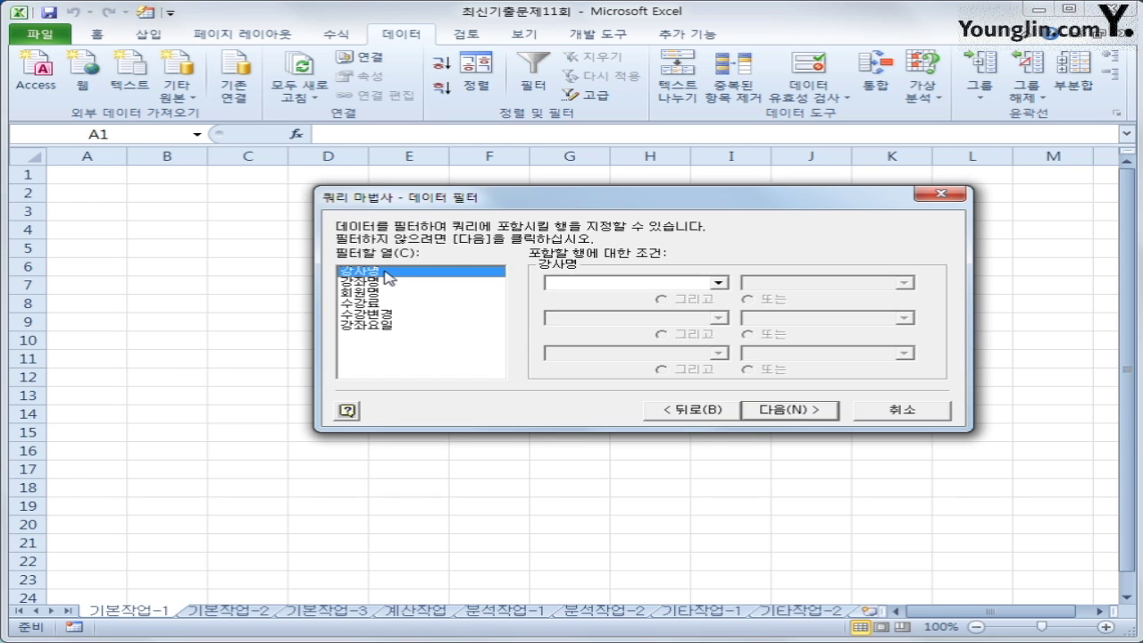
click(658, 283)
click(651, 311)
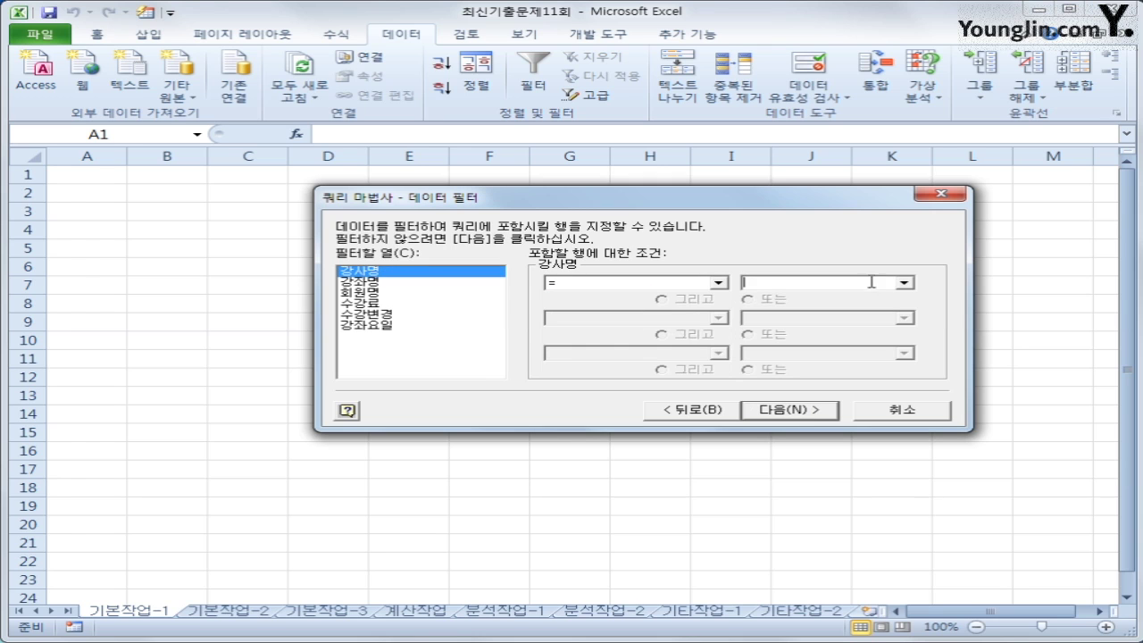
click(902, 284)
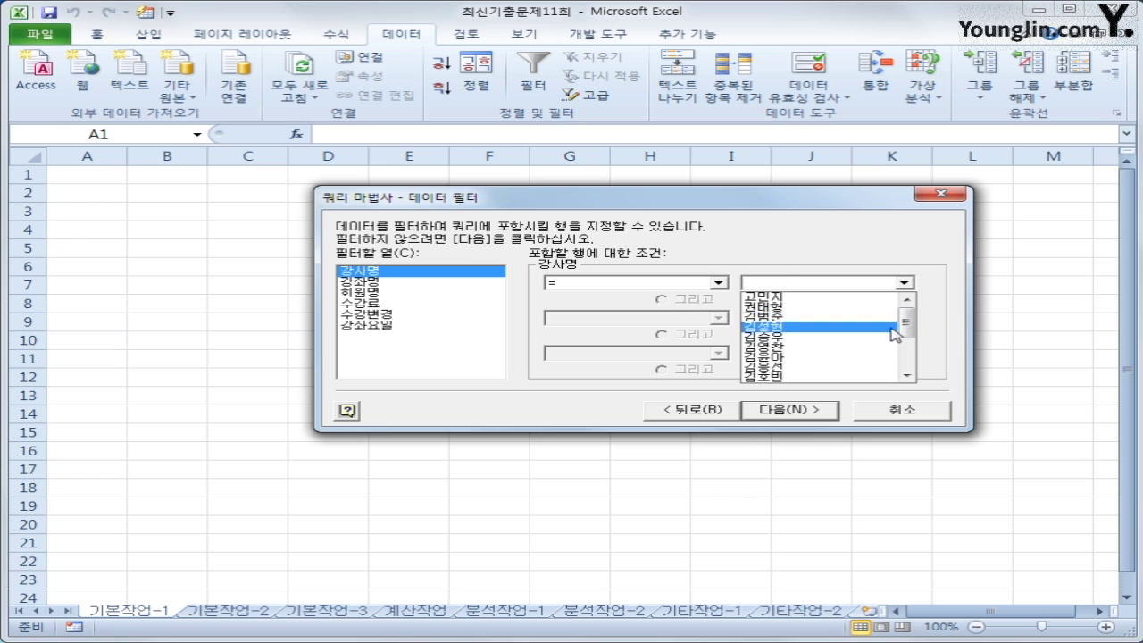
click(830, 379)
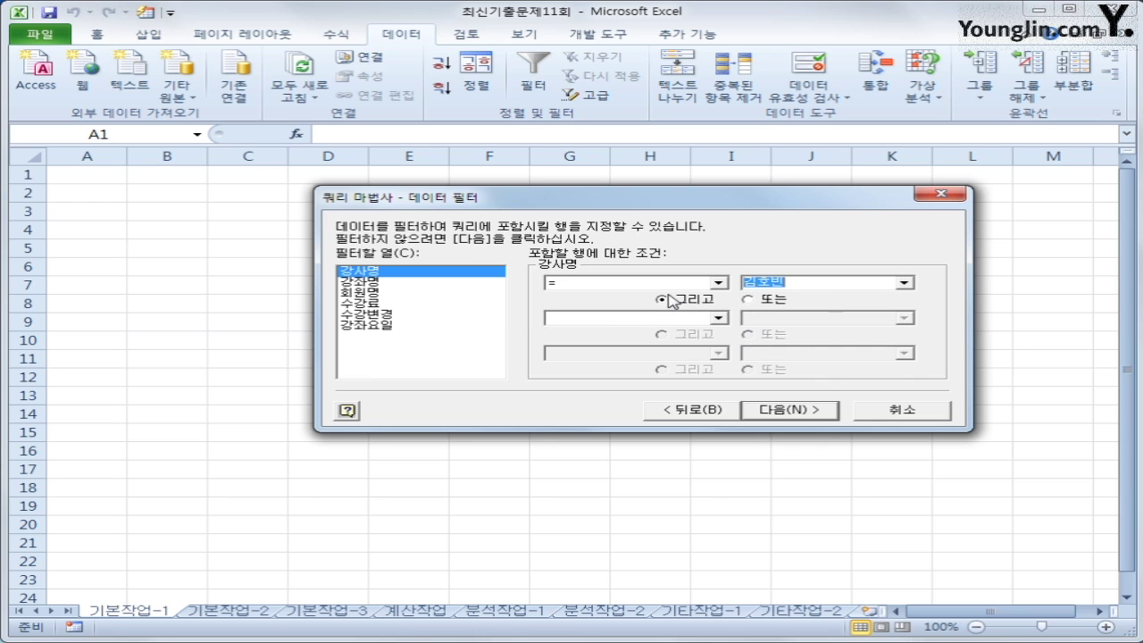
click(782, 308)
click(718, 318)
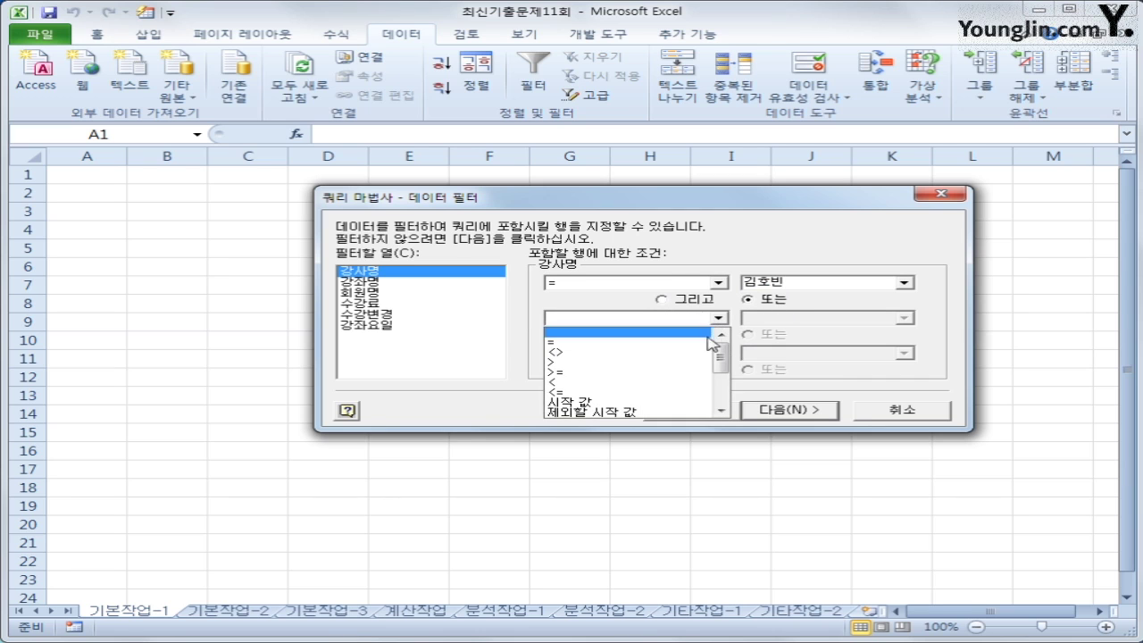
click(709, 343)
click(904, 318)
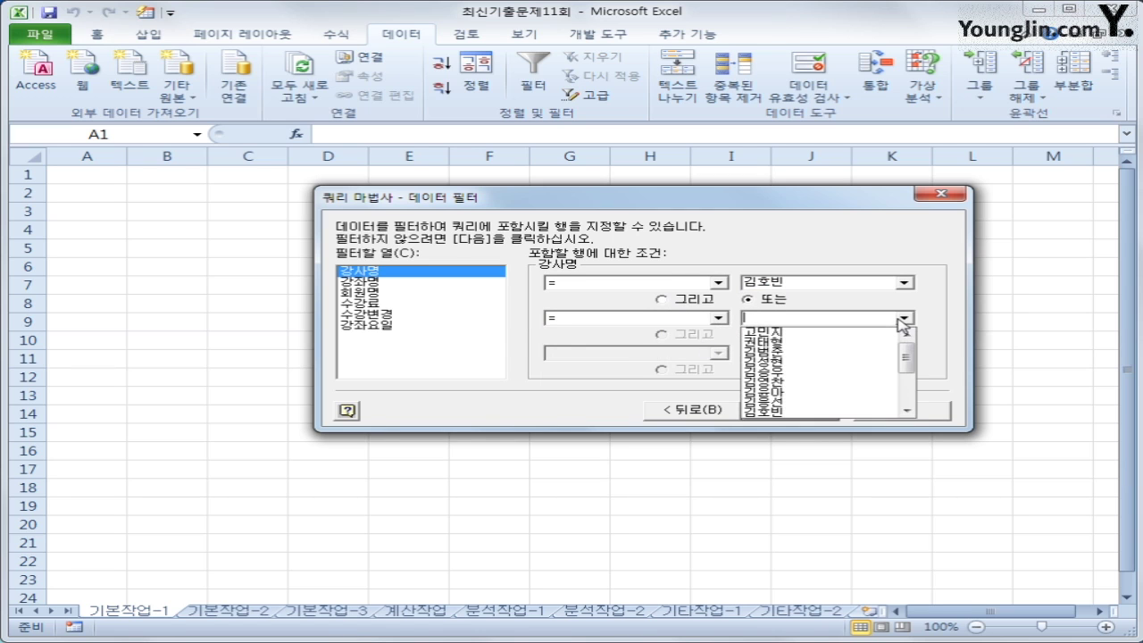
click(852, 394)
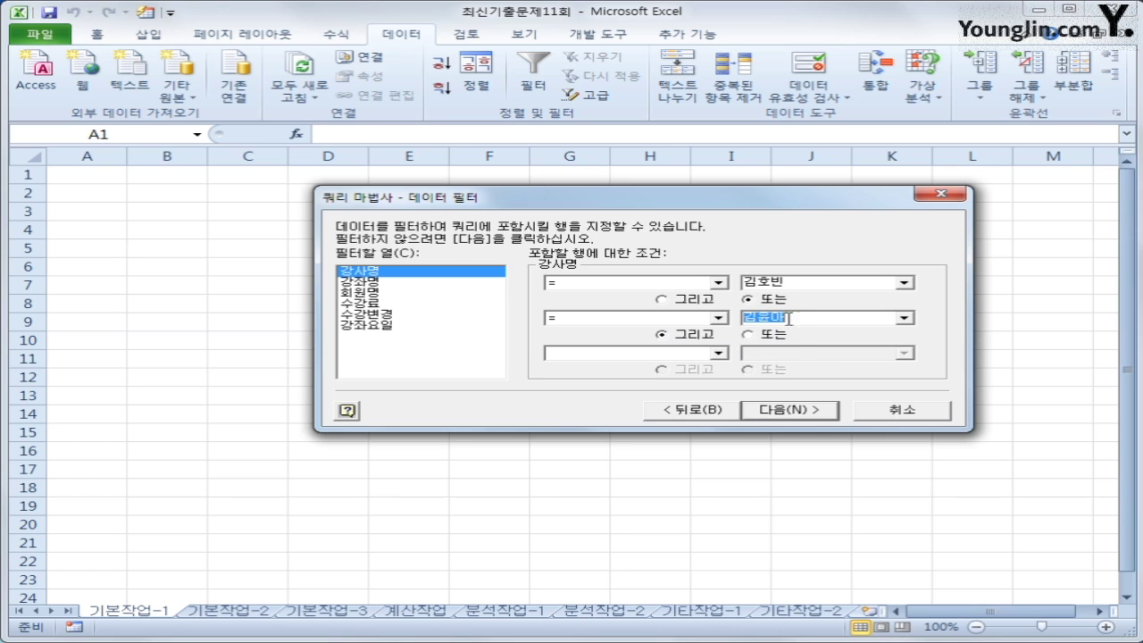
Step: Filter 수강변경 to equal 0 and proceed to the sort order page
click(408, 315)
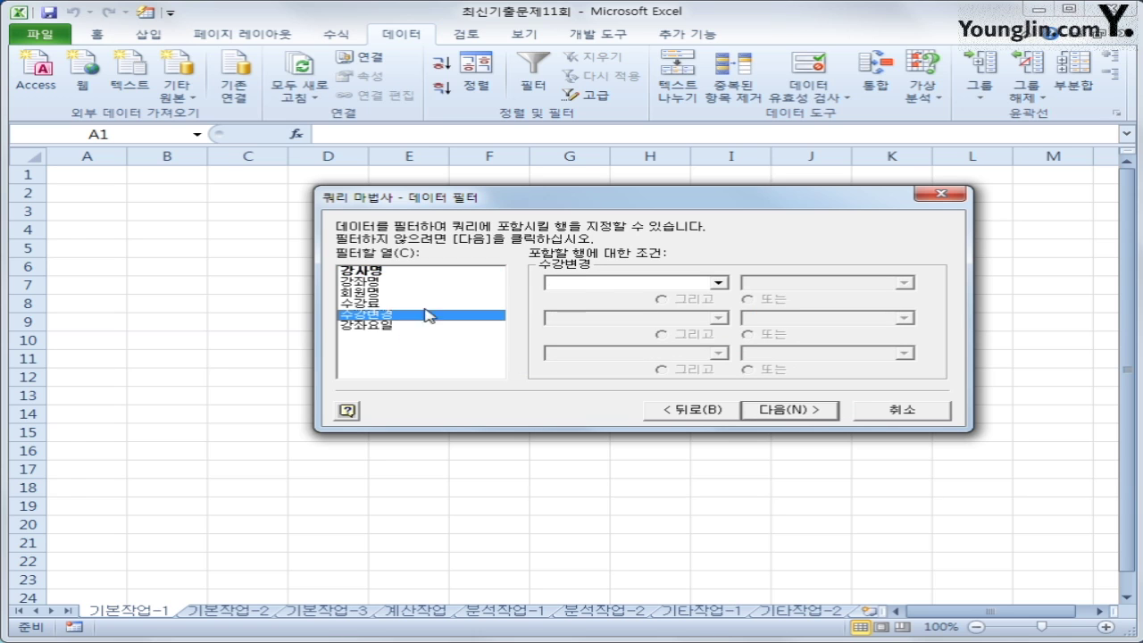
click(589, 282)
click(600, 308)
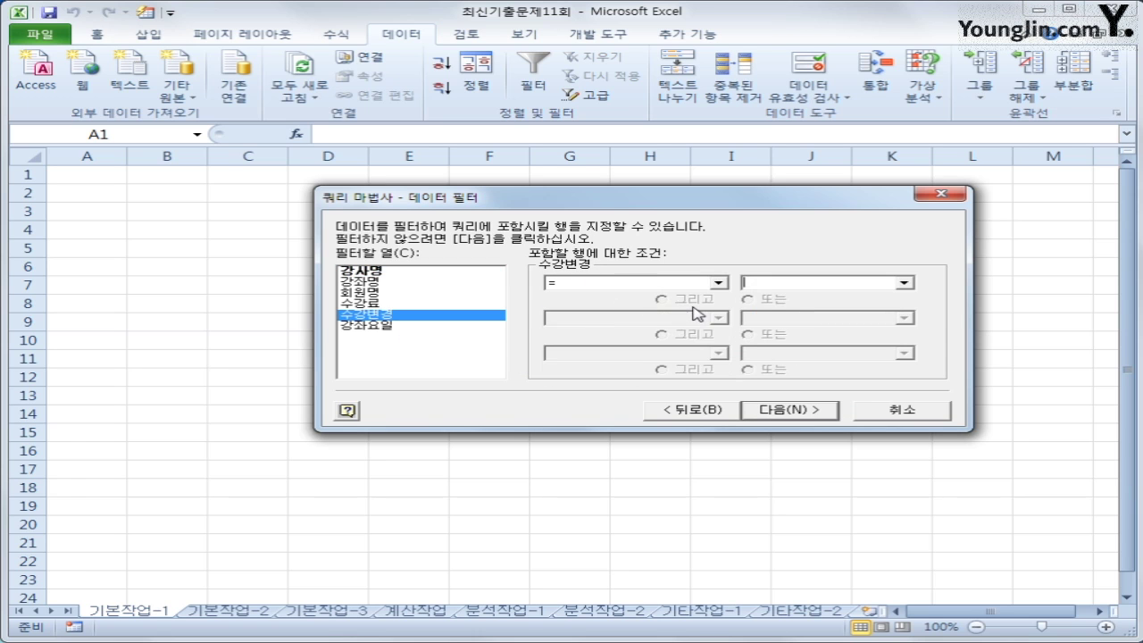
text(0)
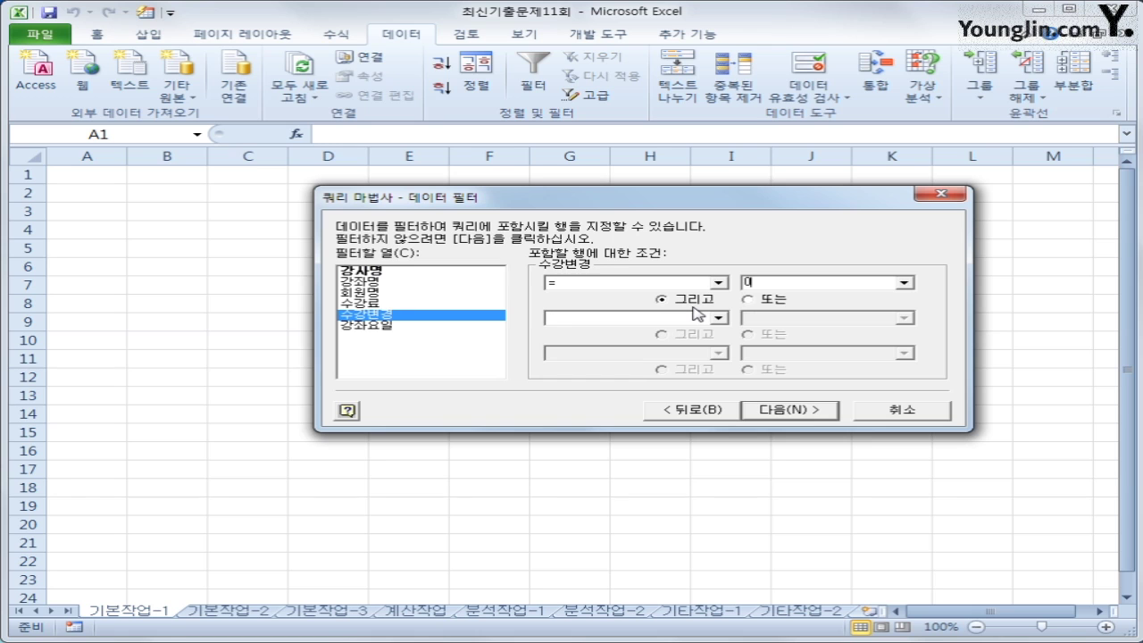
click(816, 413)
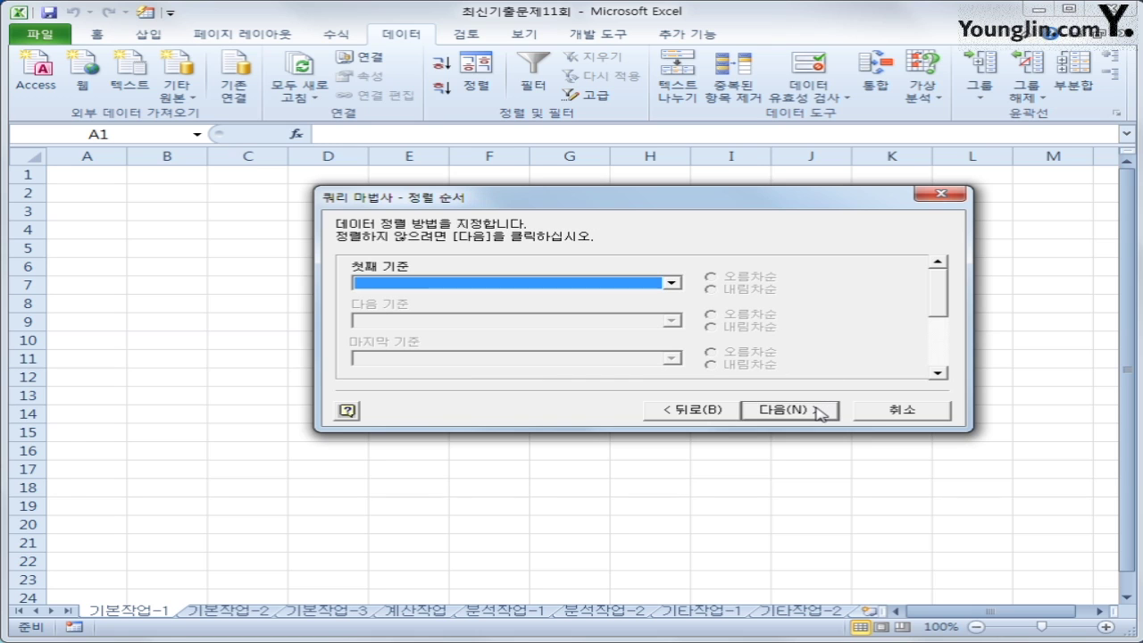
Step: Sort the query ascending by 강사명, 강좌명 and 회원명 in that order, and proceed to the wizard's finish page
click(596, 291)
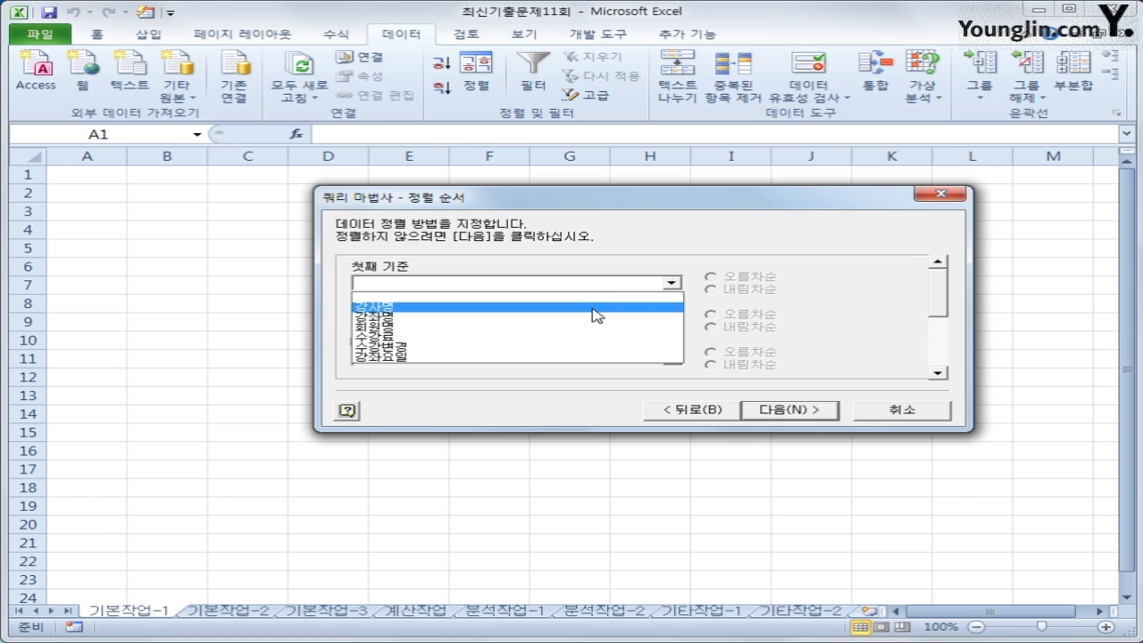
click(595, 314)
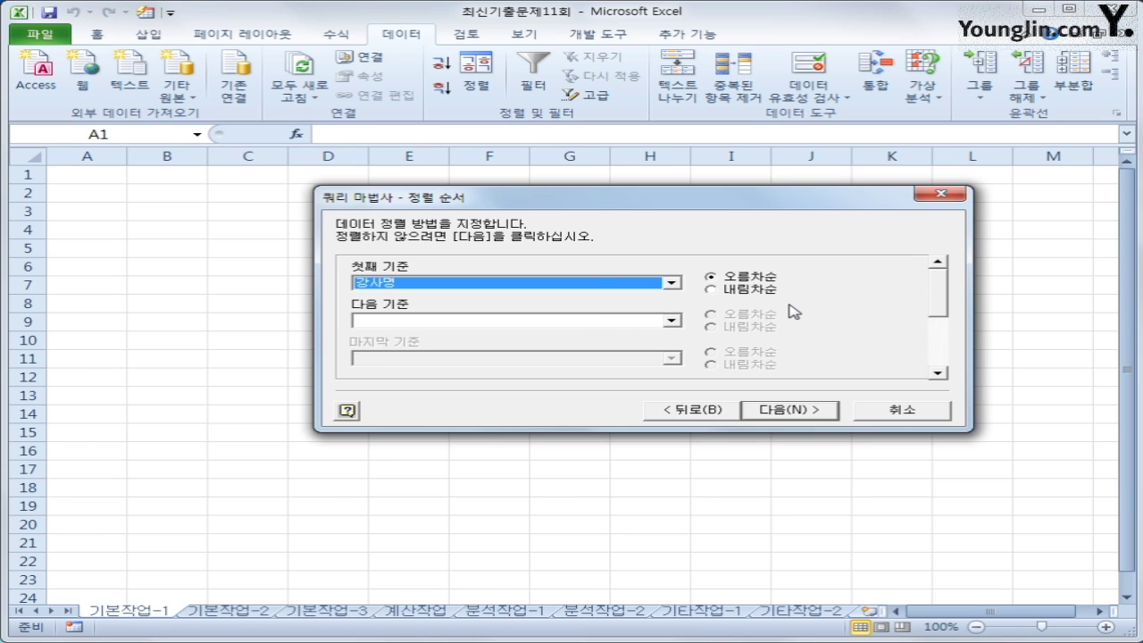
click(671, 321)
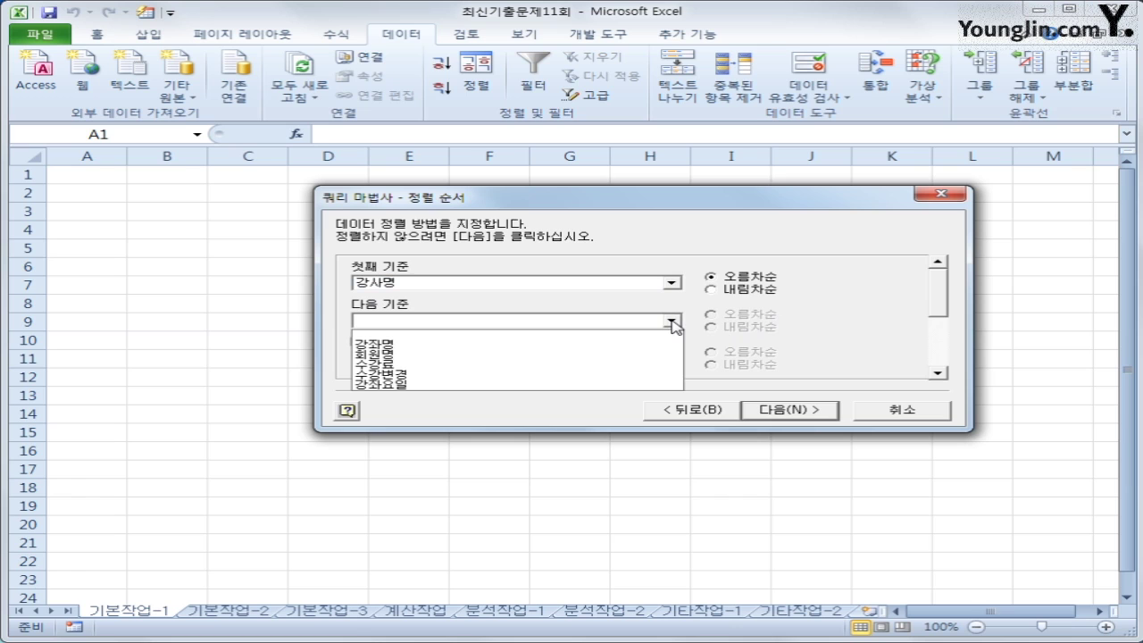
click(663, 344)
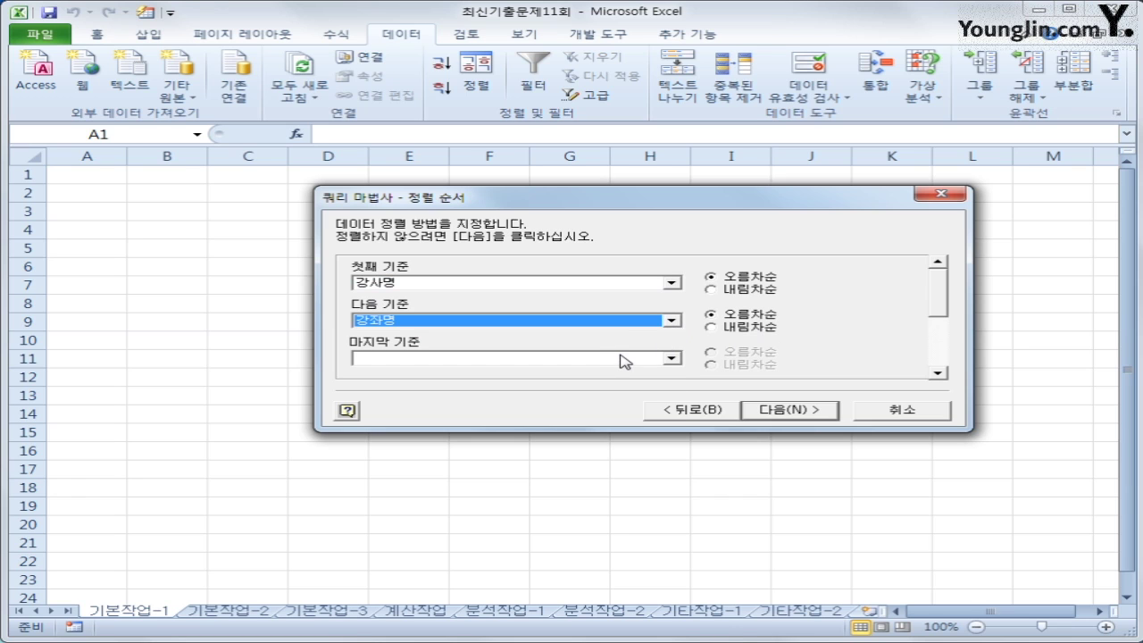
click(623, 361)
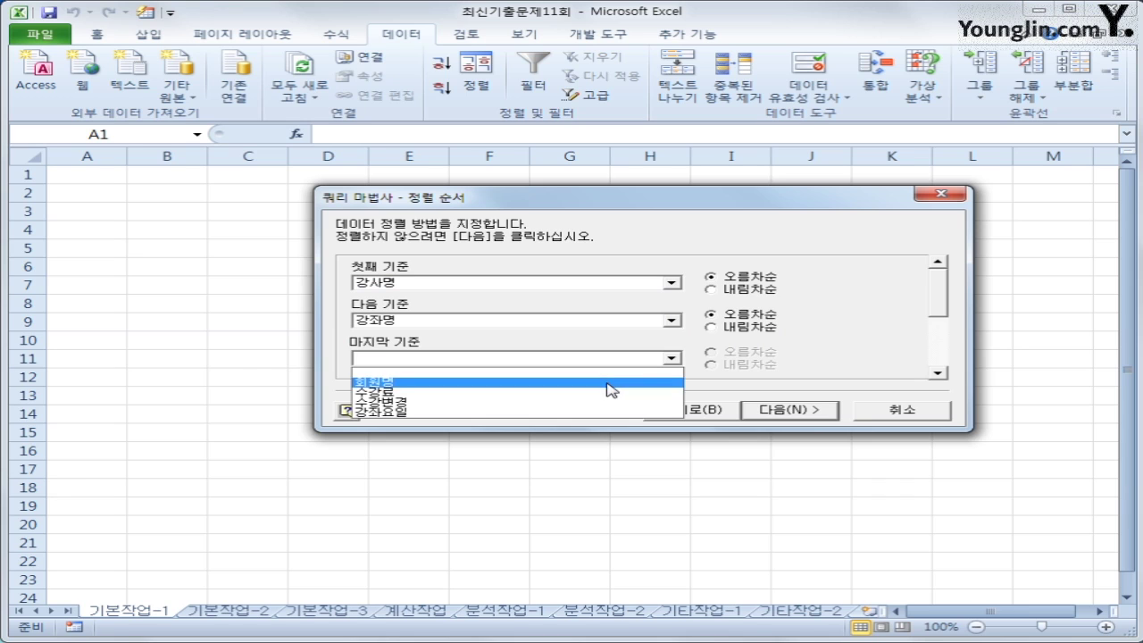
click(610, 384)
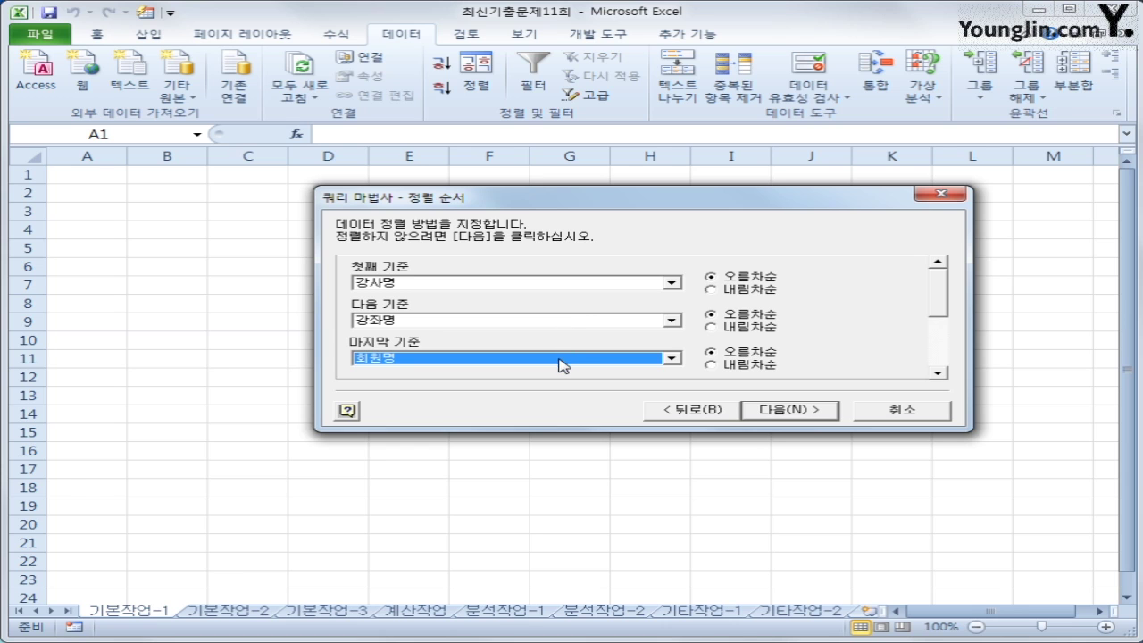
click(785, 411)
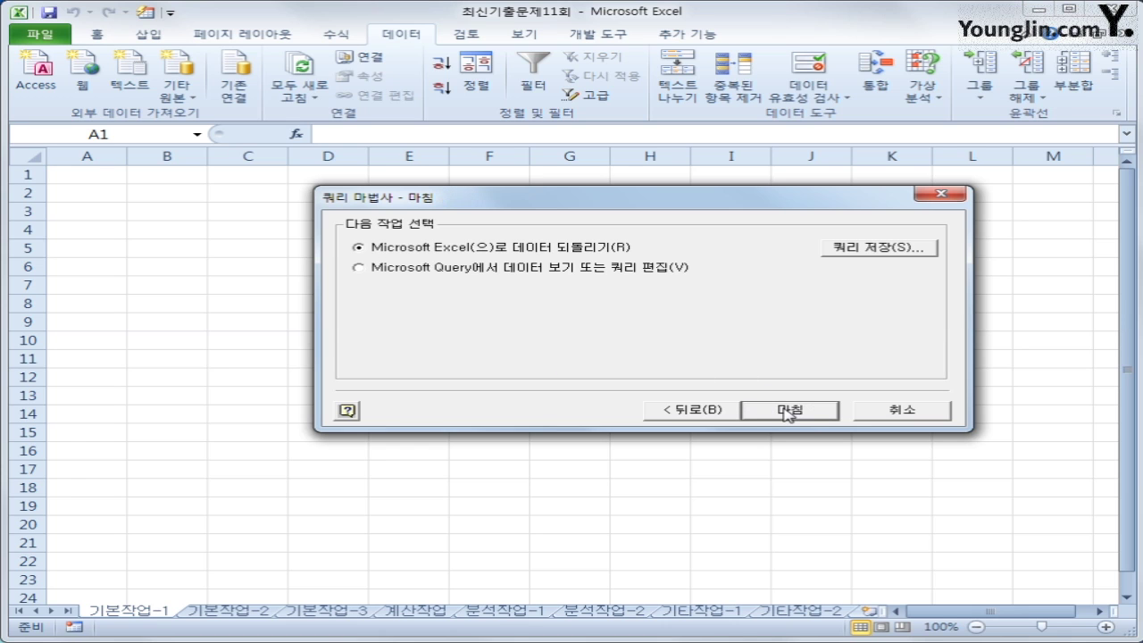
Step: Finish the query and return its data to Excel as a table (표) in the existing worksheet at =$A$1
click(789, 411)
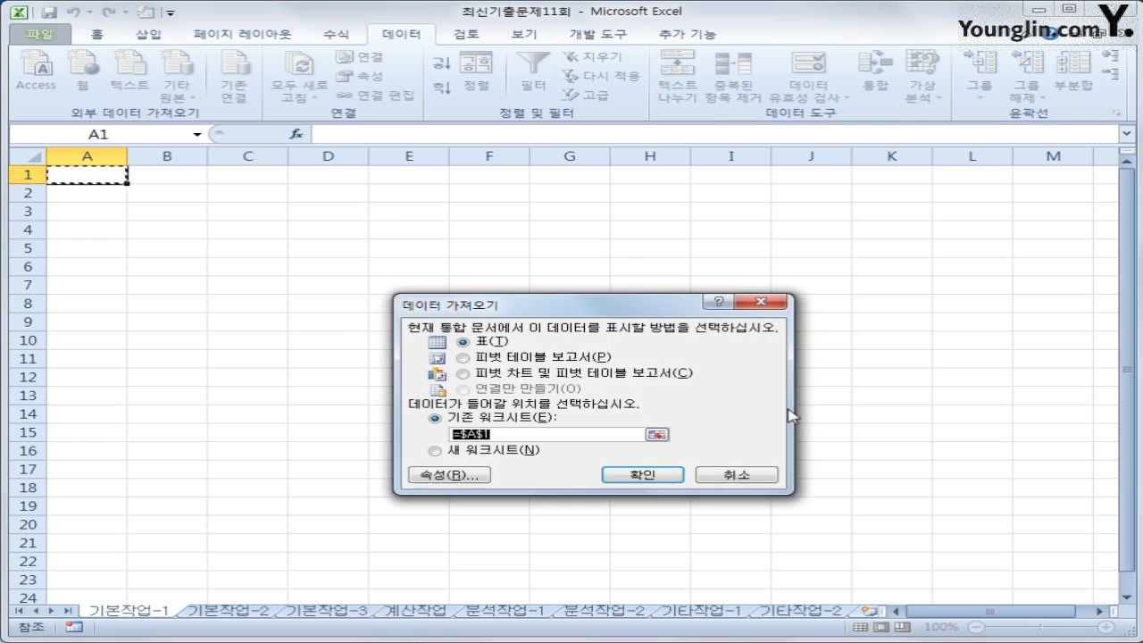
click(639, 475)
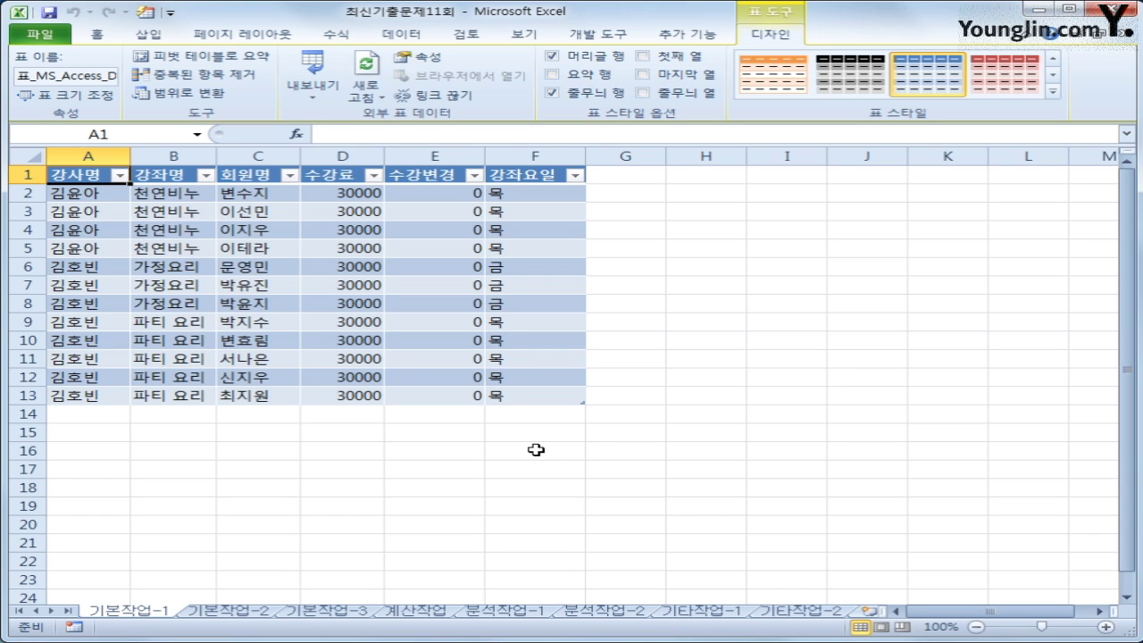
Step: On the 기본작업-2 sheet, copy the 강사명 header and the instructor name in D17 to J3:J4 under [표2]
click(246, 620)
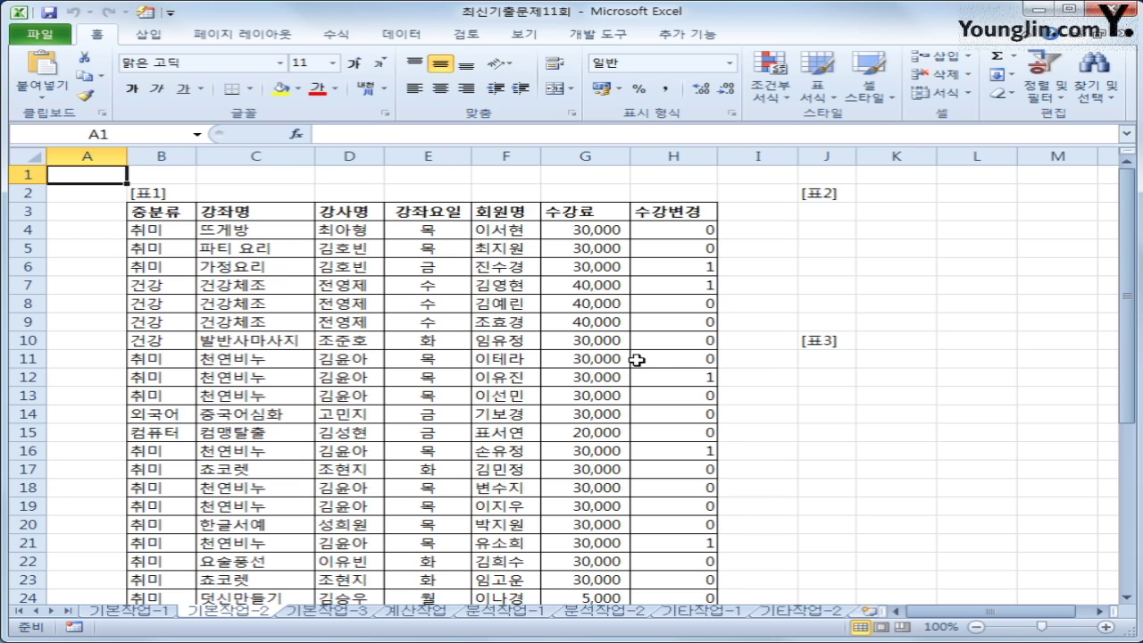
click(830, 215)
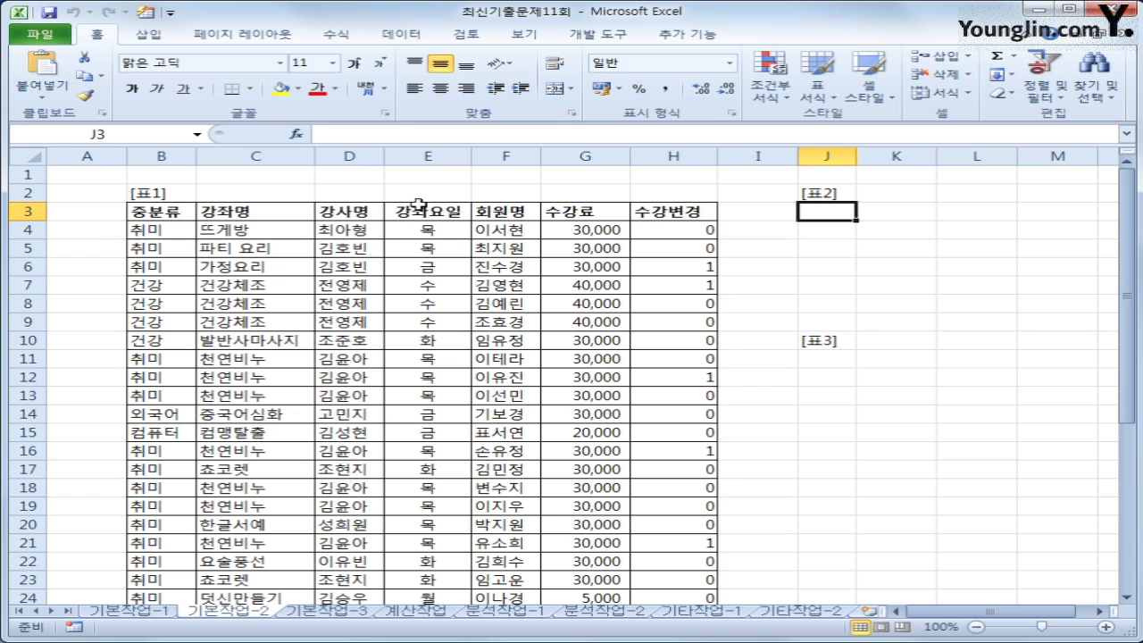
click(378, 217)
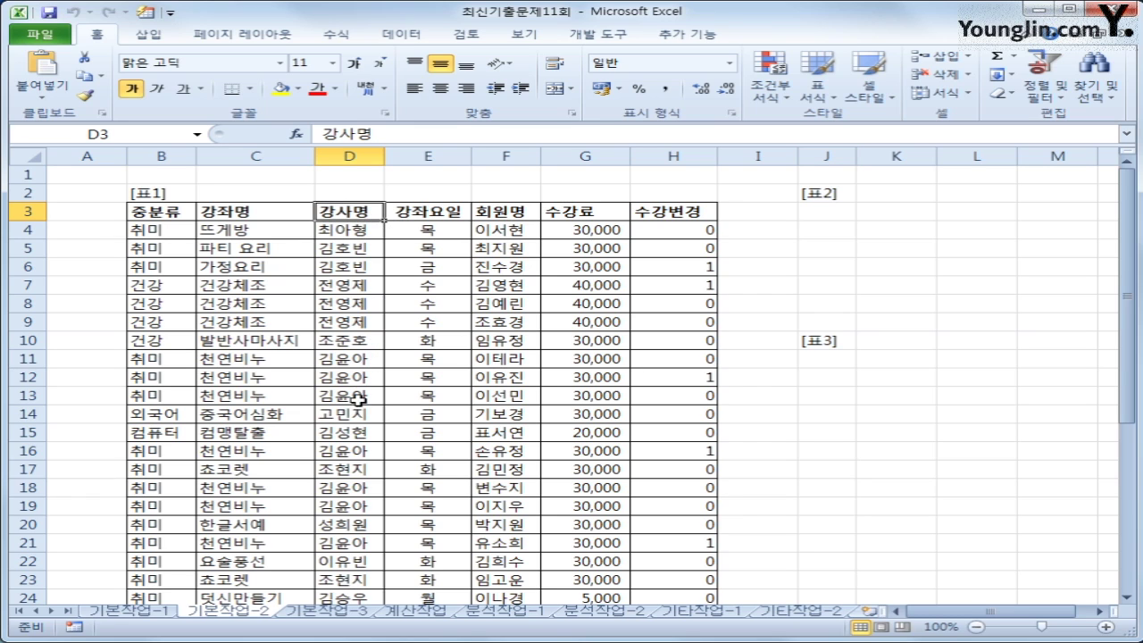
ctrl+click(366, 470)
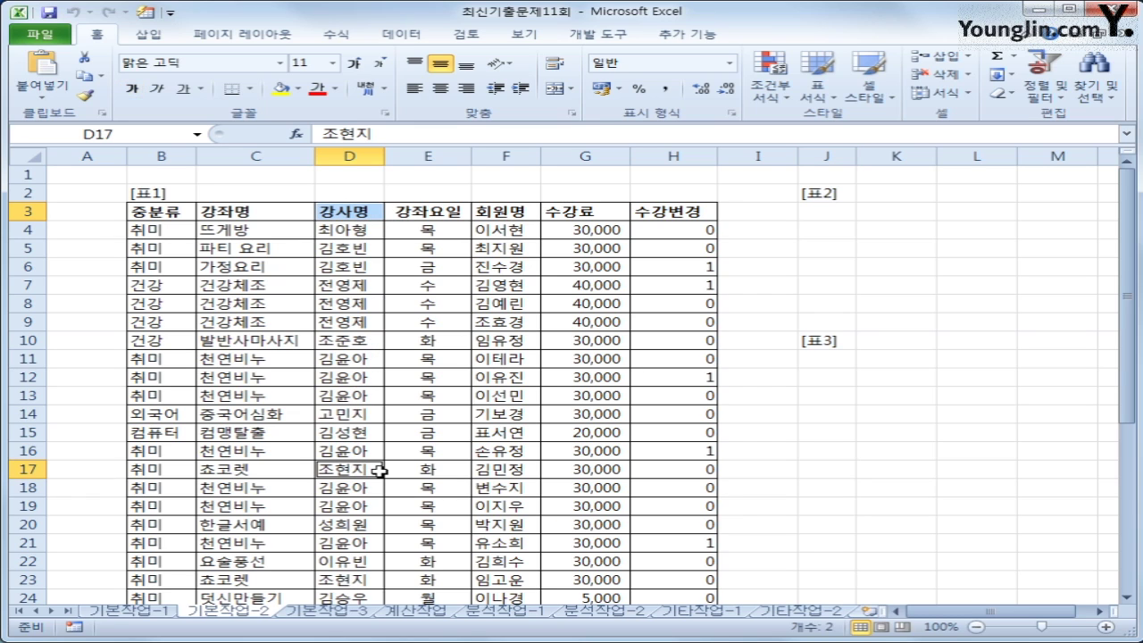
key(ctrl+c)
click(826, 212)
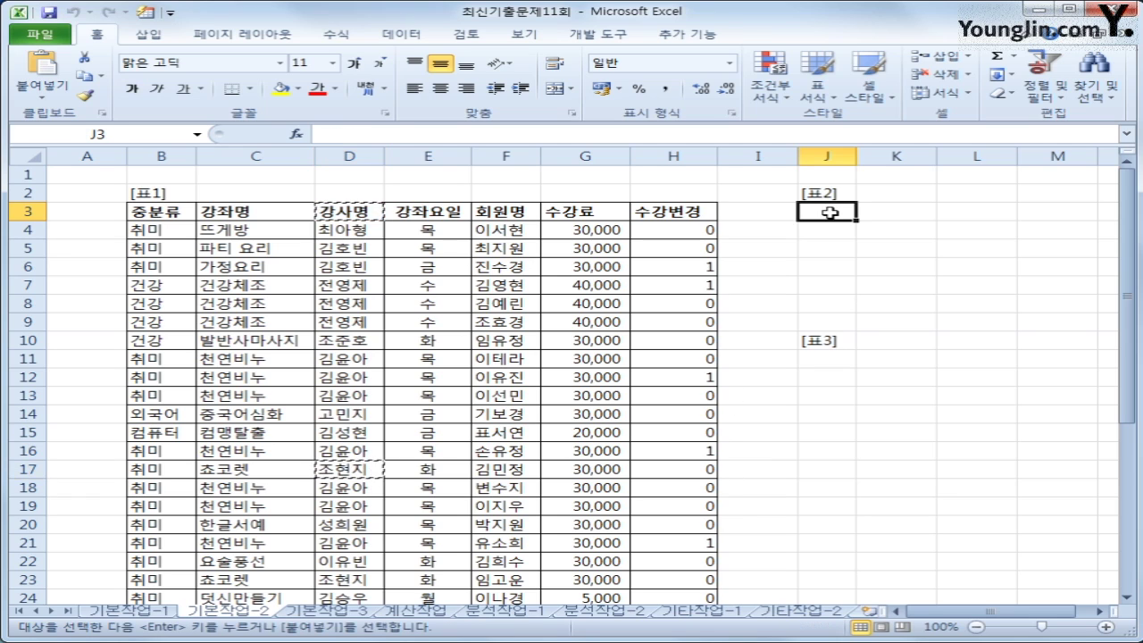
key(ctrl+v)
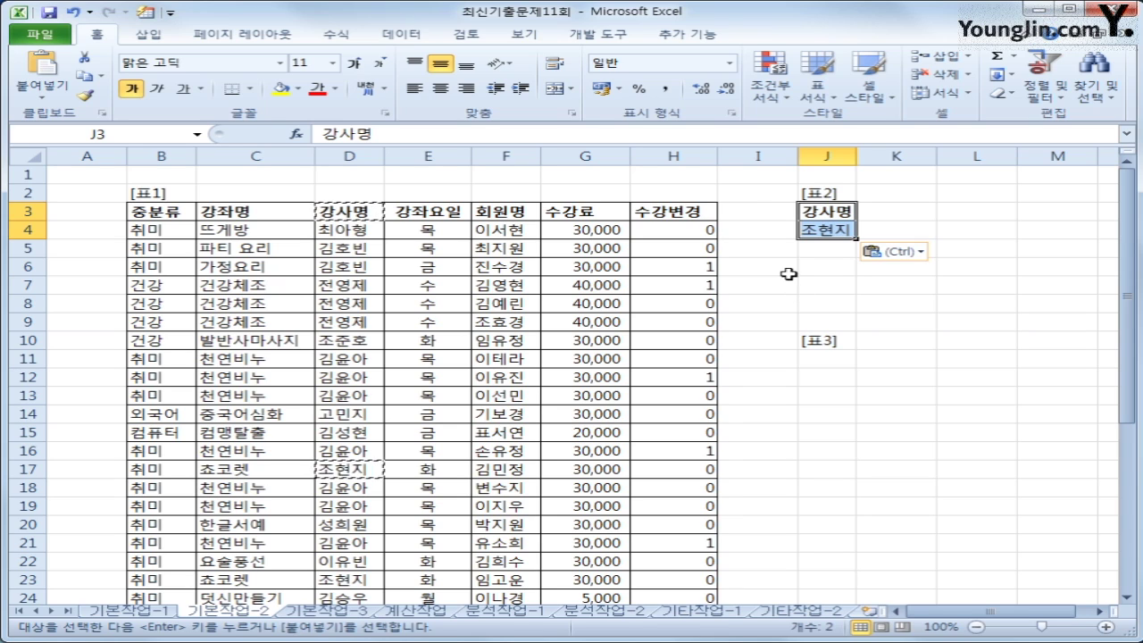
Step: Copy the 수강변경 header and a value of 1 from [표1] to K3:K4, and move the 1 down to K5
click(672, 214)
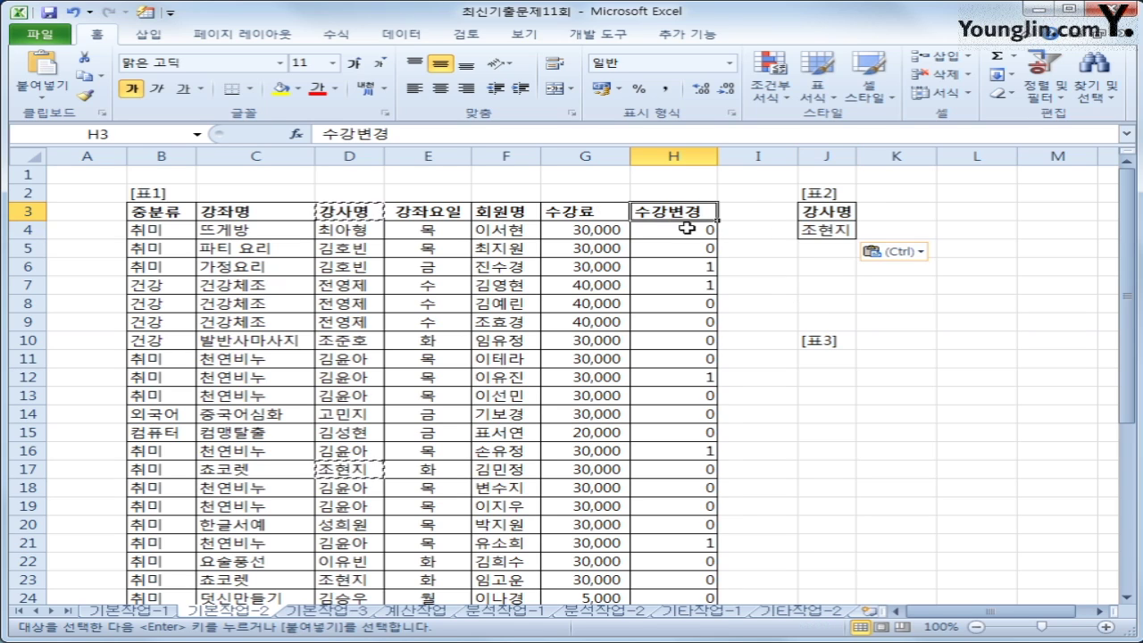
ctrl+click(697, 273)
key(ctrl+c)
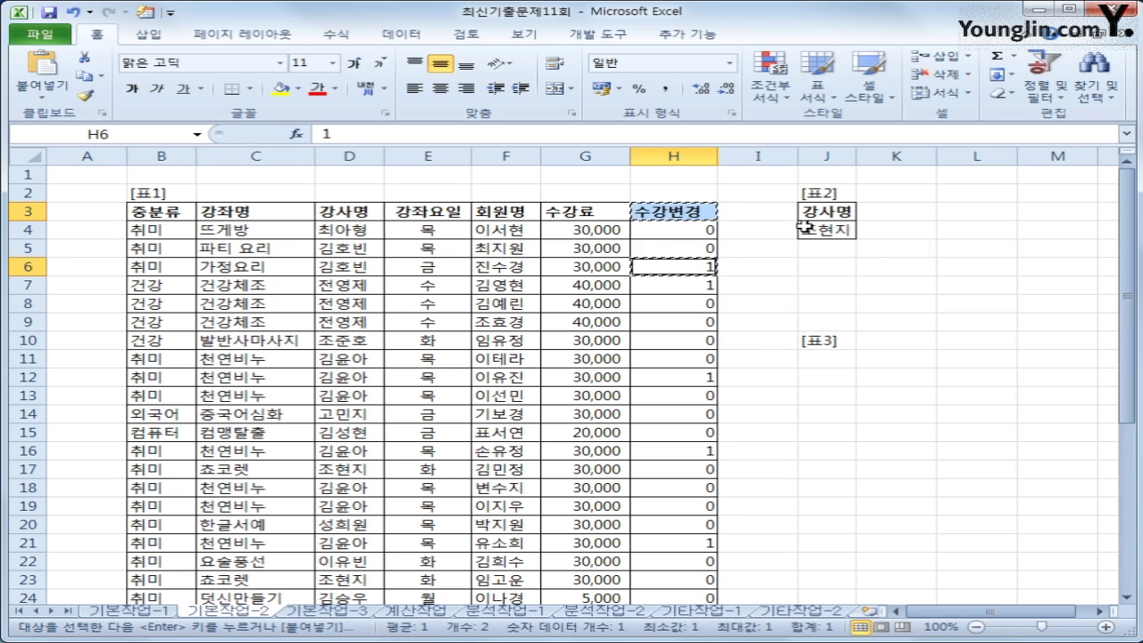
click(879, 212)
key(ctrl+v)
click(890, 231)
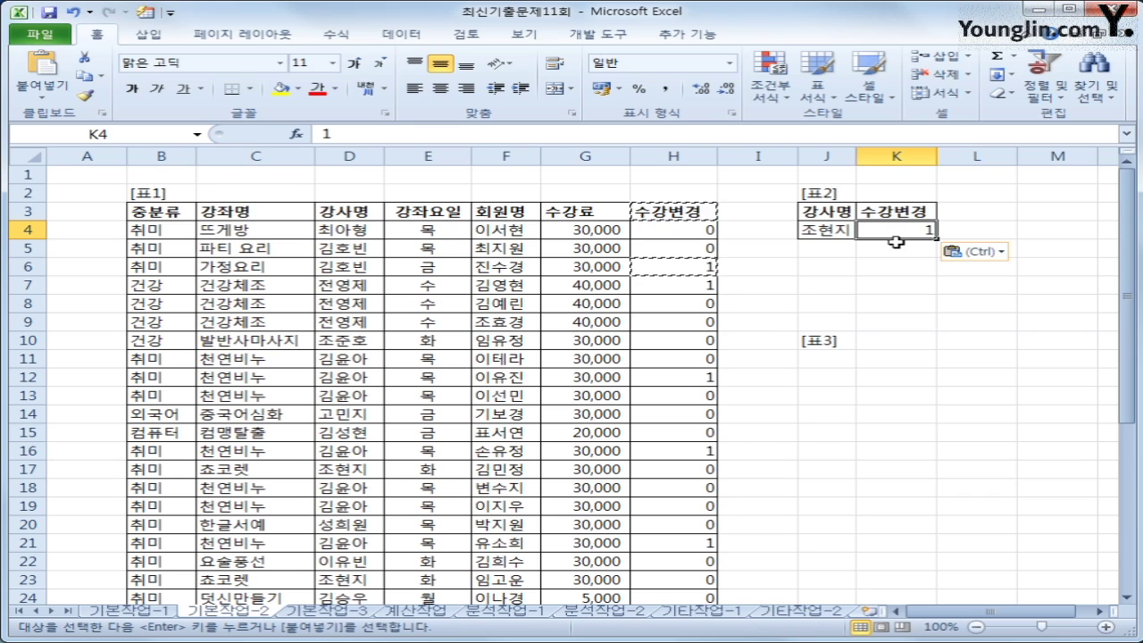
drag(900, 241, 903, 259)
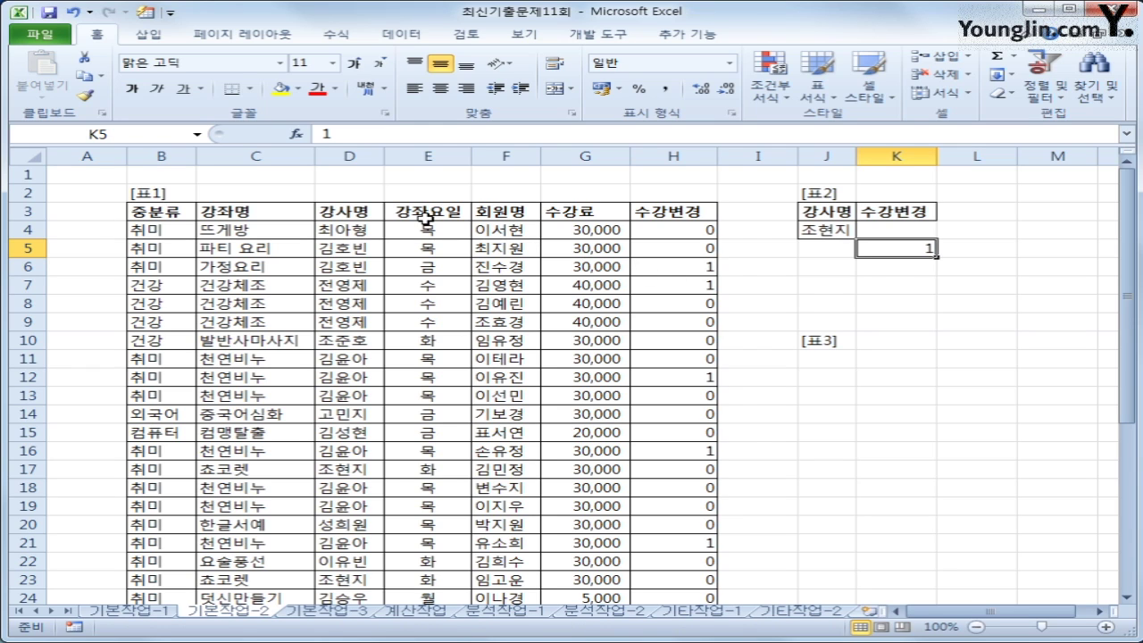
Step: Enter 요일 as the third criteria header in L3 of [표2]
click(970, 217)
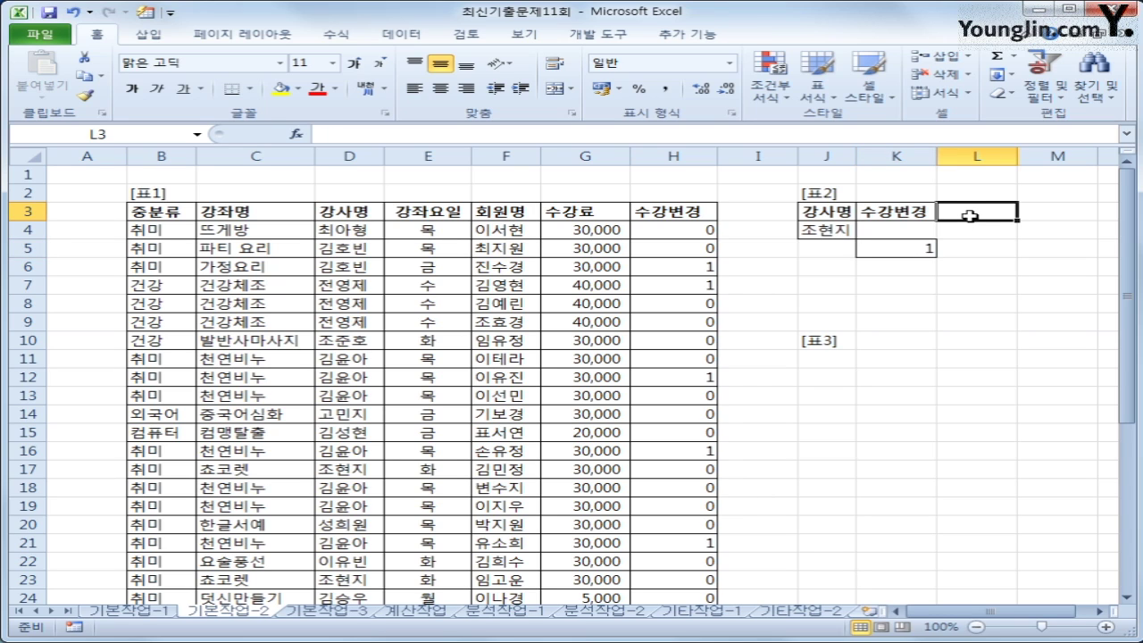
click(422, 221)
click(971, 214)
text(요일)
key(Return)
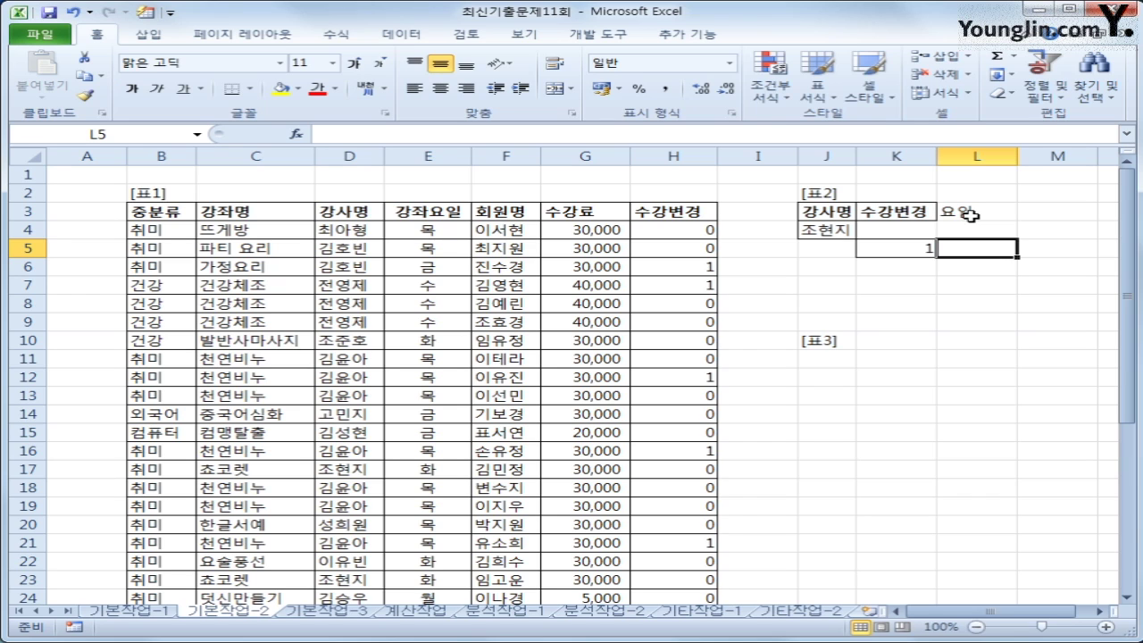
Step: Enter the criteria formula =OR(E4="화",E4="목") in L5 and check the criteria block J3:L5
text(=ㅂ)
key(BackSpace)
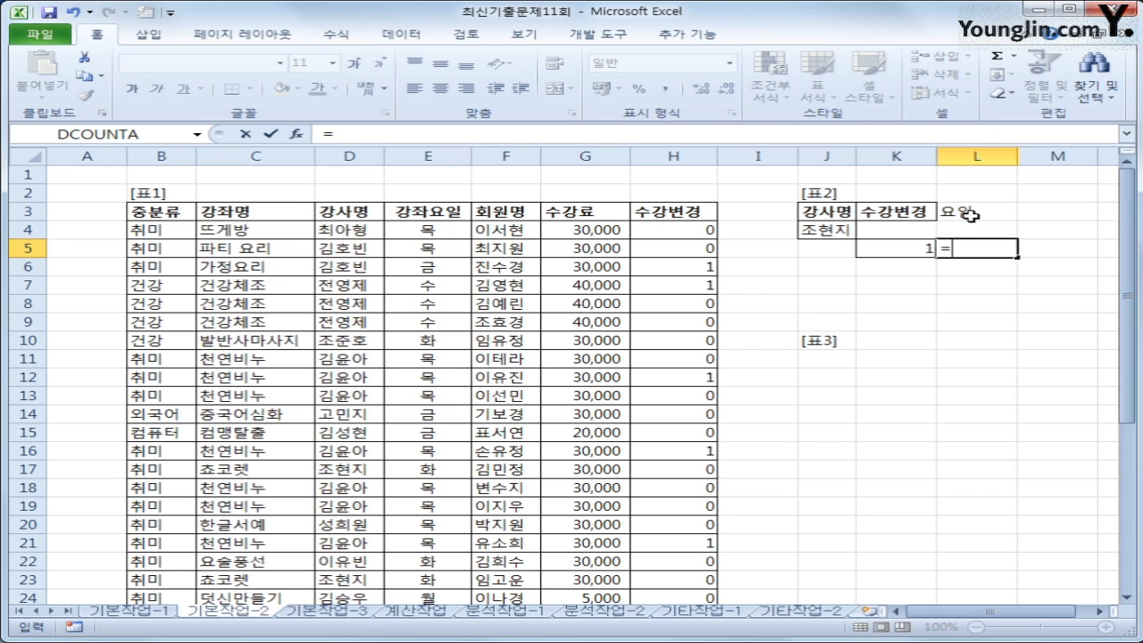
text(or()
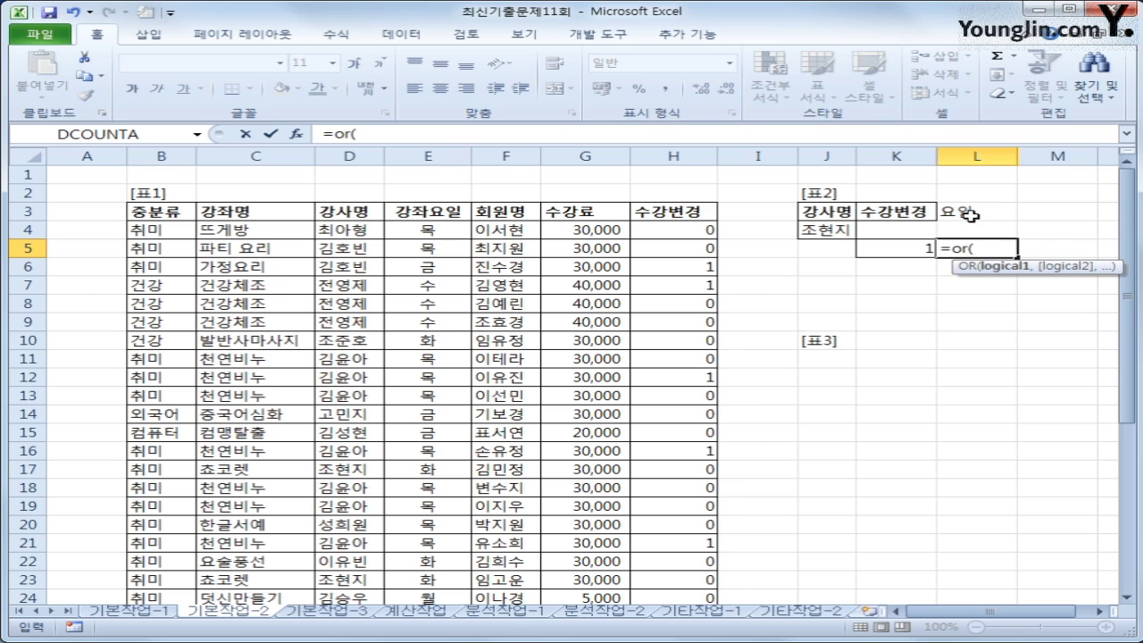
click(431, 230)
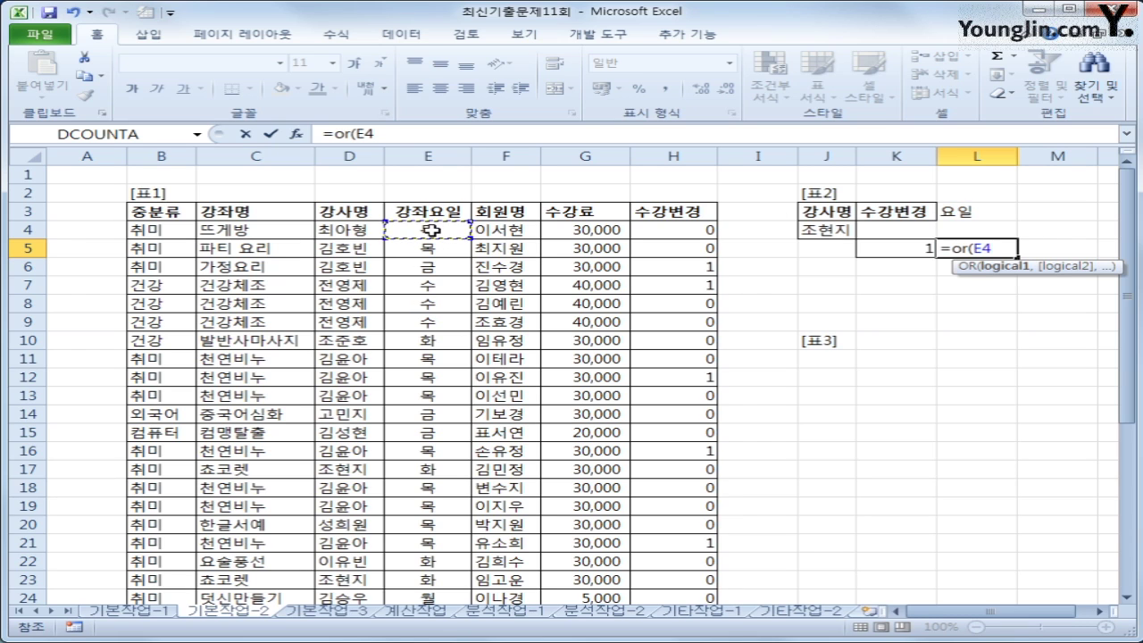
text(="ghk)
key(BackSpace)
key(BackSpace)
key(BackSpace)
text(화",)
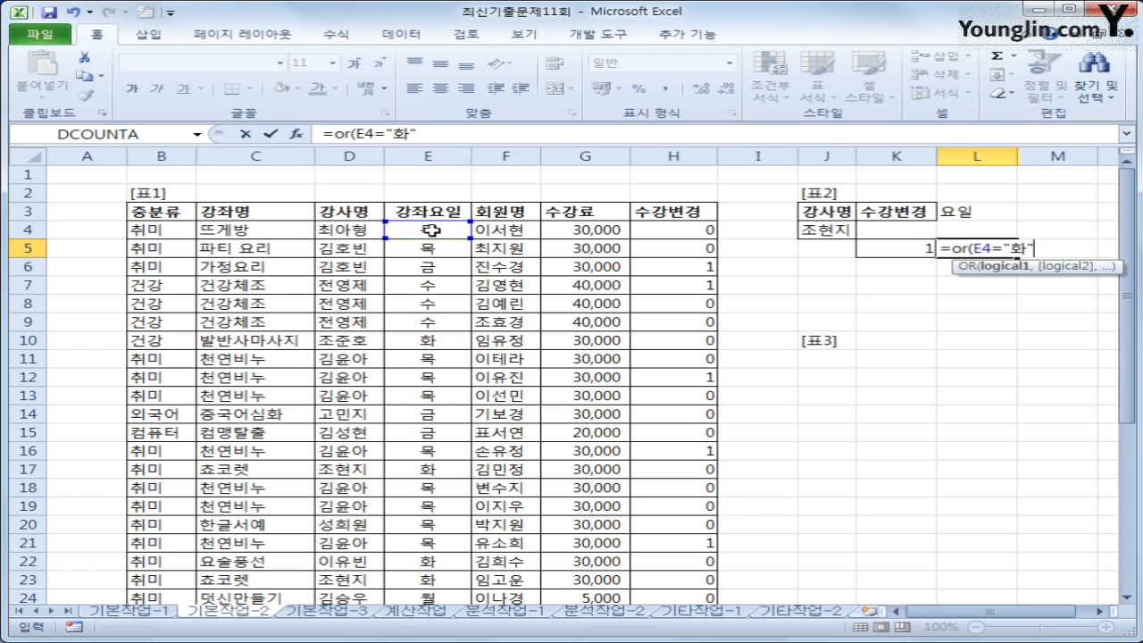
click(431, 229)
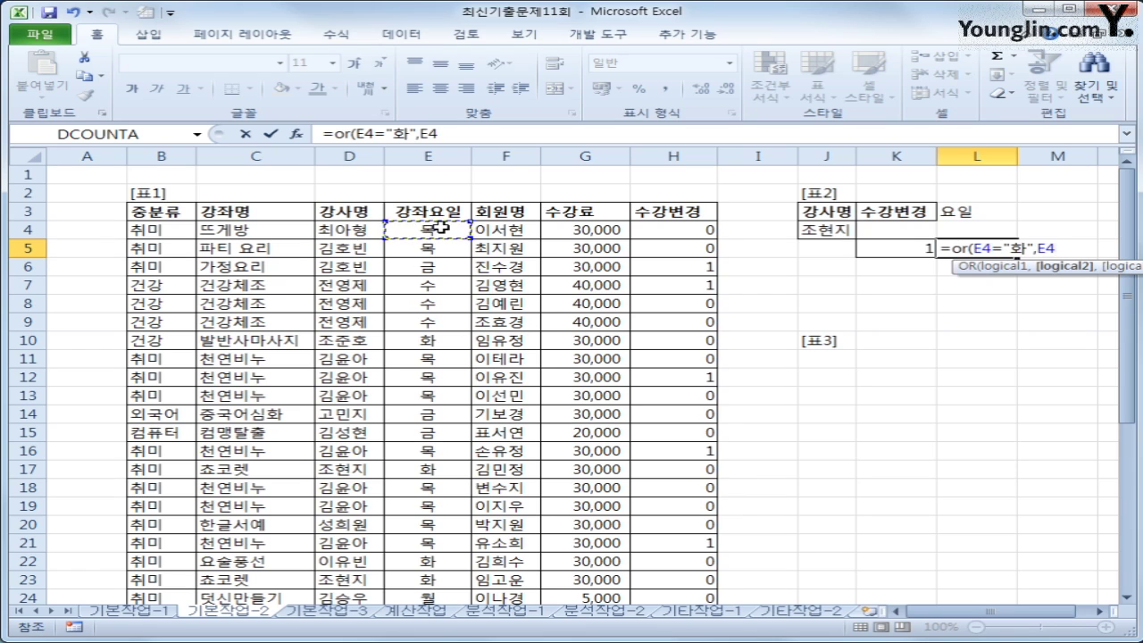
text(="목"))
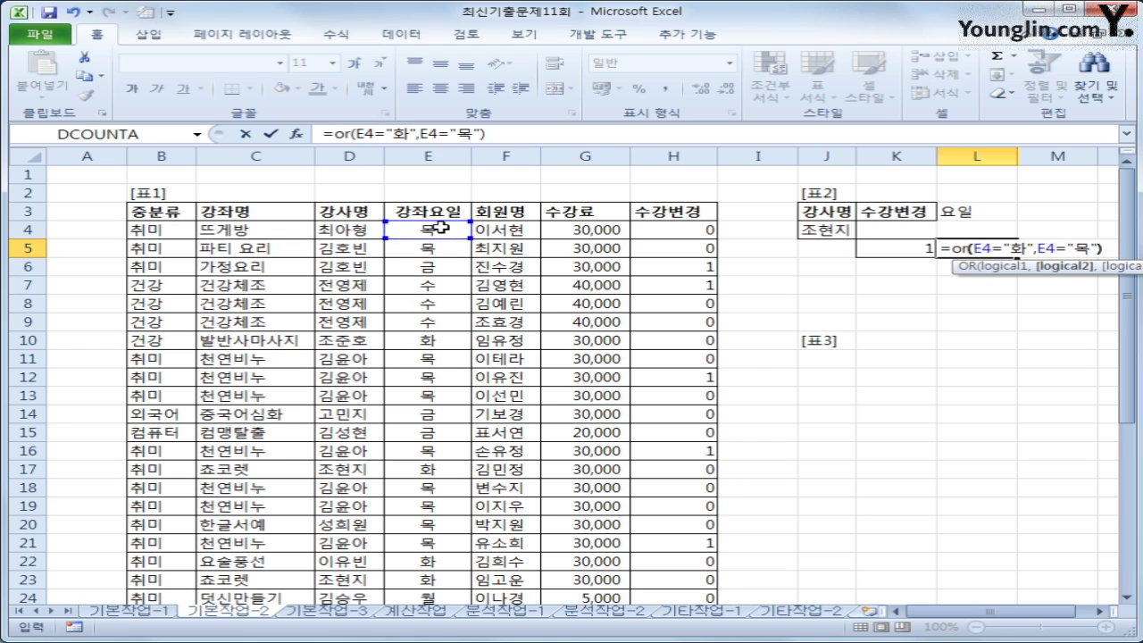
key(Return)
key(Up)
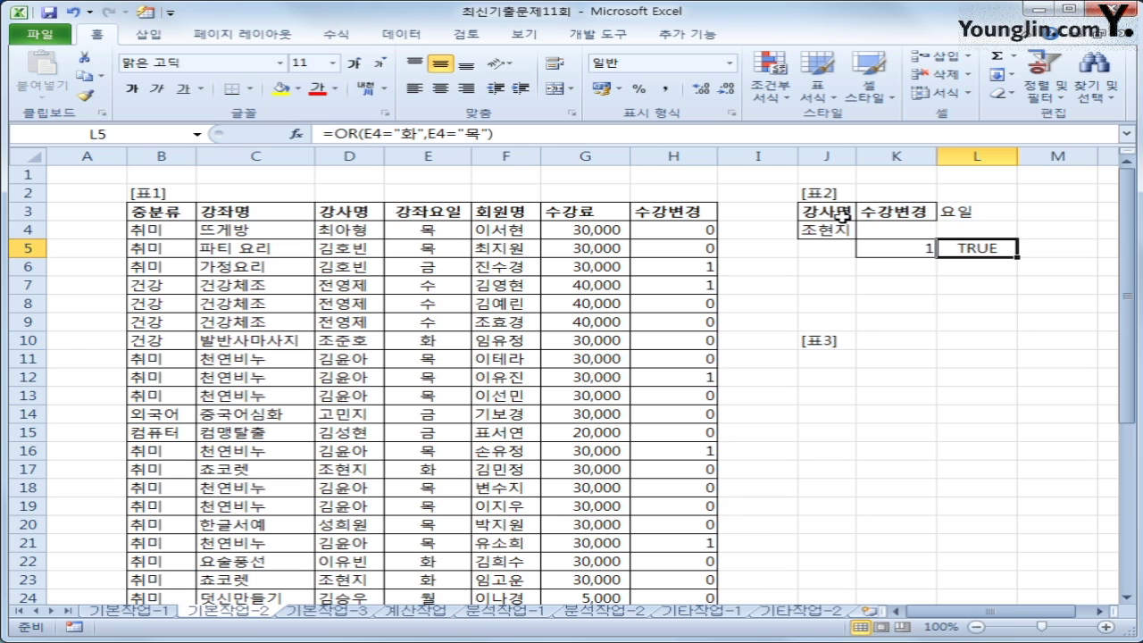
drag(839, 219, 989, 248)
Step: Copy the 강사명 header from [표1] to J11 under [표3]
click(828, 363)
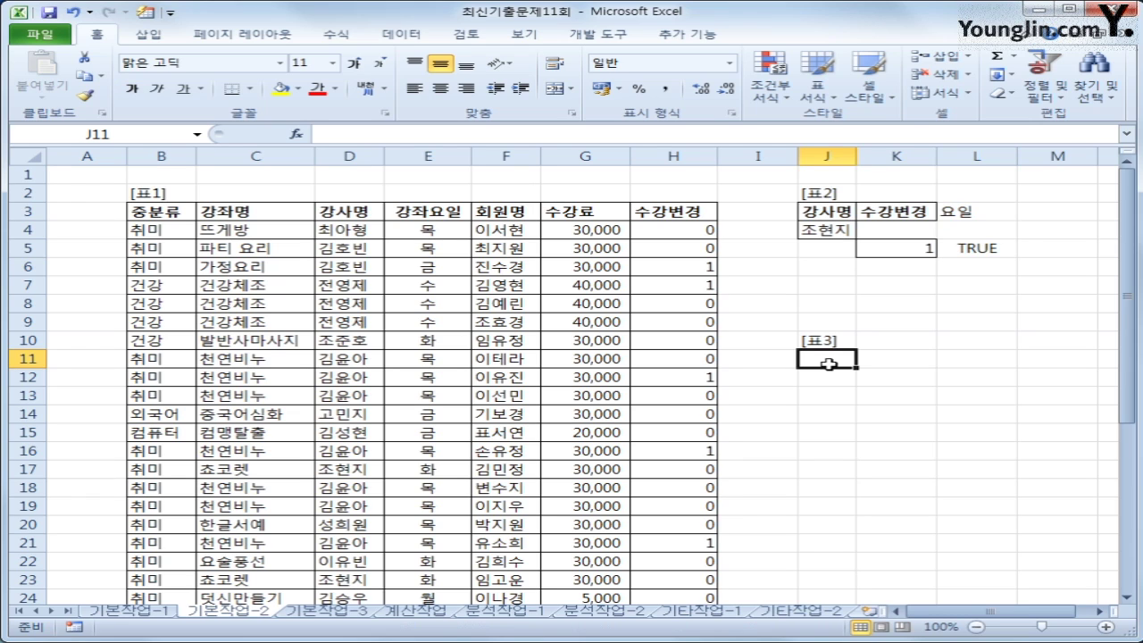
click(351, 217)
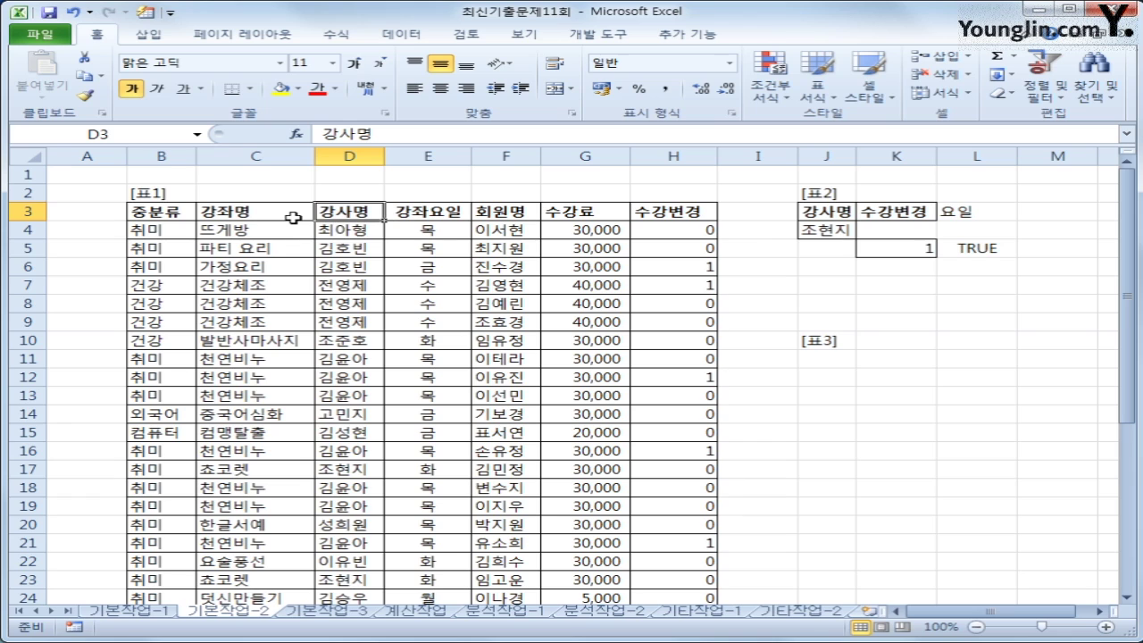
key(ctrl+c)
click(825, 361)
key(ctrl+v)
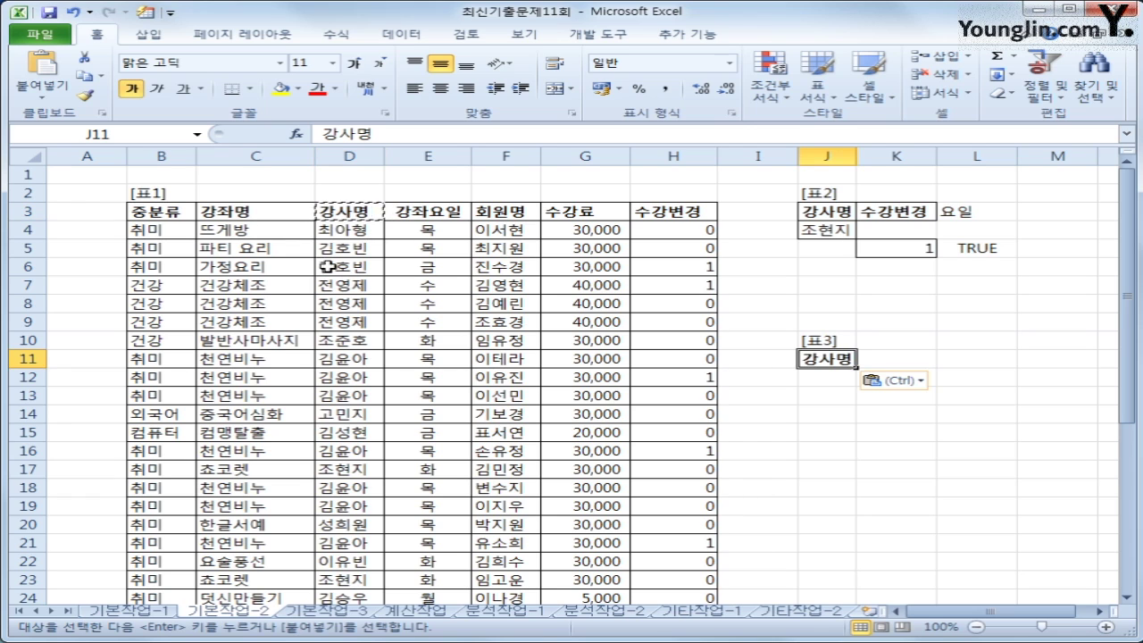
Step: Copy the 강좌명, 강좌요일, 회원명, 수강료 and 수강변경 headers from [표1] into row 11 of [표3], starting at K11
click(261, 212)
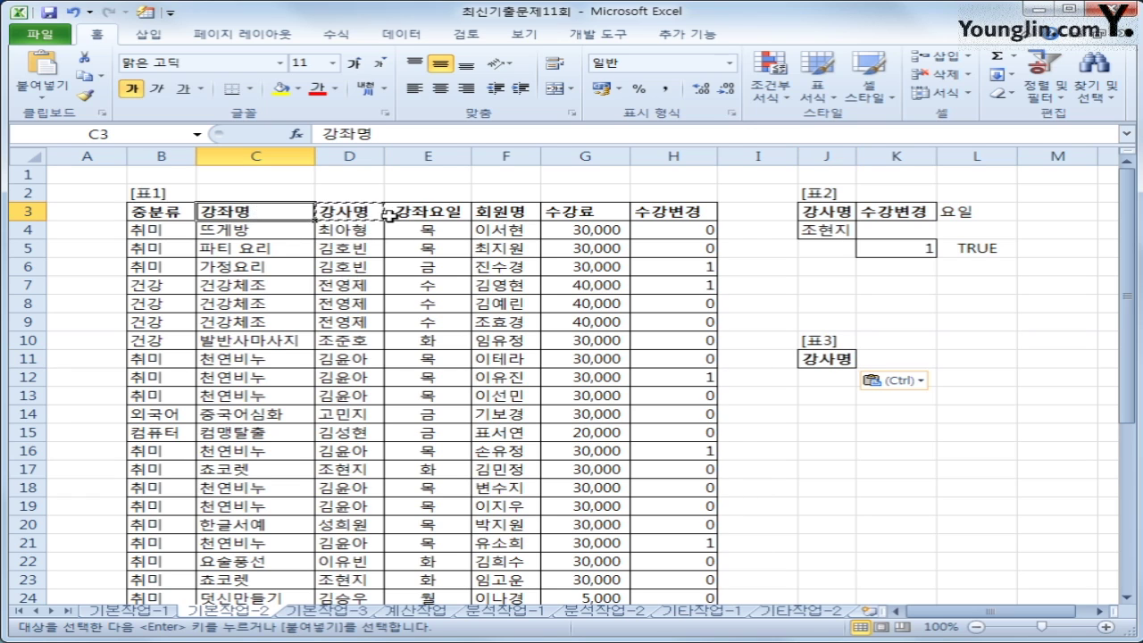
ctrl+click(429, 212)
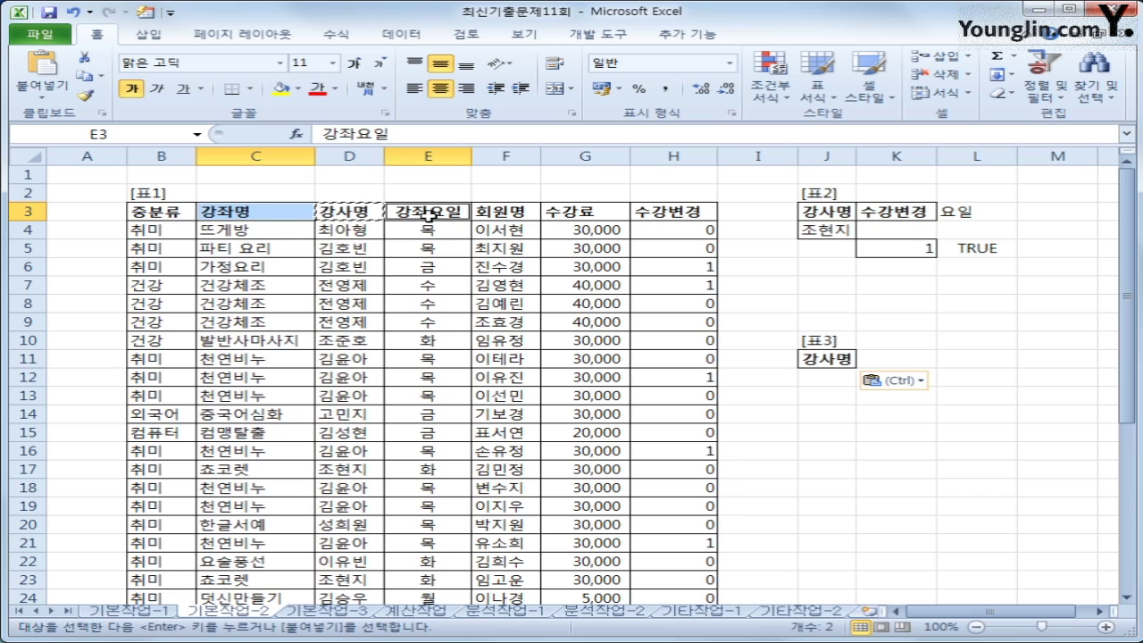
ctrl+click(503, 213)
ctrl+click(571, 213)
ctrl+click(650, 212)
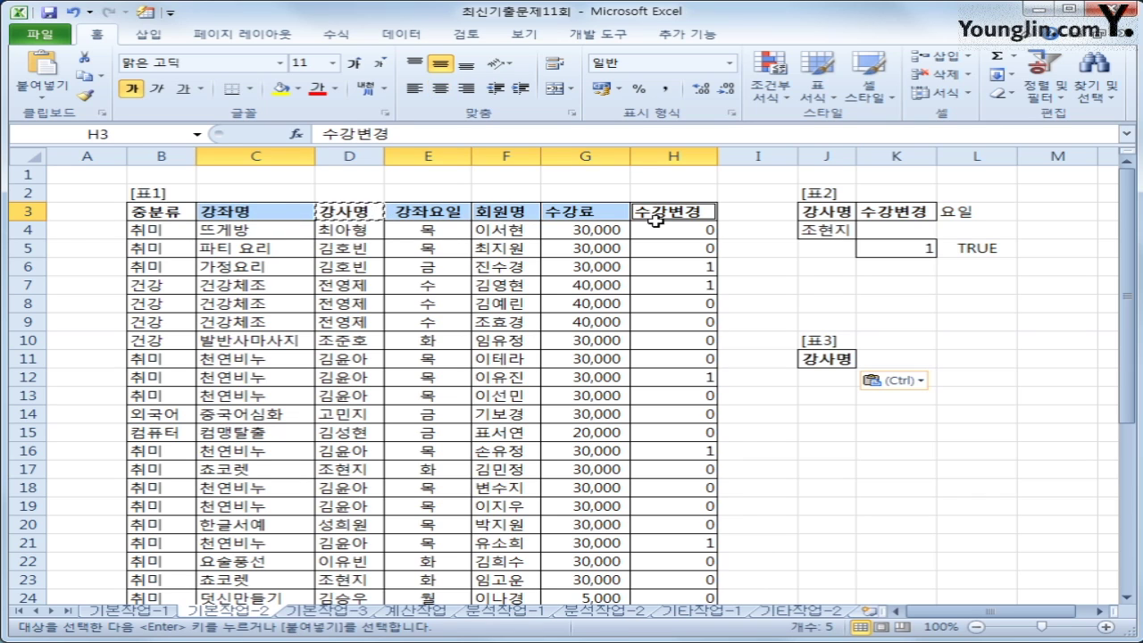
key(ctrl+c)
click(896, 360)
key(ctrl+v)
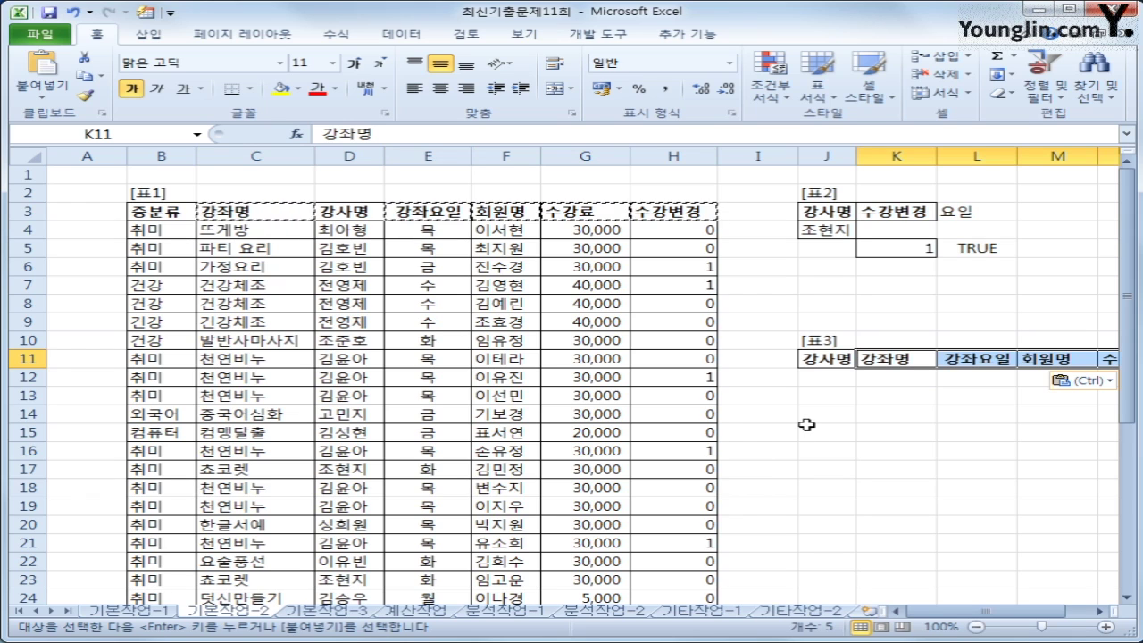
click(837, 360)
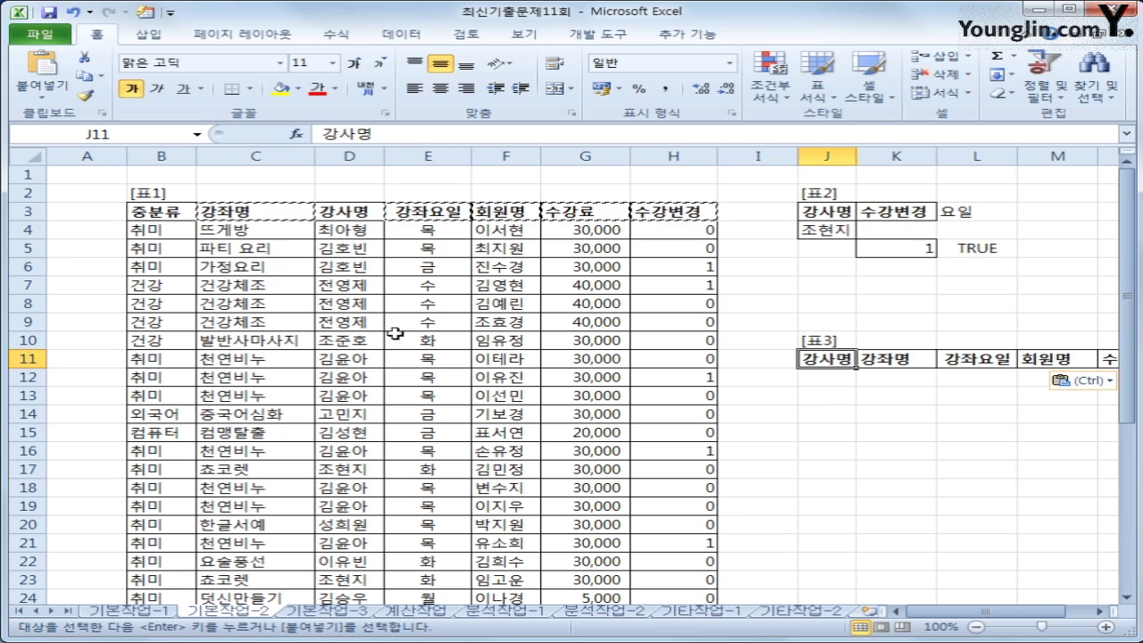
Step: Start an advanced filter on [표1] with list range B3:H38 and criteria range J3:L5
click(401, 286)
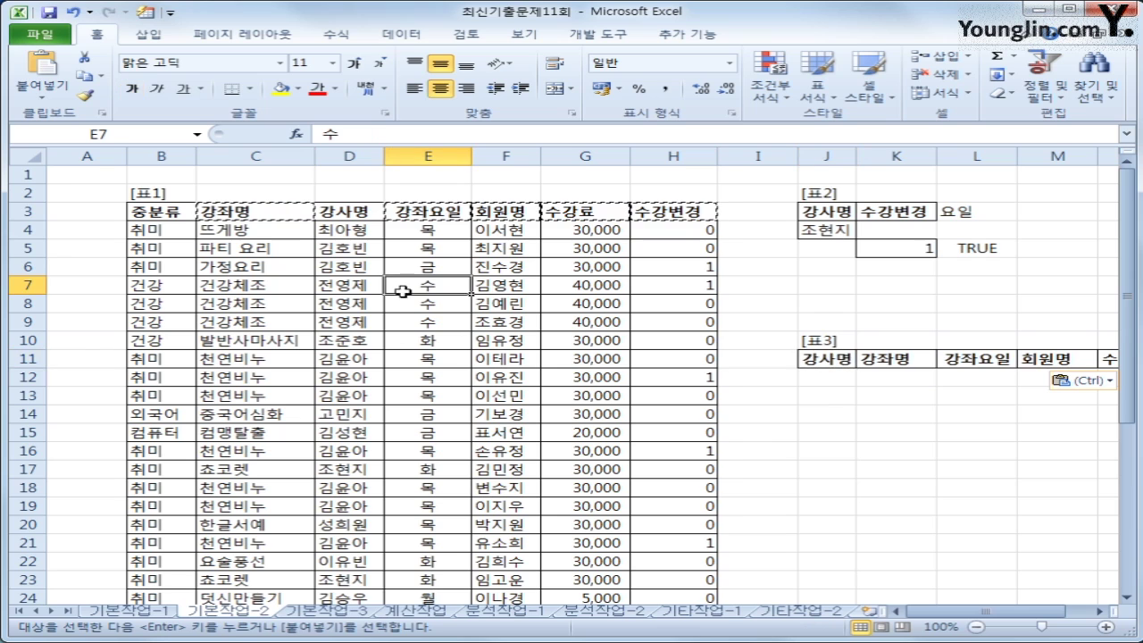
click(403, 44)
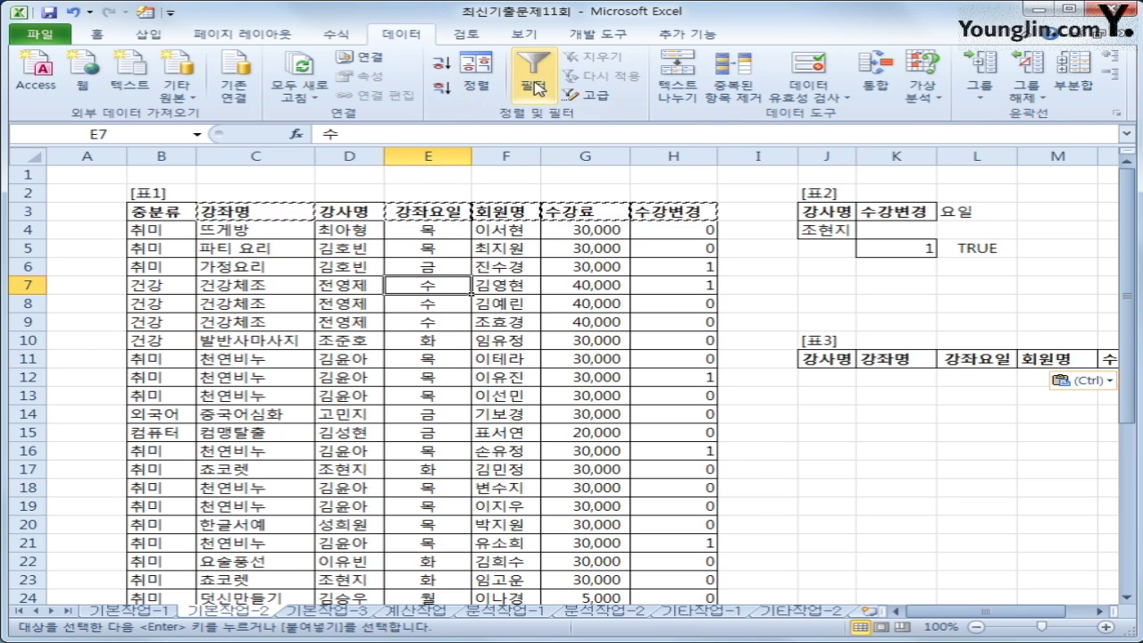
click(589, 96)
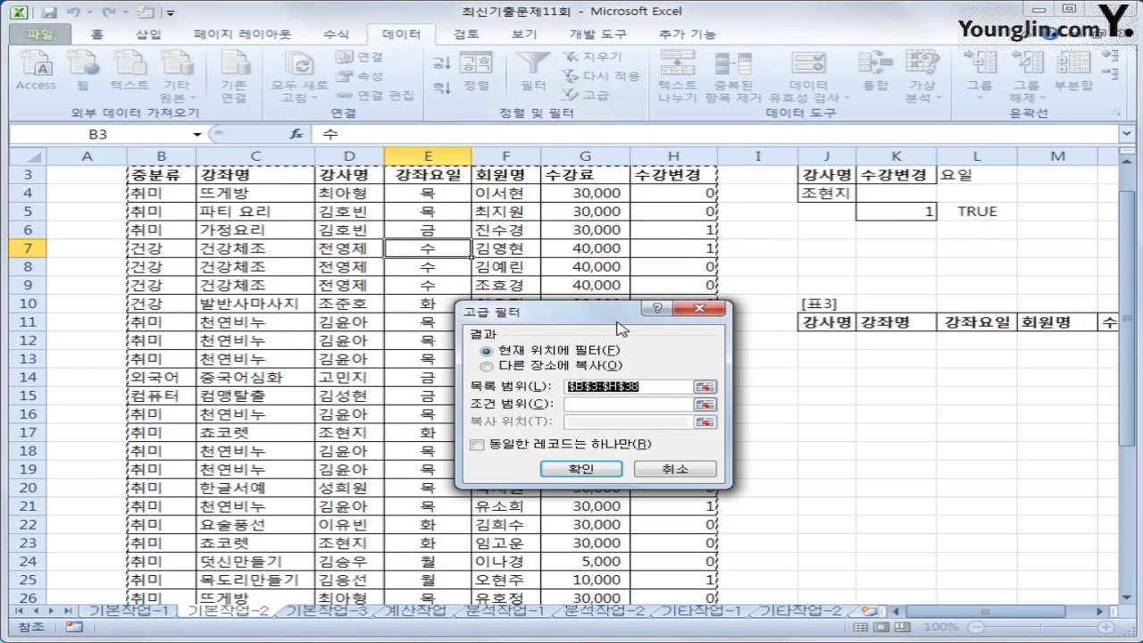
scroll(490, 362, down, 3)
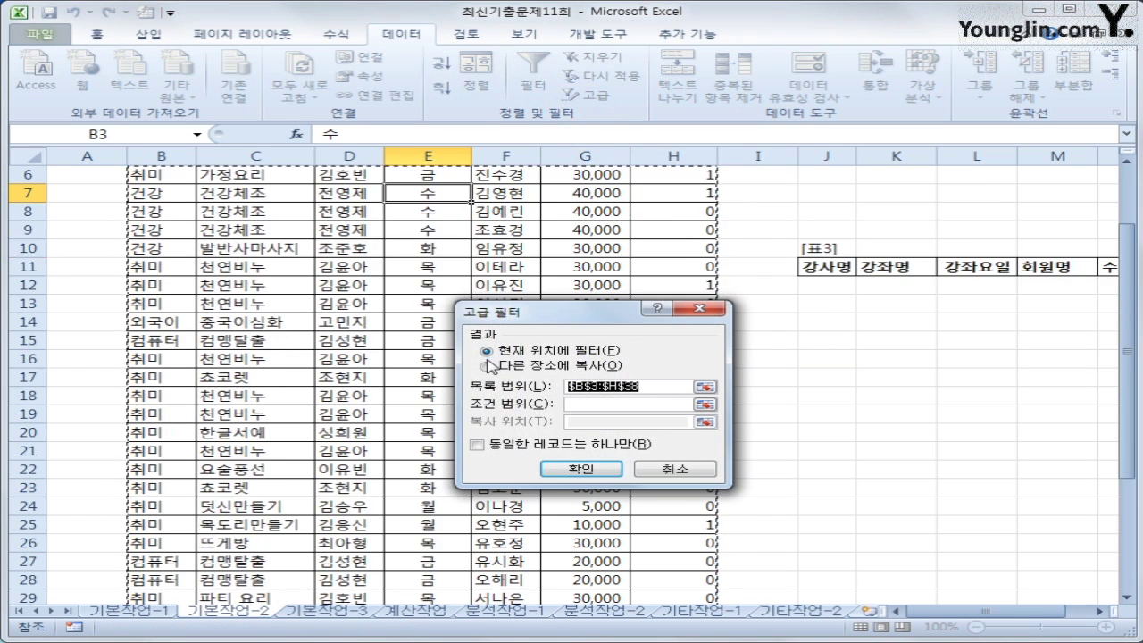
scroll(488, 366, down, 2)
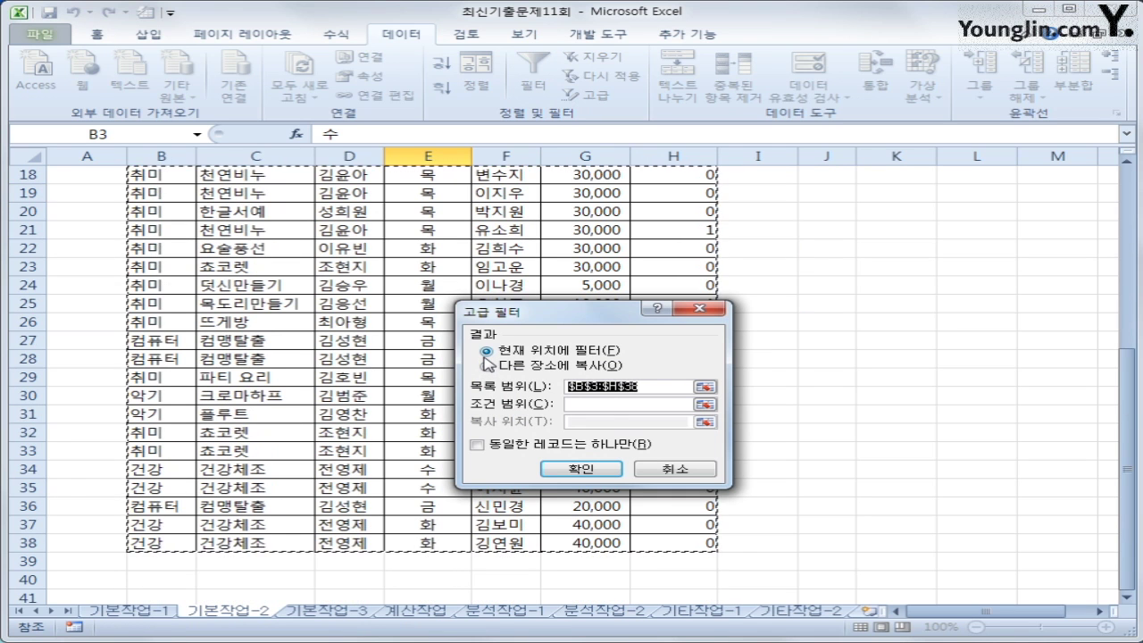
click(605, 407)
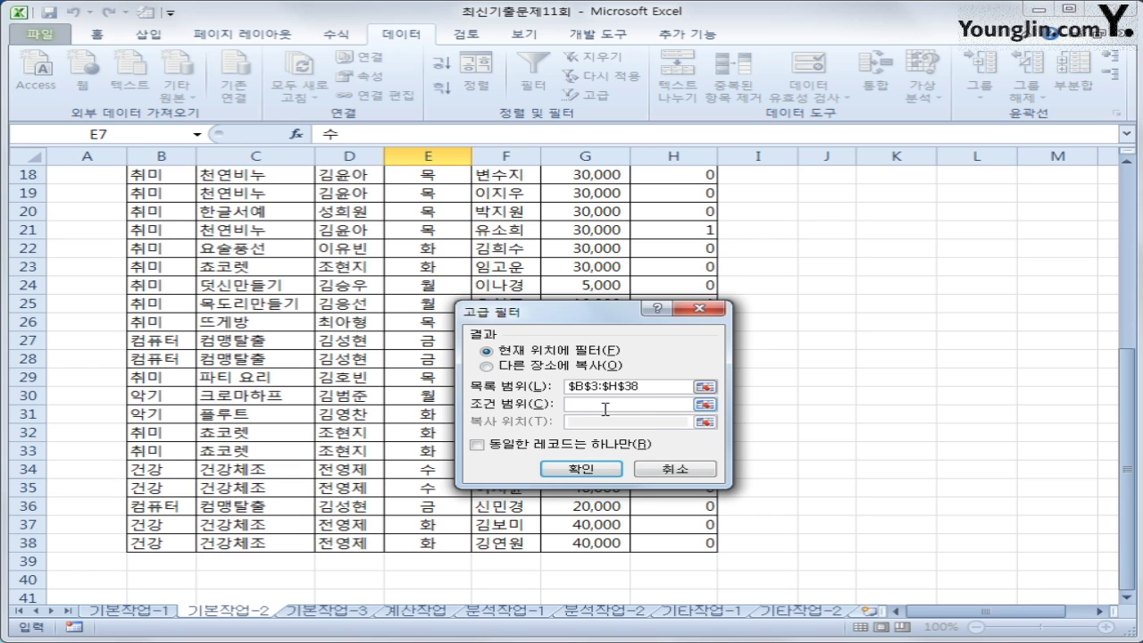
scroll(652, 384, up, 6)
drag(817, 213, 972, 254)
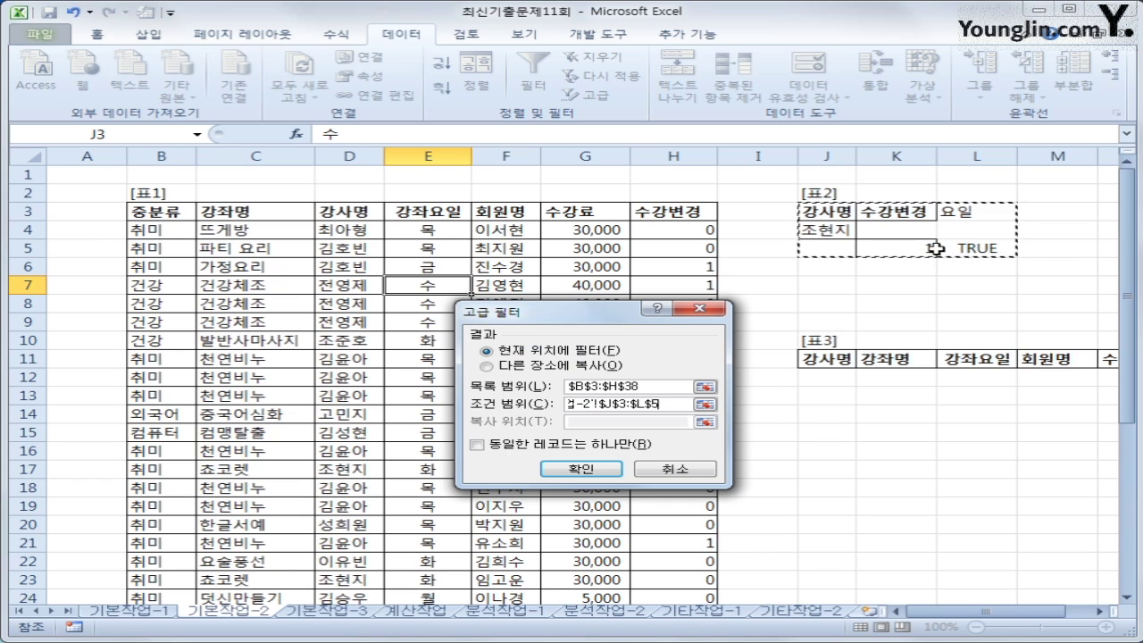
Step: Set the advanced filter to copy to another location, J11:O11, run it and check the extracted rows in [표3]
click(559, 366)
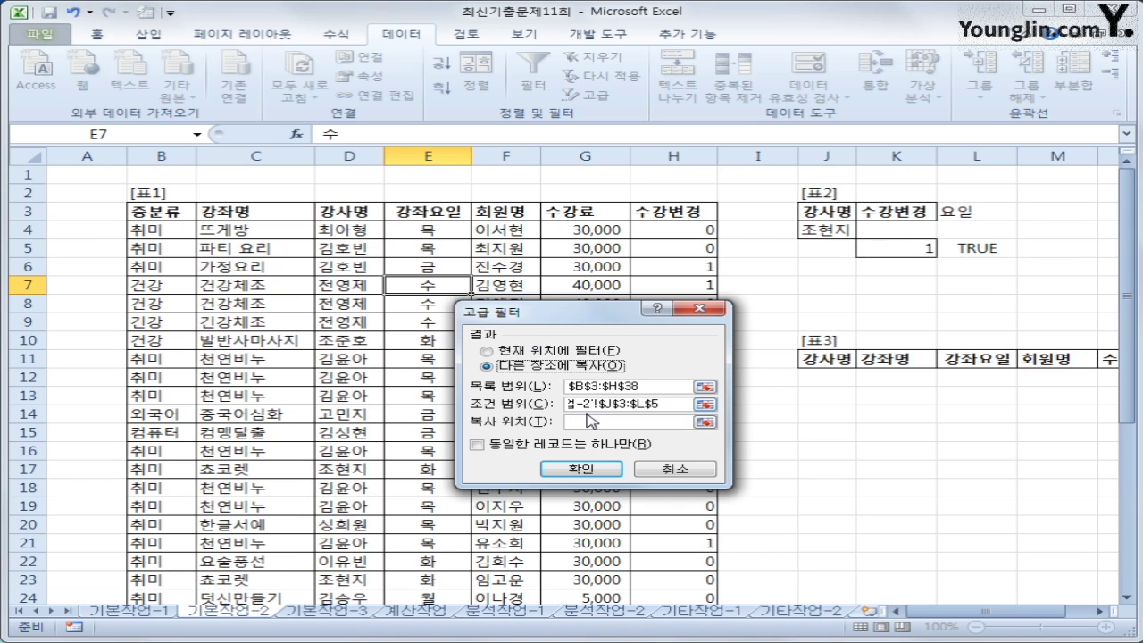
click(589, 421)
drag(830, 362, 1062, 366)
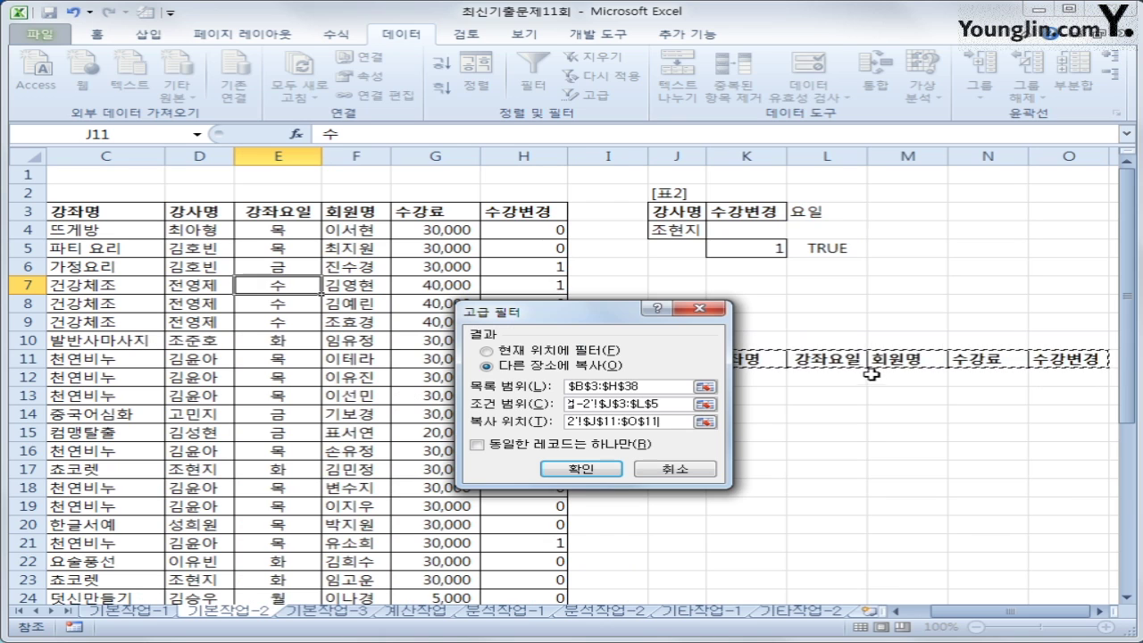
click(587, 469)
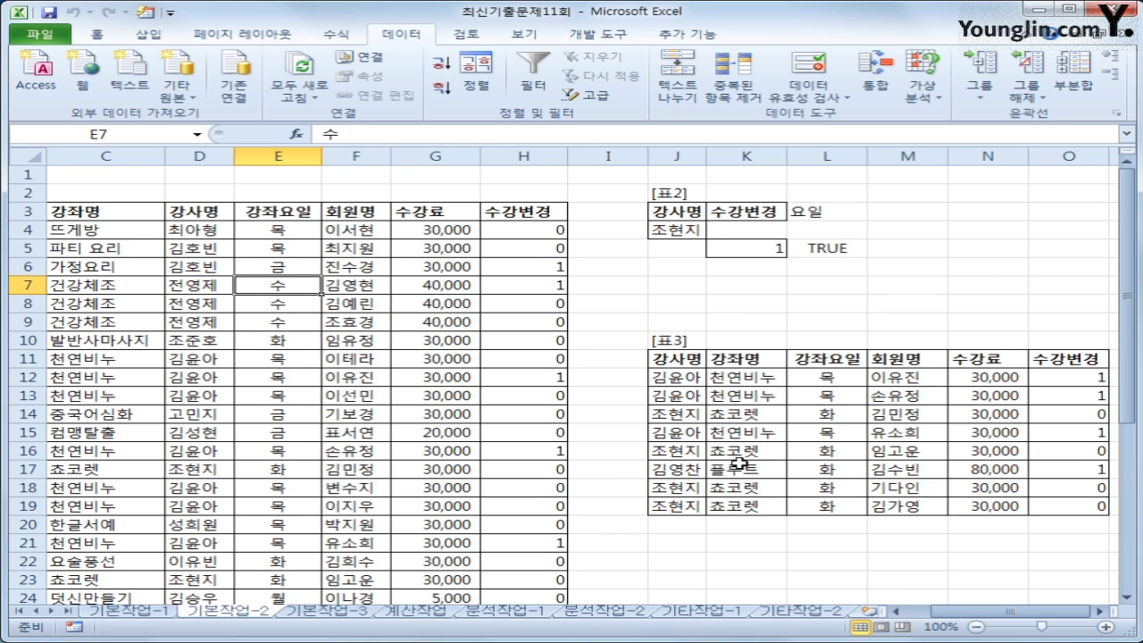
drag(675, 378, 676, 497)
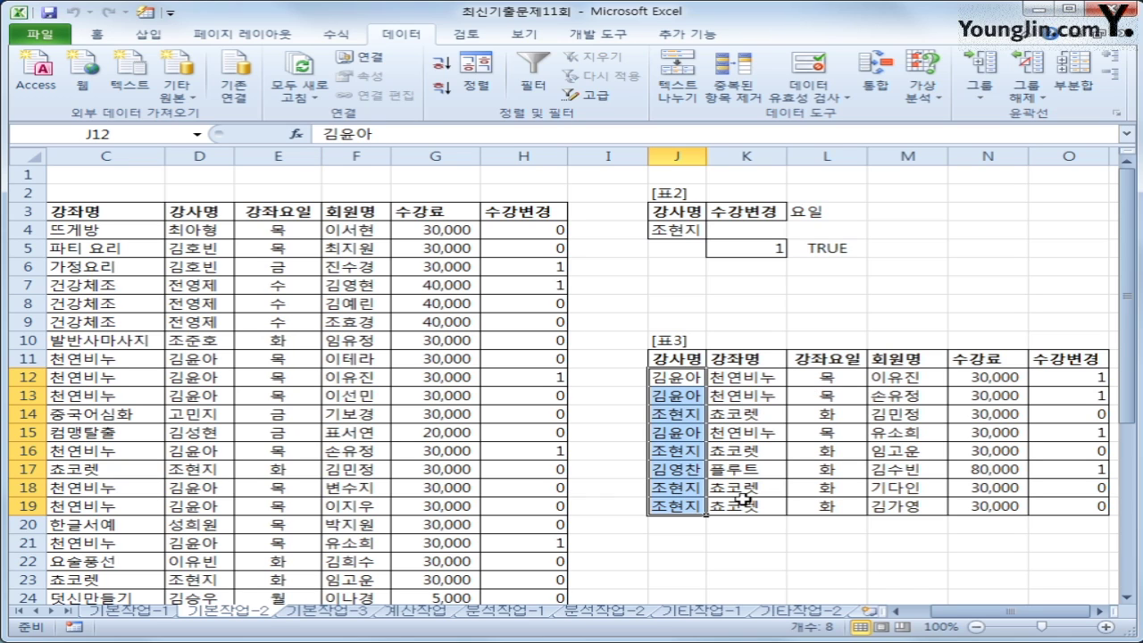
Step: Select the [표1] data range B4:I32 on the 기본작업-3 sheet, leaving out the header row
click(322, 612)
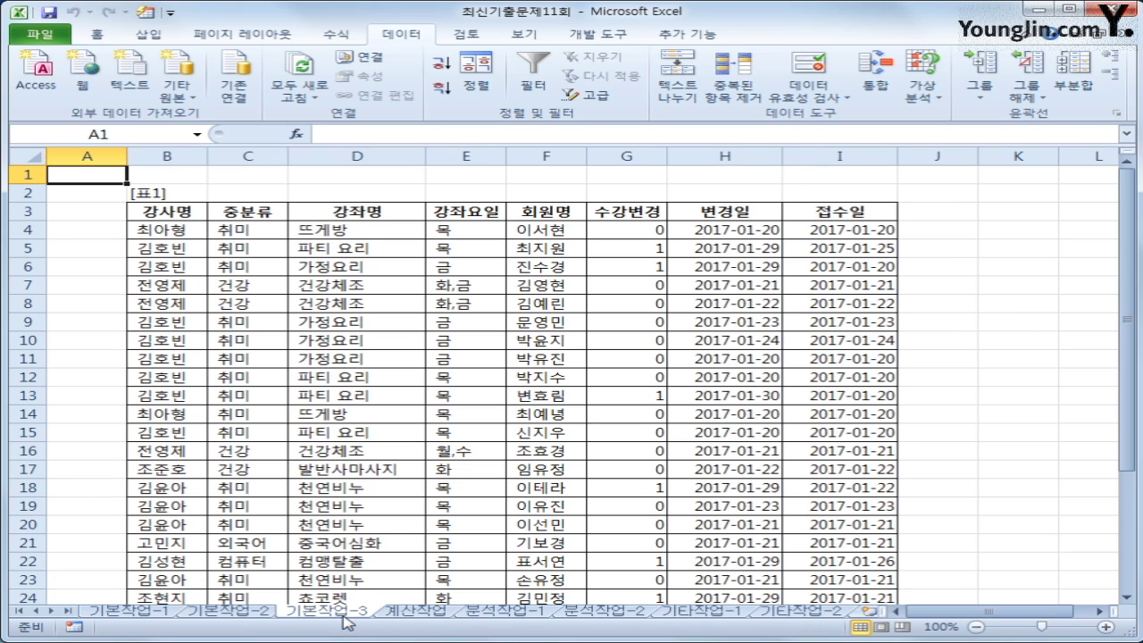
click(170, 231)
drag(170, 232, 849, 467)
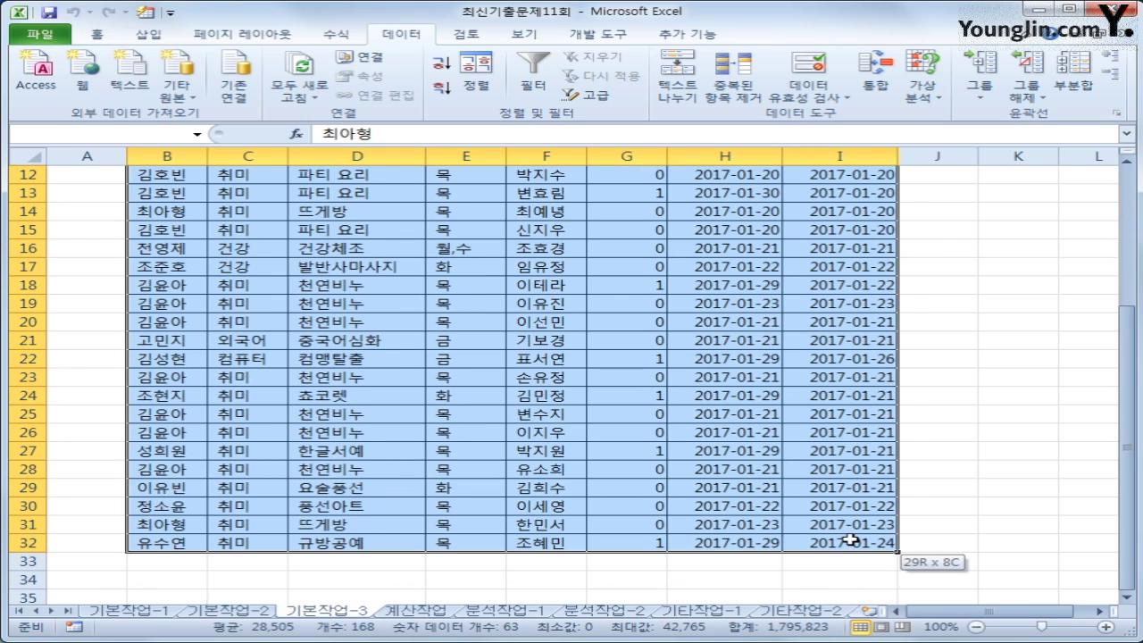
scroll(577, 533, up, 3)
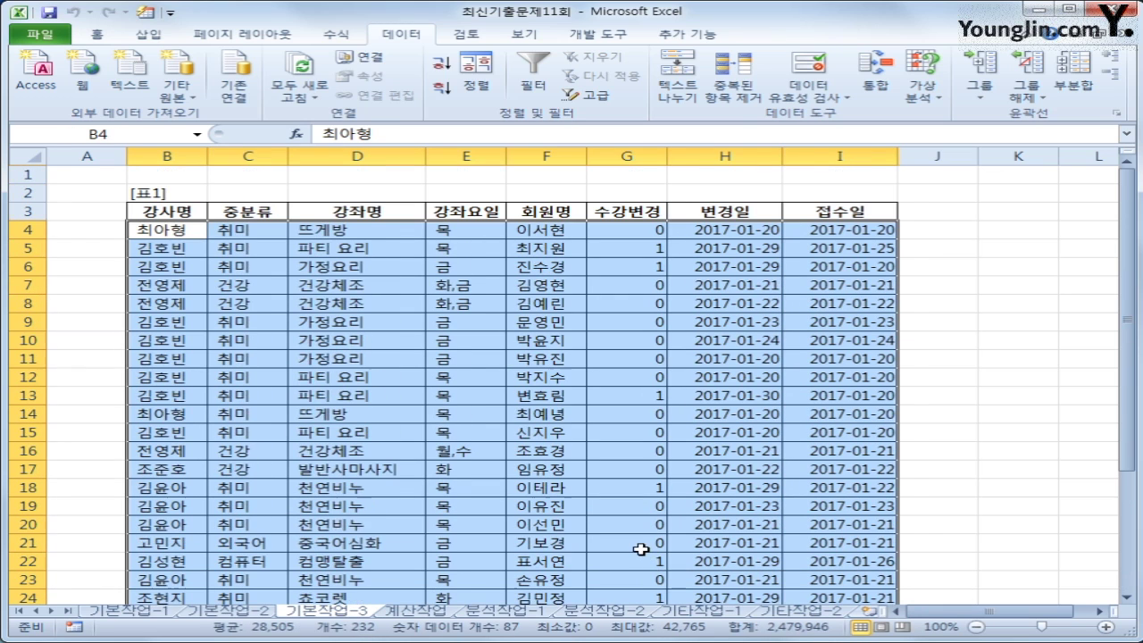
Step: Create a new conditional formatting rule that uses a formula to determine which cells to format
click(96, 34)
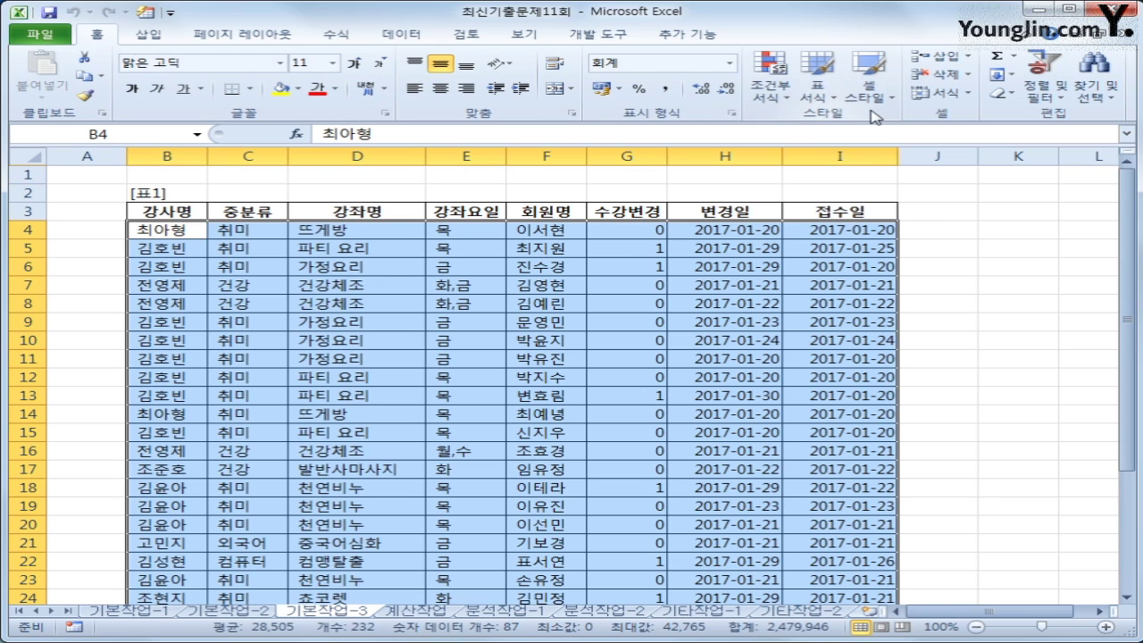
click(782, 94)
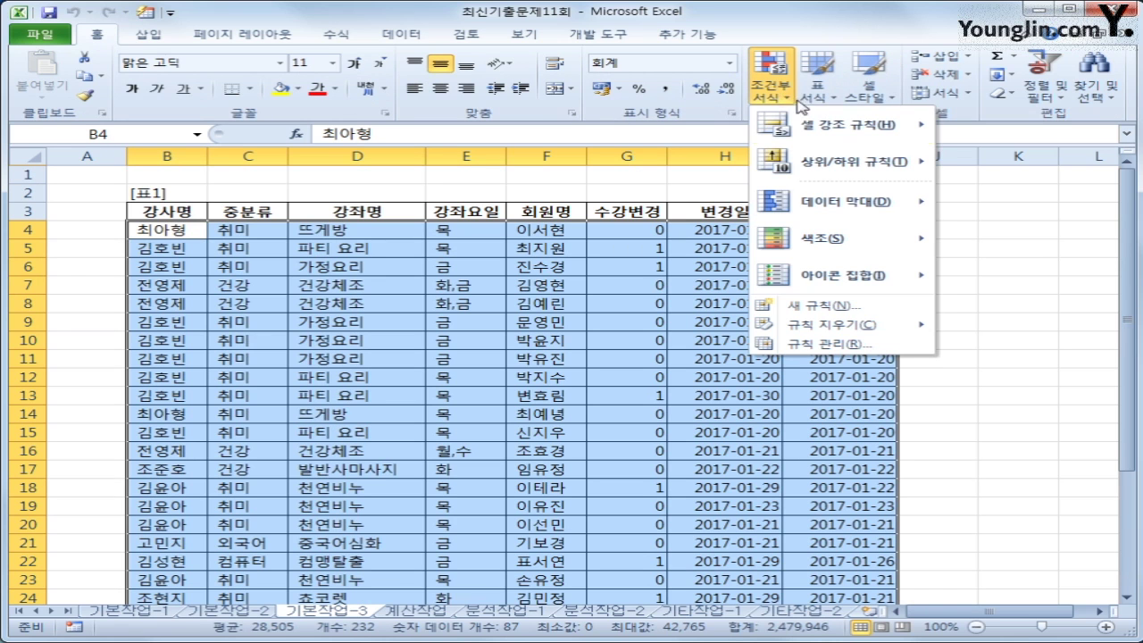
click(806, 304)
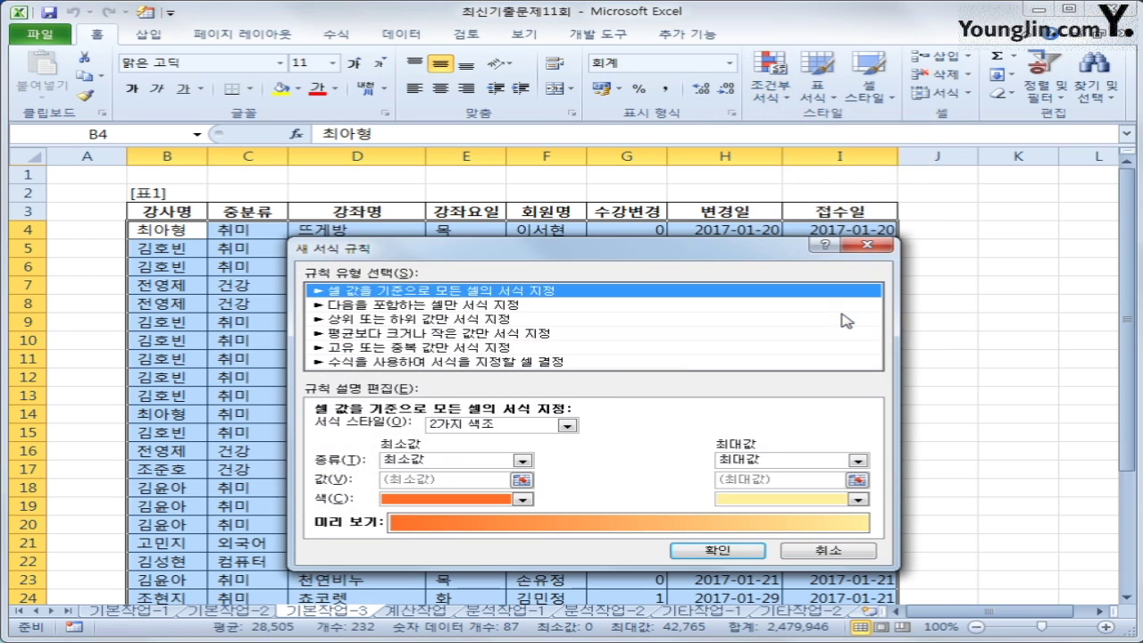
click(589, 363)
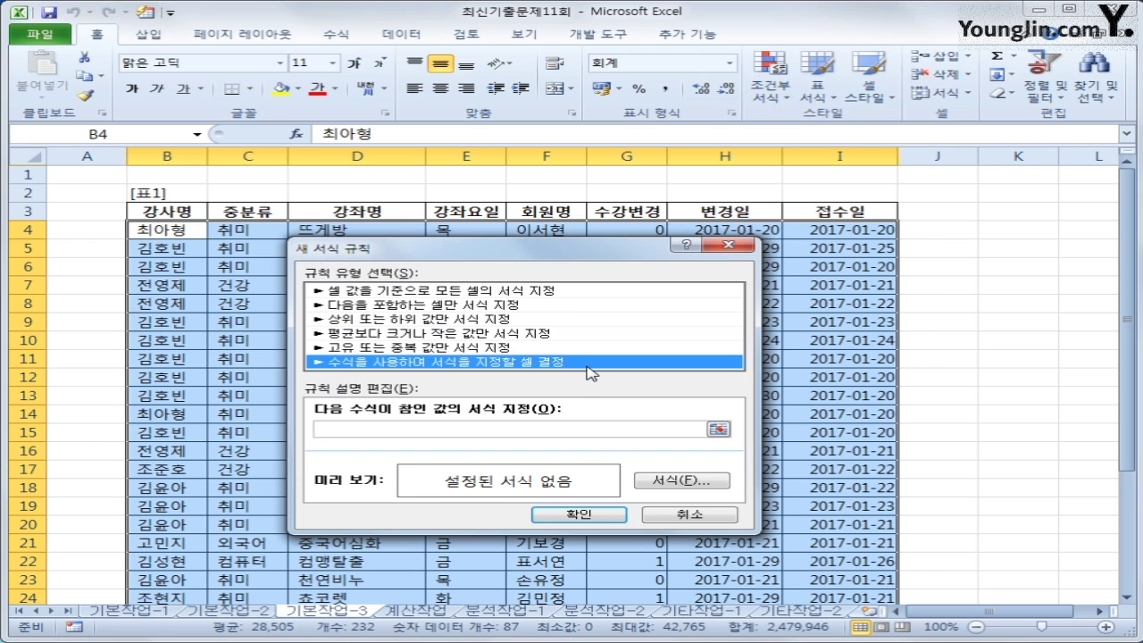
click(382, 430)
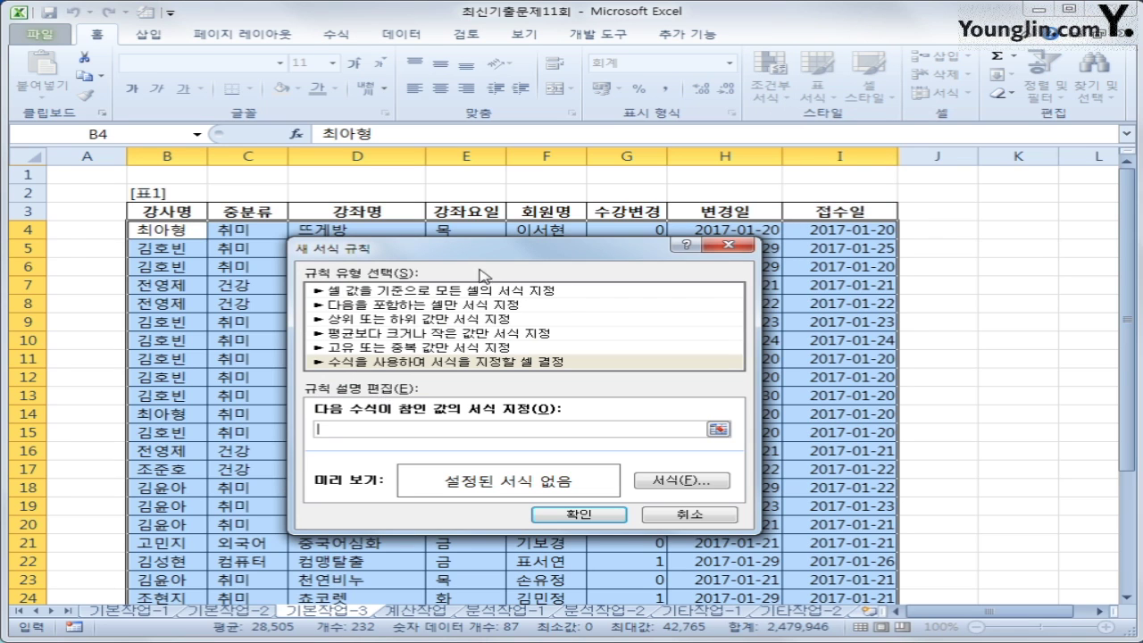
drag(486, 257, 686, 285)
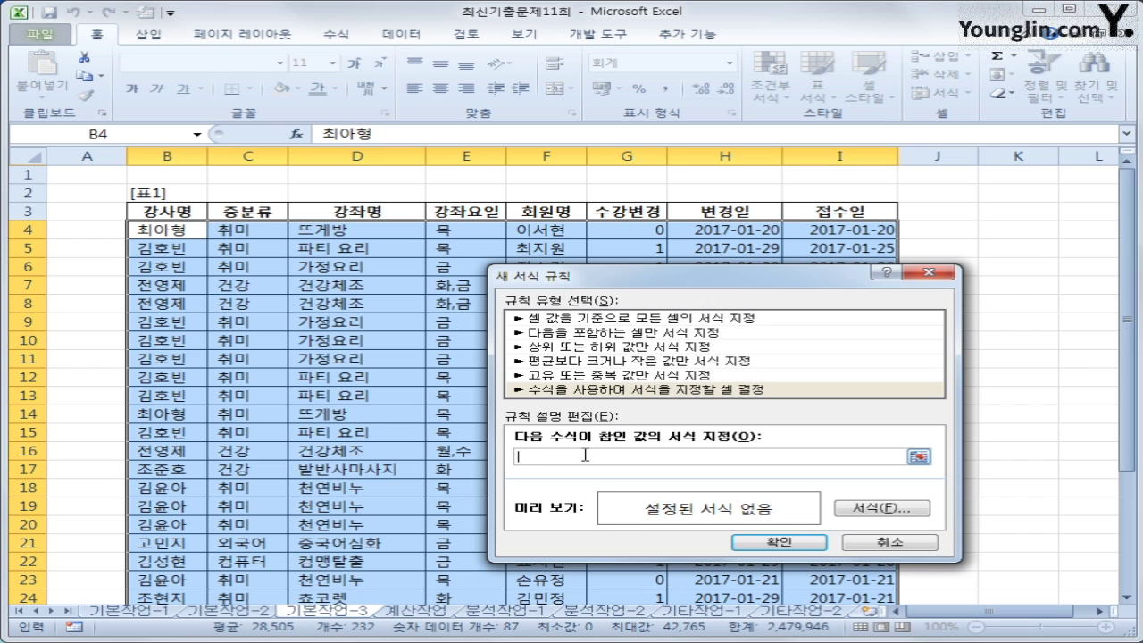
Step: Begin the rule formula with =or(len($E4)>=2,days360( using a column-only absolute reference to E4
text(ㅋ)
key(BackSpace)
text(ㅋ)
text(or()
text(len()
click(490, 229)
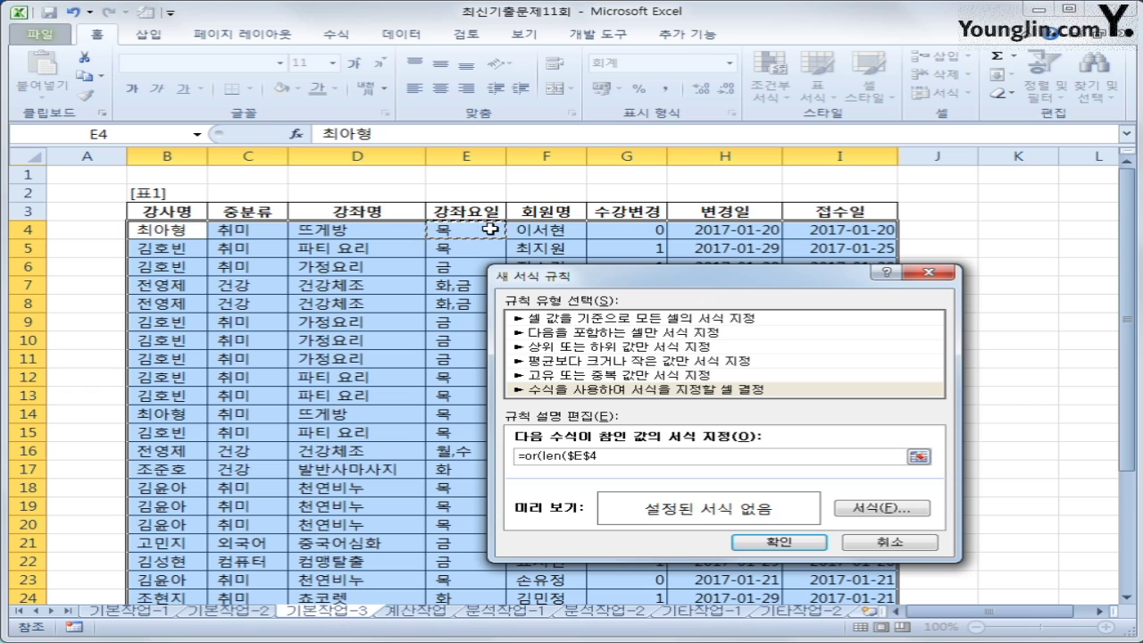
key(F4)
key(F4)
text()>=2,days)
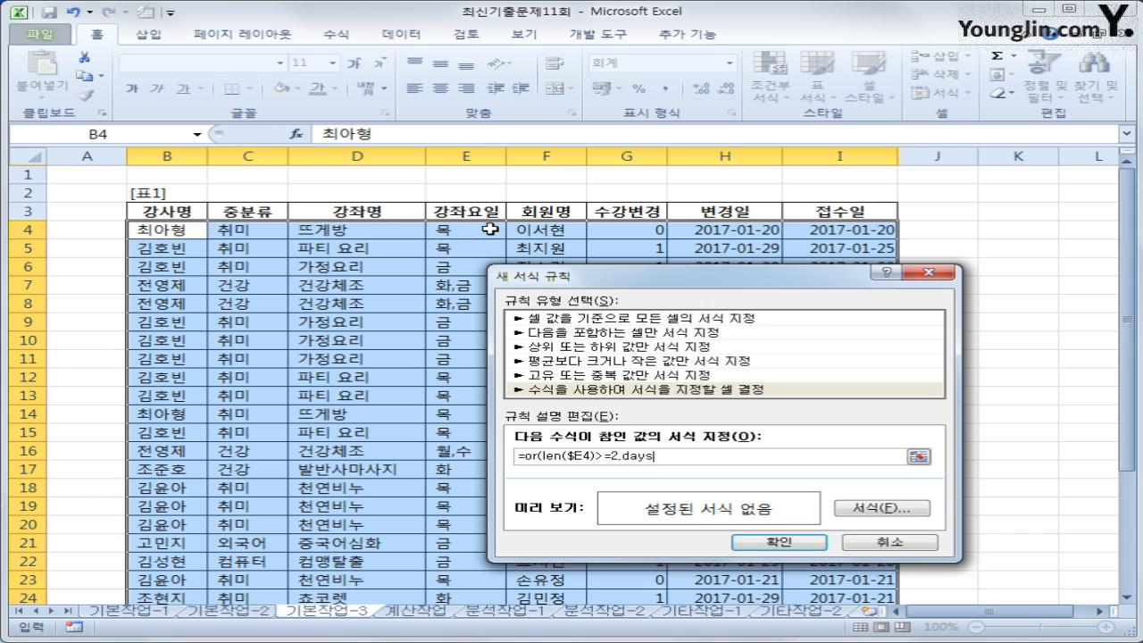
text(360()
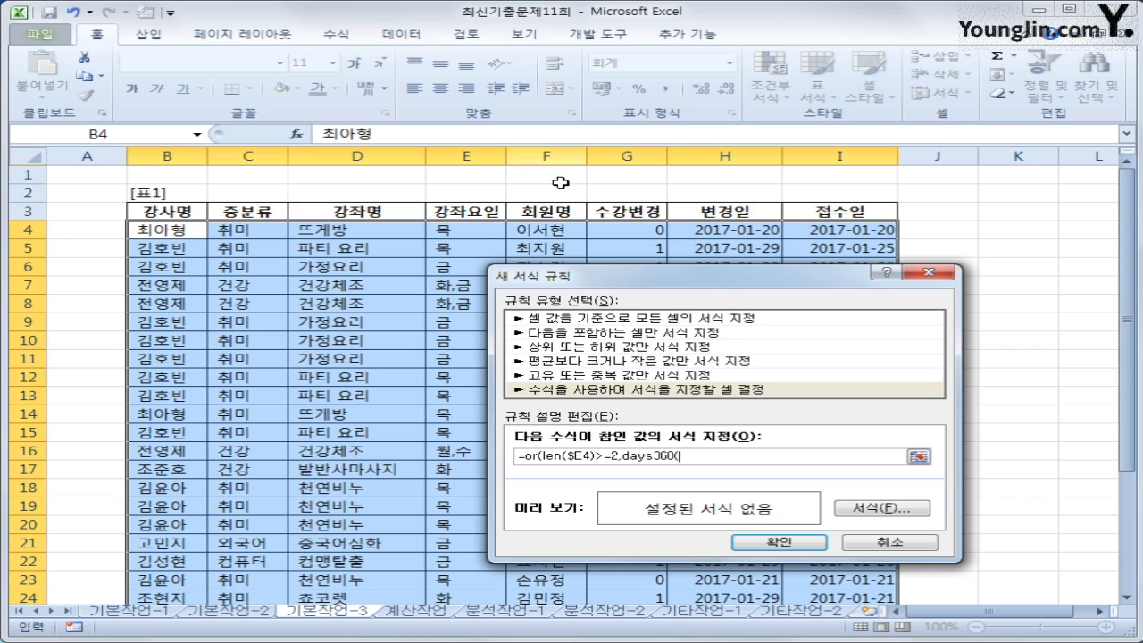
click(811, 234)
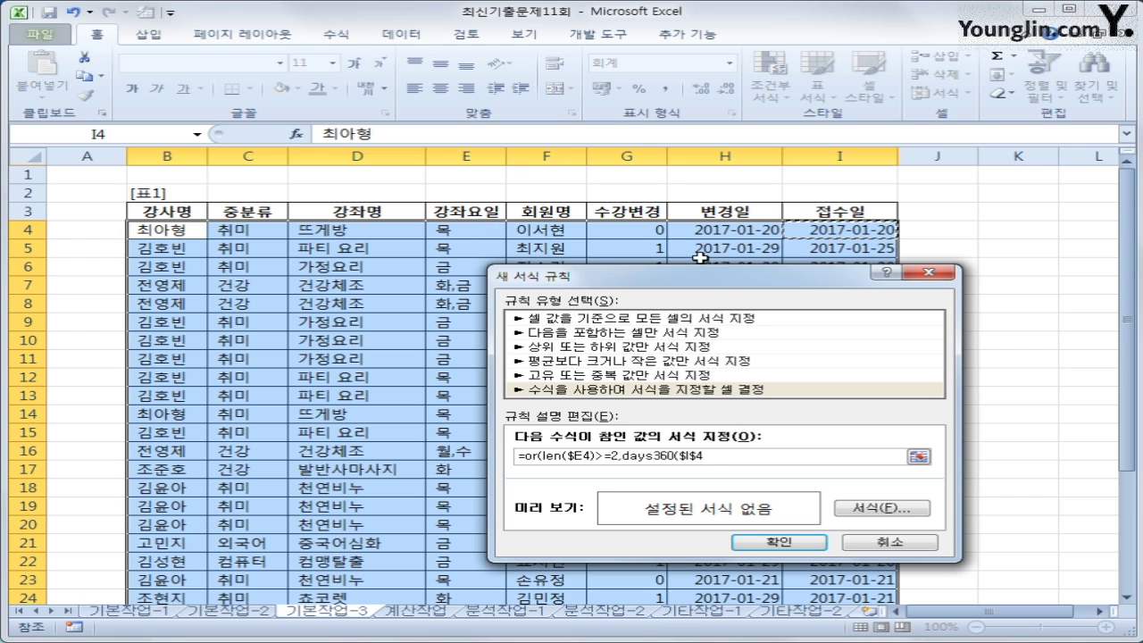
text(,)
click(727, 234)
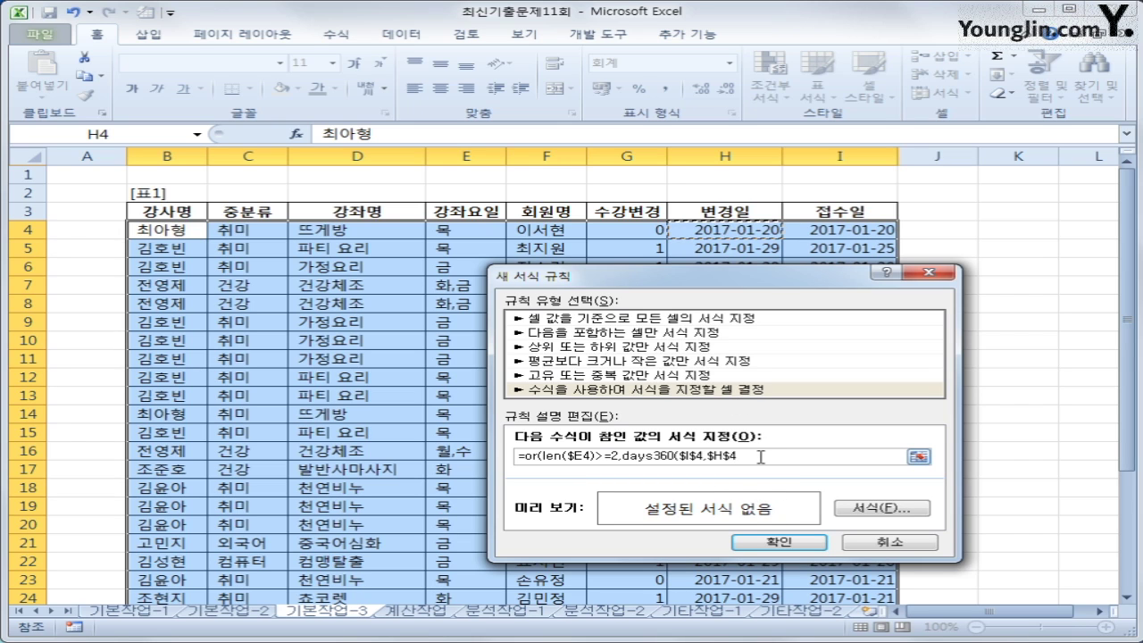
drag(748, 456, 679, 461)
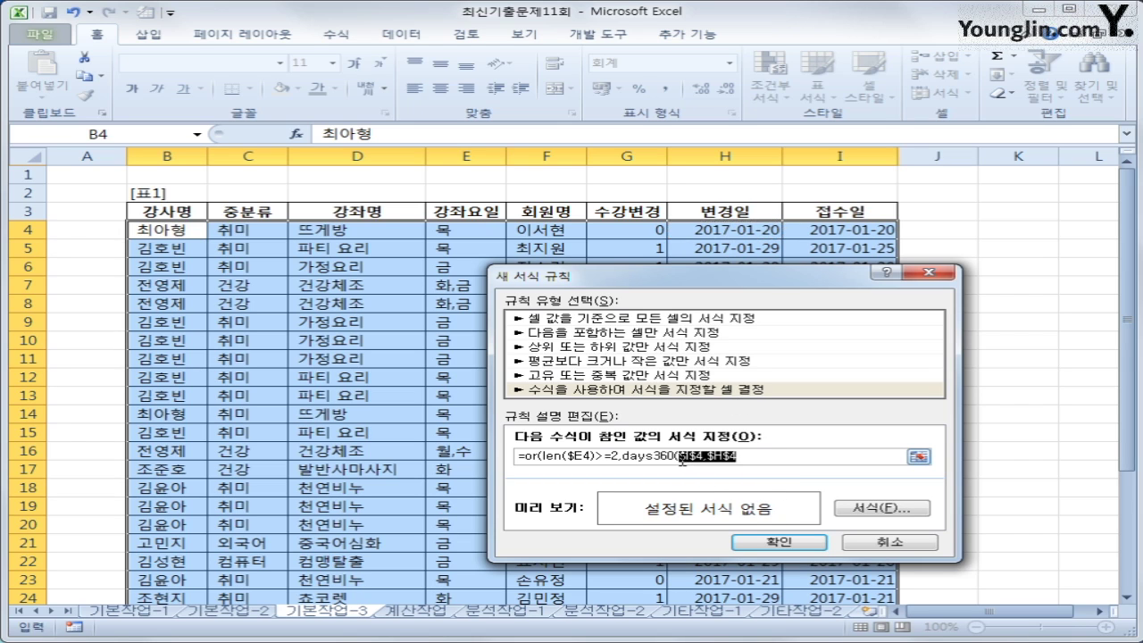
key(BackSpace)
Step: Add $I4 and $H4 as the days360 start and end dates, keeping only the columns absolute
click(828, 230)
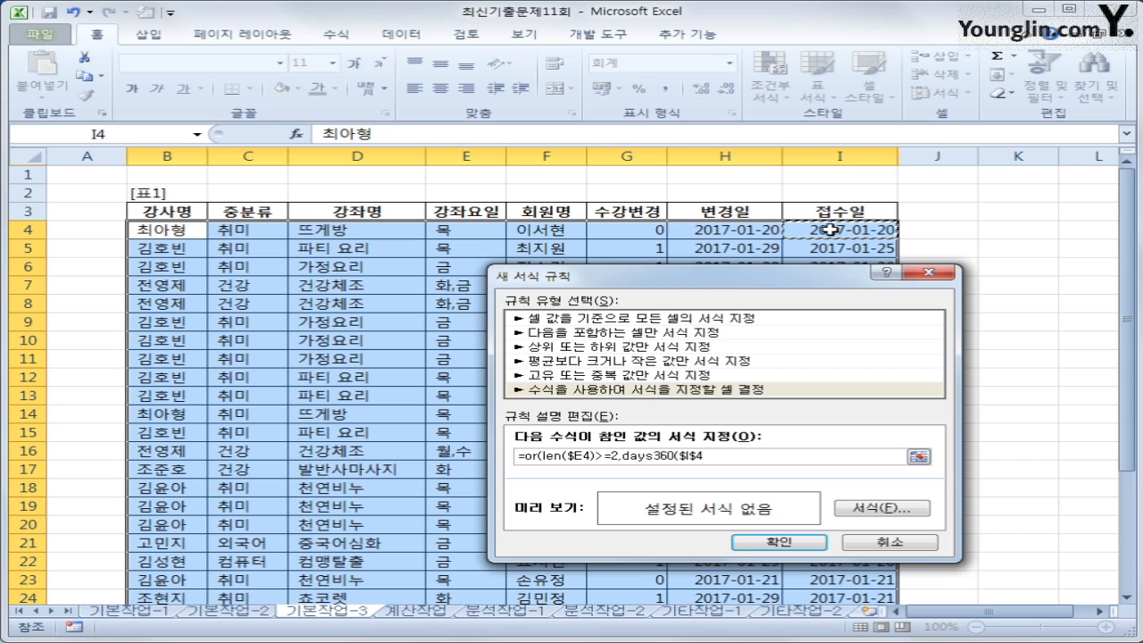
key(F4)
key(F4)
text(,)
click(740, 229)
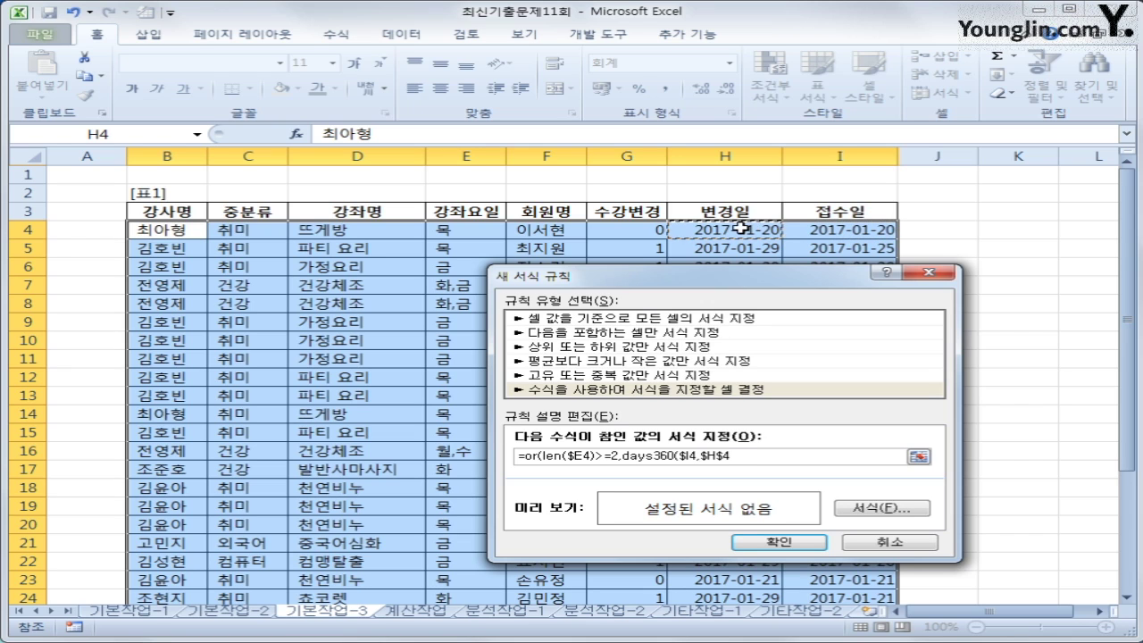
key(F4)
key(F4)
Step: Complete the rule formula with the false argument and the >=5 comparison: ,false)>=5)
text(,)
key(BackSpace)
text())
key(BackSpace)
text(,fal)
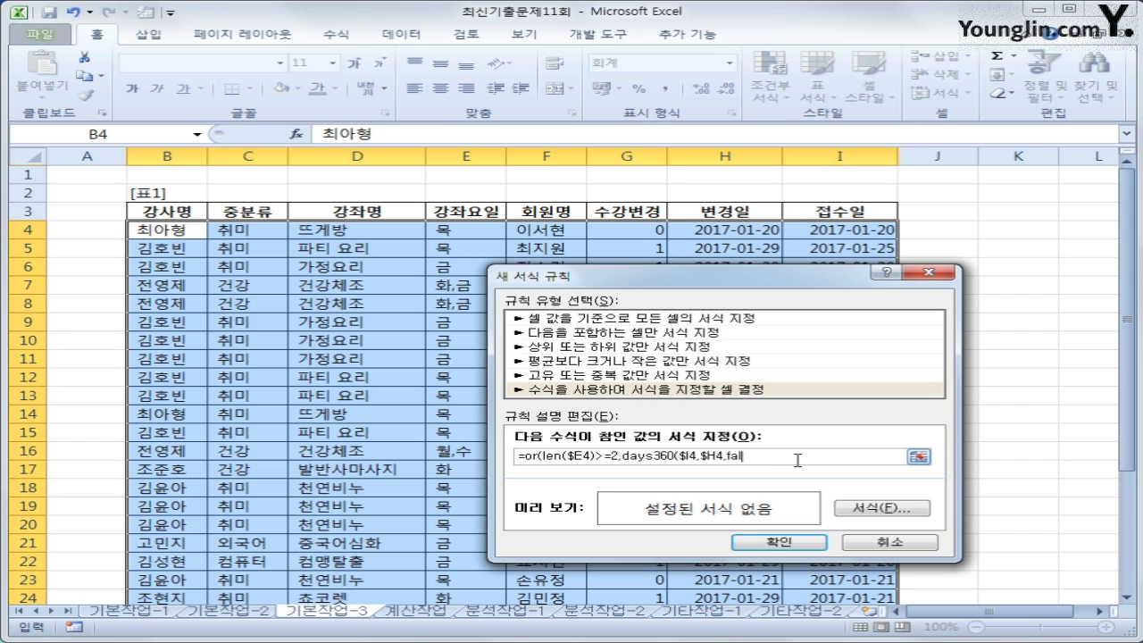
text(se))
text()>=5))
click(727, 391)
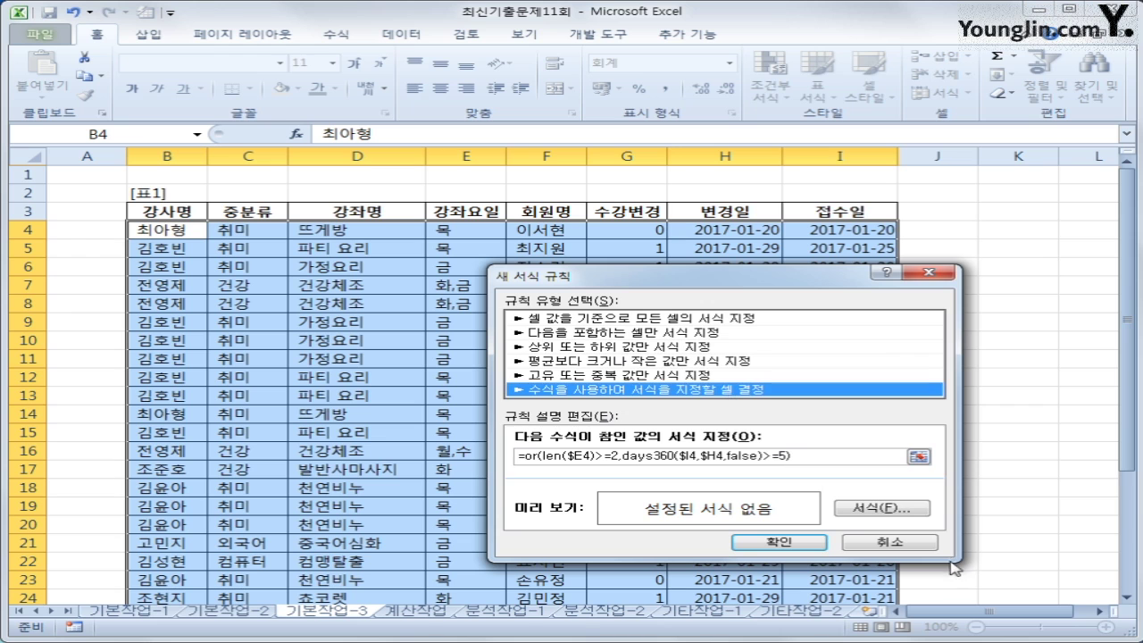
Step: Set the rule's format to bold (굵게) with the standard blue font color and apply the rule
click(920, 515)
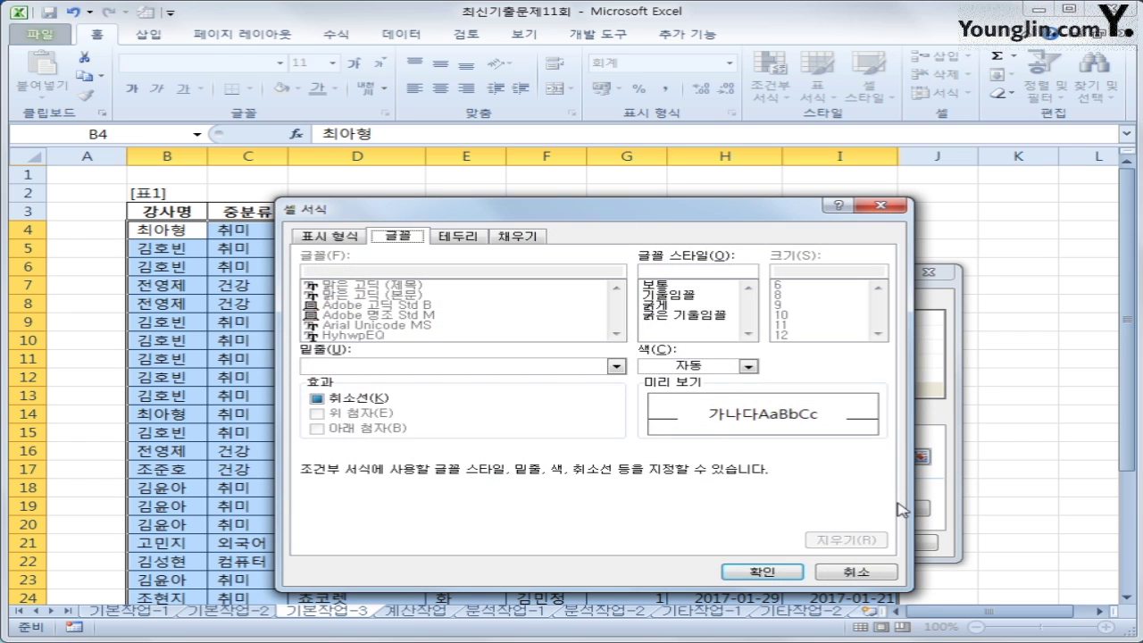
click(668, 306)
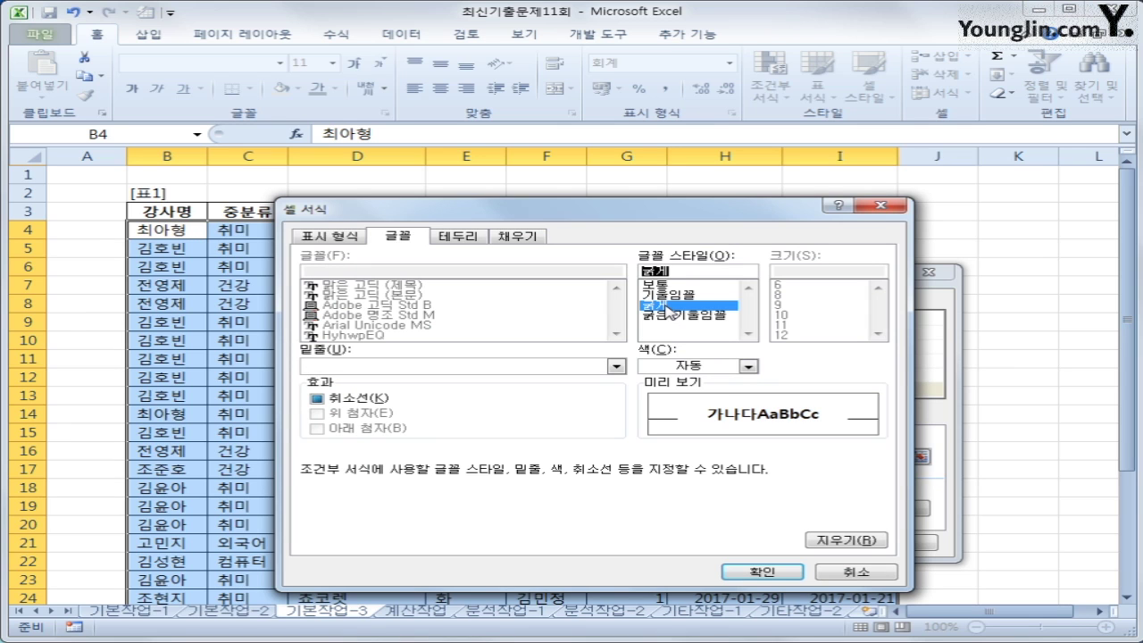
click(748, 366)
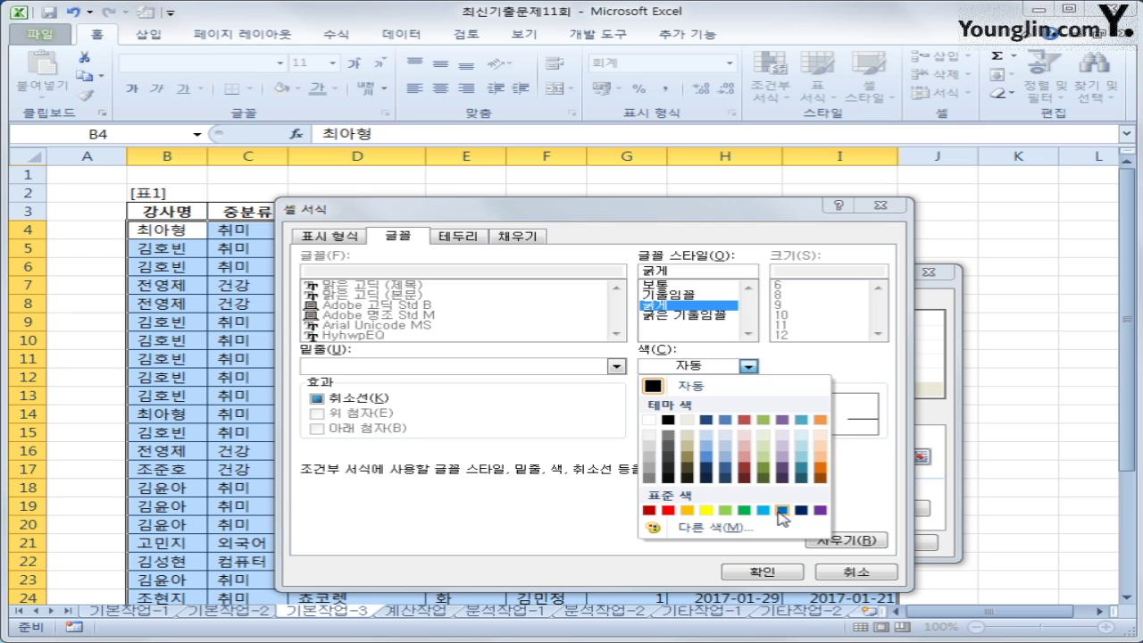
click(781, 511)
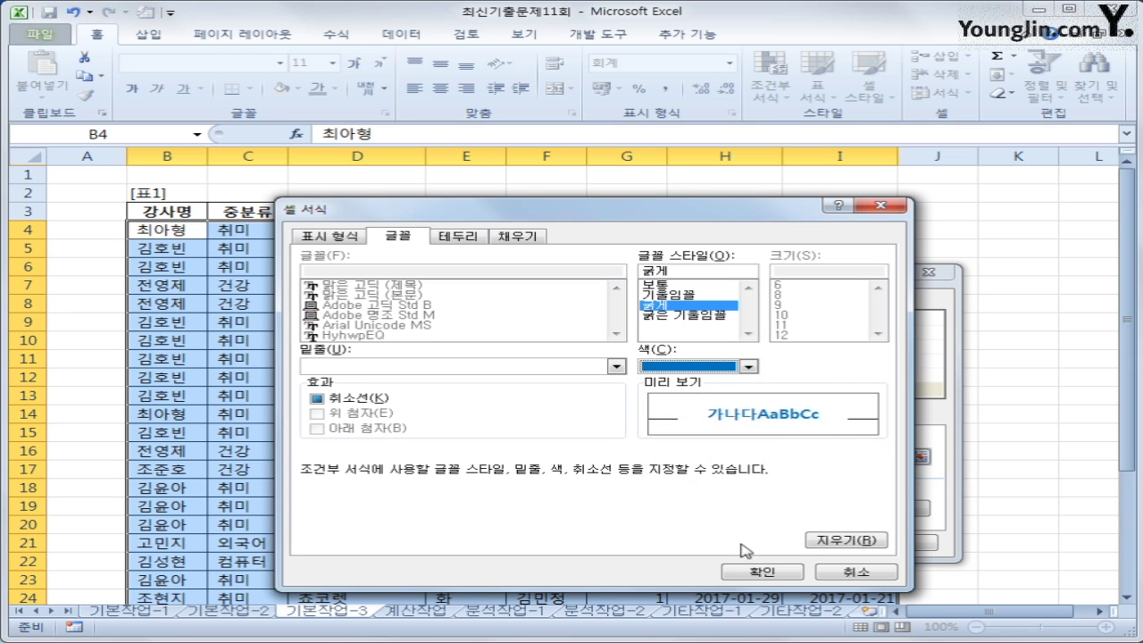
click(758, 573)
click(822, 547)
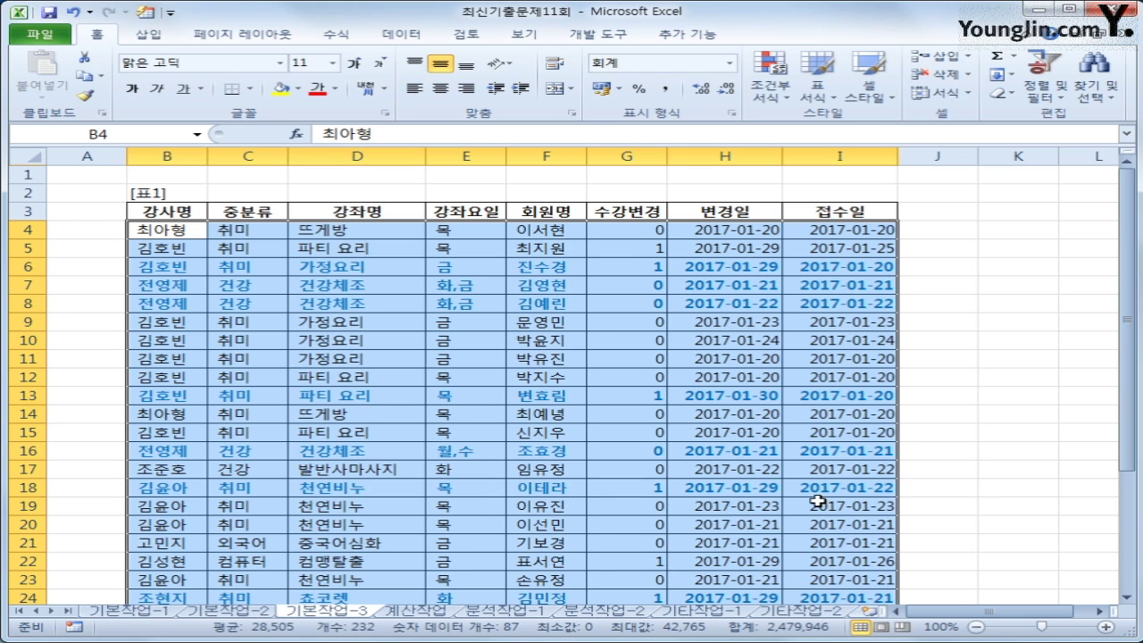
Step: Check the conditionally formatted rows throughout [표1] and clear the range selection
scroll(819, 501, down, 2)
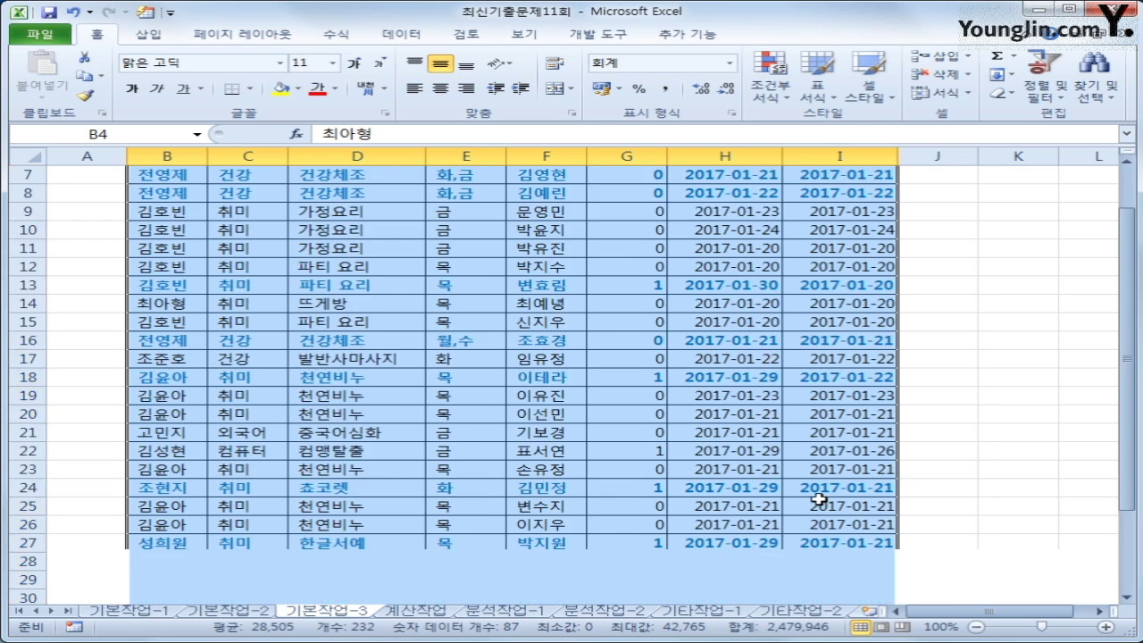
scroll(818, 503, down, 4)
scroll(808, 493, up, 6)
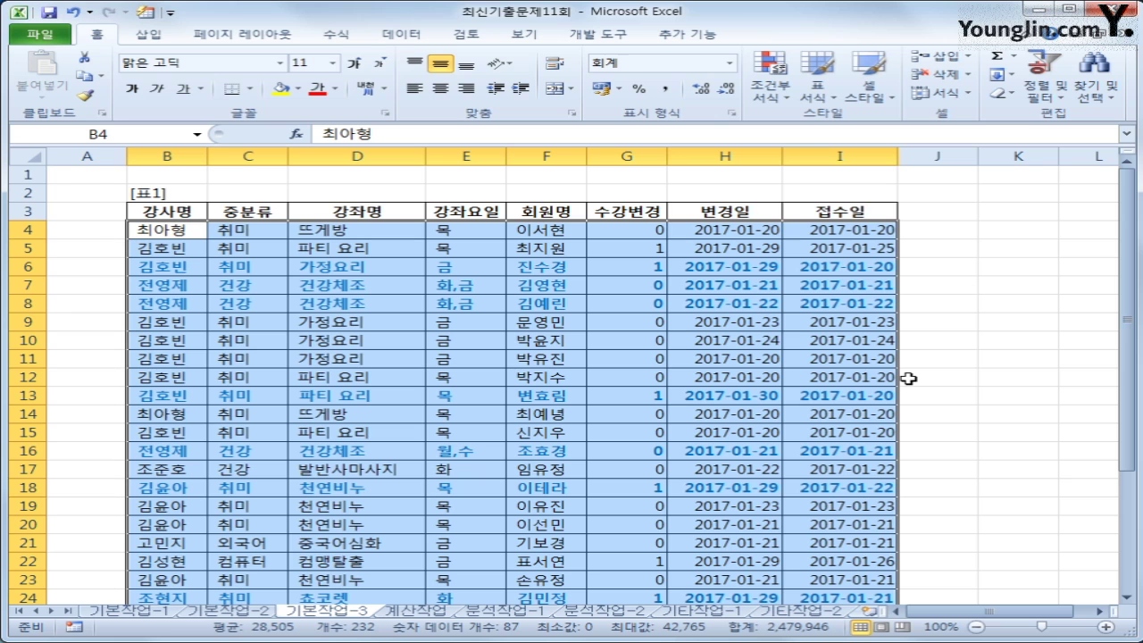
click(863, 414)
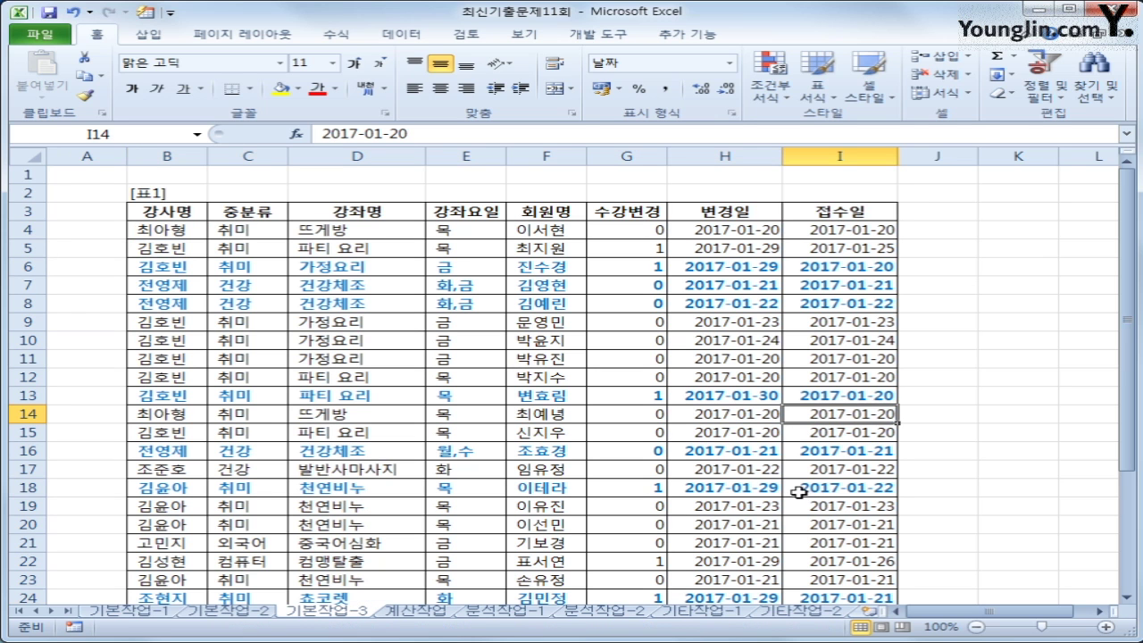
Step: Open the 계산작업 sheet and review the 연이율, 수령기간(년) and 월수령액 cells in [표1]
click(416, 611)
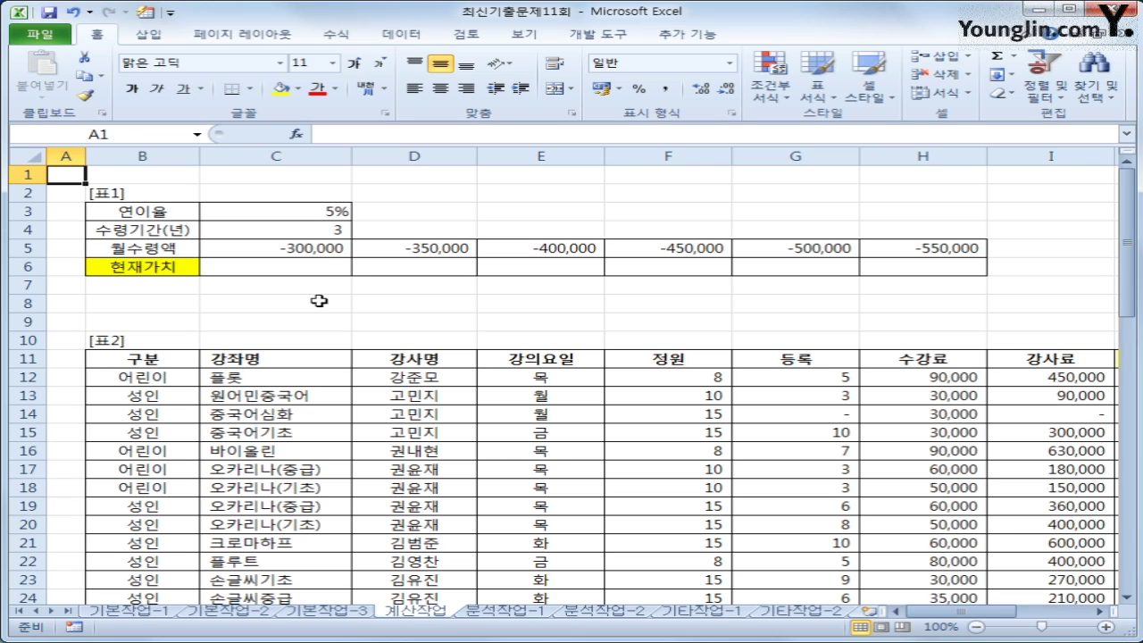
click(319, 268)
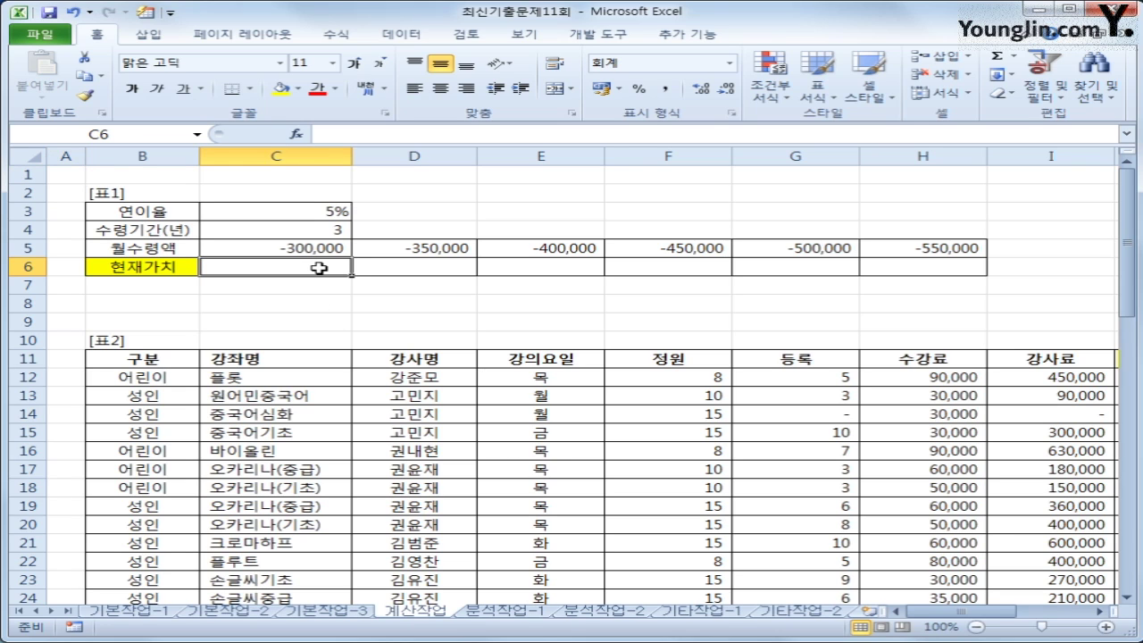
click(221, 215)
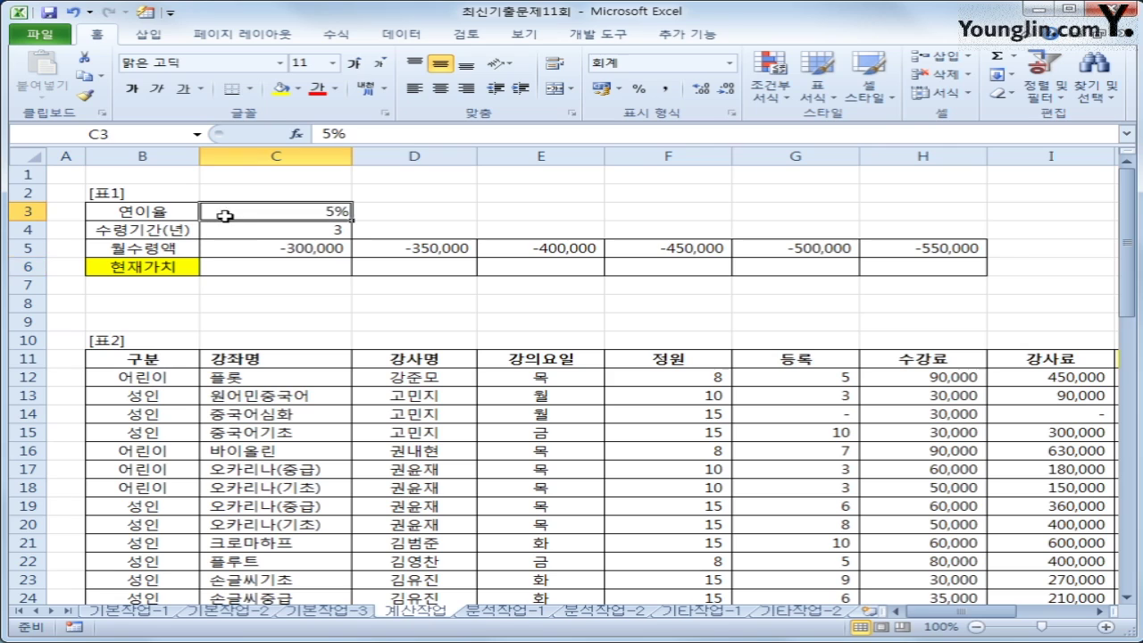
click(253, 231)
click(266, 248)
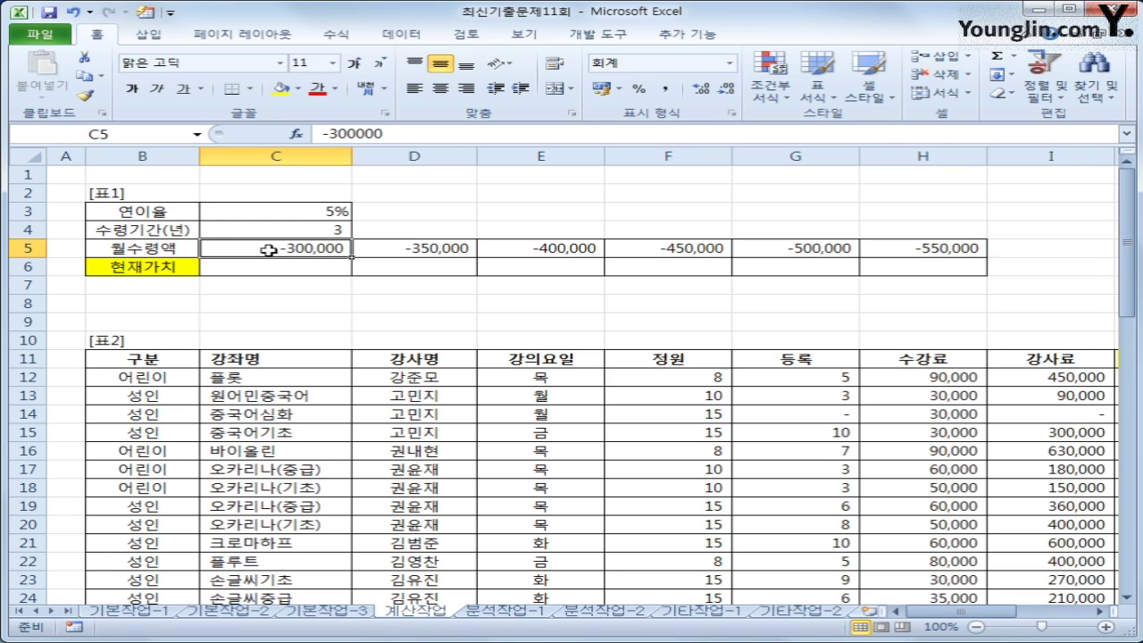
Step: Insert the financial function PV into the first 현재가치 cell, C6
click(270, 267)
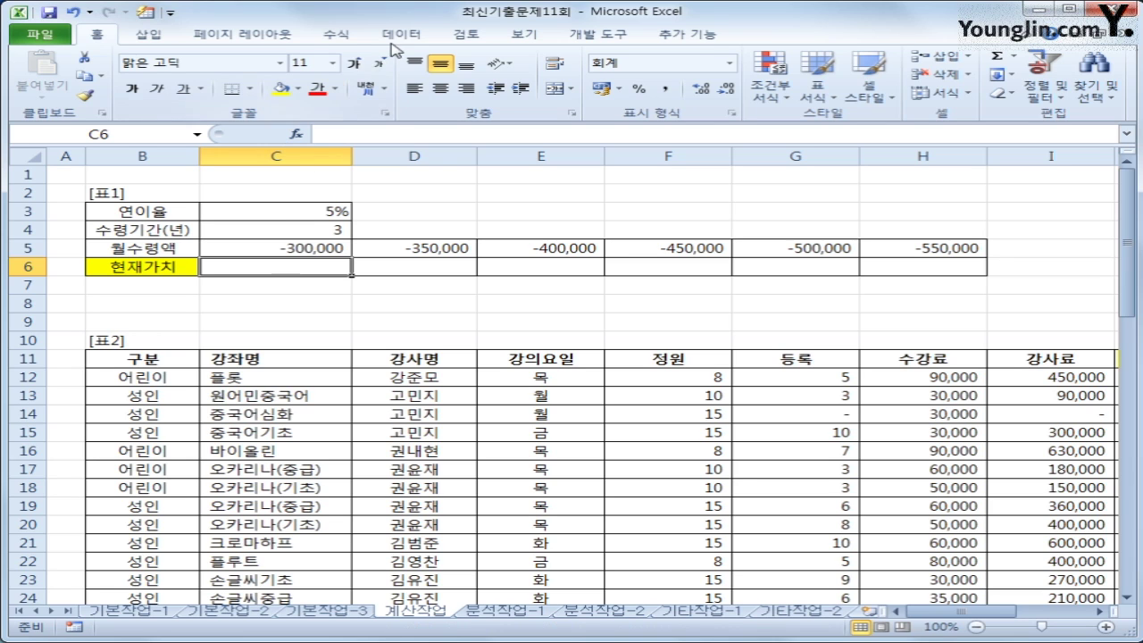
click(337, 34)
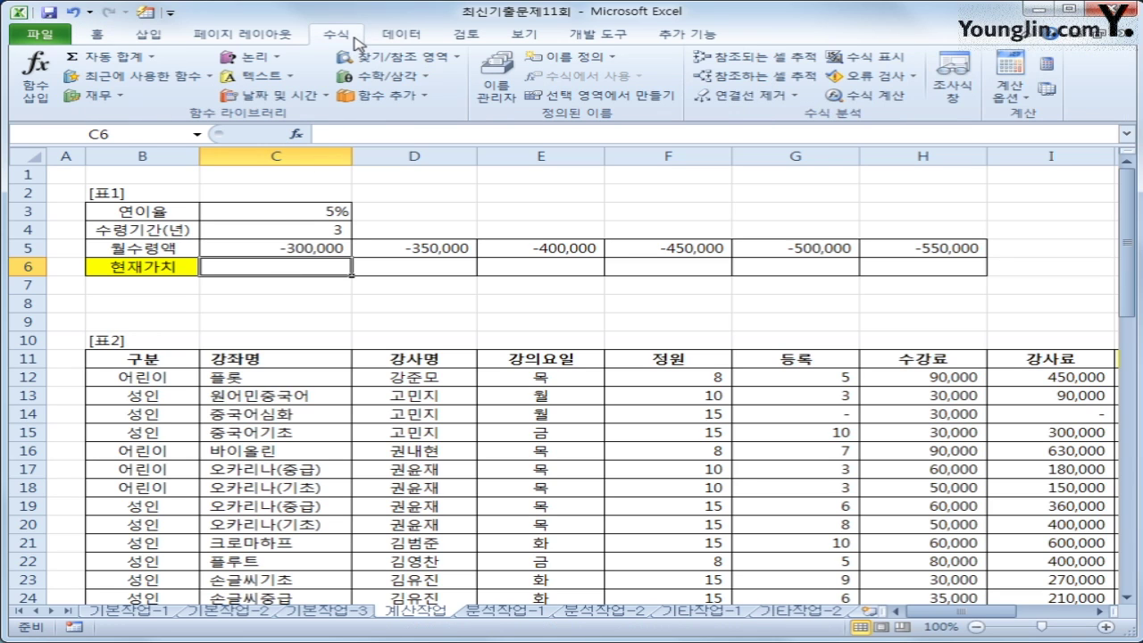
click(119, 97)
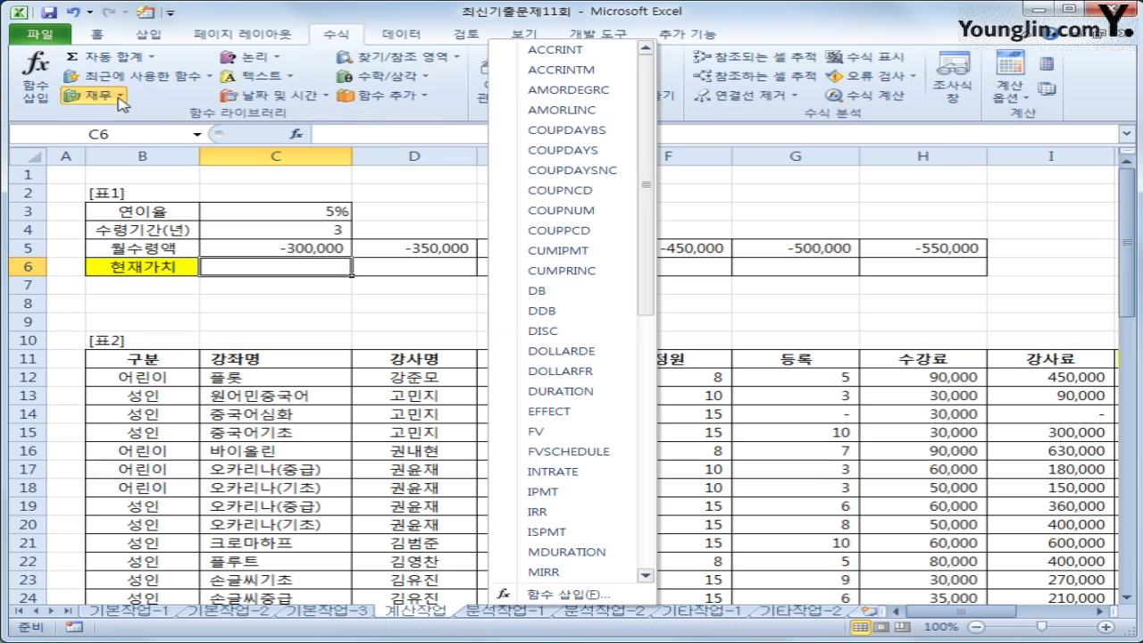
drag(649, 294, 643, 459)
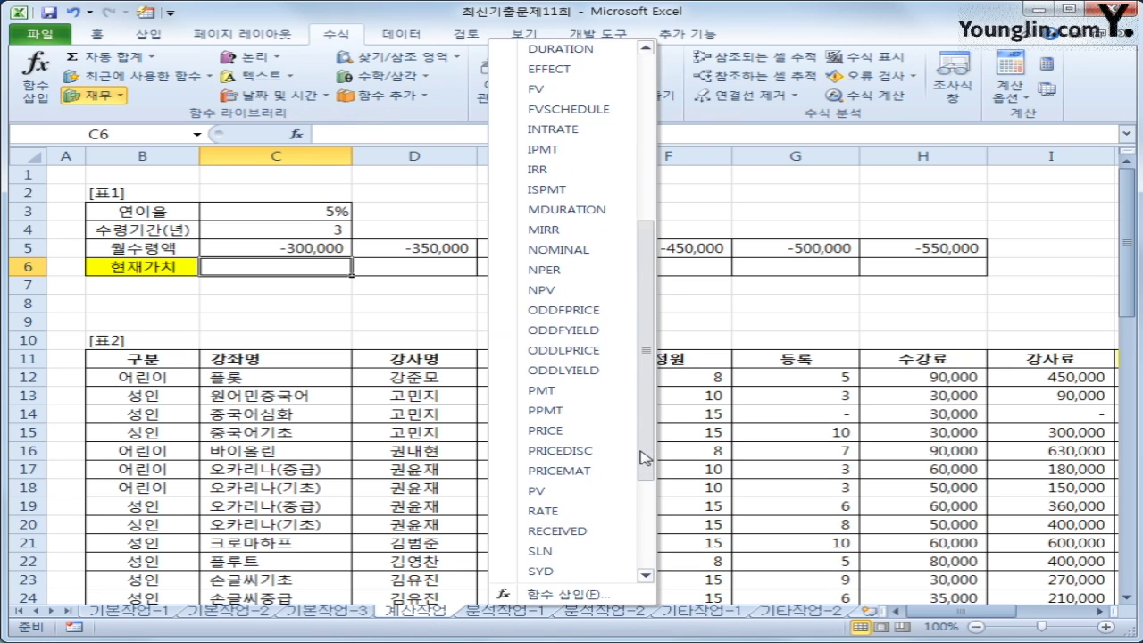
click(561, 490)
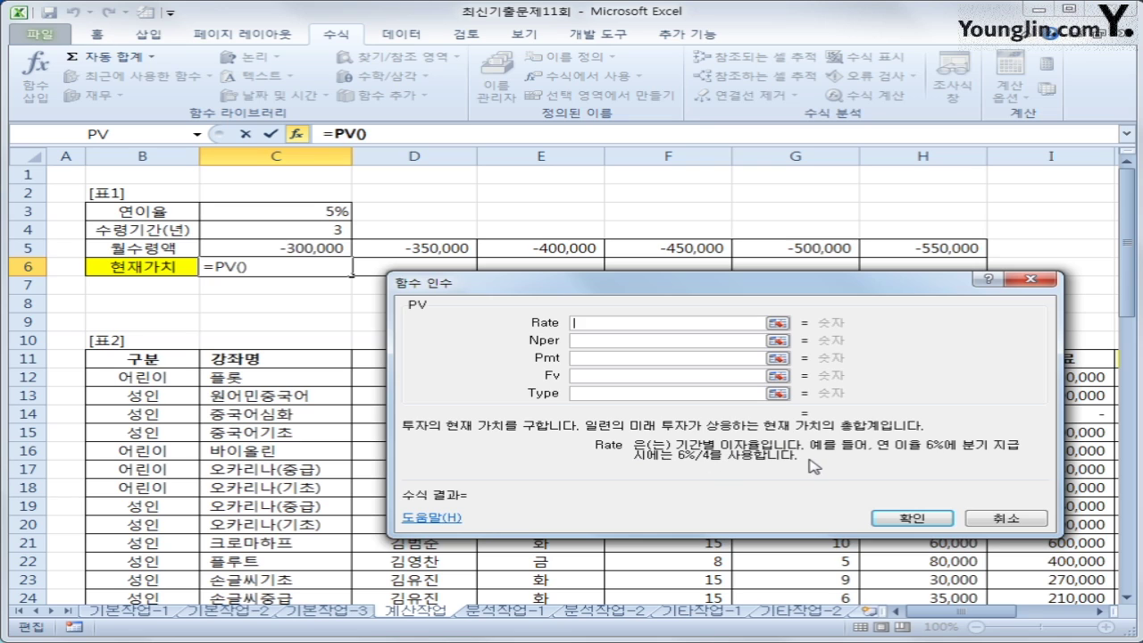
Step: Set PV's Rate argument to the monthly rate $C$3/12, using an absolute reference to the 연이율 cell
click(275, 212)
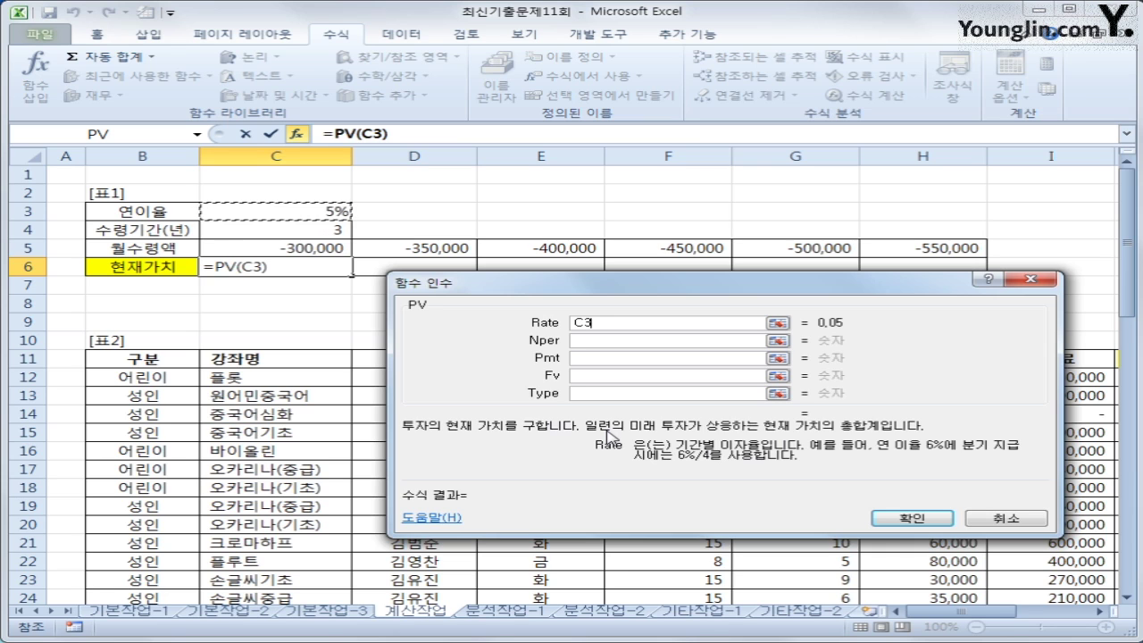
drag(864, 290, 864, 344)
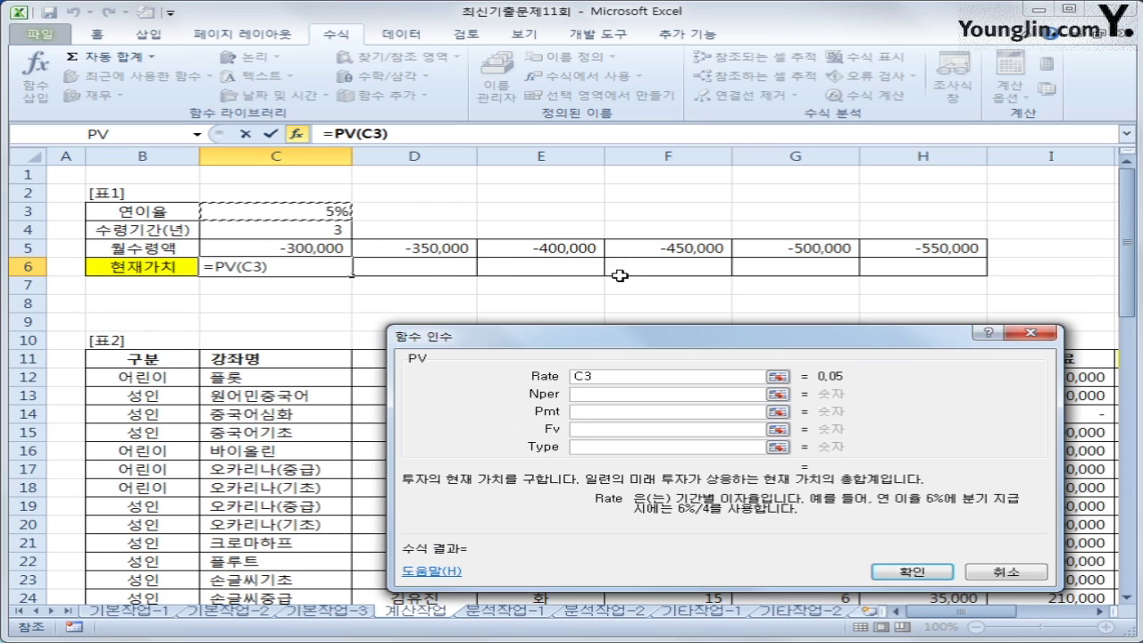
key(F4)
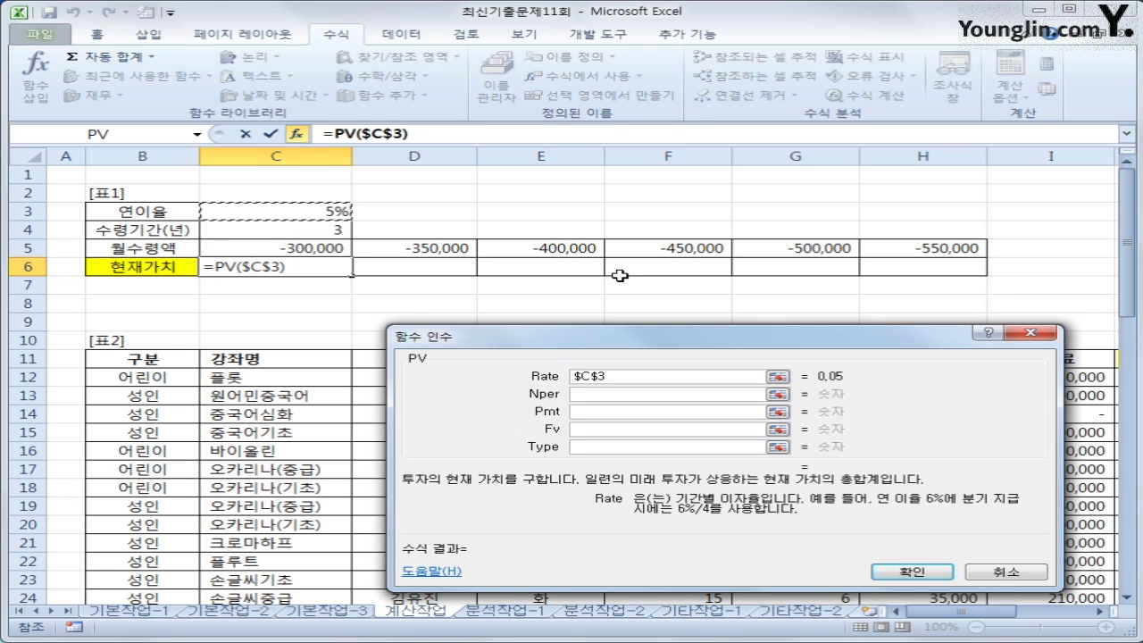
text(/)
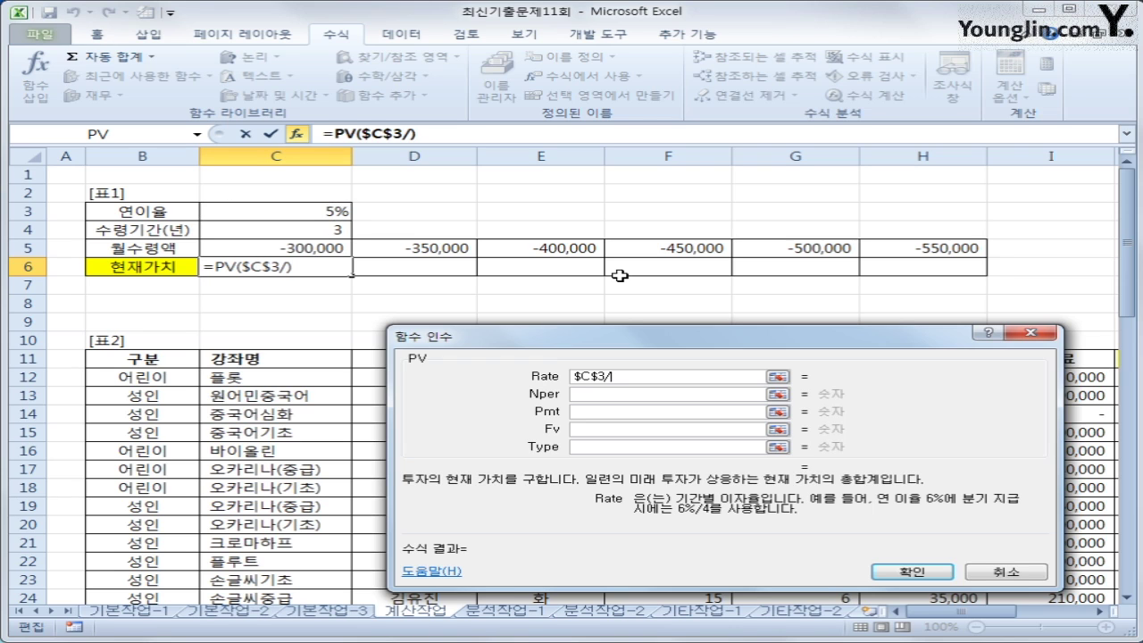
text(12)
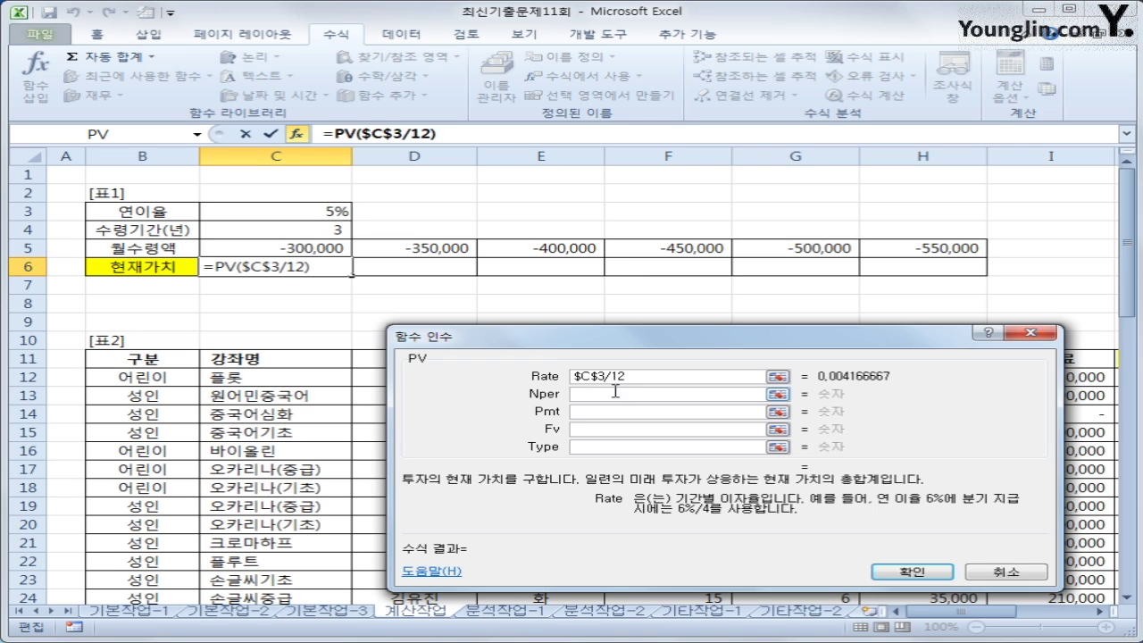
Step: Set PV's Nper argument to $C$4*12, using an absolute reference to the 수령기간(년) cell
click(615, 391)
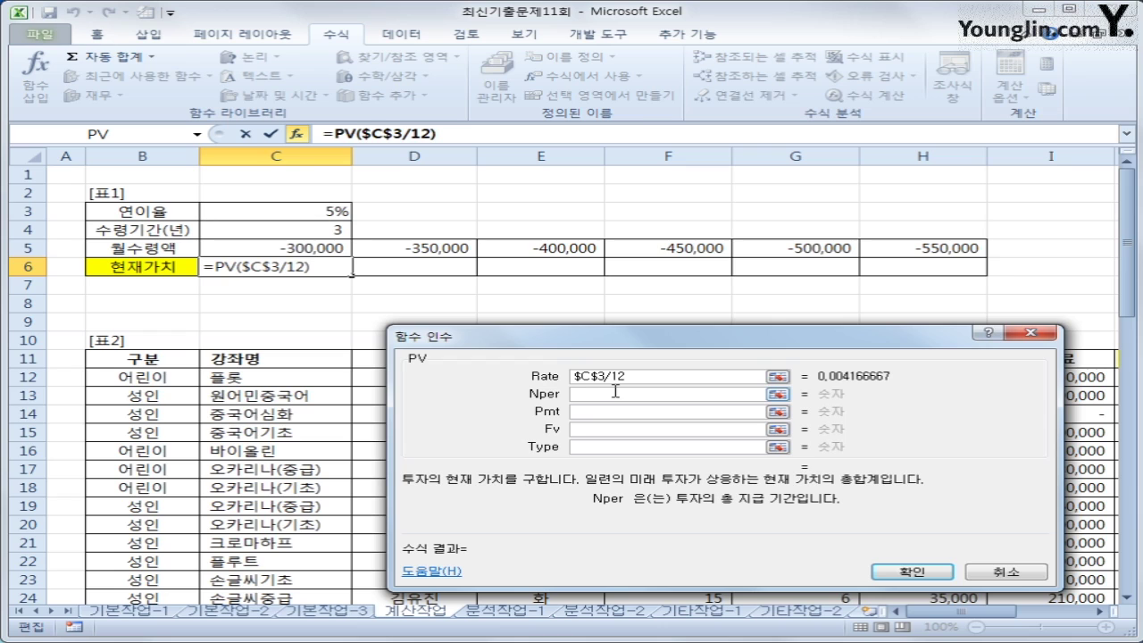
click(333, 230)
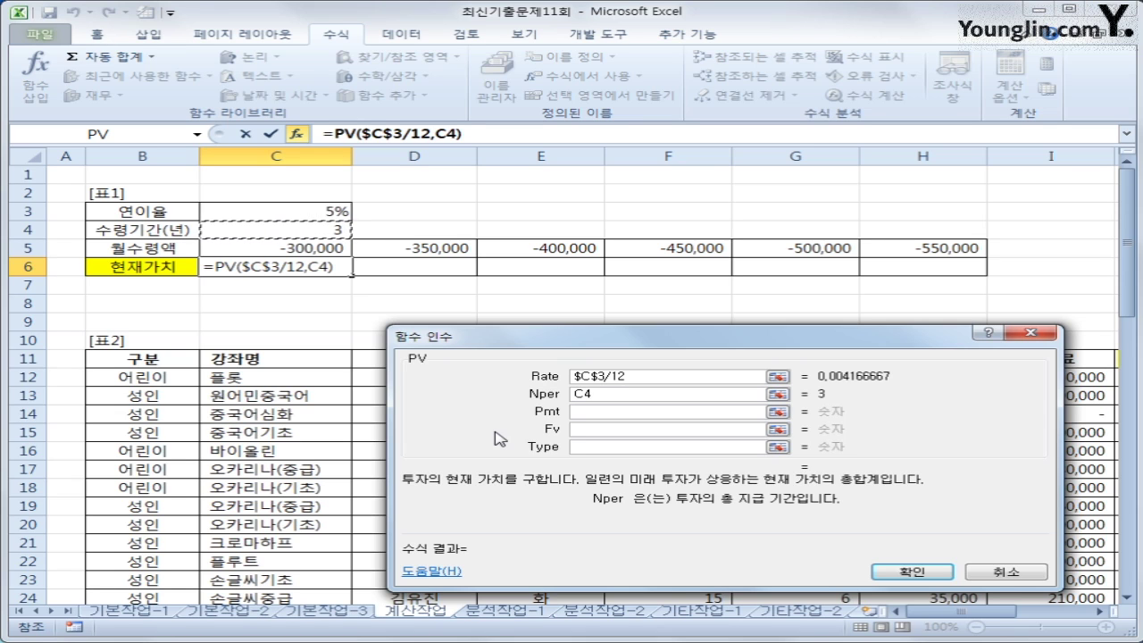
key(F4)
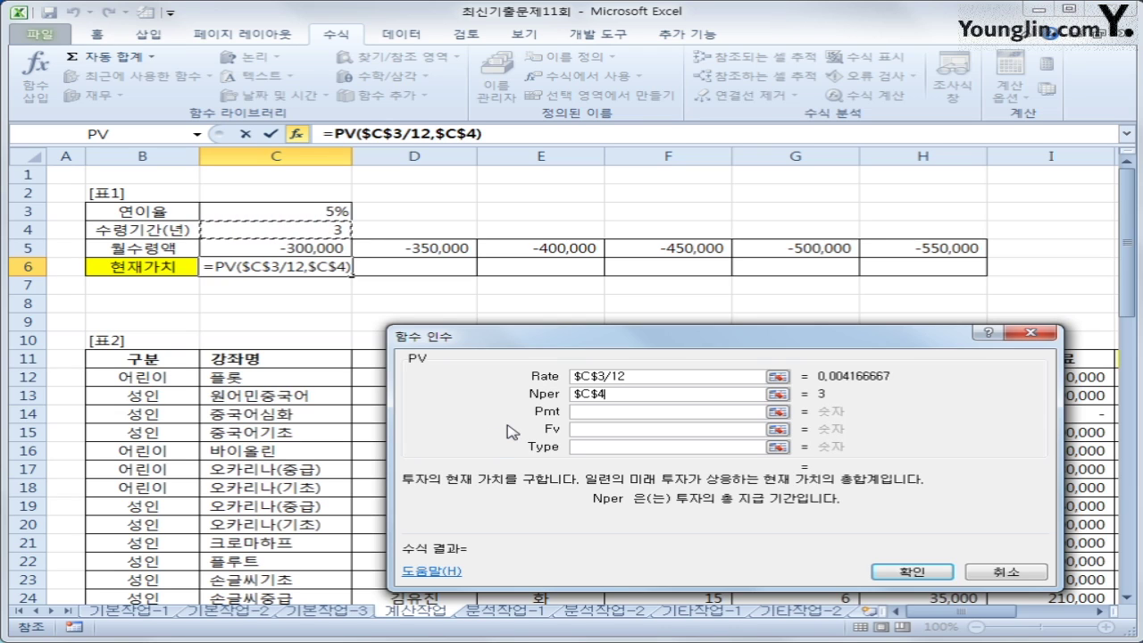
text(*12)
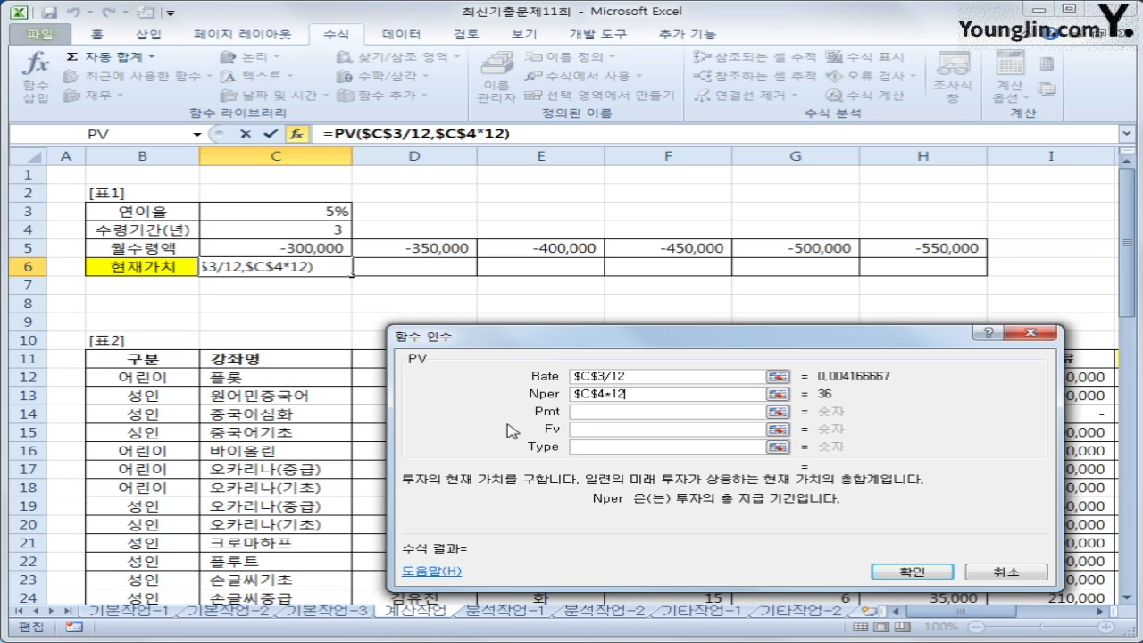
Step: Set PV's Pmt to C5 and Type to 0, leave Fv empty, and enter the function
click(593, 412)
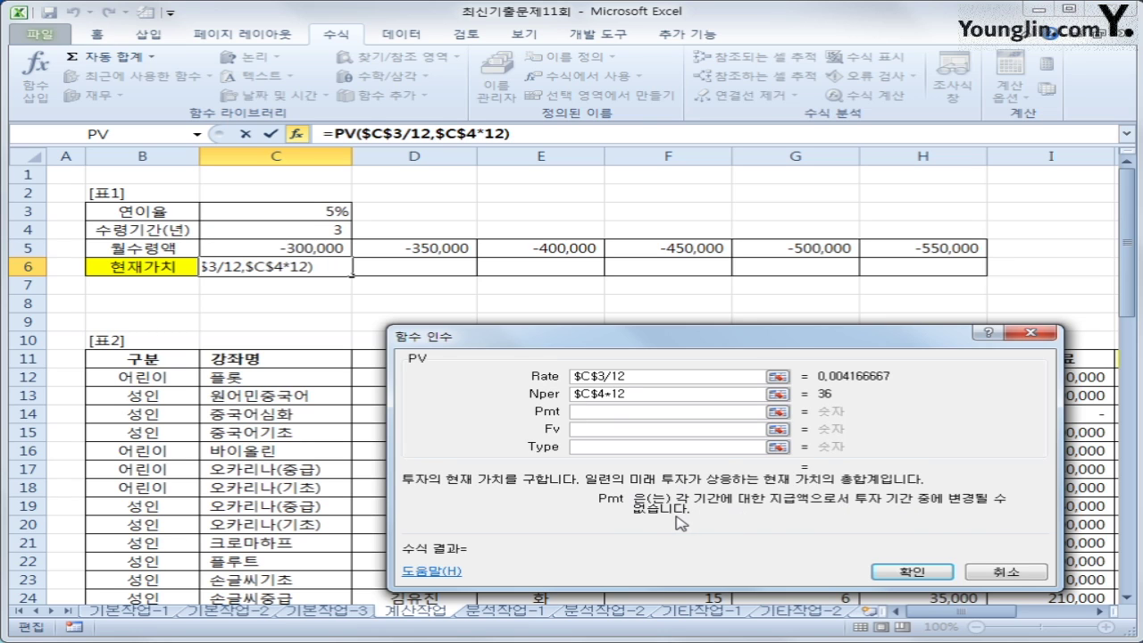
click(317, 247)
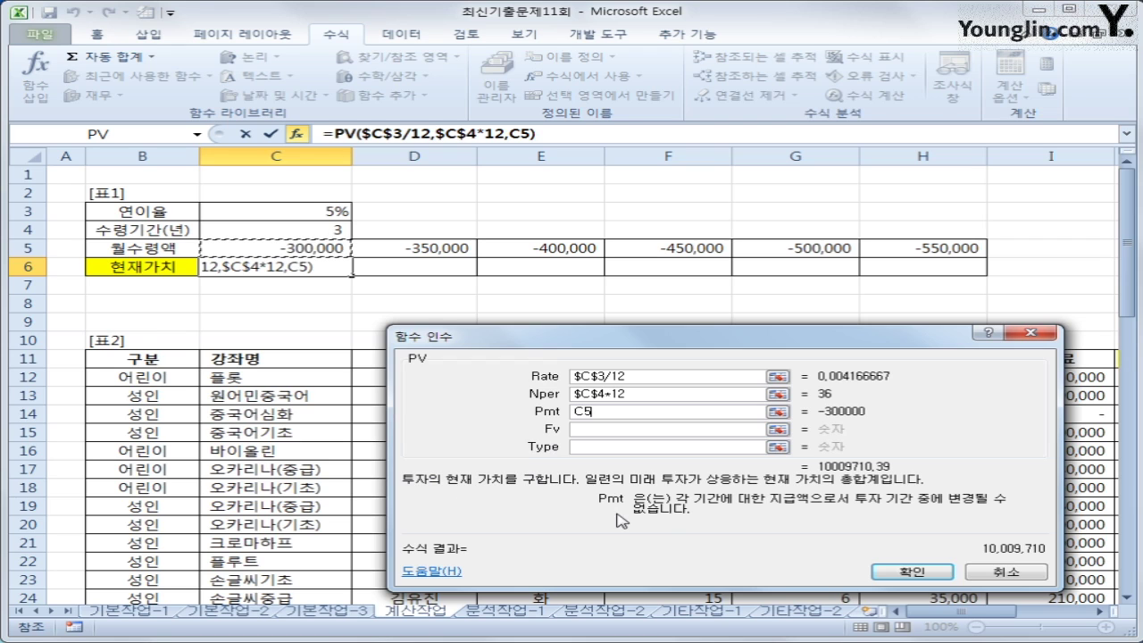
click(607, 429)
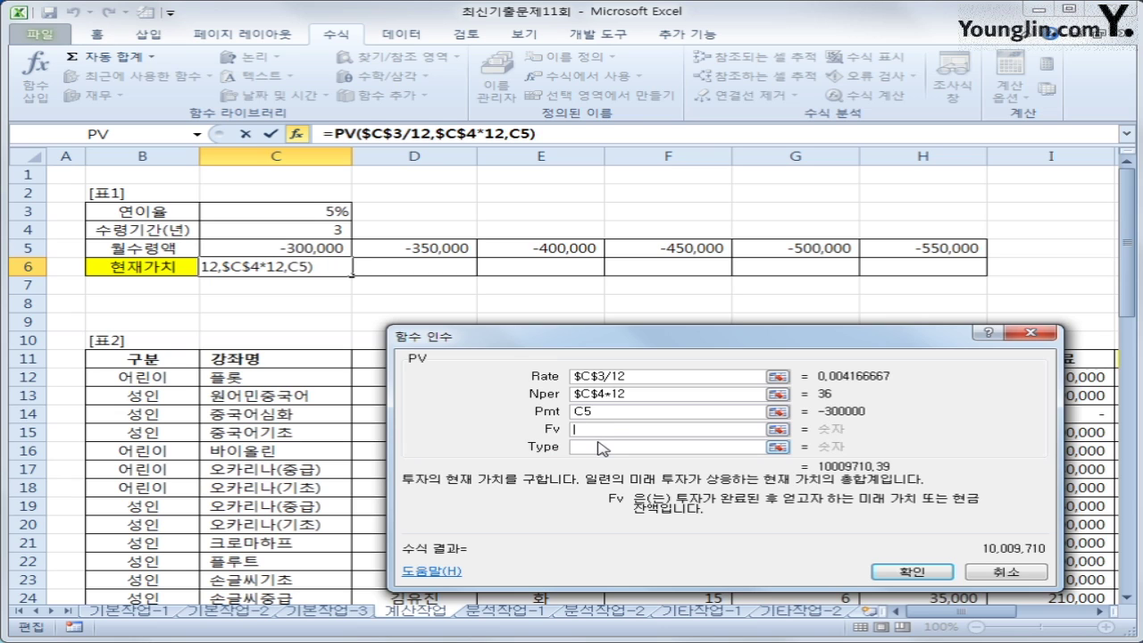
click(591, 447)
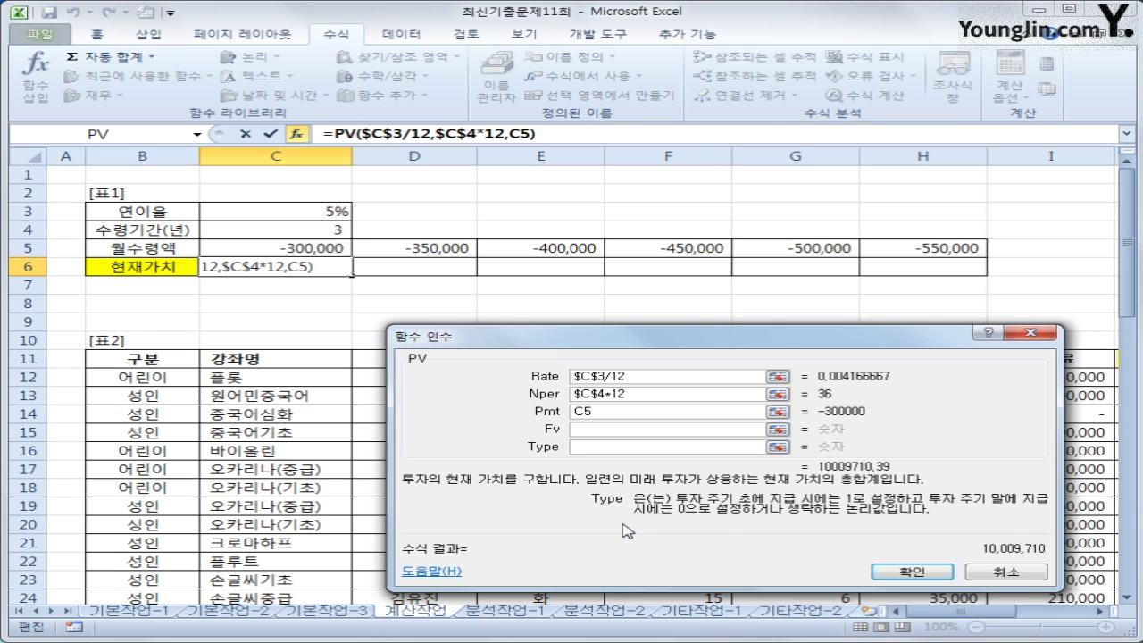
text(0)
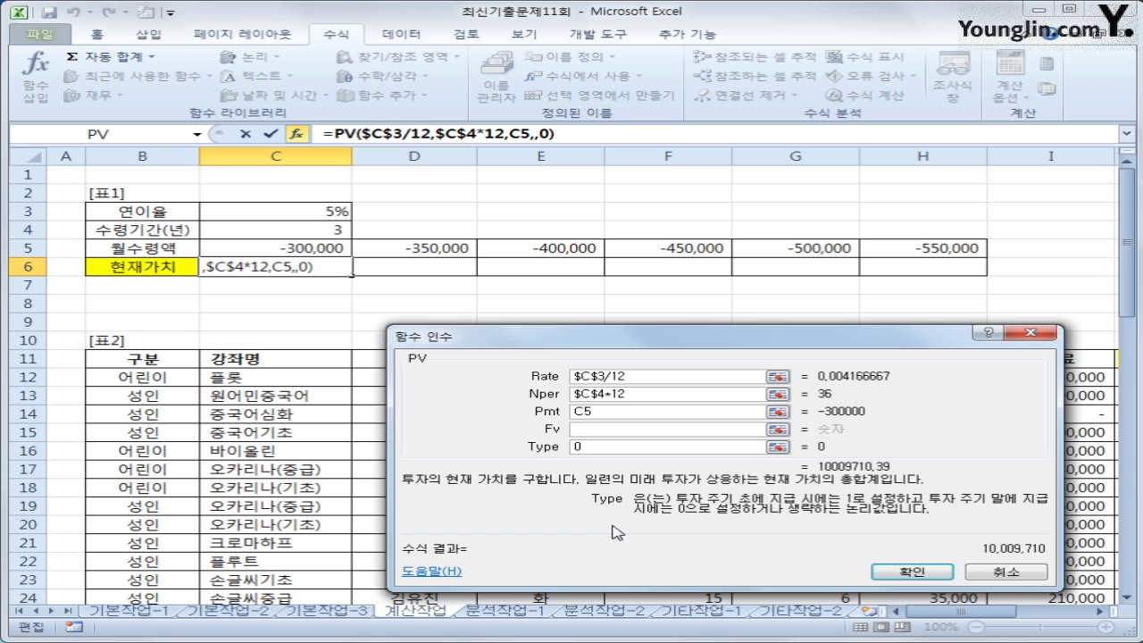
click(911, 572)
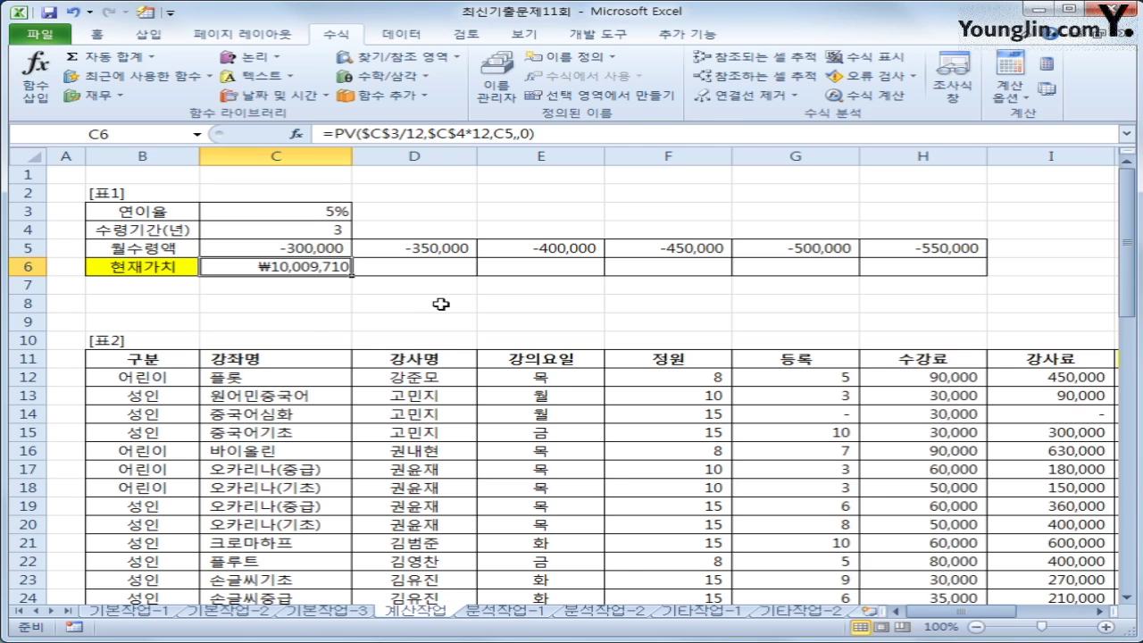
Step: Wrap C6's PV formula in if( and complete the logical test with >=15000000 followed by a comma
click(332, 134)
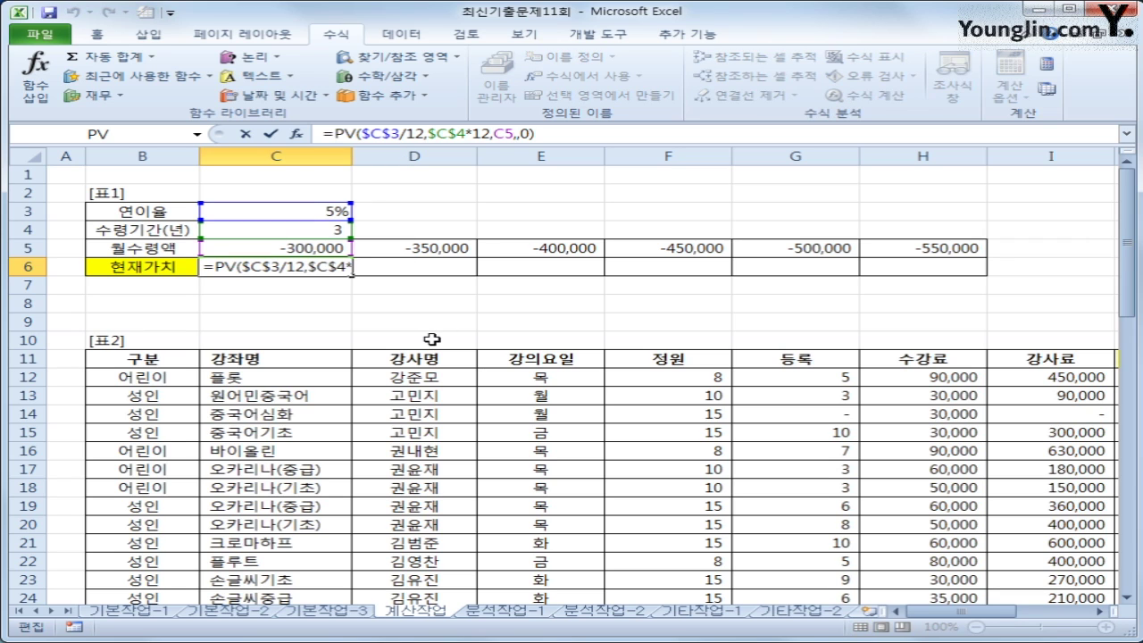
text(ㅣ)
key(BackSpace)
text(if()
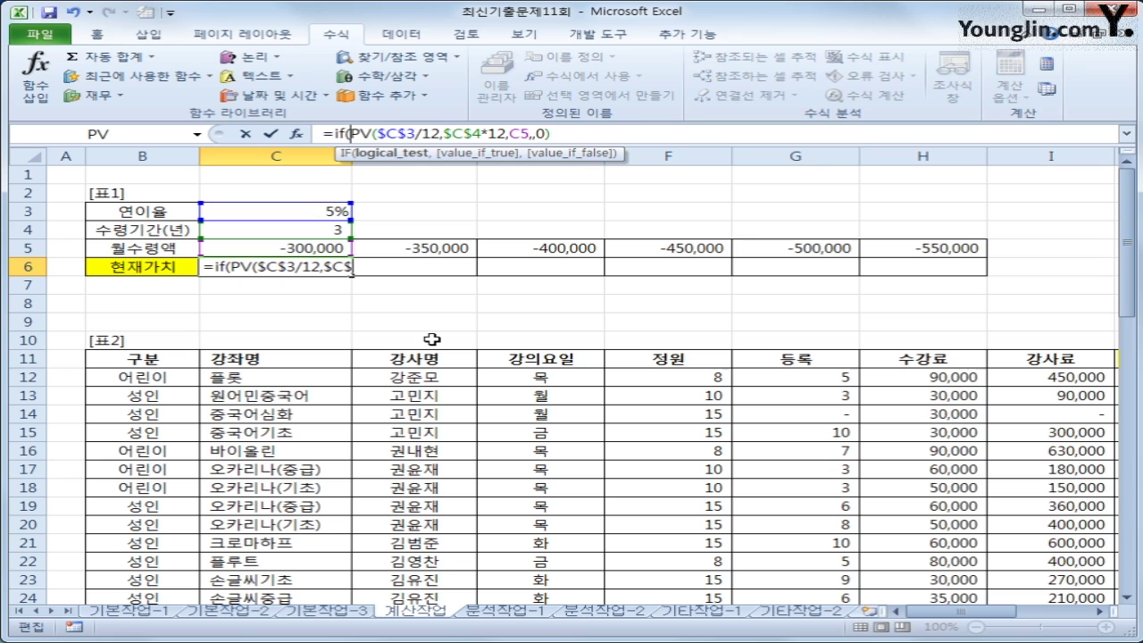
click(587, 135)
text(>=)
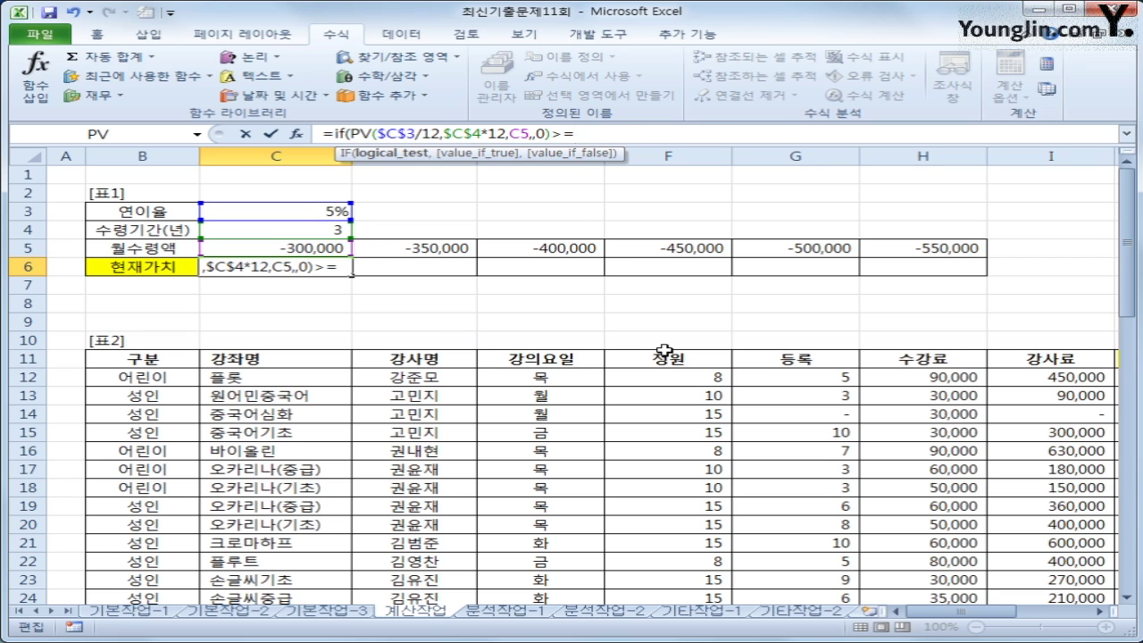
text(15000)
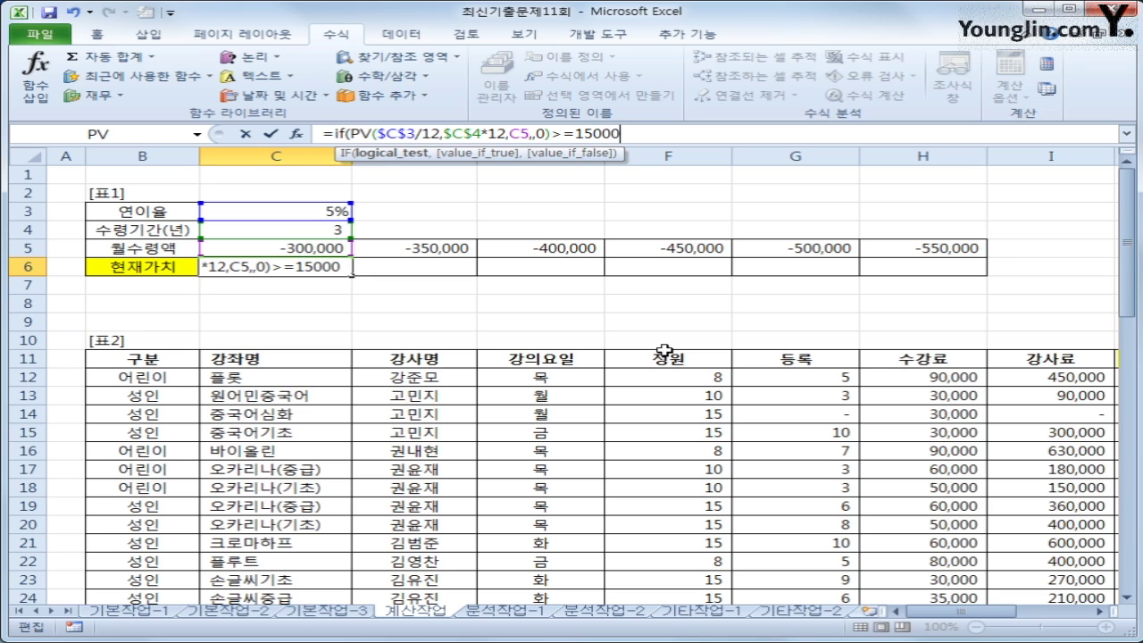
text(000,)
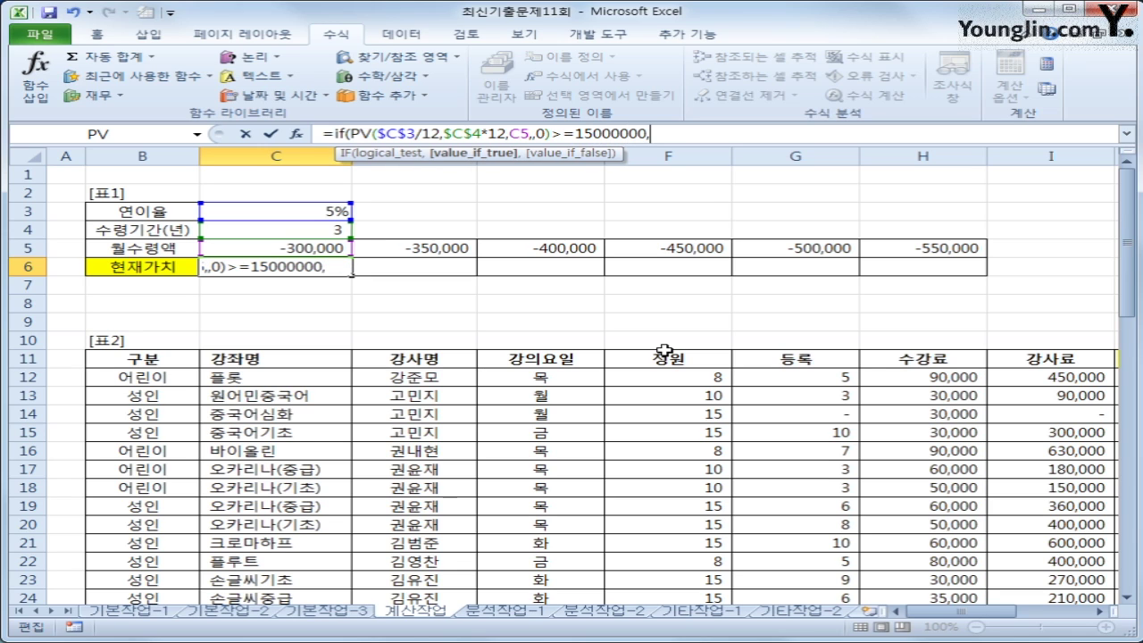
key(Return)
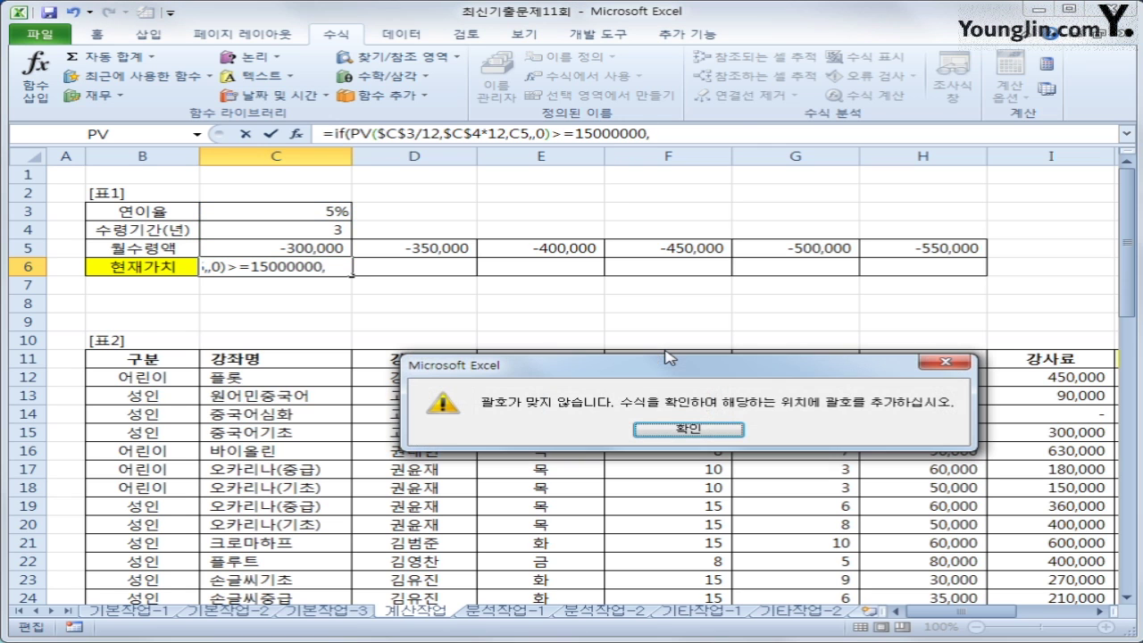
click(688, 428)
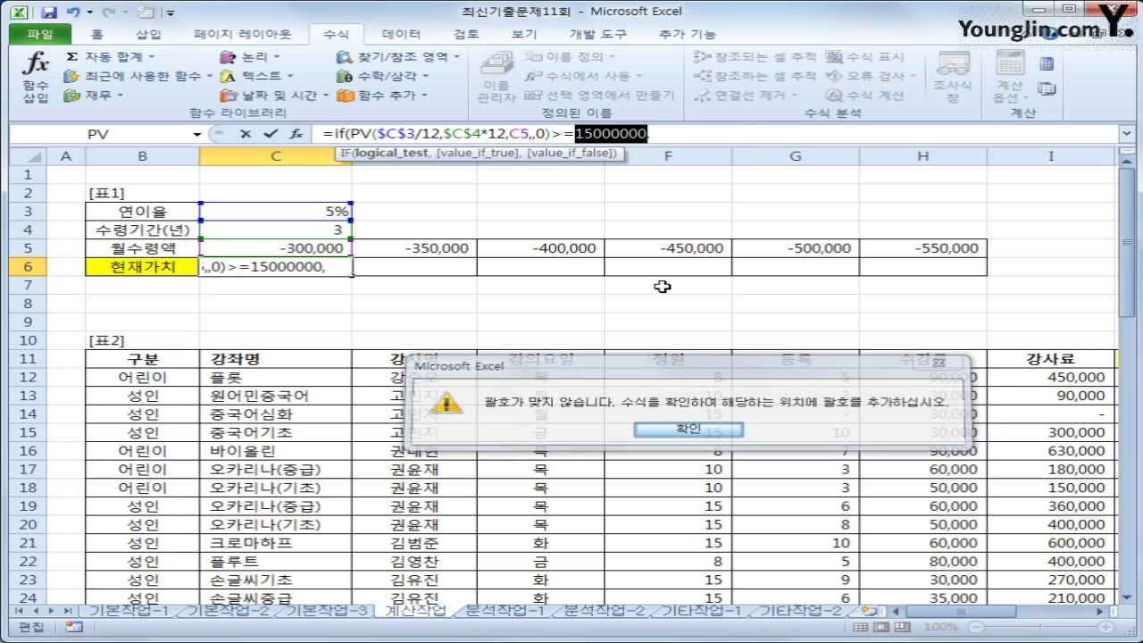
Step: Add "한도금액초과" as the value_if_true argument of C6's IF formula, followed by a comma
click(658, 133)
text(")
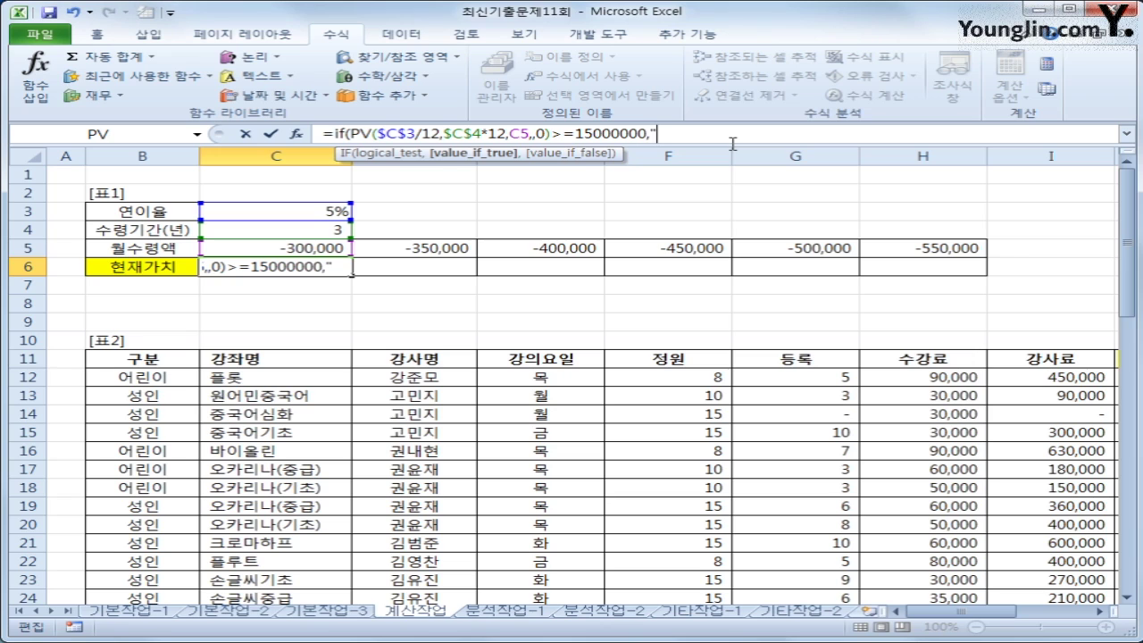
text(한도금액)
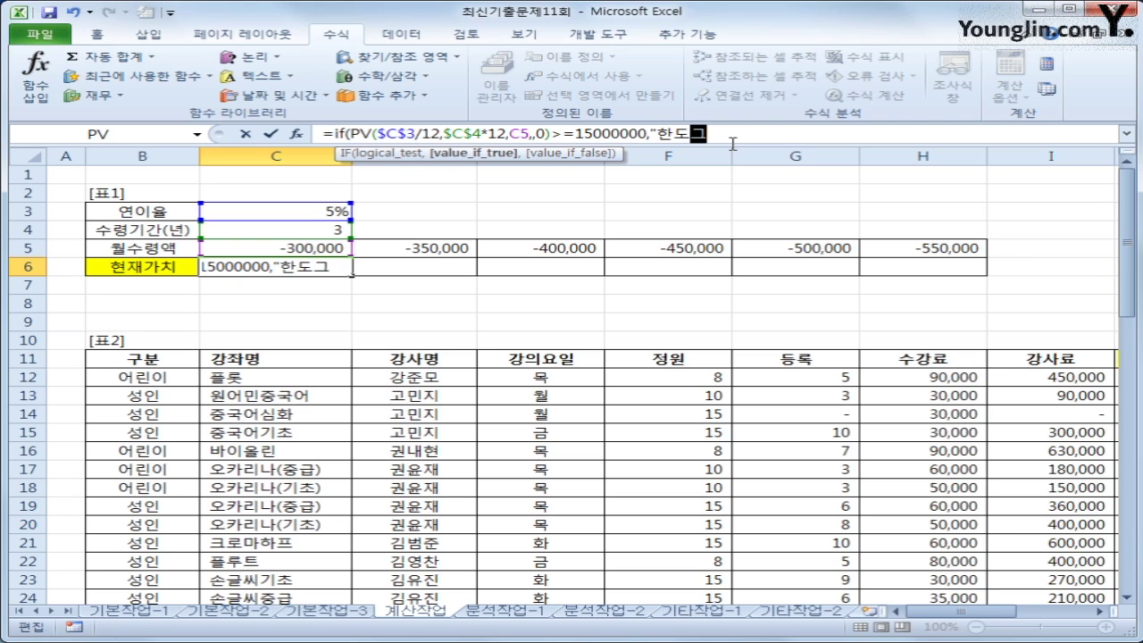
text(초과/)
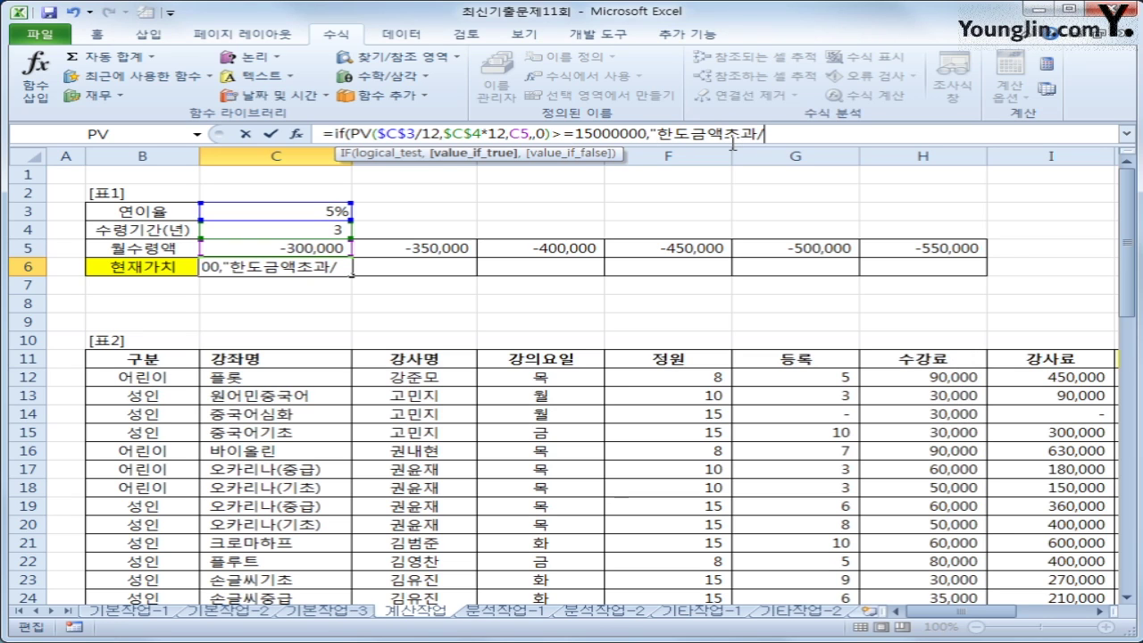
key(BackSpace)
text(",)
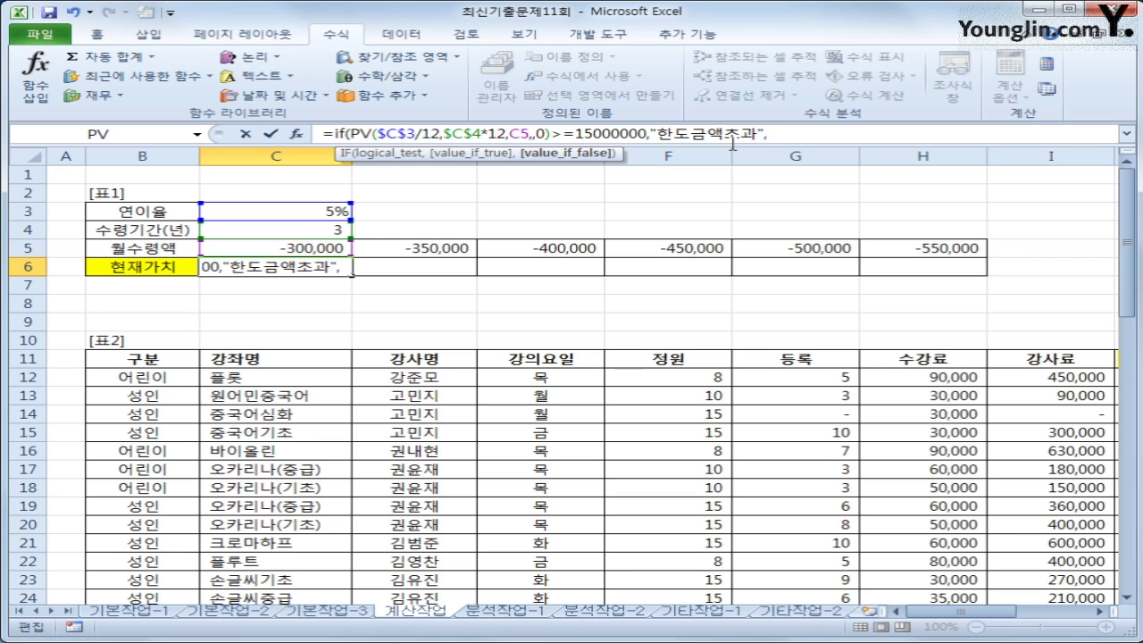
Step: Start the value_if_false argument with round( and insert a copy of the PV($C$3/12,$C$4*12,C5,,0) expression as its number
text(r)
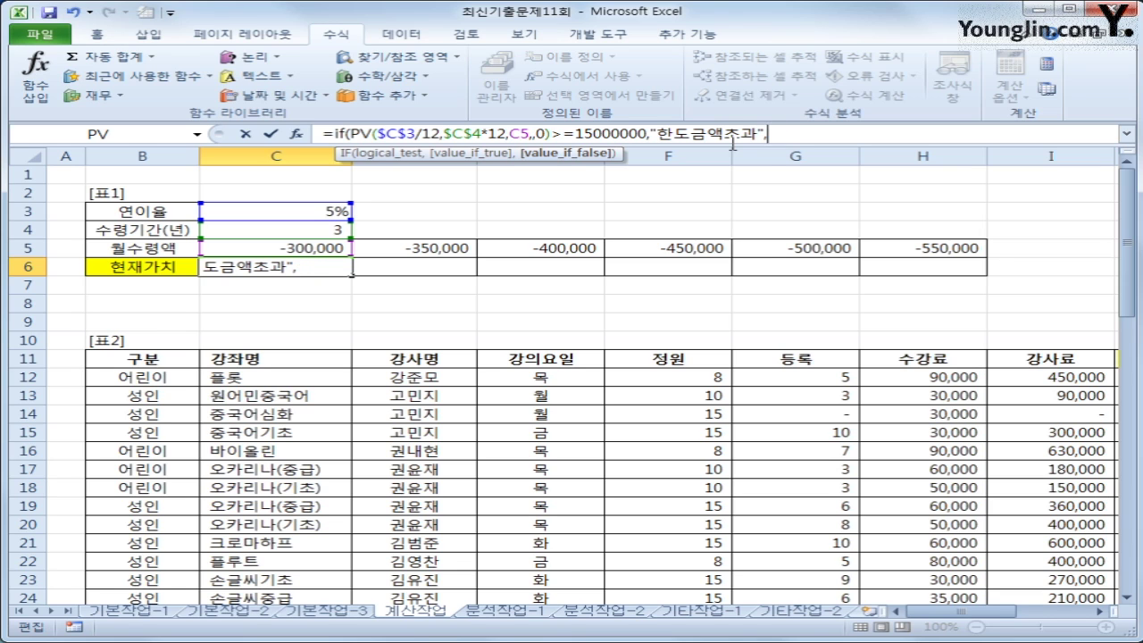
text(ound()
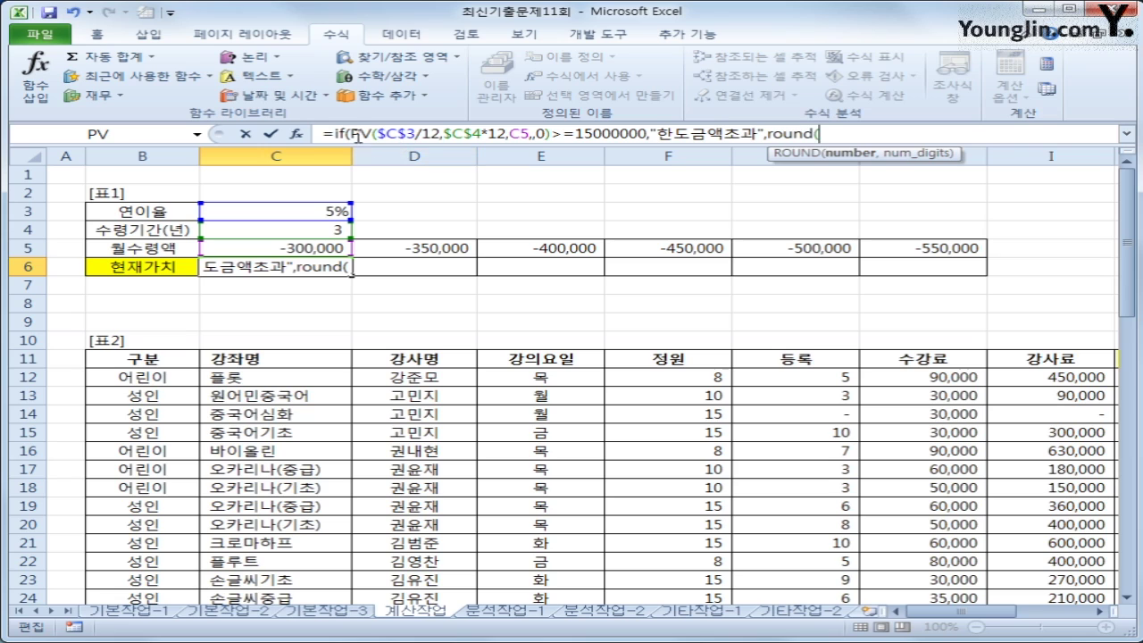
drag(350, 134, 554, 134)
key(ctrl+c)
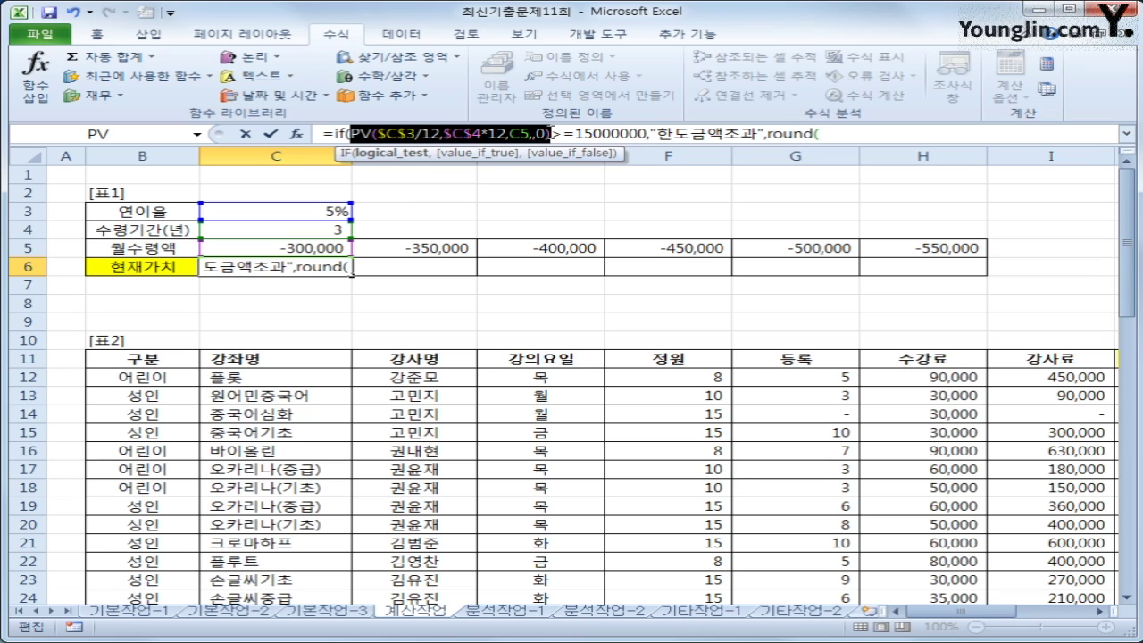
click(852, 134)
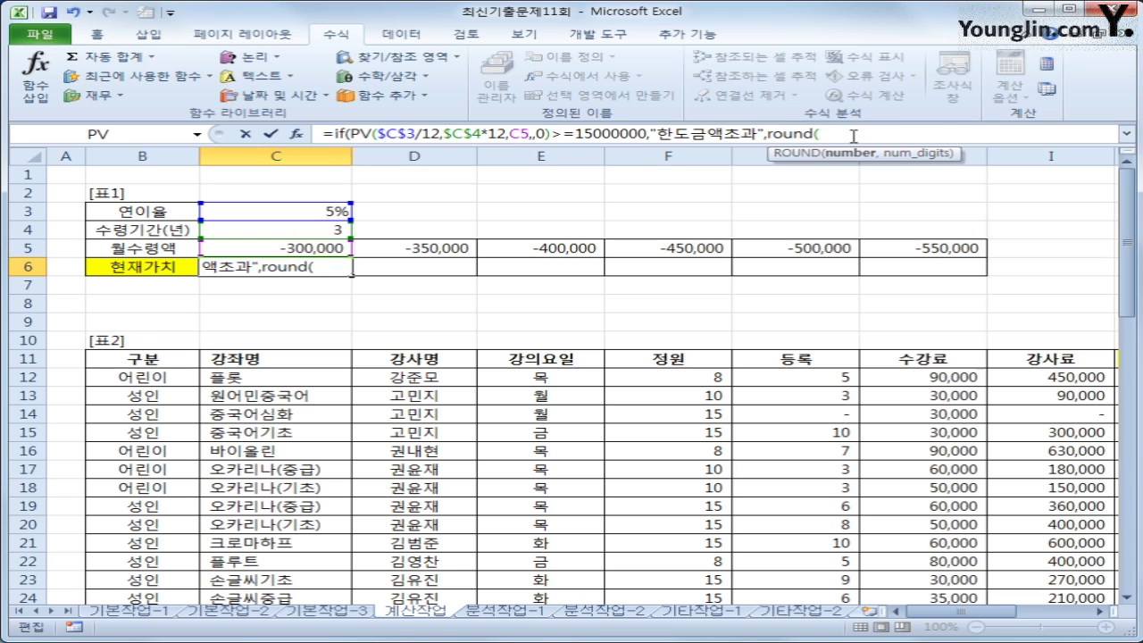
key(ctrl+v)
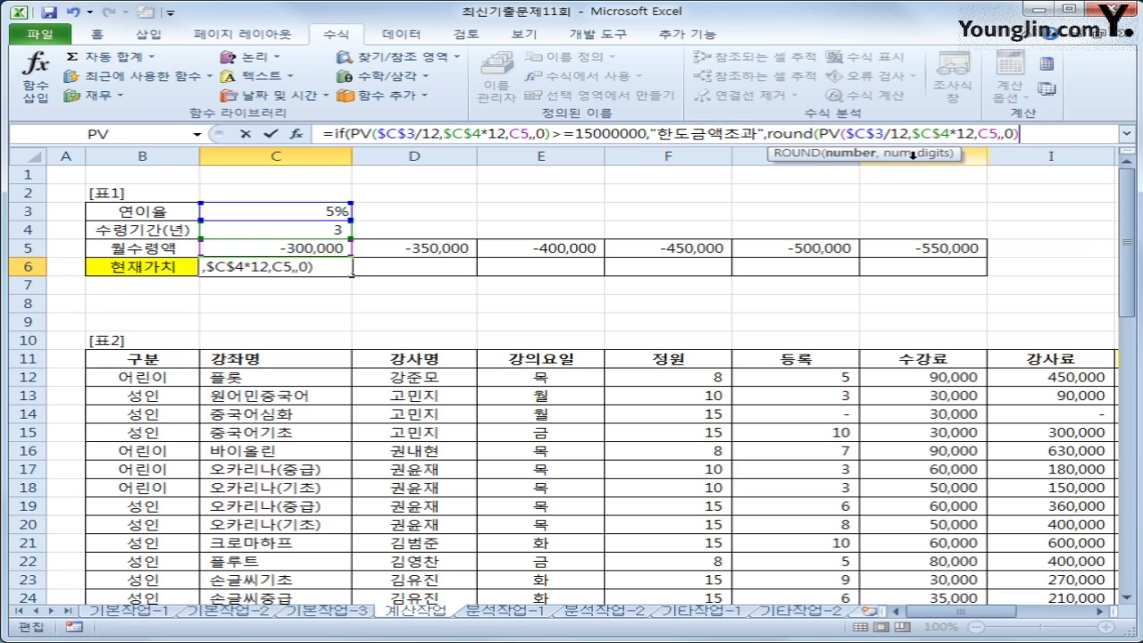
Step: Set ROUND's num_digits to -3, close both functions and enter the formula in C6
text(,)
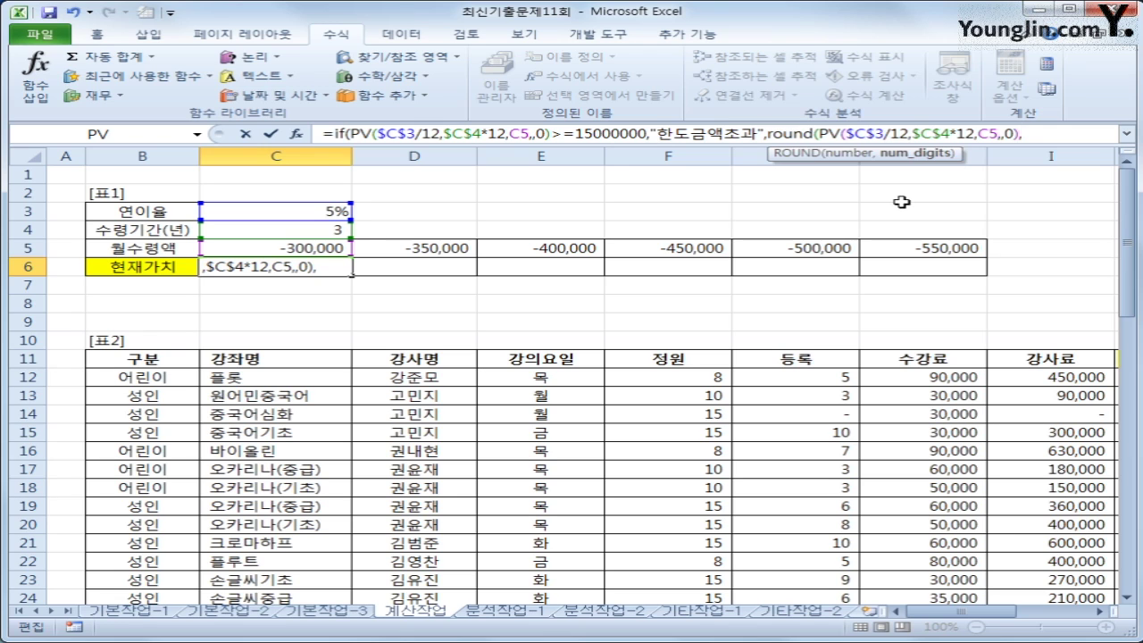
text(-3)
text())
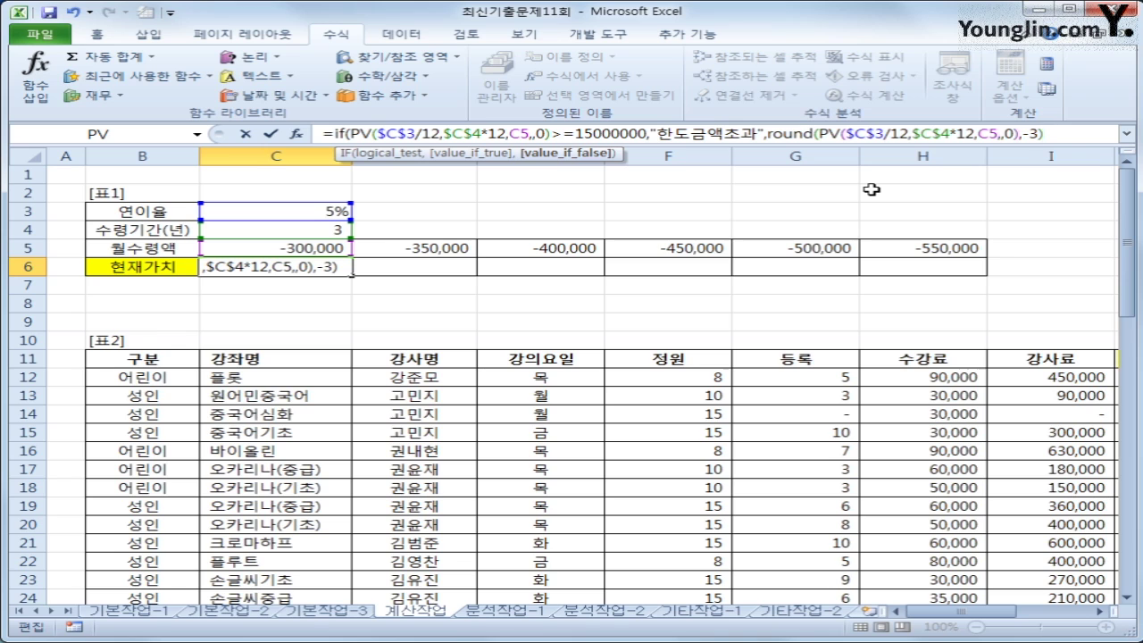
text())
key(Return)
key(Up)
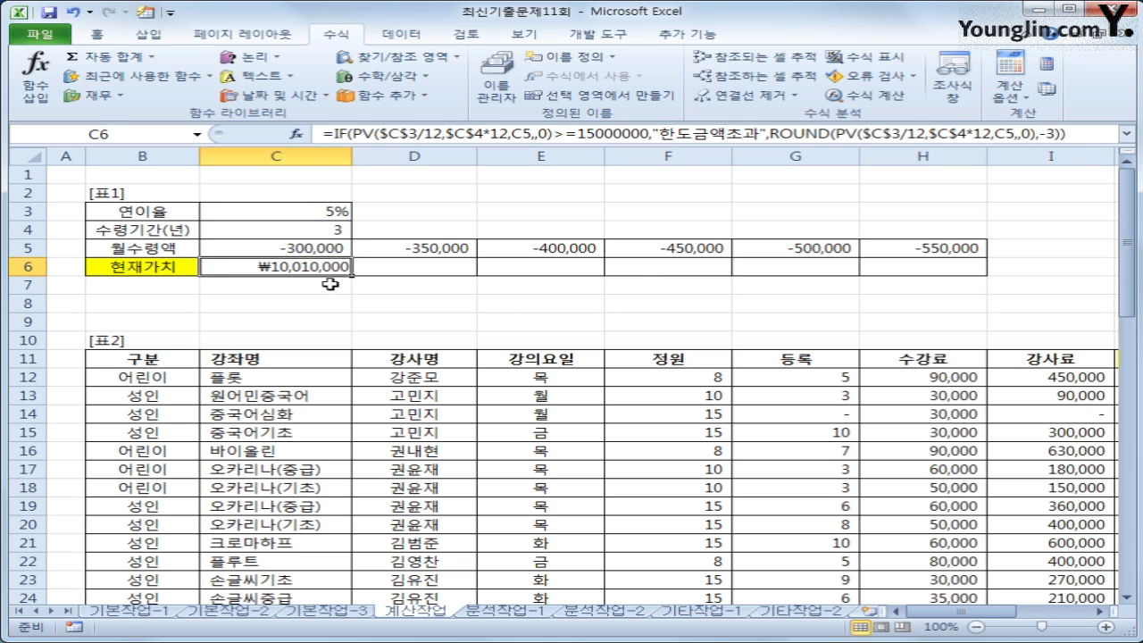
Step: Fill the 현재가치 formula from C6 across to H6 and check the formulas in C6, D6 and E6
drag(353, 277, 956, 284)
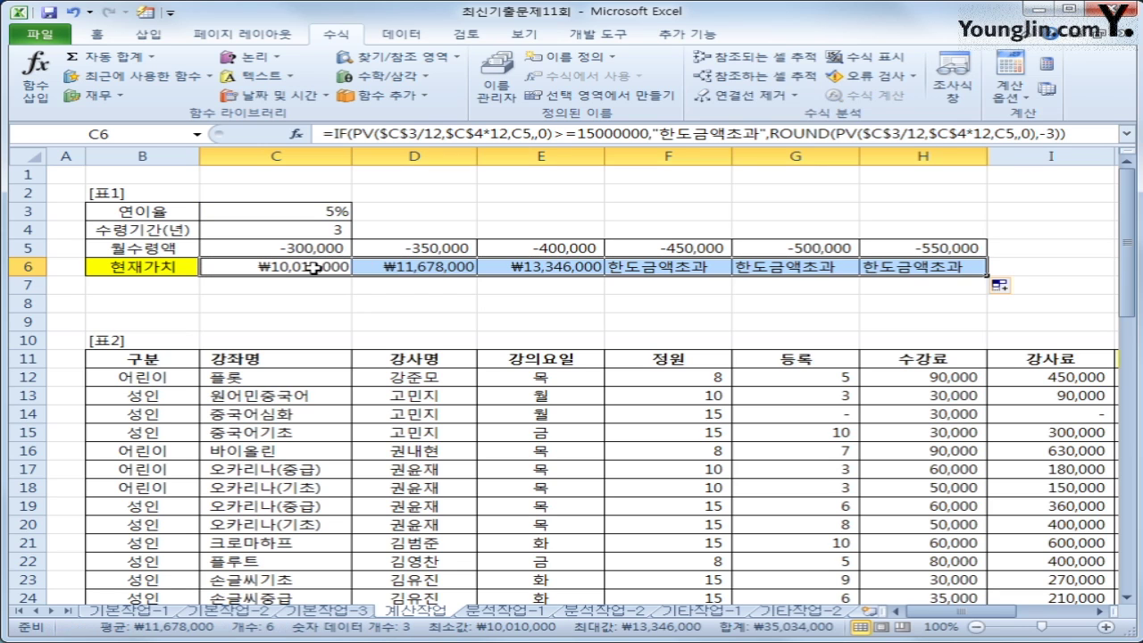
click(313, 267)
click(411, 266)
click(519, 267)
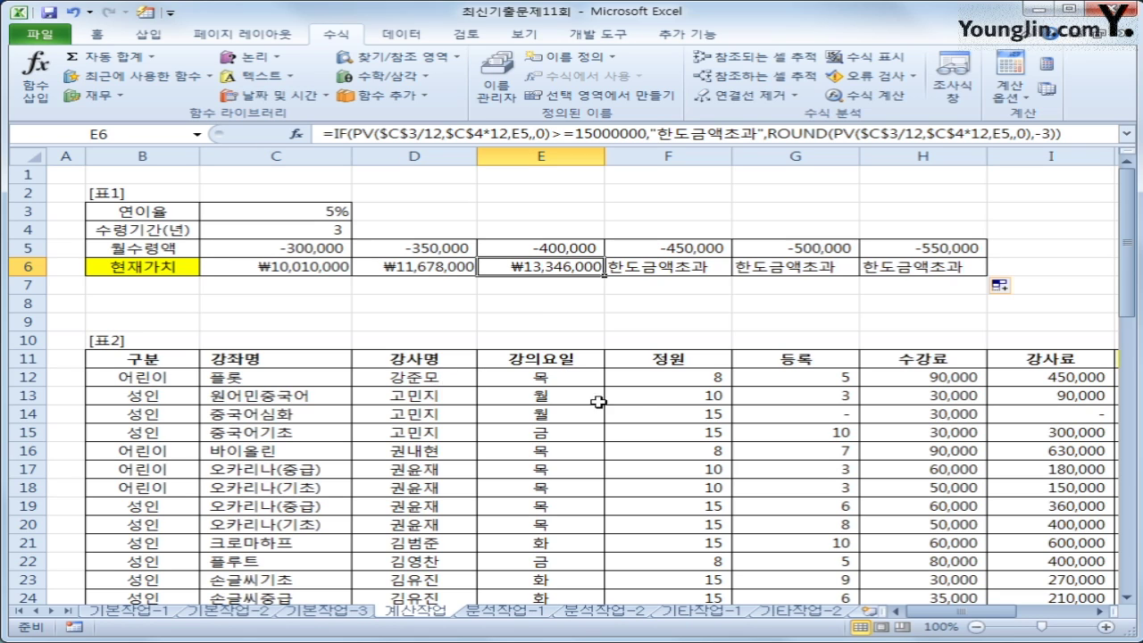
Step: Examine the 구분 and 강의요일 columns of 표2 and the 화 and 목 headings of 표3
click(163, 359)
click(508, 357)
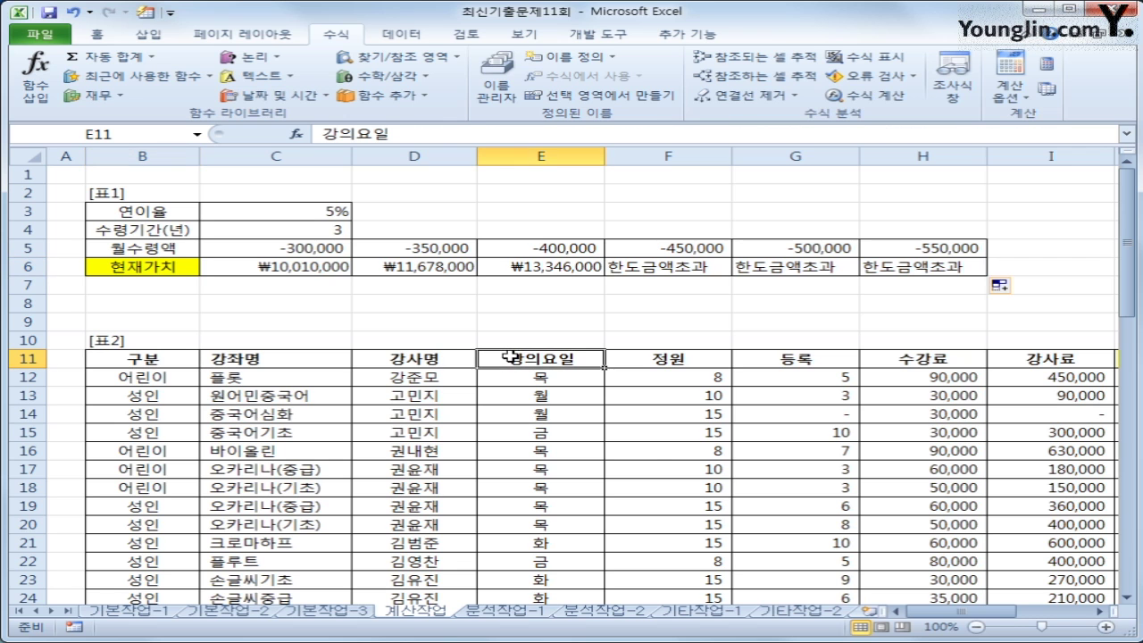
scroll(720, 478, down, 1)
scroll(720, 478, down, 7)
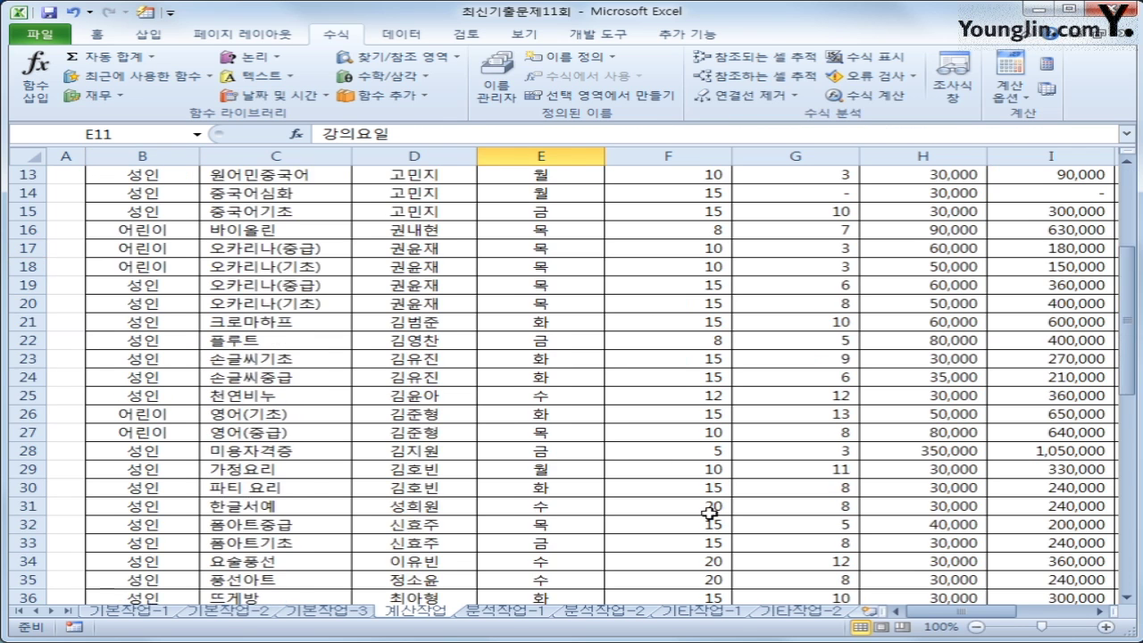
drag(942, 615, 1013, 615)
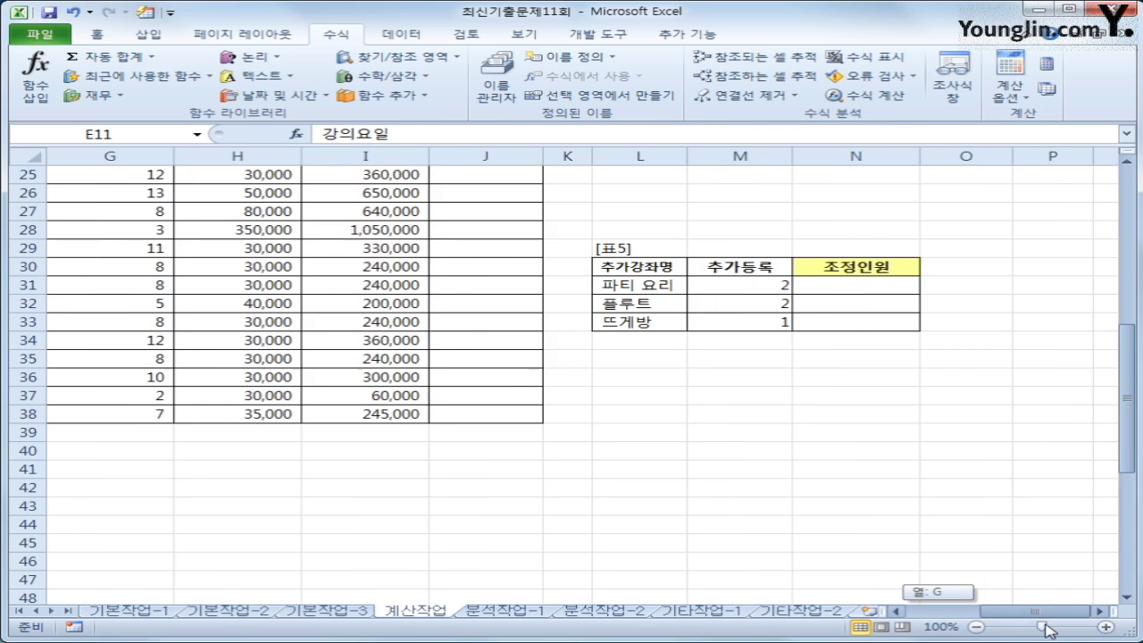
scroll(831, 523, up, 7)
click(735, 323)
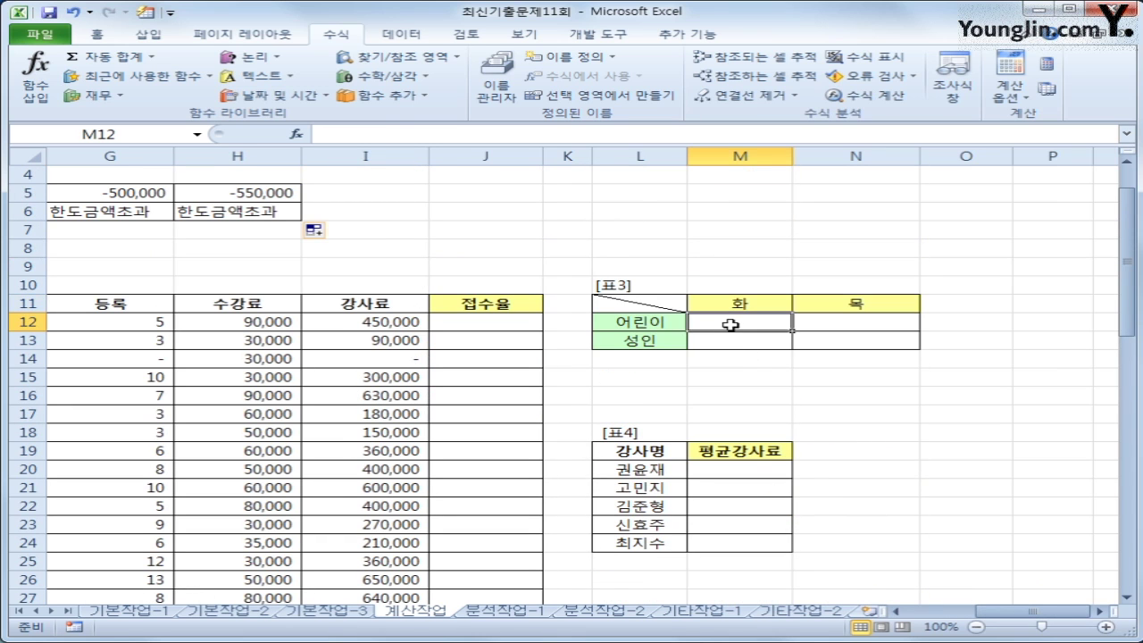
click(735, 305)
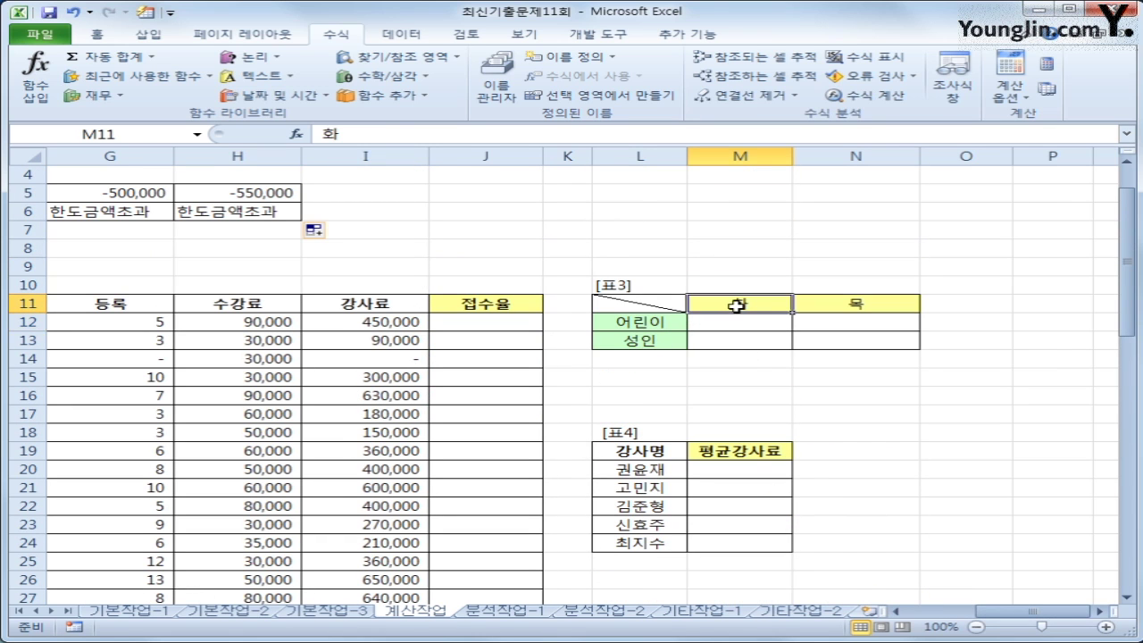
click(845, 304)
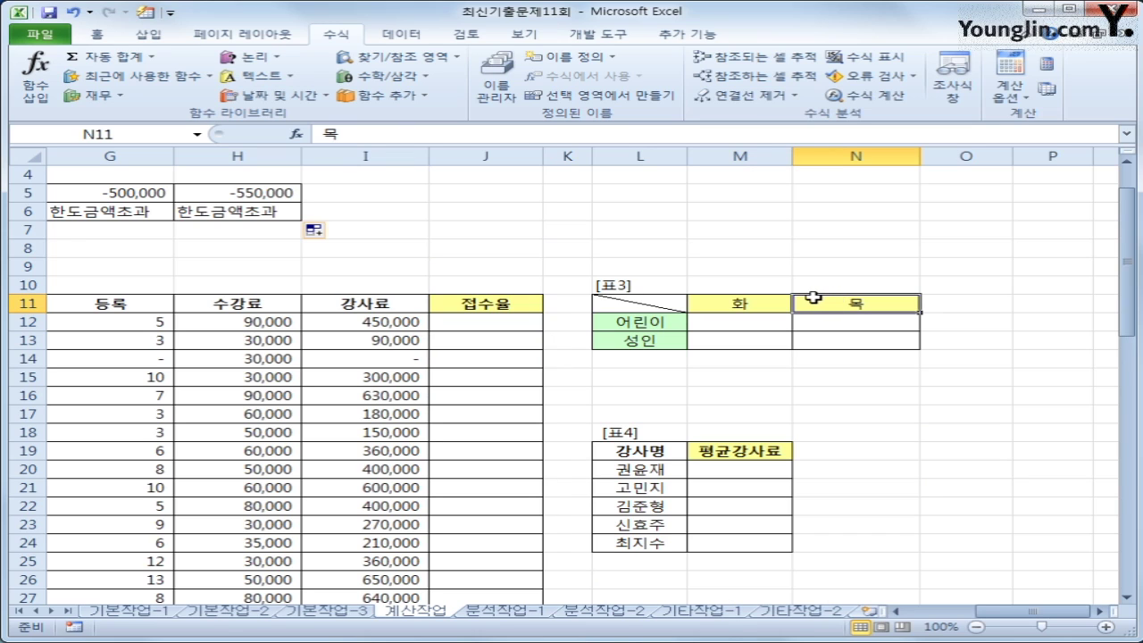
Step: Begin the formula in M12 of 표3, at 어린이 and 화, with =sum((
click(743, 325)
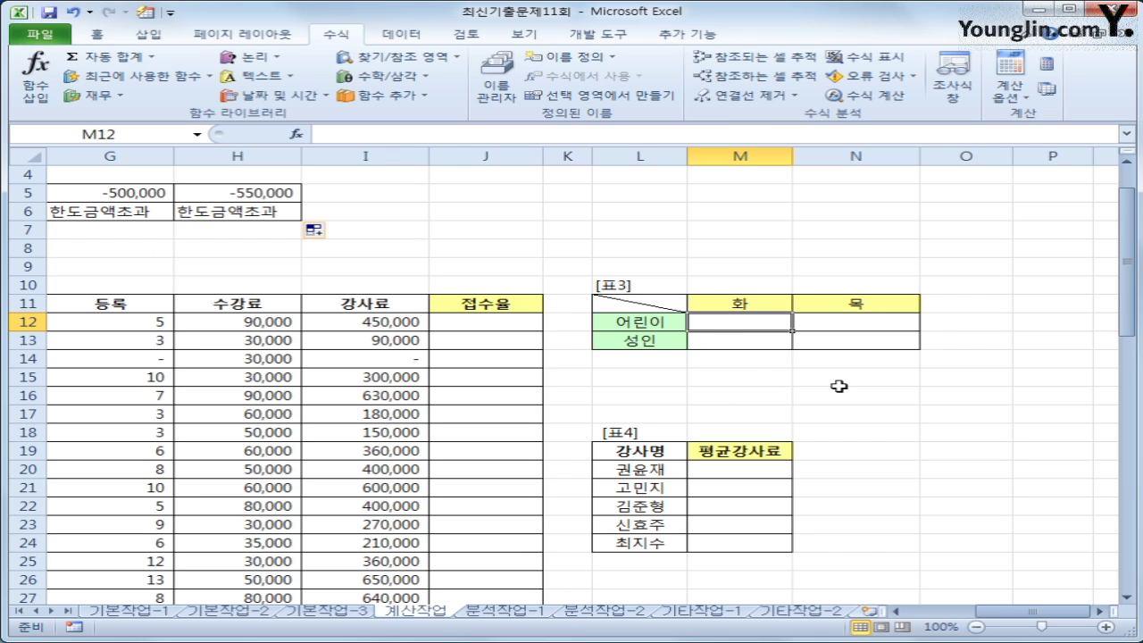
text(=내부)
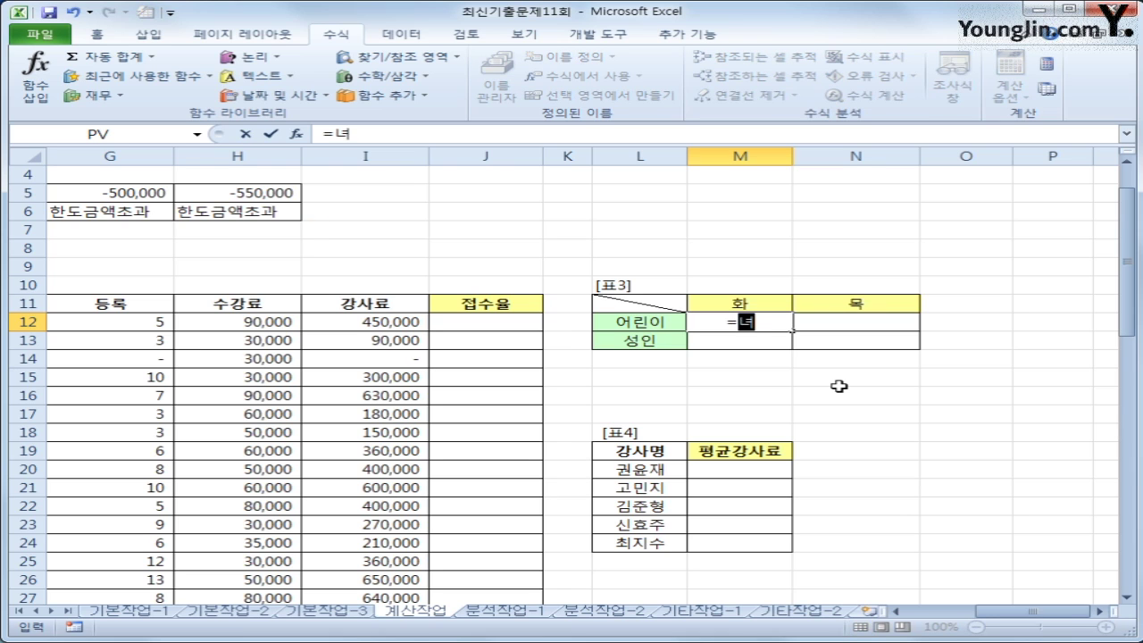
key(BackSpace)
key(BackSpace)
text(su)
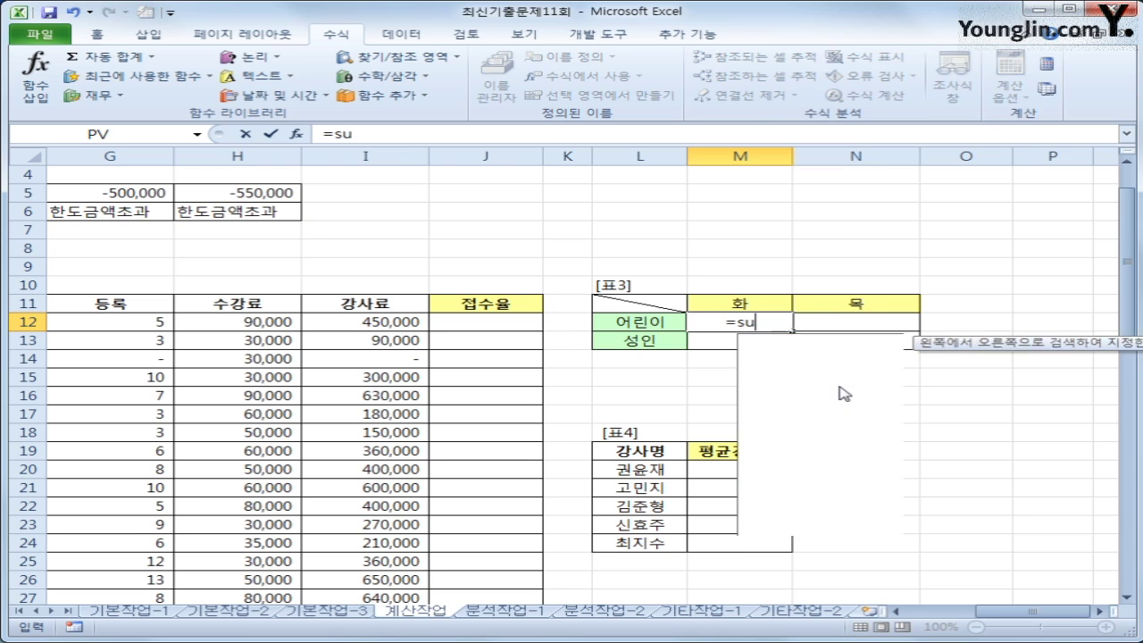
text(m(()
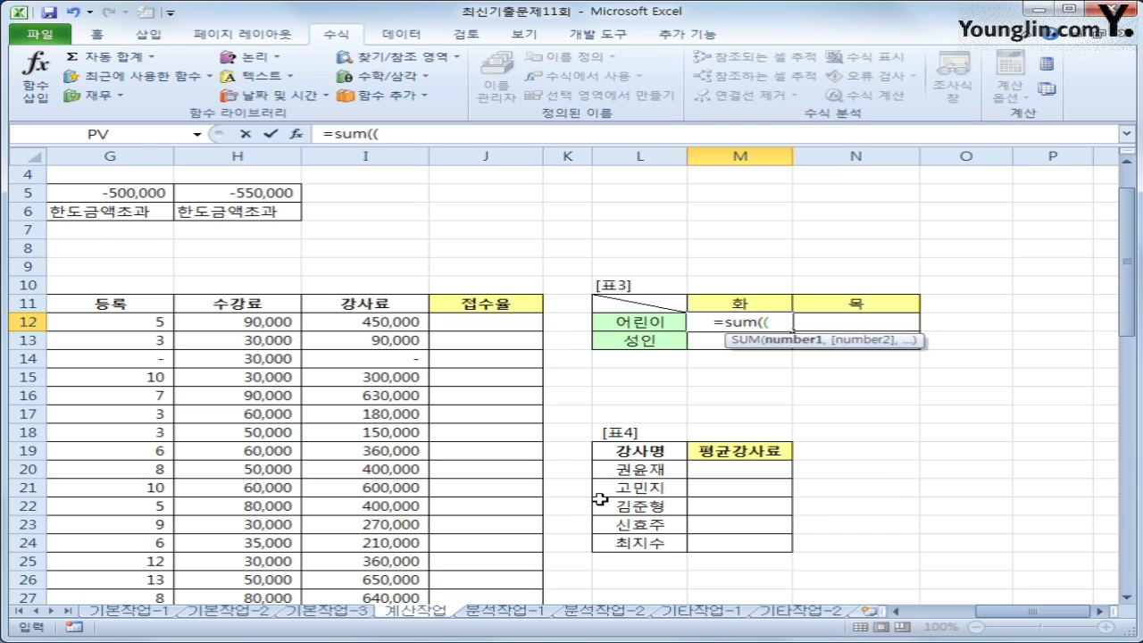
Step: Add the 구분 range of 표2 to the SUM condition as the absolute reference $B$12:$B$38
drag(991, 611, 938, 616)
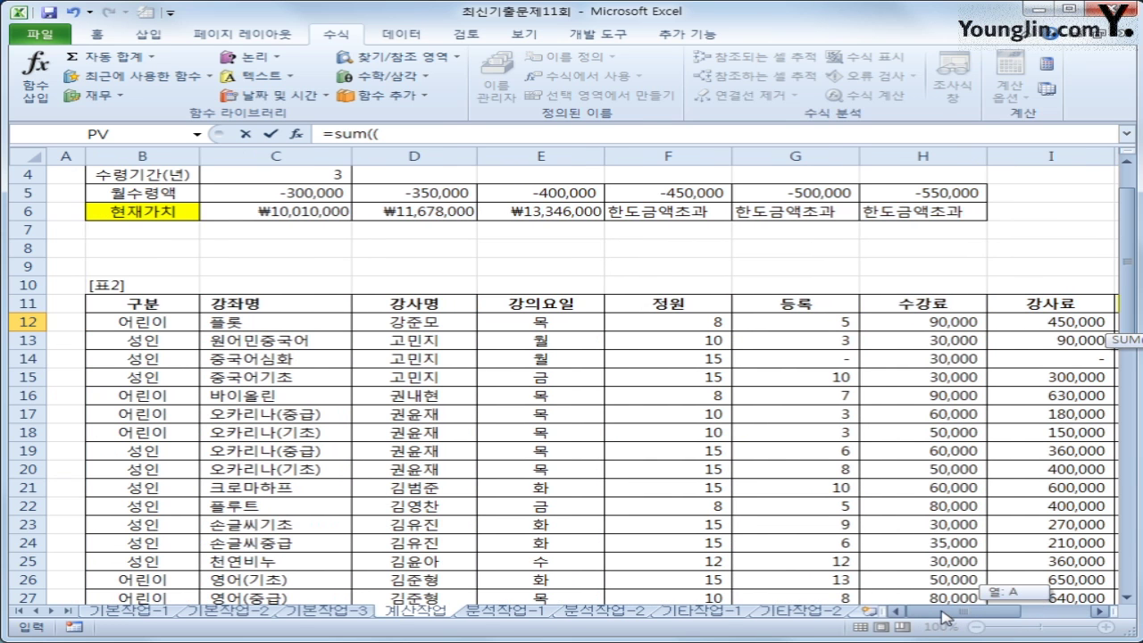
click(145, 326)
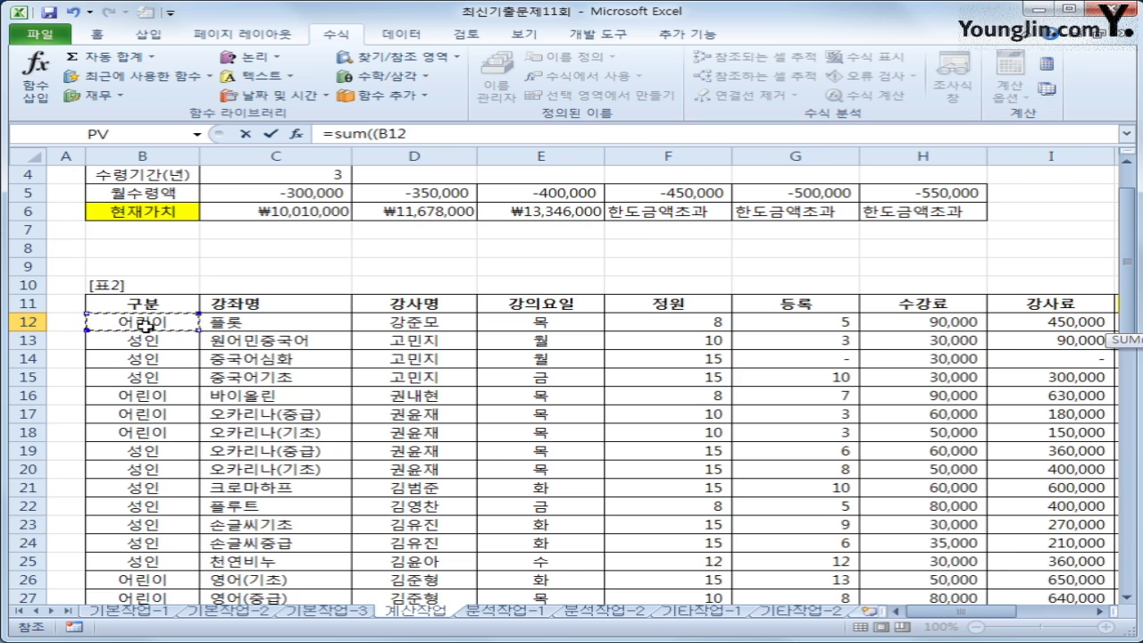
drag(145, 327, 141, 529)
drag(897, 611, 977, 611)
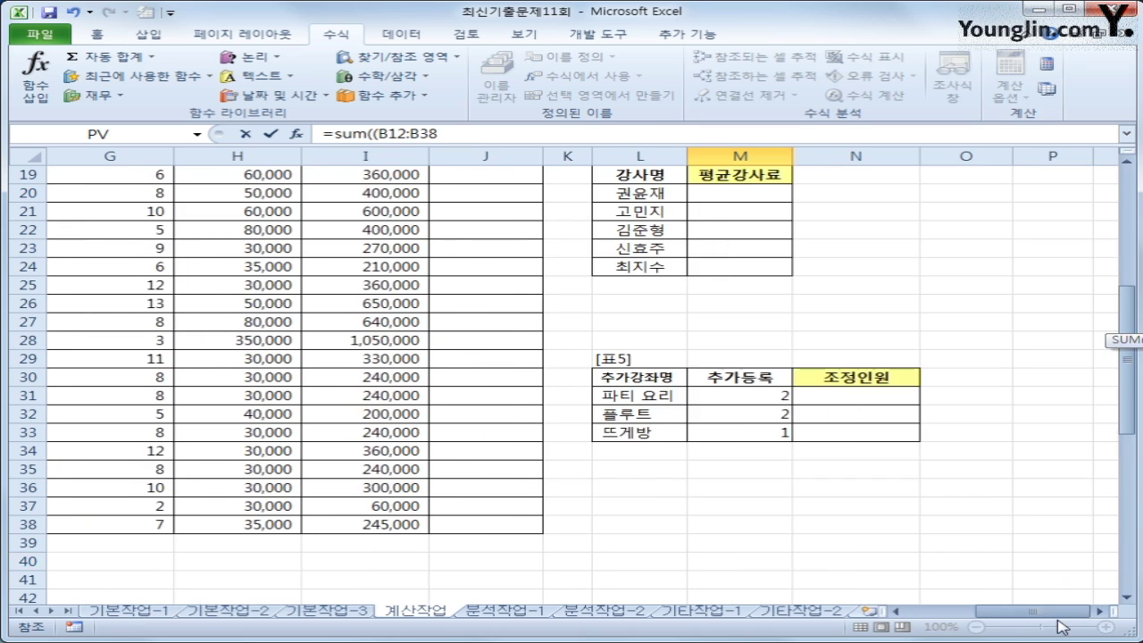
scroll(949, 554, up, 3)
scroll(949, 554, up, 2)
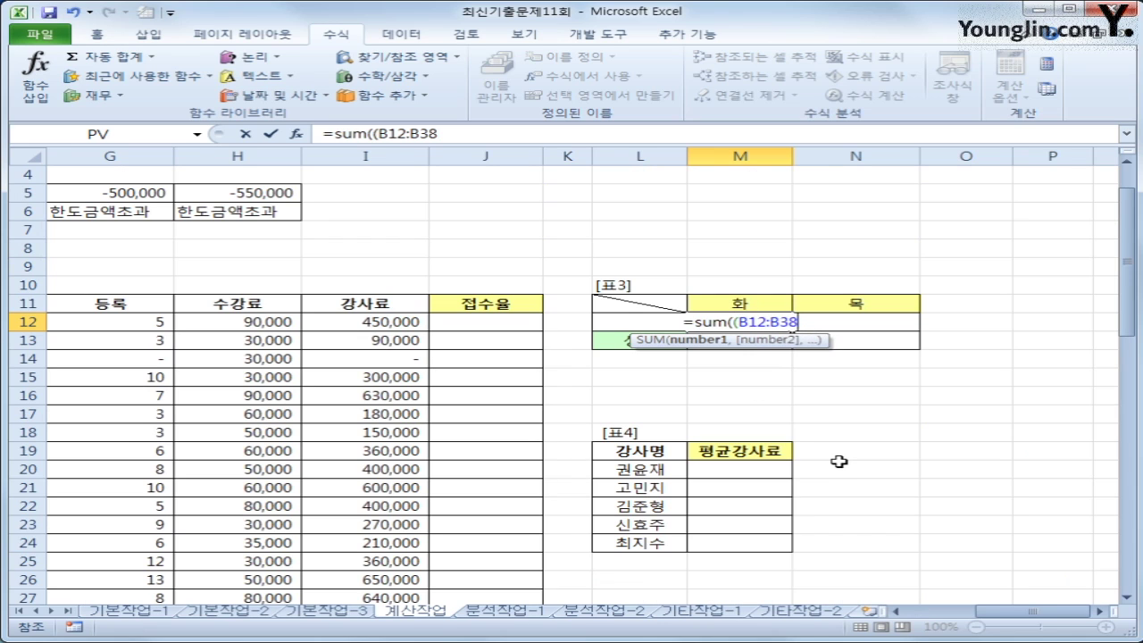
key(F4)
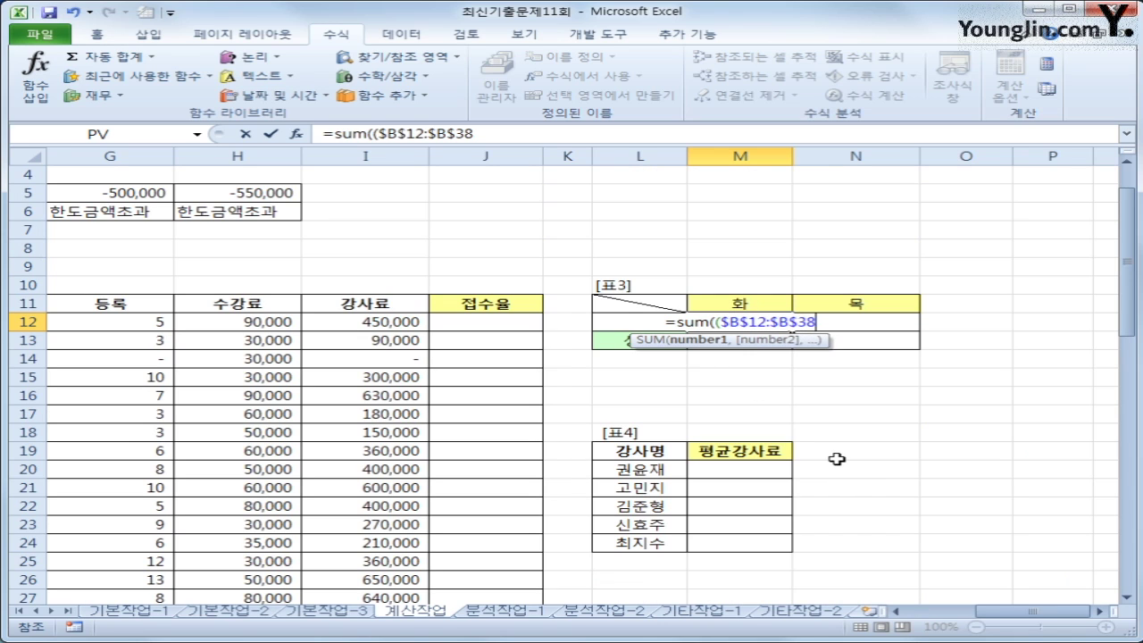
Step: Compare the 구분 range with the 어린이 label as =$L12, locking only the column, and close the condition
key(Left)
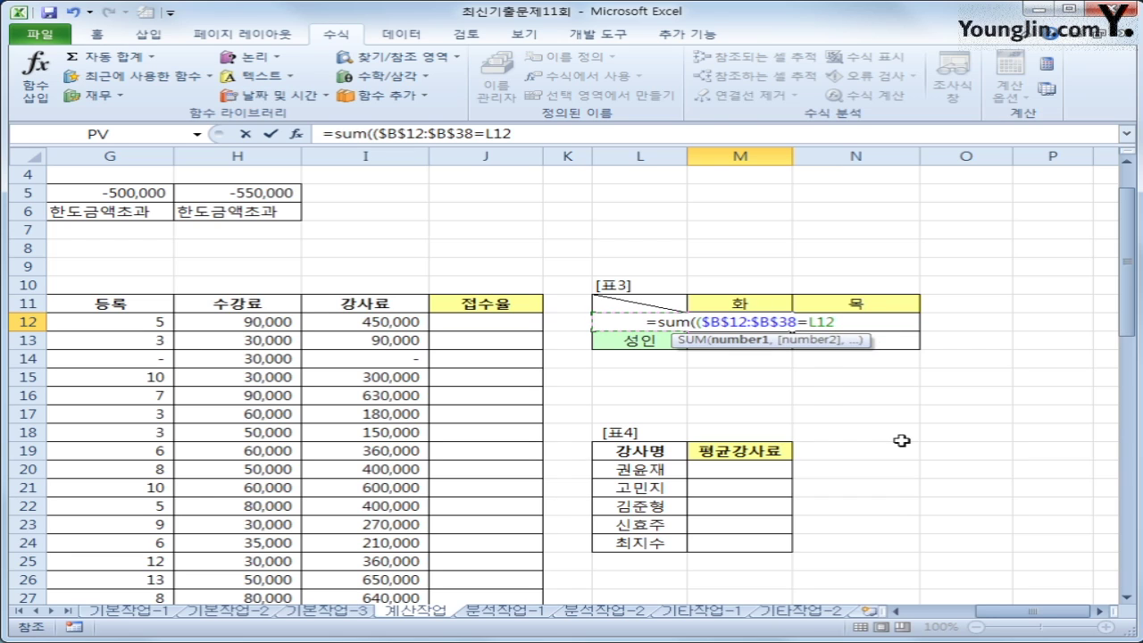
key(F4)
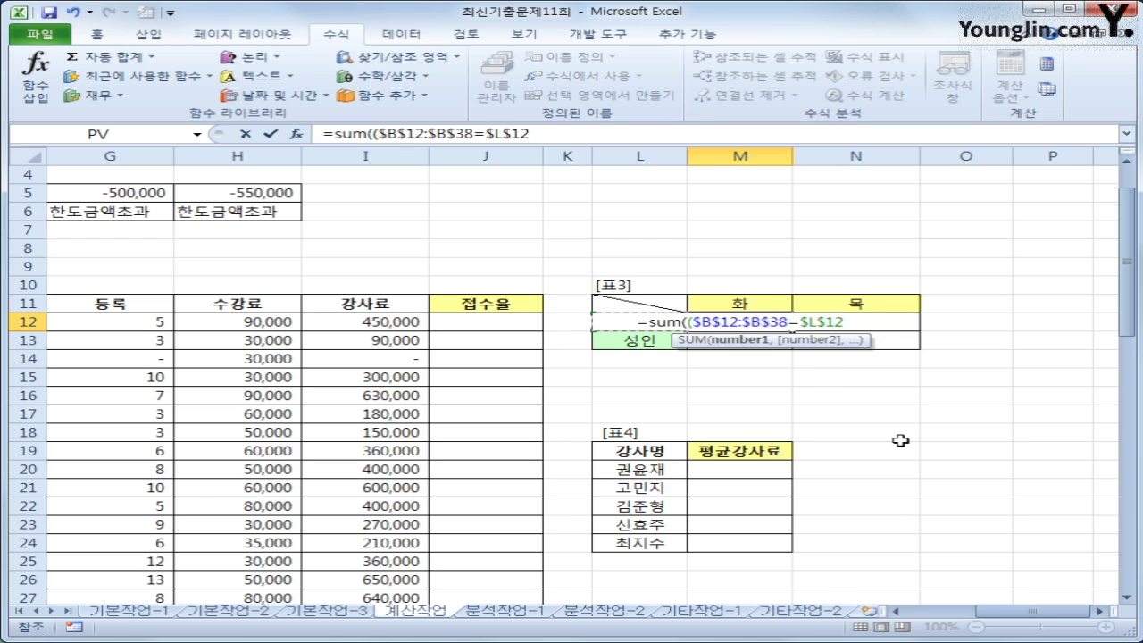
key(F4)
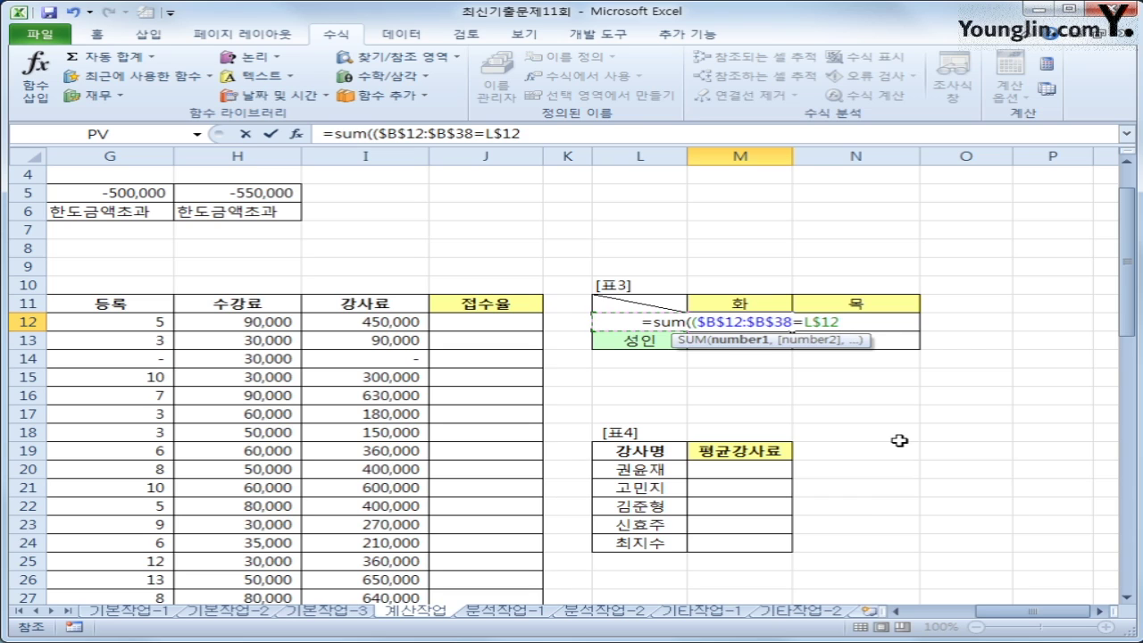
key(F4)
text())
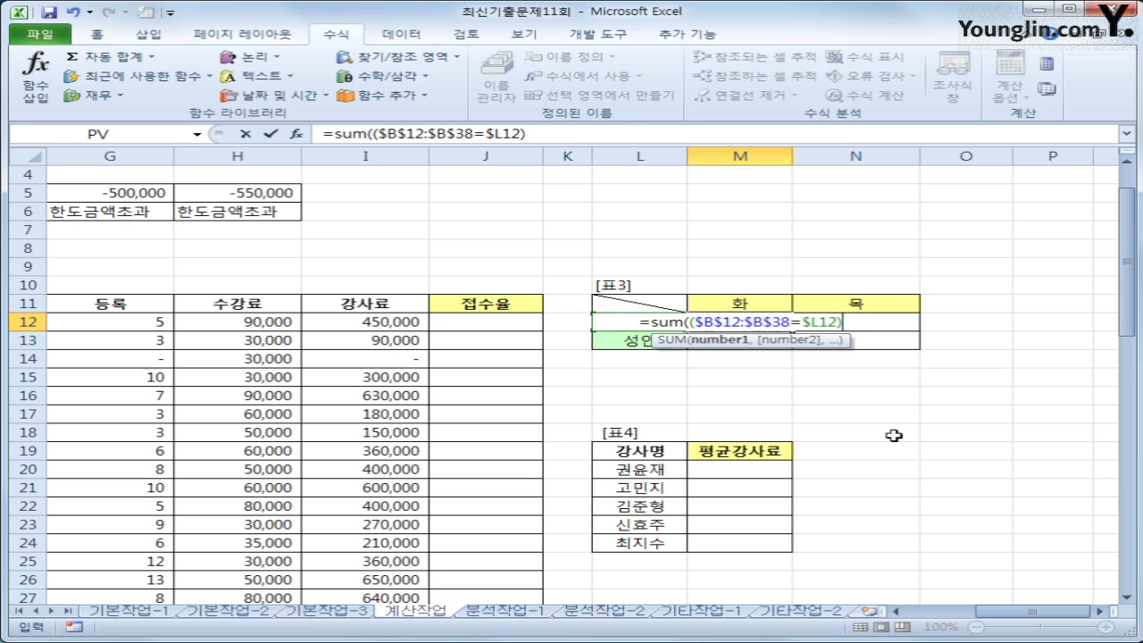
Step: Multiply by a second SUM condition that begins with the 강의요일 range of 표2 as the absolute reference $E$12:$E$38
text(*()
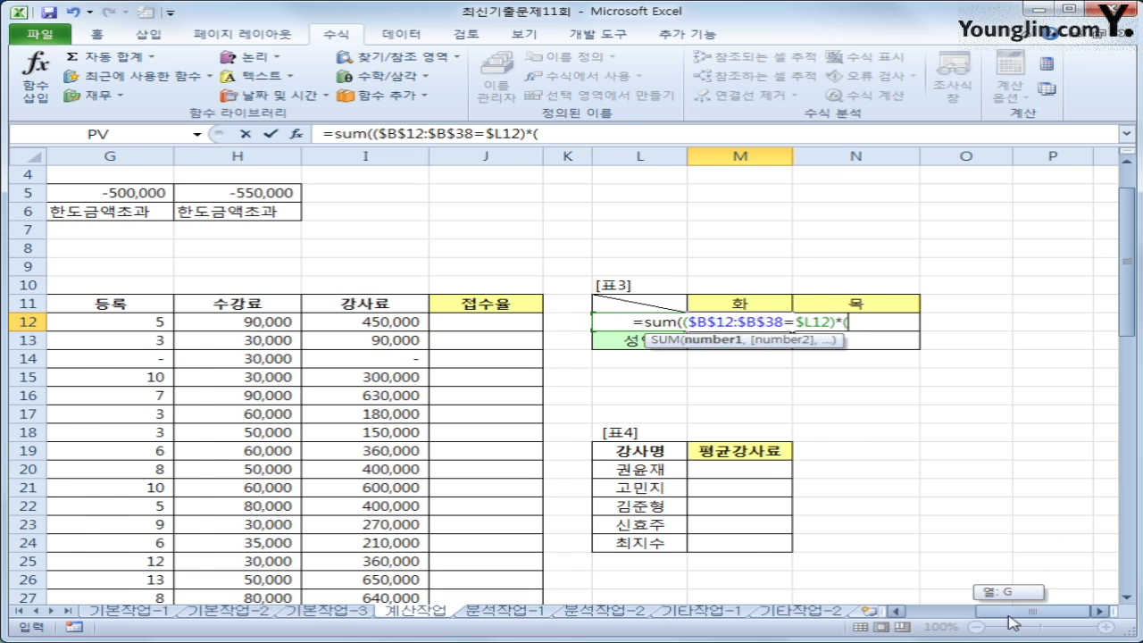
drag(1008, 621, 964, 622)
drag(426, 321, 421, 584)
key(F4)
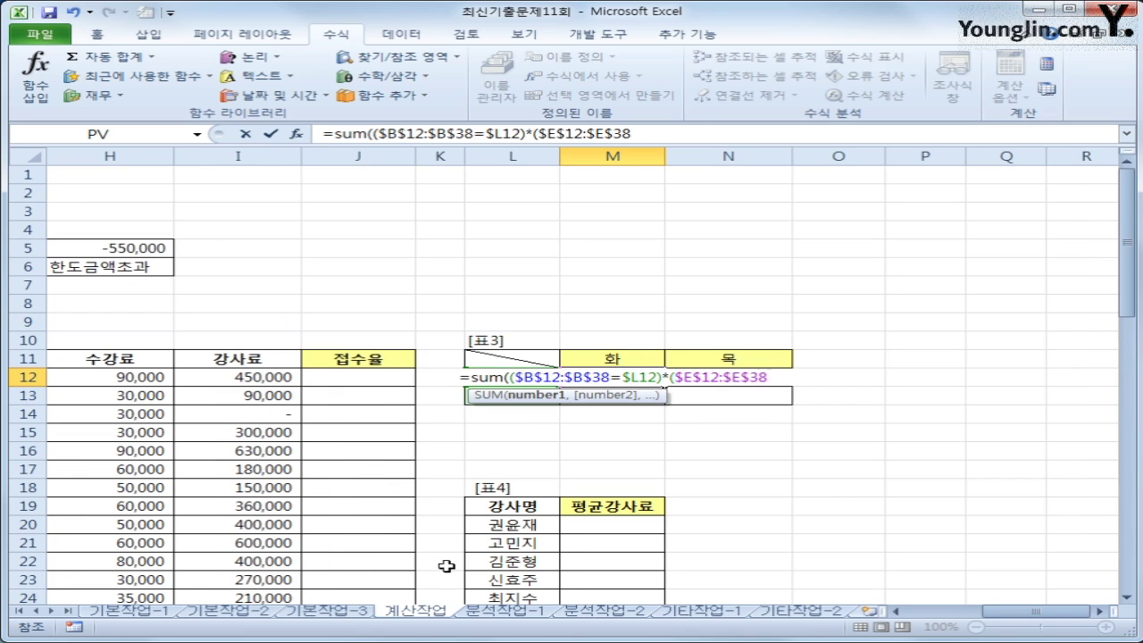
Step: Compare the 강의요일 range with the 화 heading of 표3 as =M$11, locking only the row, and close the condition
text(=)
click(618, 360)
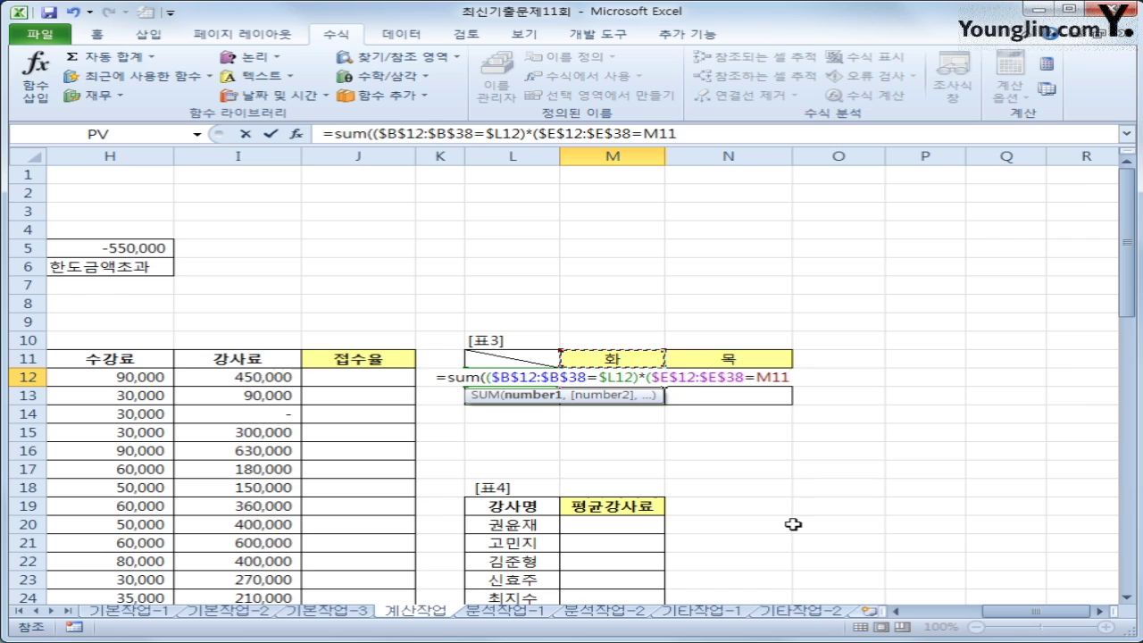
key(F4)
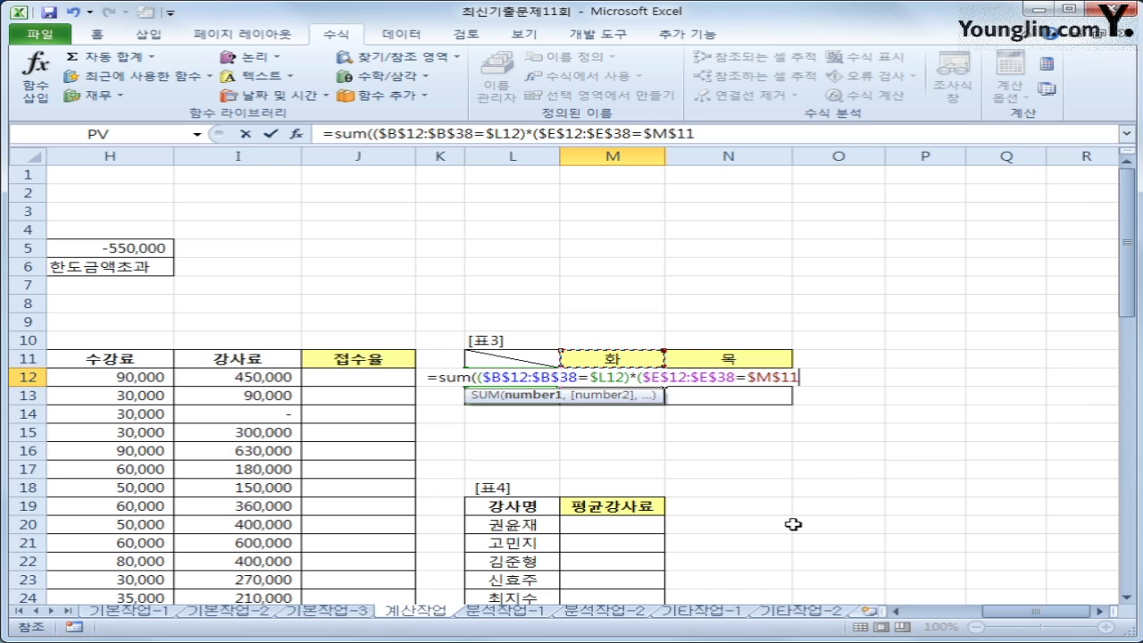
key(F4)
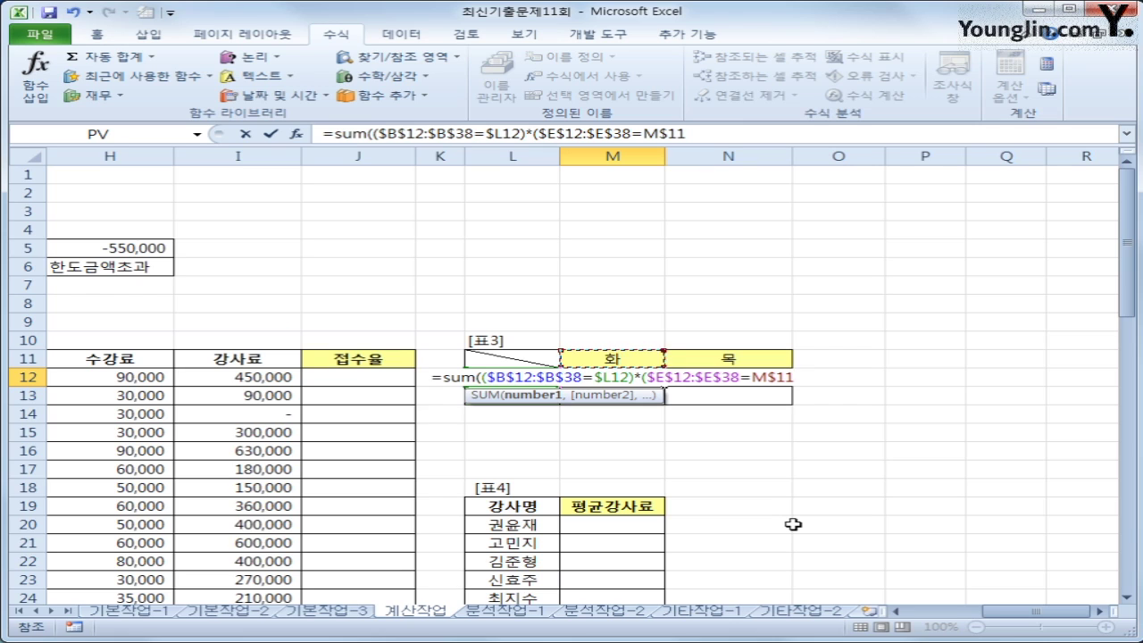
text())
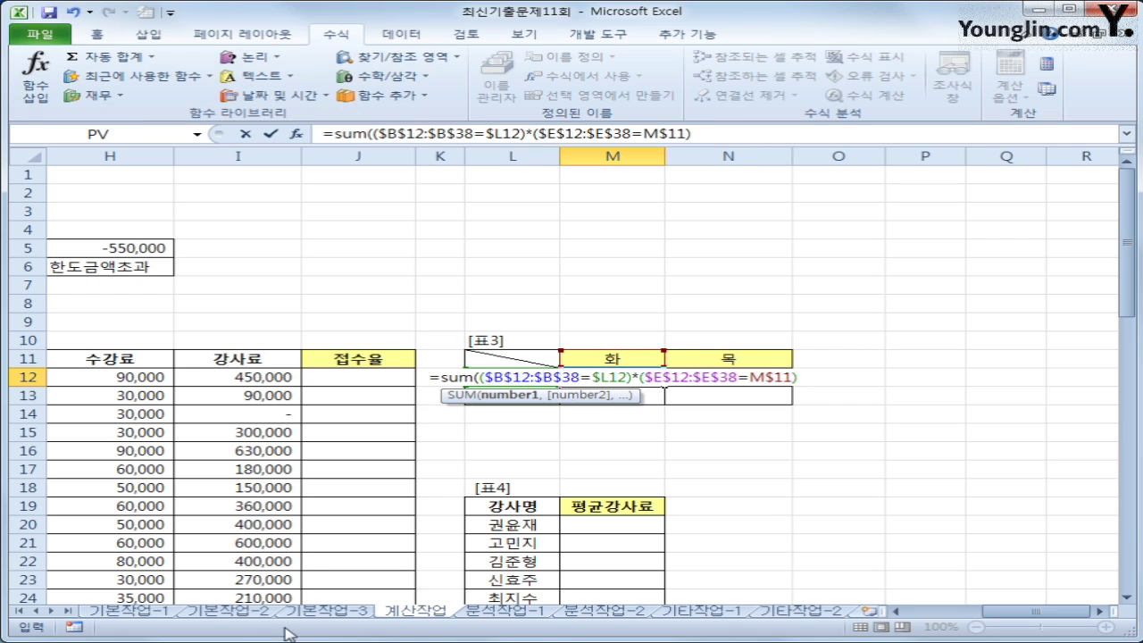
key(ctrl+2)
mouse_move(517, 153)
mouse_down()
mouse_move(437, 162)
mouse_move(498, 120)
mouse_move(513, 154)
mouse_up()
mouse_move(661, 163)
mouse_down()
mouse_move(665, 177)
mouse_move(678, 143)
mouse_move(670, 159)
mouse_up()
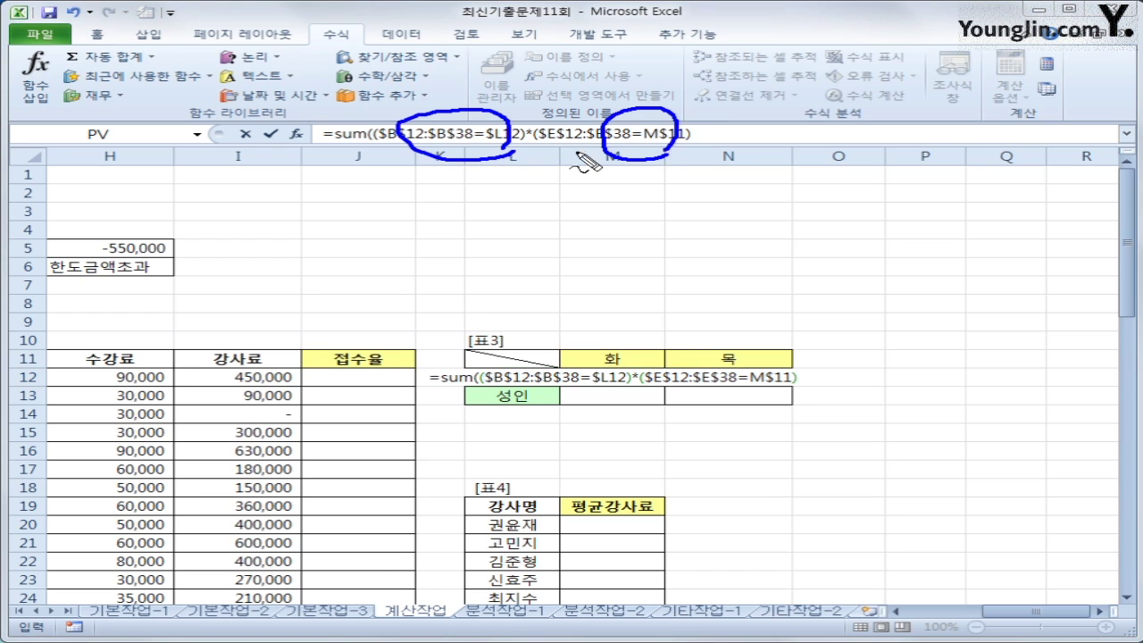
drag(527, 125, 537, 188)
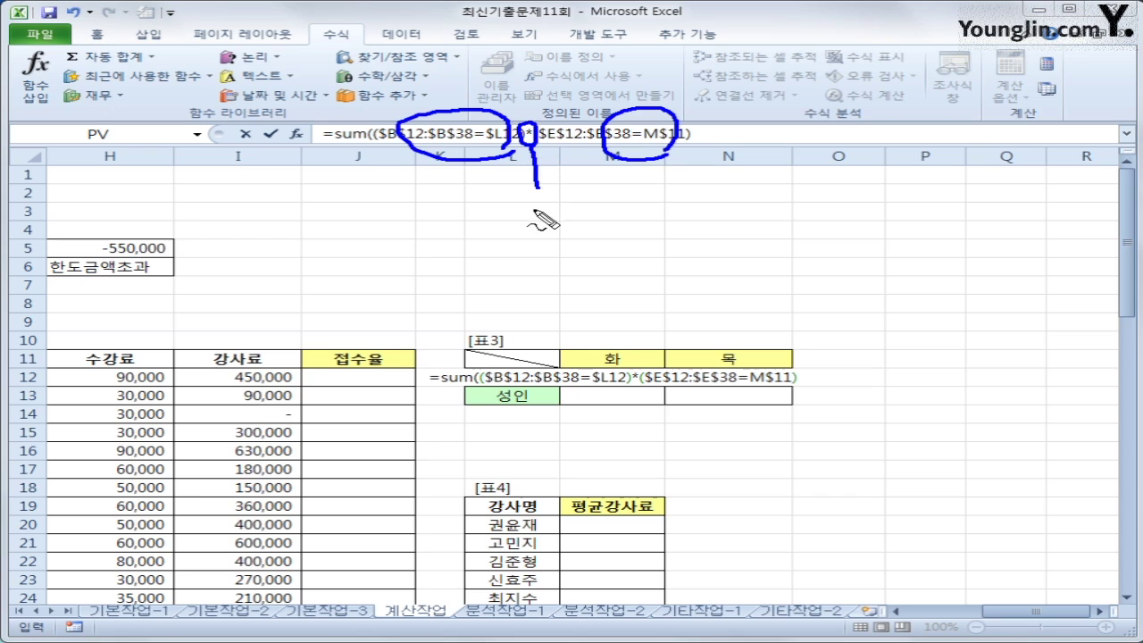
mouse_move(521, 238)
mouse_down()
mouse_move(547, 224)
mouse_move(552, 237)
mouse_move(546, 228)
mouse_move(573, 214)
mouse_move(611, 220)
mouse_move(608, 239)
mouse_up()
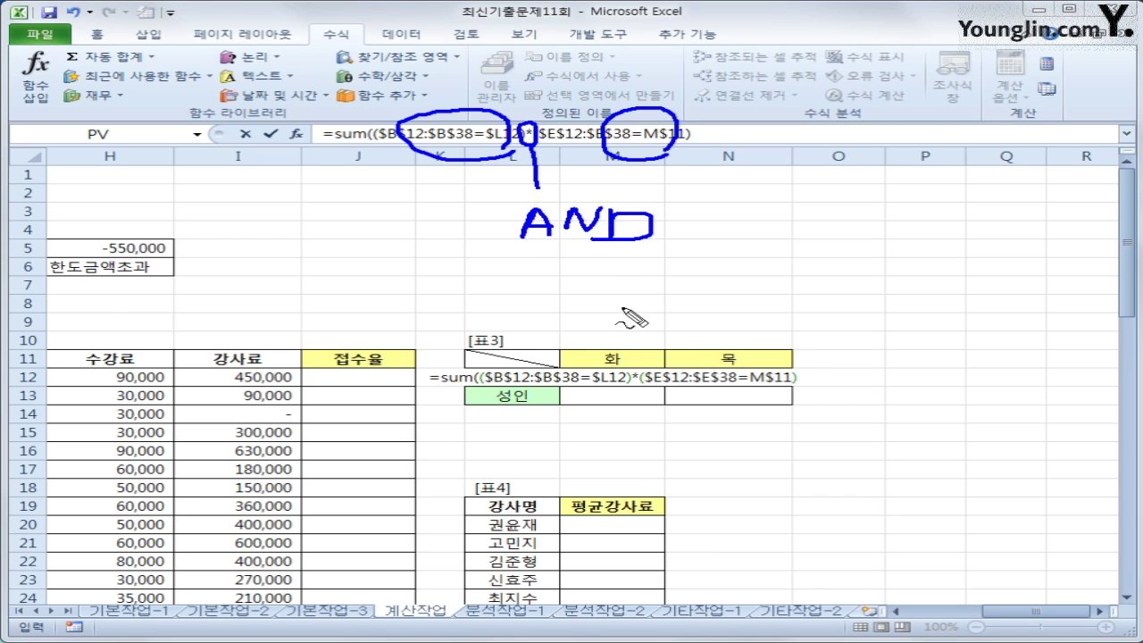
drag(448, 246, 448, 302)
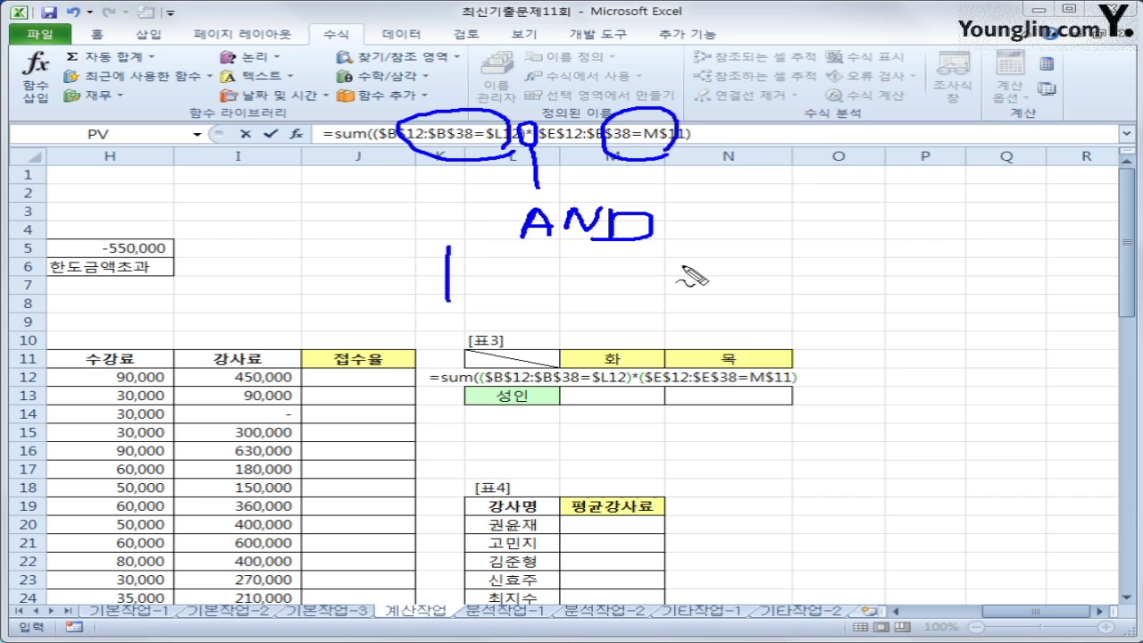
drag(677, 261, 677, 295)
mouse_move(592, 271)
mouse_down()
mouse_move(555, 302)
mouse_move(591, 306)
mouse_up()
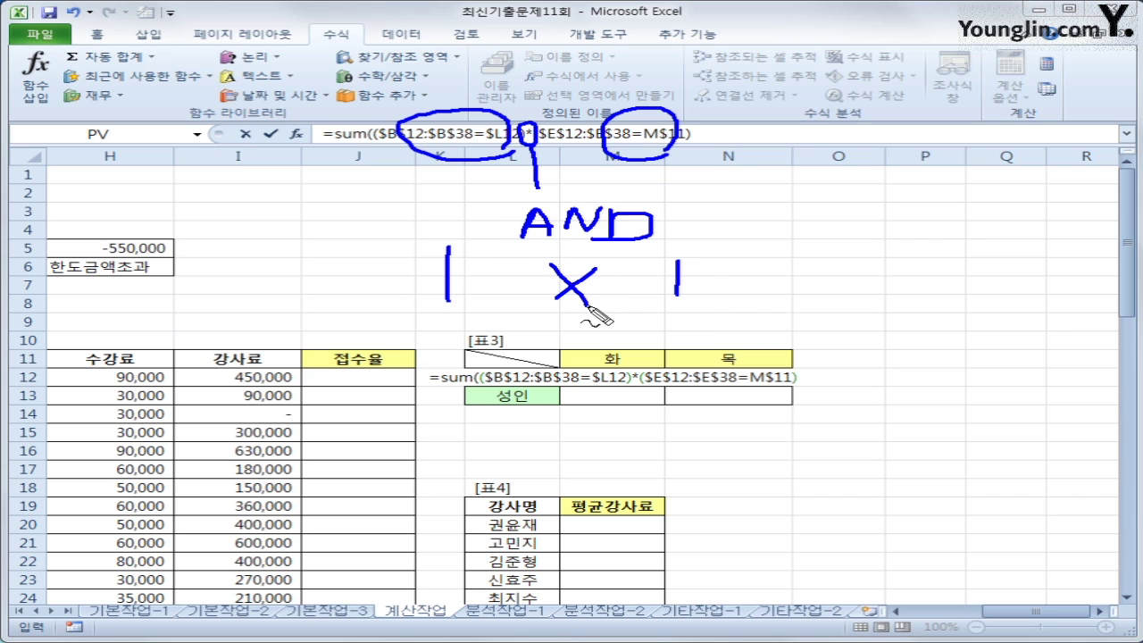
mouse_move(728, 283)
mouse_down()
mouse_move(769, 287)
mouse_move(804, 316)
mouse_up()
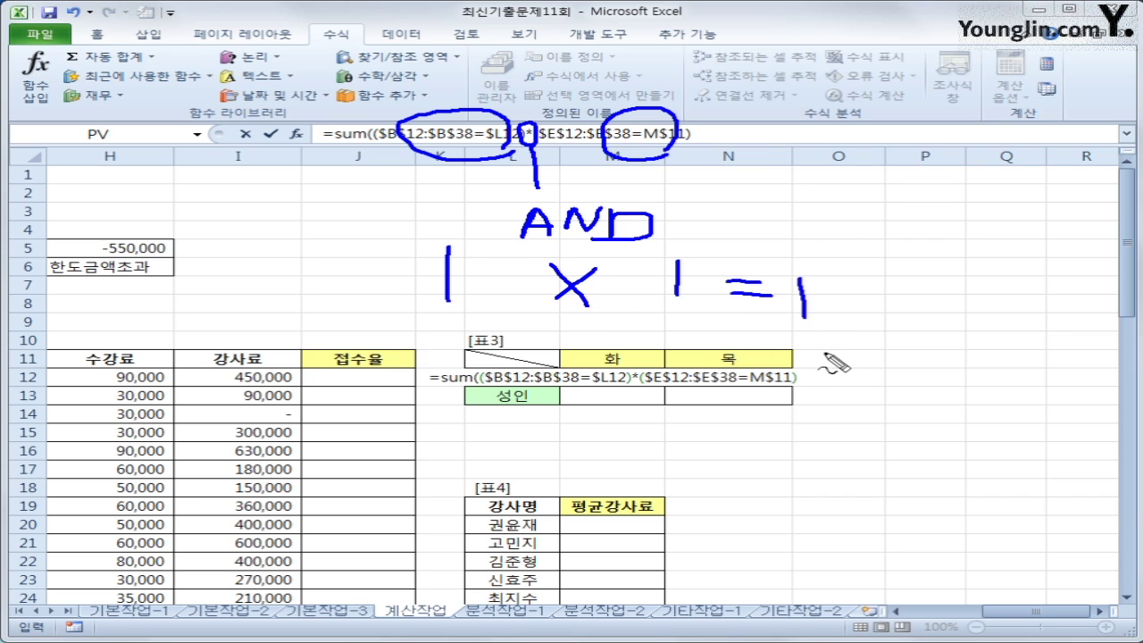
drag(808, 274, 844, 287)
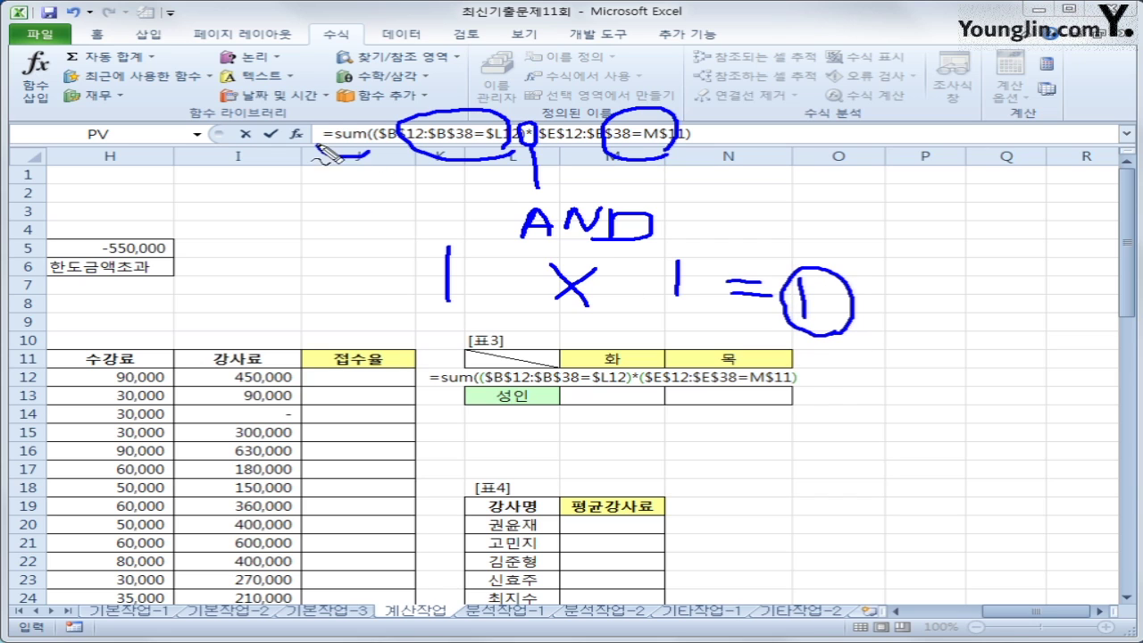
mouse_move(326, 154)
mouse_down()
mouse_move(366, 125)
mouse_move(361, 157)
mouse_up()
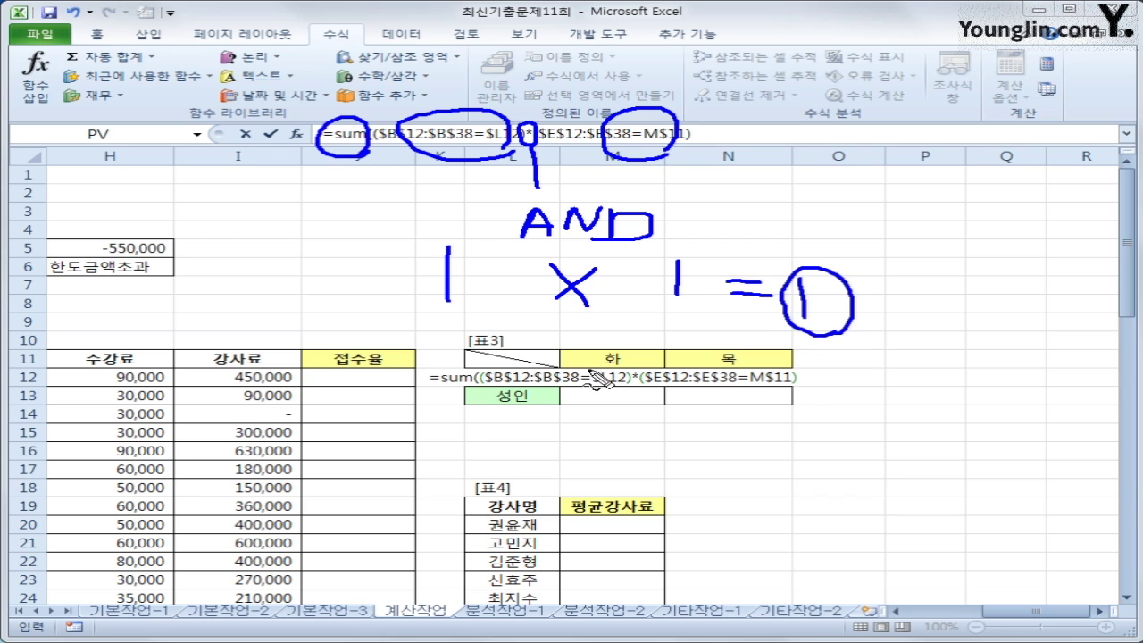
key(Escape)
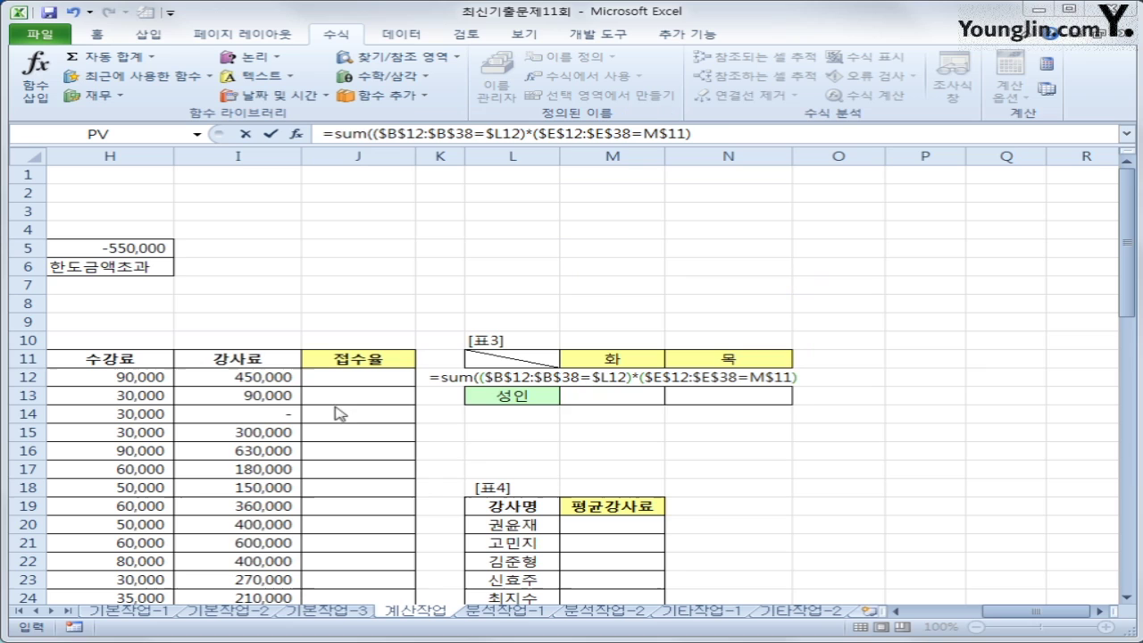
Step: Close the SUM function with a final parenthesis and enter the formula in M12 as an array formula
click(726, 132)
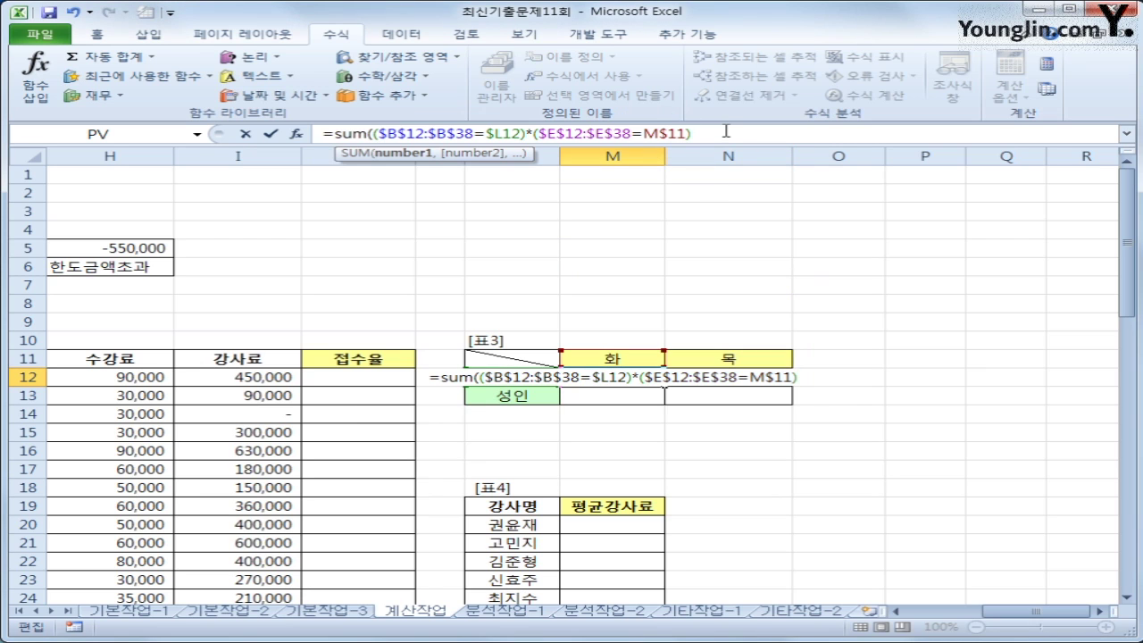
text())
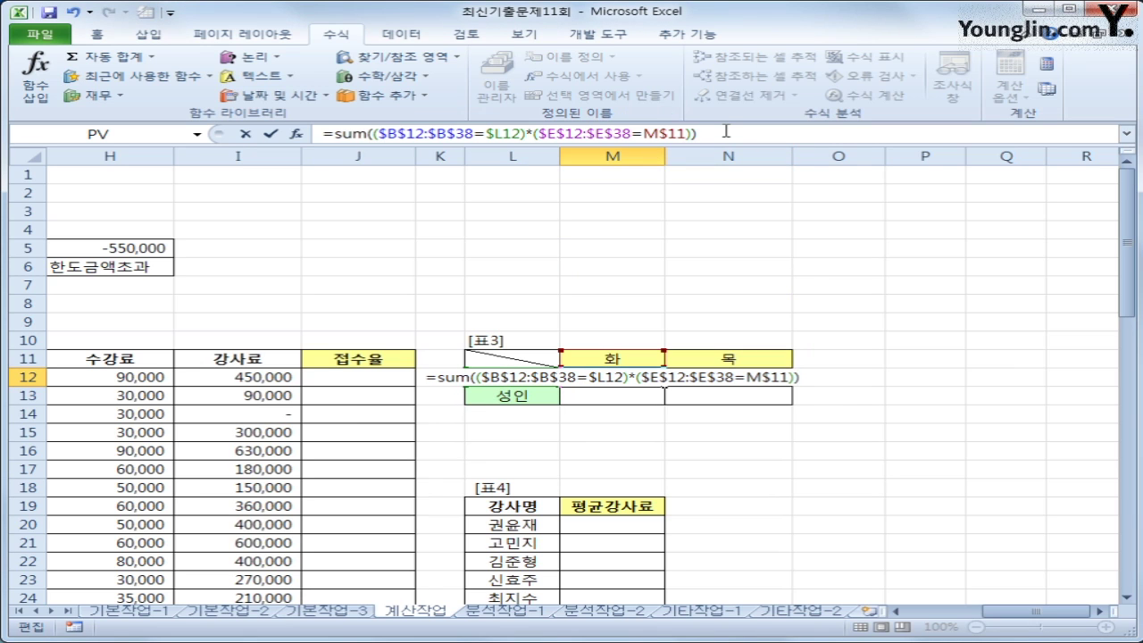
key(ctrl+shift+Return)
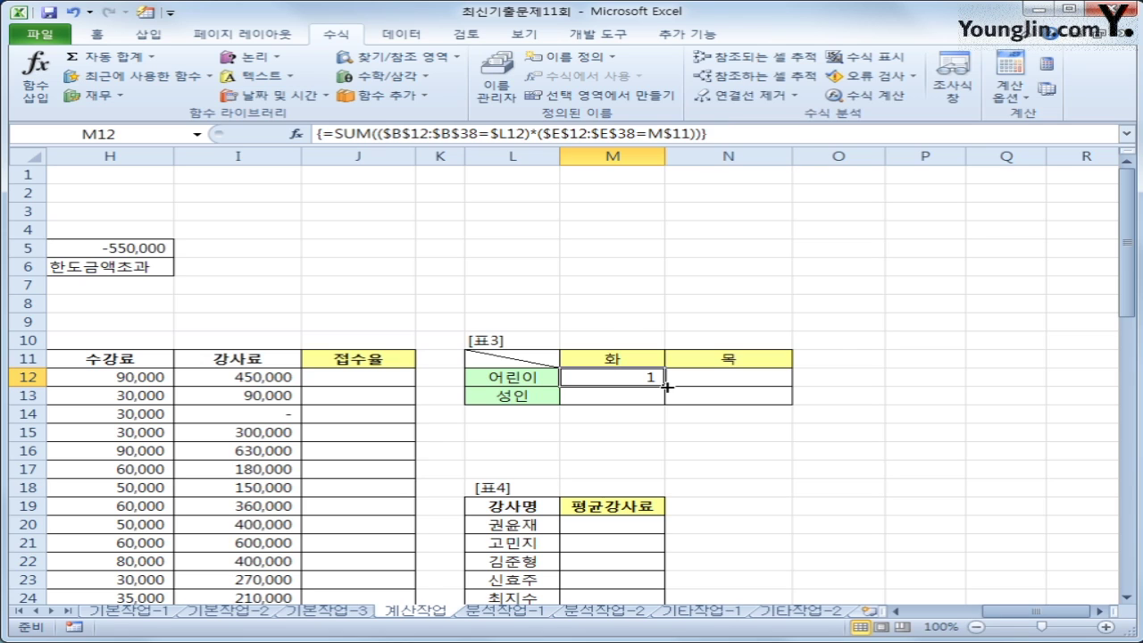
Step: Copy the array formula from M12 to the rest of 표3, covering M12:N13, and check the copies in the 목 column
drag(665, 385, 773, 397)
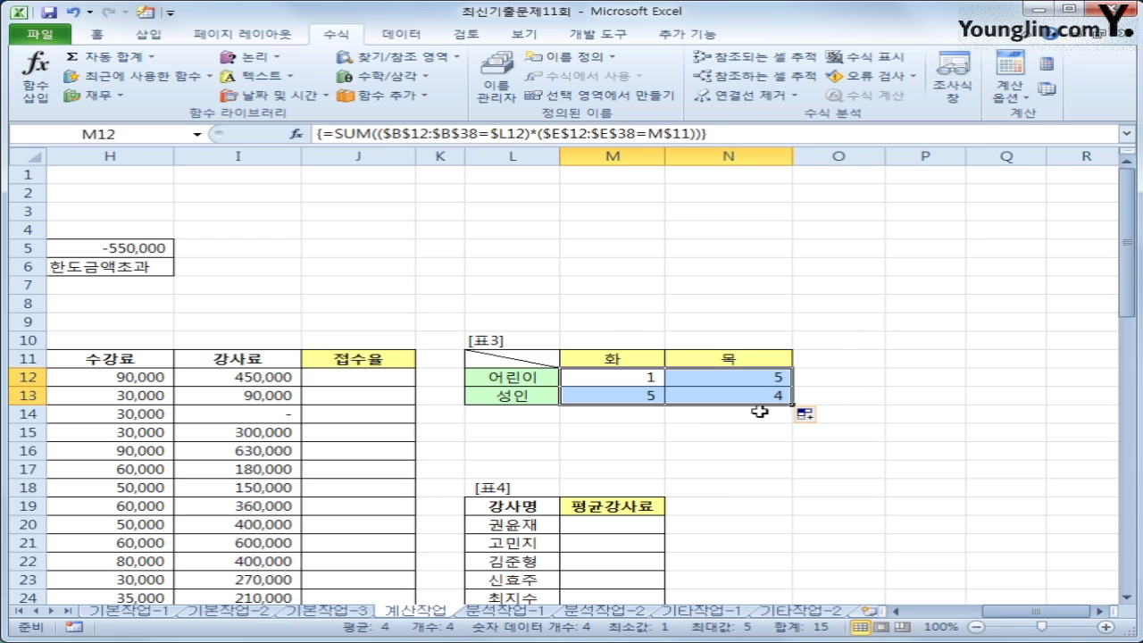
click(749, 379)
click(748, 395)
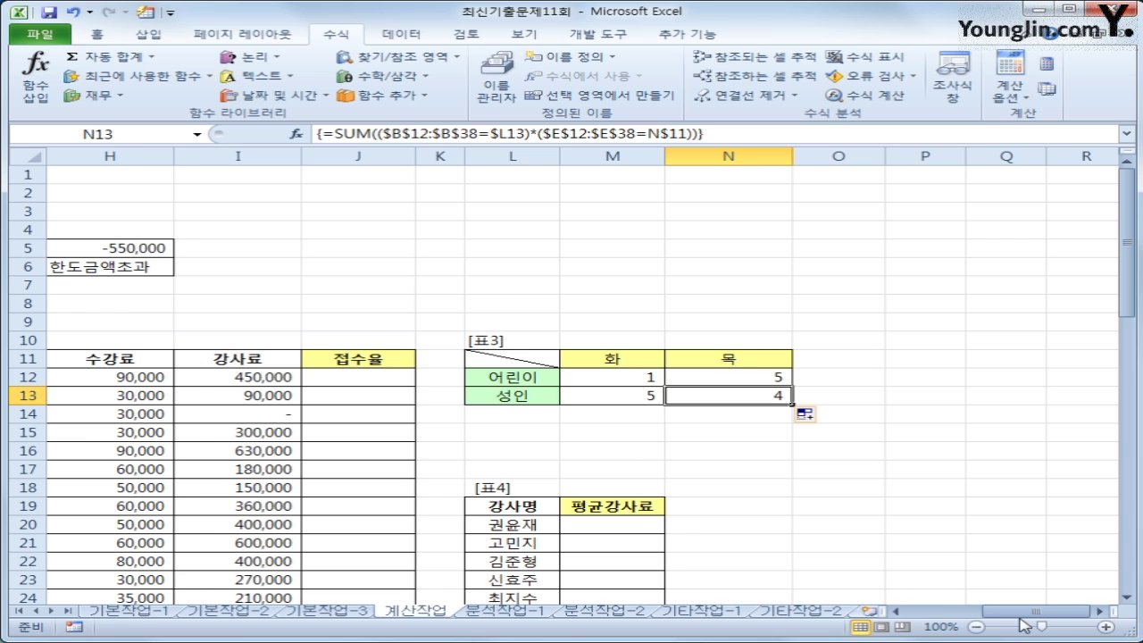
Step: Examine the 구분, 강의요일, 강사명, 등록 and 강사료 columns of 표2 and the 강사명 list of 표4
drag(1026, 611, 952, 611)
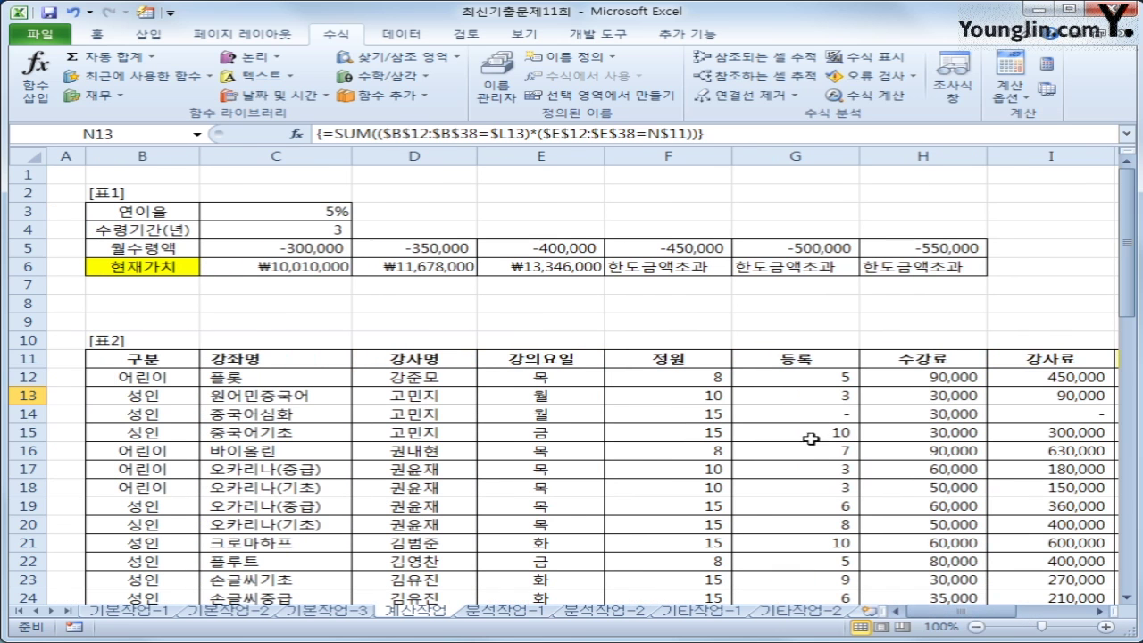
click(137, 357)
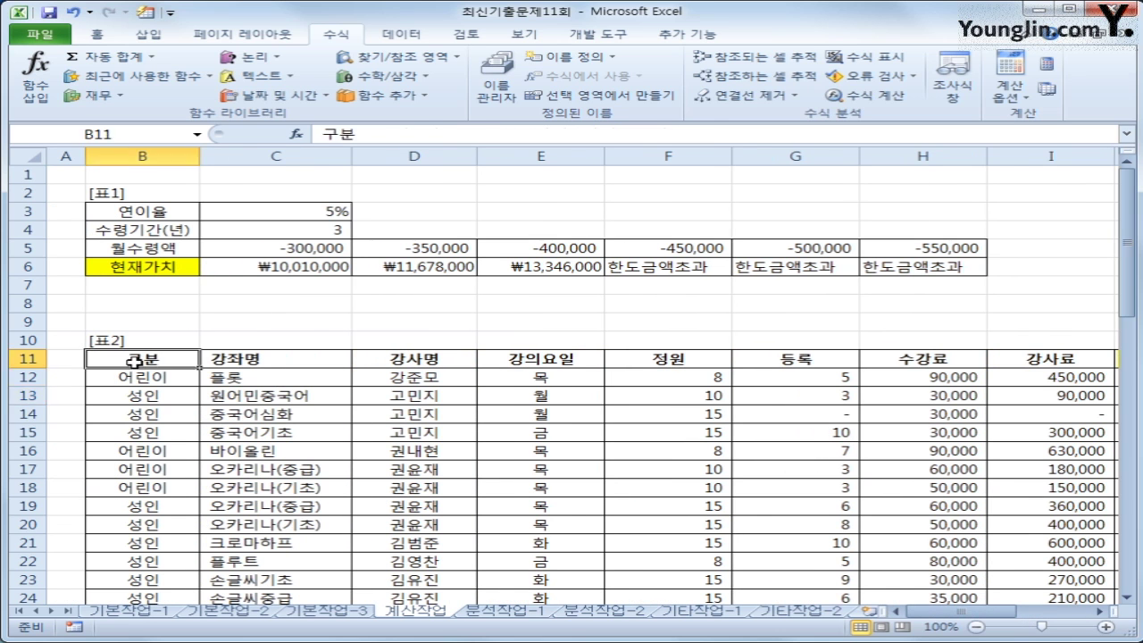
click(576, 360)
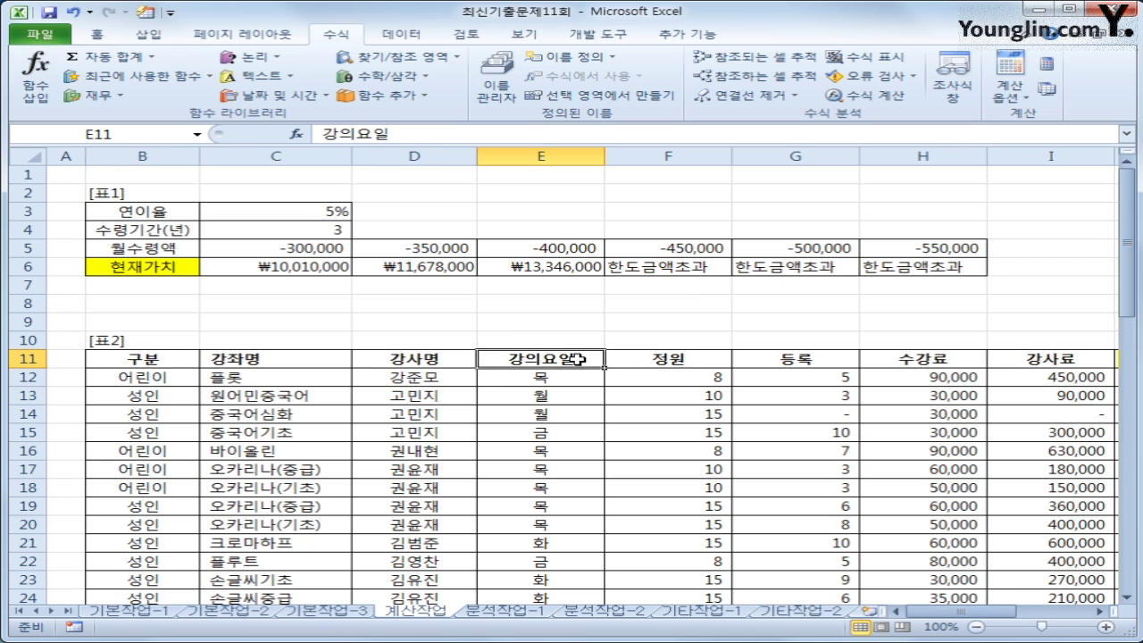
drag(1004, 612, 1054, 609)
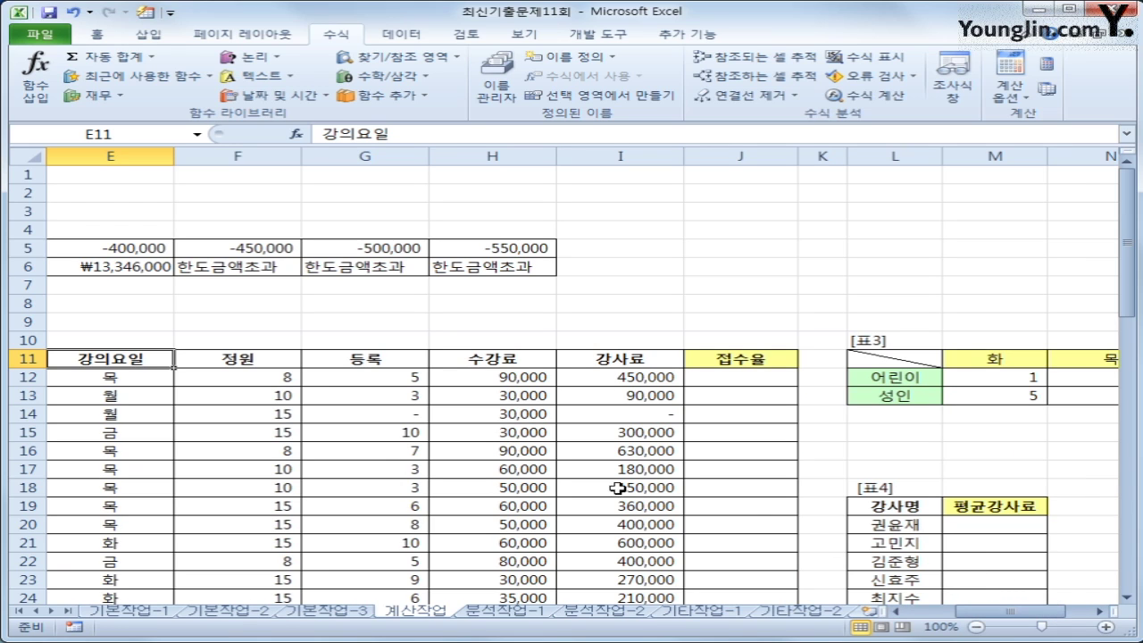
drag(1027, 611, 952, 607)
click(414, 361)
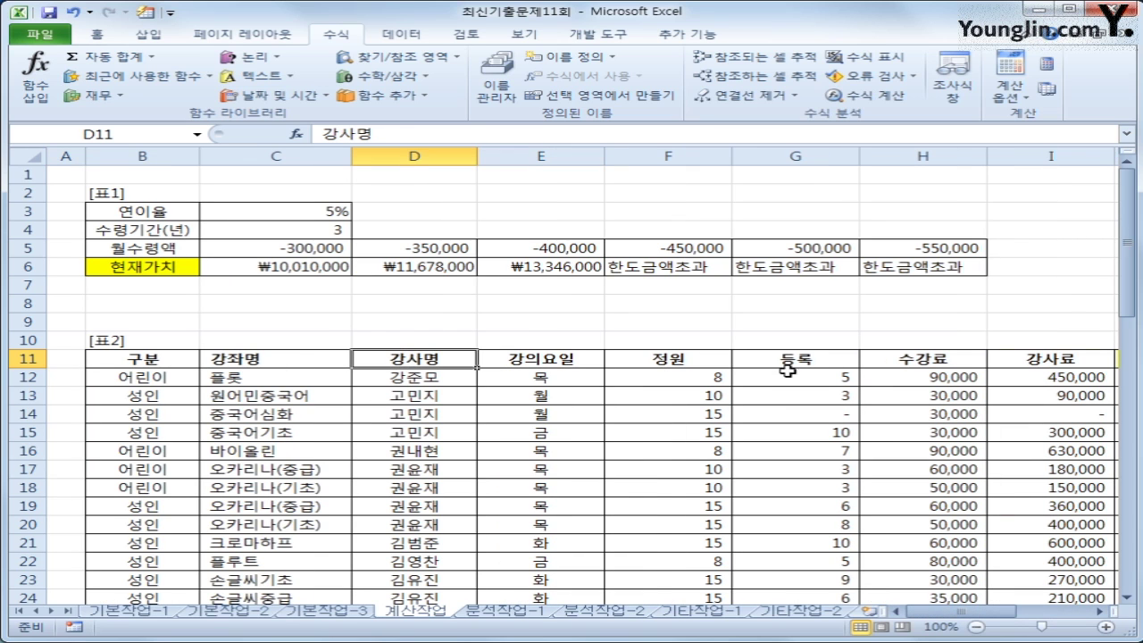
click(826, 363)
click(1021, 364)
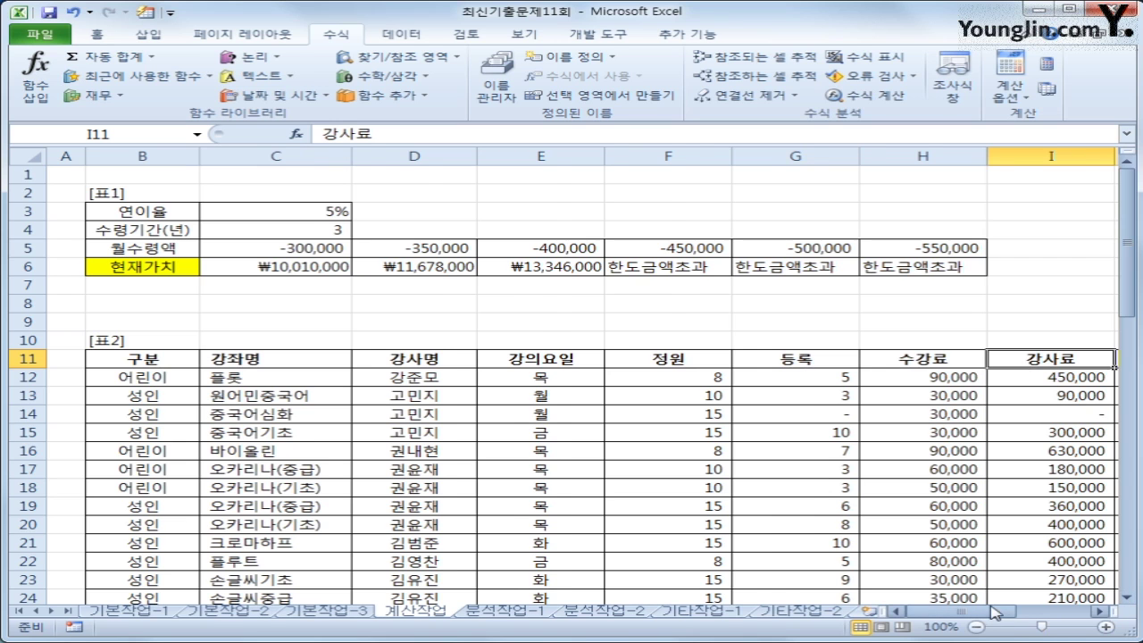
drag(928, 611, 1009, 611)
scroll(1045, 591, down, 2)
drag(766, 413, 776, 488)
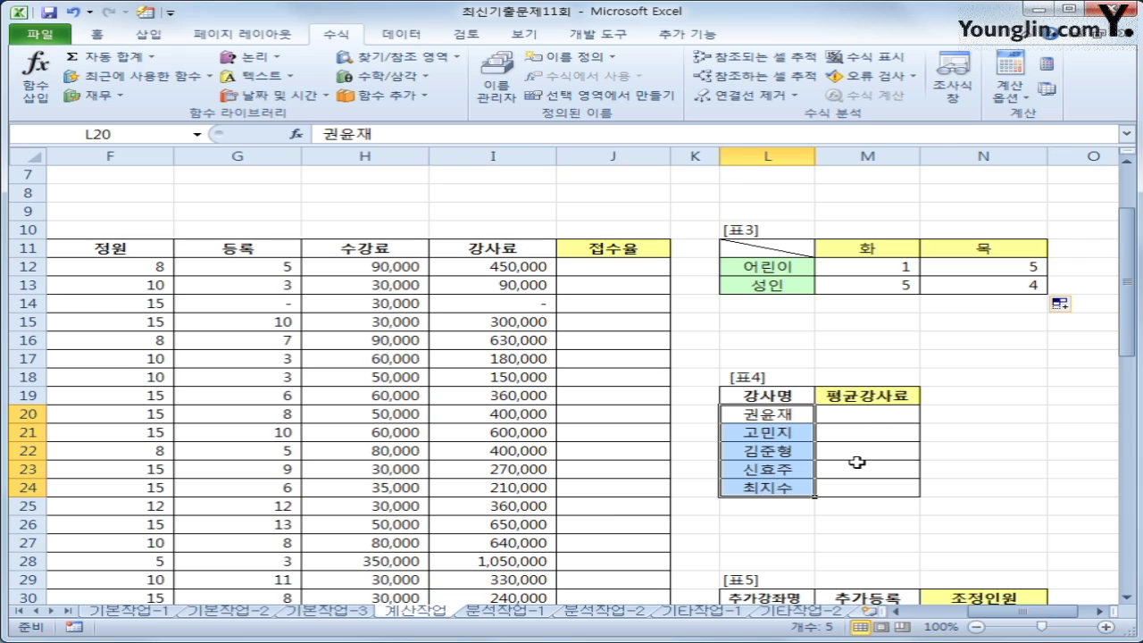
Step: Begin the 평균강사료 formula in M20 of 표4 with =AVERAGE(if(
click(866, 411)
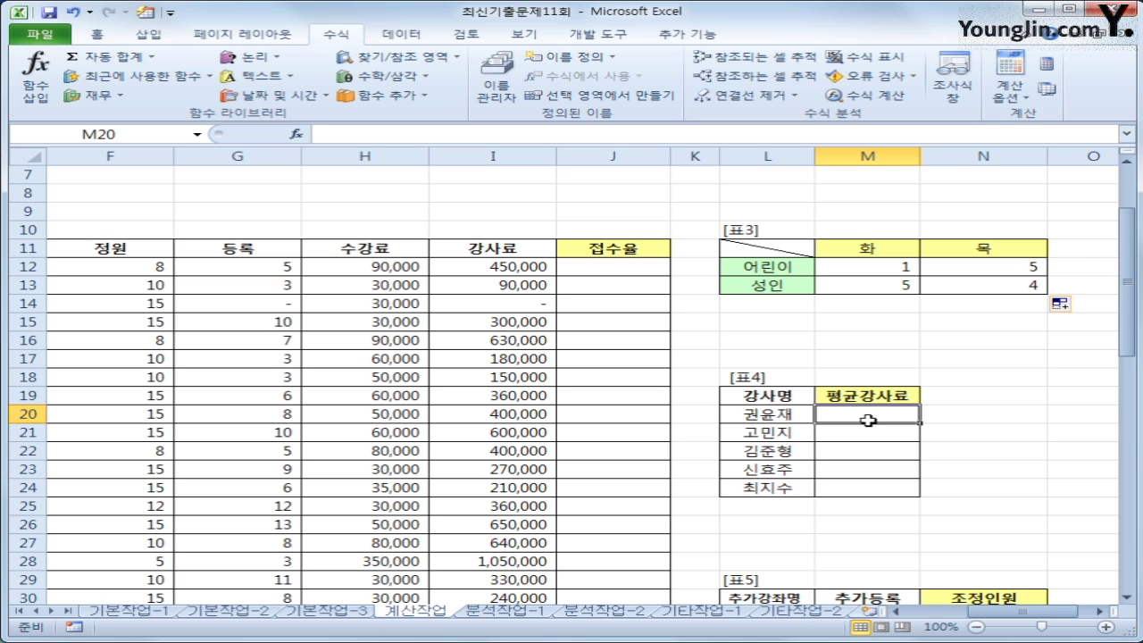
text(=ㅁ)
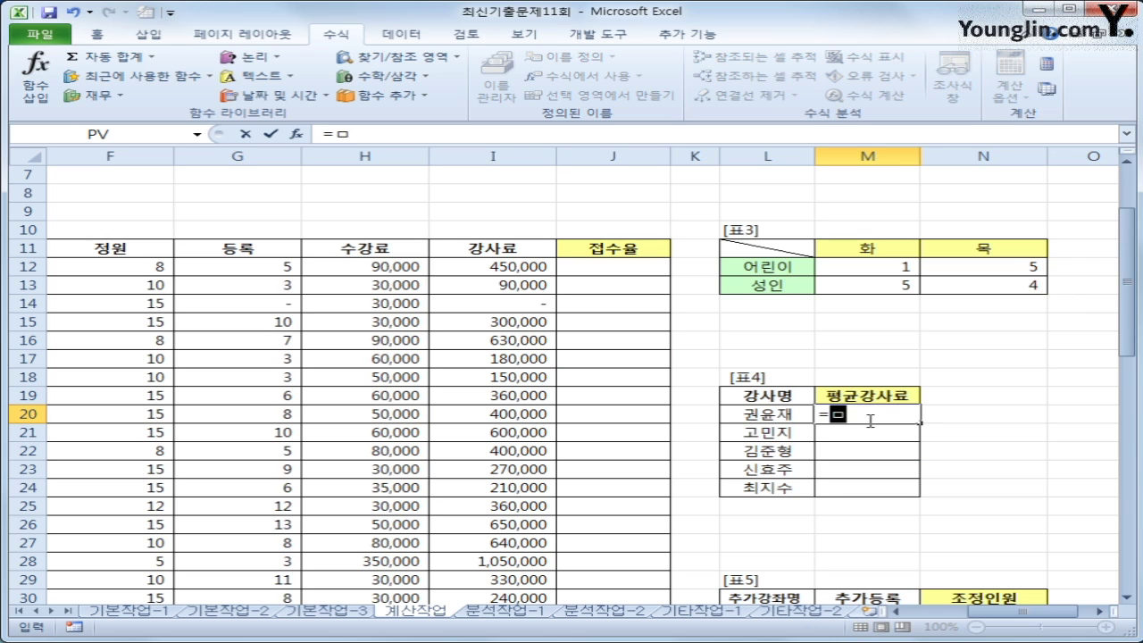
text(ave)
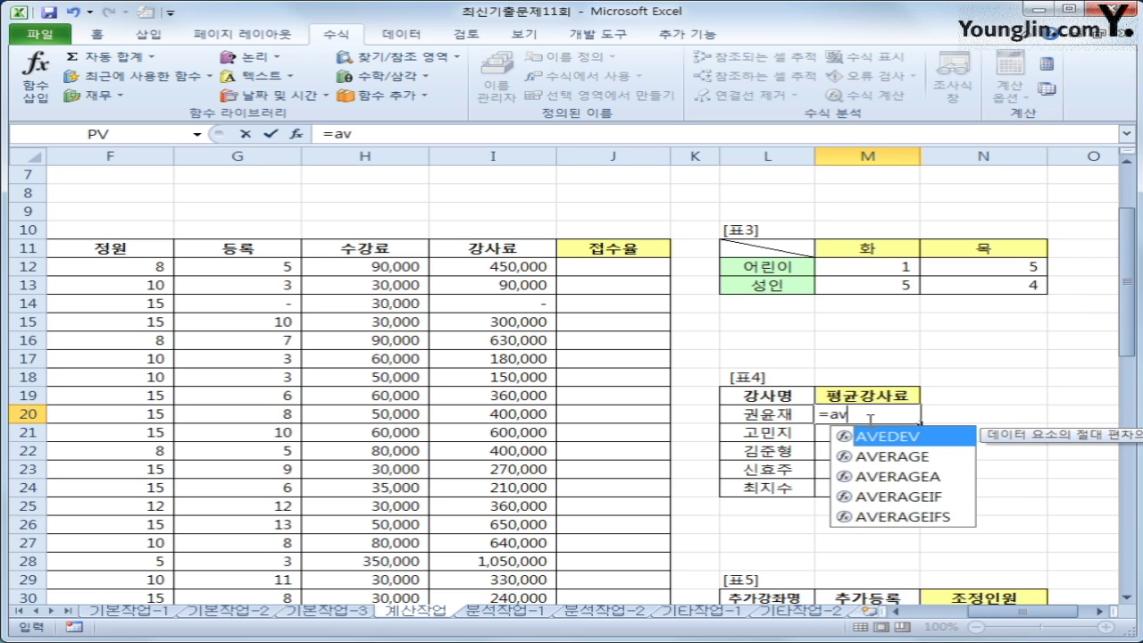
key(Down)
key(Tab)
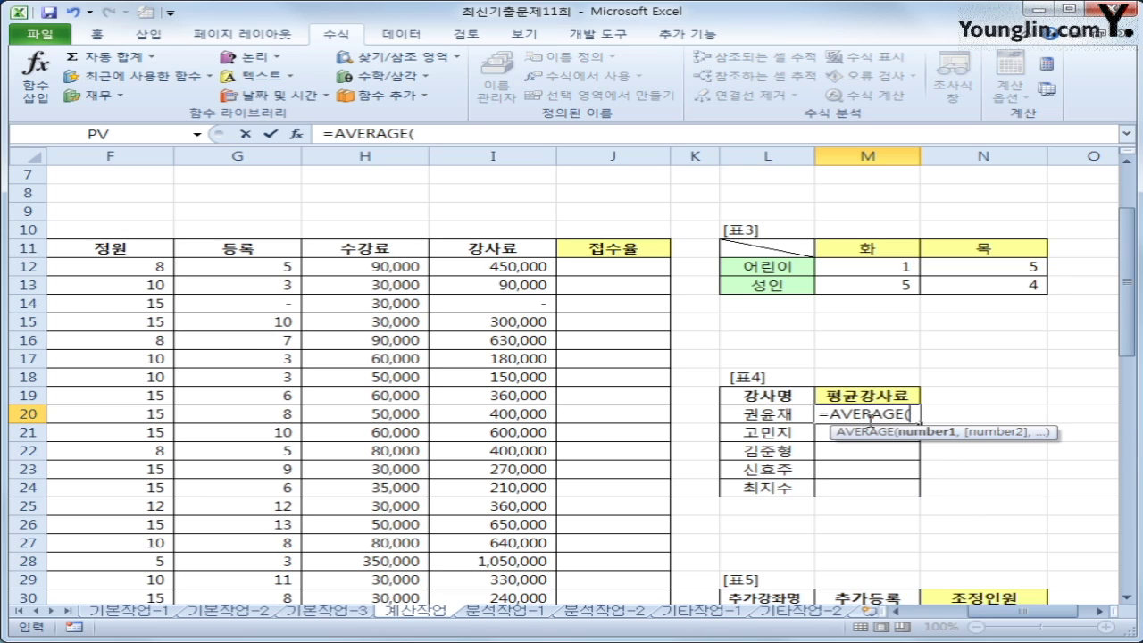
text(if)
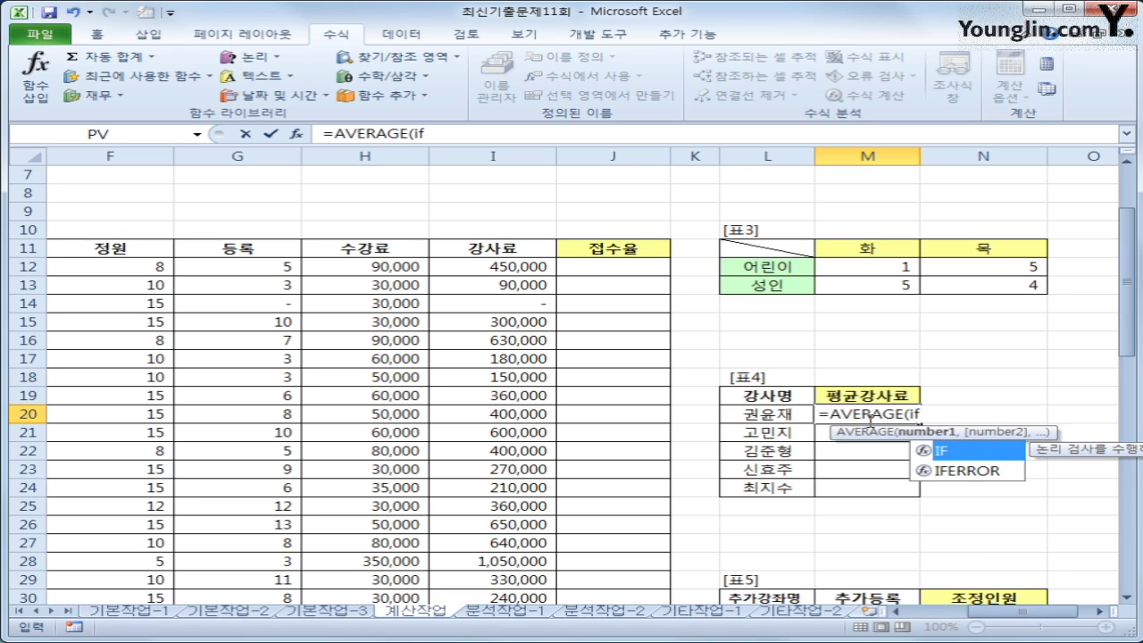
text(()
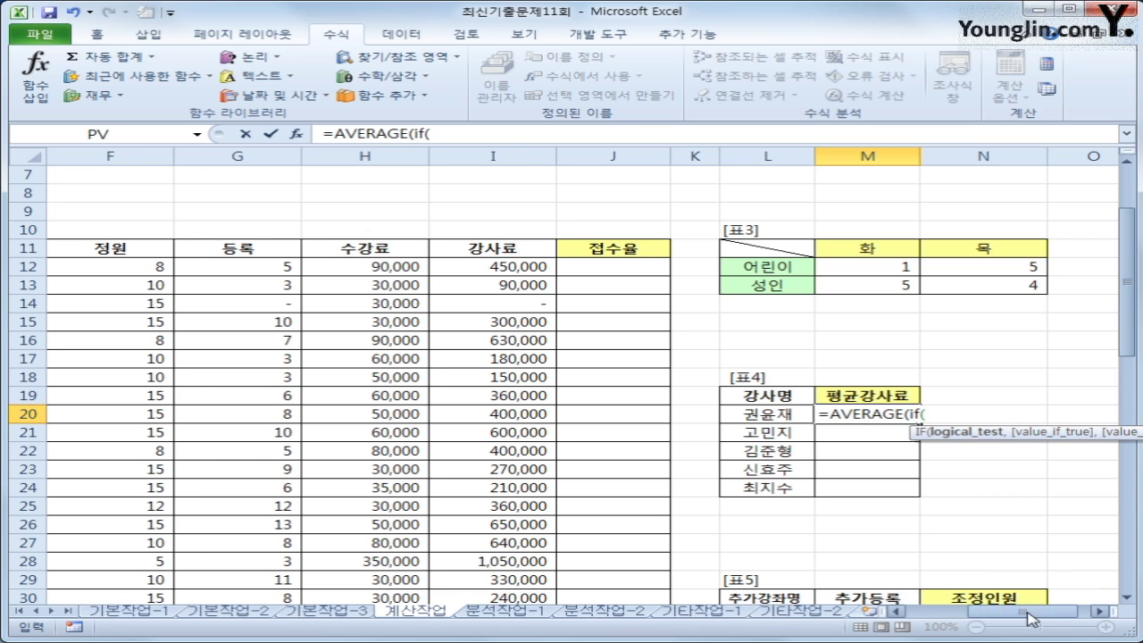
Step: Set the first IF condition of the M20 formula to $D$12:$D$38=L20, matching the 강사명 column of 표2 against the 표4 instructor
drag(1033, 619, 975, 619)
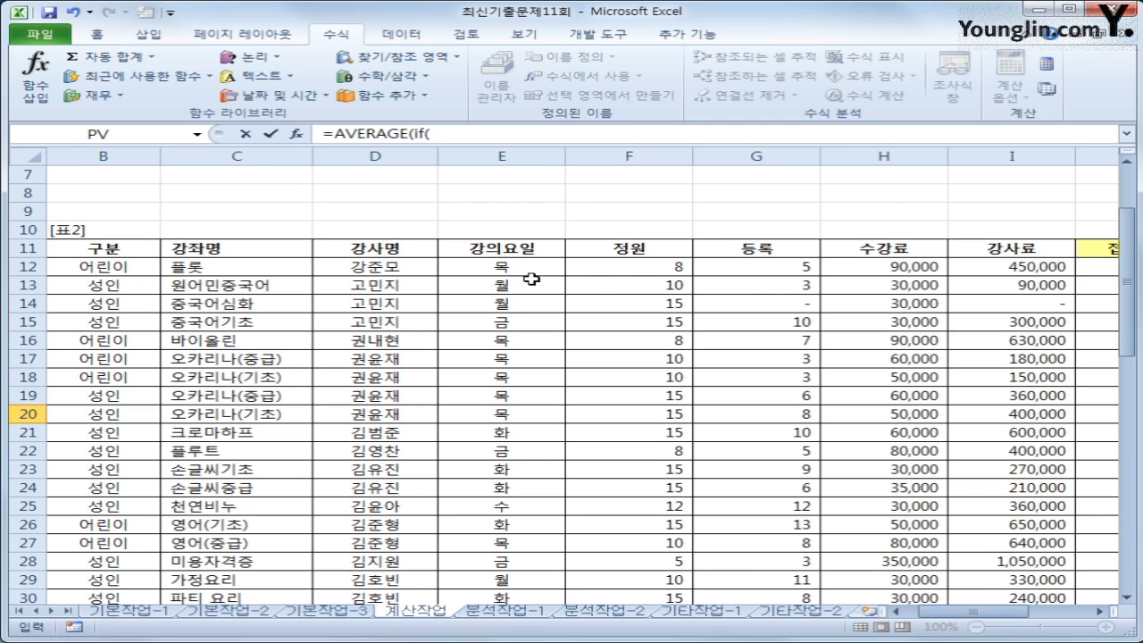
click(421, 270)
drag(420, 270, 395, 578)
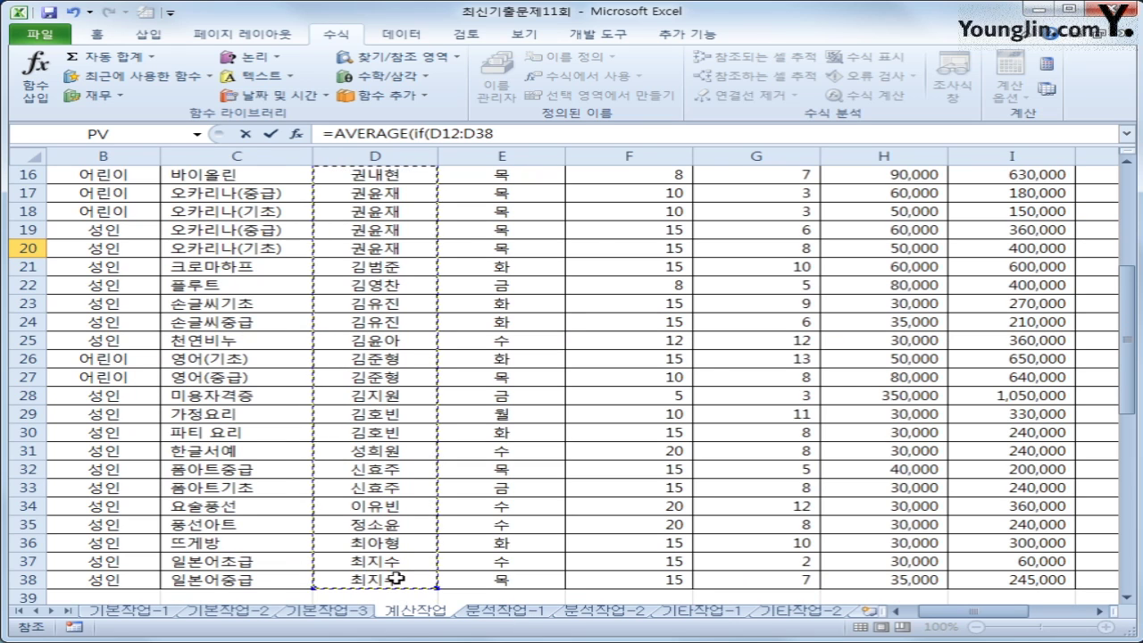
key(F4)
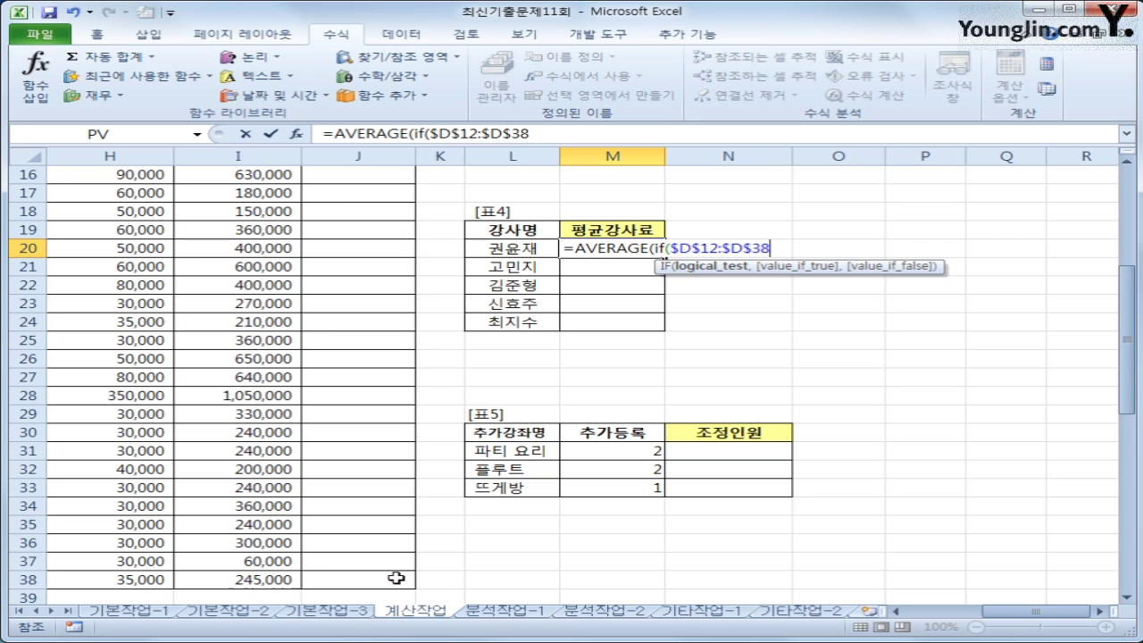
text(=)
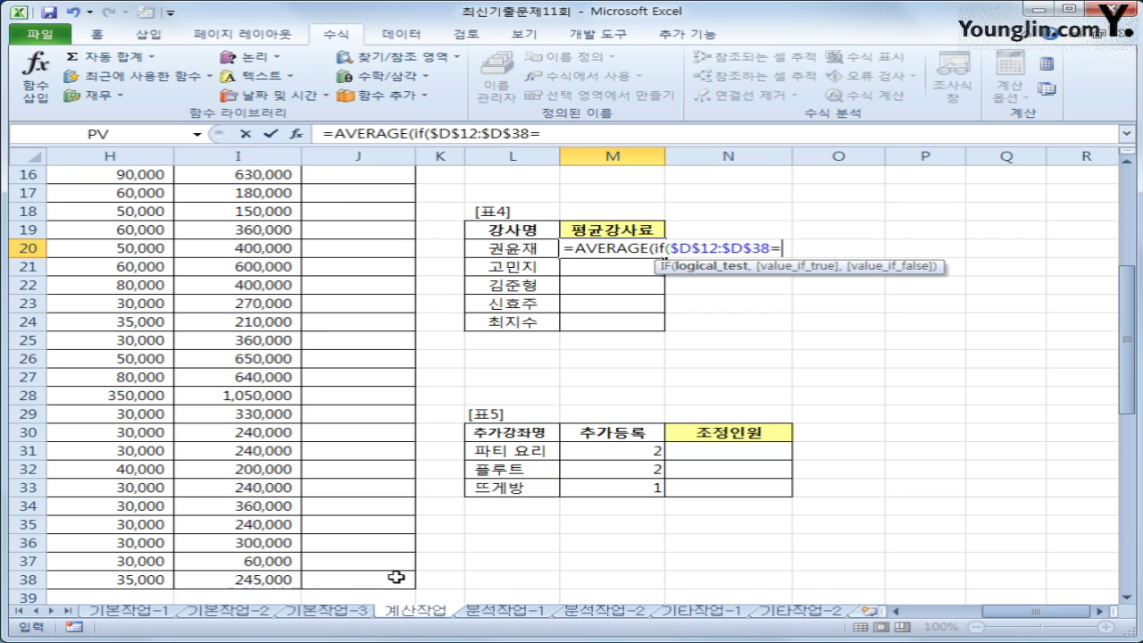
click(507, 248)
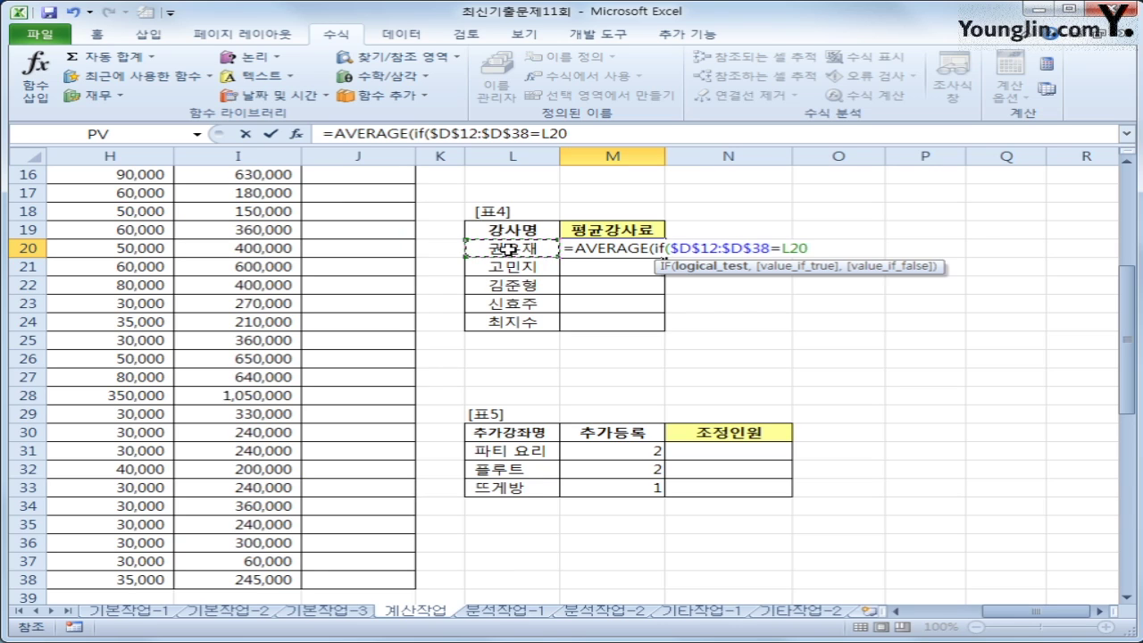
text(,)
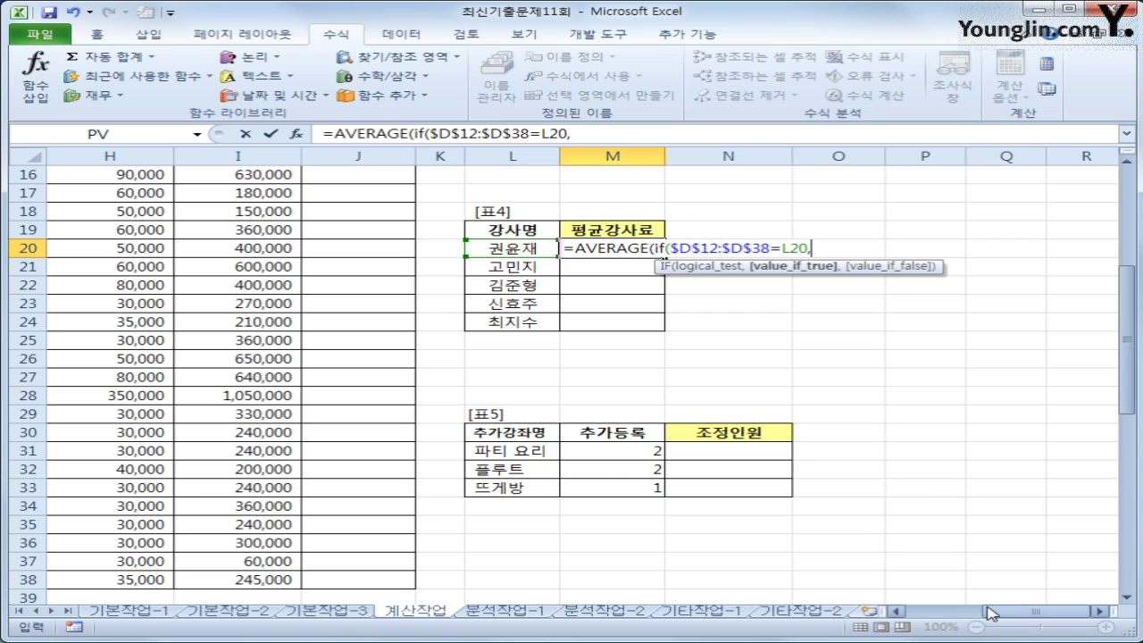
Step: Nest a second IF in the M20 formula with the condition $G$12:$G$38>=5 on the 등록 column
text(if()
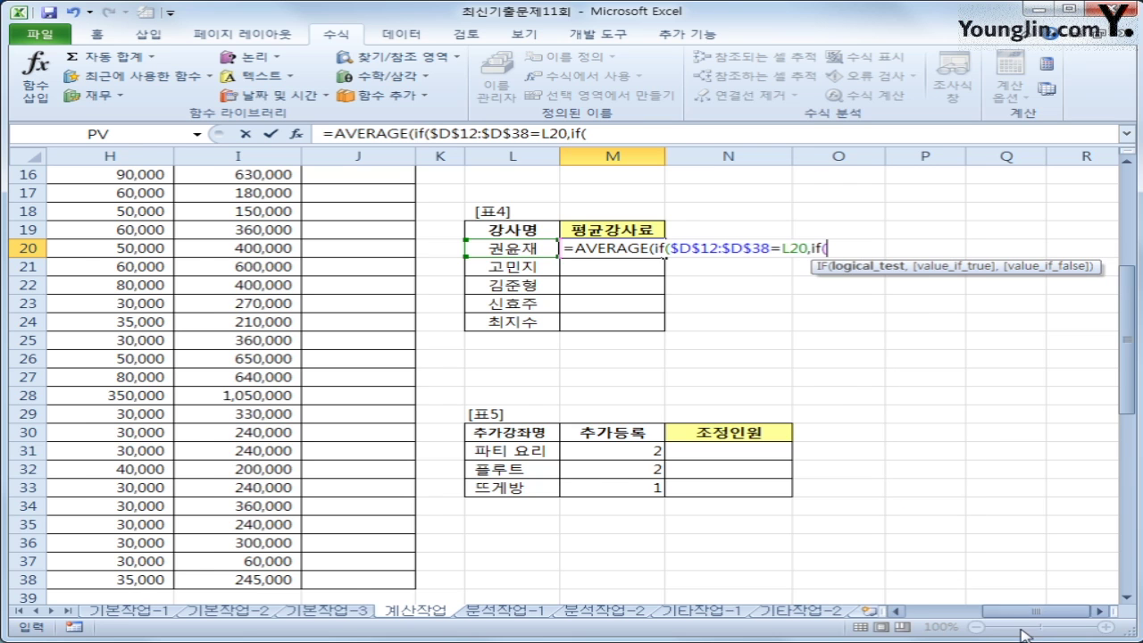
drag(988, 613, 896, 613)
scroll(746, 356, up, 3)
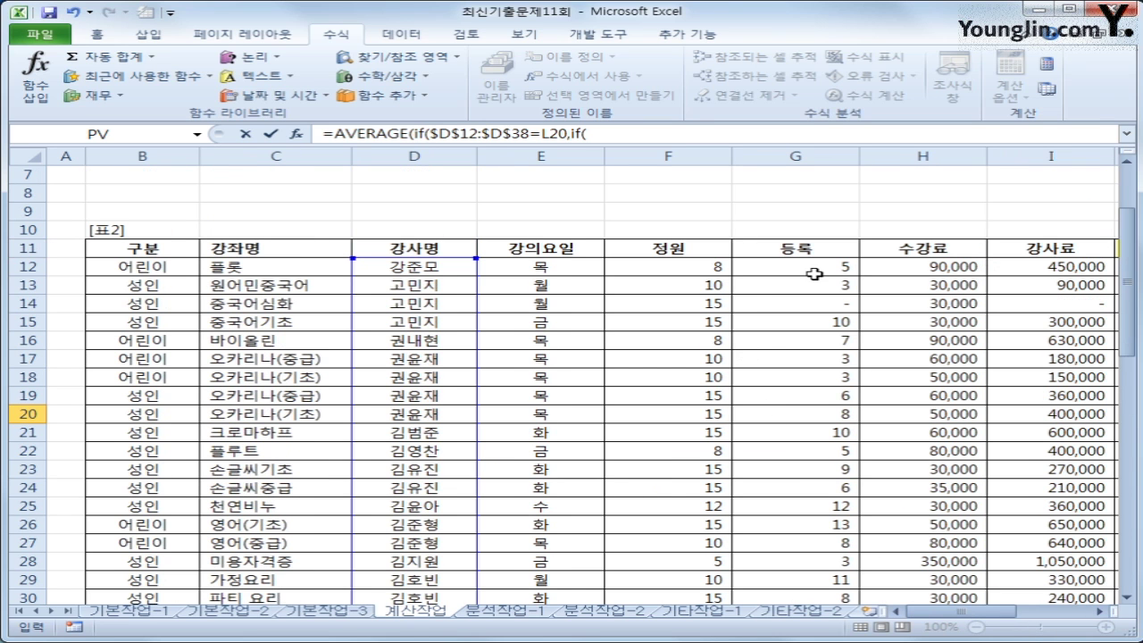
drag(806, 270, 816, 566)
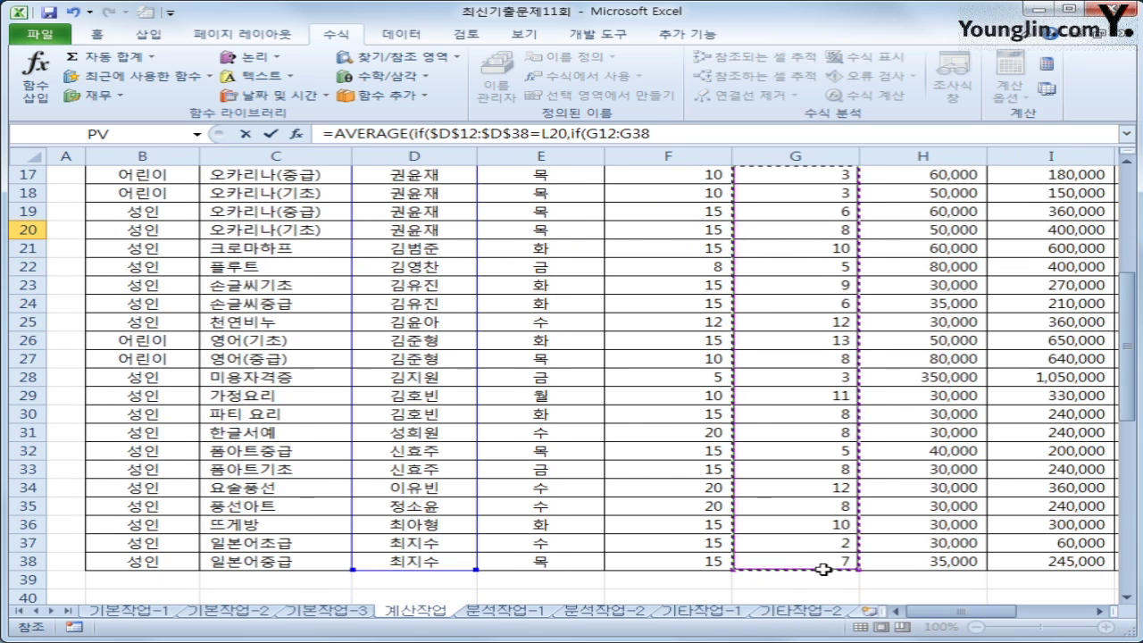
key(F4)
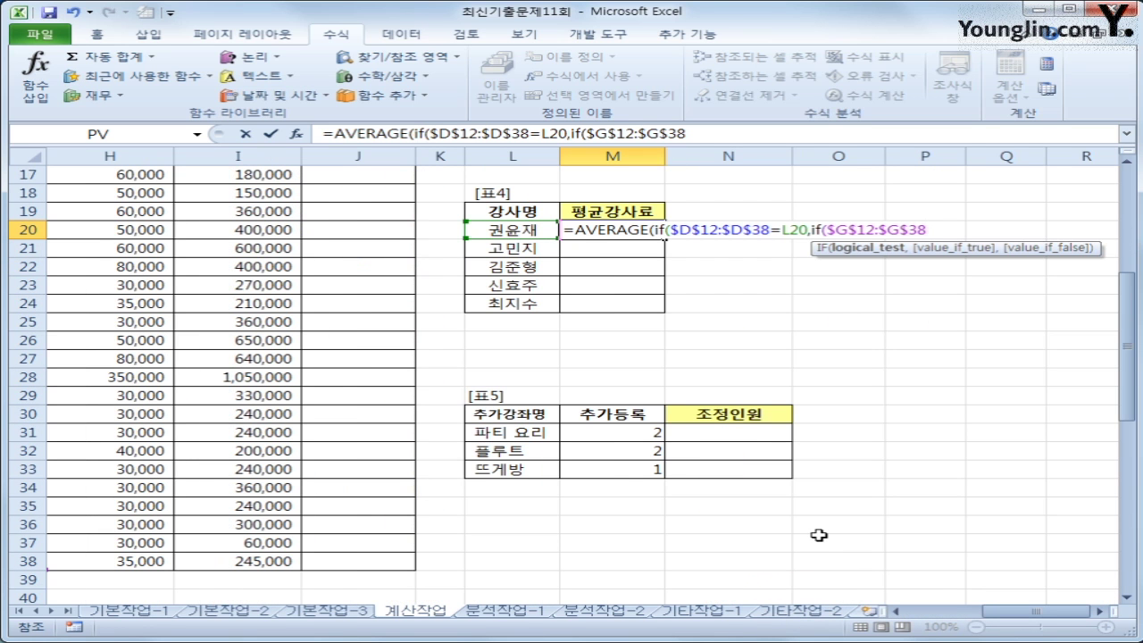
text(=)
text(5)
key(BackSpace)
text(=5)
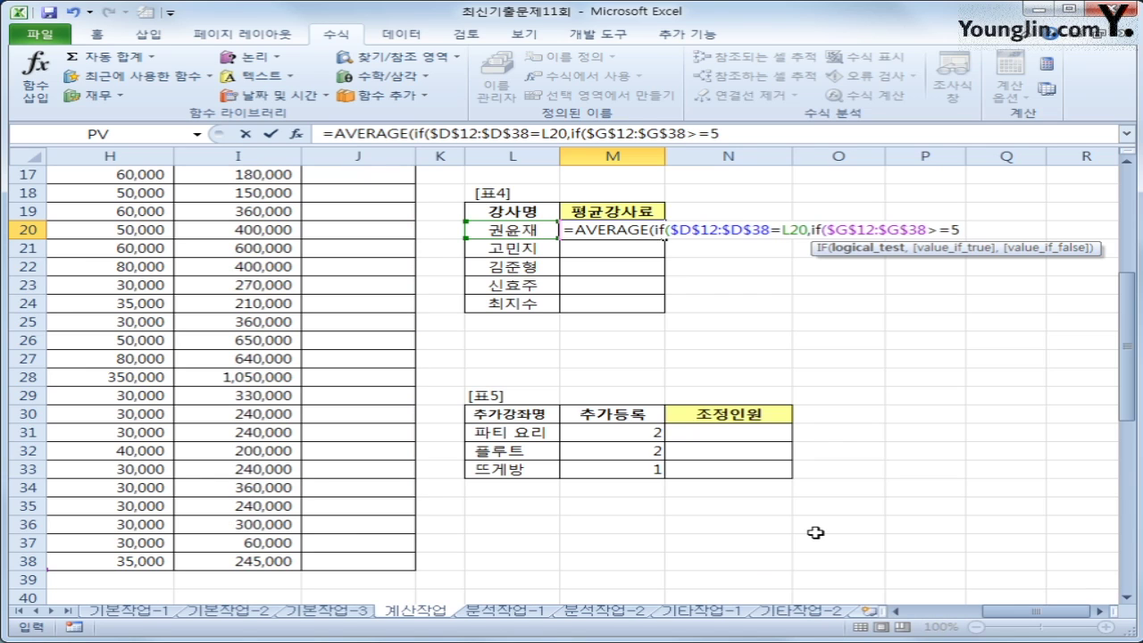
text(,)
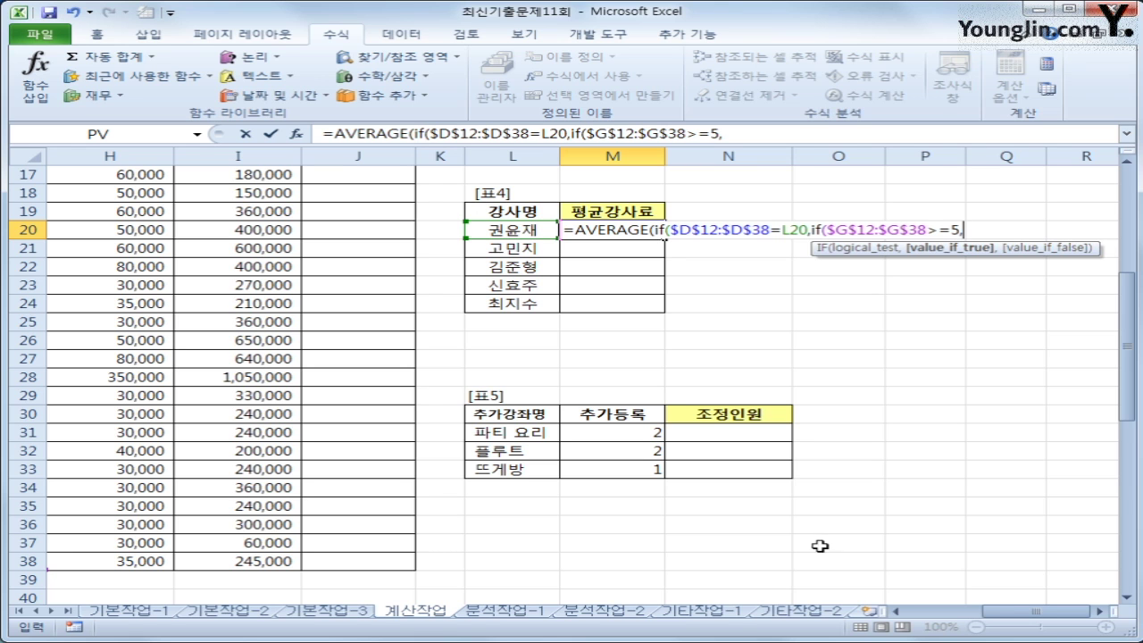
Step: Supply the 강사료 range $I$12:$I$38 of 표2 as the value the nested IF returns when true
scroll(816, 541, left, 3)
scroll(817, 541, up, 3)
scroll(820, 542, up, 1)
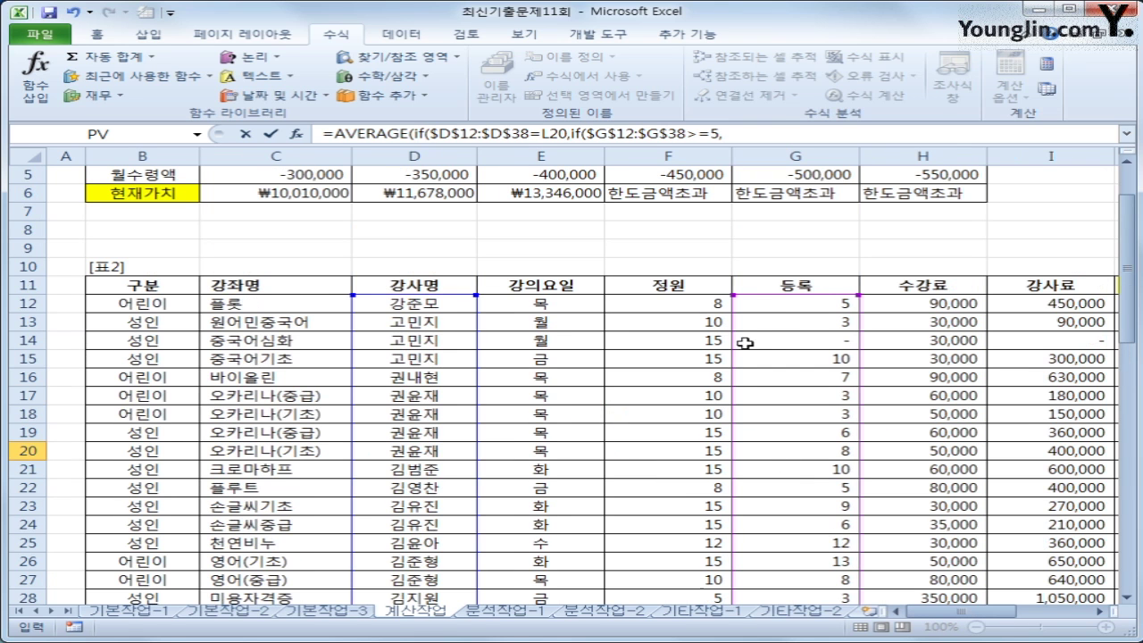
click(1069, 310)
drag(1070, 310, 1040, 630)
drag(1045, 611, 1044, 576)
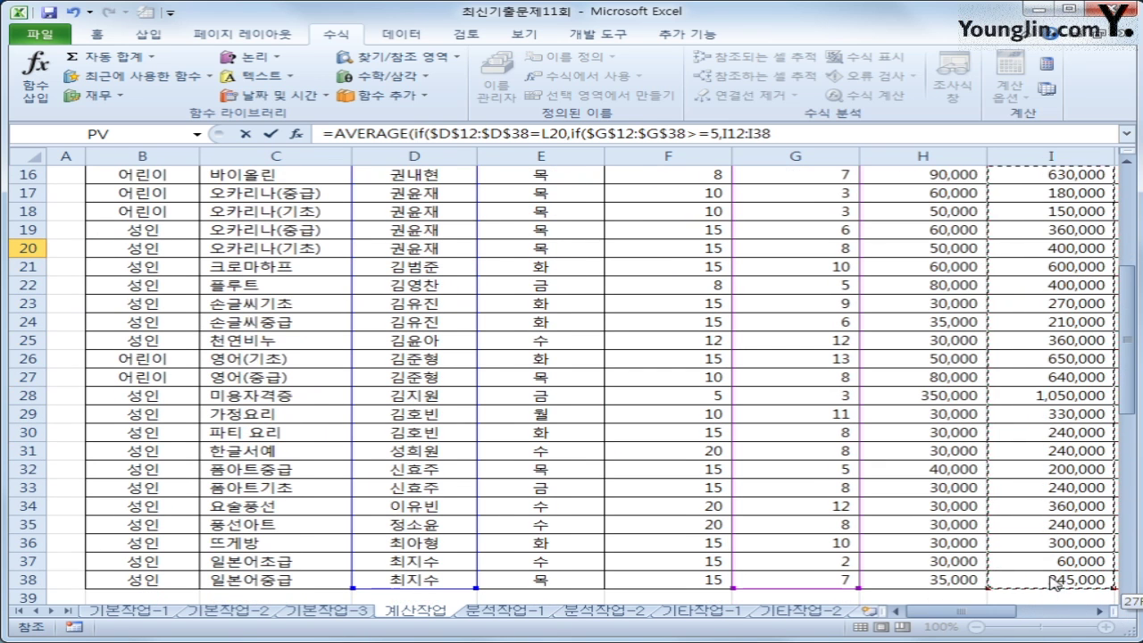
key(F4)
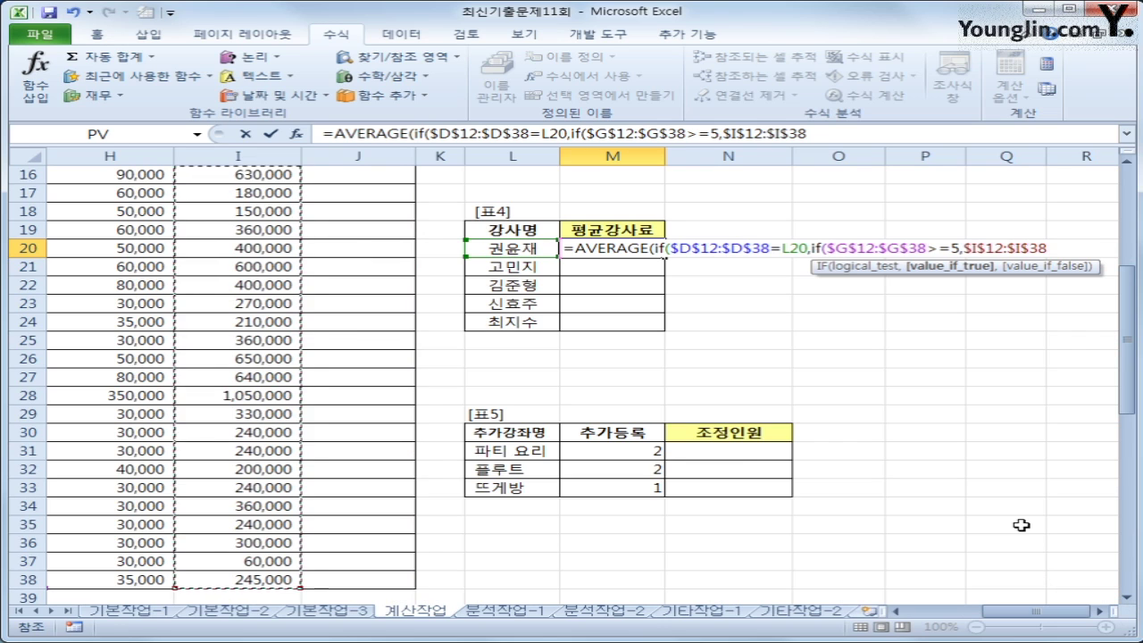
Step: Close all three functions, enter M20 as an array formula and copy it down through M24
text()))
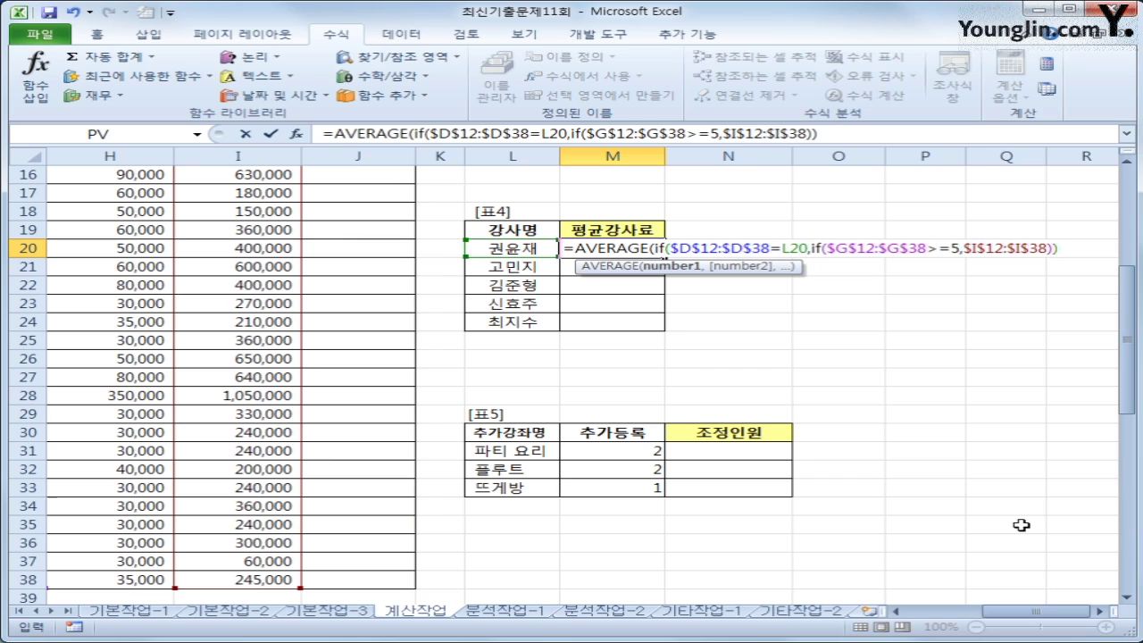
text())
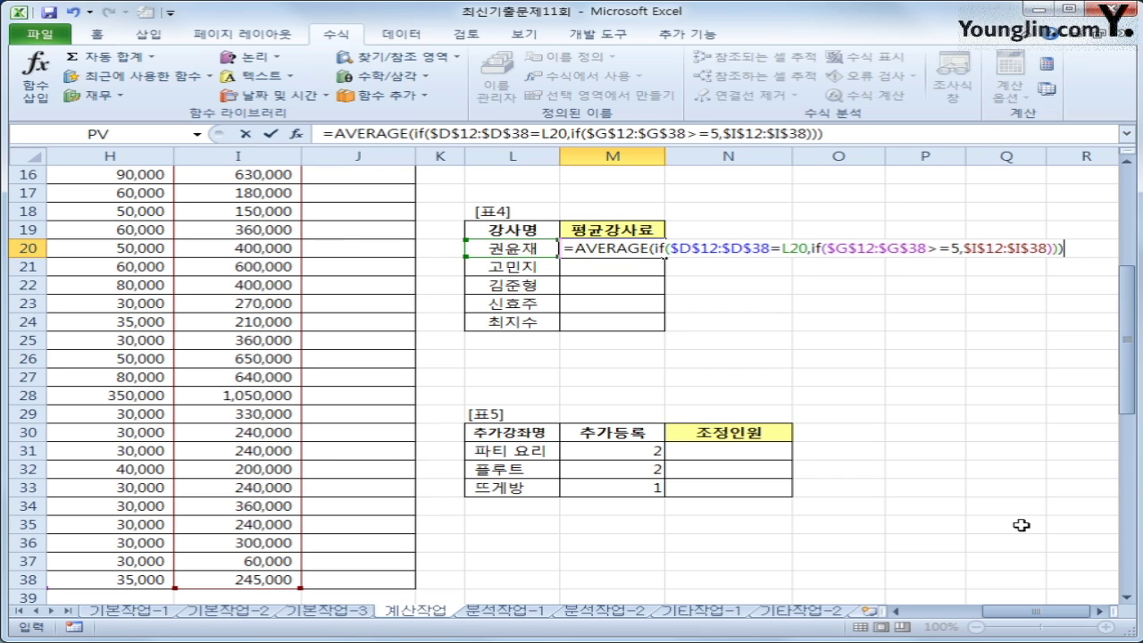
key(ctrl+shift+Return)
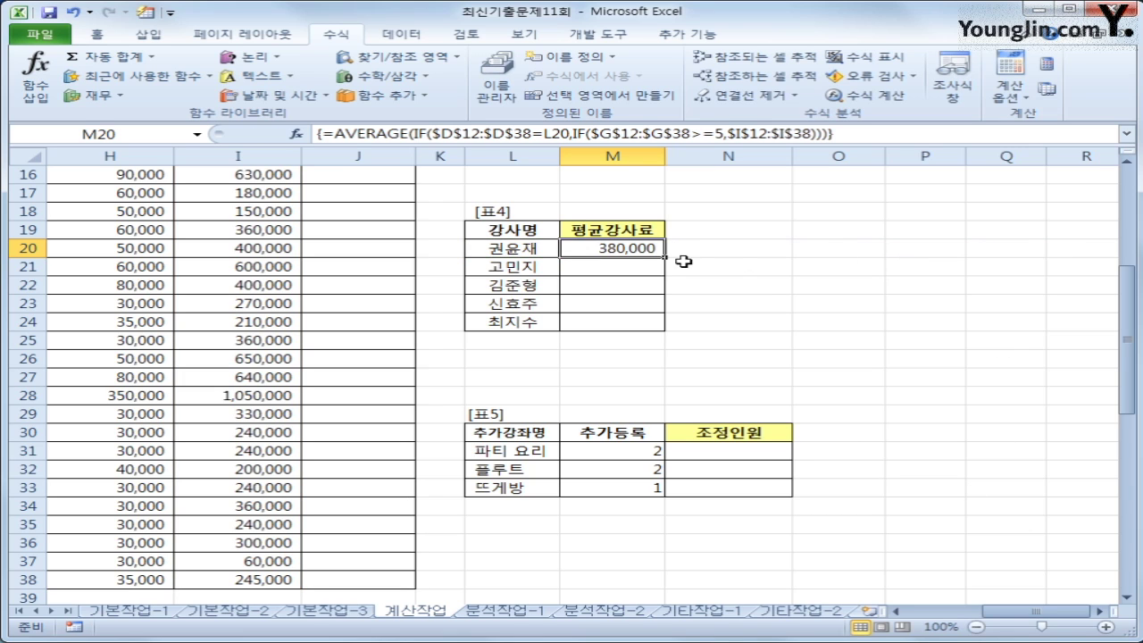
drag(667, 259, 667, 329)
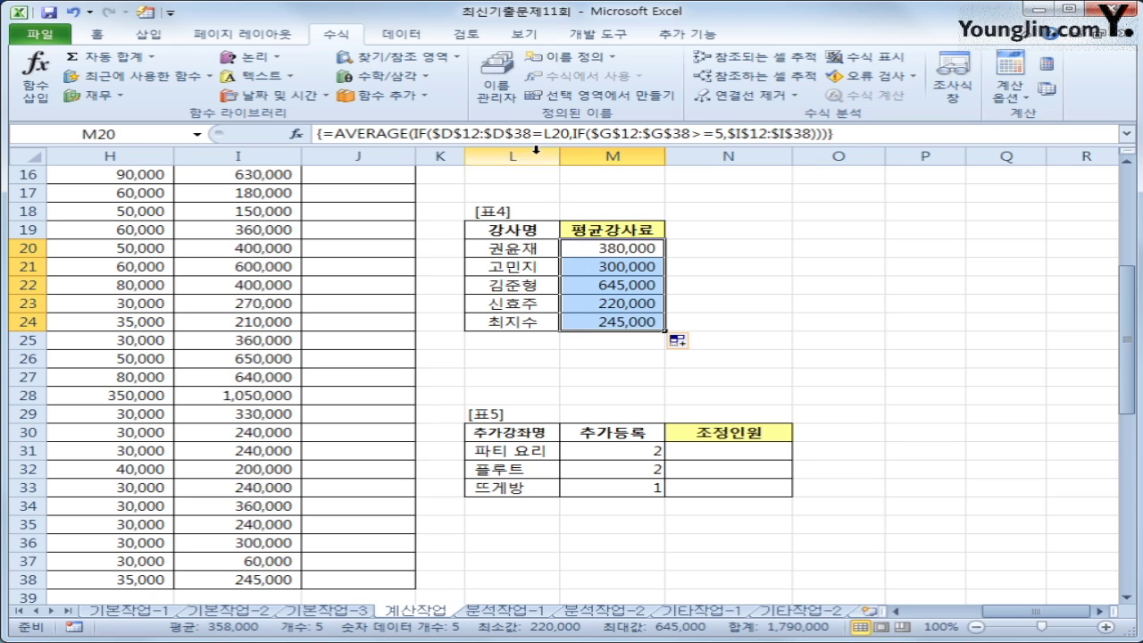
Step: Try rewriting the M20 formula with a single IF, bracketing ($D$12:$D$38=L20) and replacing the nested IF with a * multiplication
click(436, 134)
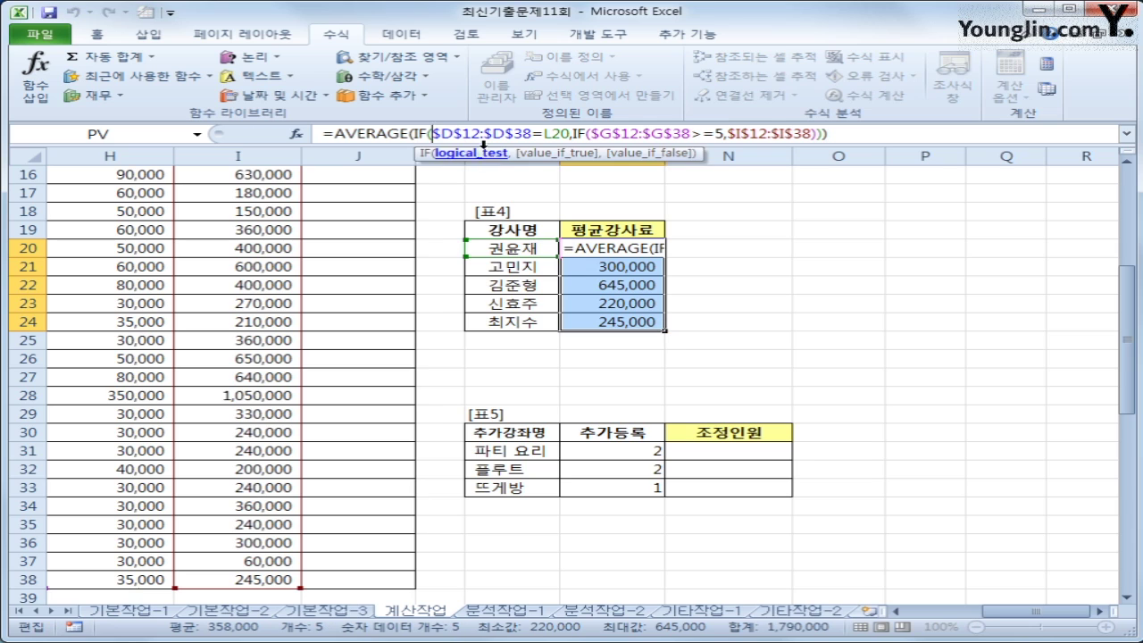
key(ctrl+shift+Return)
click(432, 134)
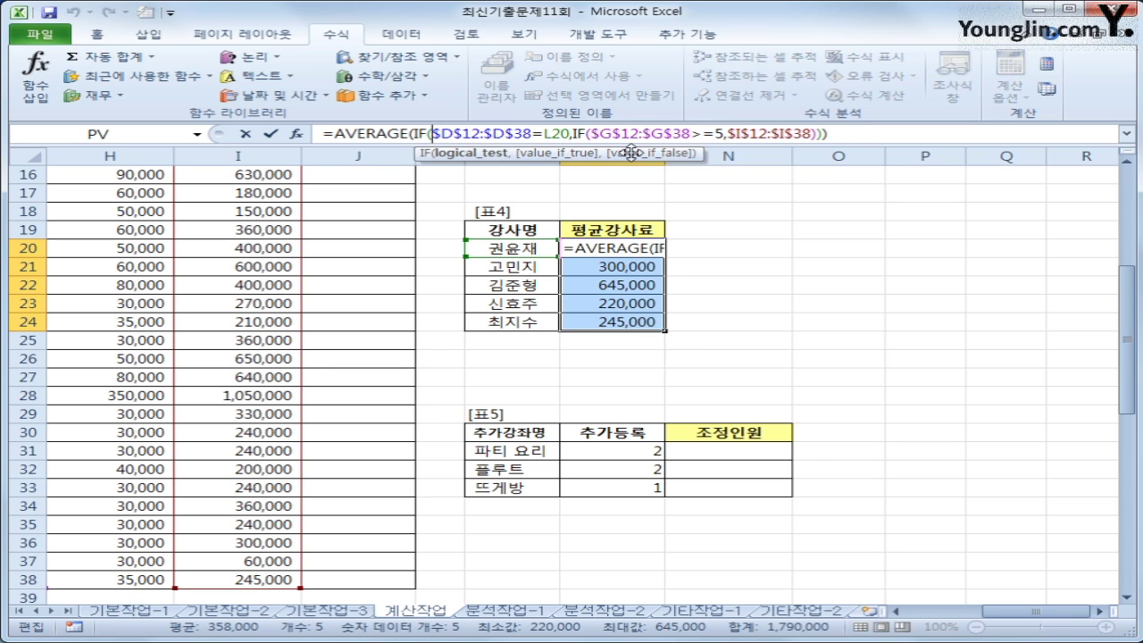
text(()
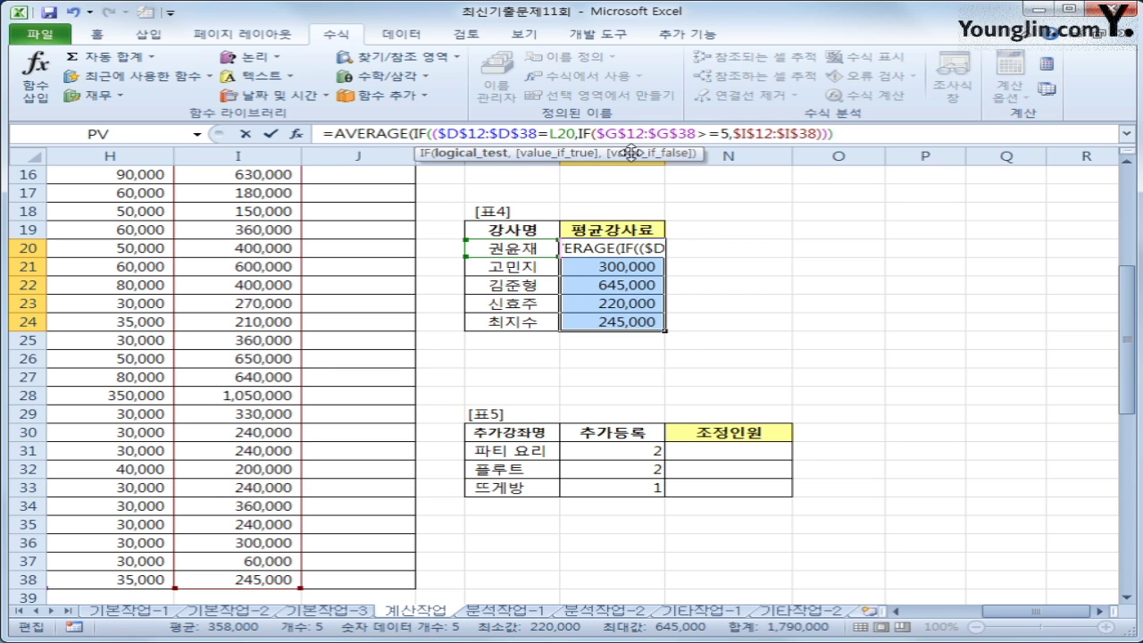
click(577, 134)
text())
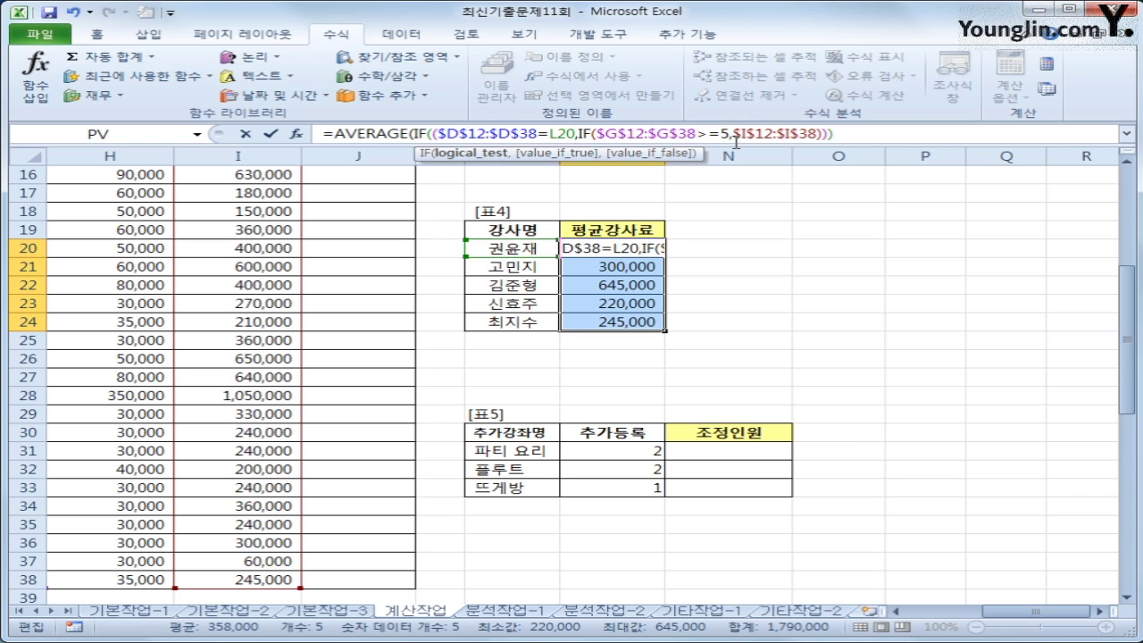
key(Delete)
text(*)
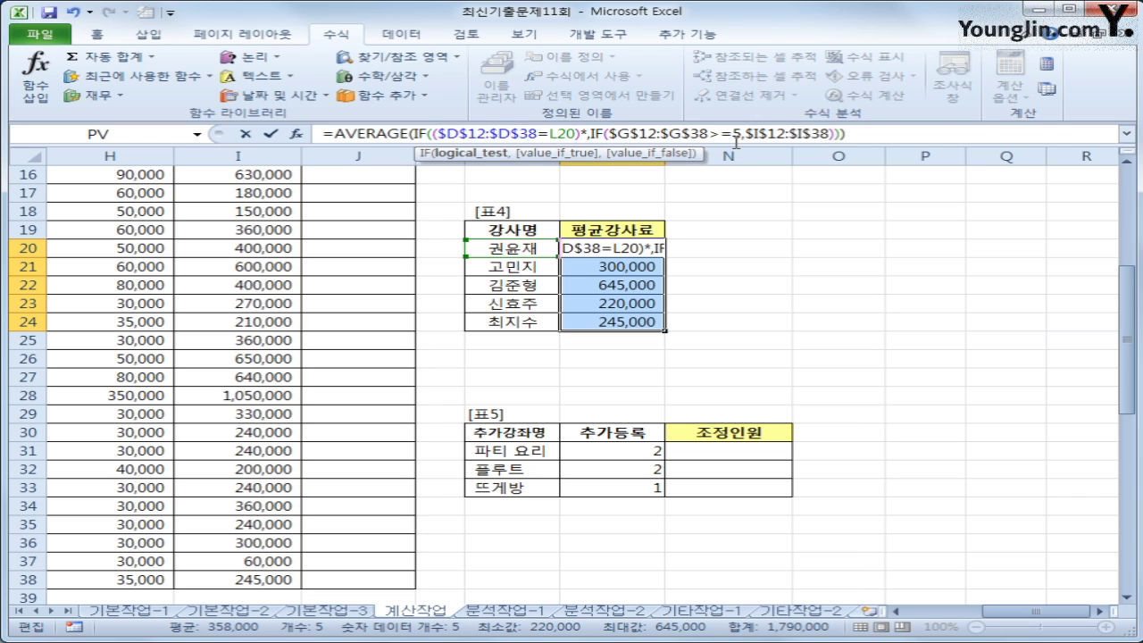
key(Delete)
key(Delete)
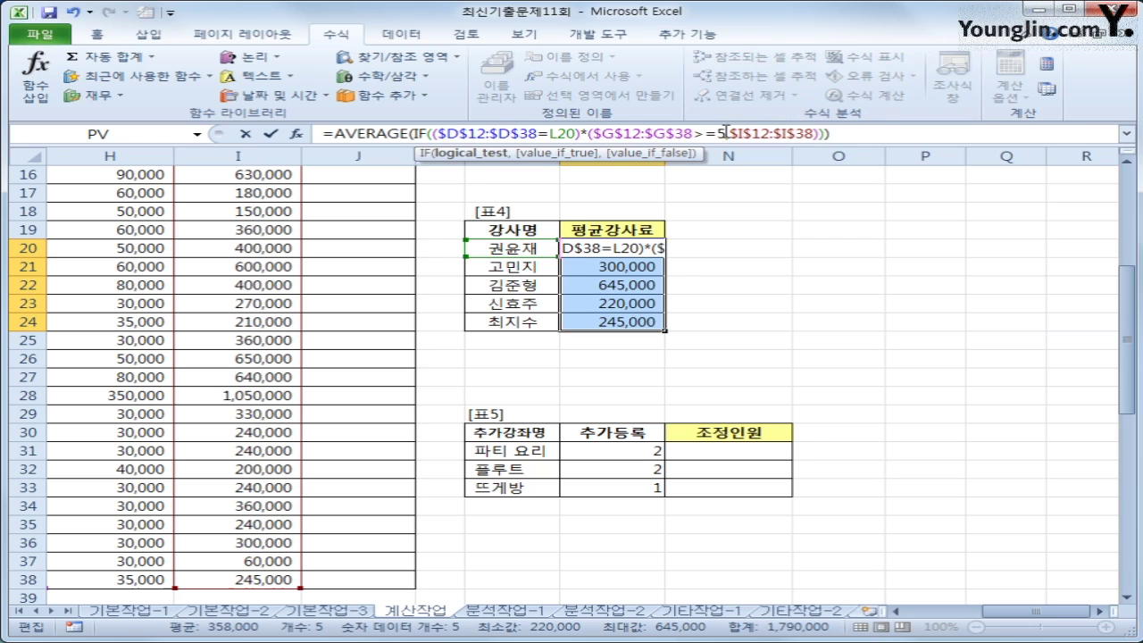
Step: Try completing the single-IF version as =AVERAGE(IF(($D$12:$D$38=L20)*($G$12:$G$38>=5),$I$12:$I$38)), then leave M20 with its nested-IF formula
click(727, 134)
text(),)
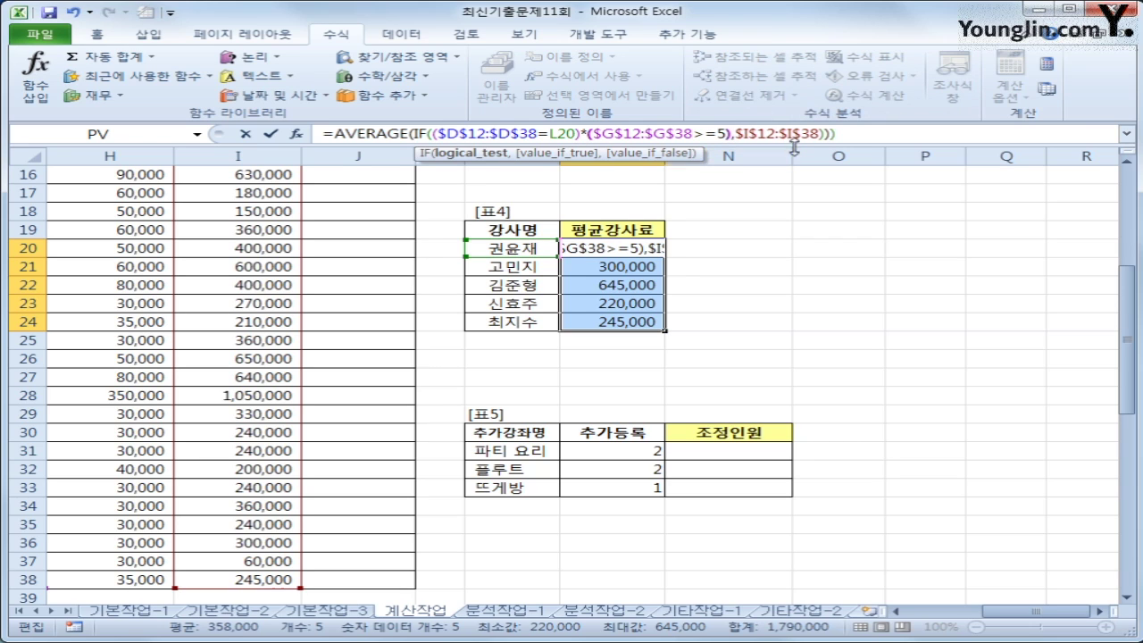
click(874, 133)
text())
key(BackSpace)
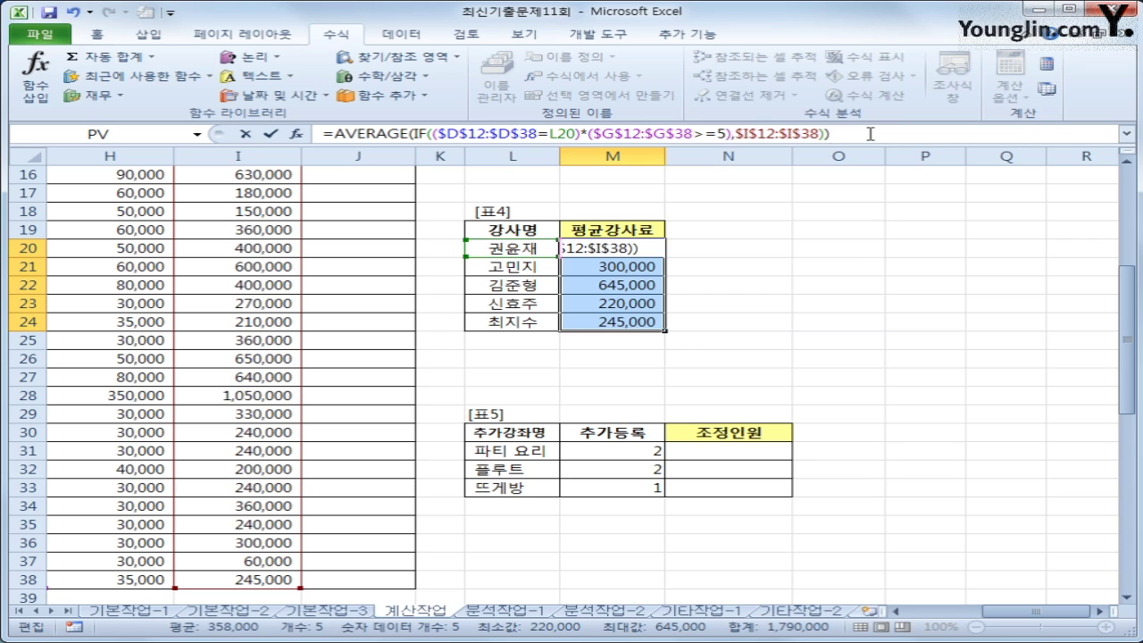
key(ctrl+shift+Return)
click(647, 247)
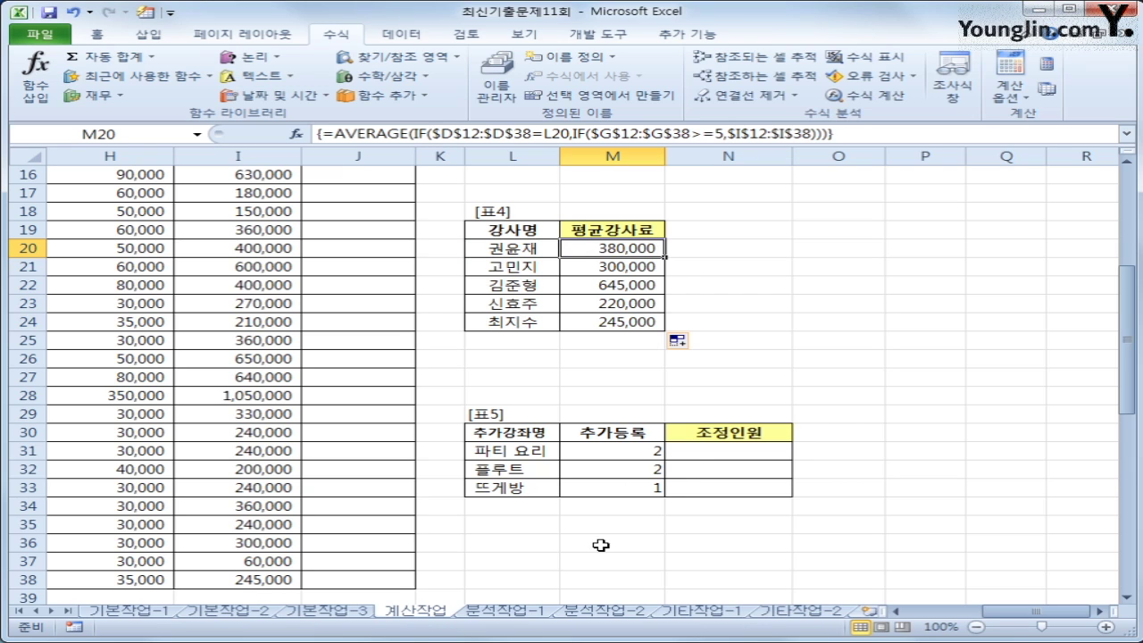
Step: Begin a formula in N31, the first 조정인원 cell of 표5
click(701, 457)
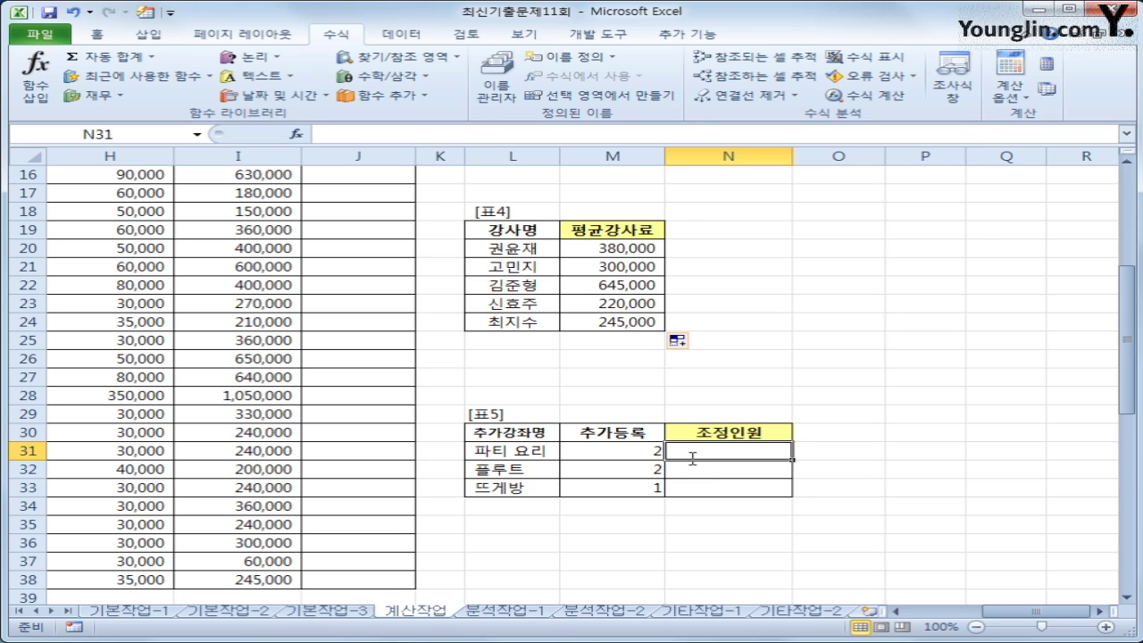
text(=)
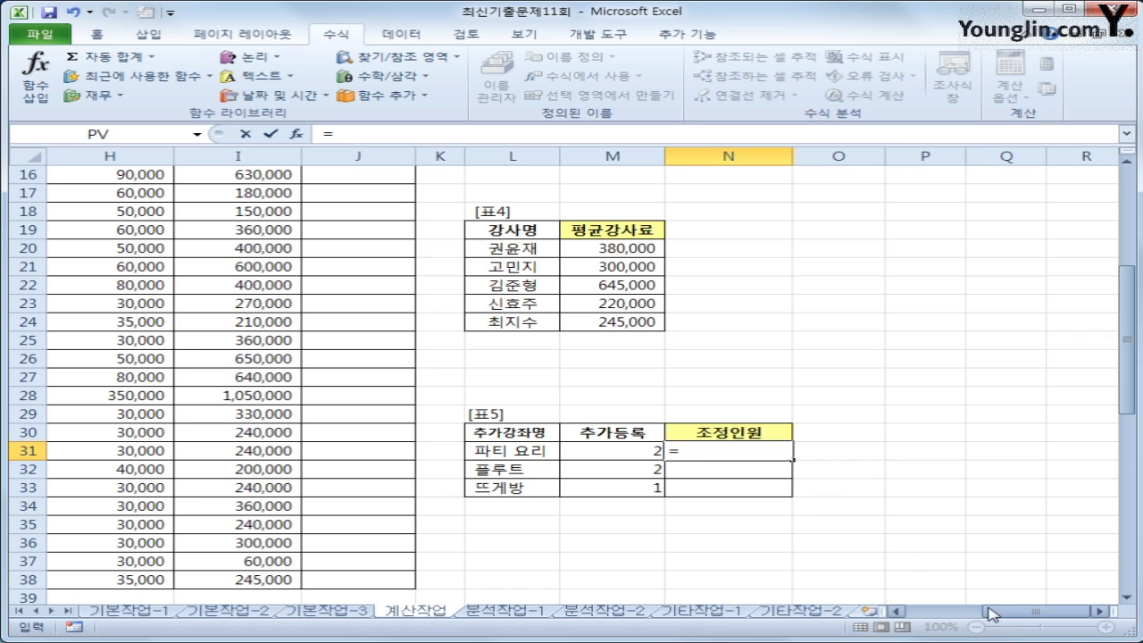
drag(988, 613, 1007, 618)
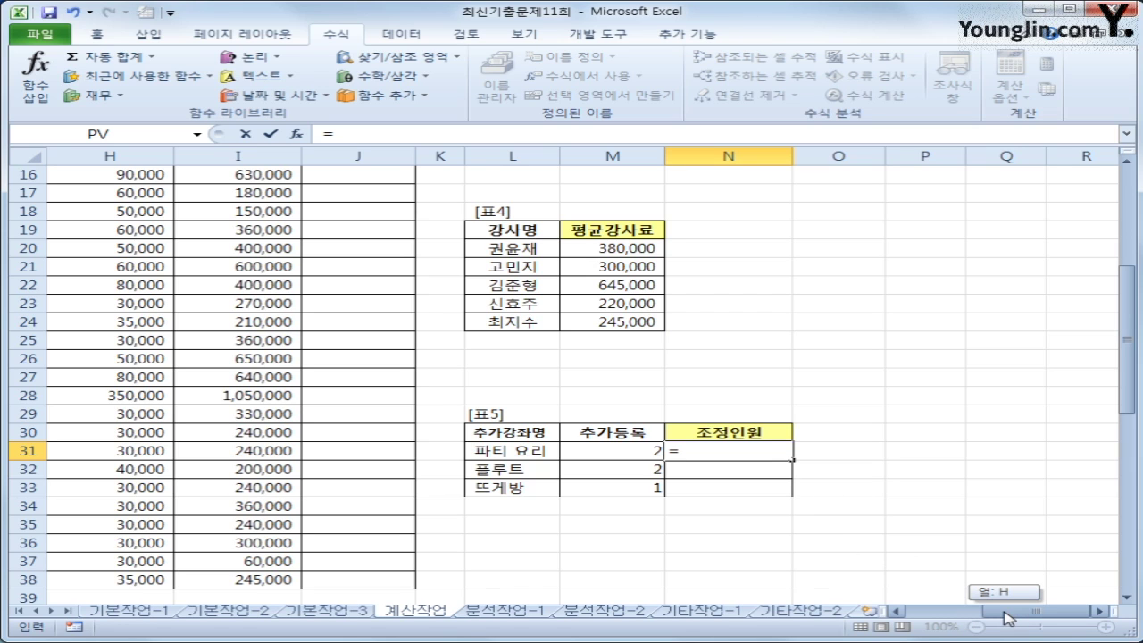
drag(1007, 618, 1009, 616)
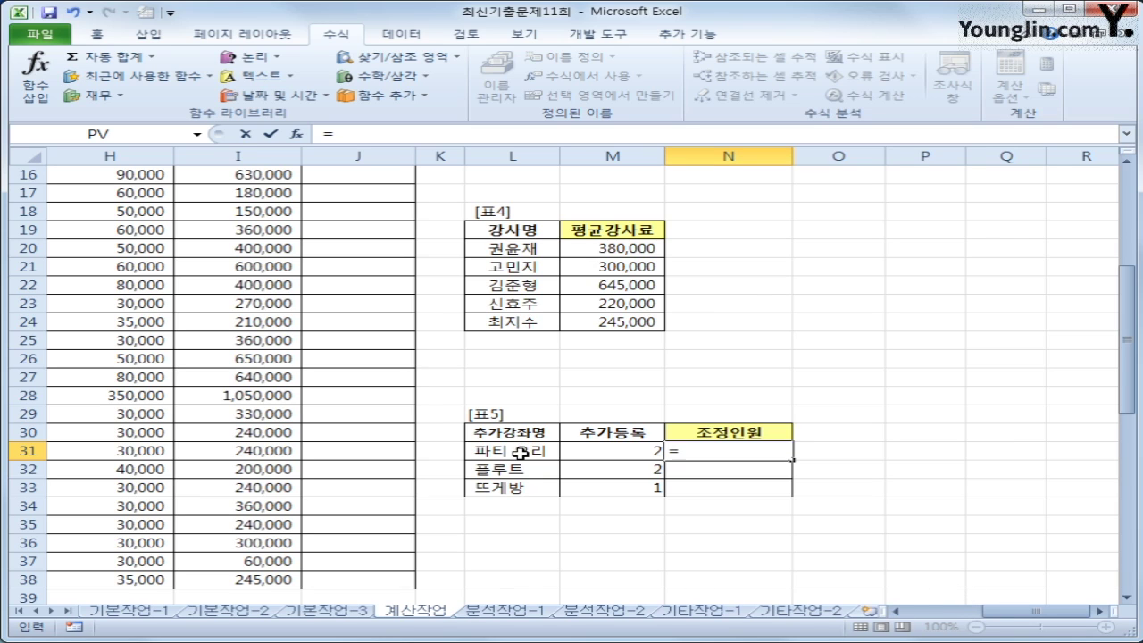
drag(1023, 616, 968, 616)
scroll(754, 527, up, 4)
click(651, 324)
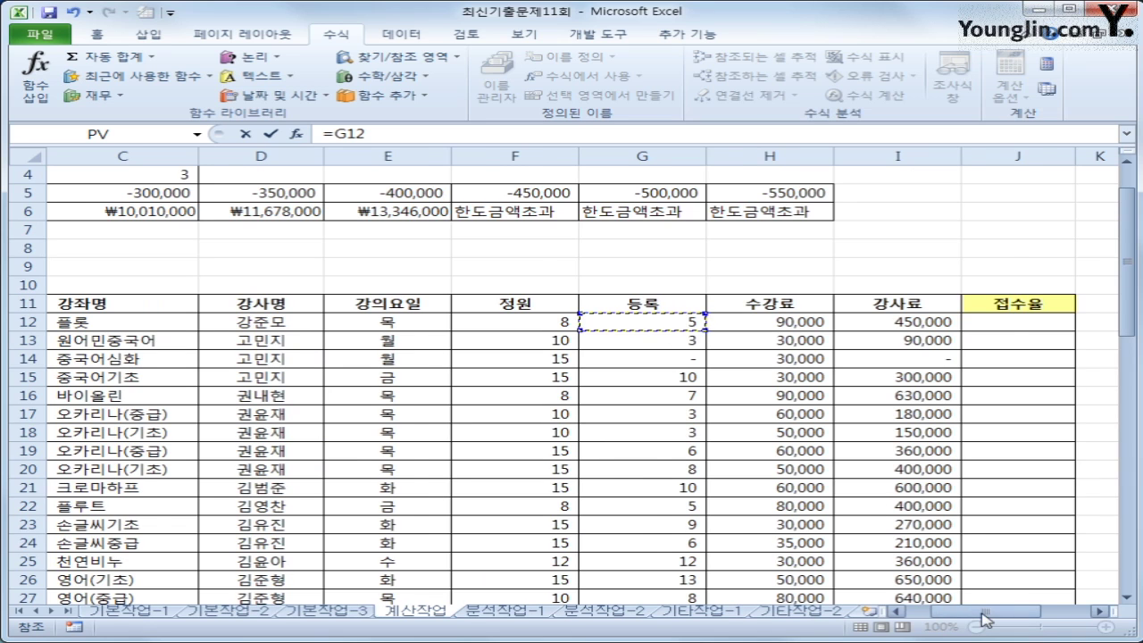
drag(986, 610, 1018, 611)
scroll(970, 570, down, 4)
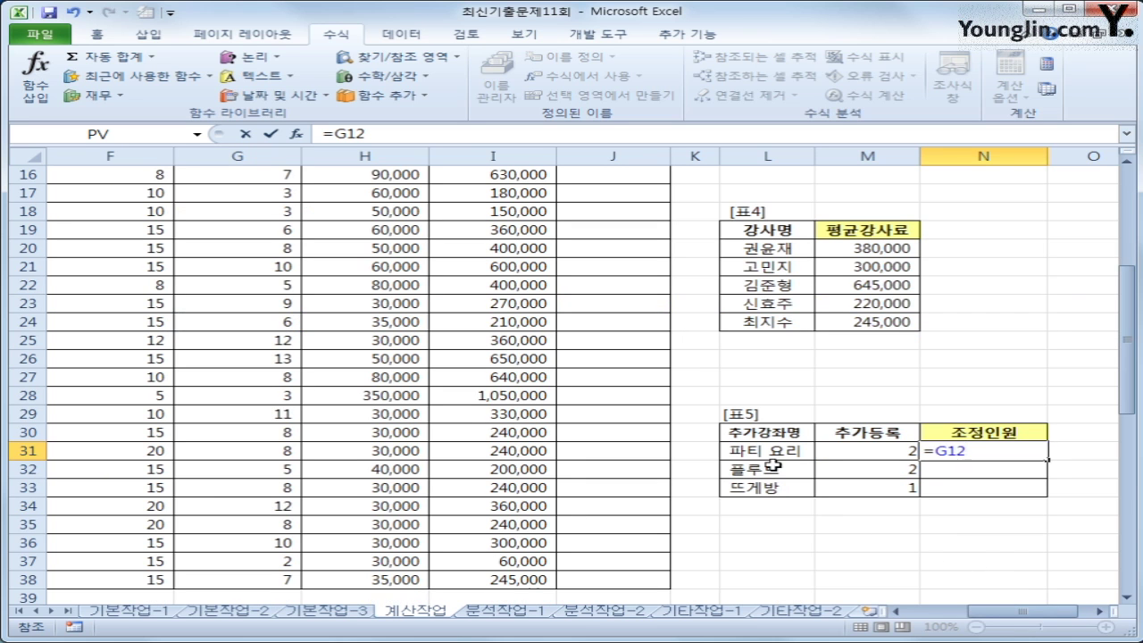
mouse_move(995, 620)
mouse_down()
mouse_move(957, 617)
mouse_move(1008, 618)
mouse_up()
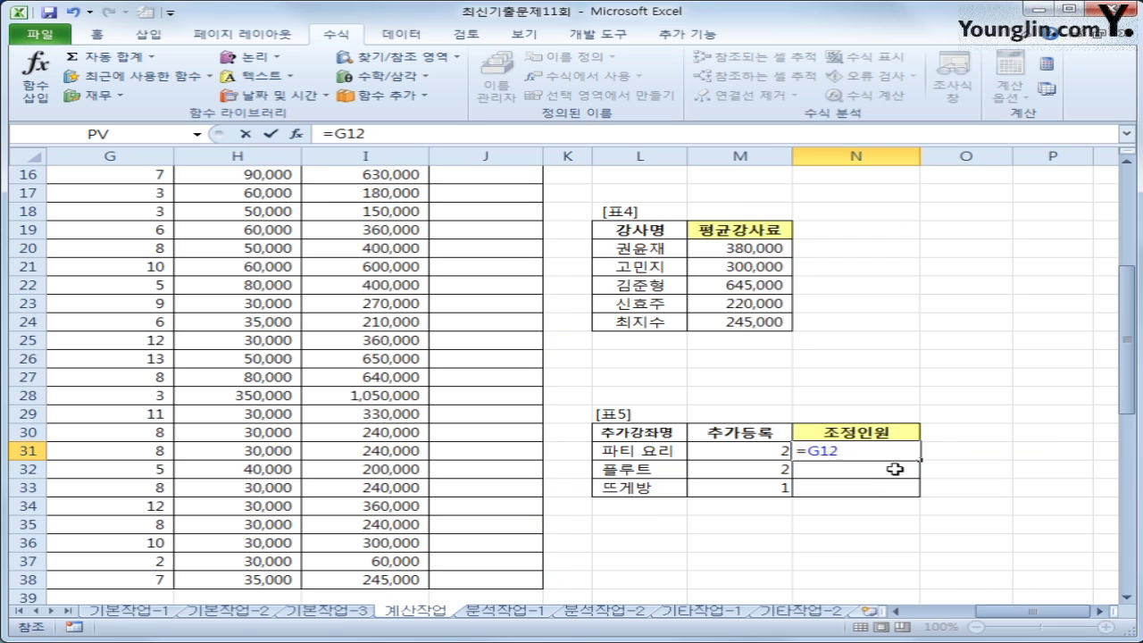
key(BackSpace)
key(BackSpace)
key(BackSpace)
Step: Start an INDEX function in N31 with the 등록 range $G$12:$G$38 of 표2 as its absolute array
text(inde)
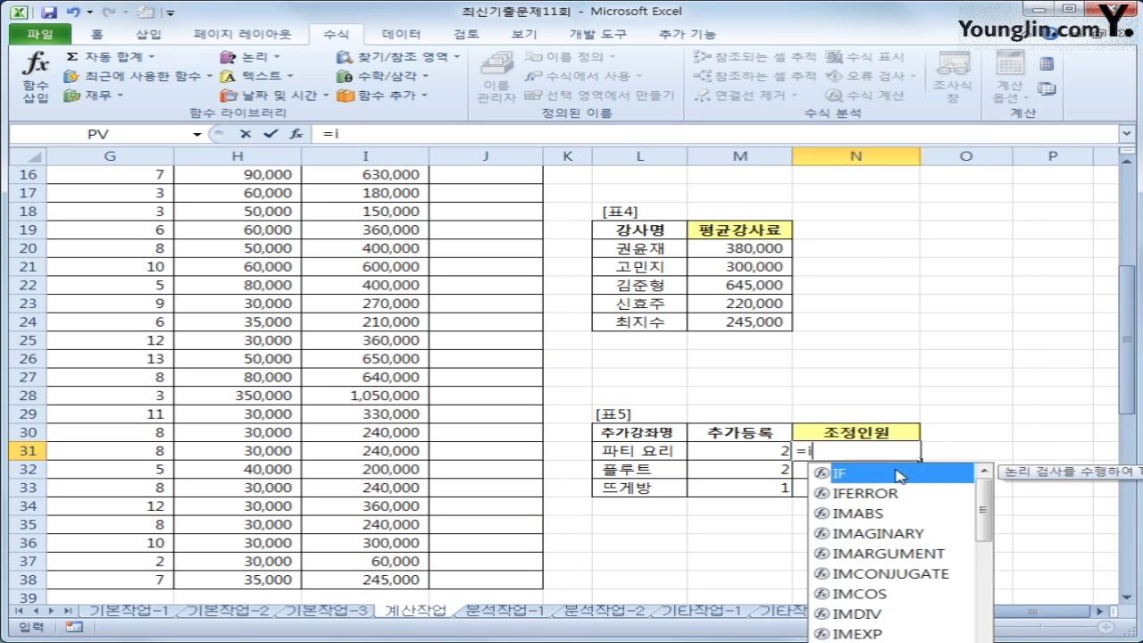
double_click(898, 475)
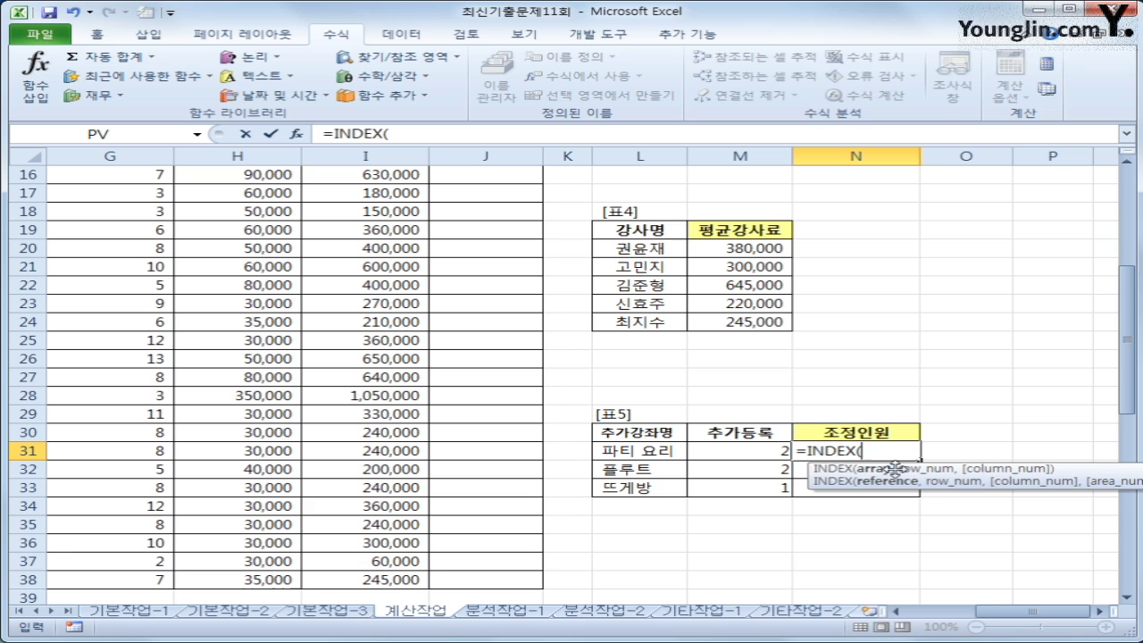
drag(1026, 610, 978, 610)
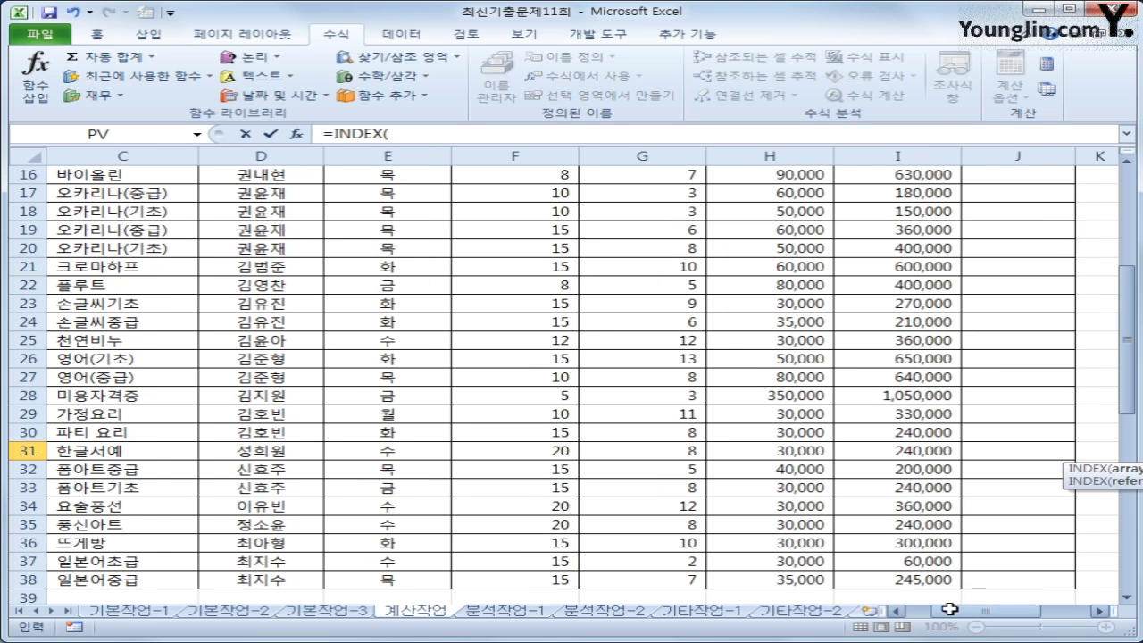
scroll(568, 318, up, 3)
drag(633, 265, 643, 563)
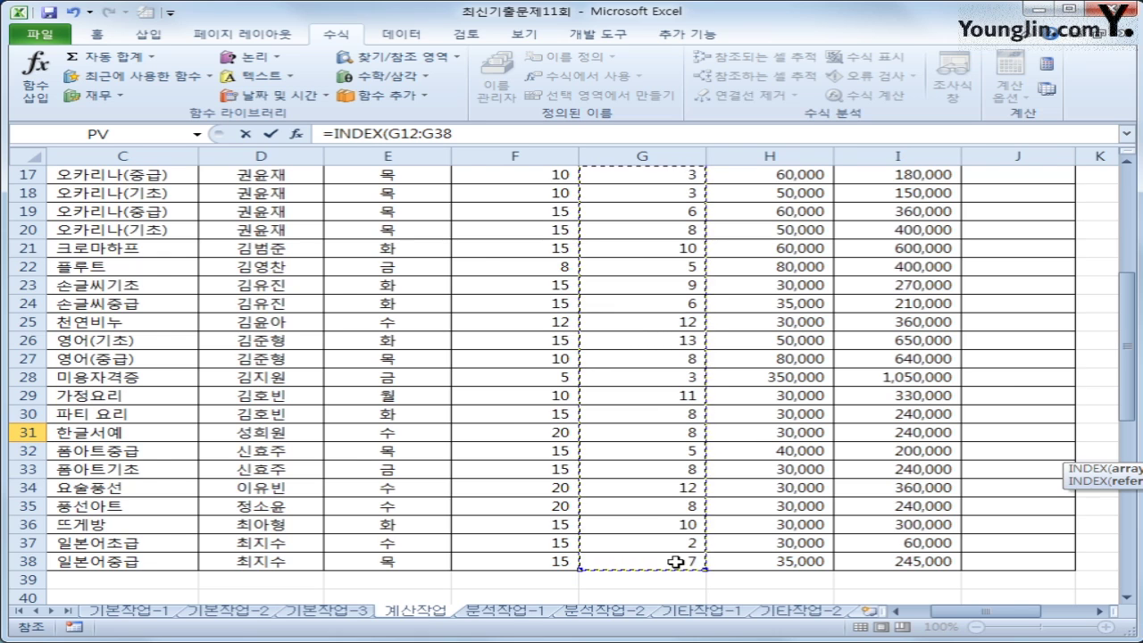
key(F4)
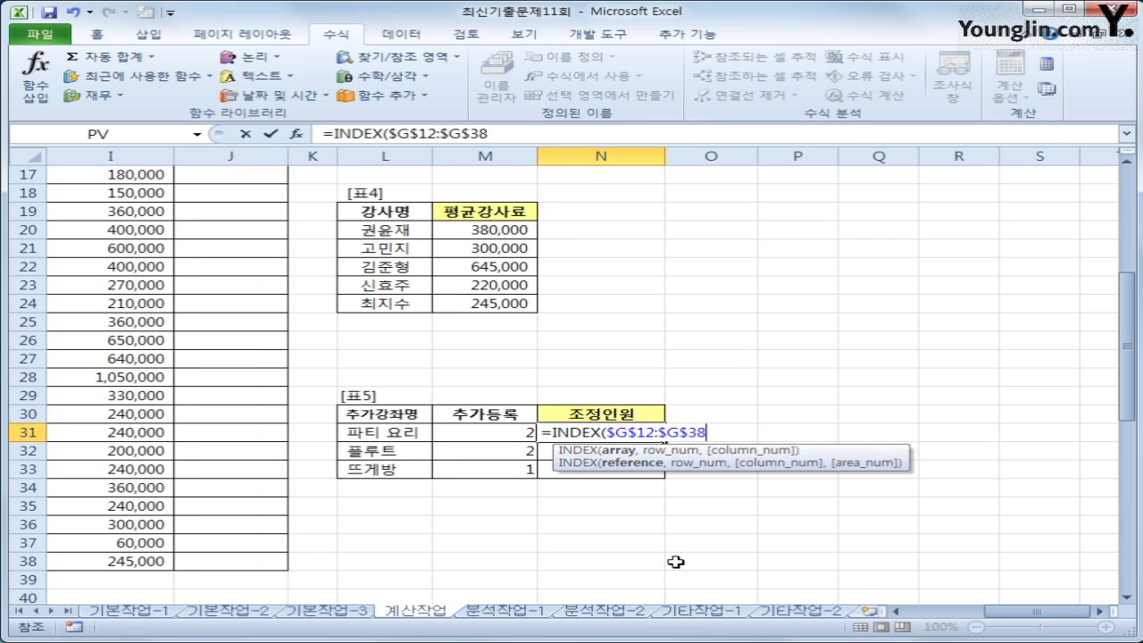
text(,)
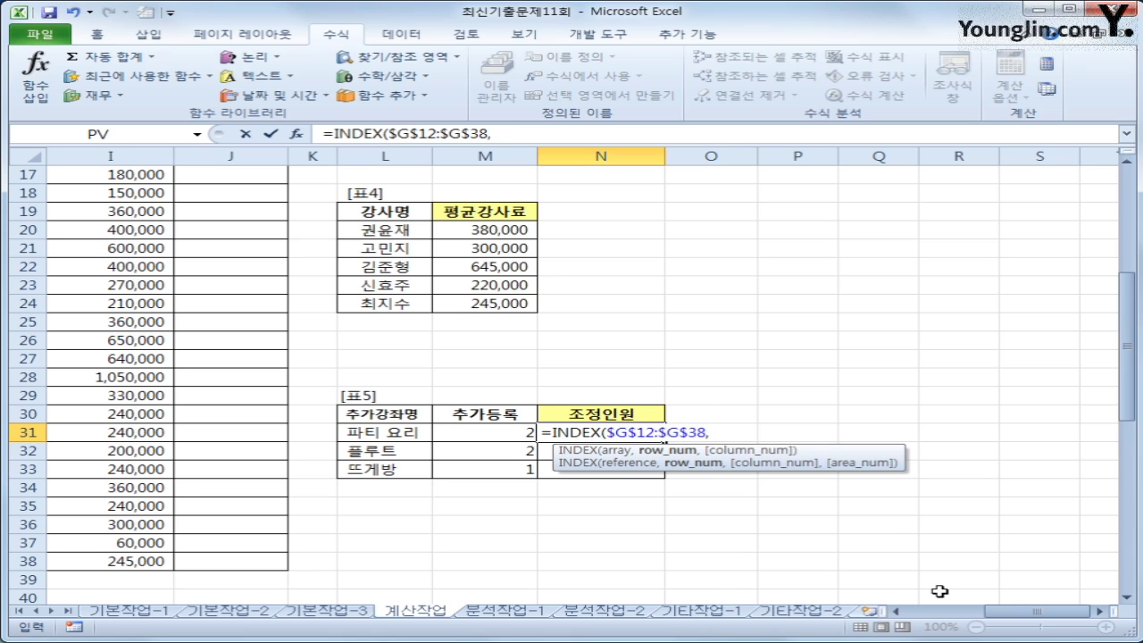
Step: Nest a MATCH function as the INDEX row number, with the course name in L31 as its lookup value
text(ma)
key(Tab)
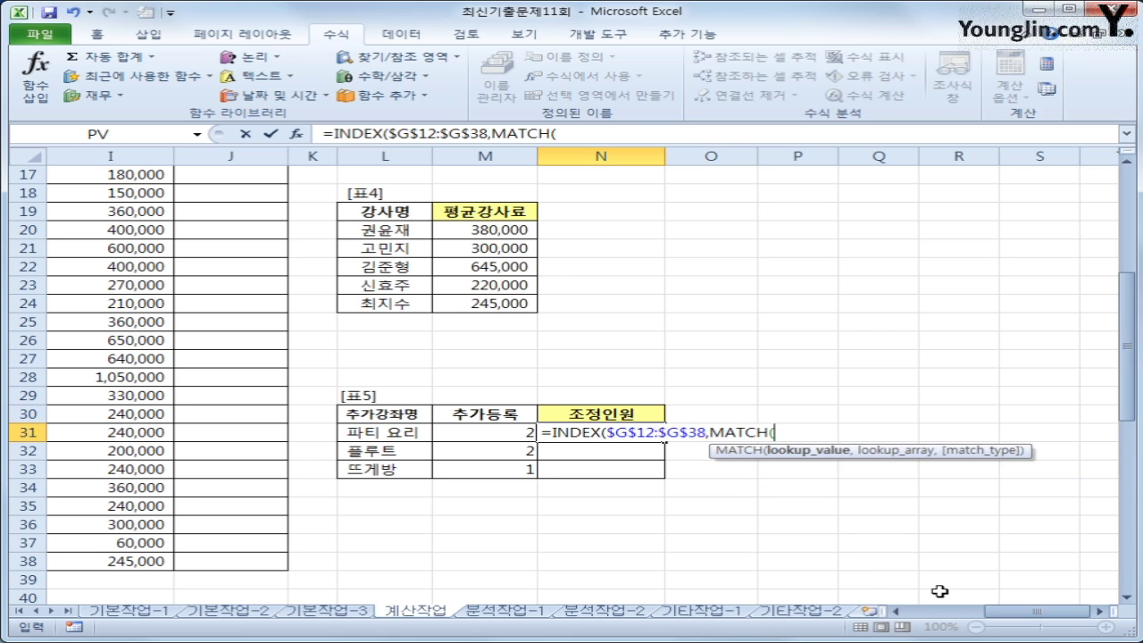
click(415, 435)
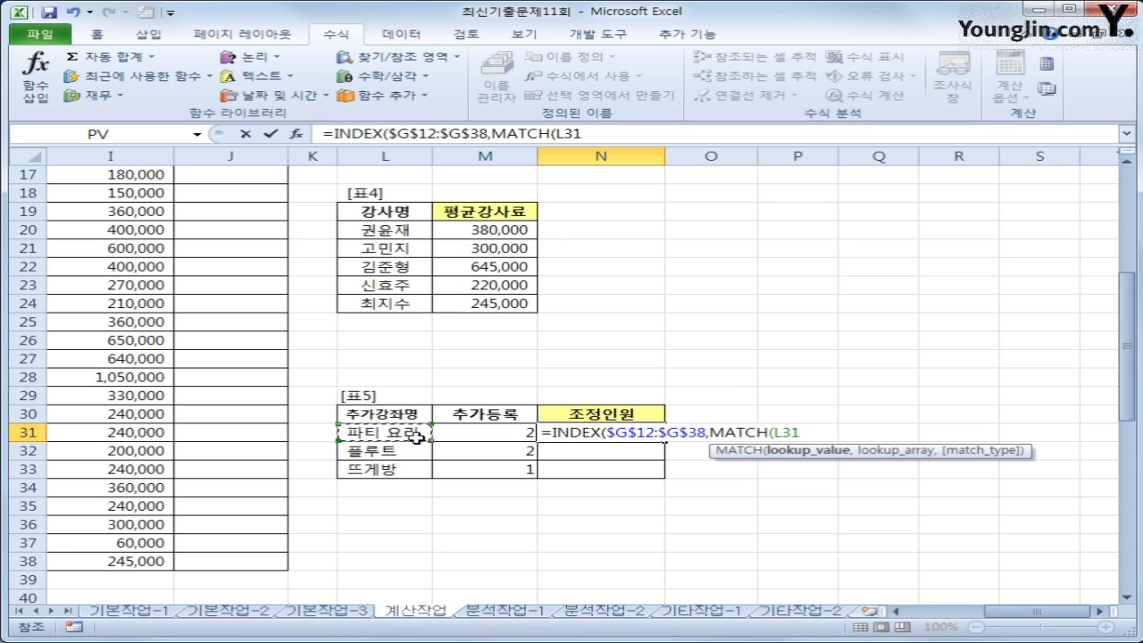
text(,)
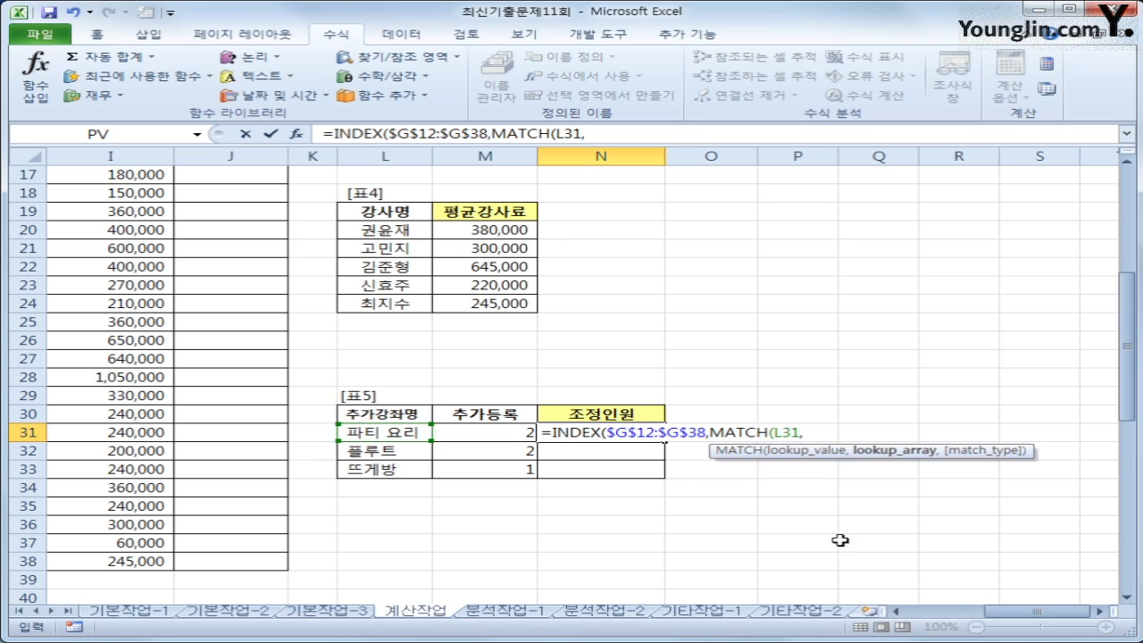
Step: Supply the 강좌명 range $C$12:$C$38 of 표2 as the absolute lookup array of MATCH
drag(1008, 612, 934, 614)
scroll(625, 491, up, 4)
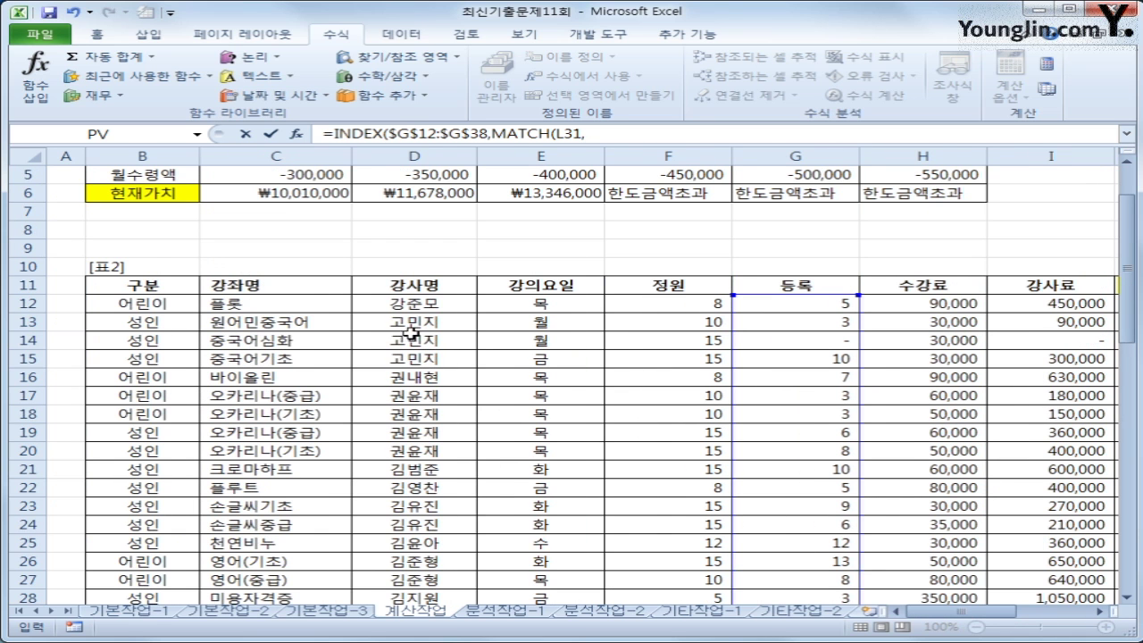
drag(296, 308, 291, 528)
scroll(299, 273, up, 2)
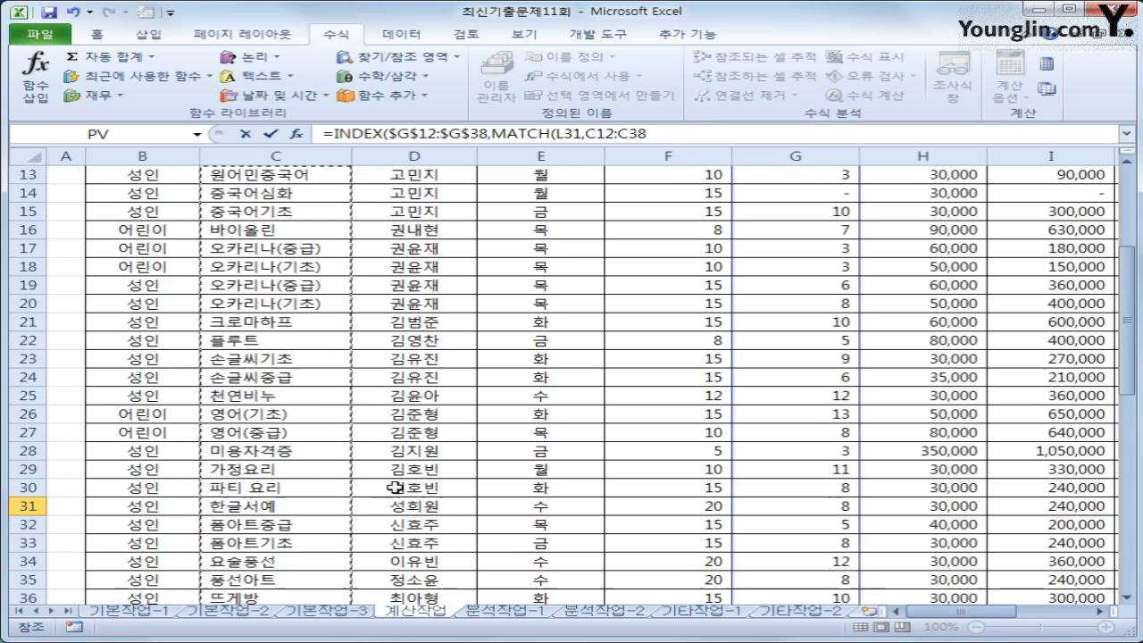
scroll(298, 224, up, 1)
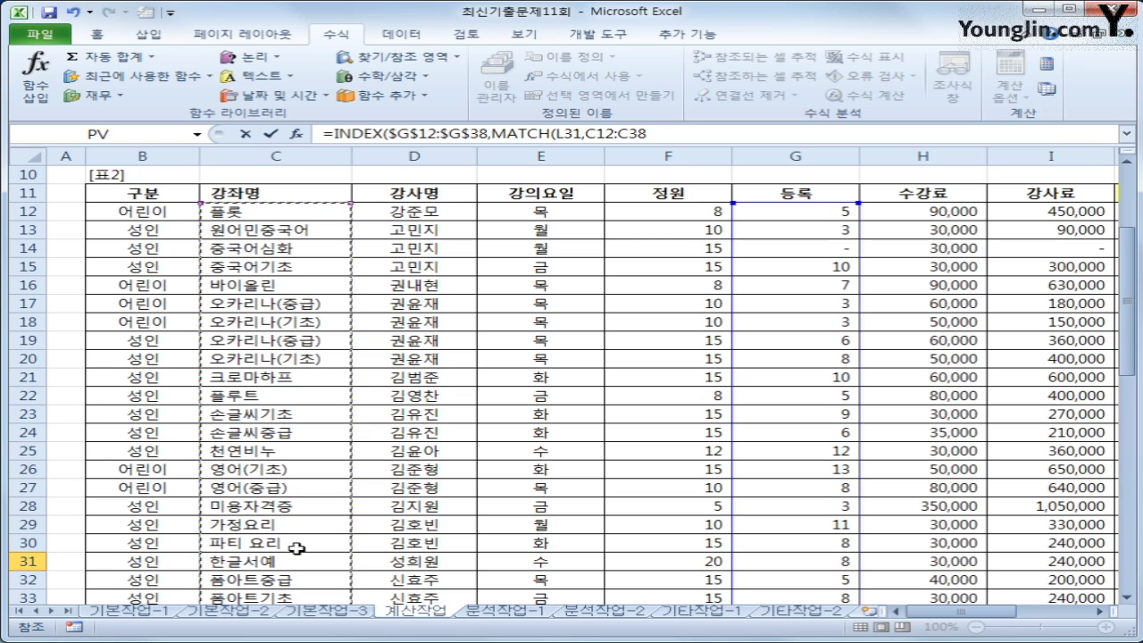
key(F4)
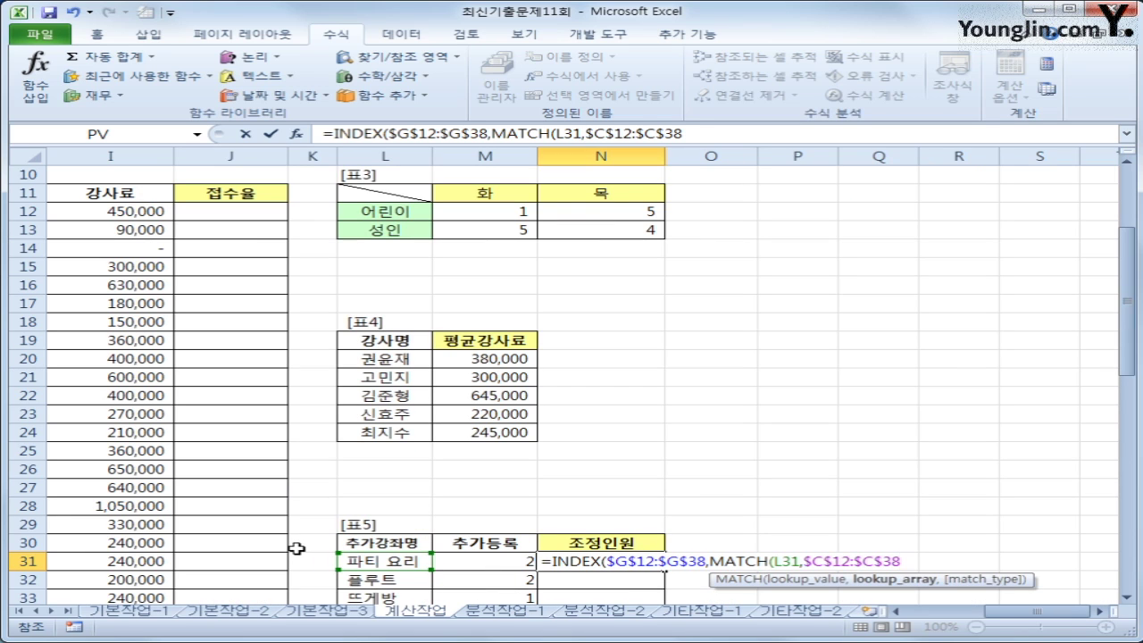
Step: Set the MATCH type to 0 for an exact match, close both functions and enter the N31 formula
text(,0)
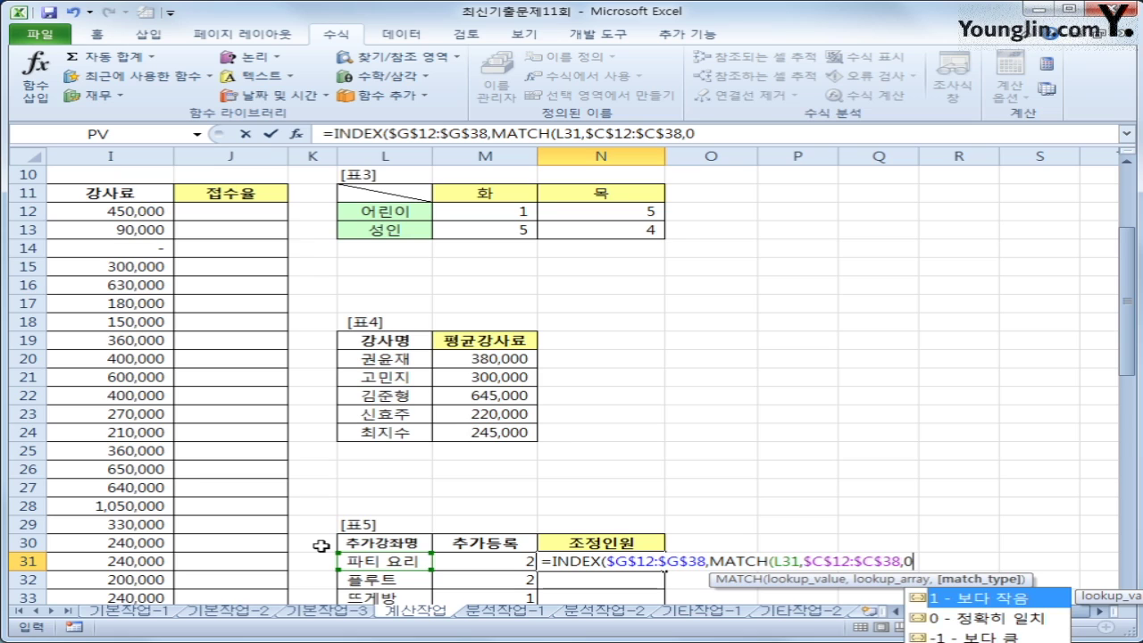
text())
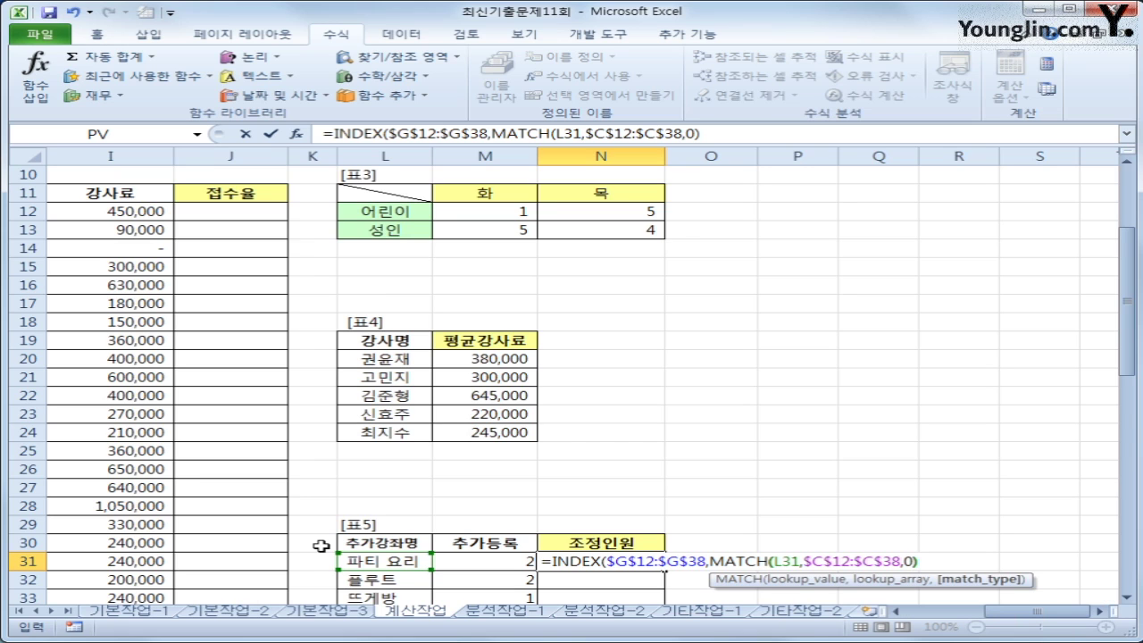
text())
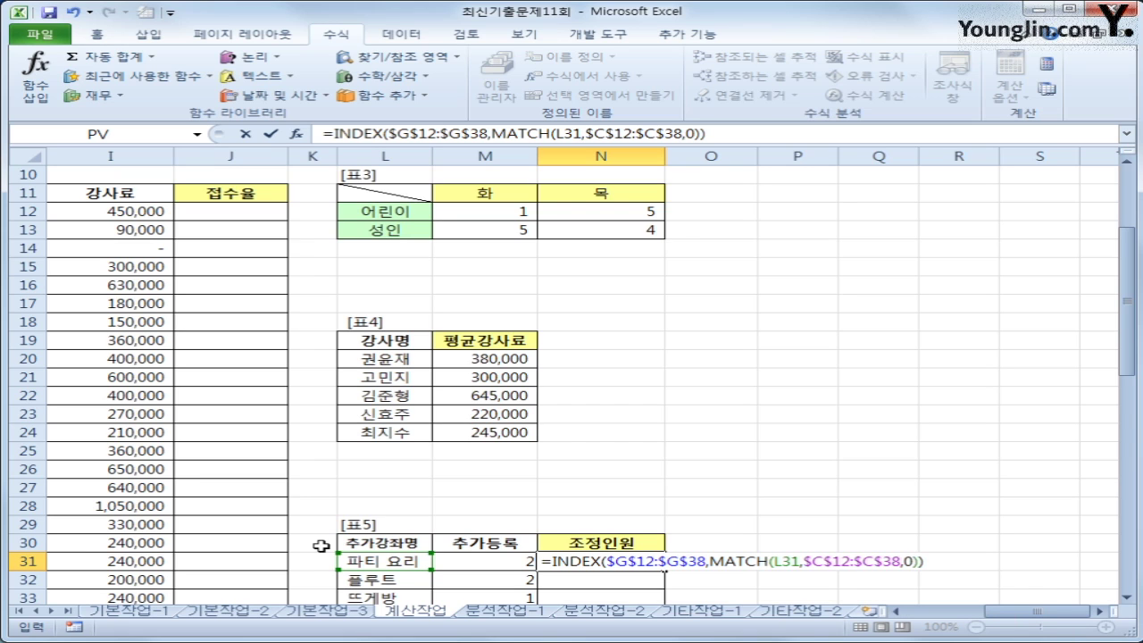
key(Return)
key(Up)
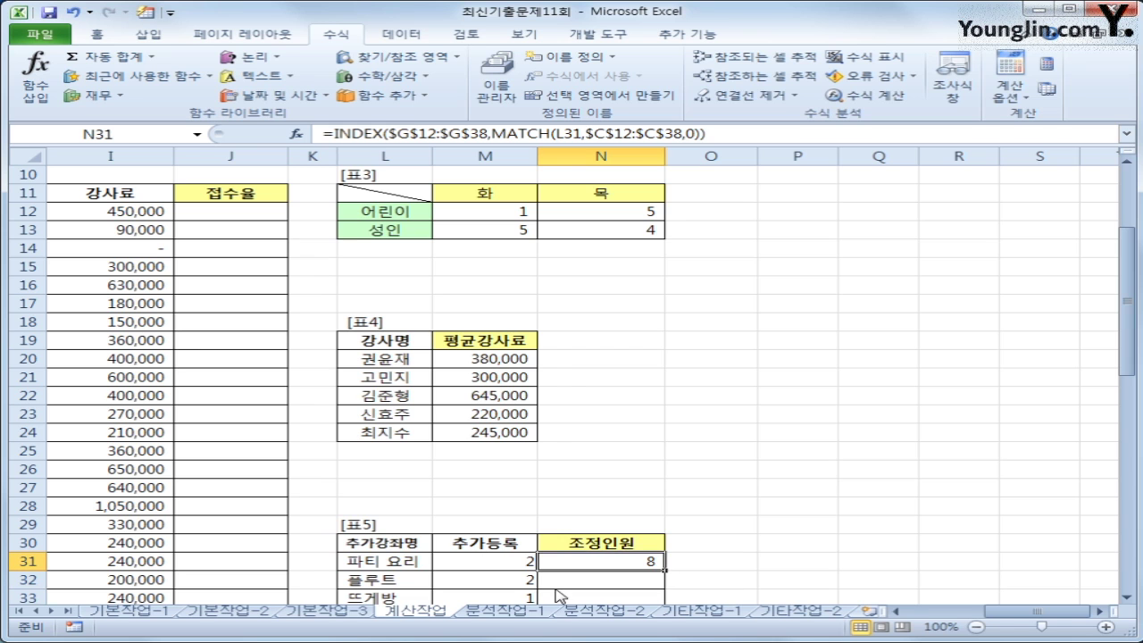
Step: Check the 등록 cell of 파티 요리 in 표2 against N31 and copy the N31 formula down through N33
drag(1004, 613, 943, 616)
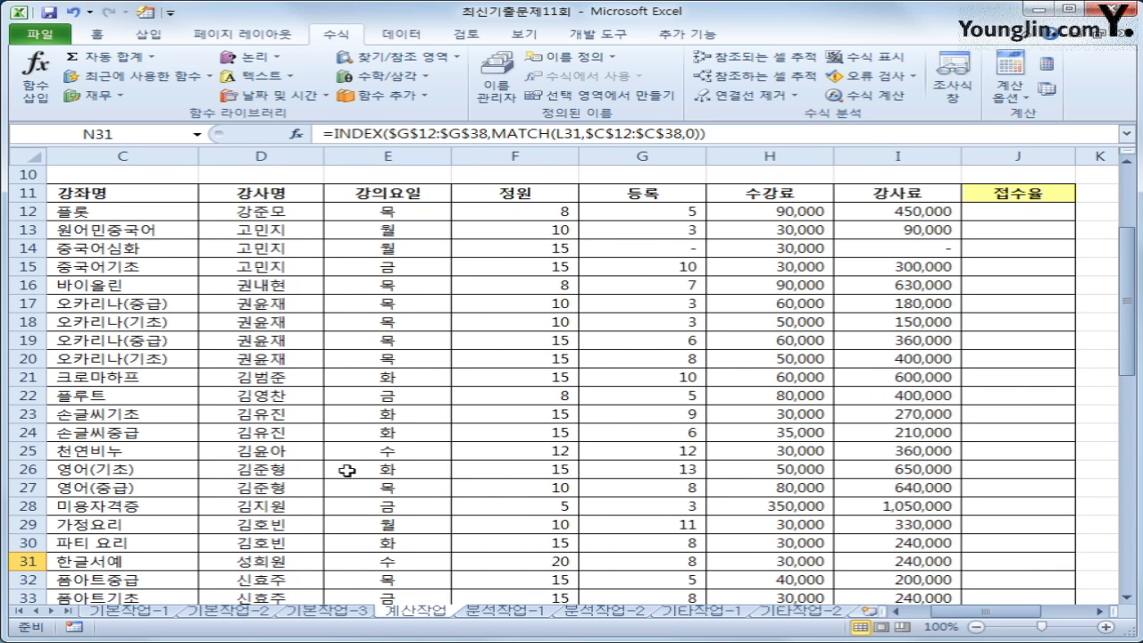
drag(125, 542, 638, 544)
click(637, 544)
scroll(913, 533, down, 3)
scroll(912, 532, down, 3)
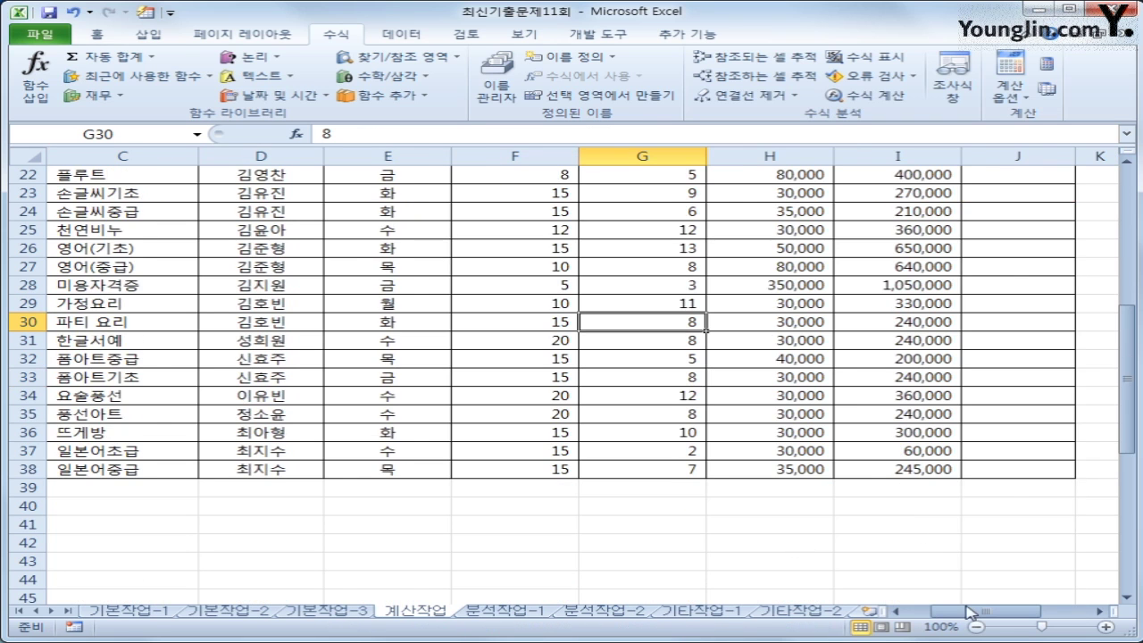
drag(971, 614, 1021, 614)
click(899, 348)
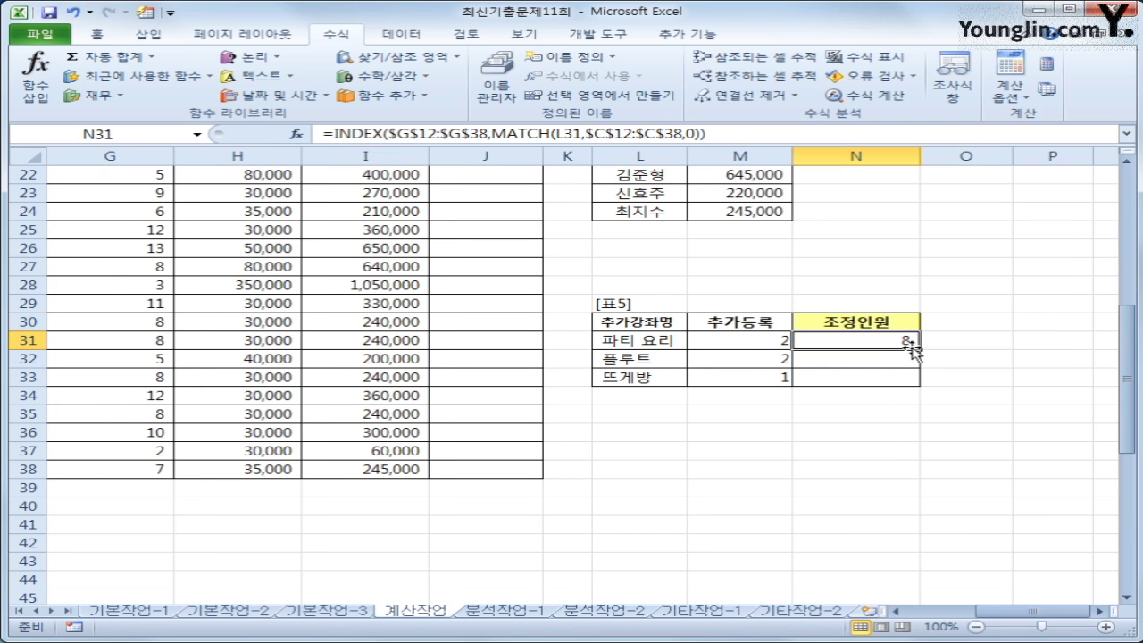
drag(919, 349, 916, 388)
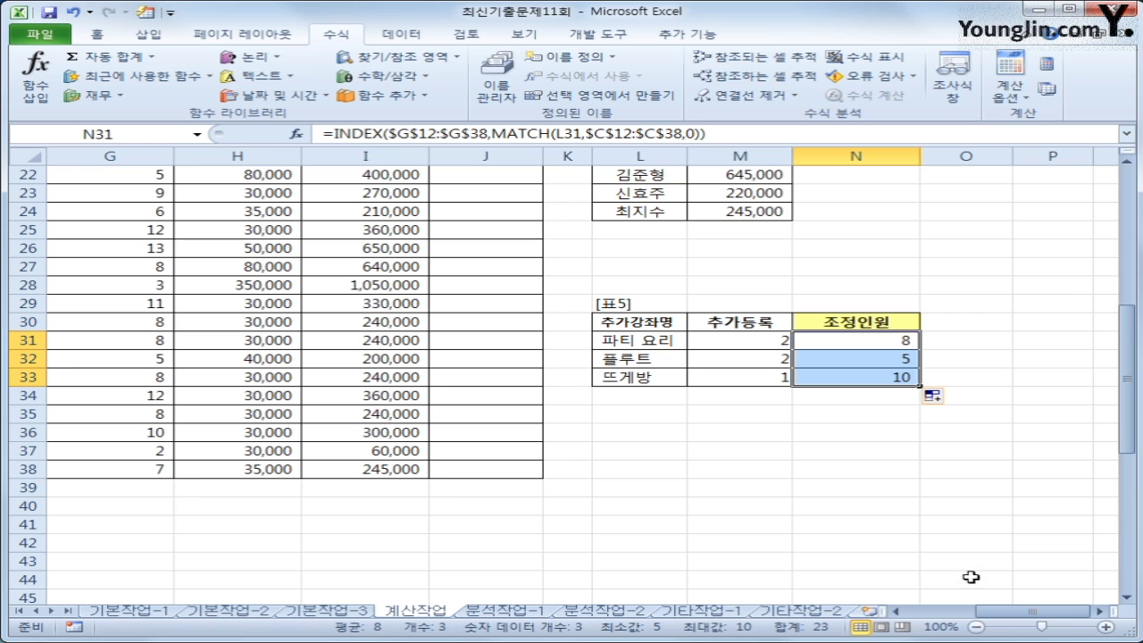
Step: Compare the 등록 cells of 뜨게방 and 플루트 in 표2 with their 조정인원 results in 표5
drag(1026, 610, 968, 611)
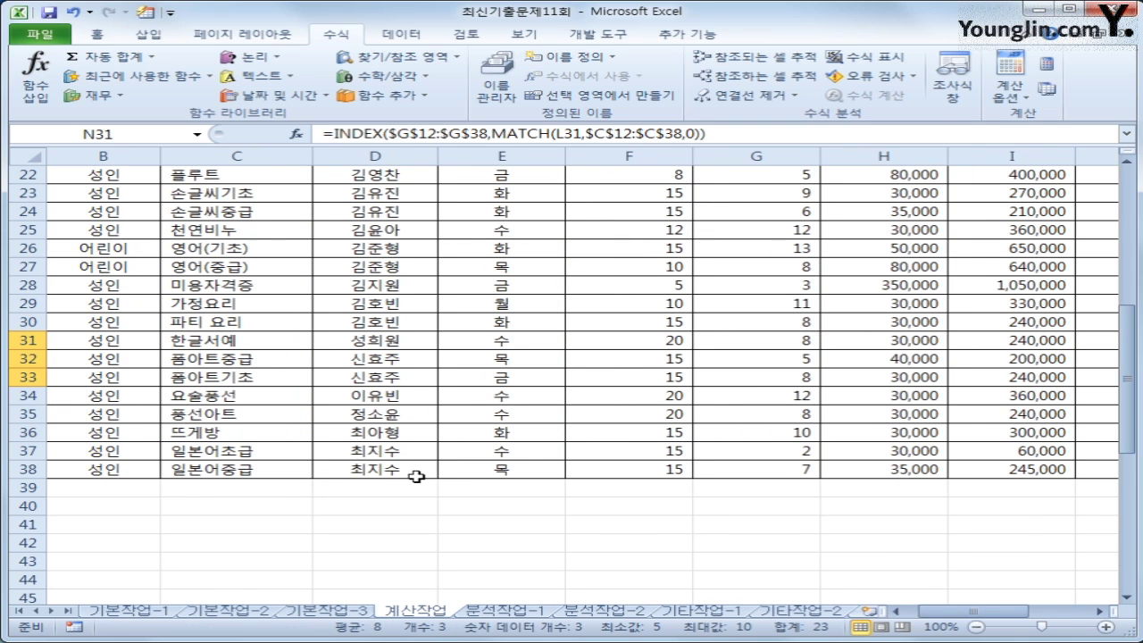
click(773, 433)
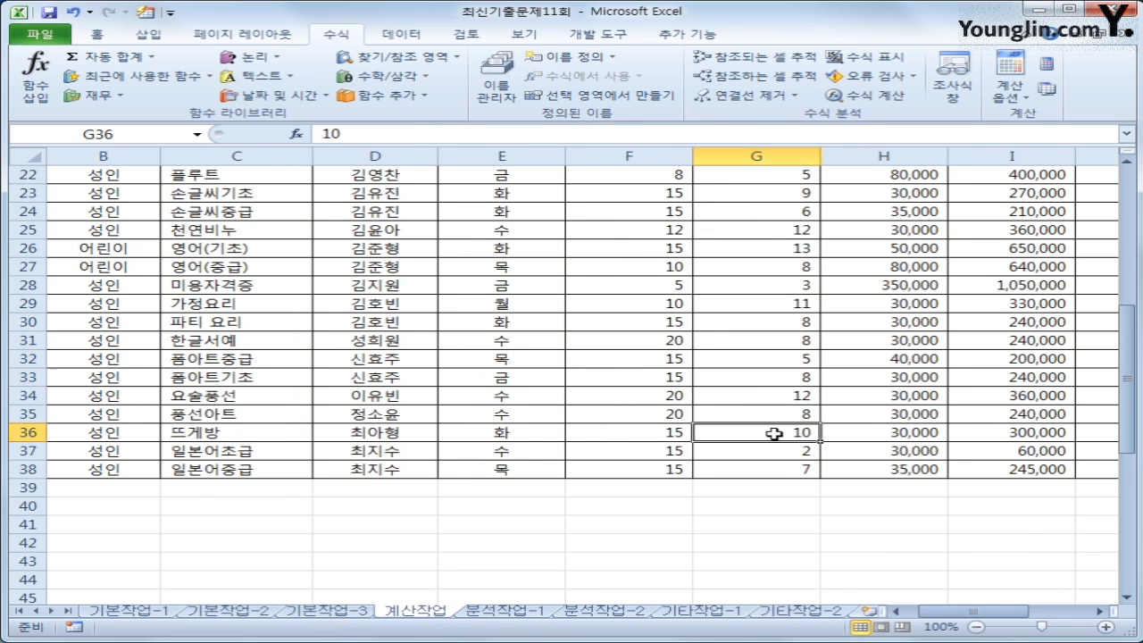
scroll(773, 433, up, 2)
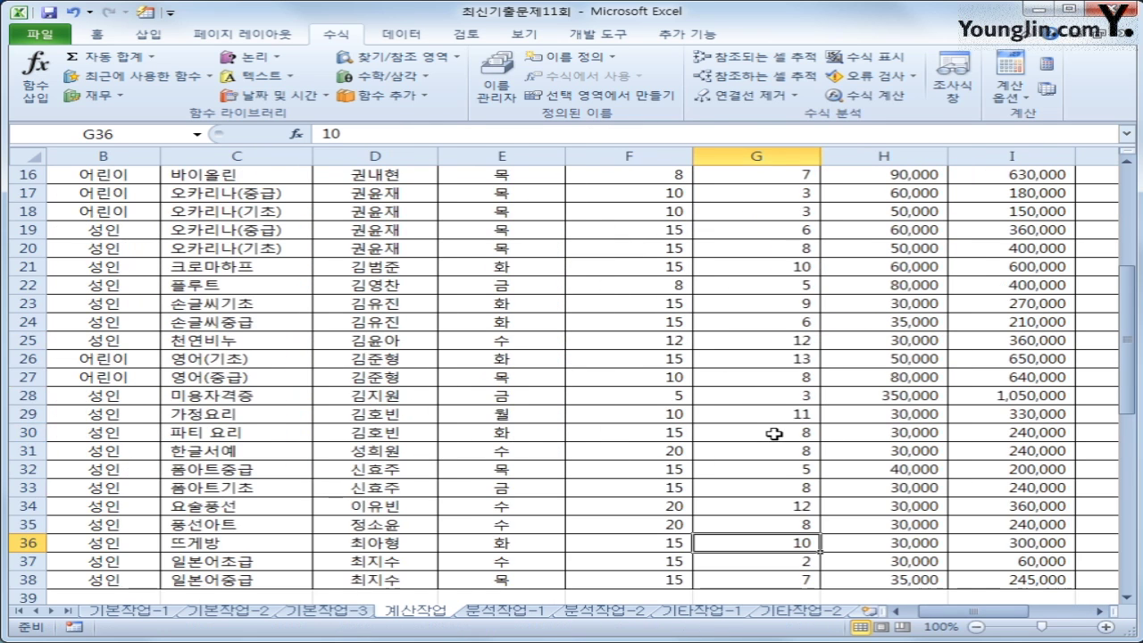
click(781, 290)
drag(950, 611, 1027, 611)
click(903, 466)
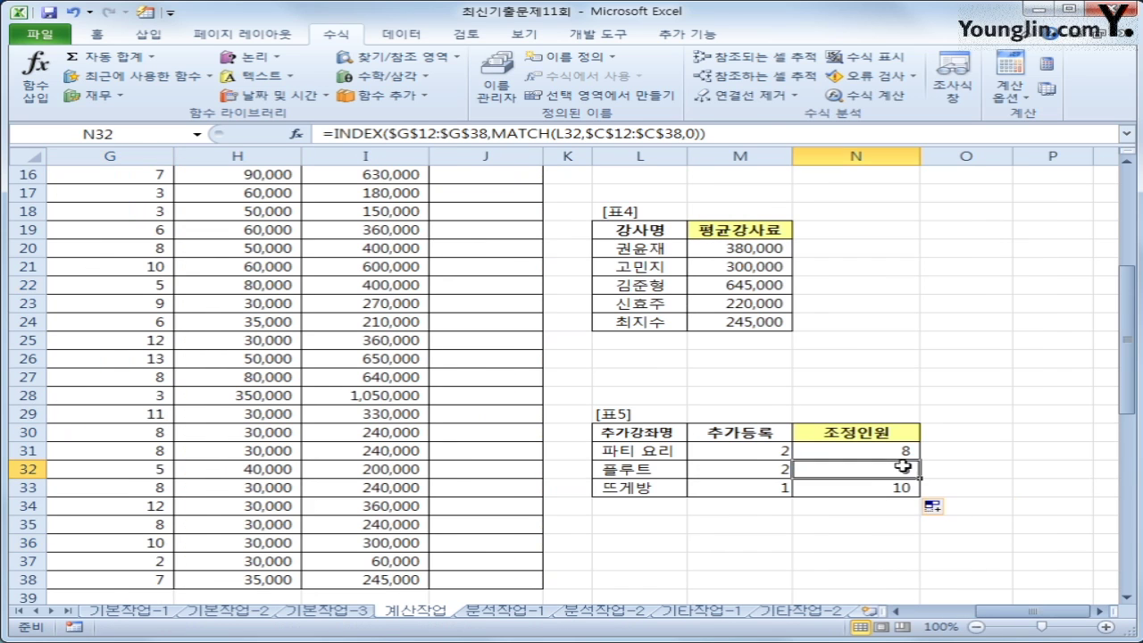
click(899, 487)
Step: Append +M31 to the INDEX/MATCH formula in N31 to add the 추가등록 value
click(884, 450)
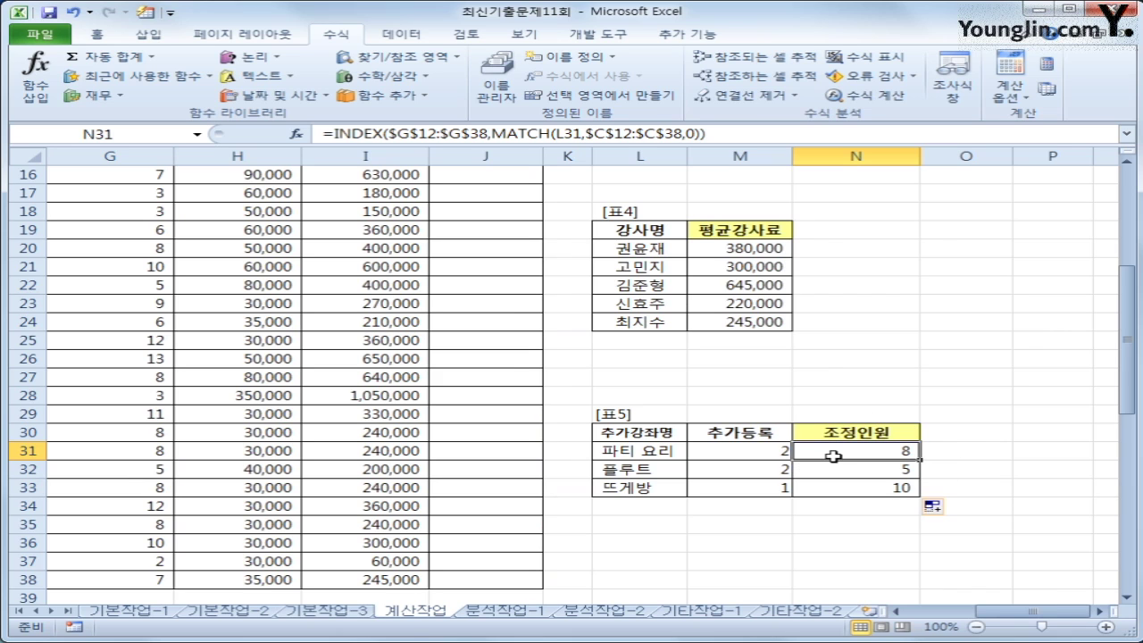
click(742, 134)
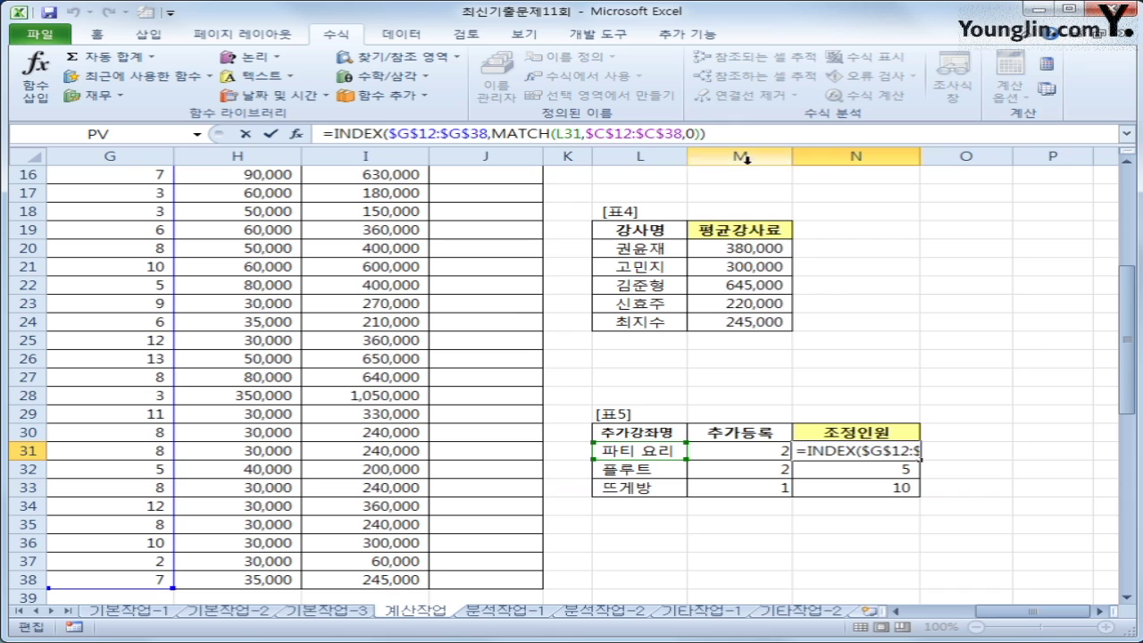
text(+)
click(754, 450)
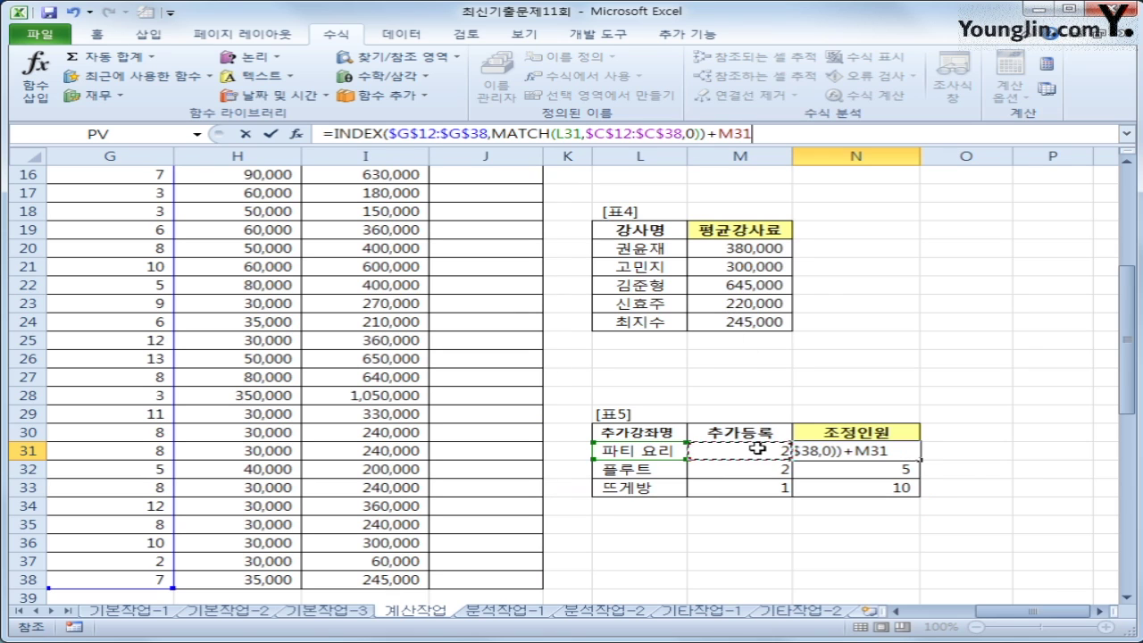
key(Return)
Step: Copy the extended 조정인원 formula from N31 down through N33
click(907, 450)
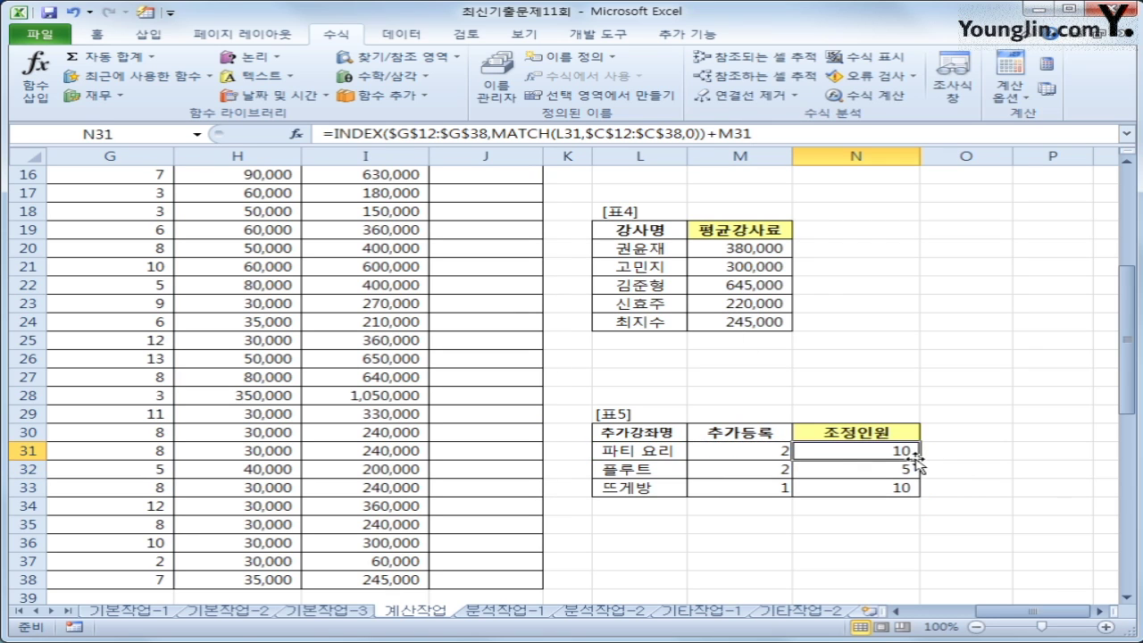
drag(918, 458, 901, 502)
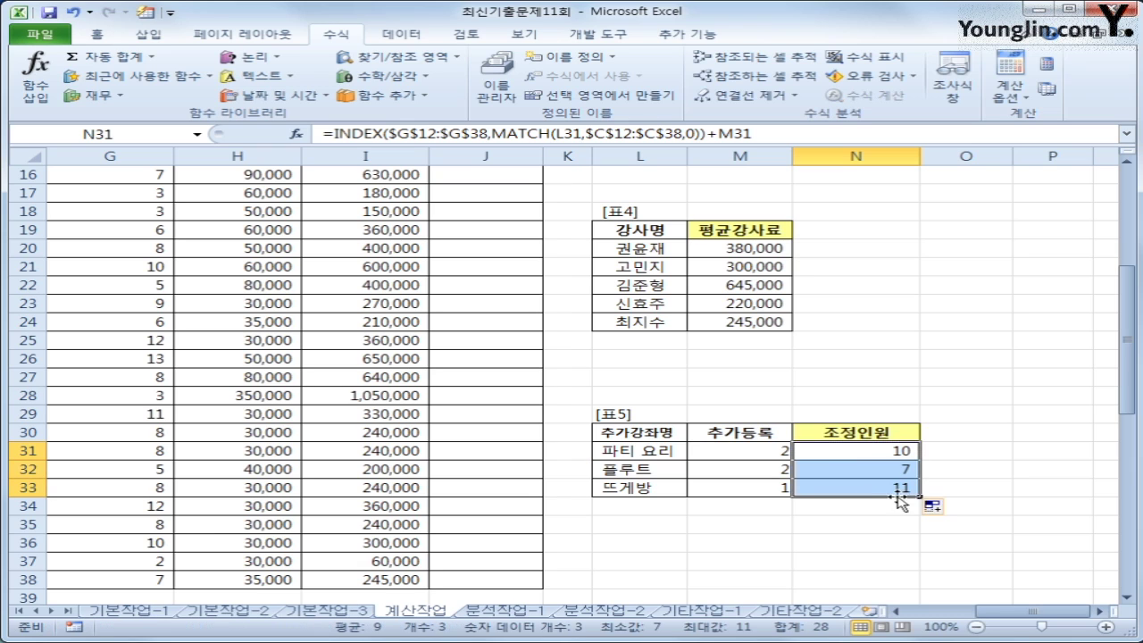
click(845, 454)
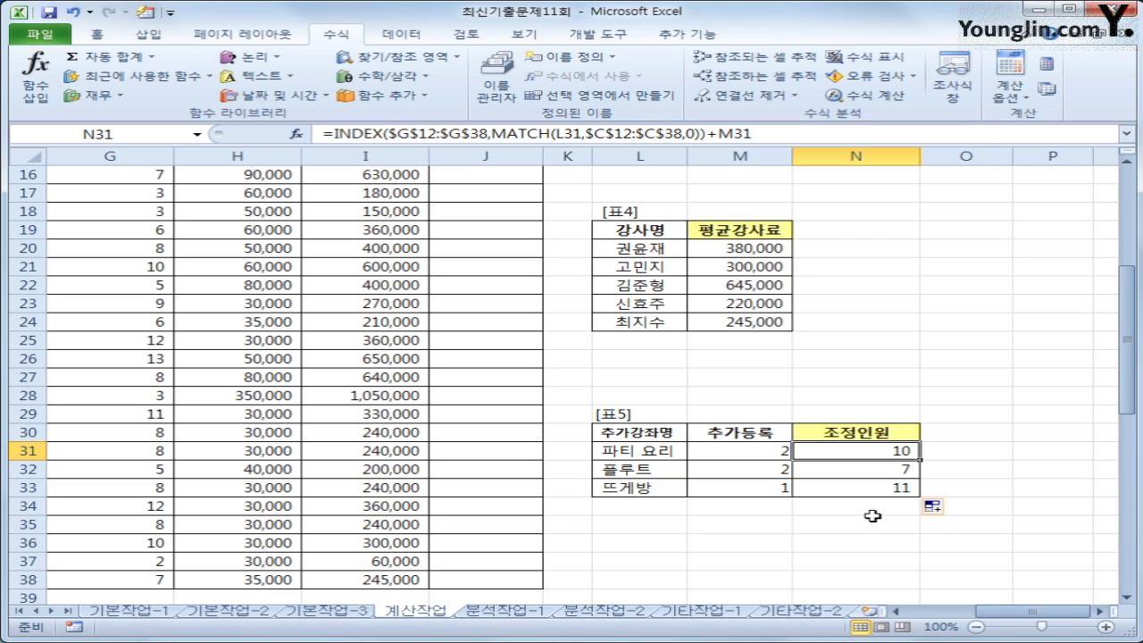
Step: Select J12, the first cell of the 접수율 column in 표2
drag(1035, 612, 999, 612)
scroll(1013, 589, up, 4)
click(884, 317)
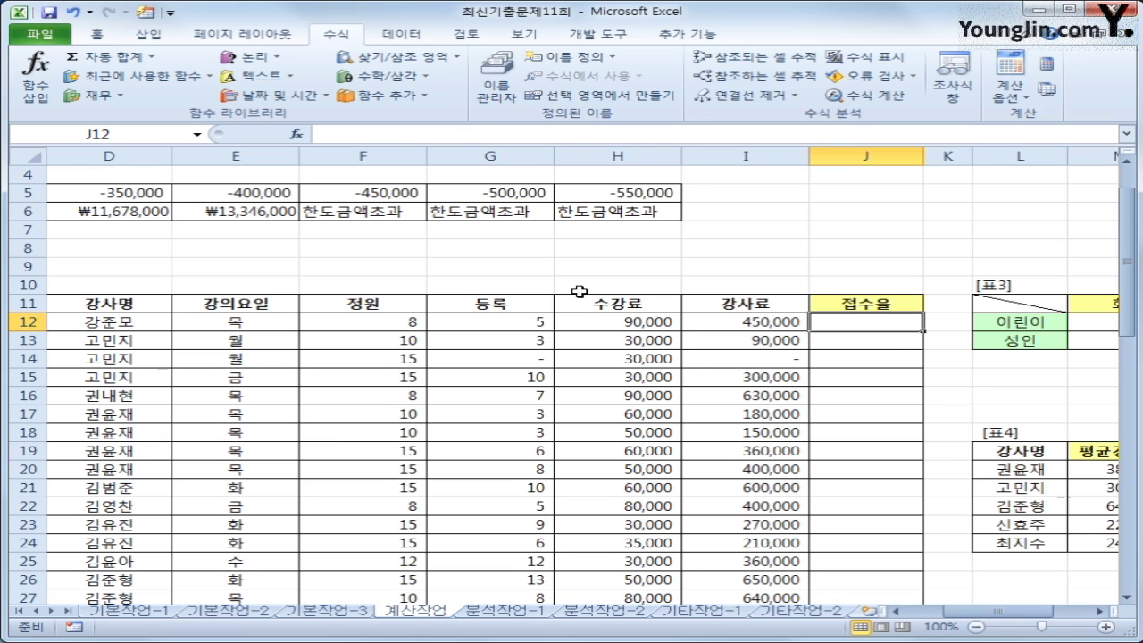
Step: Open the Visual Basic editor and insert a new standard module
click(600, 33)
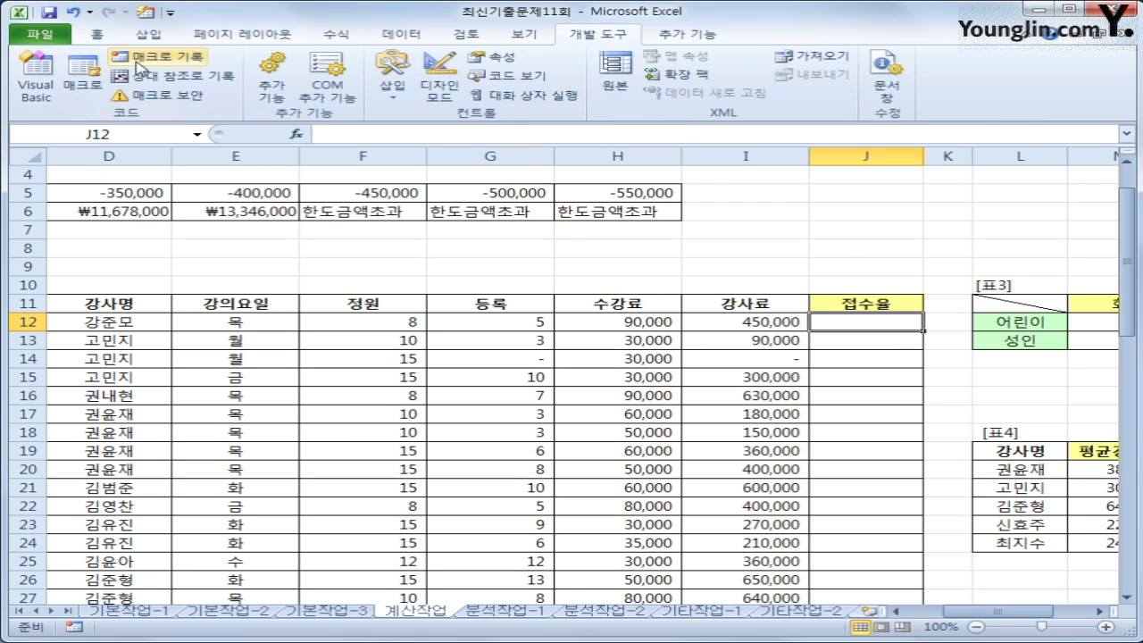
click(34, 86)
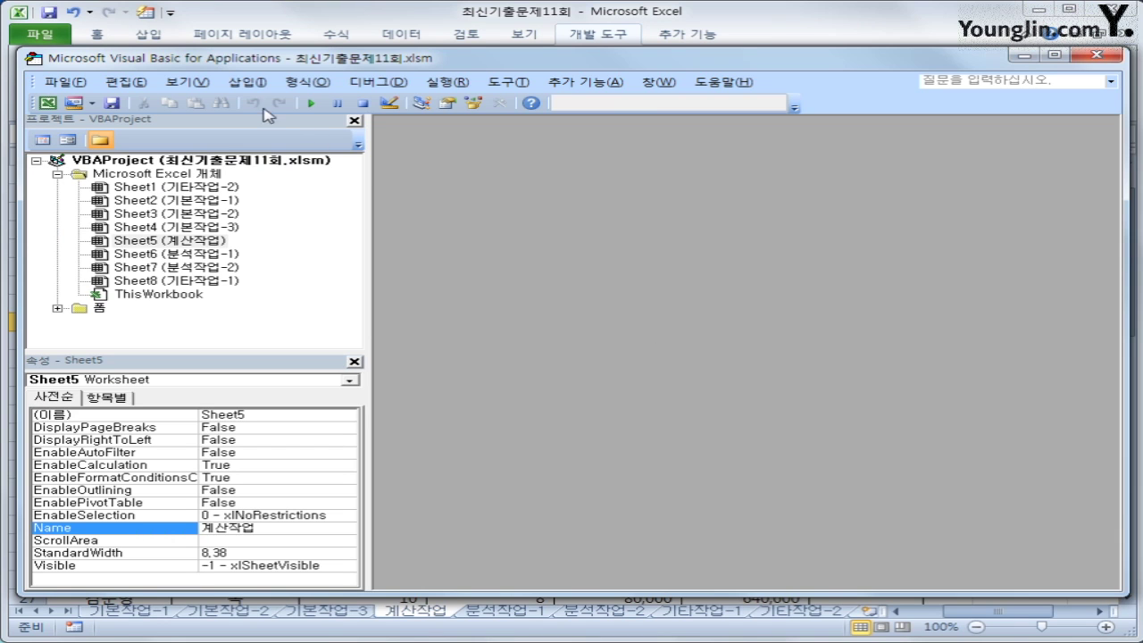
click(248, 82)
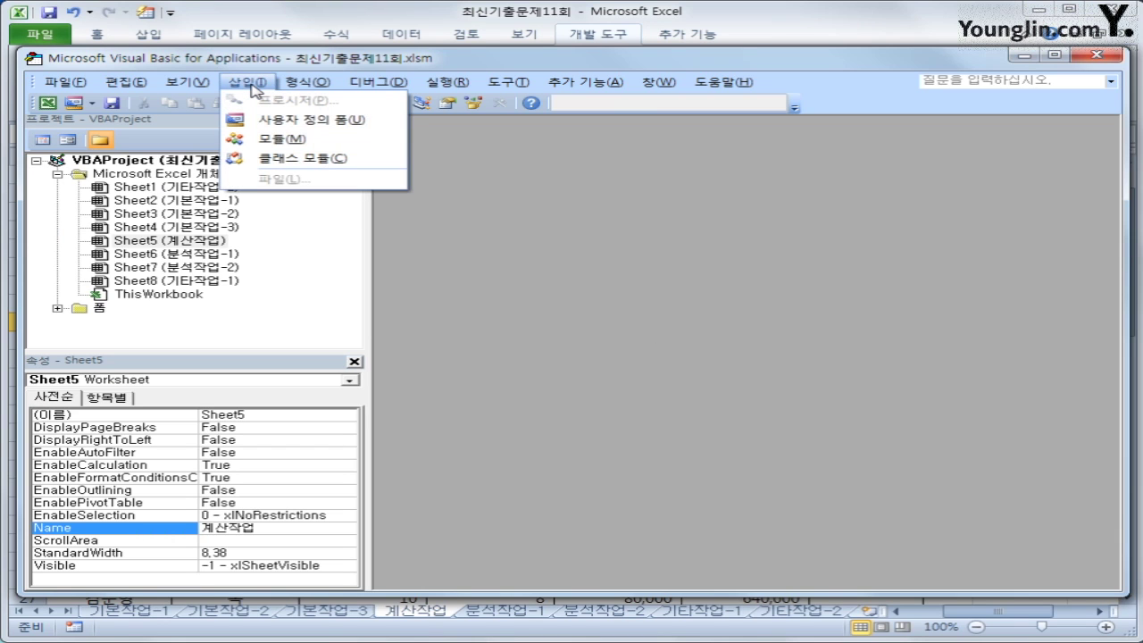
click(278, 140)
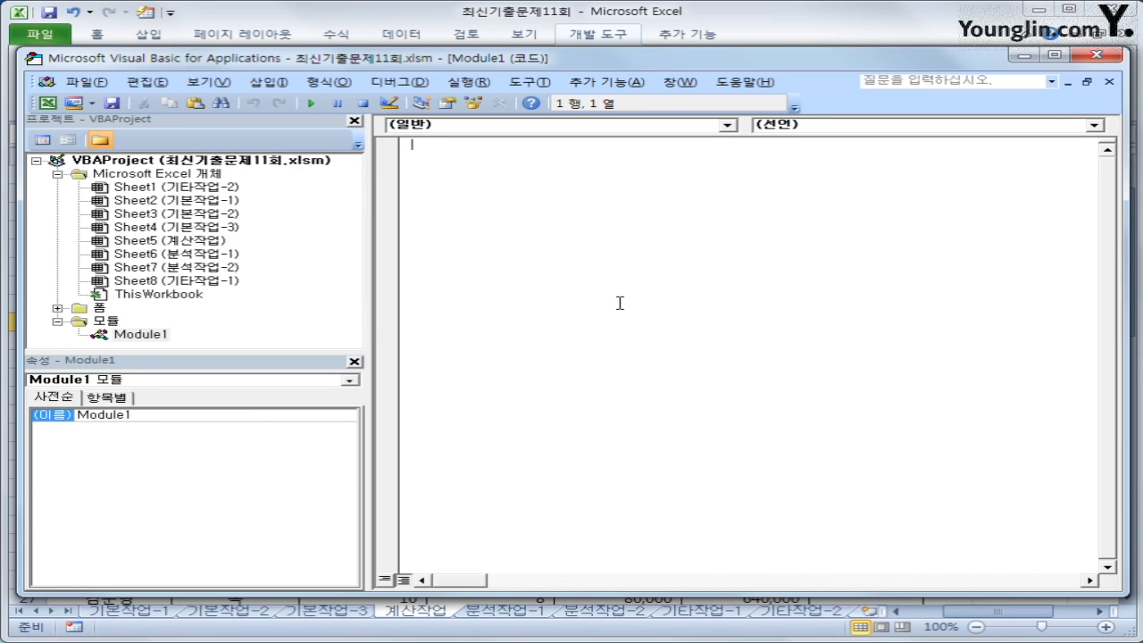
Step: Declare the public function fn접수율 with the arguments 정원 and 등록
text(publ)
key(BackSpace)
key(BackSpace)
key(BackSpace)
text(ublic function )
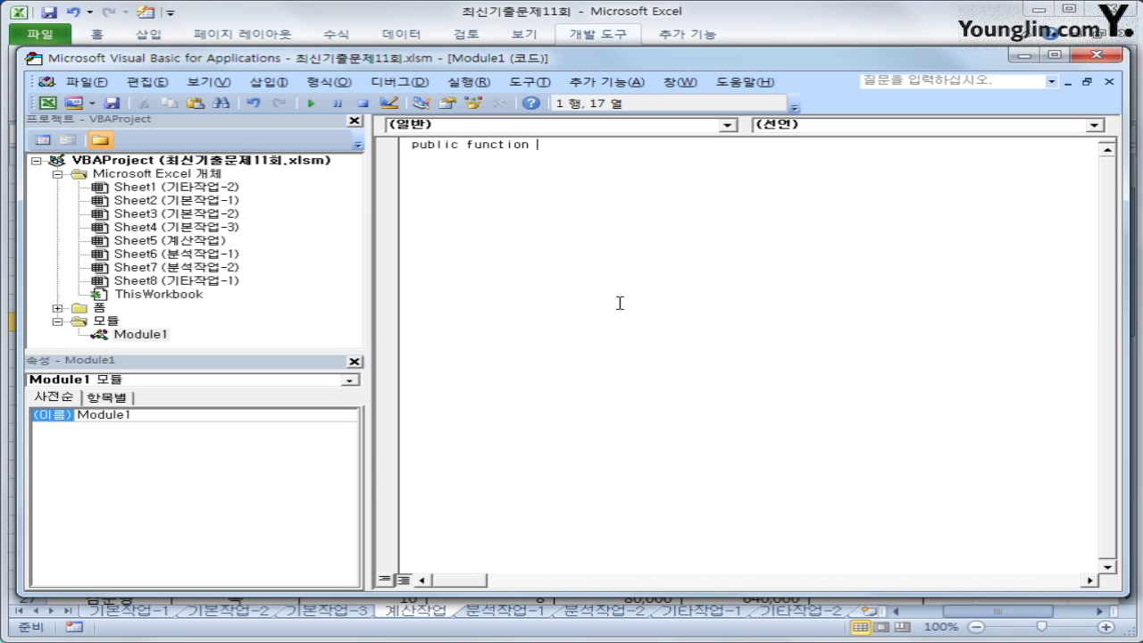
text(fn접수(정원)
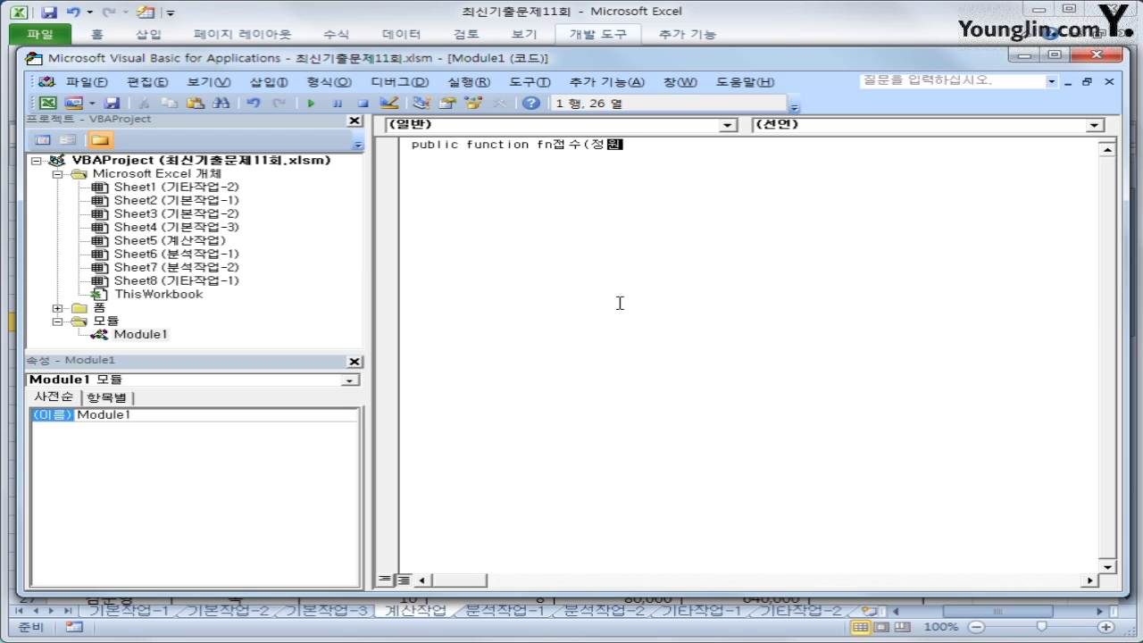
key(BackSpace)
key(BackSpace)
key(BackSpace)
text(률(정원,등록))
key(Return)
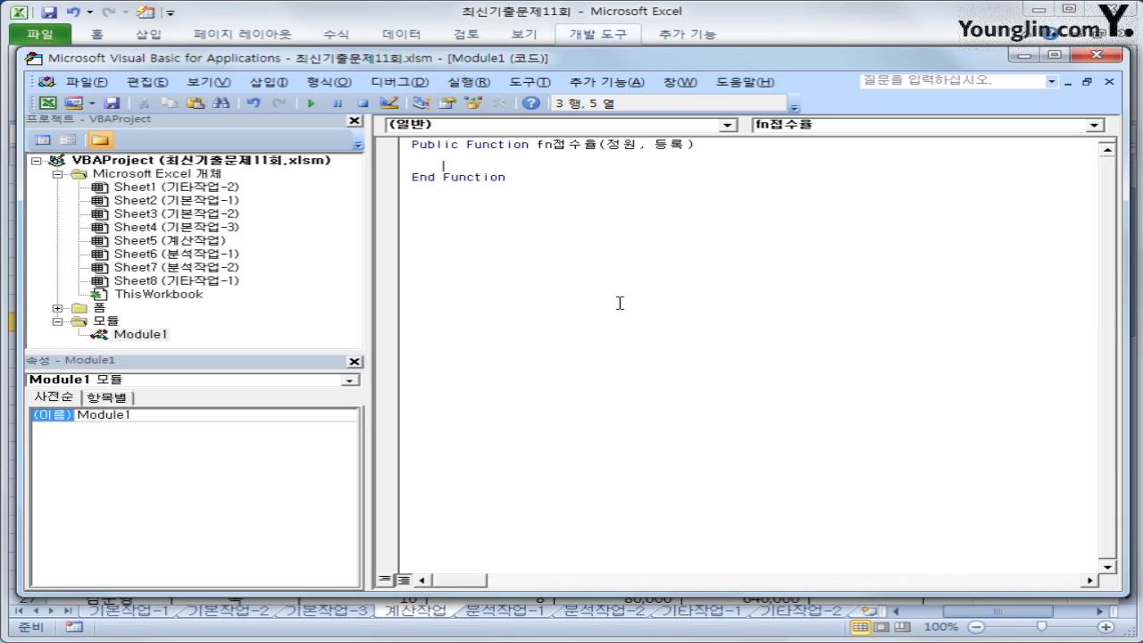
Step: Start the function body with the condition If 등록 = 0 Then
text(if)
text(등록)
key(BackSpace)
key(BackSpace)
text(ㄷ등록 =0 소)
key(BackSpace)
key(BackSpace)
text(then)
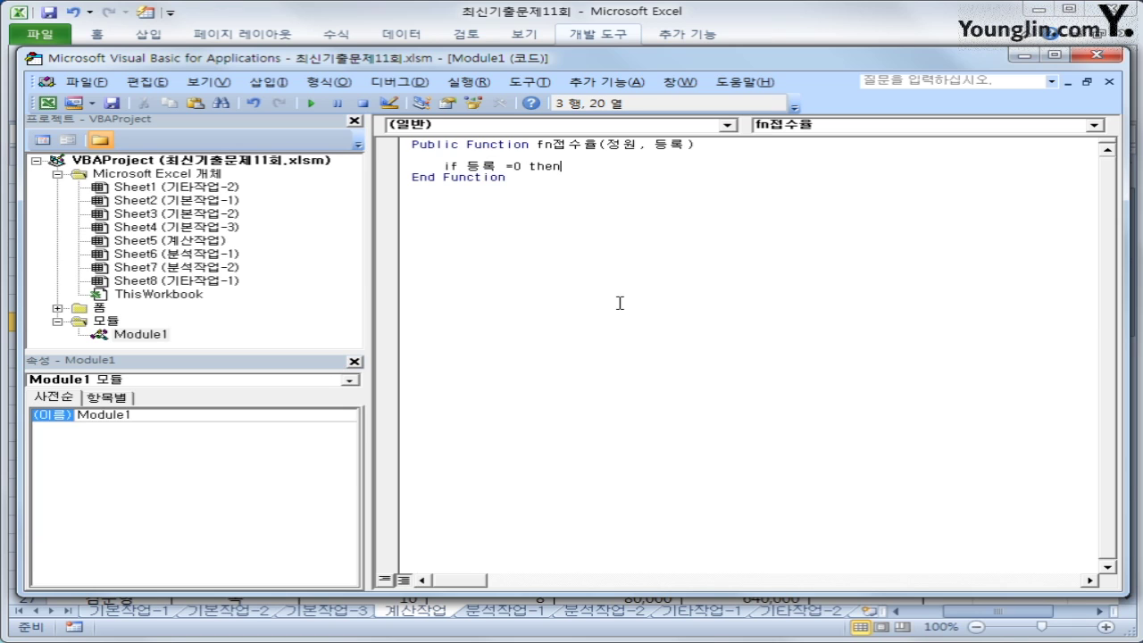
key(Return)
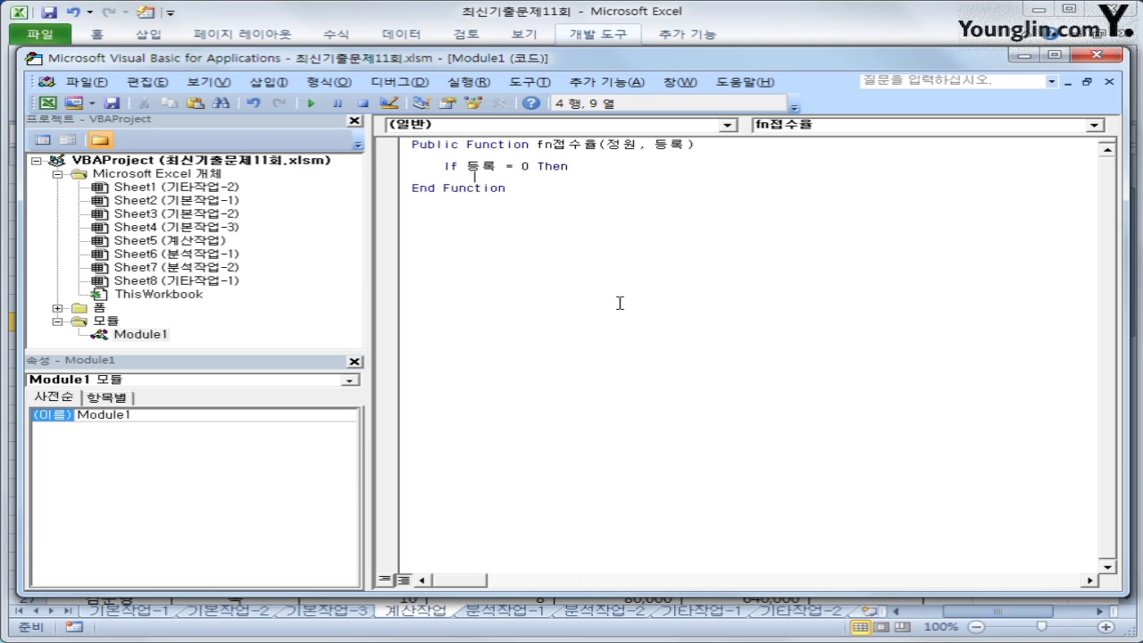
Step: Have the 등록 = 0 branch return "등록미달" through fn접수율
text(fn접수율 =)
key(Return)
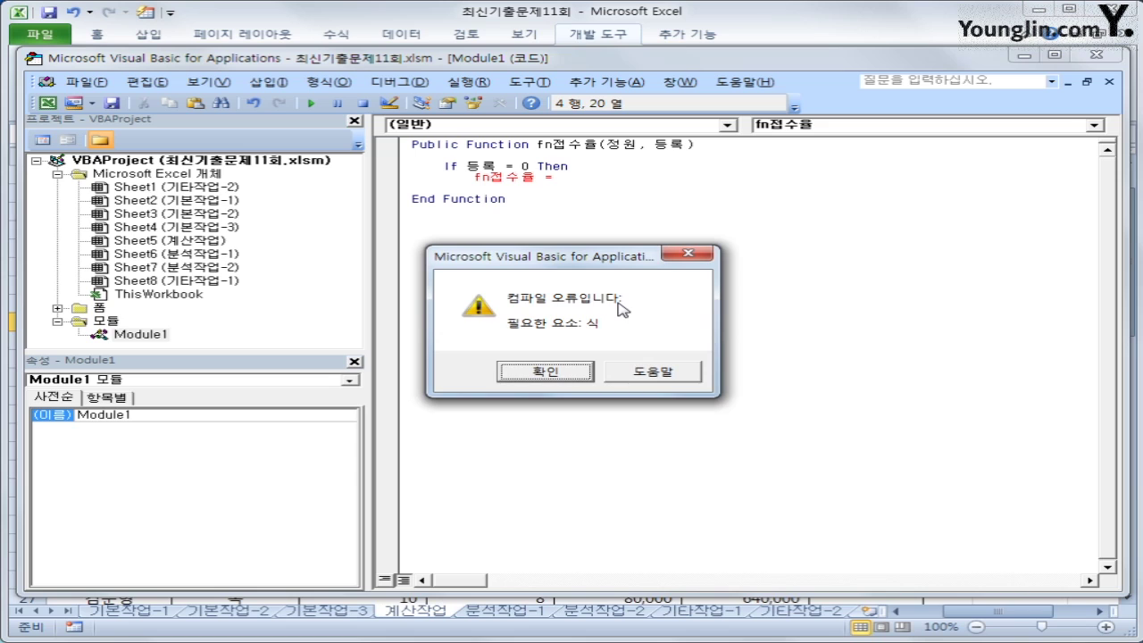
key(Return)
text(")
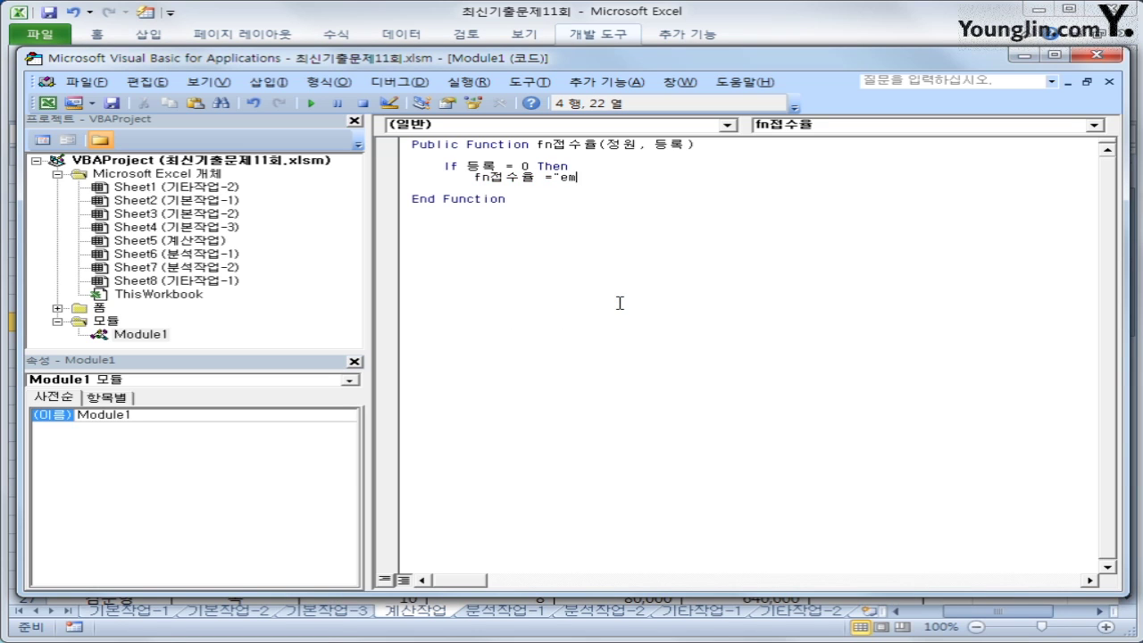
text(등록미달")
key(Return)
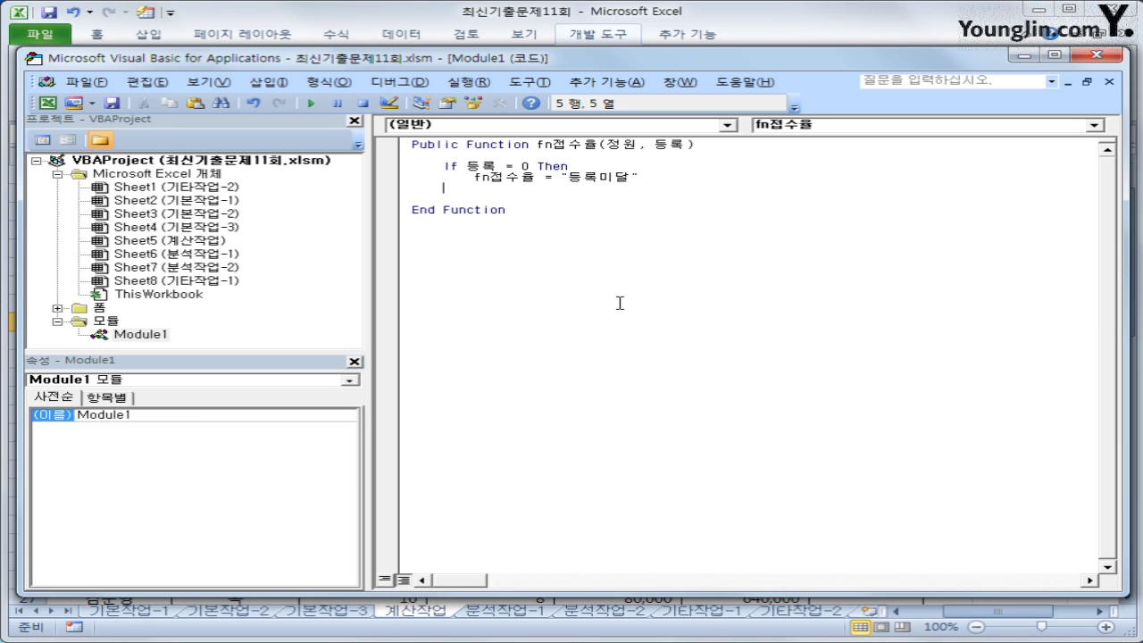
Step: Add the condition ElseIf 등록 = 정원 Then below the first branch
text(elseif 등록 = )
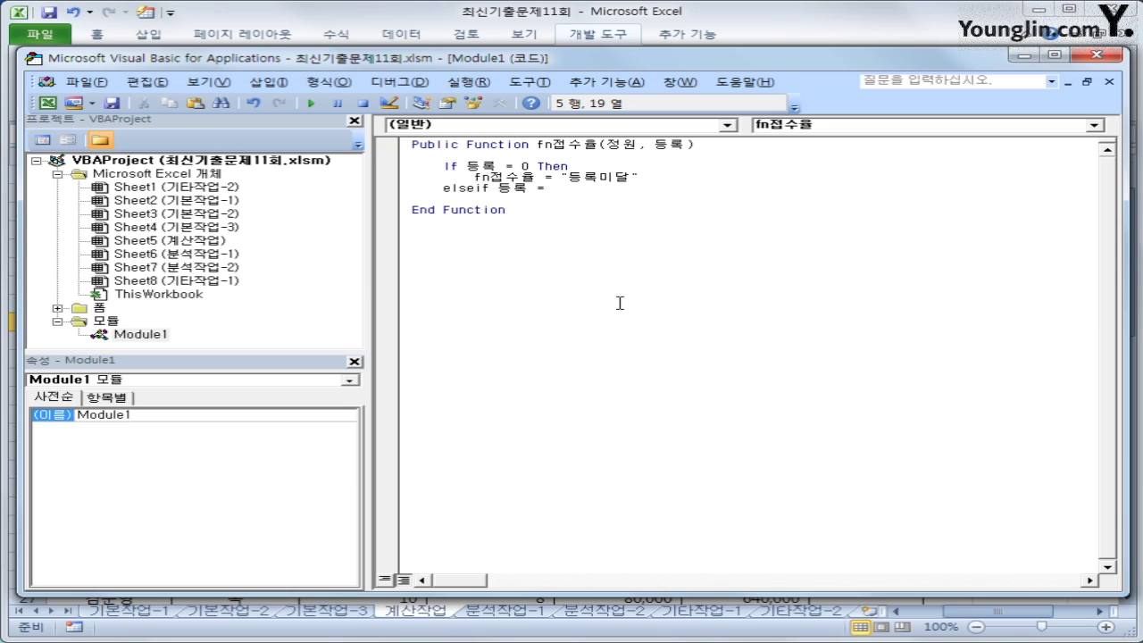
text(저우)
text(원 )
text(then)
key(Return)
Step: Have the 등록 = 정원 branch return "등록완료" through fn접수율
key(Tab)
text(fn접송류)
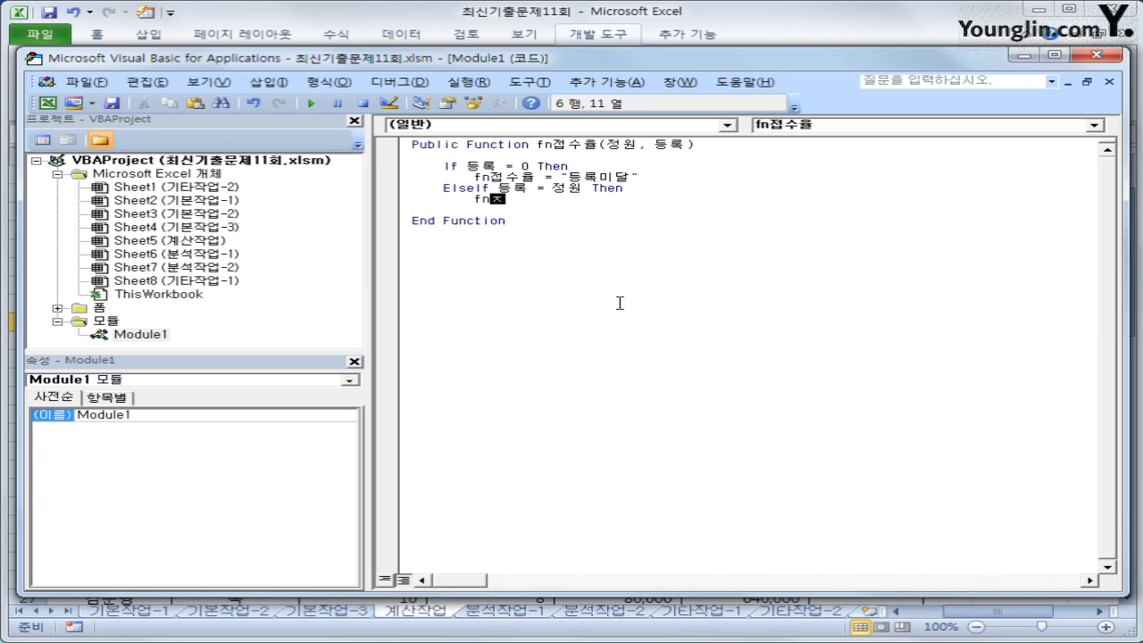
key(BackSpace)
key(BackSpace)
key(BackSpace)
text(수율 = "등록)
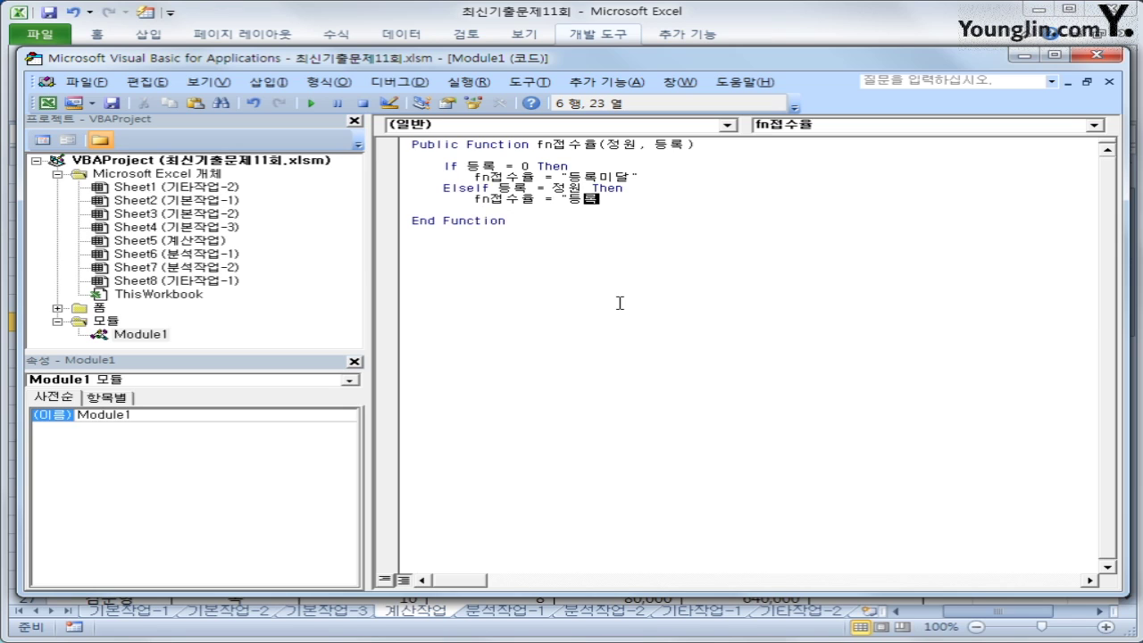
text(완료")
key(Return)
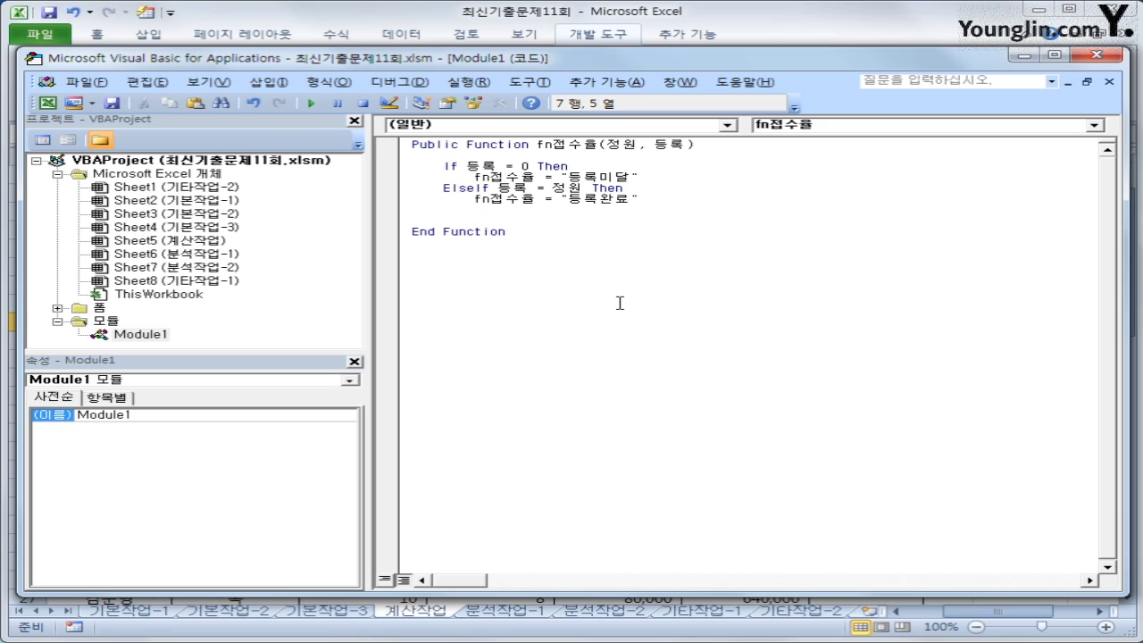
Step: Add the condition ElseIf 등록 > 정원 Then
text(ㄷ)
key(BackSpace)
text(elseif 등)
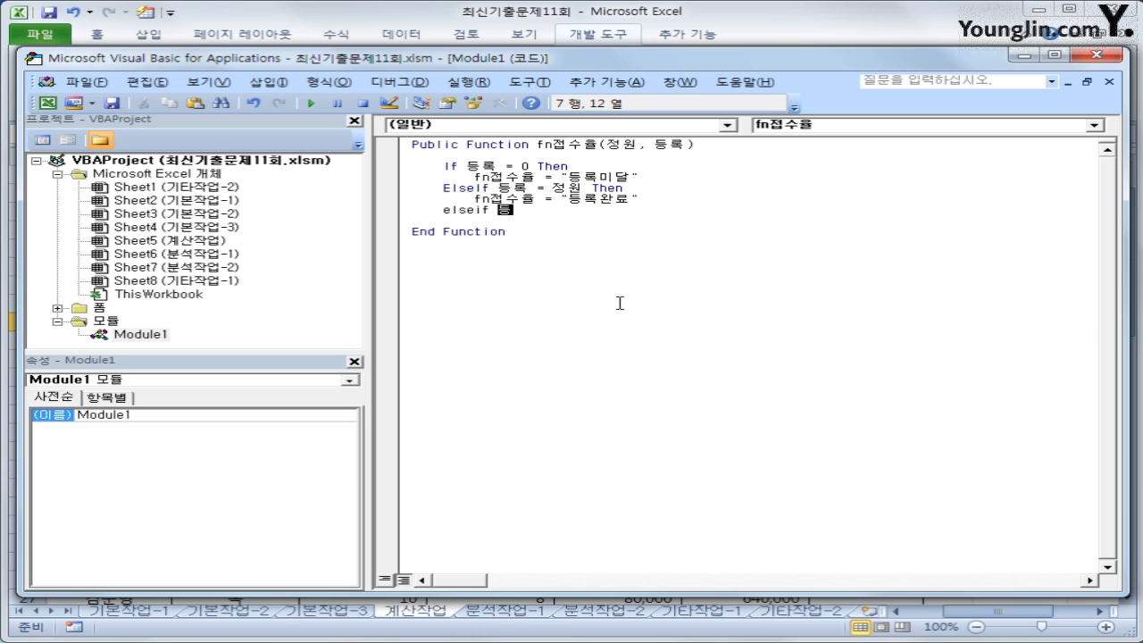
text(록>정원 Then)
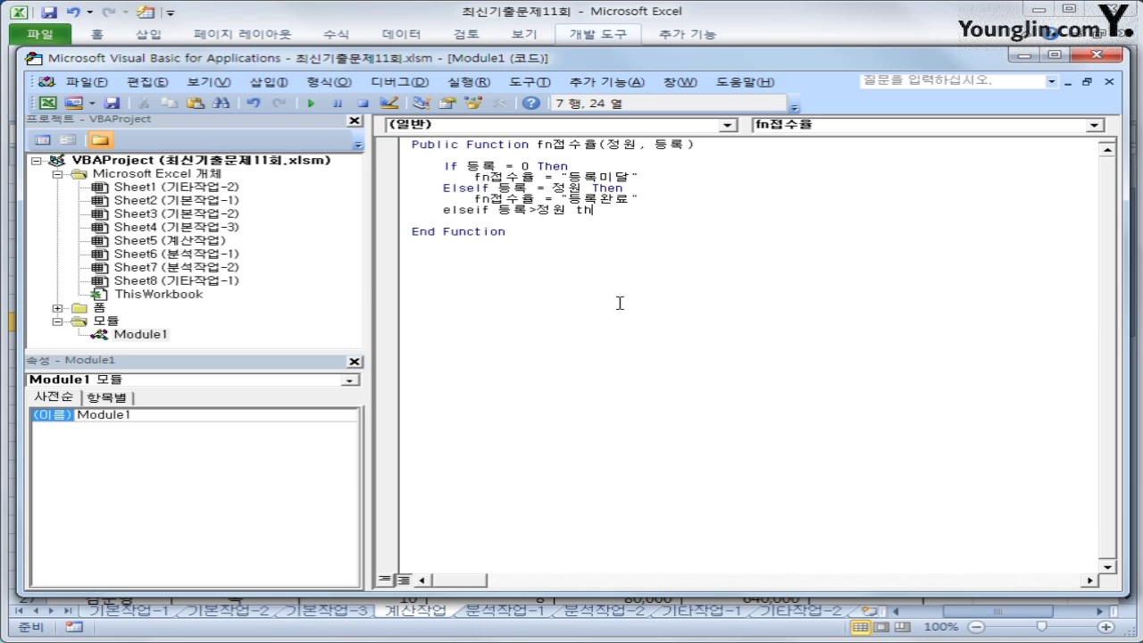
key(Return)
Step: Repeat the line fn접수율 = "등록완료" under the 등록 > 정원 condition
key(Up)
key(Up)
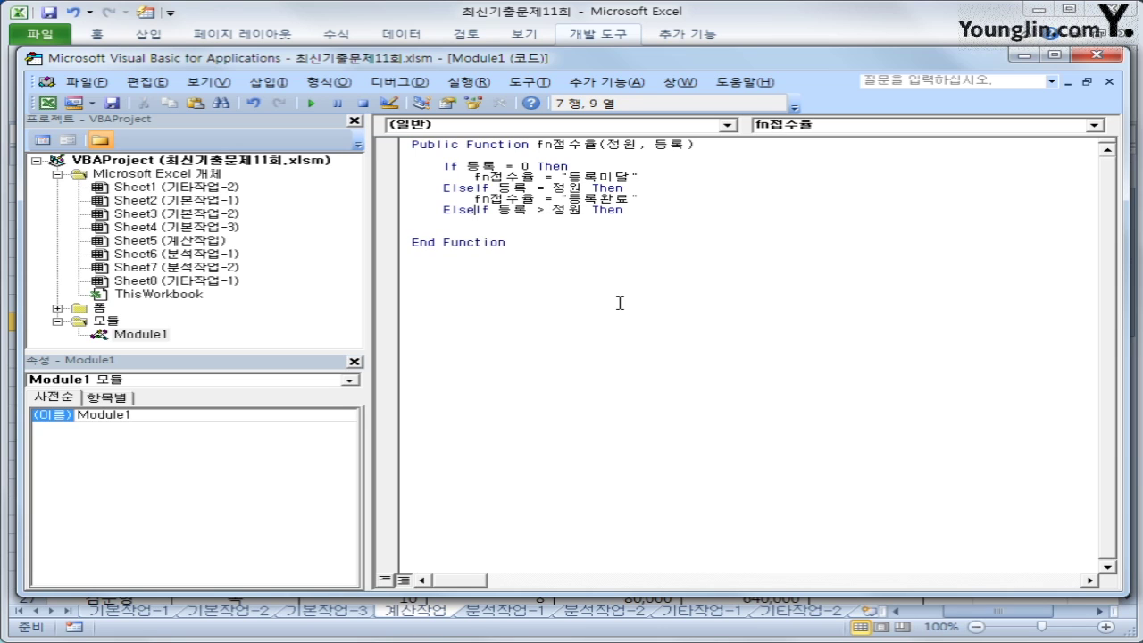
key(shift+End)
key(Down)
key(Down)
text(fn접수율 = "등록완료")
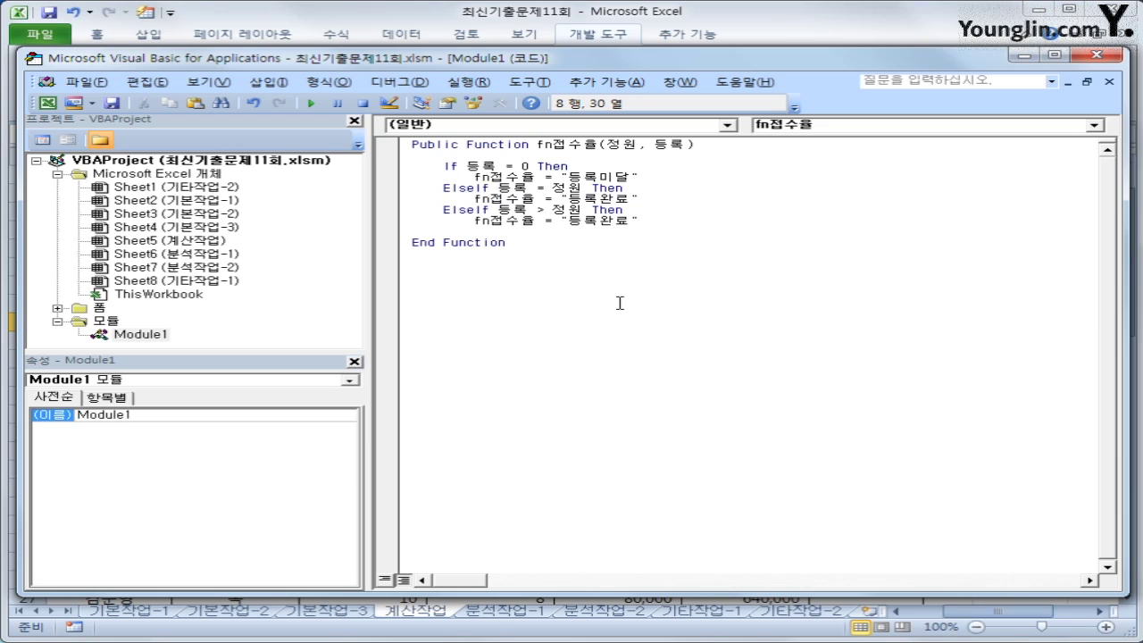
Step: Change the text returned by the 등록 > 정원 branch to "등록초과"
key(Left)
key(Left)
key(Left)
key(shift+Right)
key(shift+Right)
text(초과)
key(Right)
key(Return)
key(BackSpace)
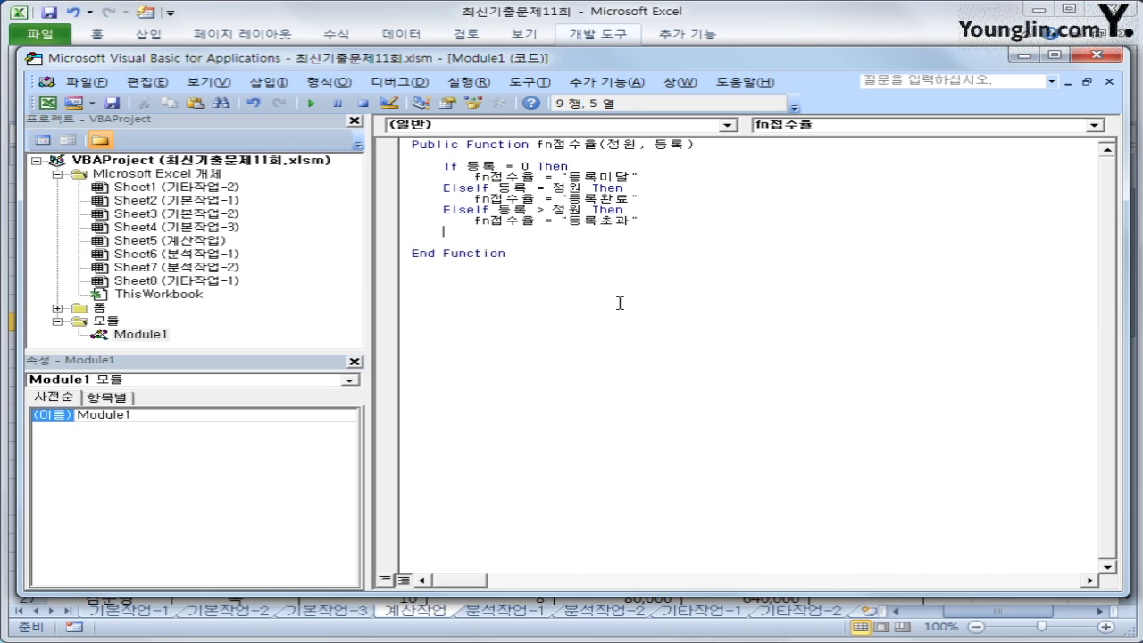
Step: Add an Else branch containing a copy of the line fn접수율 = "등록완료"
text(else)
key(Return)
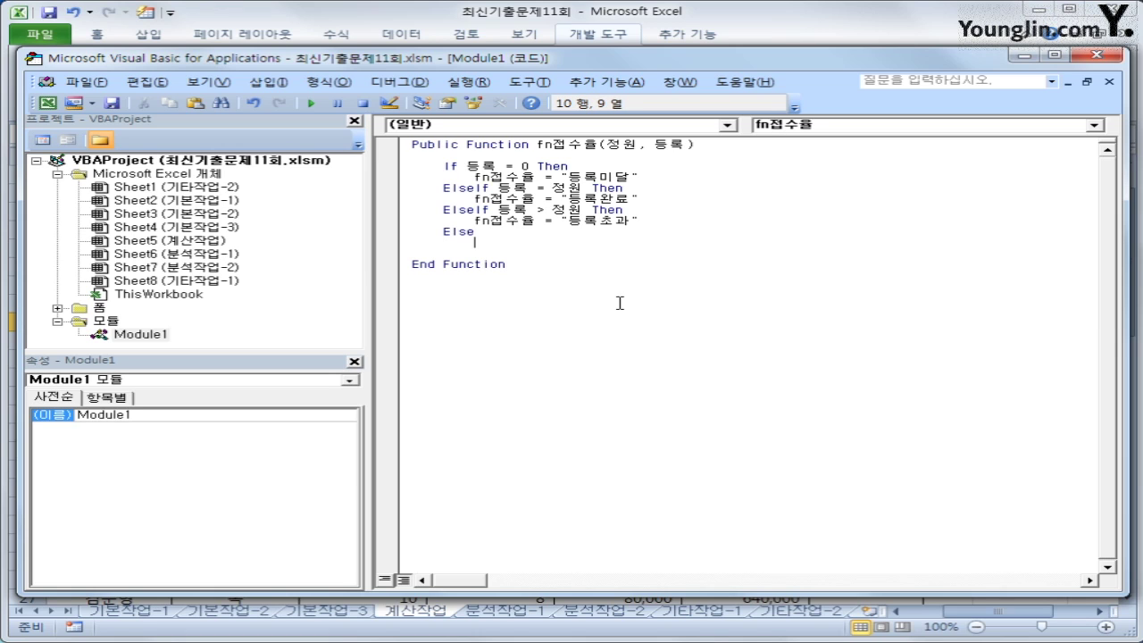
key(Tab)
text(fn접수율 = "등록완료")
Step: Replace the text value in the Else branch with the expression 등록 / 정원
key(Left)
key(Left)
key(Left)
key(Left)
key(Left)
key(Left)
key(Left)
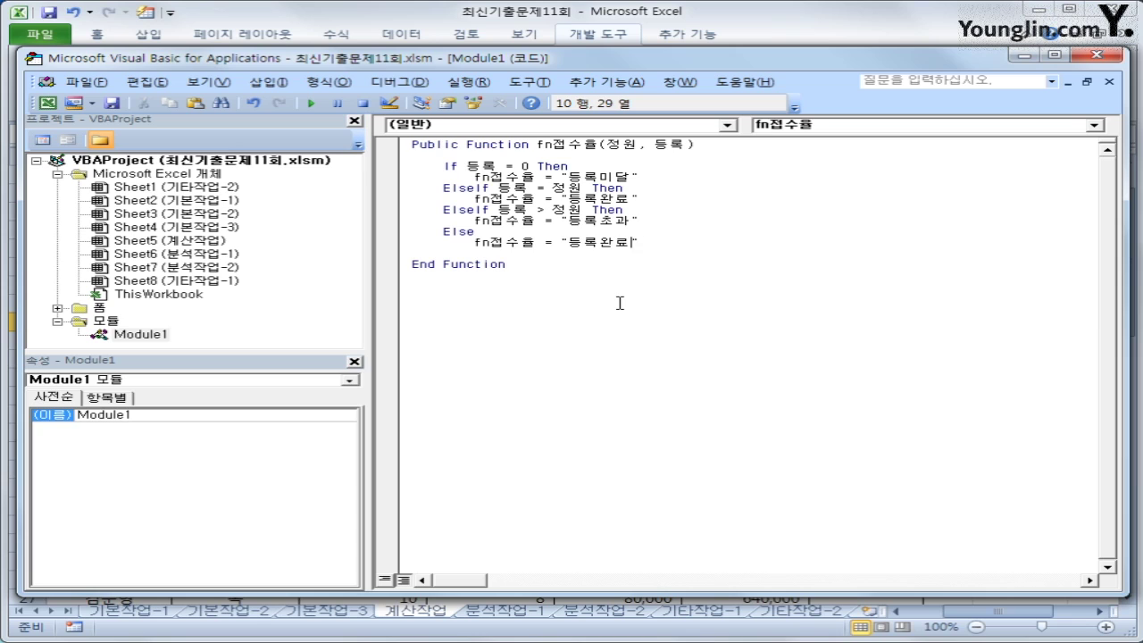
key(shift+Right)
key(shift+Right)
key(shift+Right)
key(shift+Right)
key(shift+Right)
key(shift+Right)
key(shift+Right)
text(sedf)
key(BackSpace)
key(BackSpace)
key(BackSpace)
key(BackSpace)
text(등록/저)
text(정원)
key(Return)
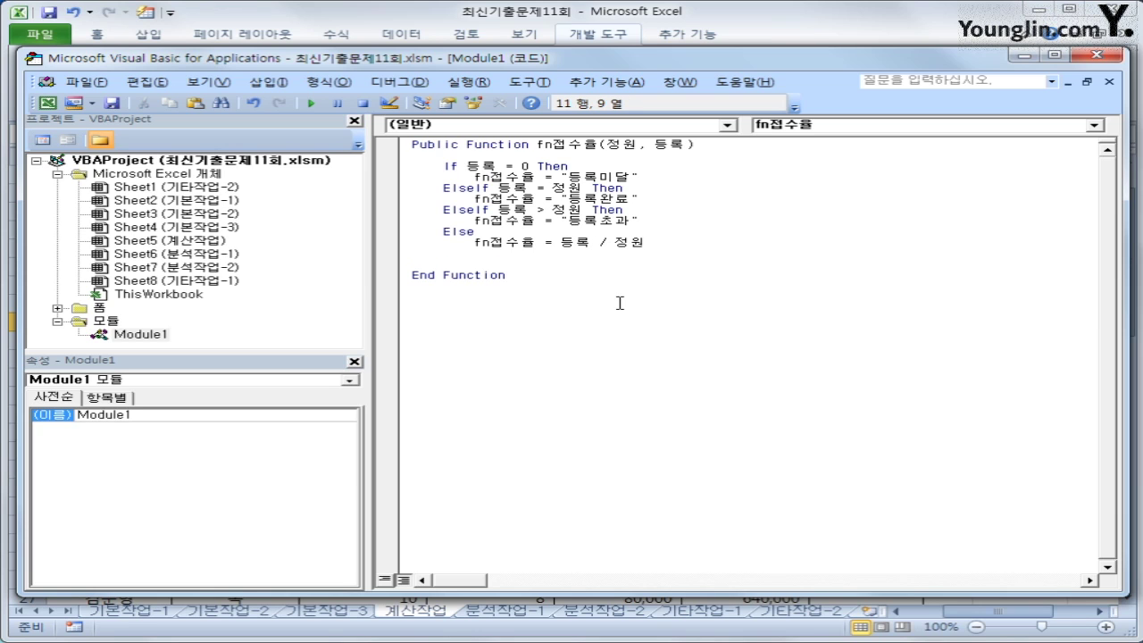
Step: Close the conditional block of fn접수율 with End If
text(ㄷ)
key(BackSpace)
text(end if)
key(Return)
key(Up)
key(Up)
key(Right)
key(Right)
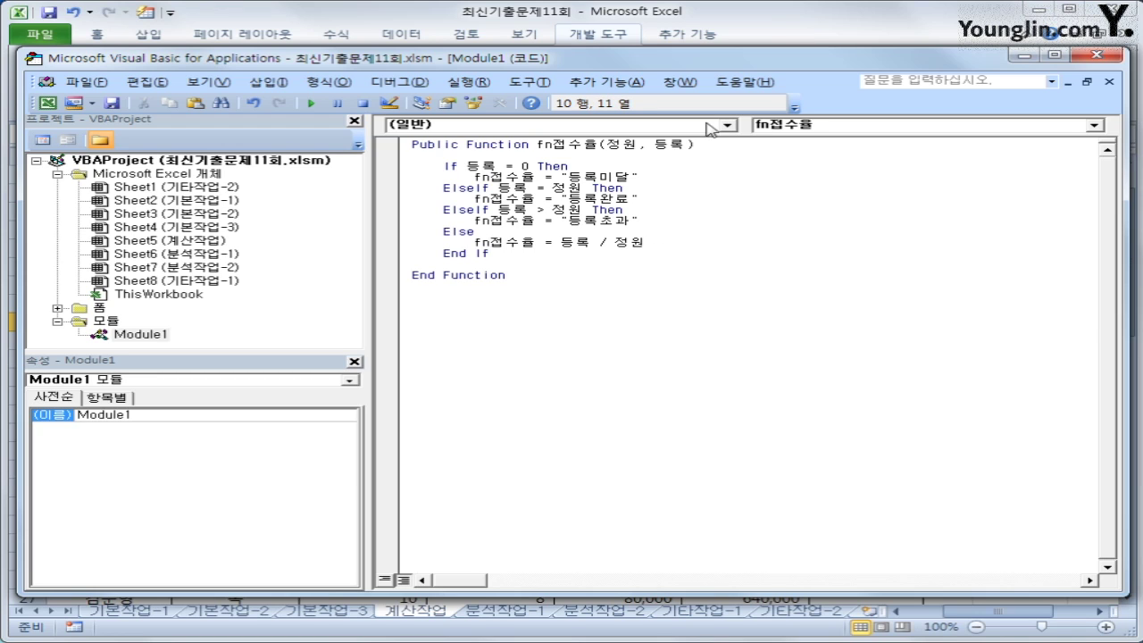
Step: Review the result line of each fn접수율 branch and close the Visual Basic editor to return to the 계산작업 sheet
click(658, 174)
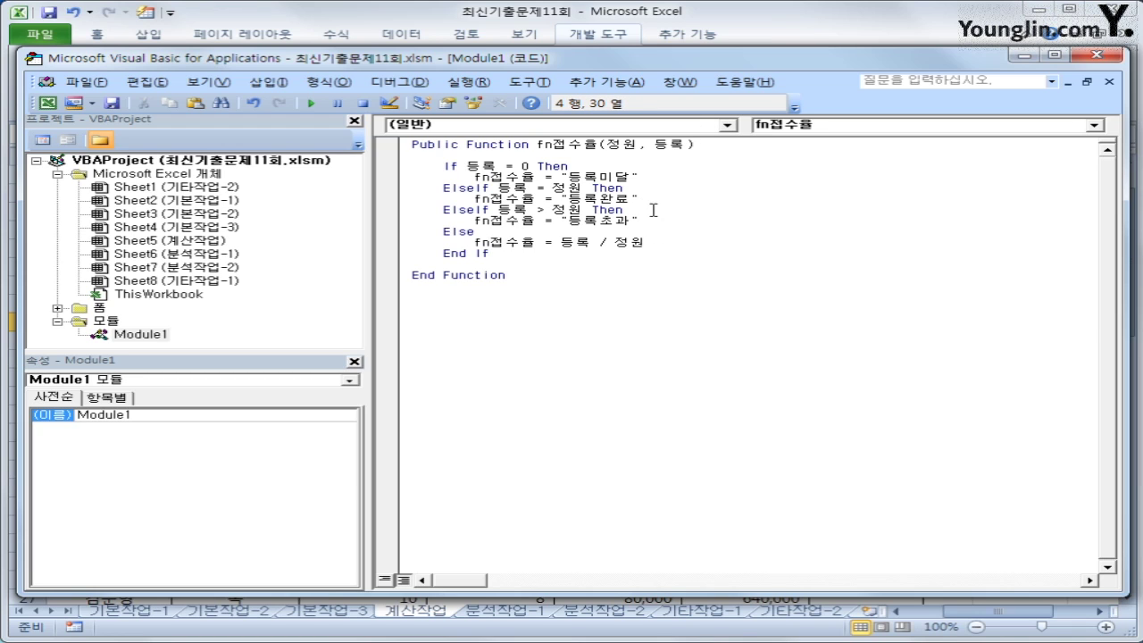
click(656, 201)
click(649, 220)
click(657, 242)
click(1084, 57)
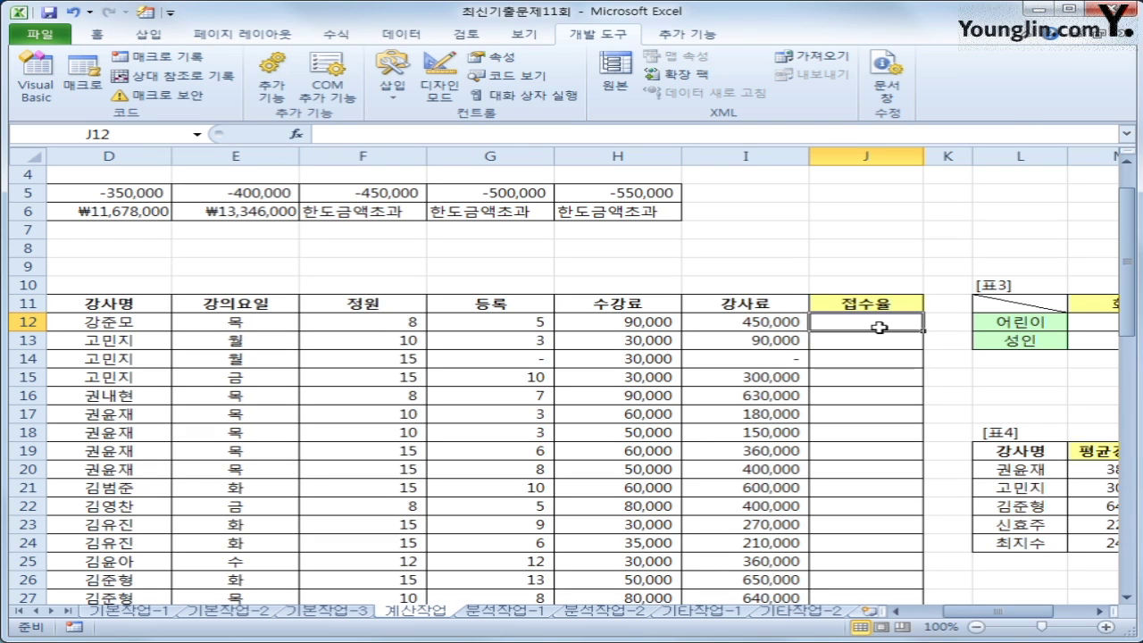
Step: Insert the user-defined function fn접수율 into cell J12 from the function wizard's 사용자 정의 category
click(298, 134)
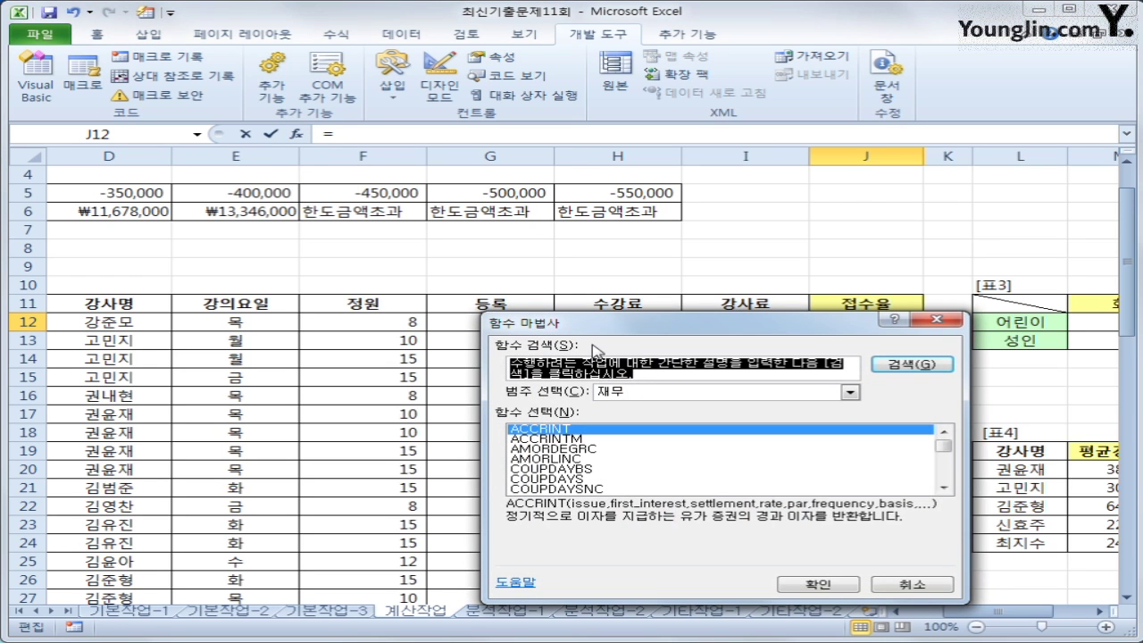
drag(604, 324, 607, 256)
click(635, 323)
click(696, 448)
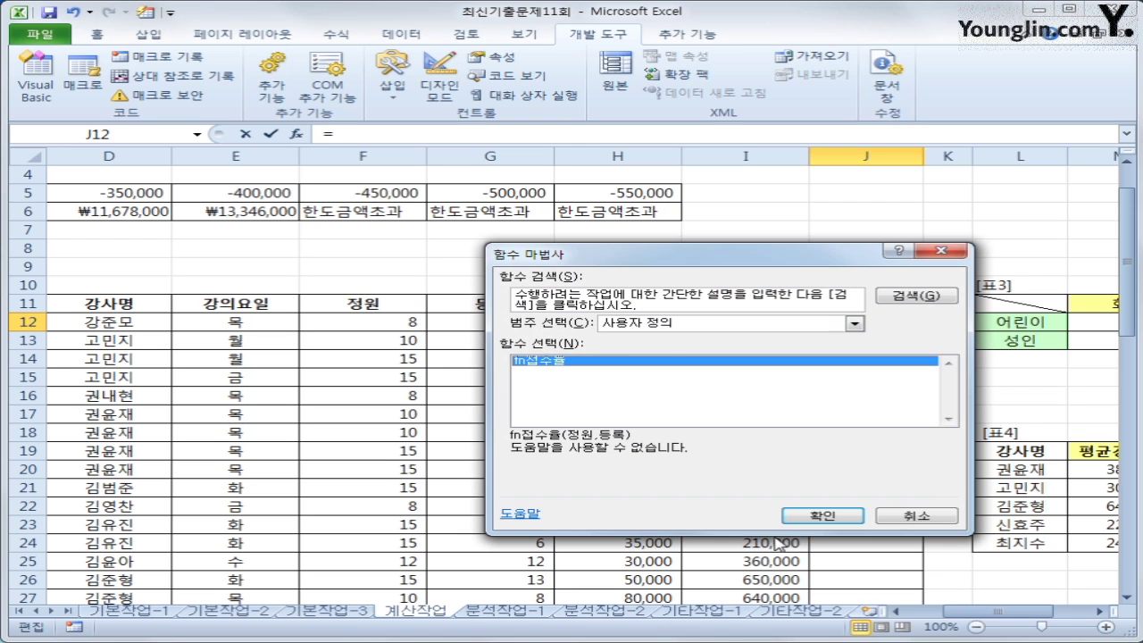
click(822, 516)
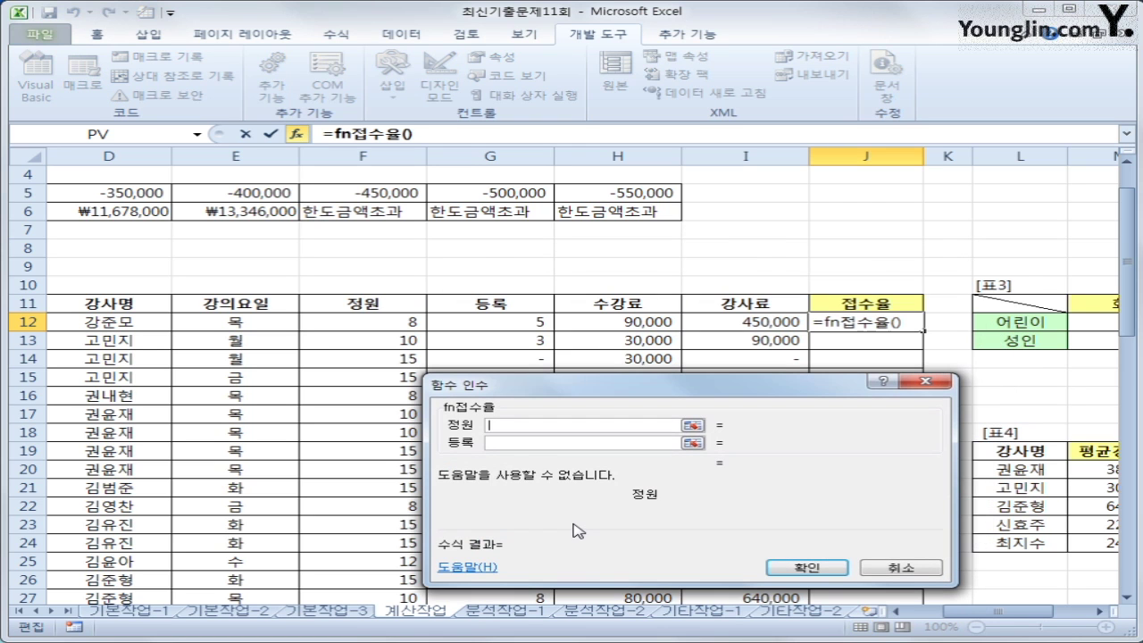
Step: Supply F12 as the 정원 argument and G12 as the 등록 argument of fn접수율, and confirm the formula in J12
click(399, 330)
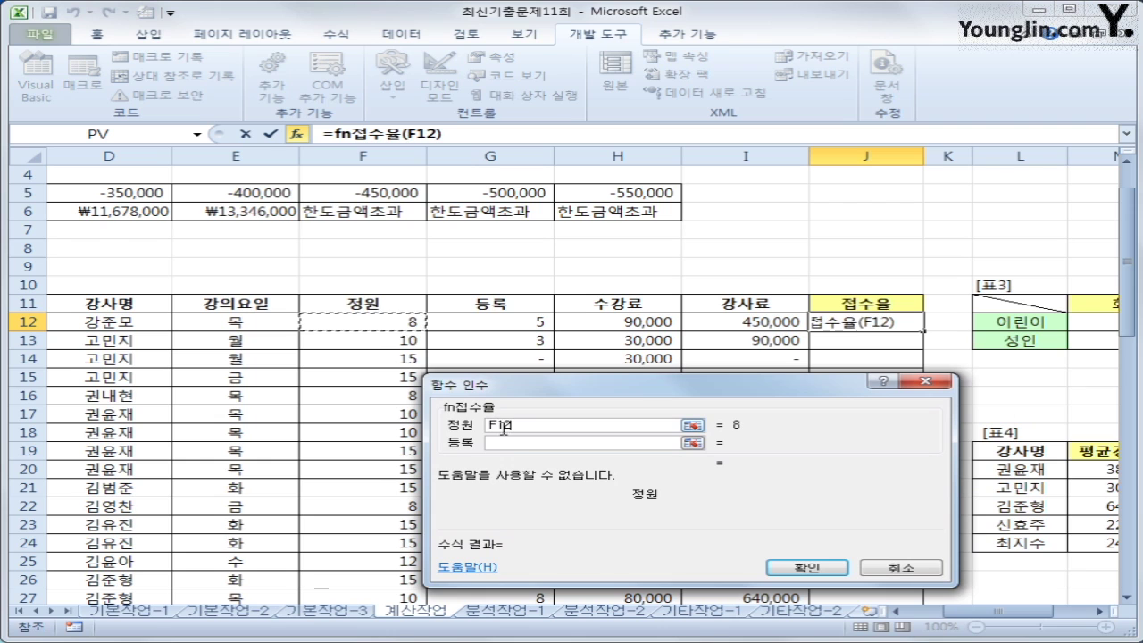
click(516, 444)
click(523, 326)
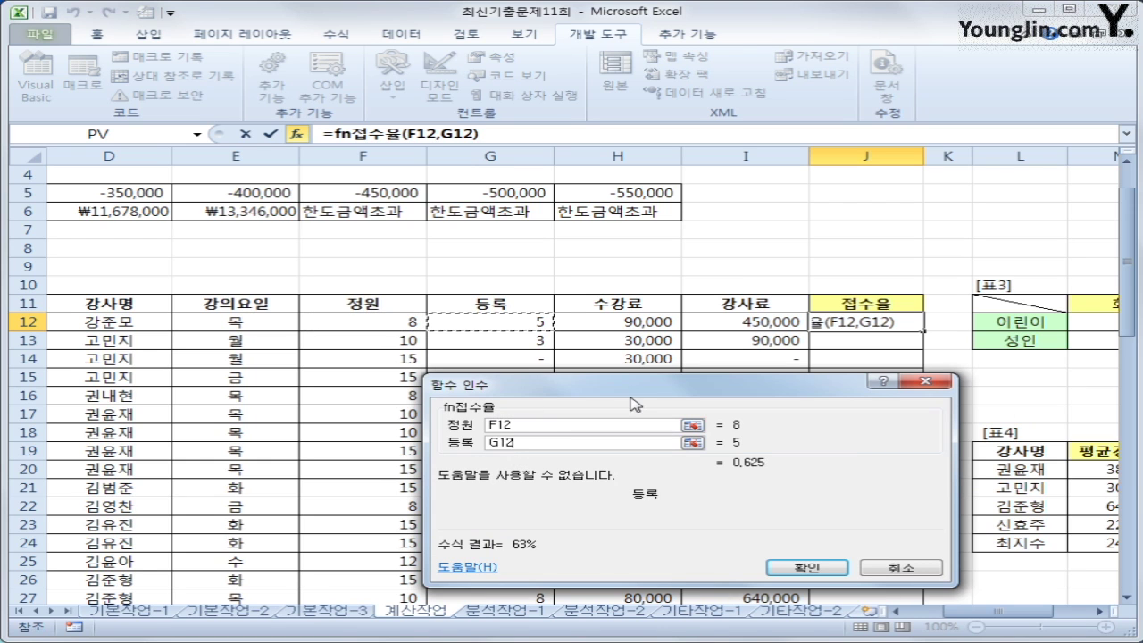
click(807, 567)
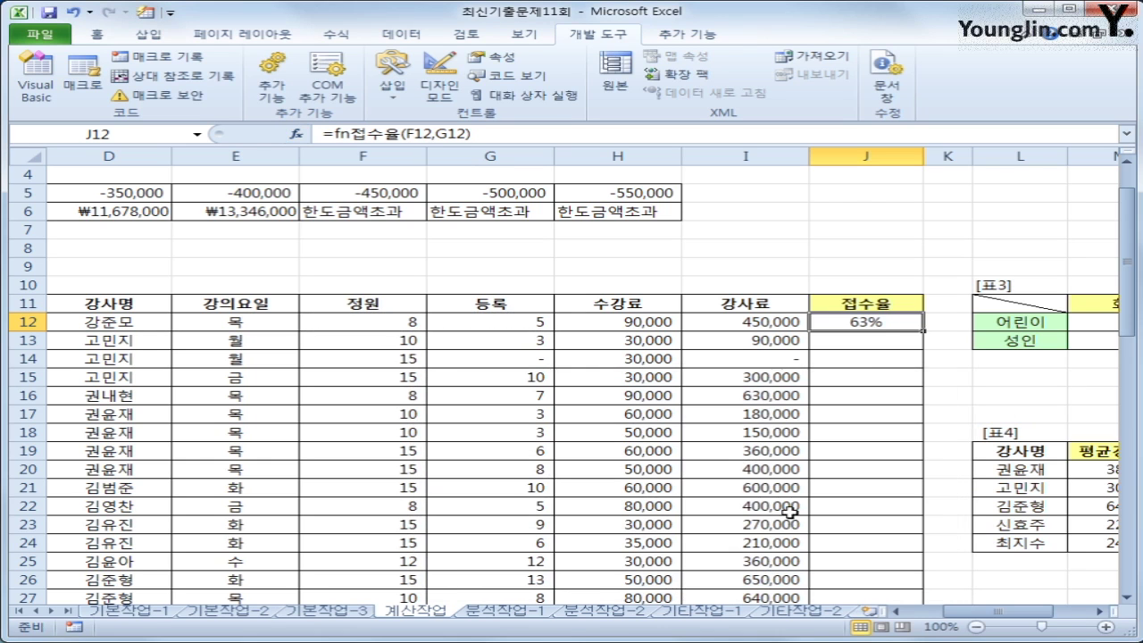
Step: Fill the fn접수율 formula from J12 down the 접수율 column to J38 and check the results
double_click(927, 332)
scroll(929, 447, down, 4)
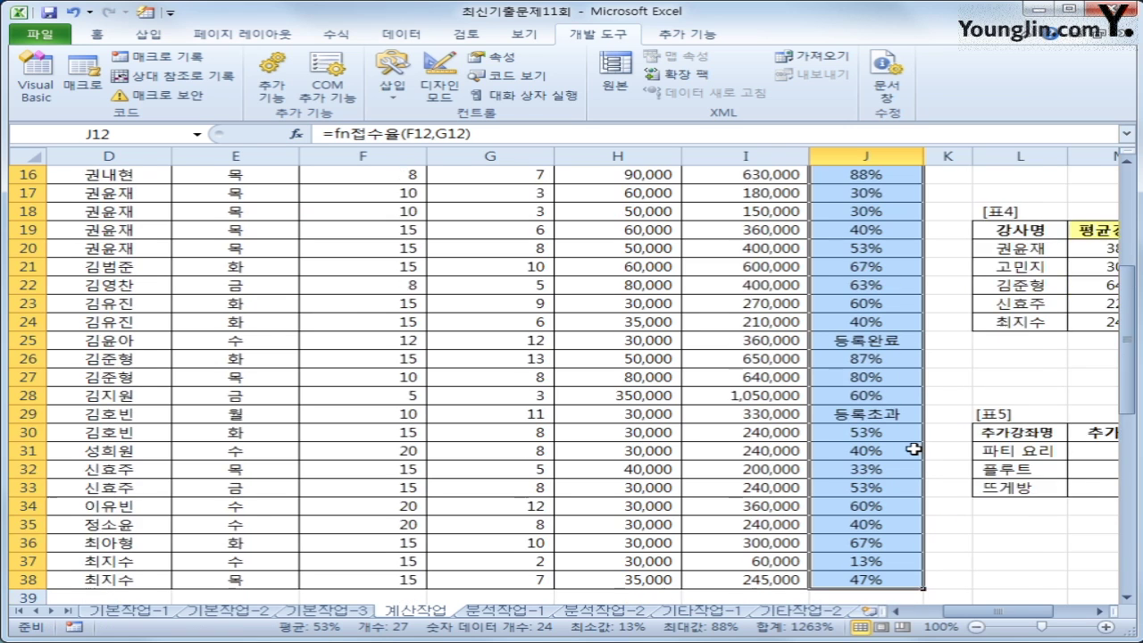
scroll(913, 449, up, 3)
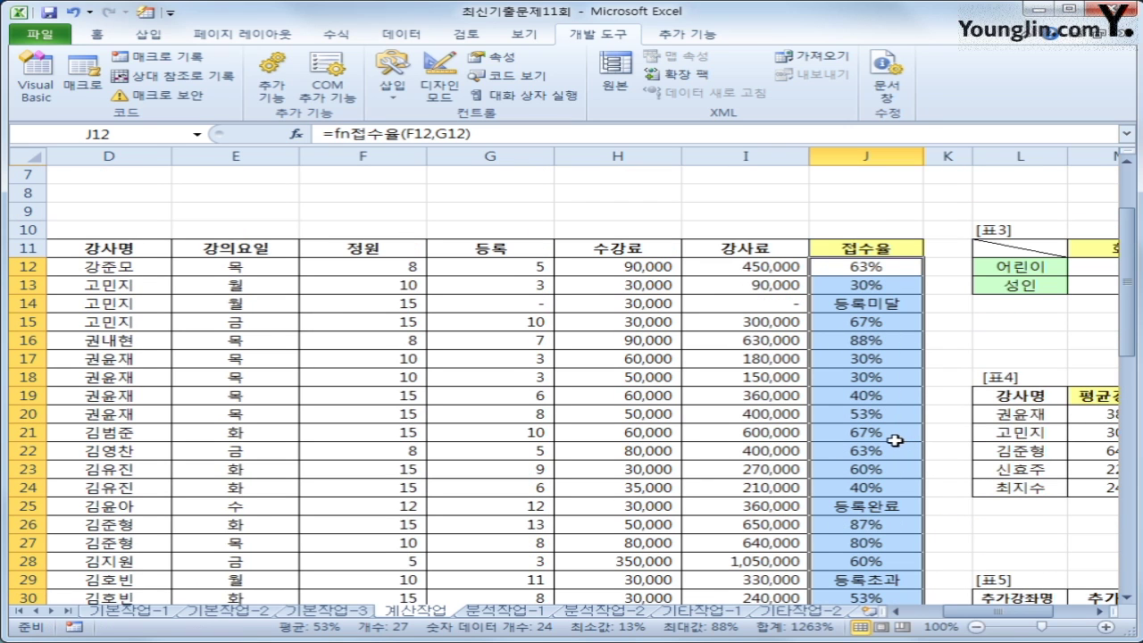
scroll(892, 436, down, 3)
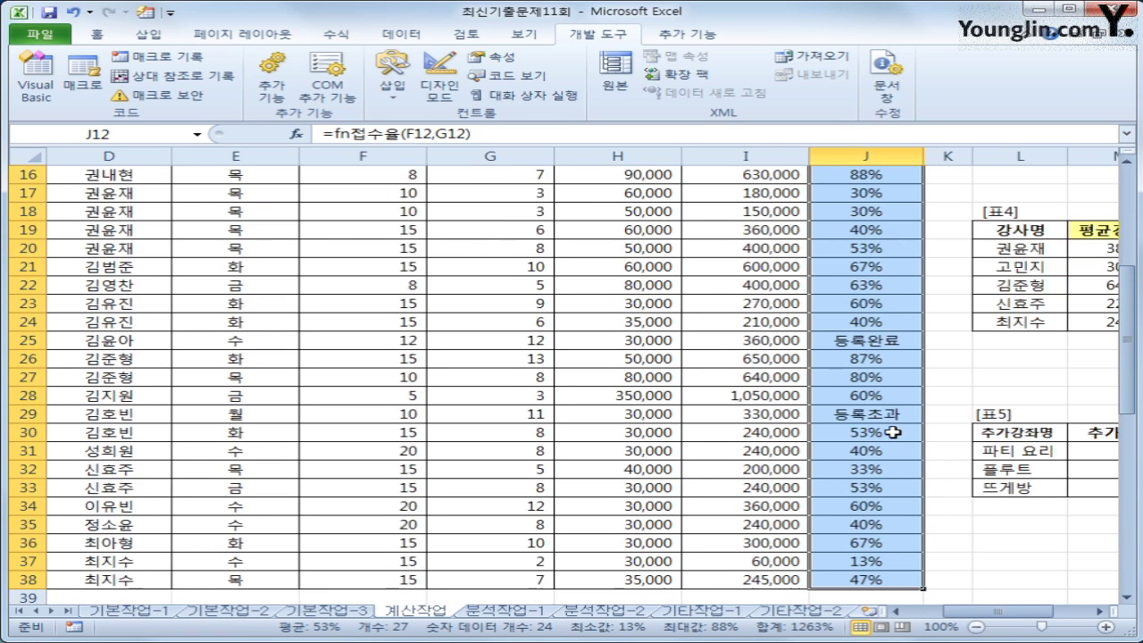
click(891, 583)
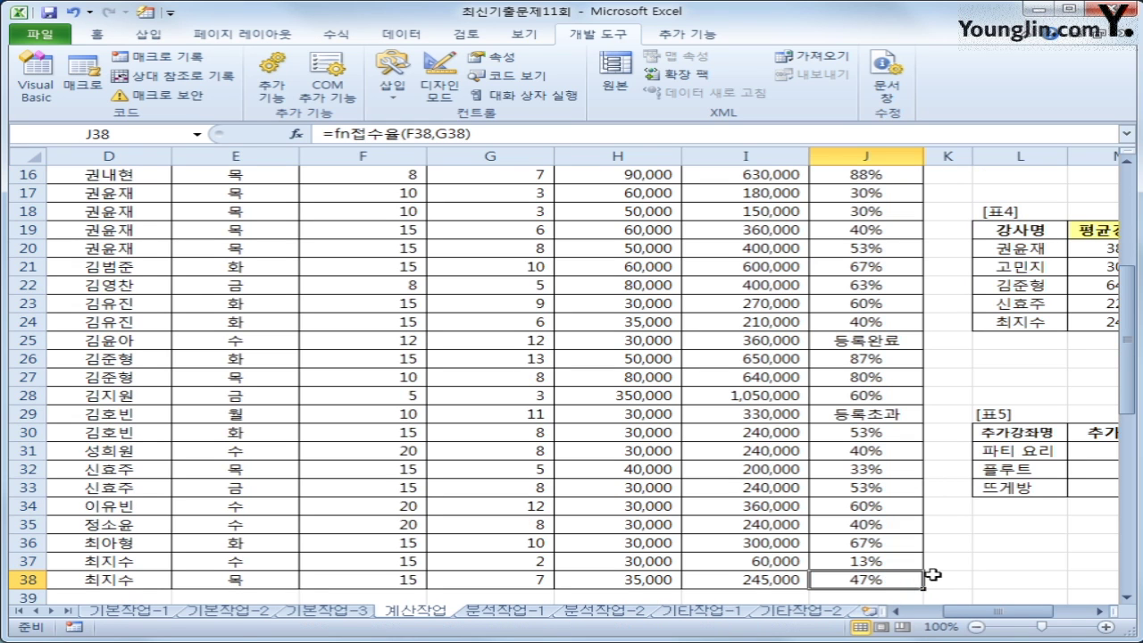
scroll(931, 570, up, 5)
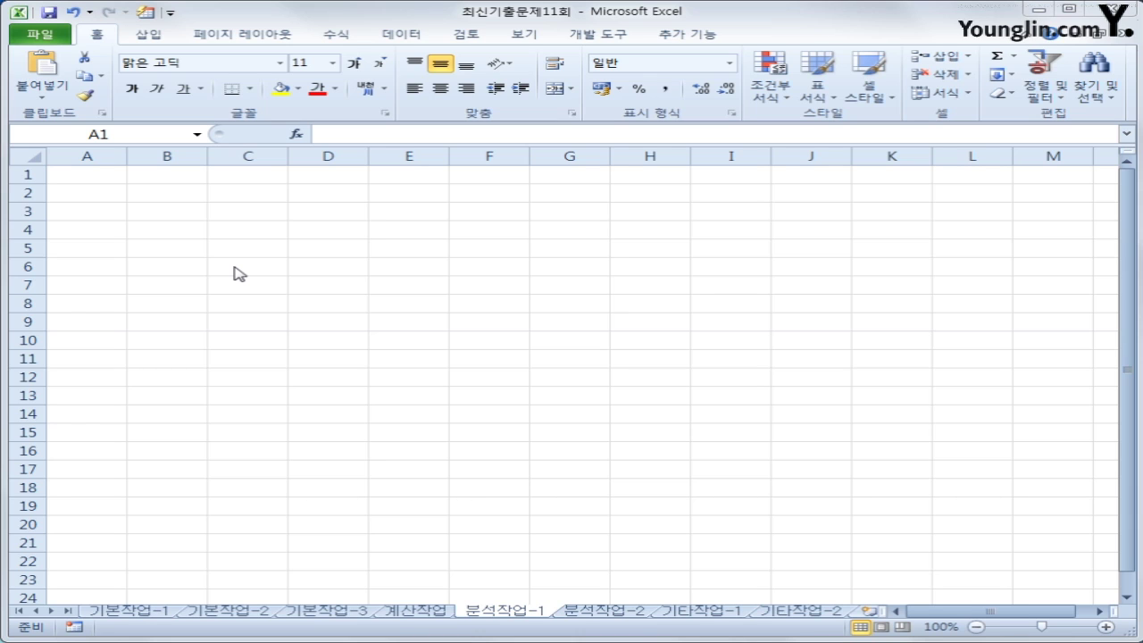
Step: From cell B10 on 분석작업-1, start a Microsoft Query on the MS Access database 등록관리.accdb
click(170, 342)
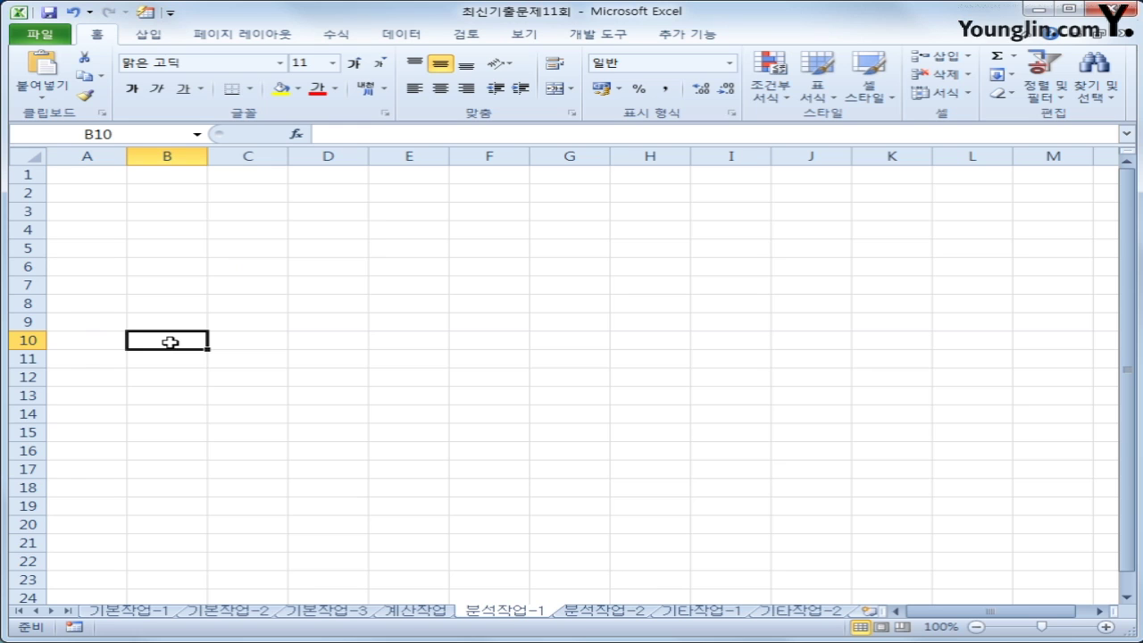
click(398, 36)
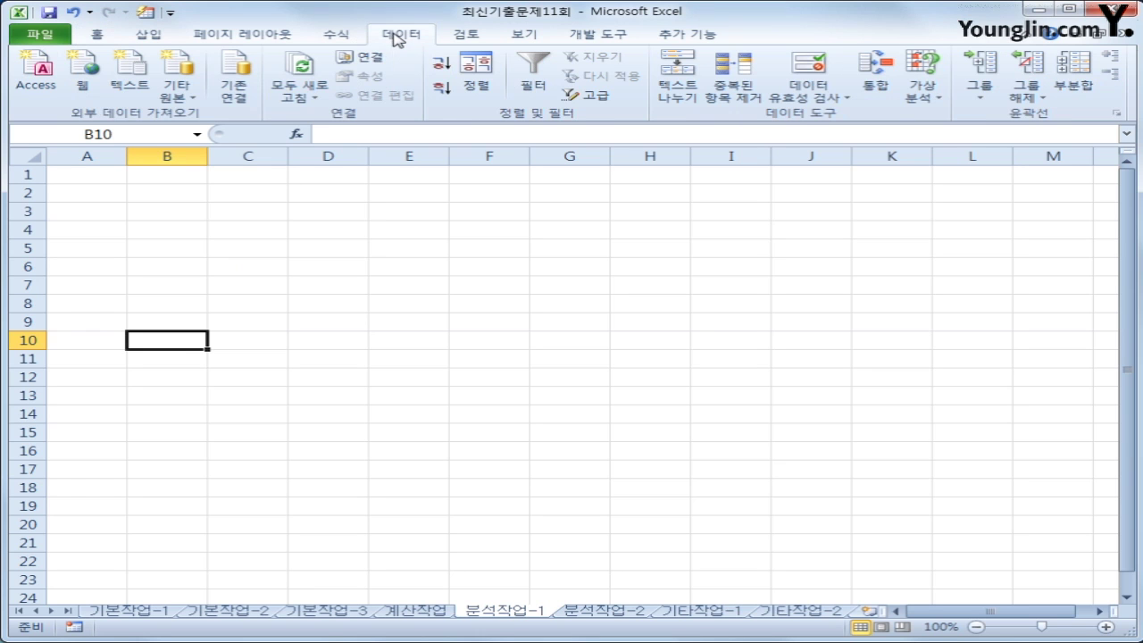
click(183, 92)
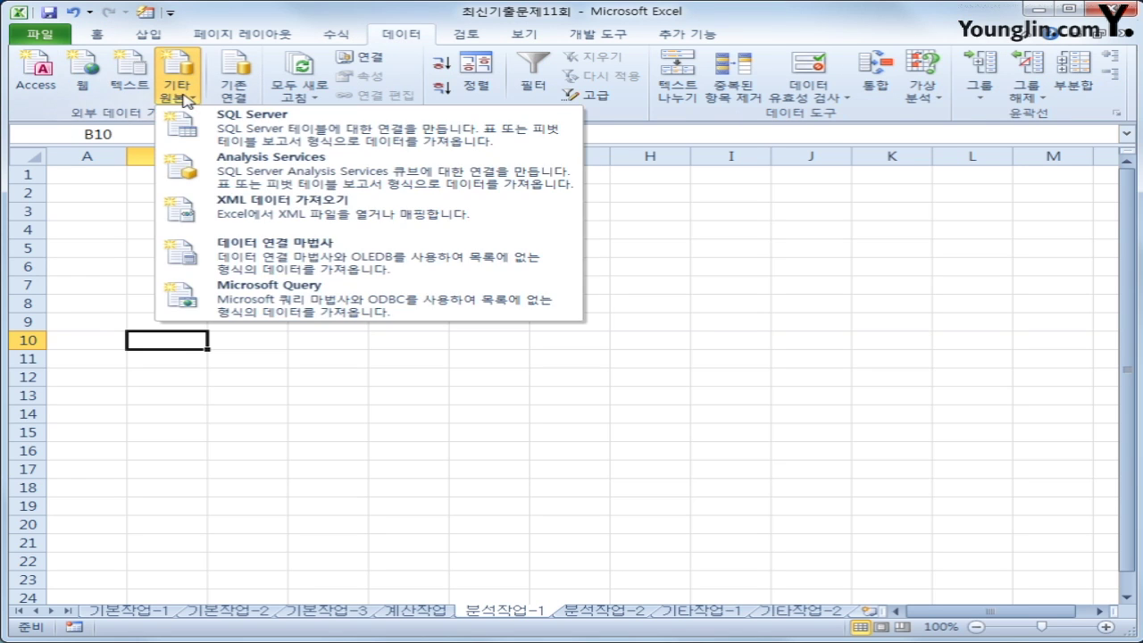
click(306, 311)
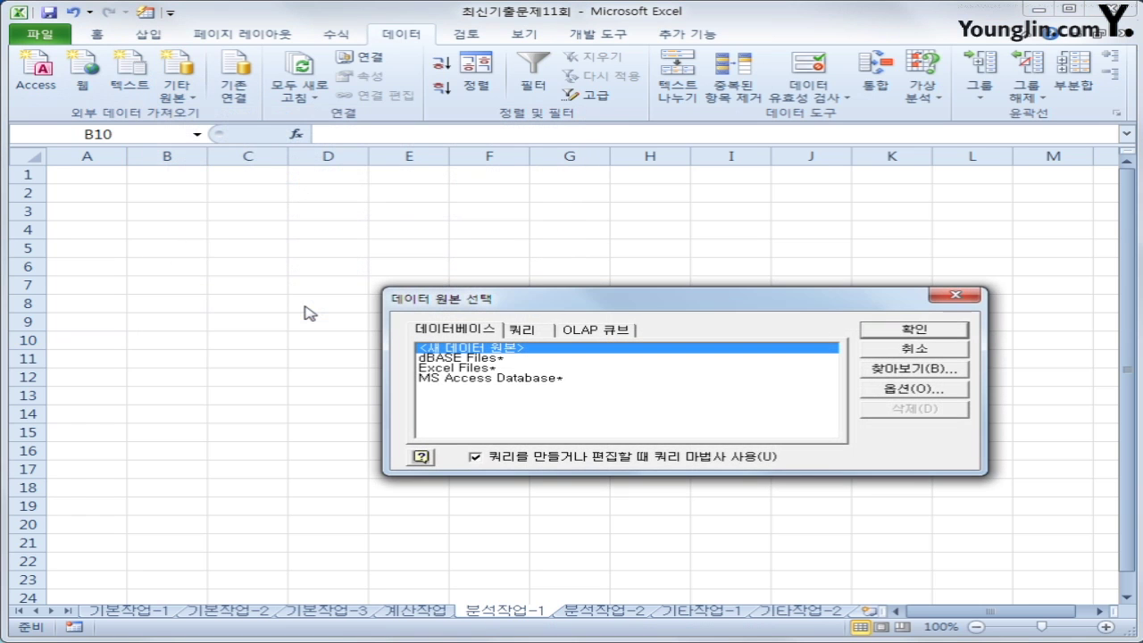
click(516, 380)
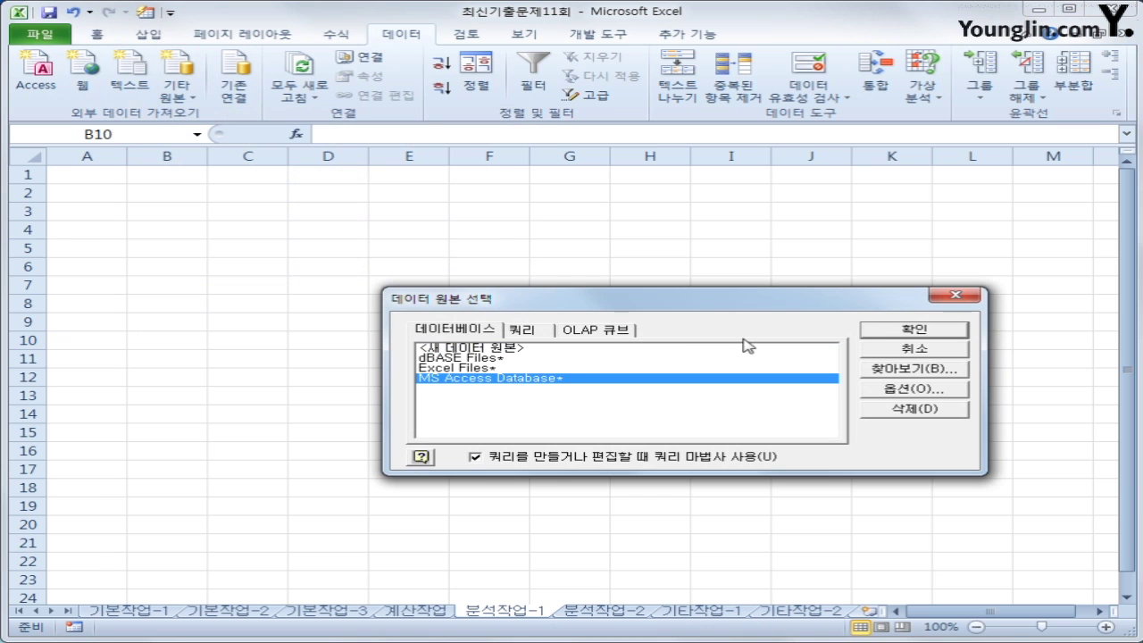
click(882, 332)
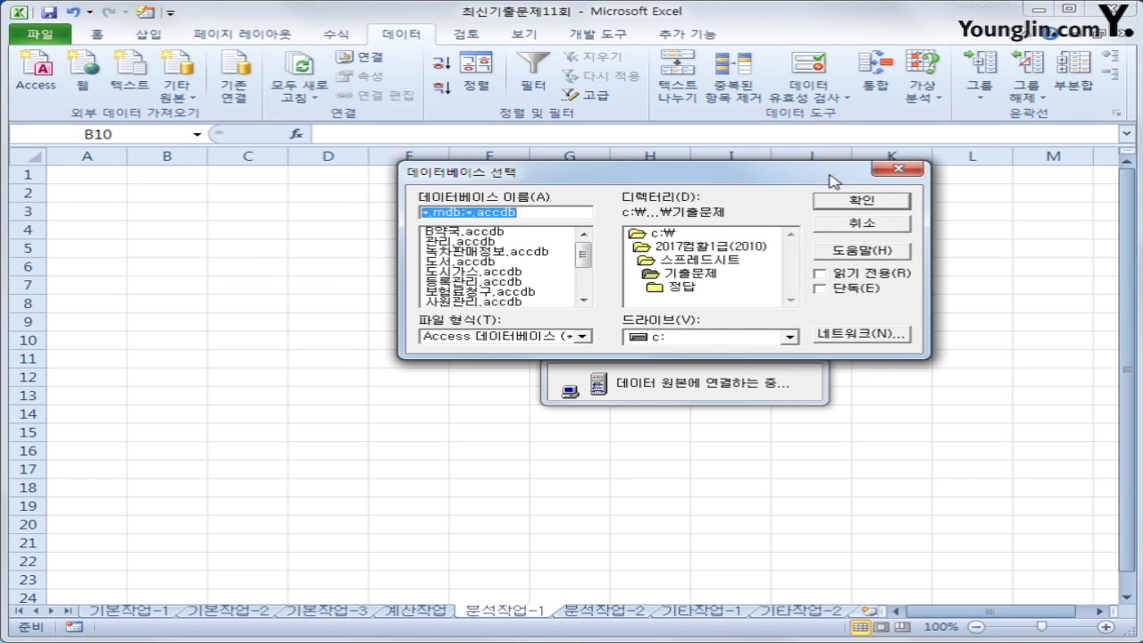
click(527, 282)
click(854, 203)
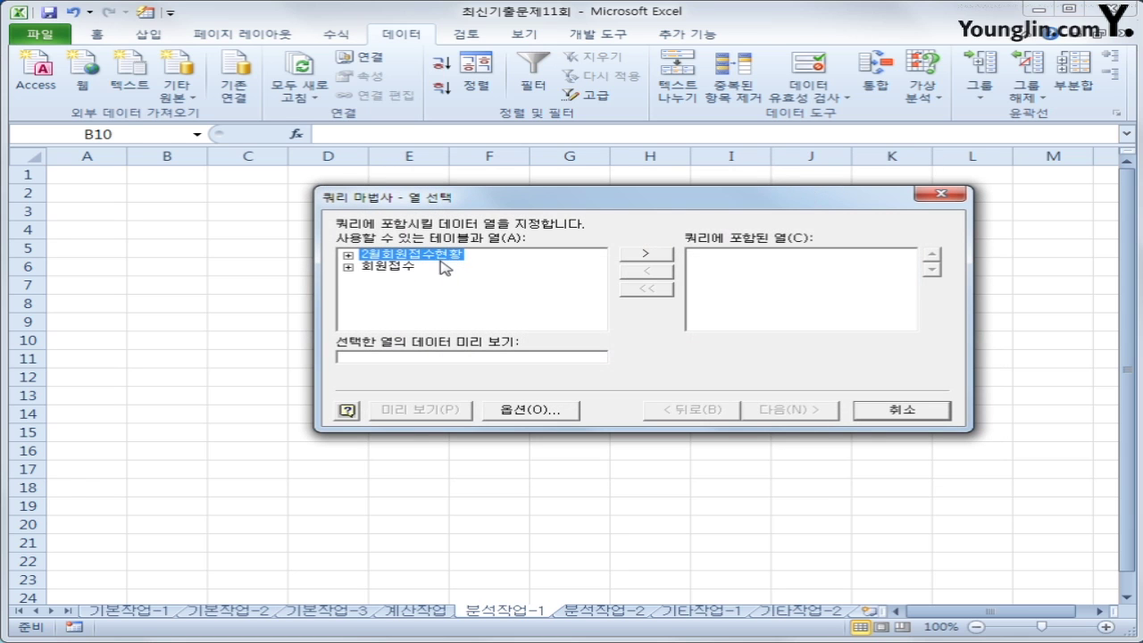
Step: Add the columns 중분류, 강좌명 and 강사명 of the table 2월회원접수현황 to the query
double_click(438, 257)
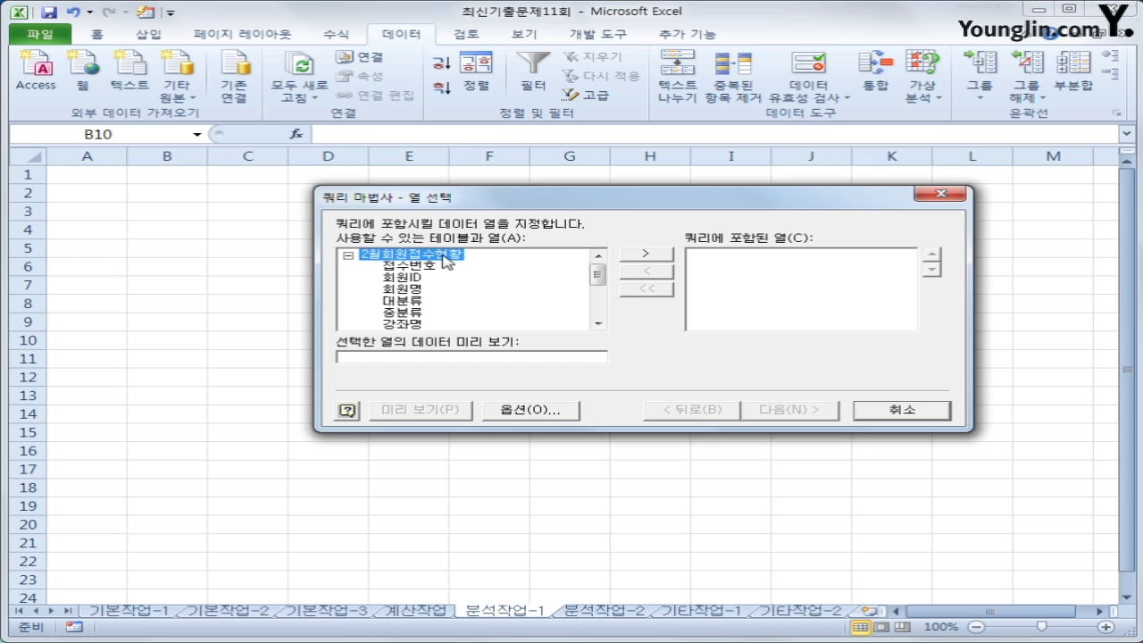
click(408, 313)
double_click(408, 313)
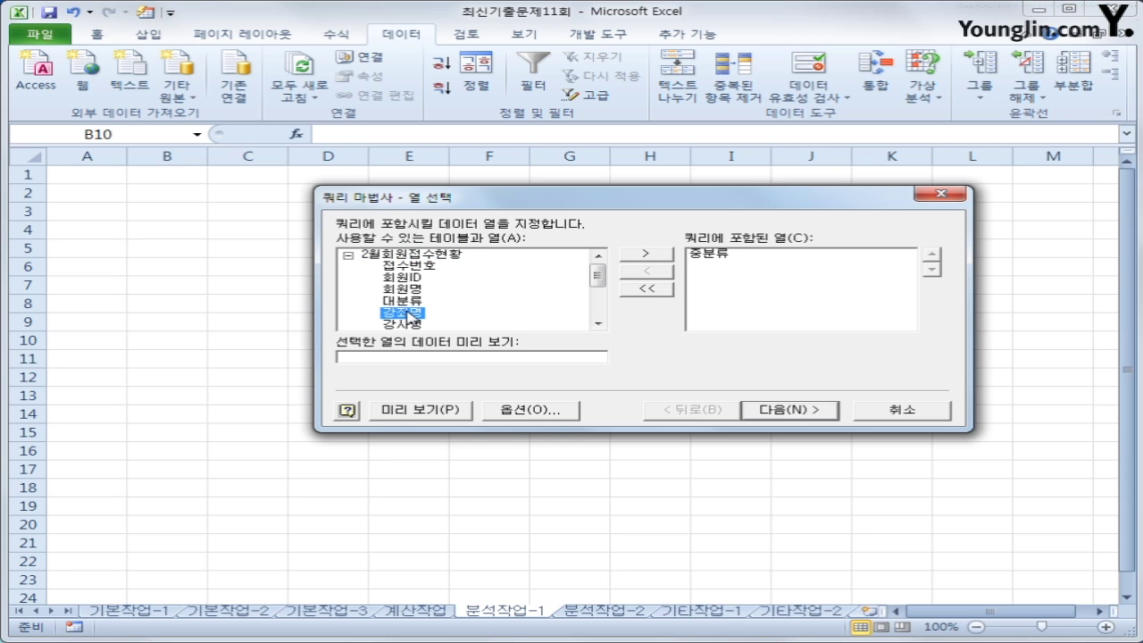
double_click(408, 312)
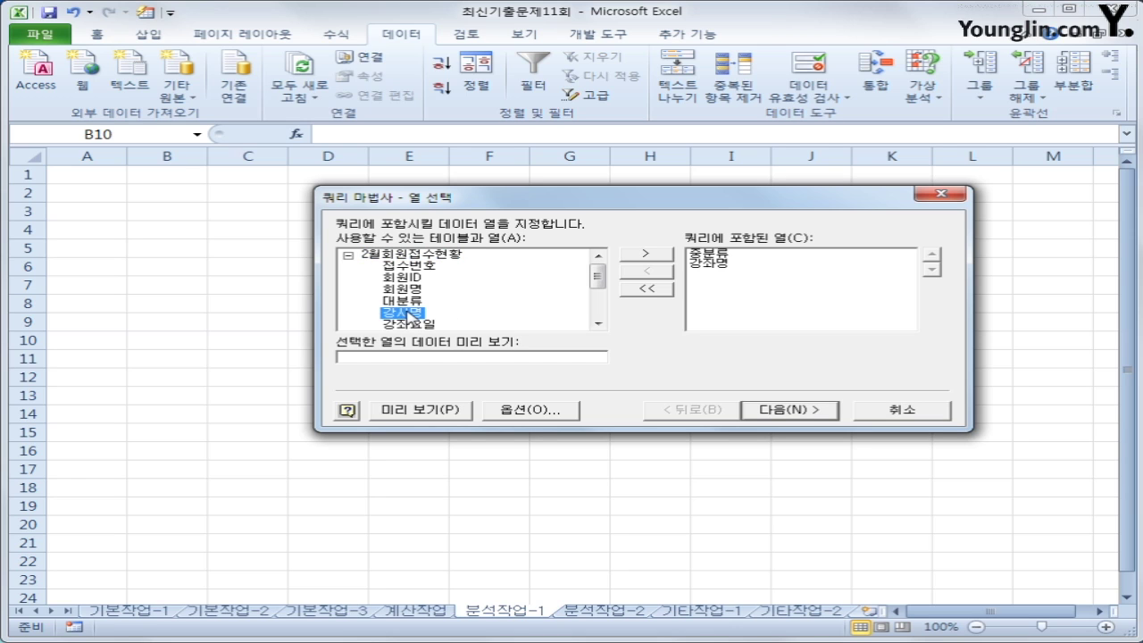
double_click(408, 313)
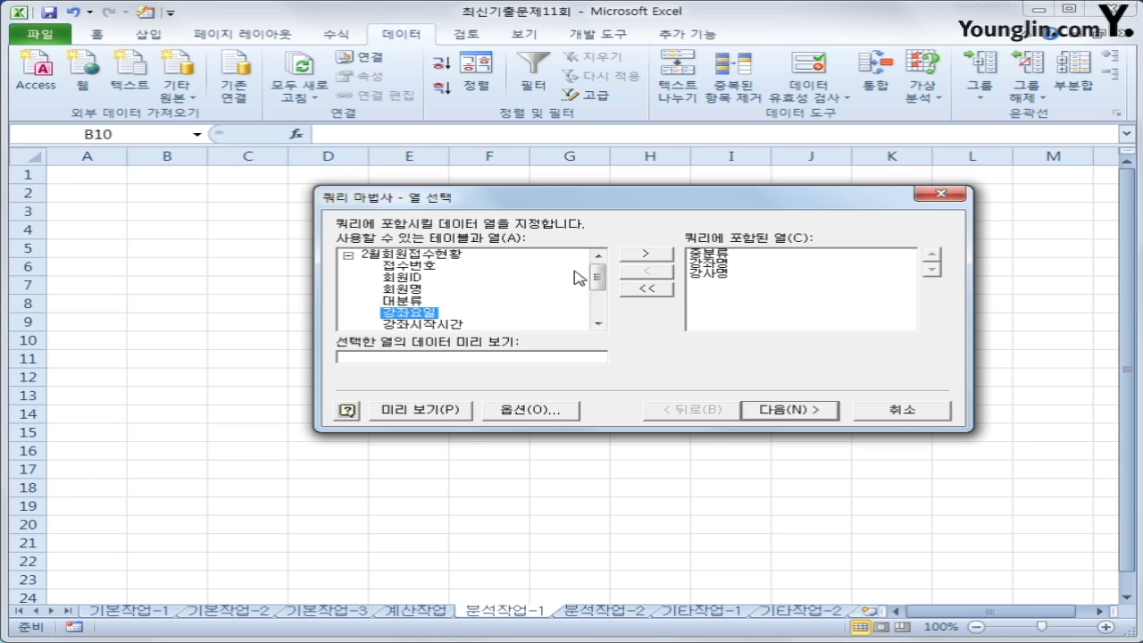
Step: Add the columns 수강료, 수강변경, 회원명 and 강좌요일 to the query and proceed to data filtering
drag(595, 272, 596, 292)
double_click(410, 315)
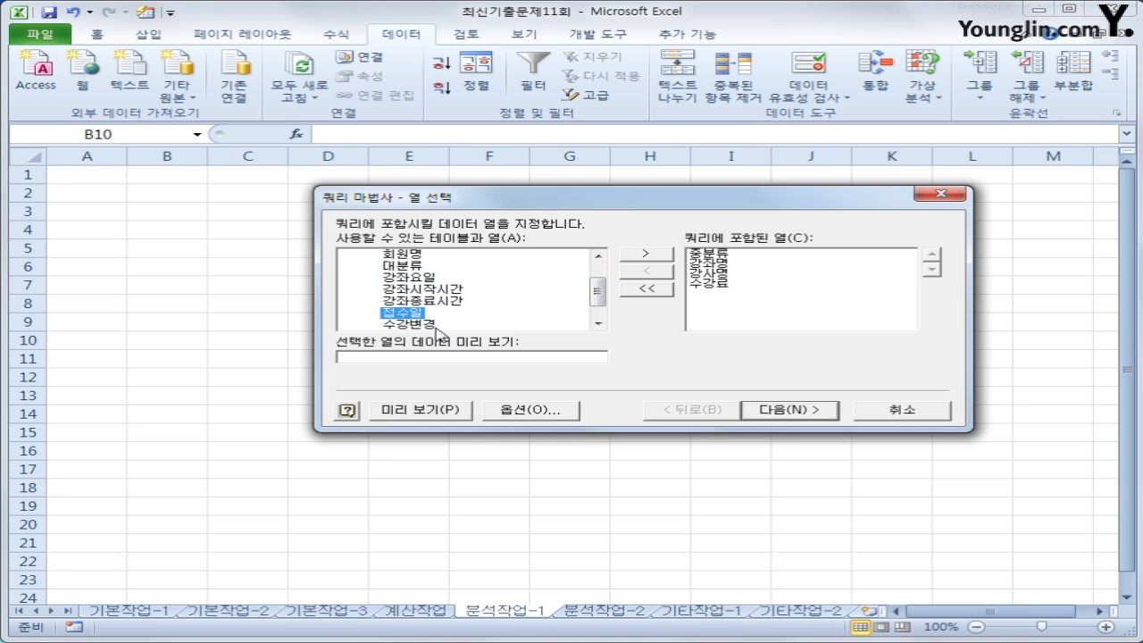
double_click(425, 327)
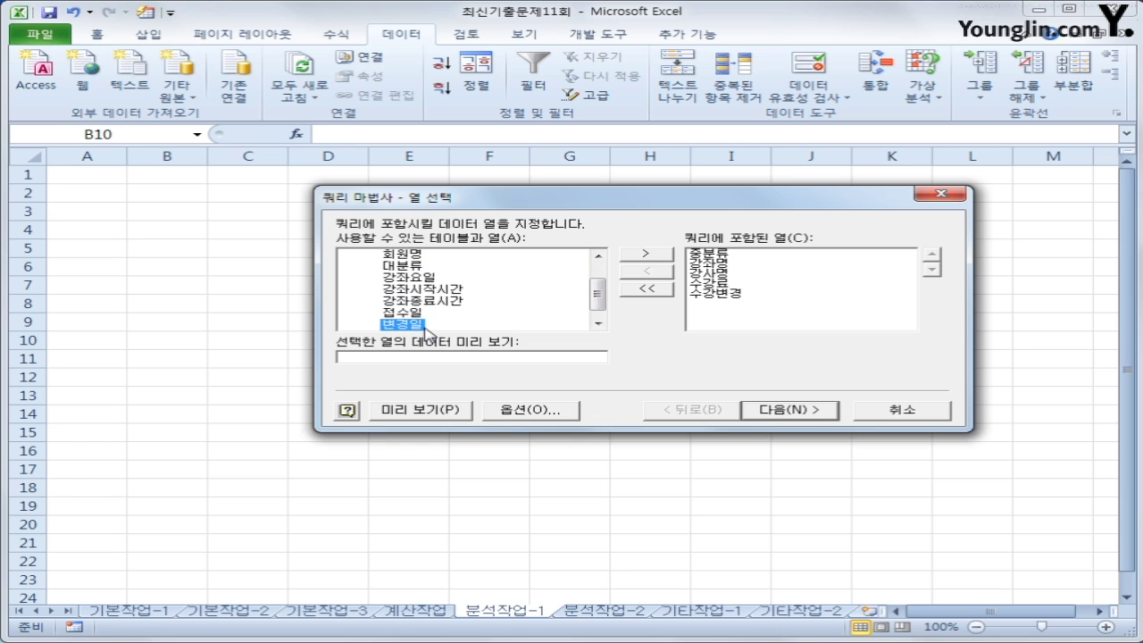
double_click(403, 255)
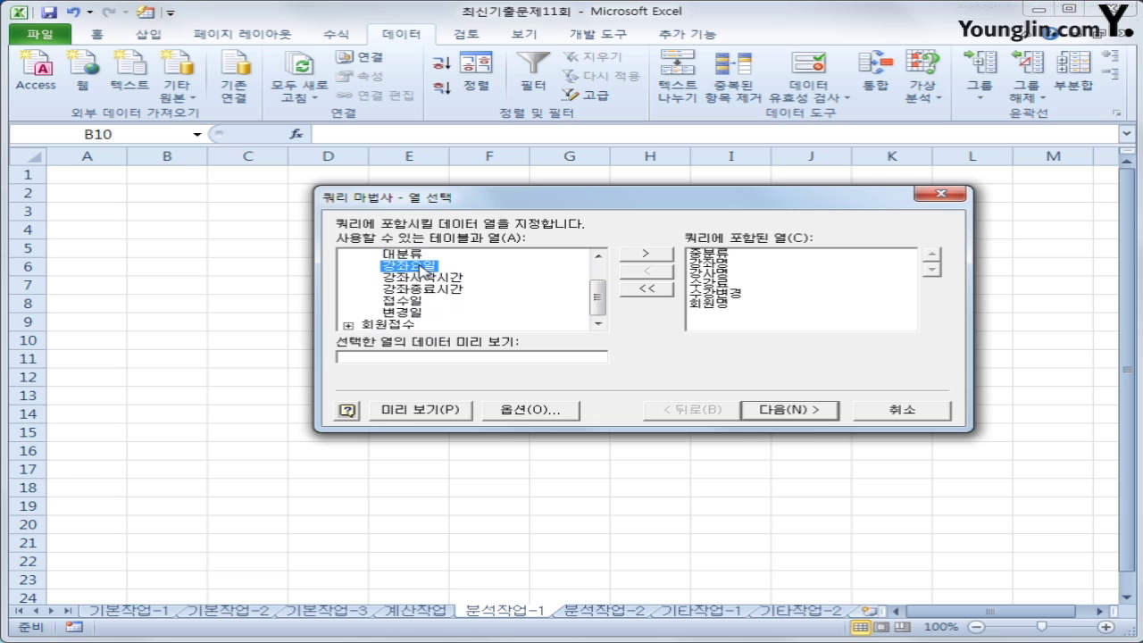
double_click(427, 267)
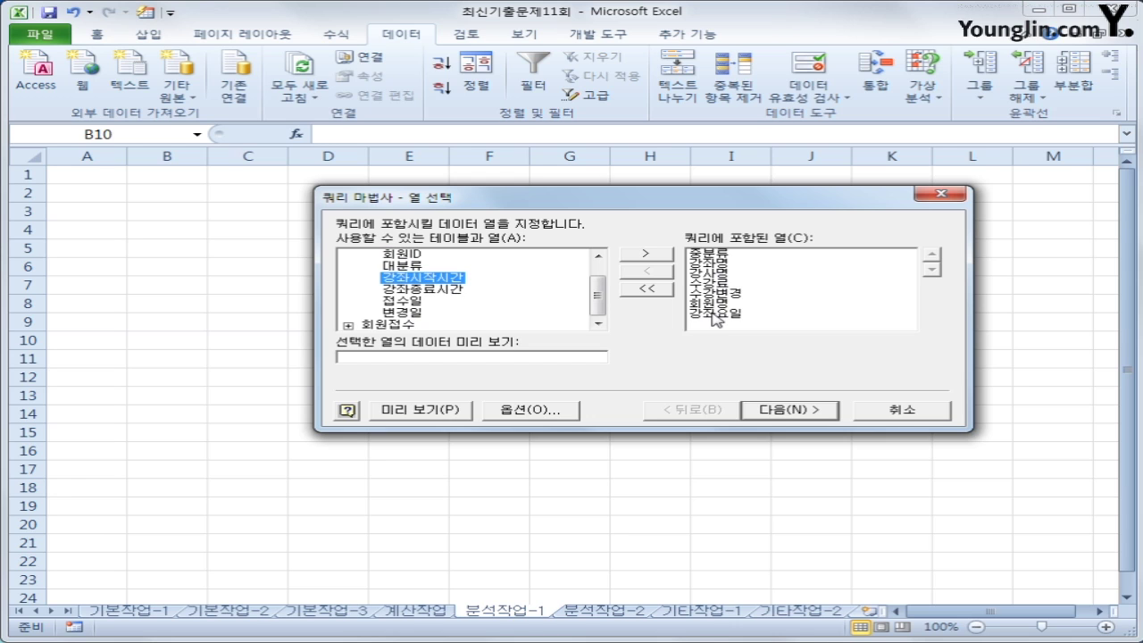
click(788, 412)
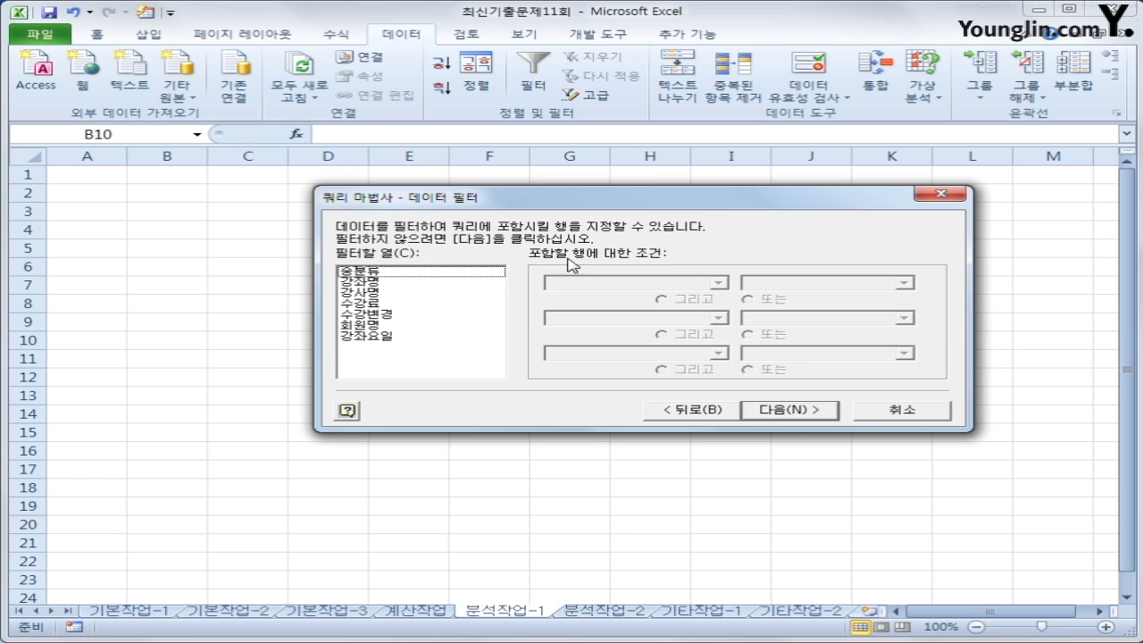
Step: Begin a filter condition on the 수강변경 column by opening its choice of comparison operators
click(394, 316)
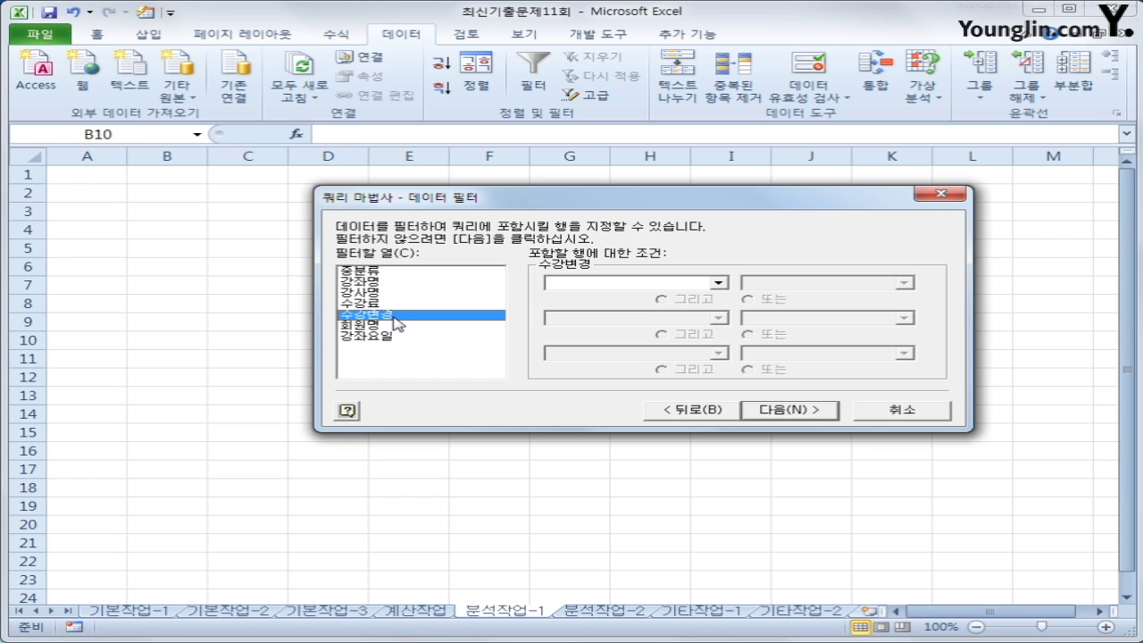
click(641, 285)
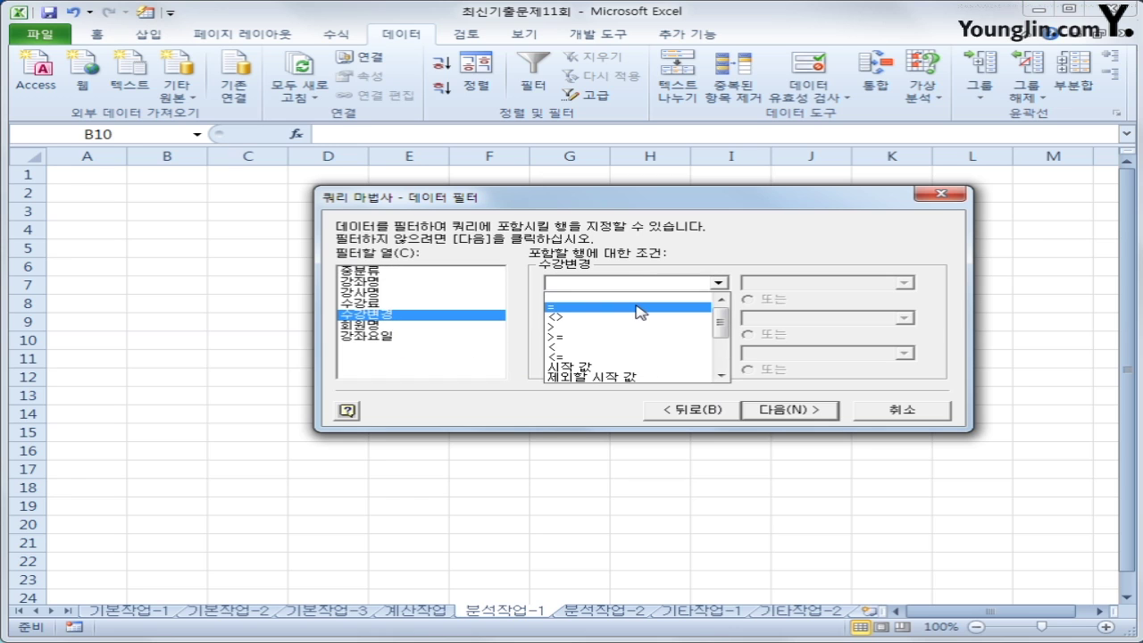
Step: Filter the query to rows where 수강변경 equals 0, leave it unsorted, and return the data to Excel
click(639, 308)
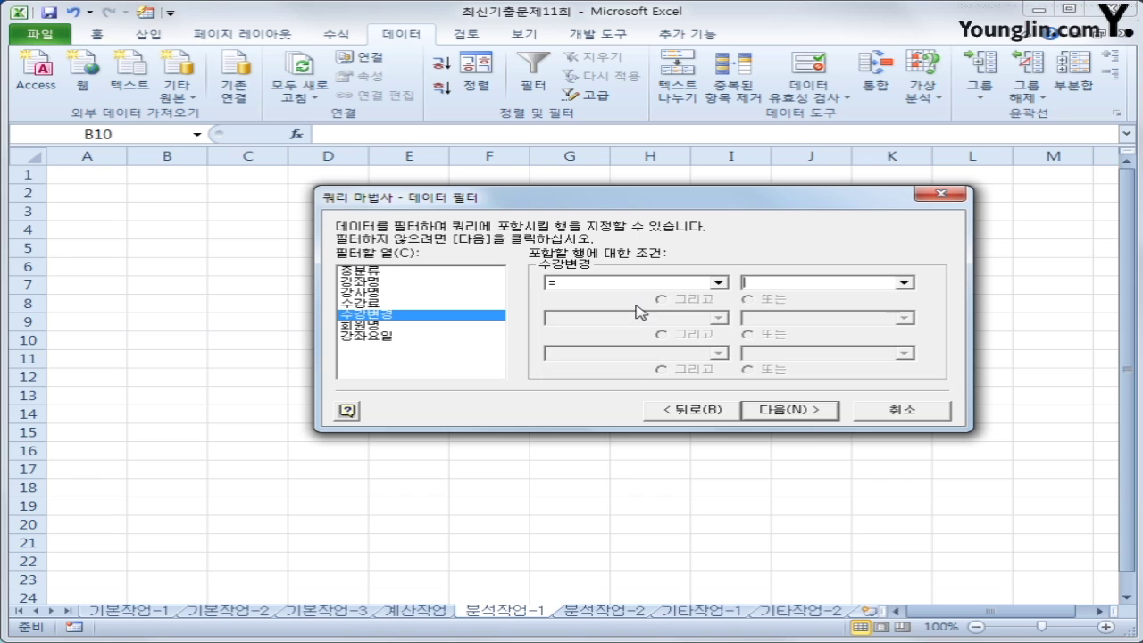
click(821, 280)
text(0)
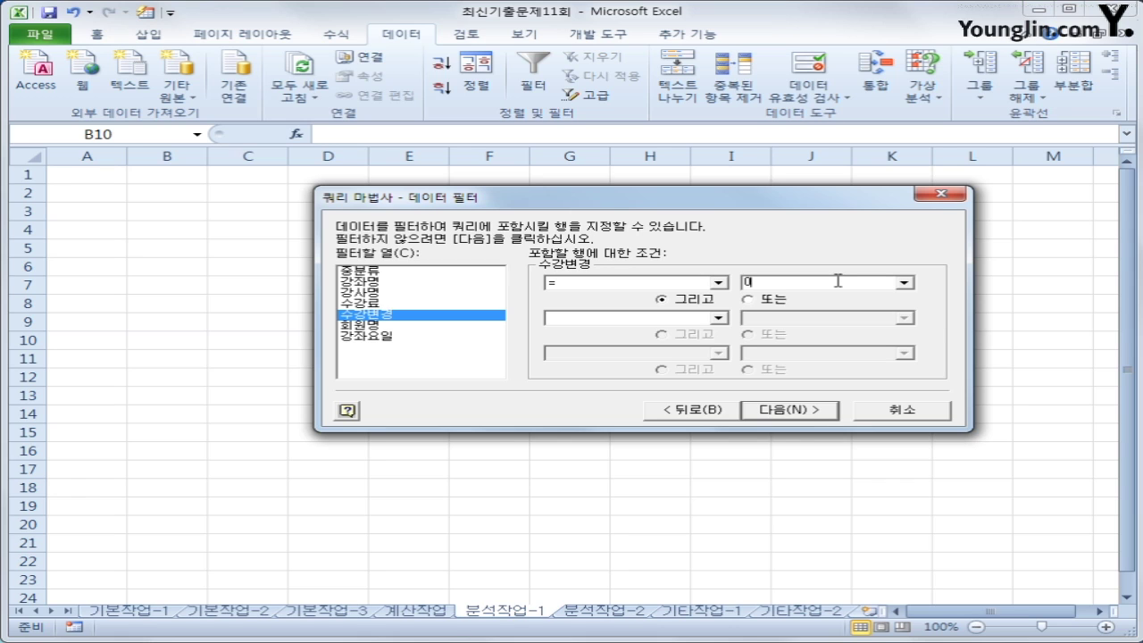
click(820, 414)
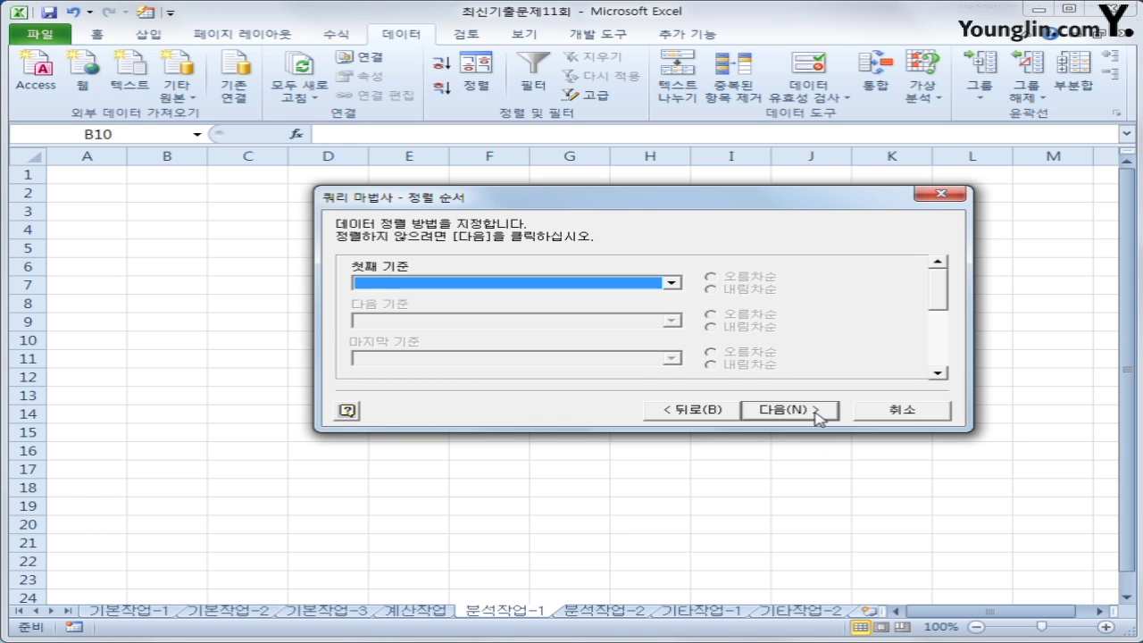
click(820, 413)
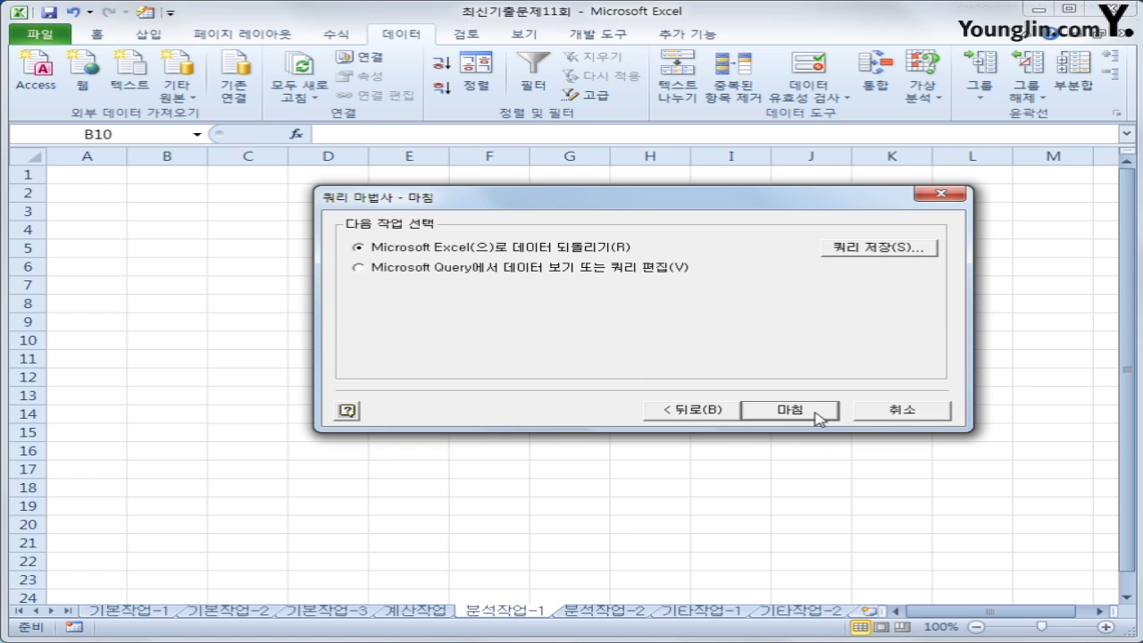
click(814, 414)
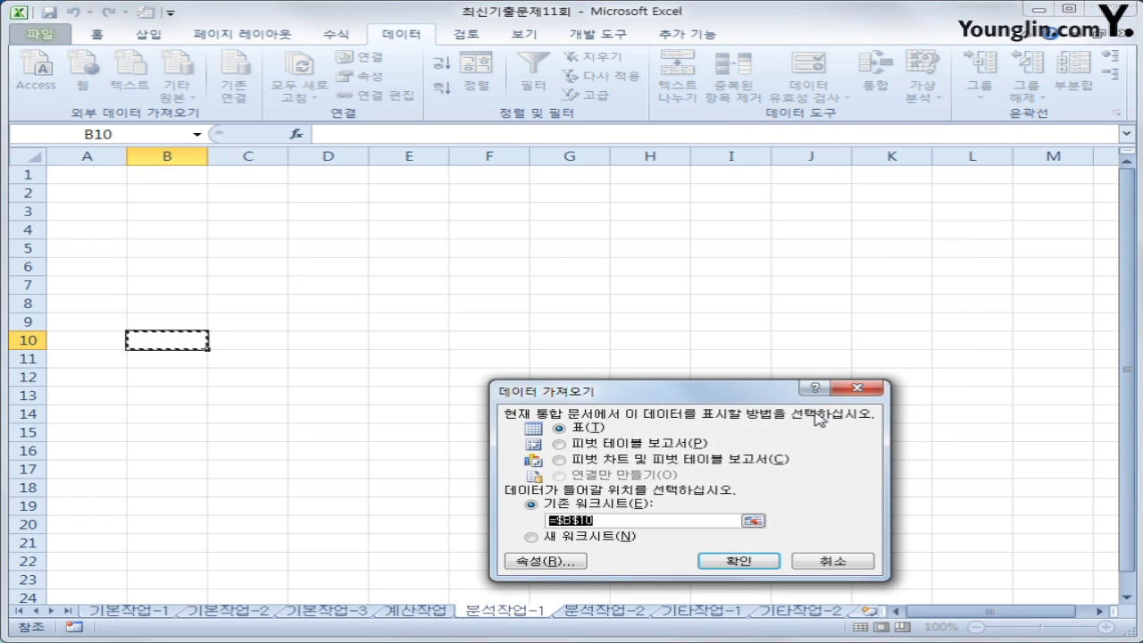
Step: Import the query data as a PivotTable report in the existing worksheet at cell B10
drag(681, 397, 695, 259)
click(683, 310)
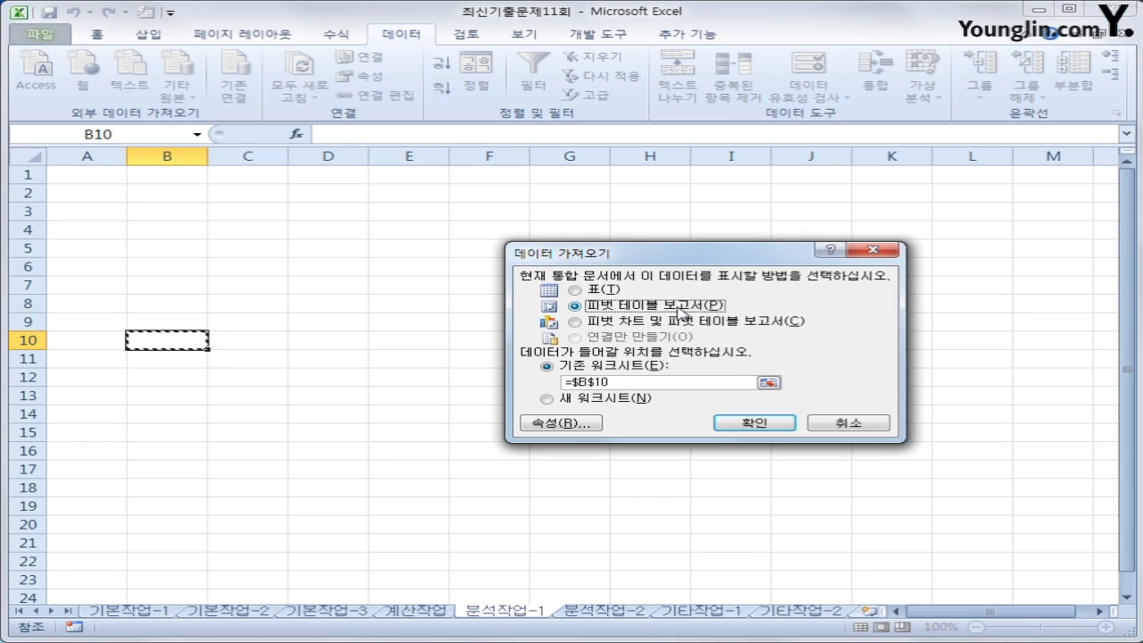
click(732, 418)
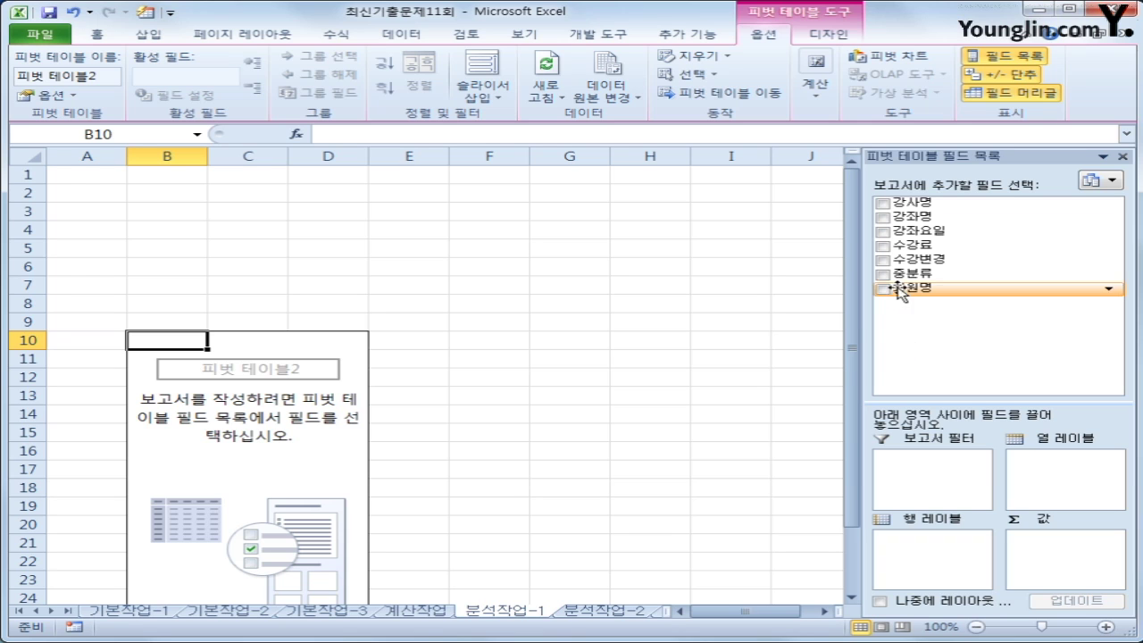
Step: Lay out the pivot table with 강좌요일 as column labels, 중분류 as row labels, and 회원명 and 수강료 as values
drag(928, 236, 1043, 500)
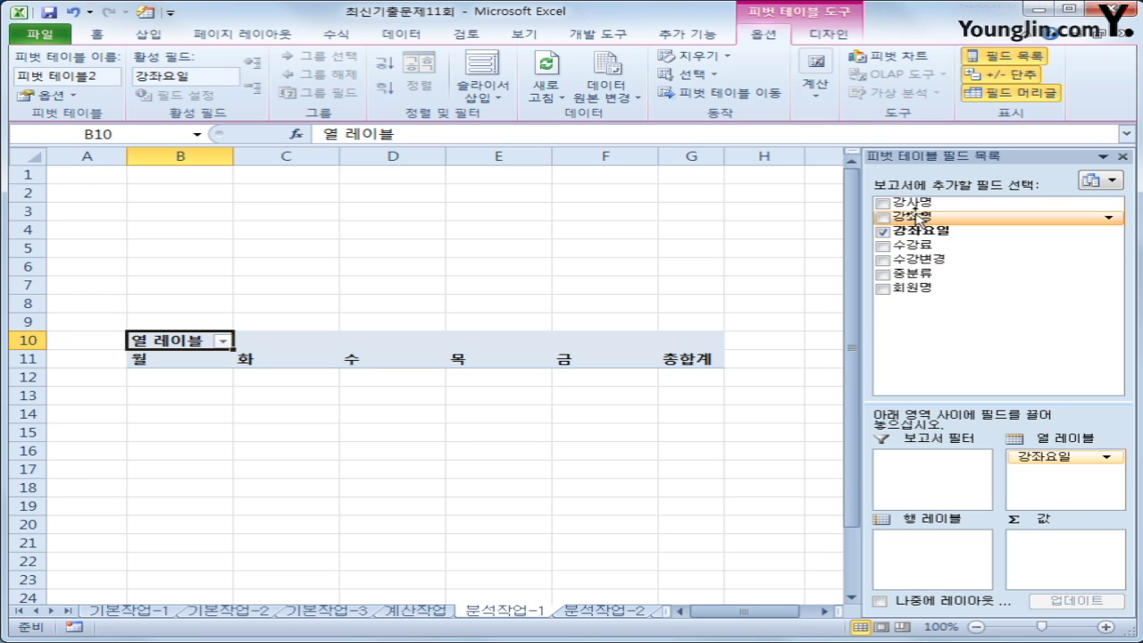
drag(929, 276, 941, 557)
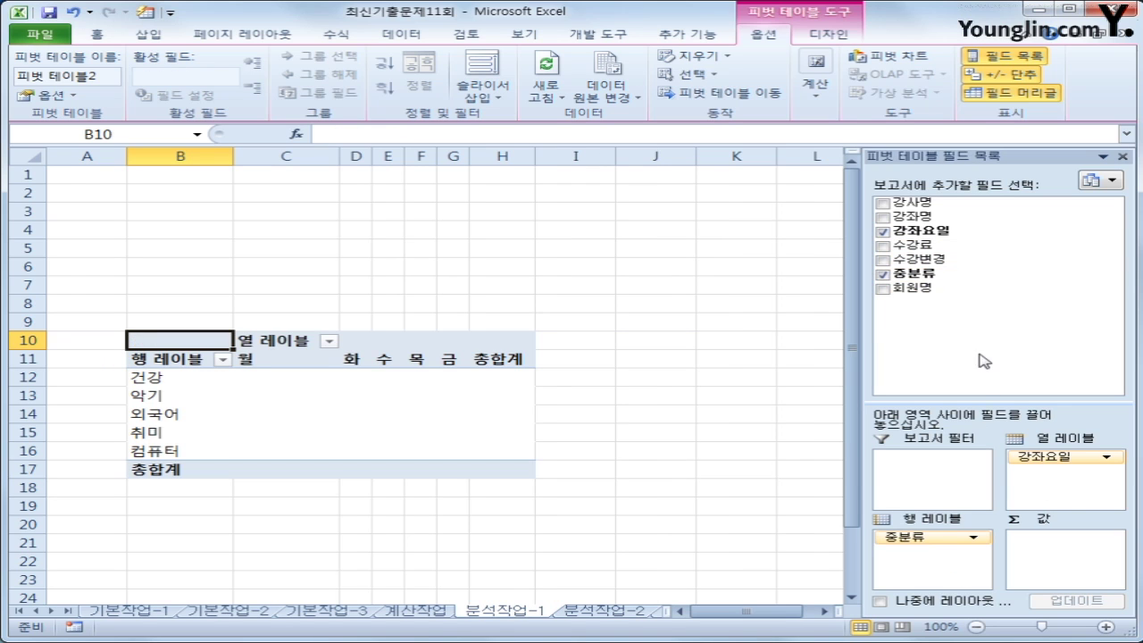
drag(925, 288, 1062, 544)
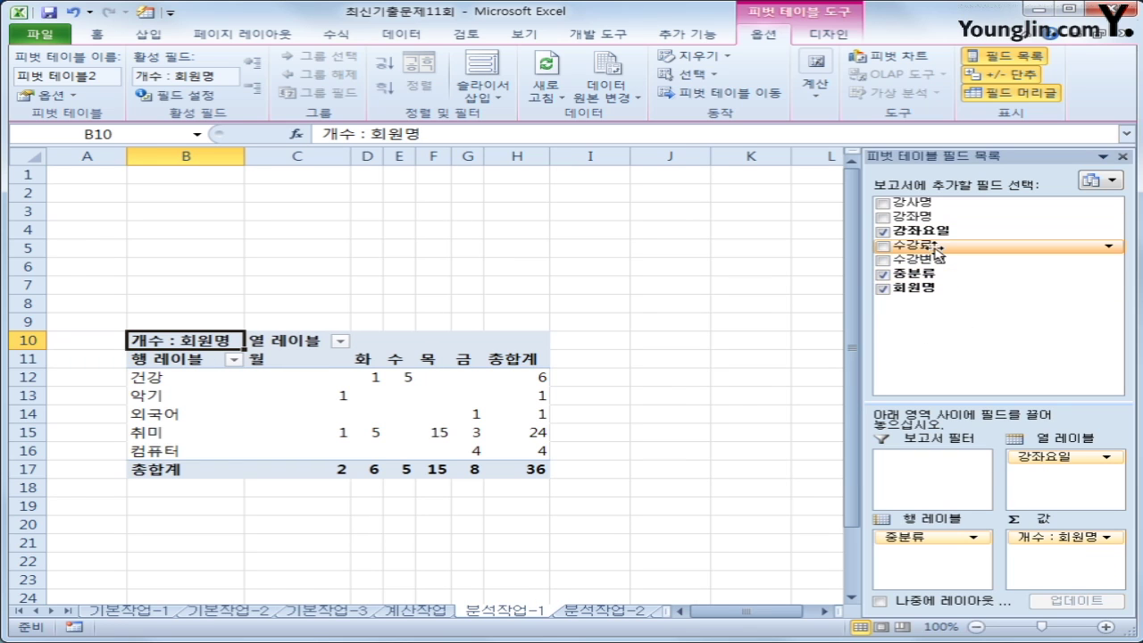
drag(921, 244, 1049, 583)
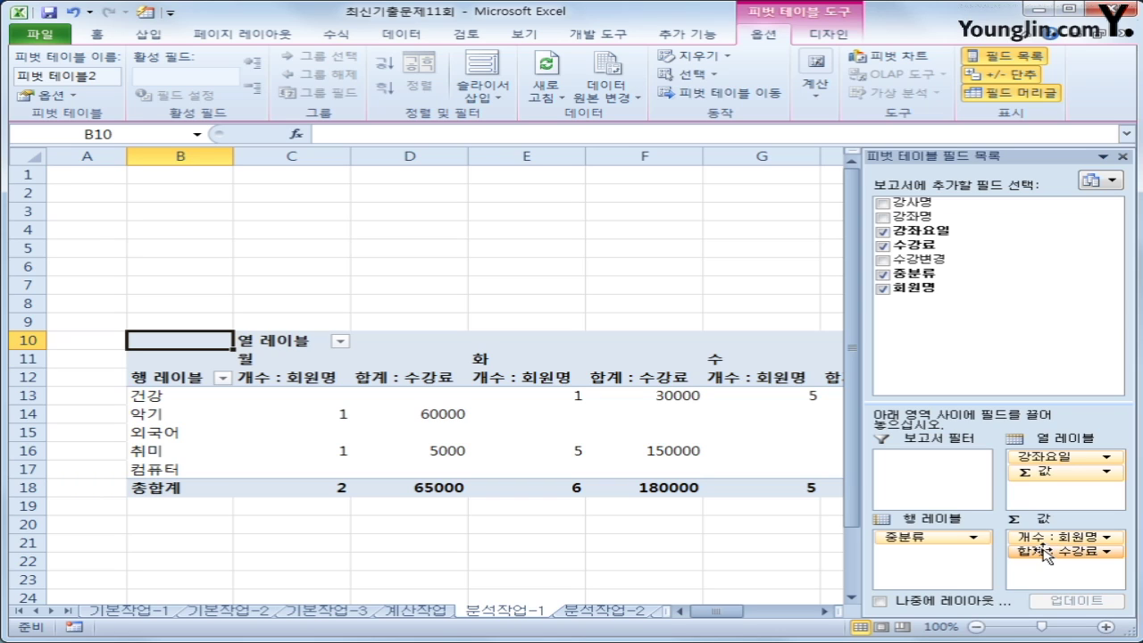
Step: Change the pivot table's report layout so the headers show the field names 강좌요일 and 중분류
click(814, 34)
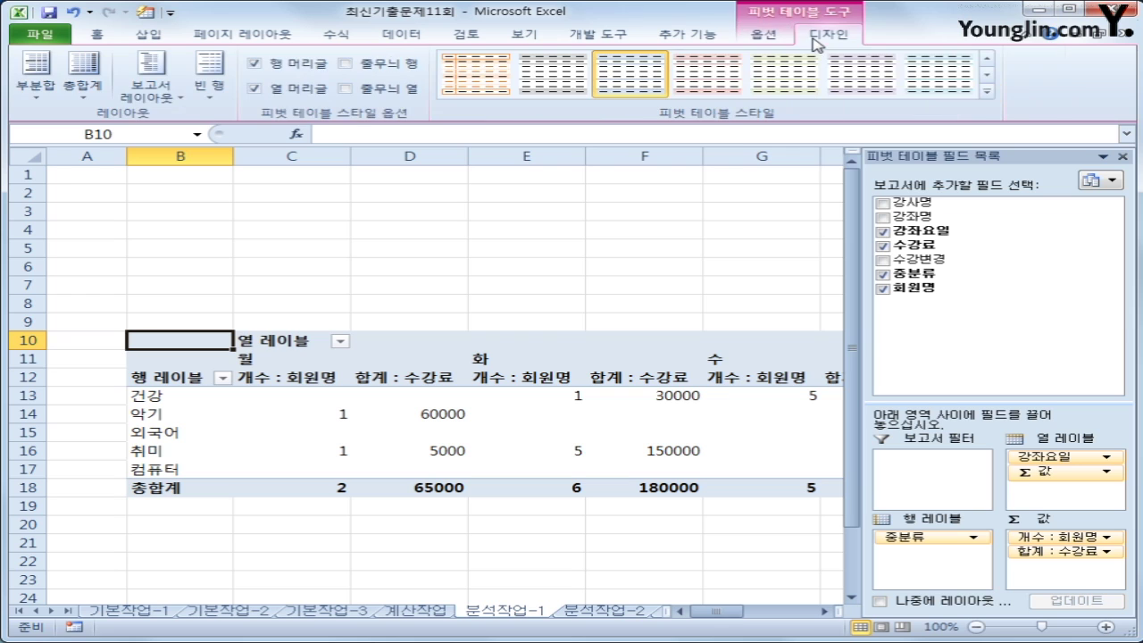
click(138, 100)
click(214, 198)
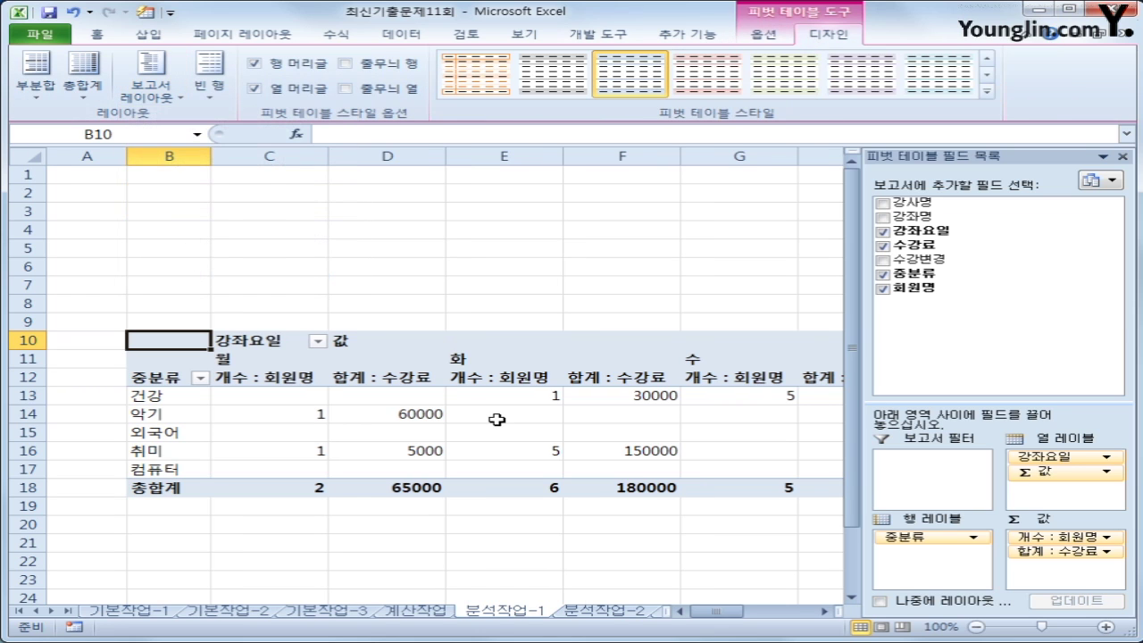
click(255, 343)
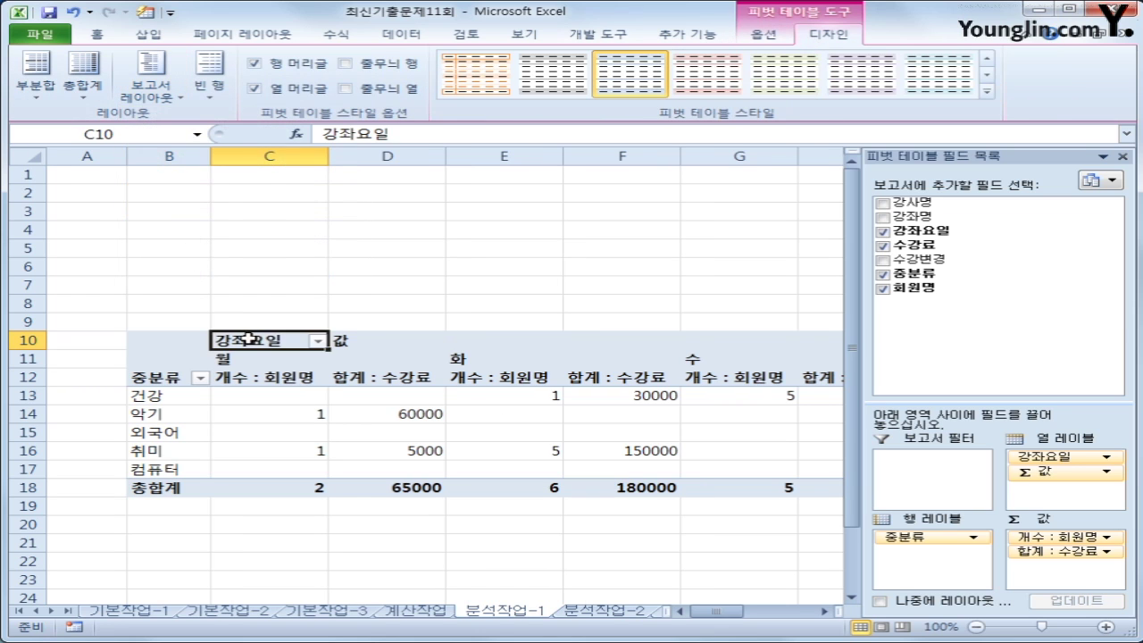
click(168, 378)
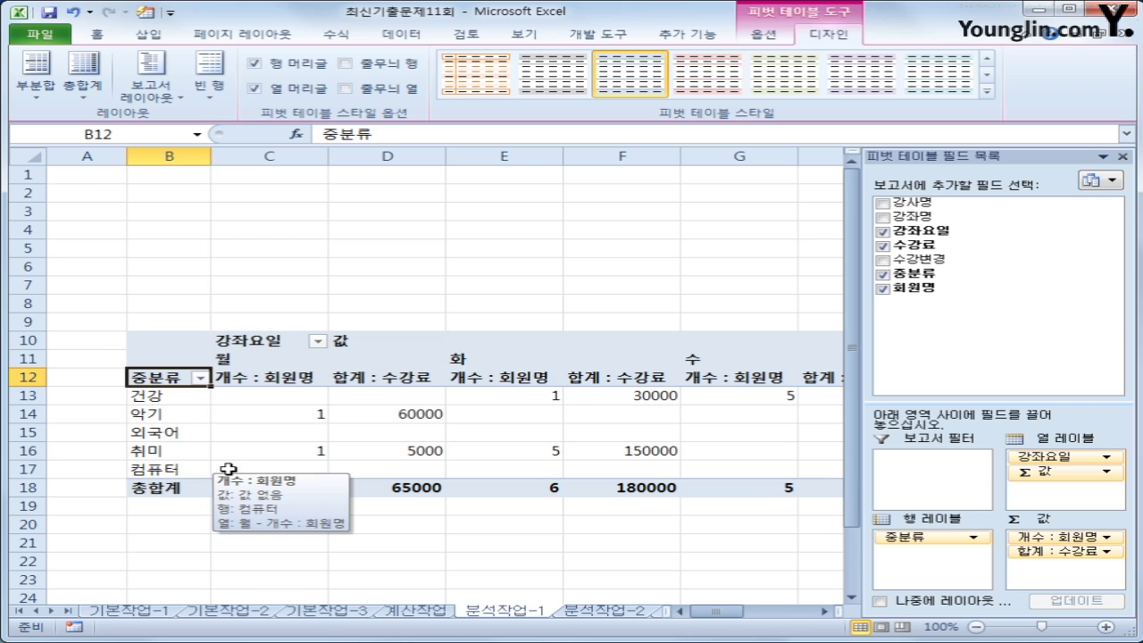
Step: Group the 월, 수 and 금 column items of the 강좌요일 field
click(256, 361)
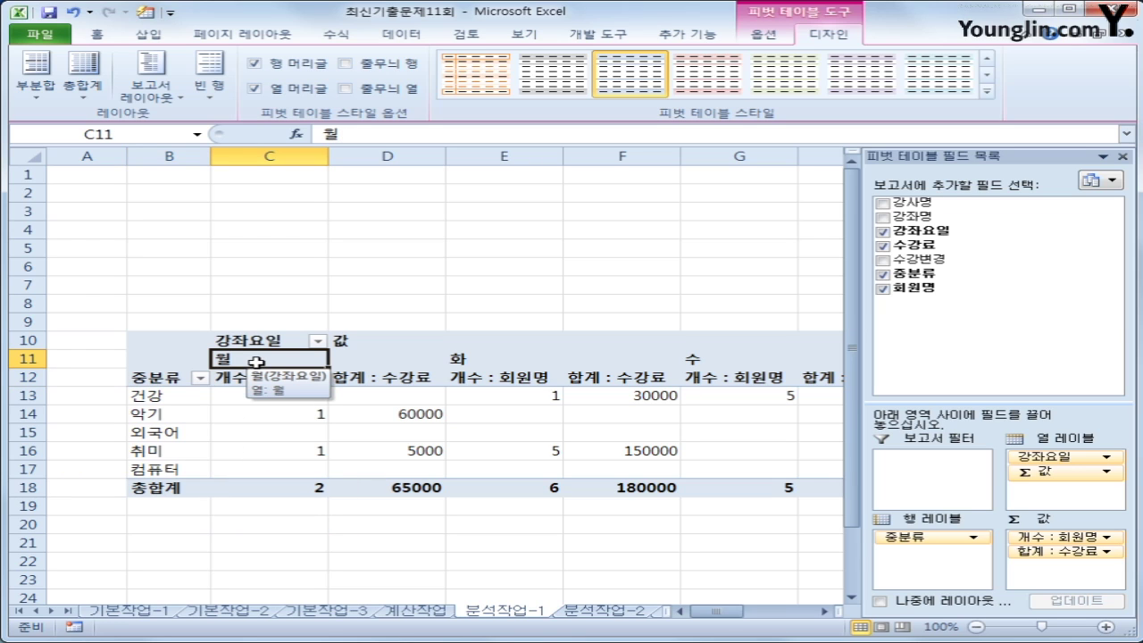
ctrl+click(698, 361)
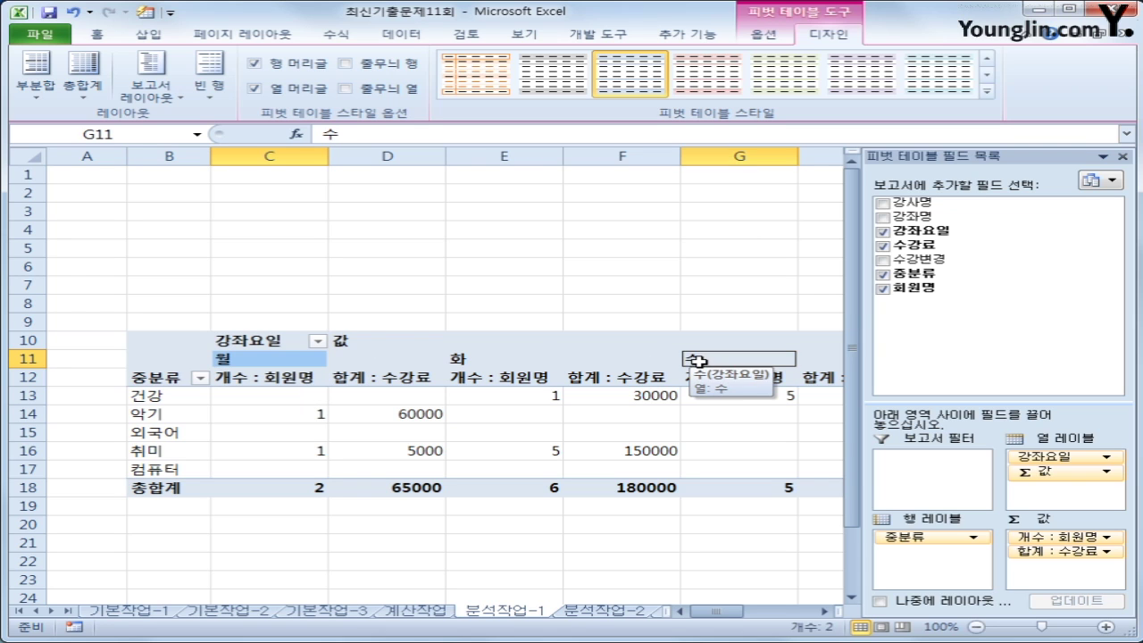
click(824, 612)
click(824, 612)
click(824, 611)
click(824, 611)
click(824, 612)
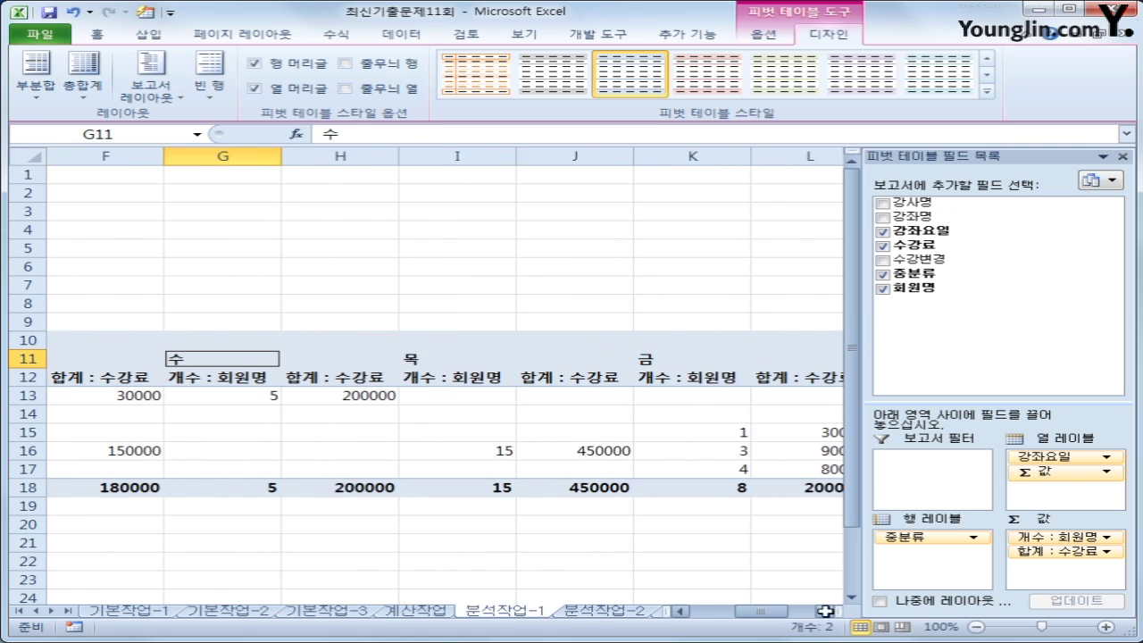
ctrl+click(681, 358)
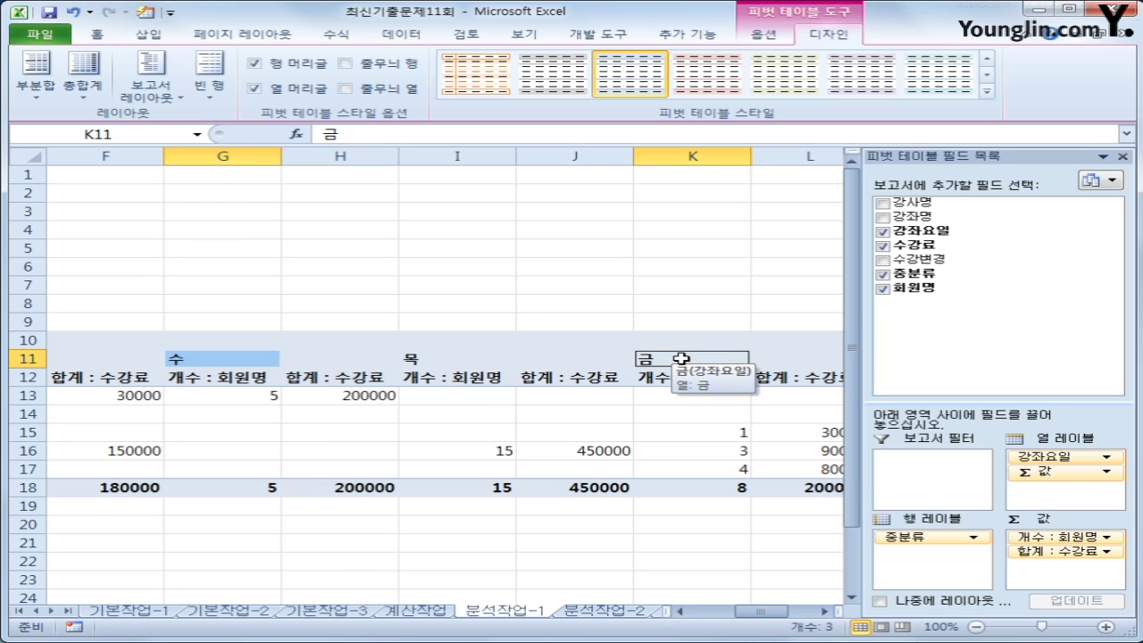
right_click(681, 358)
click(503, 331)
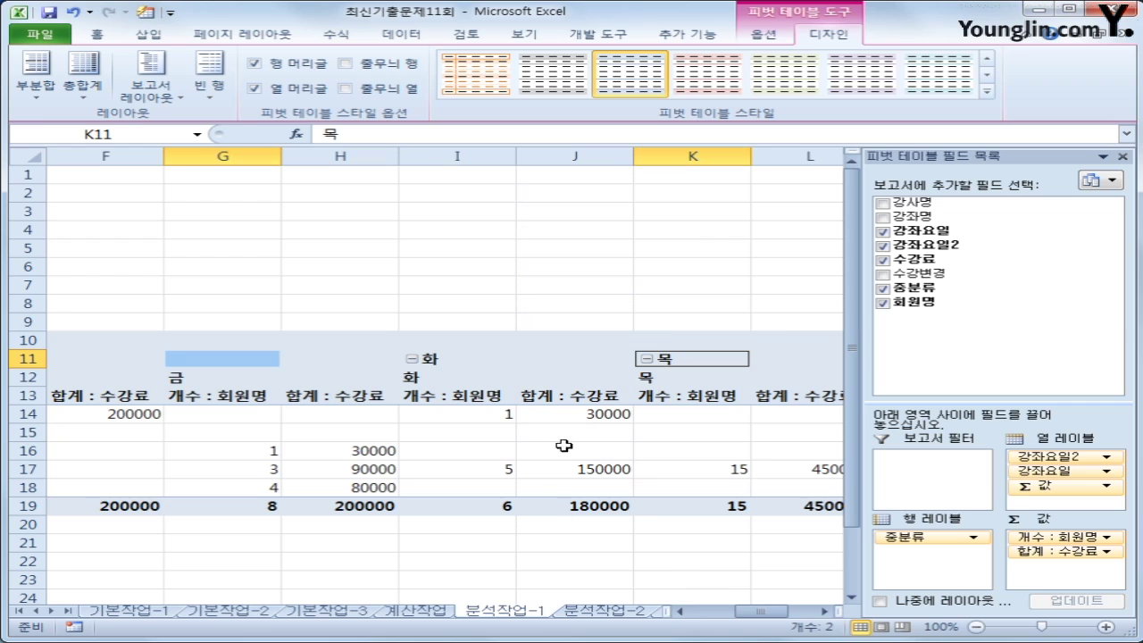
Step: Group the 화 and 목 column items into a second group
click(455, 355)
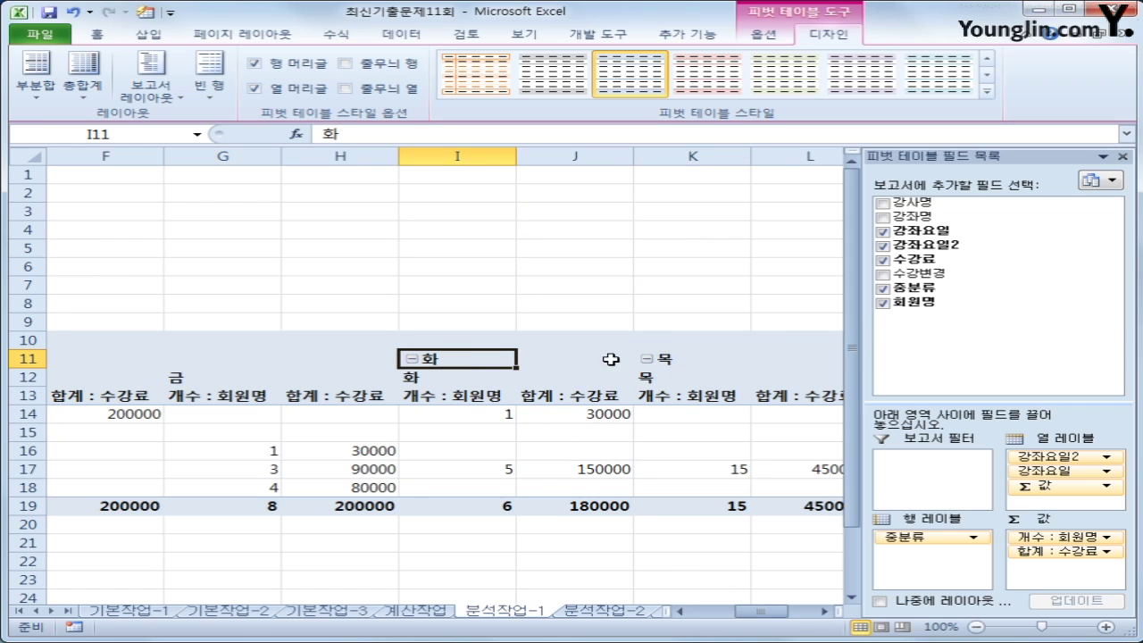
ctrl+click(683, 359)
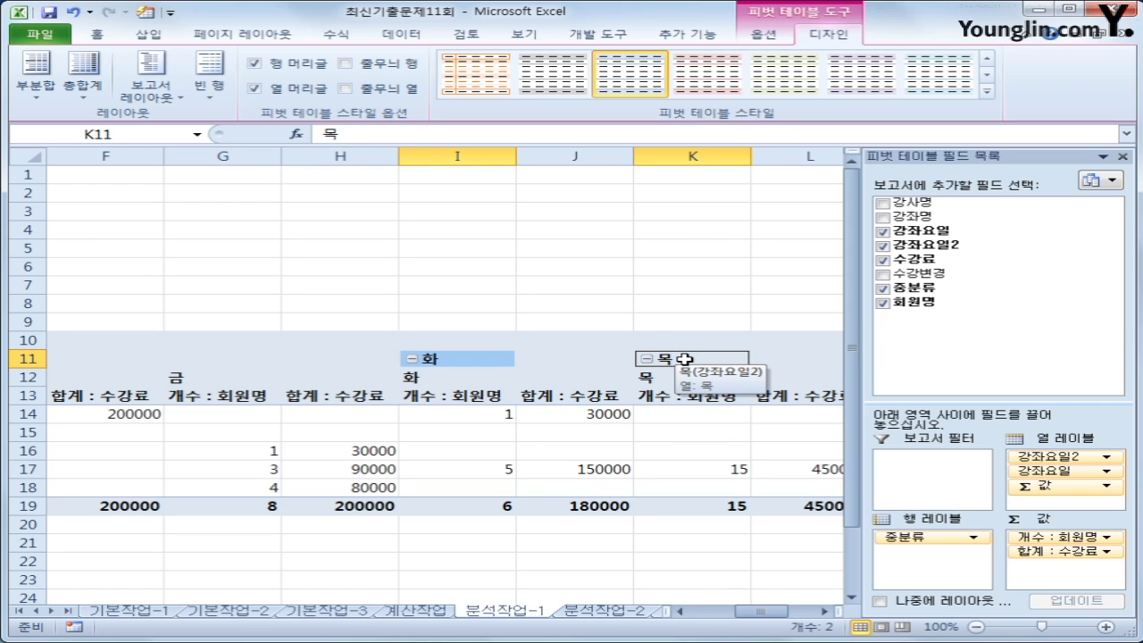
right_click(684, 358)
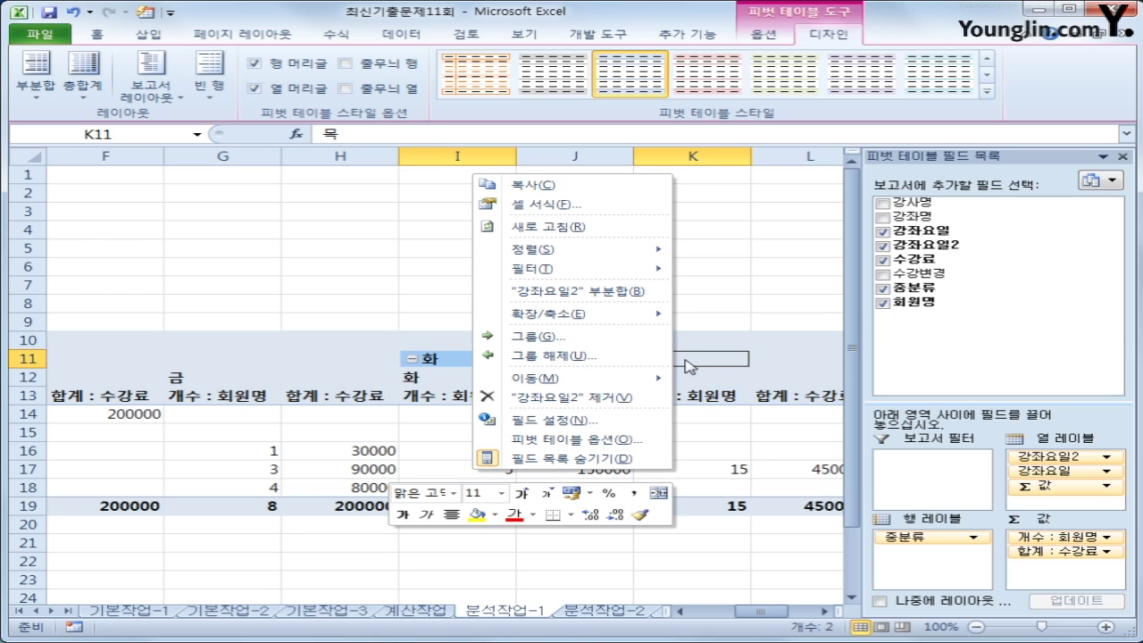
click(591, 339)
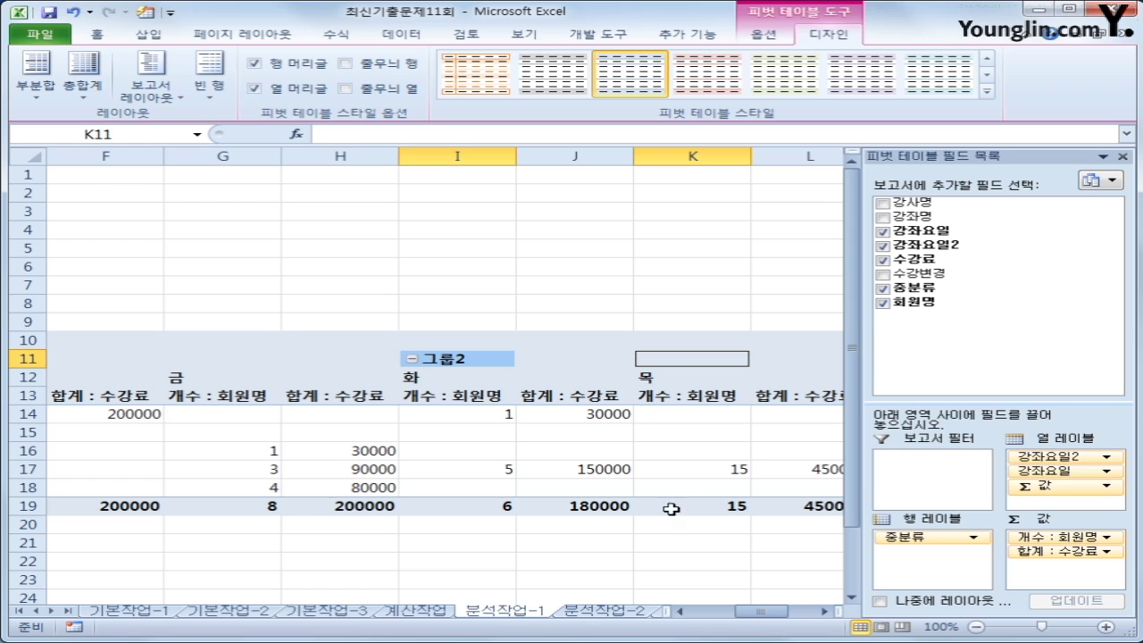
Step: Add a calculated field named 비율 with the formula =수강료 to the pivot table
click(663, 468)
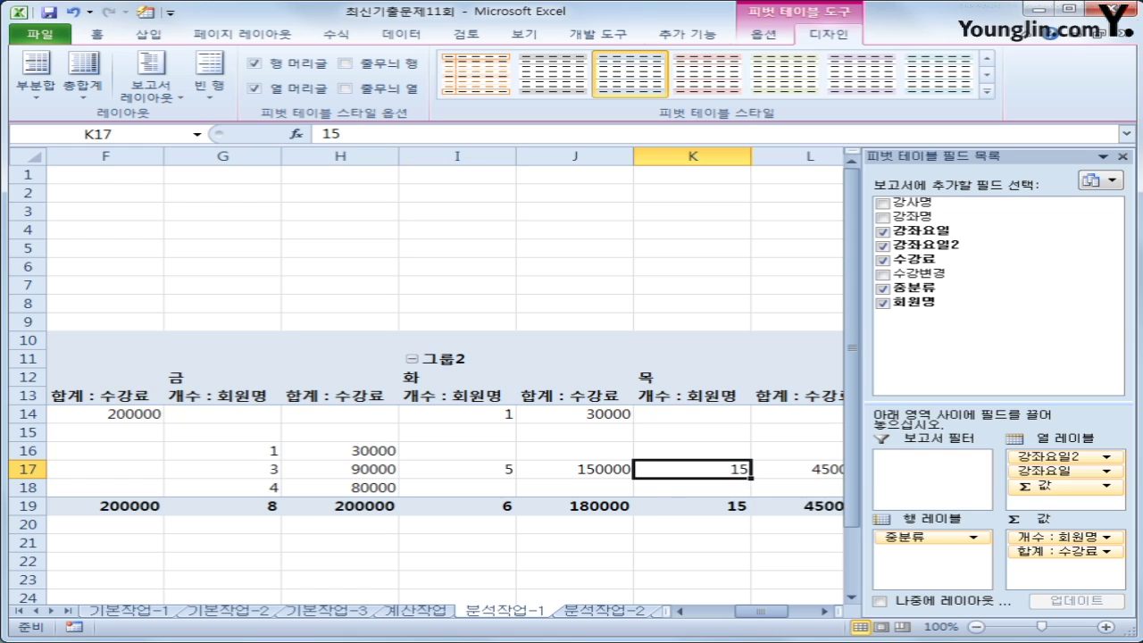
click(773, 33)
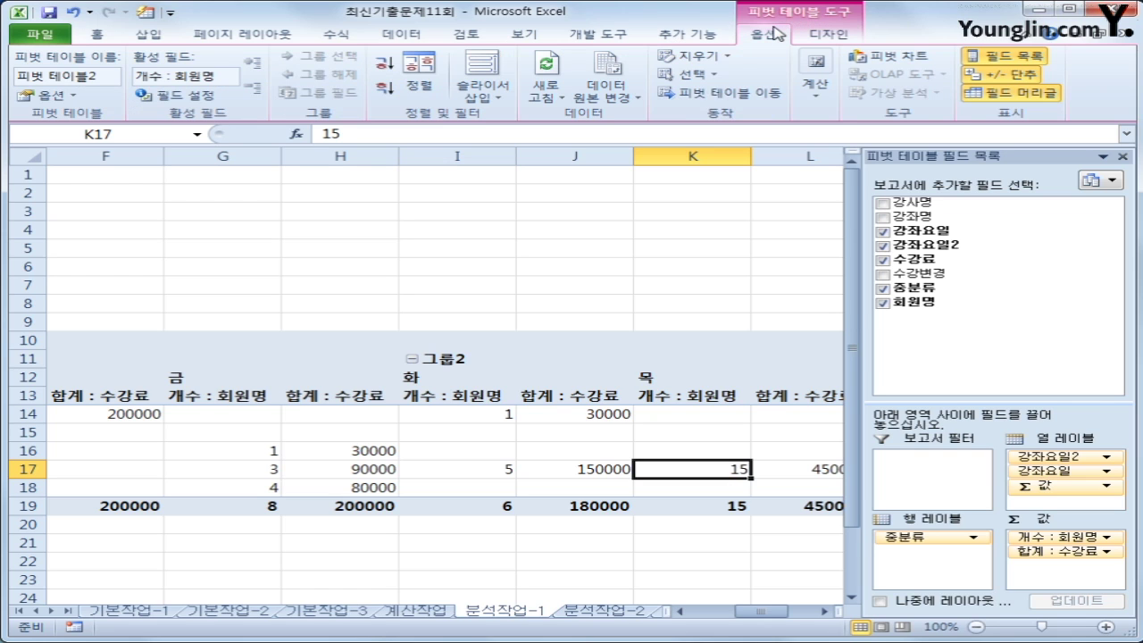
click(823, 97)
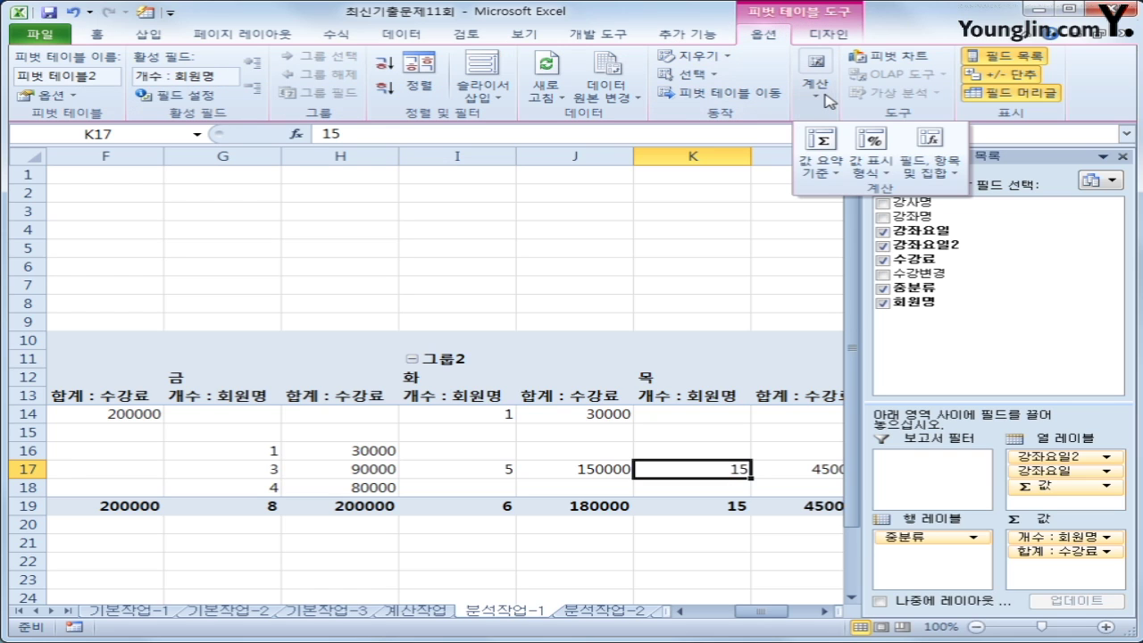
click(931, 172)
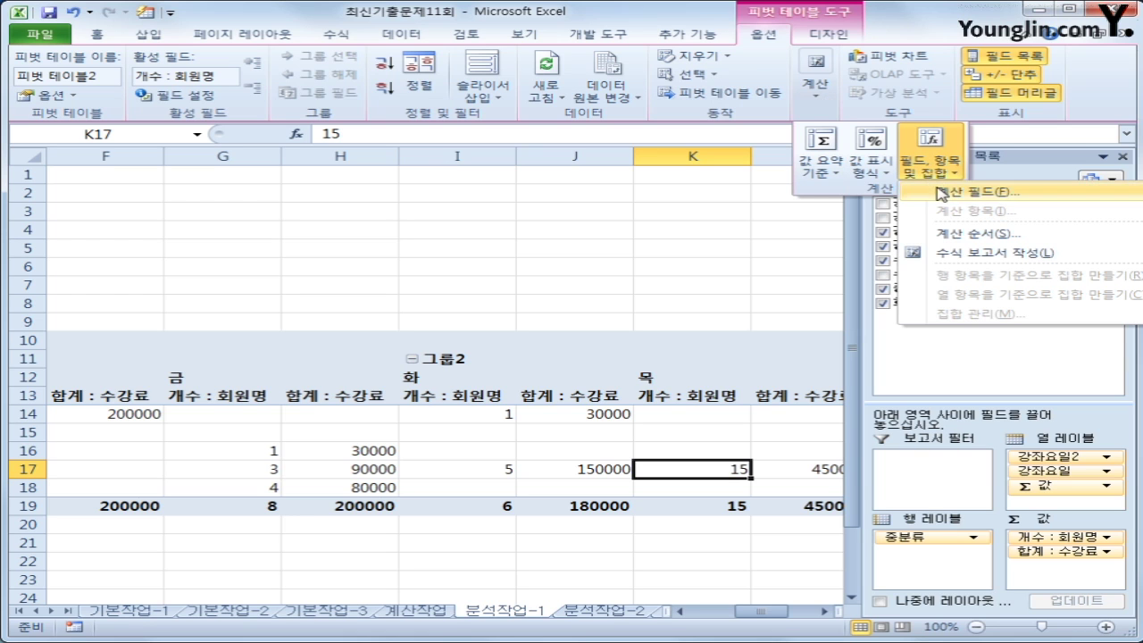
click(973, 191)
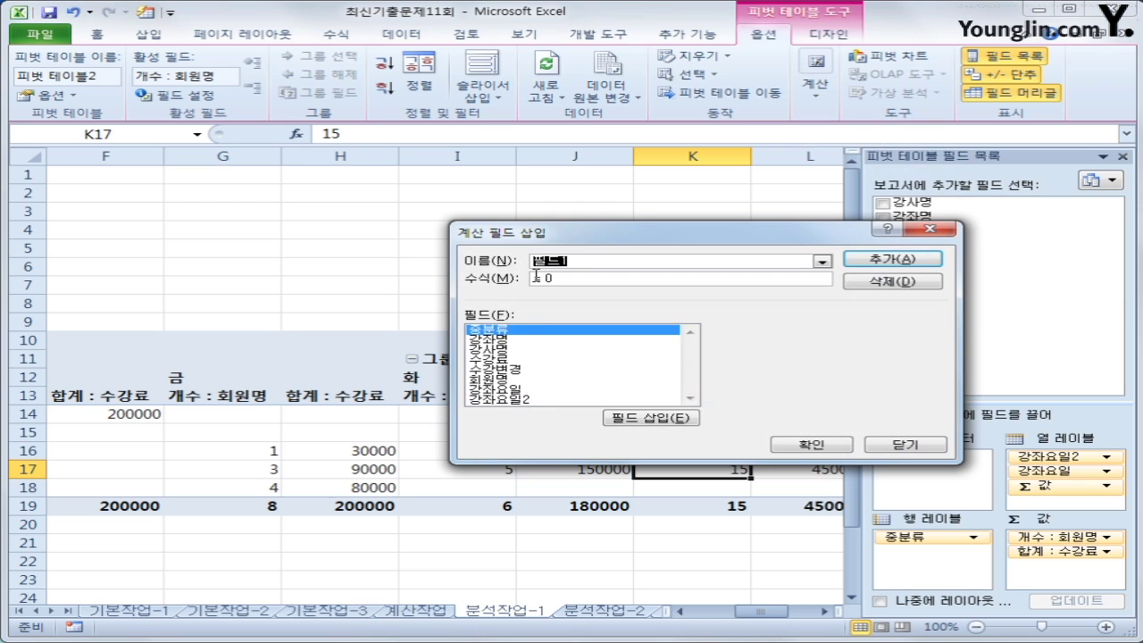
text(dl)
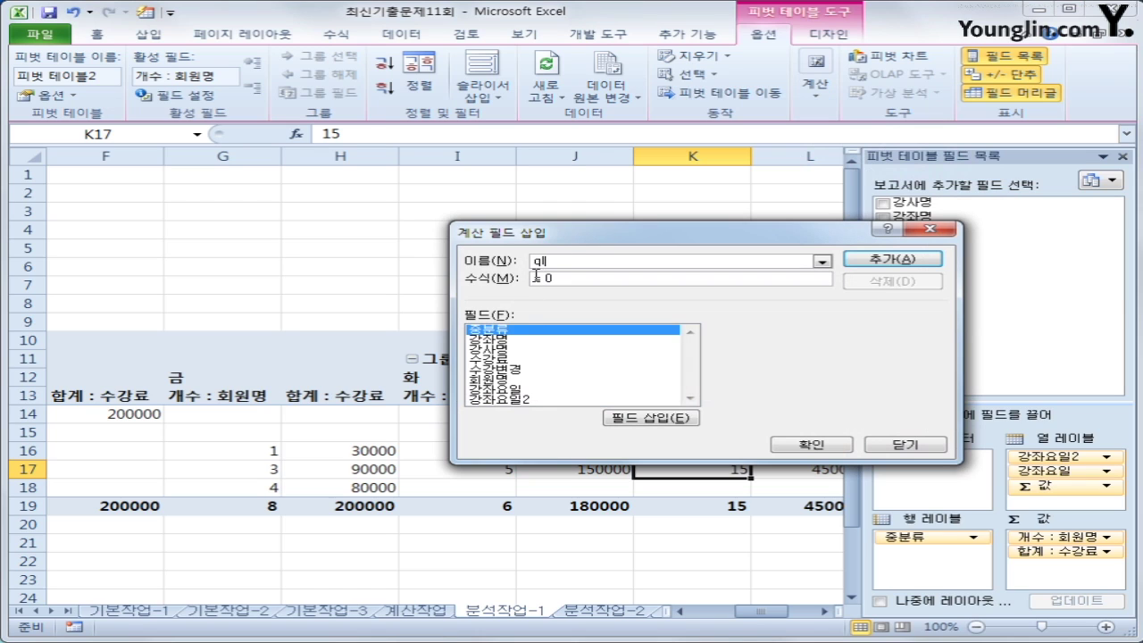
key(BackSpace)
key(BackSpace)
text(비율)
key(Tab)
double_click(512, 361)
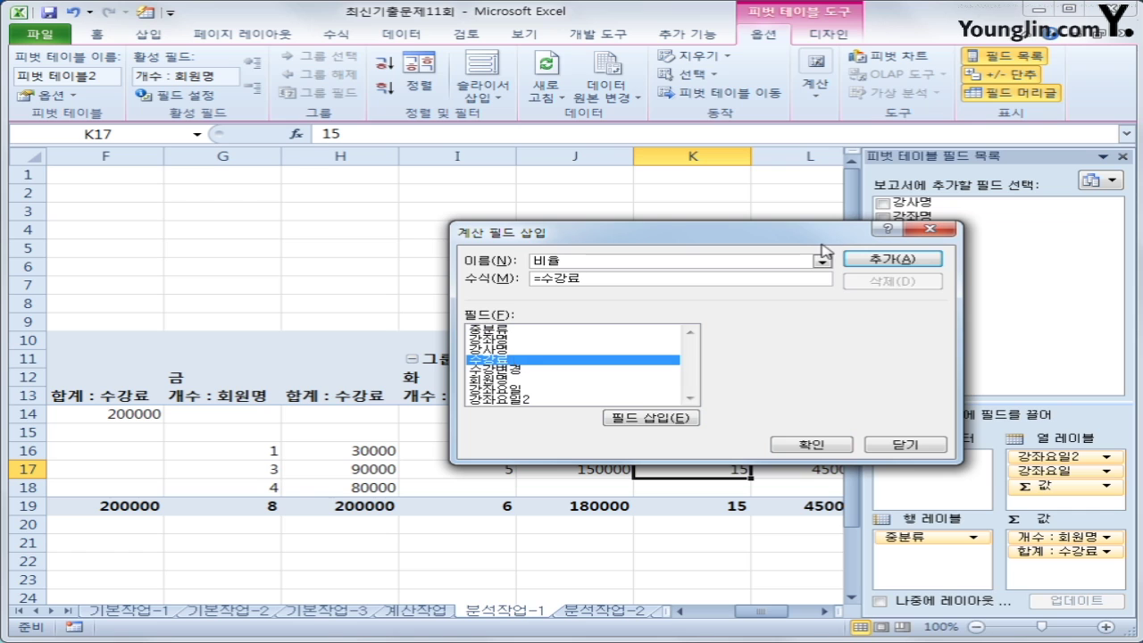
click(901, 259)
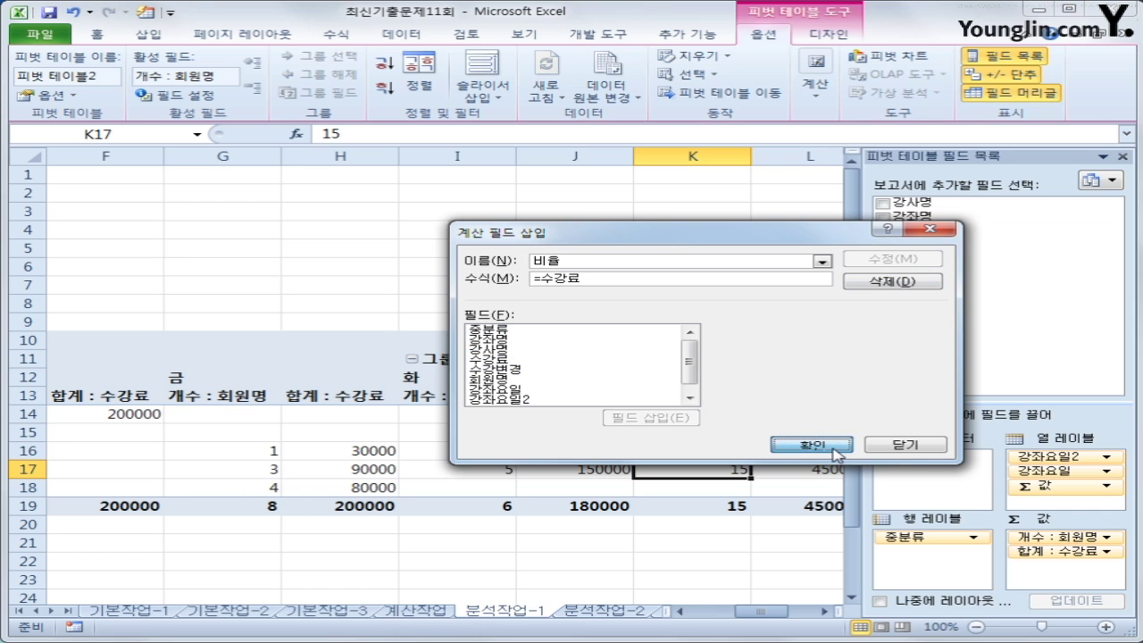
click(786, 444)
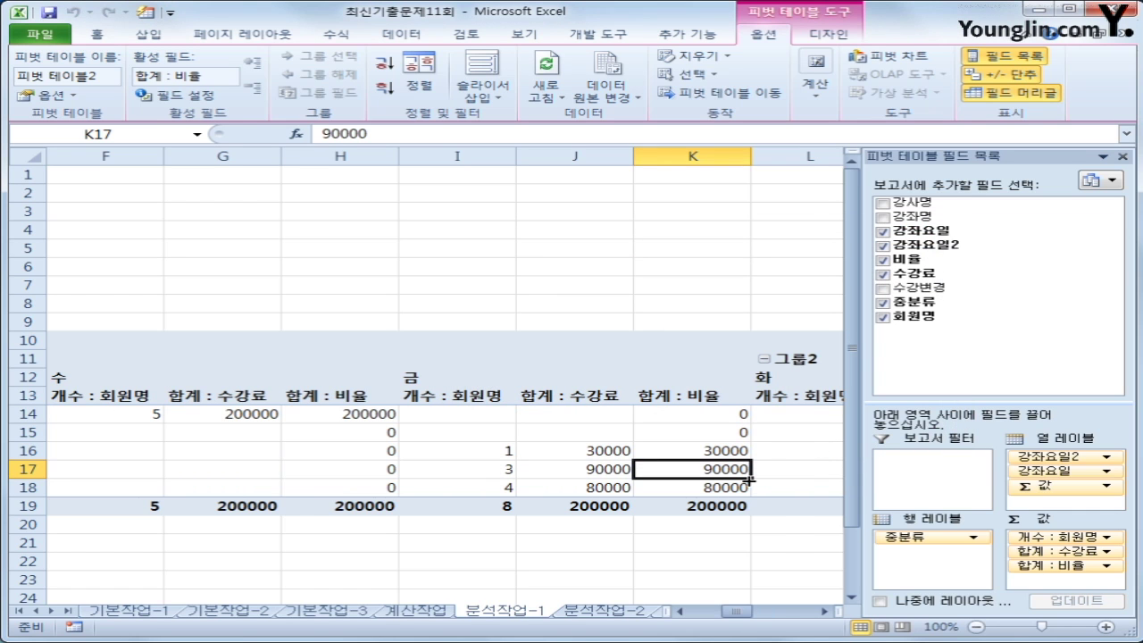
Step: Change the value field settings of 합계 : 비율 to show values as 총합계 비율
click(699, 397)
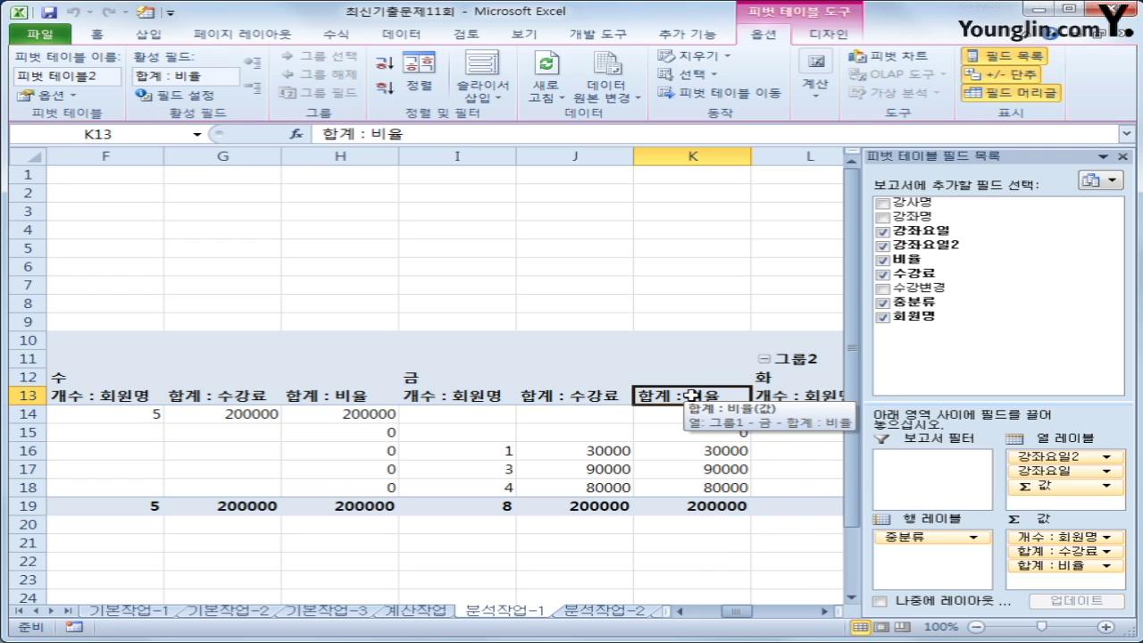
right_click(692, 396)
click(803, 577)
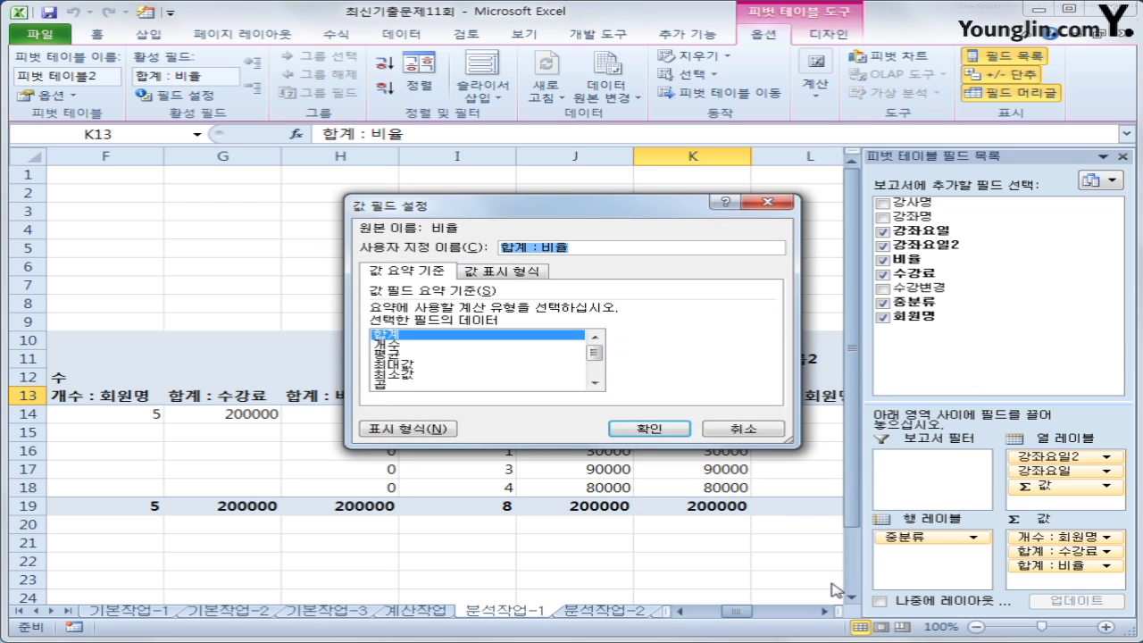
click(502, 273)
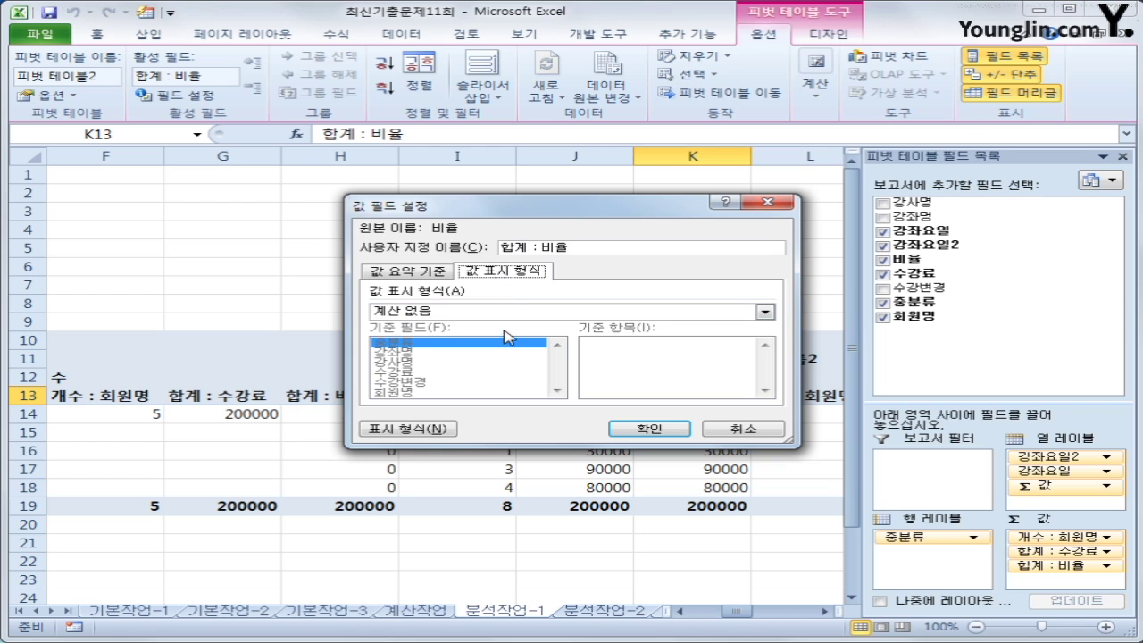
click(507, 312)
click(509, 336)
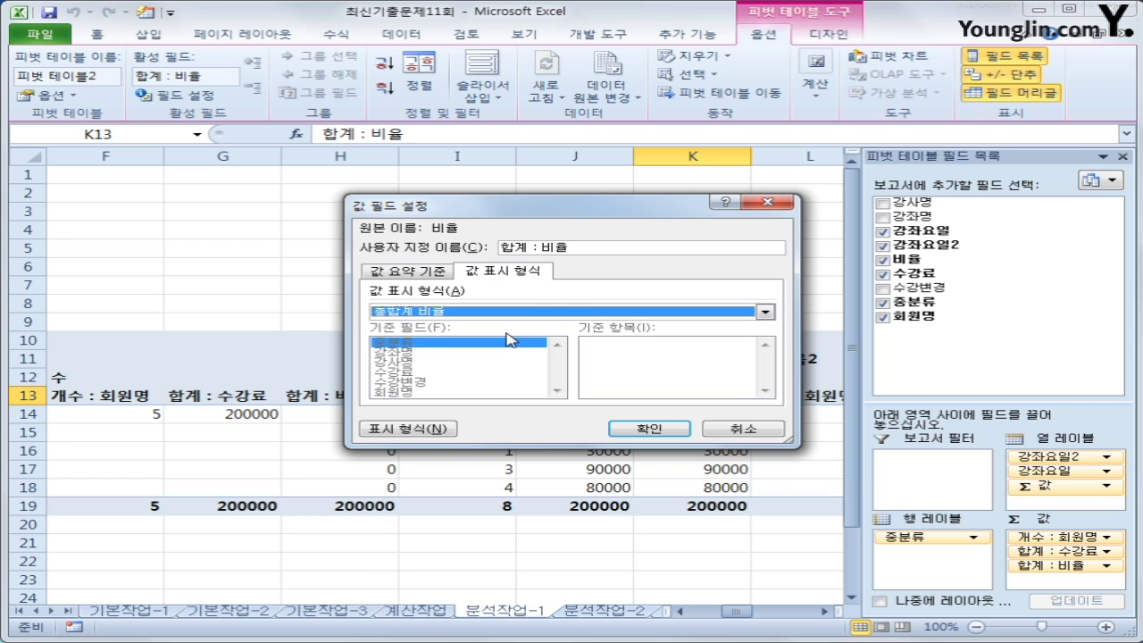
click(636, 428)
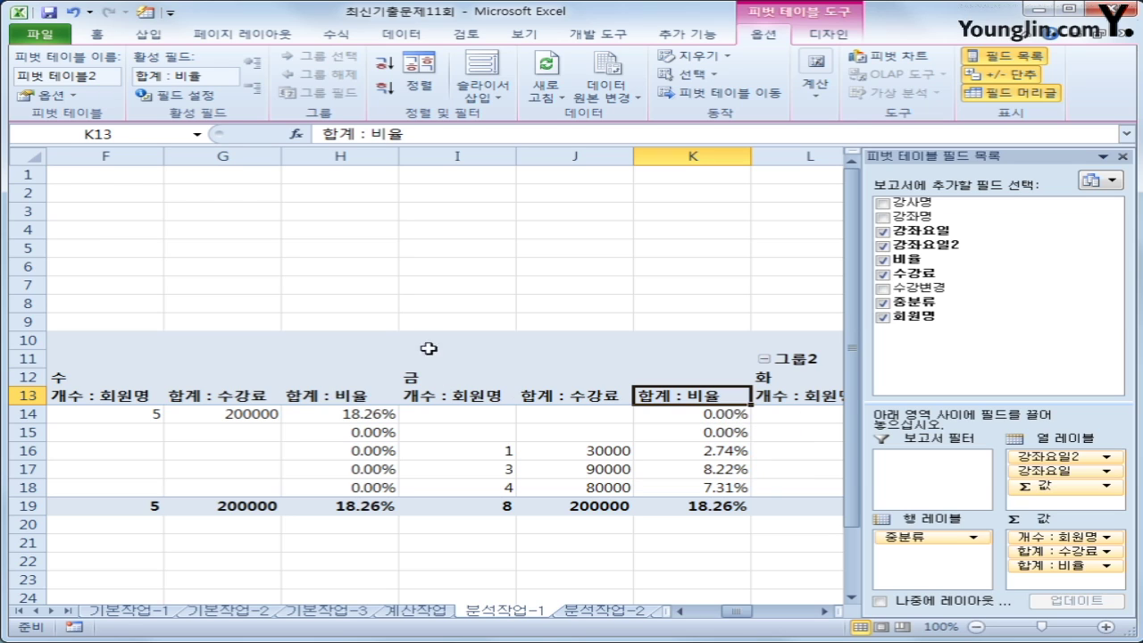
Step: Apply the 보고서 6 AutoFormat to the pivot table
click(395, 398)
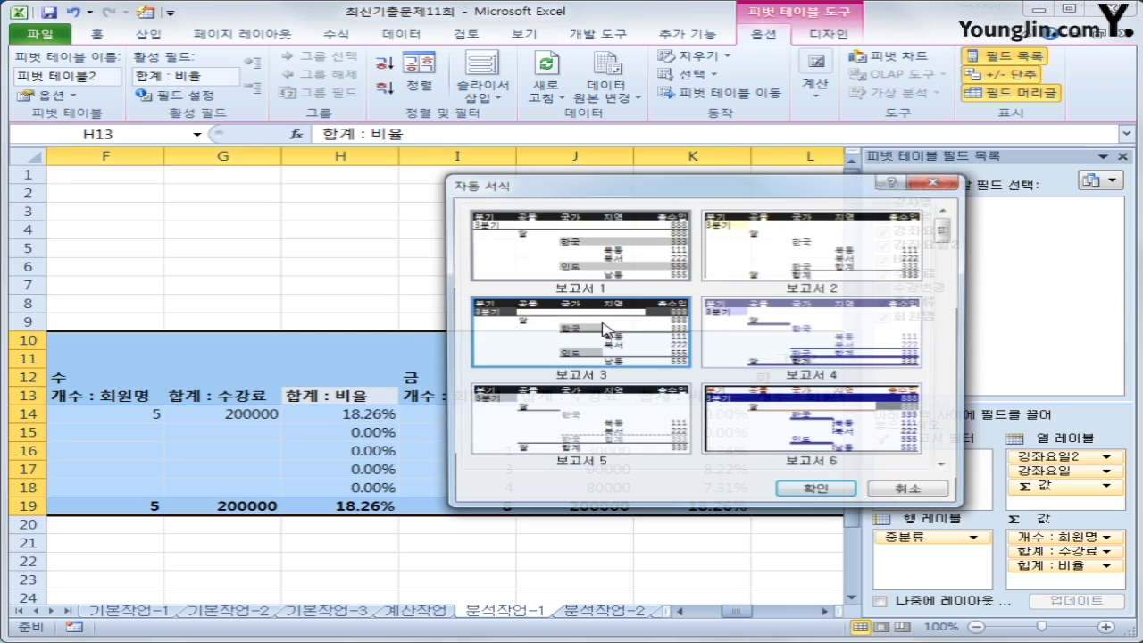
click(144, 13)
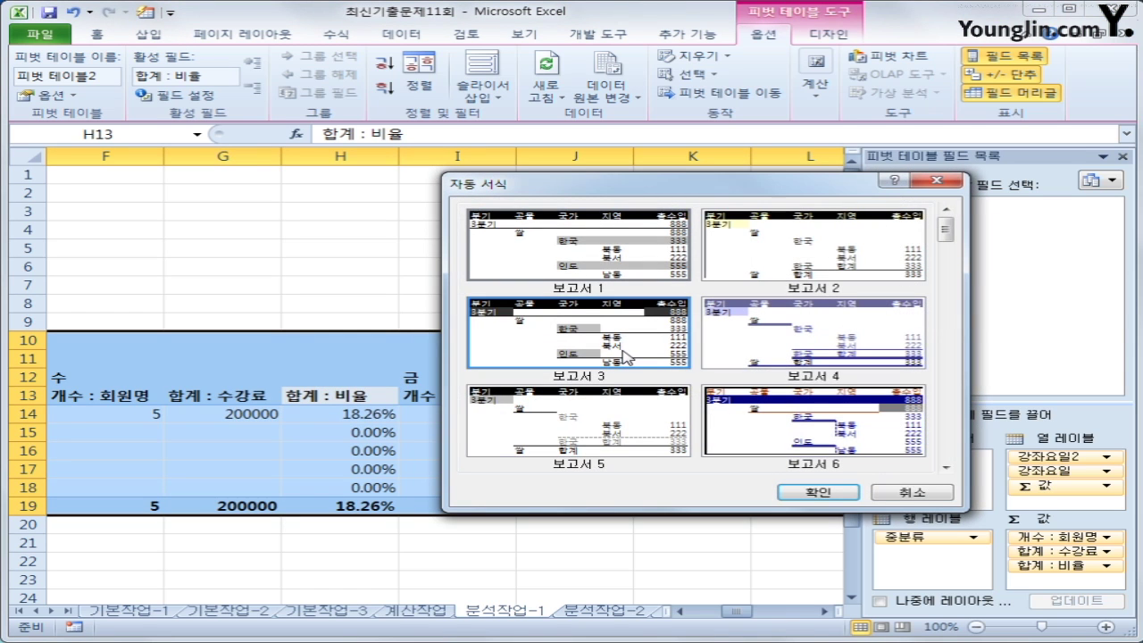
click(600, 393)
click(713, 392)
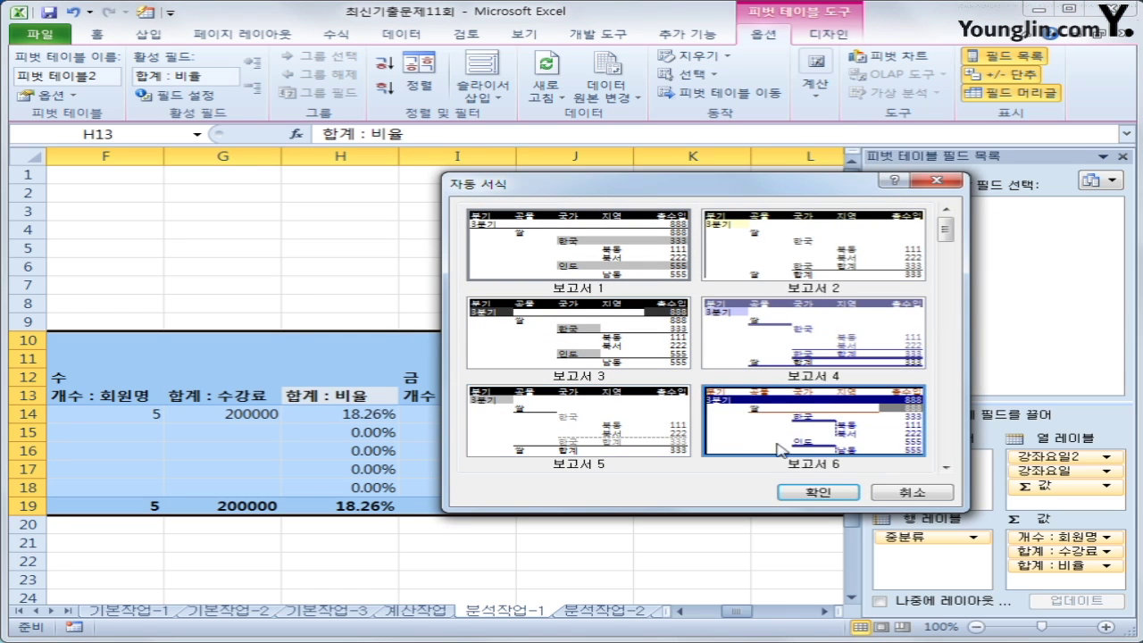
click(817, 491)
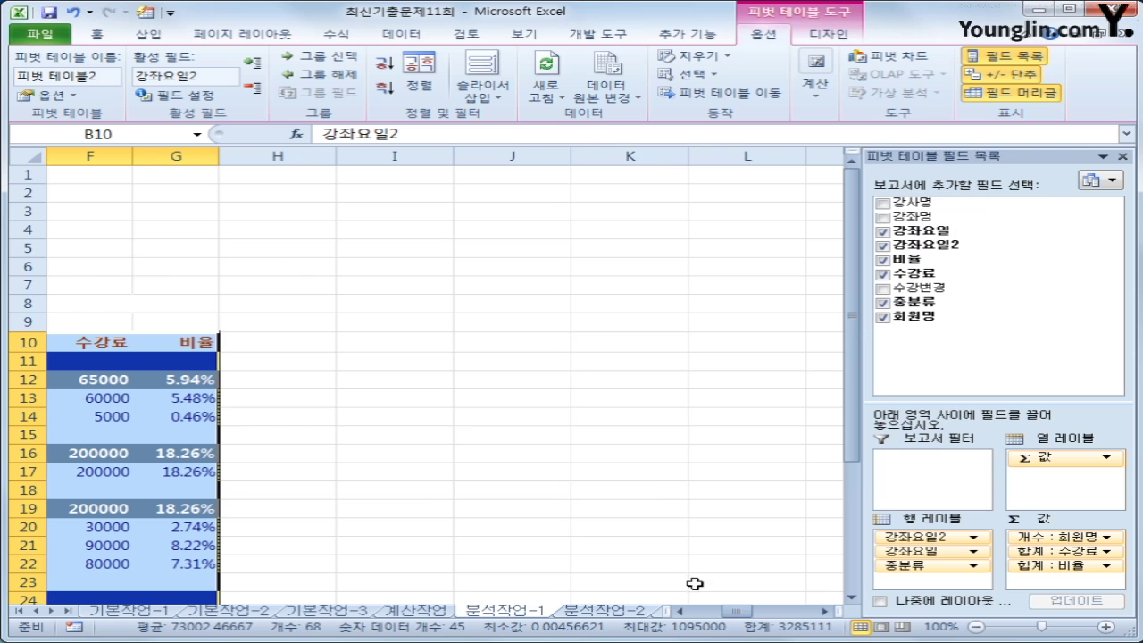
click(710, 615)
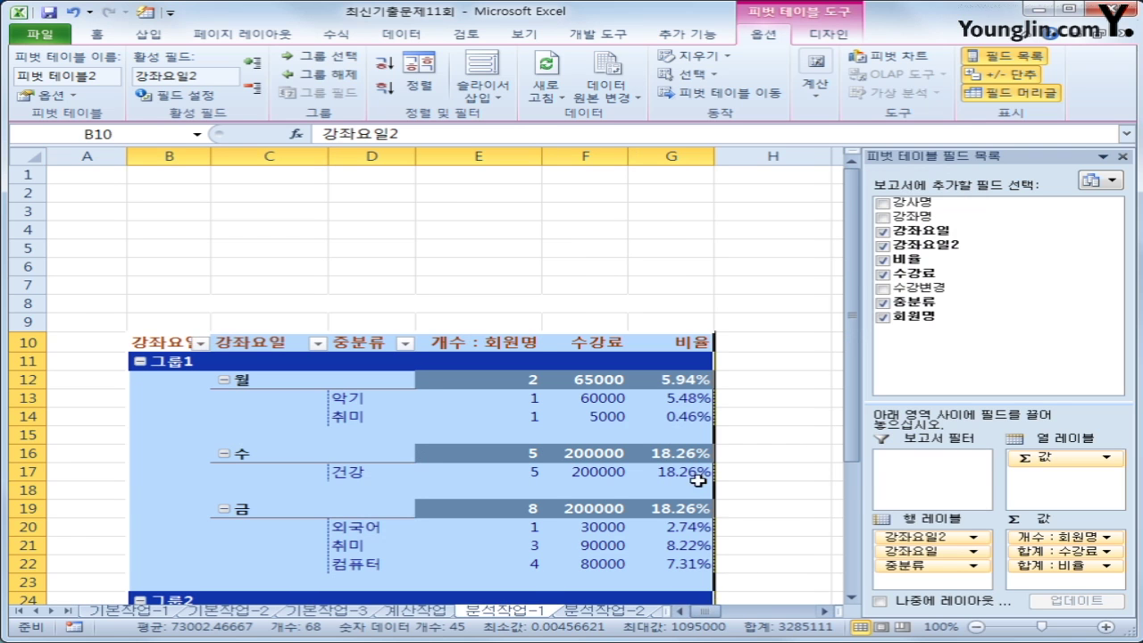
scroll(688, 439, down, 3)
click(737, 488)
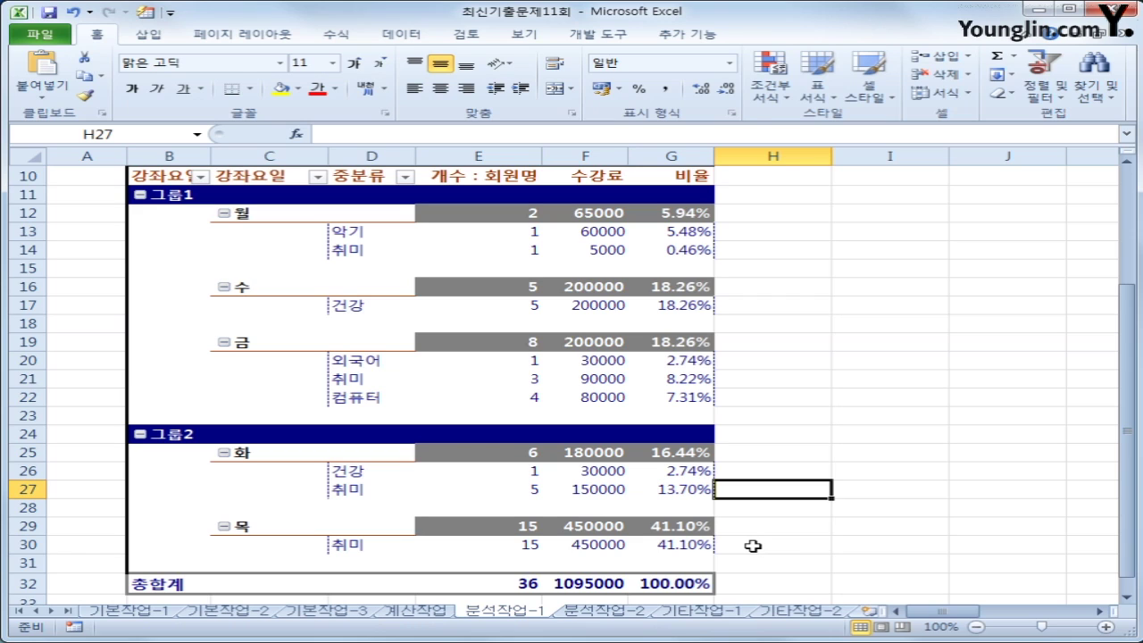
Step: Hide the expand/collapse (+/-) buttons of the pivot table
mouse_move(477, 256)
click(580, 250)
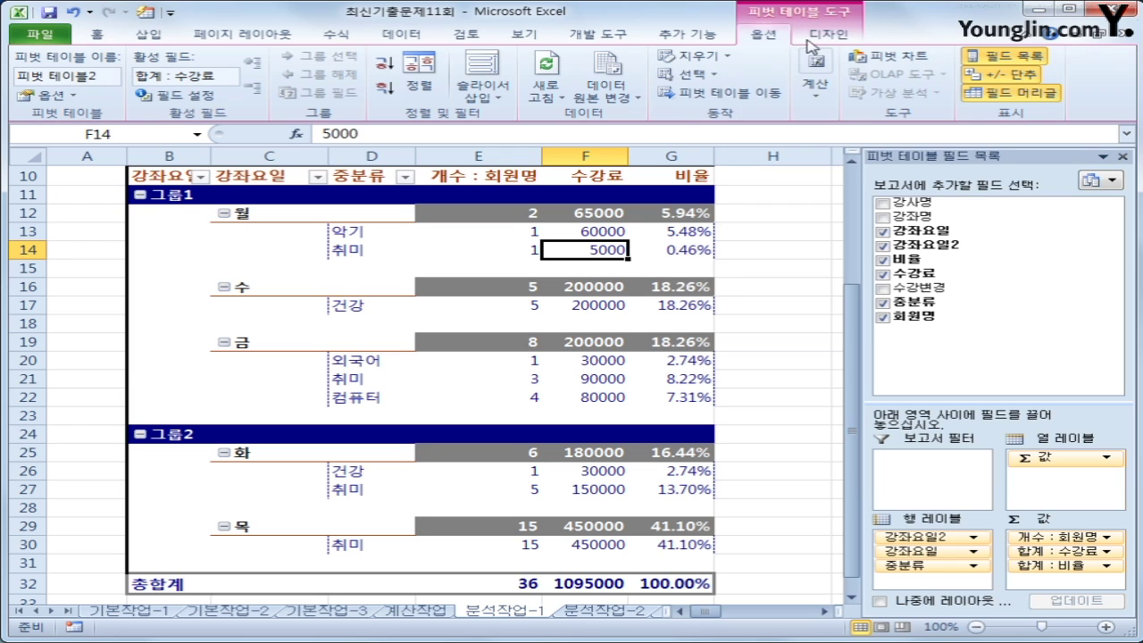
click(1016, 80)
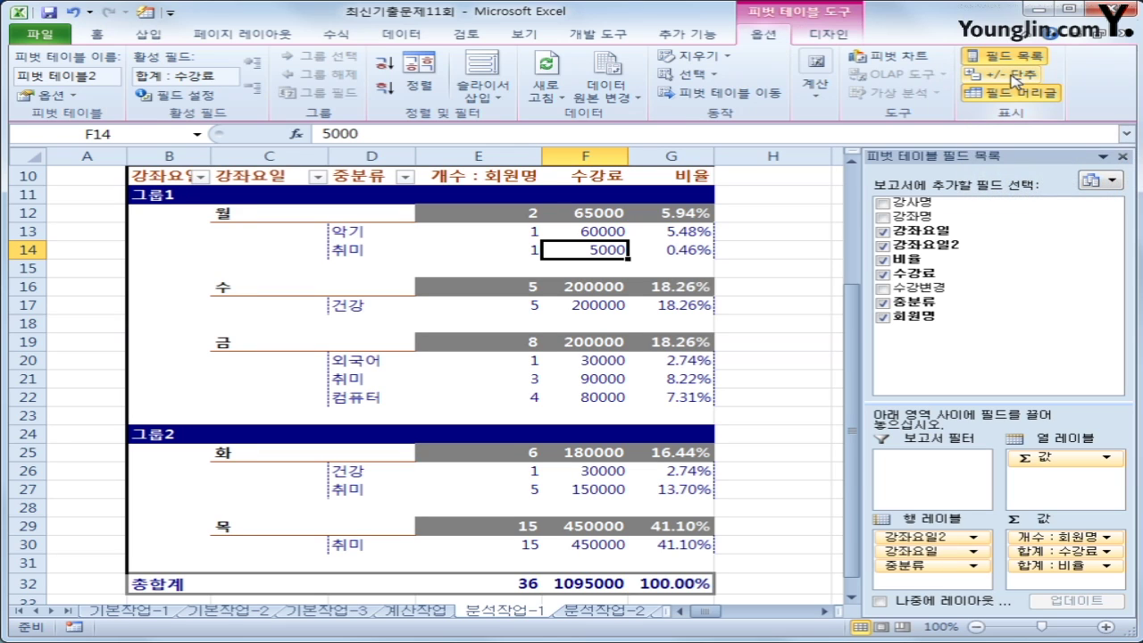
click(806, 309)
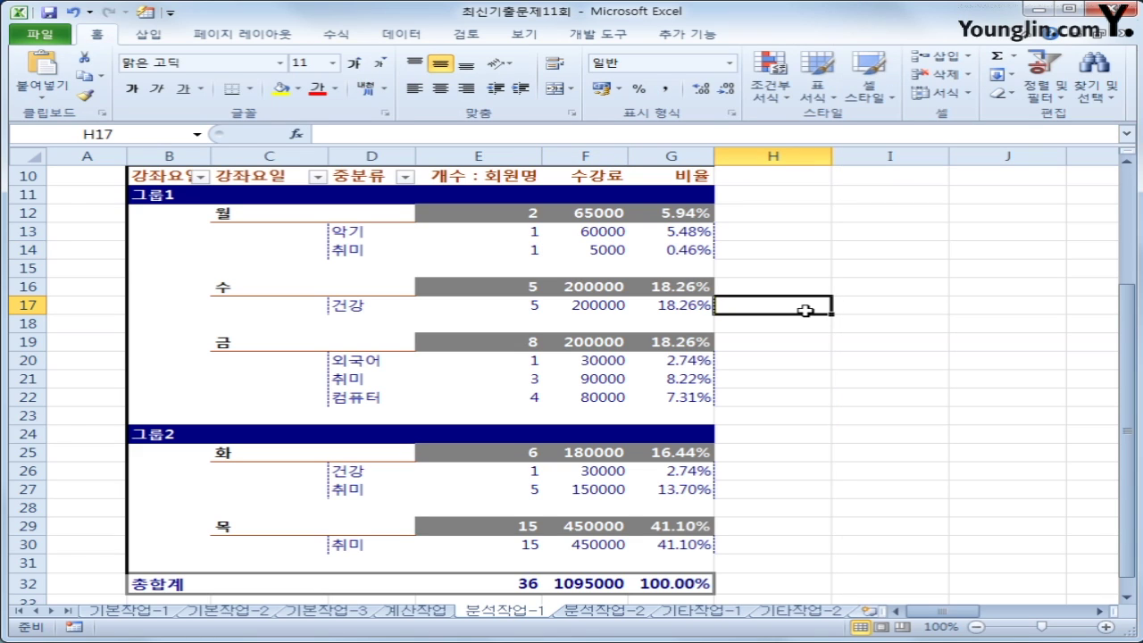
click(145, 435)
click(140, 196)
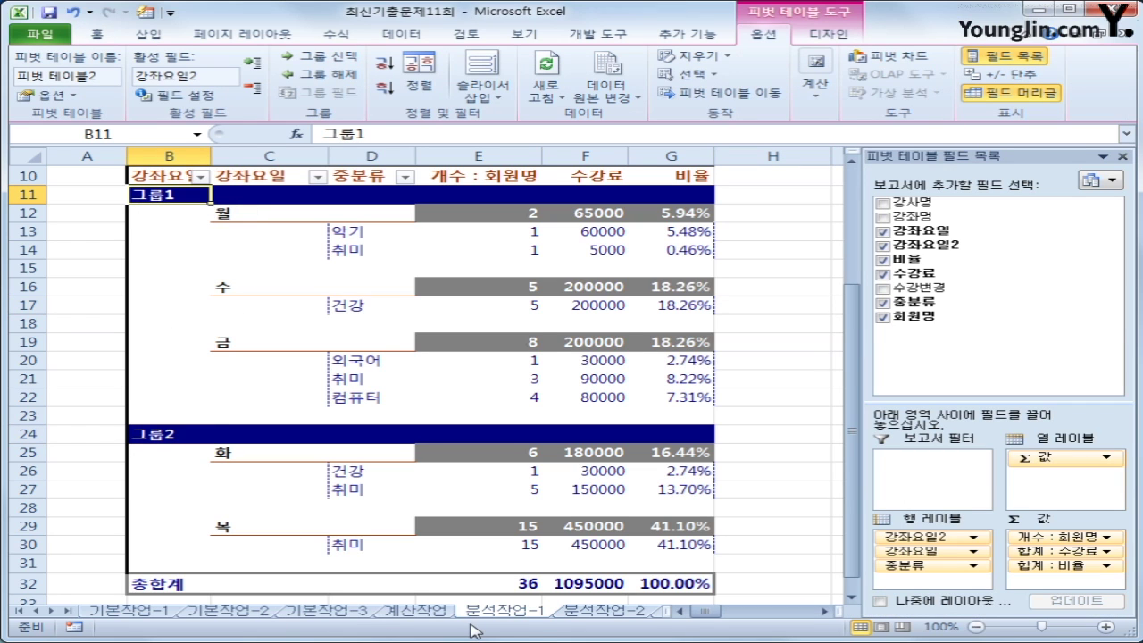
Step: On the 분석작업-2 sheet, start recording a macro named 과목수강료할인, stored in the current workbook
click(594, 613)
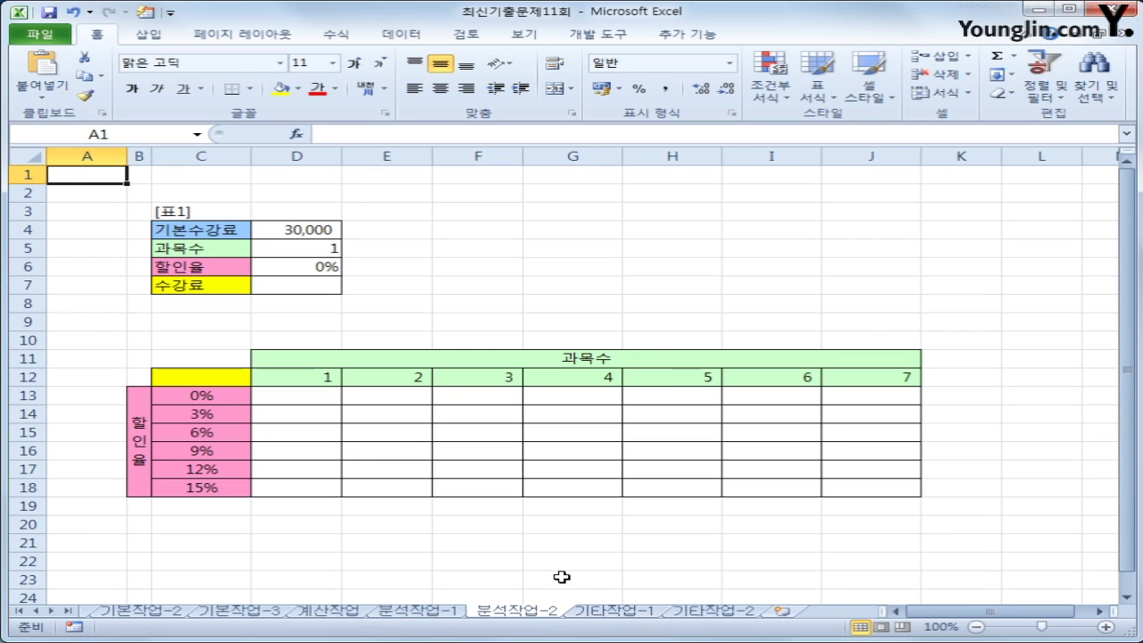
click(626, 214)
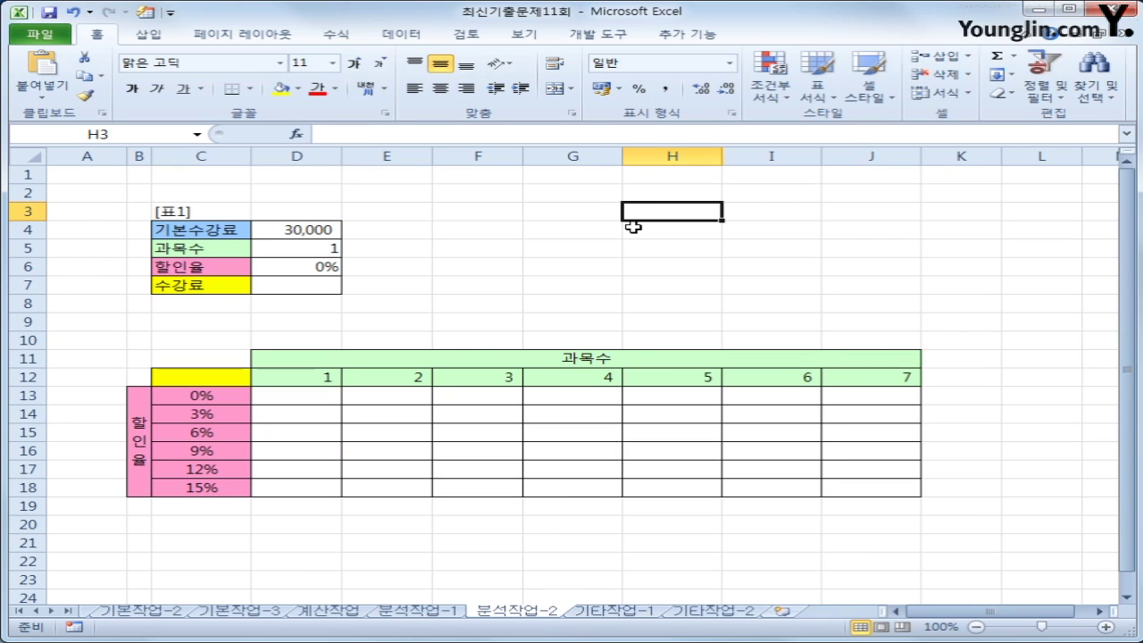
click(73, 627)
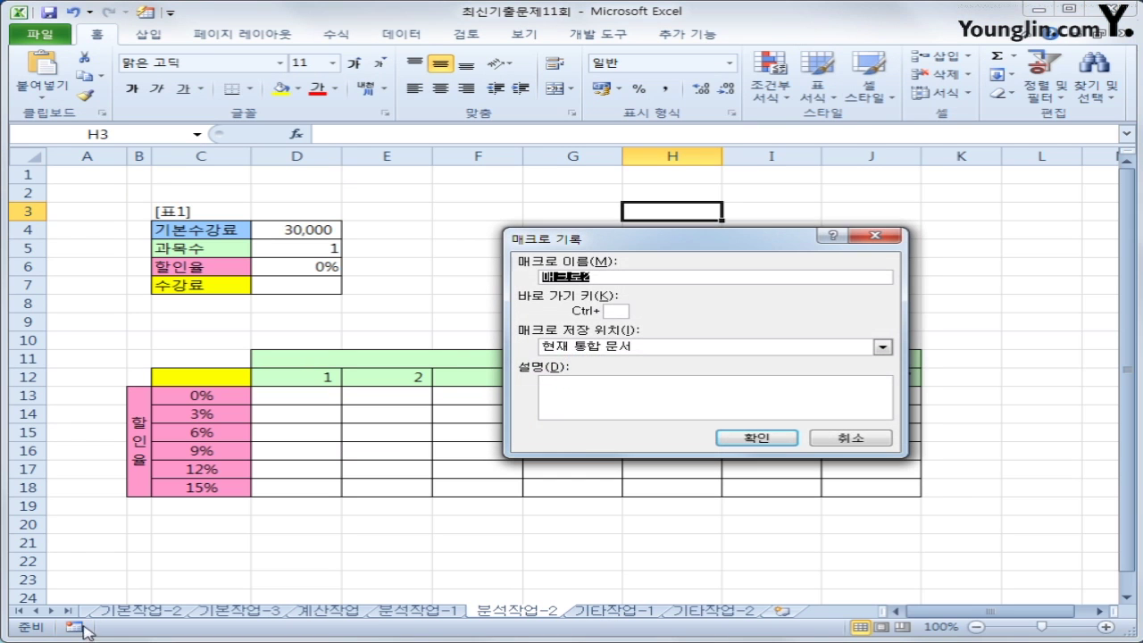
text(과목수)
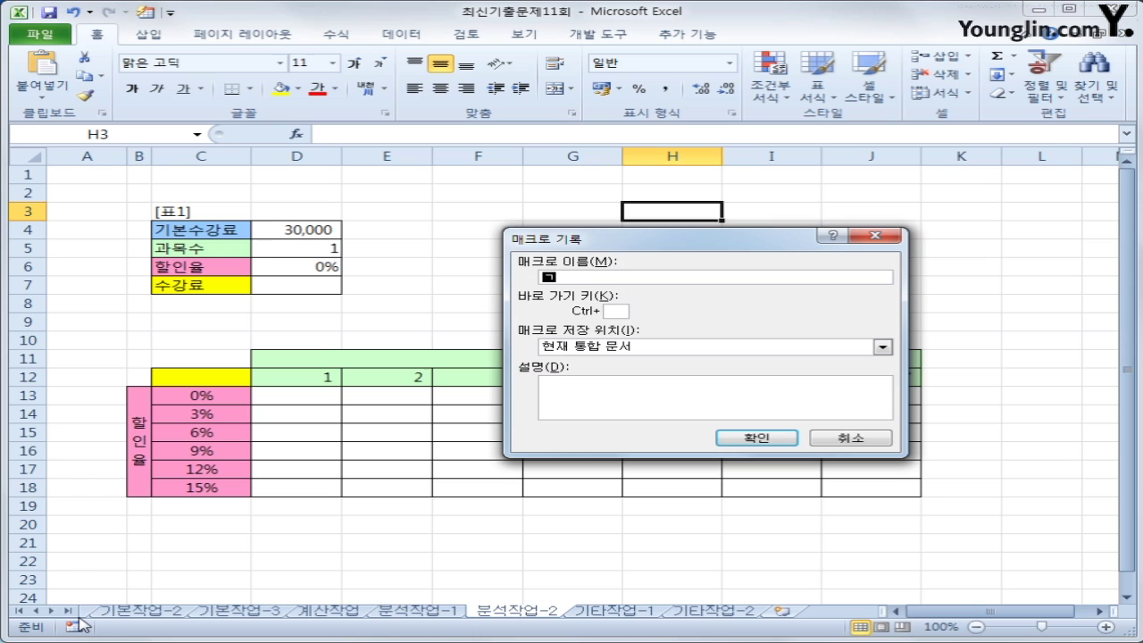
text(강료할인)
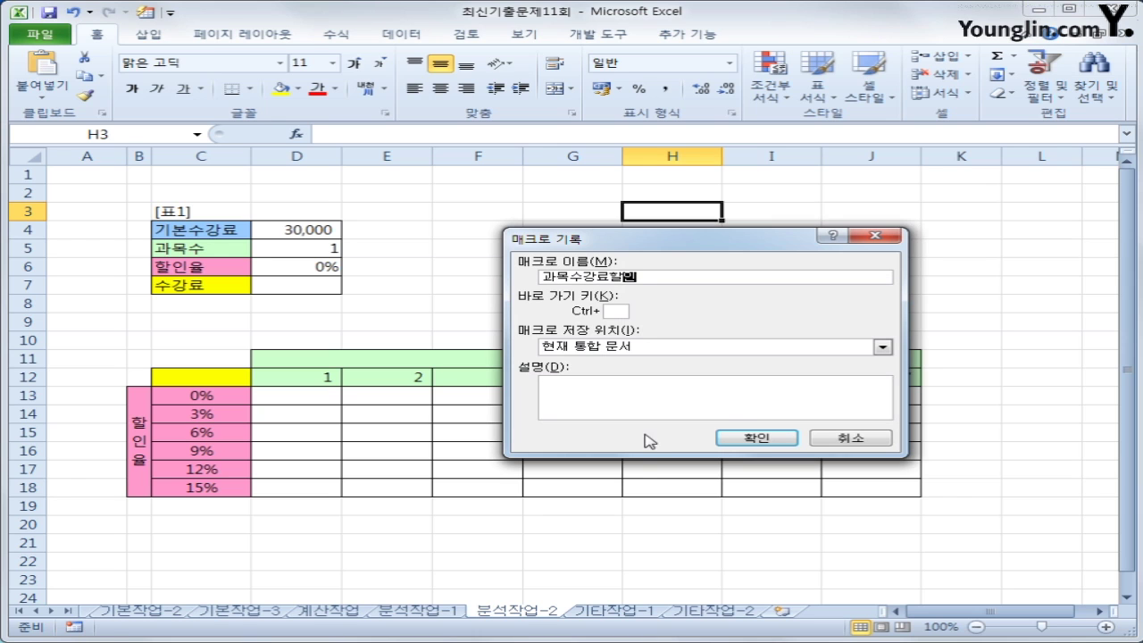
click(754, 437)
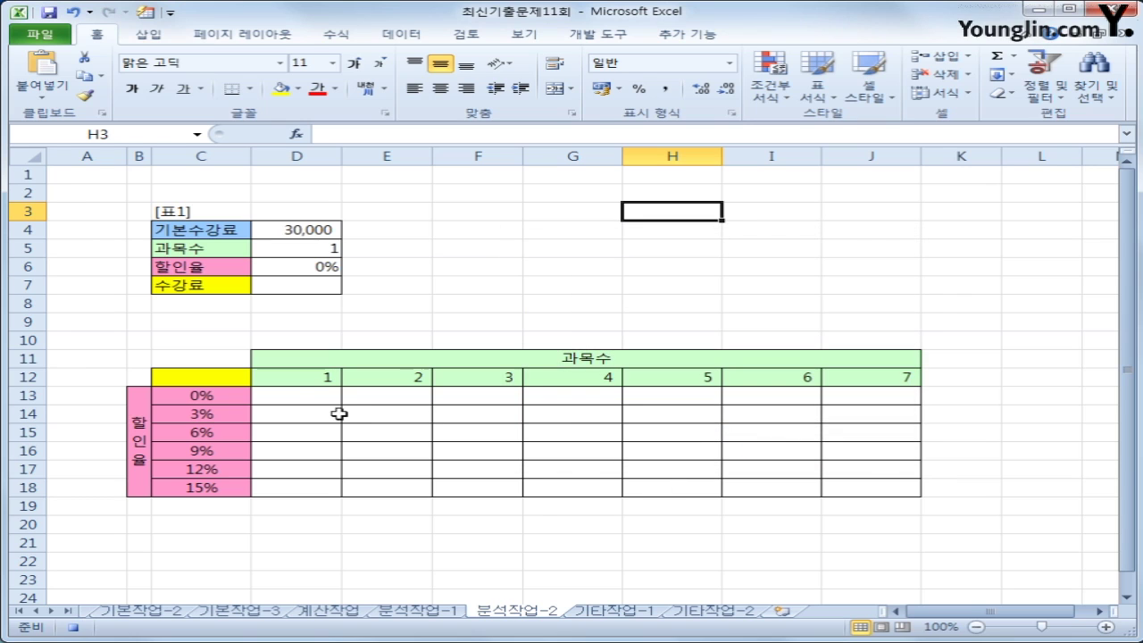
Step: Calculate 수강료 in cell D7 with the formula =D4*D5*(1-D6)
click(219, 384)
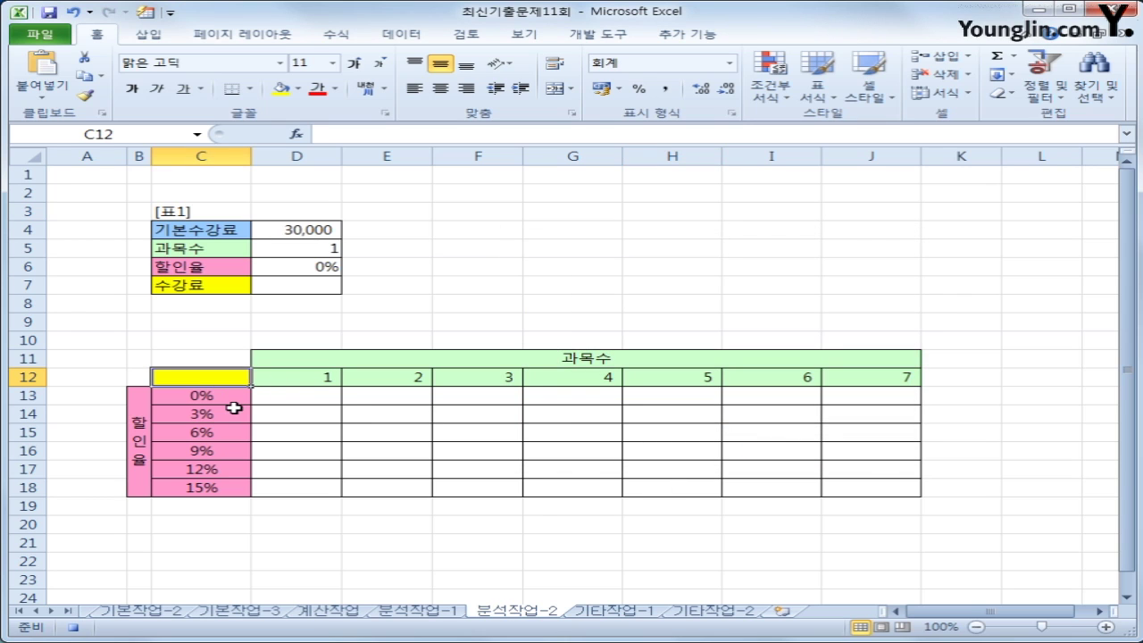
click(305, 283)
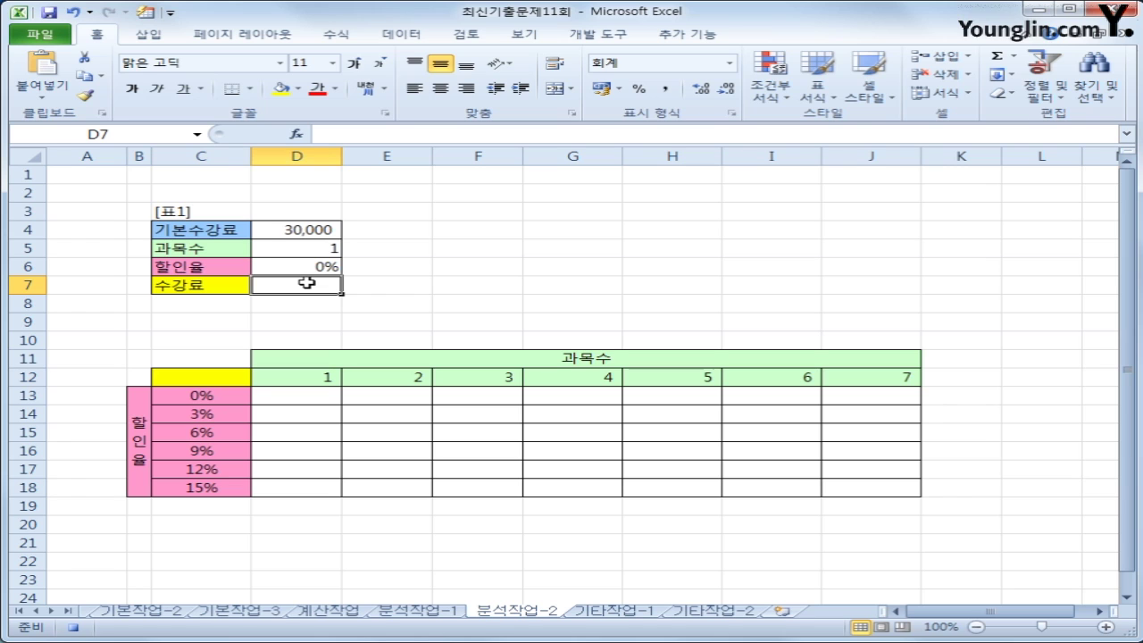
text(=)
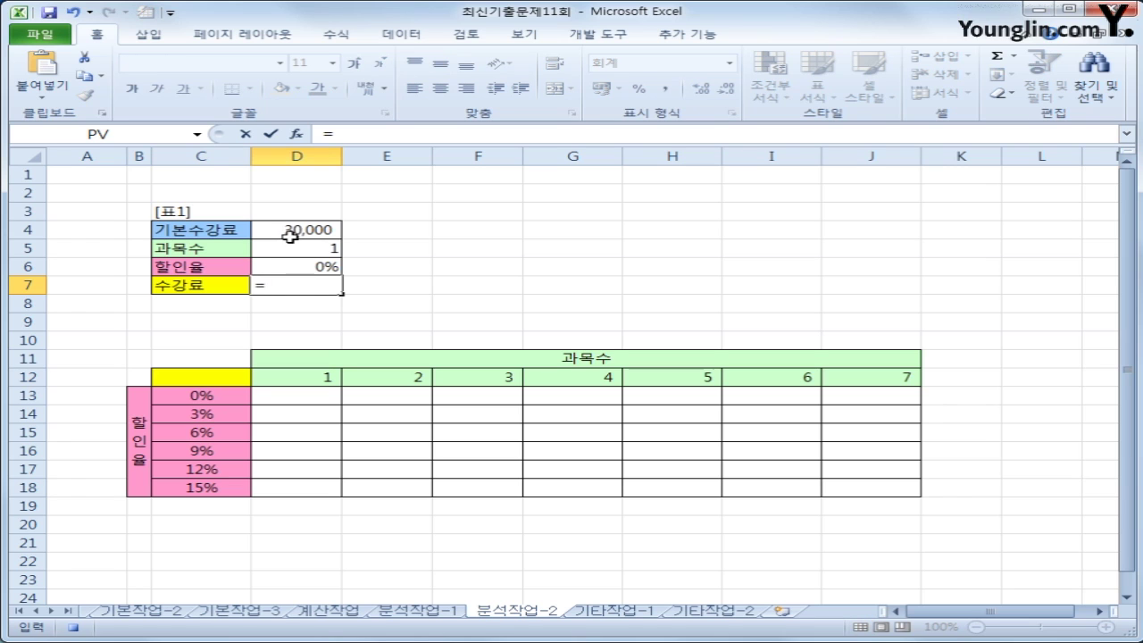
click(292, 233)
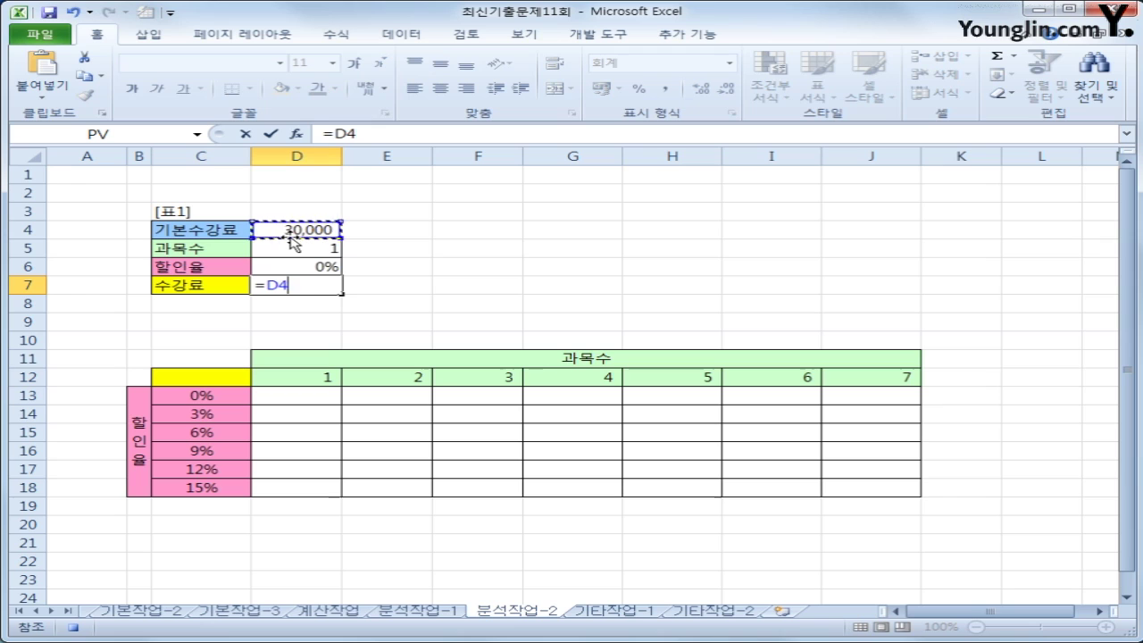
text(*)
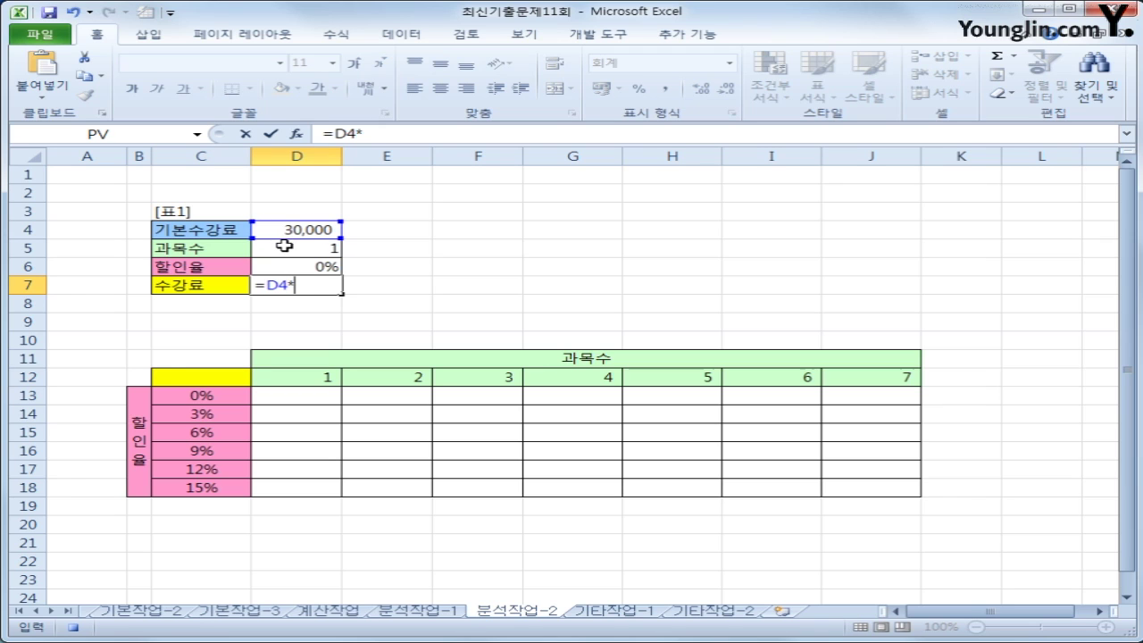
click(284, 246)
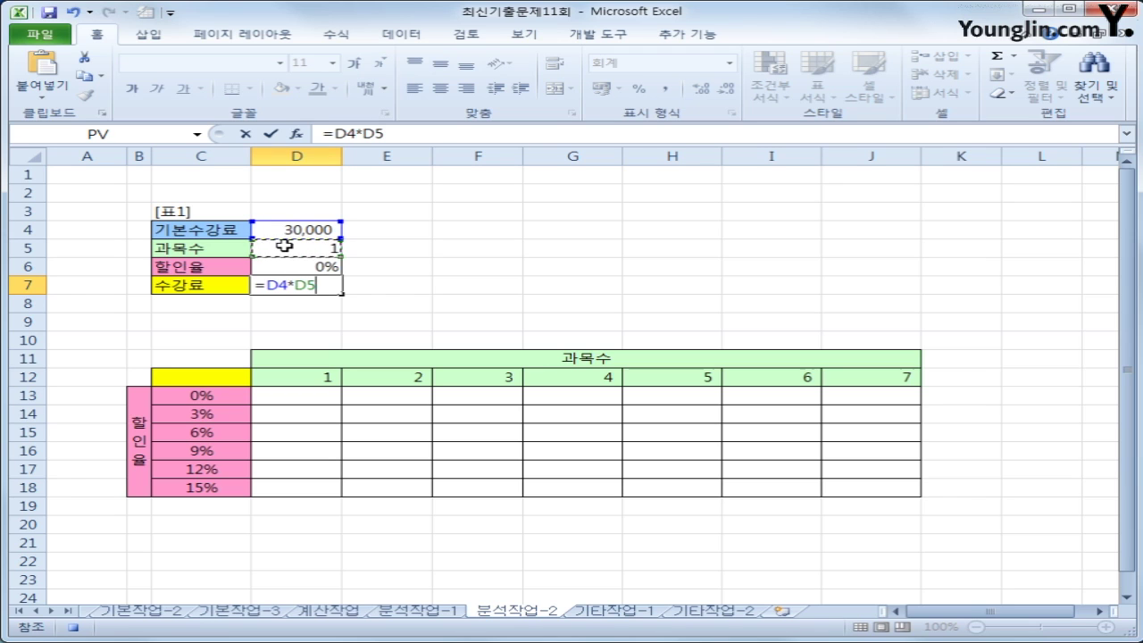
text(*(1)
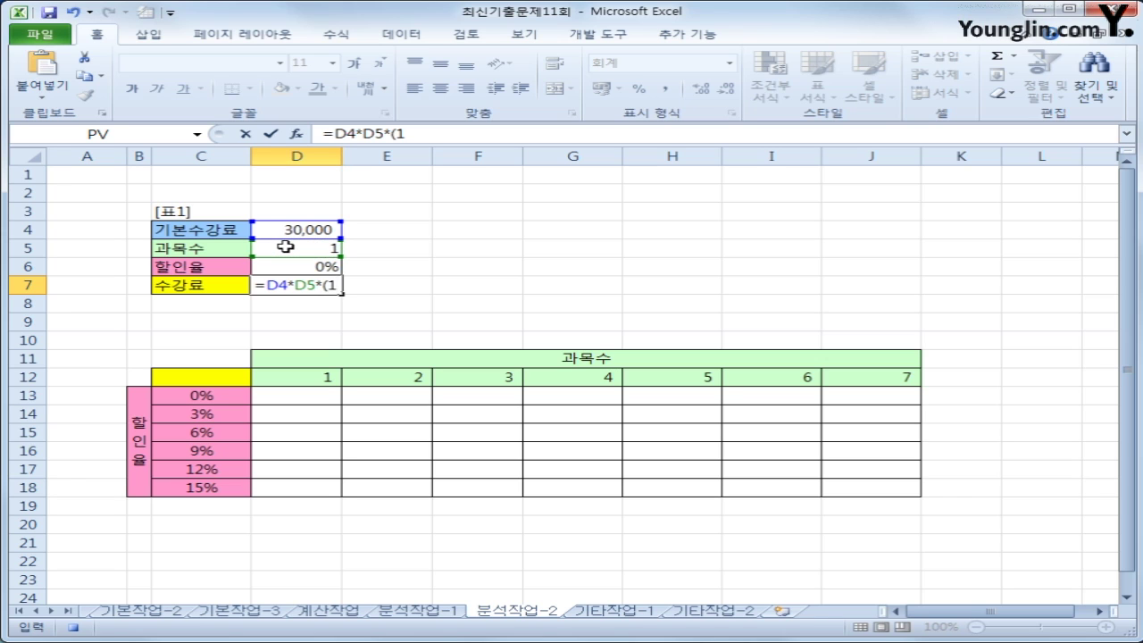
text(-)
key(Up)
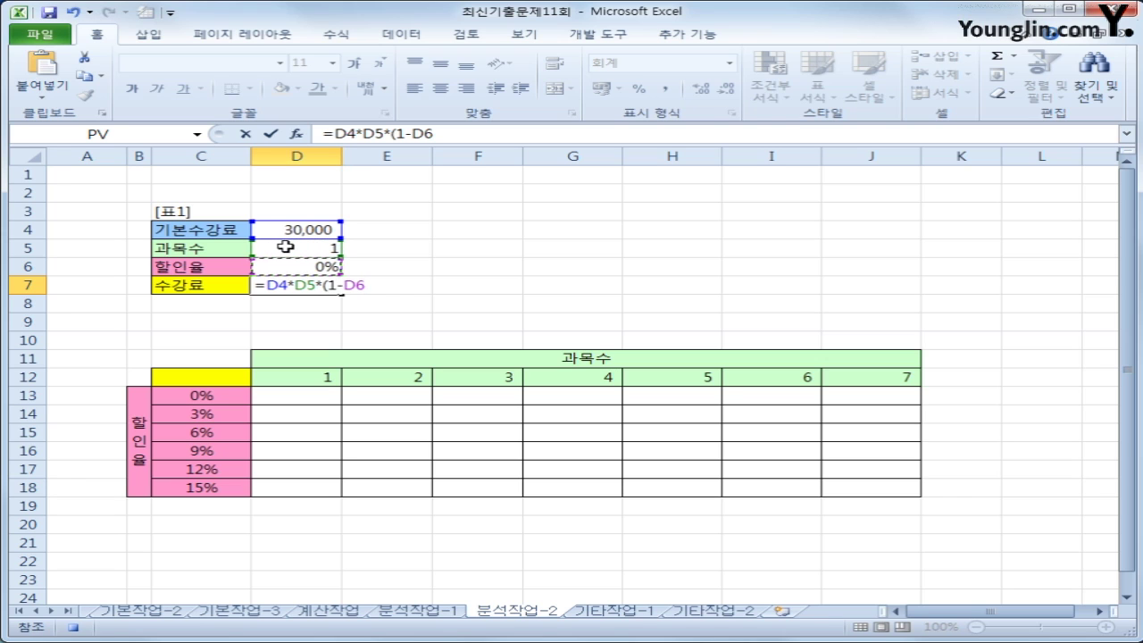
text())
key(Return)
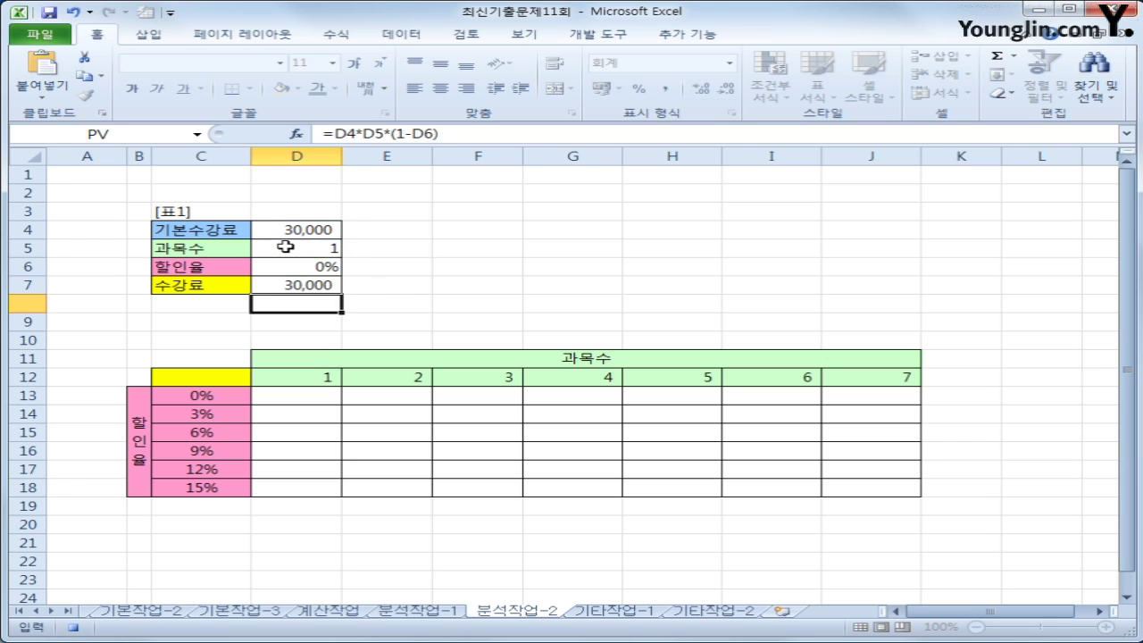
key(Up)
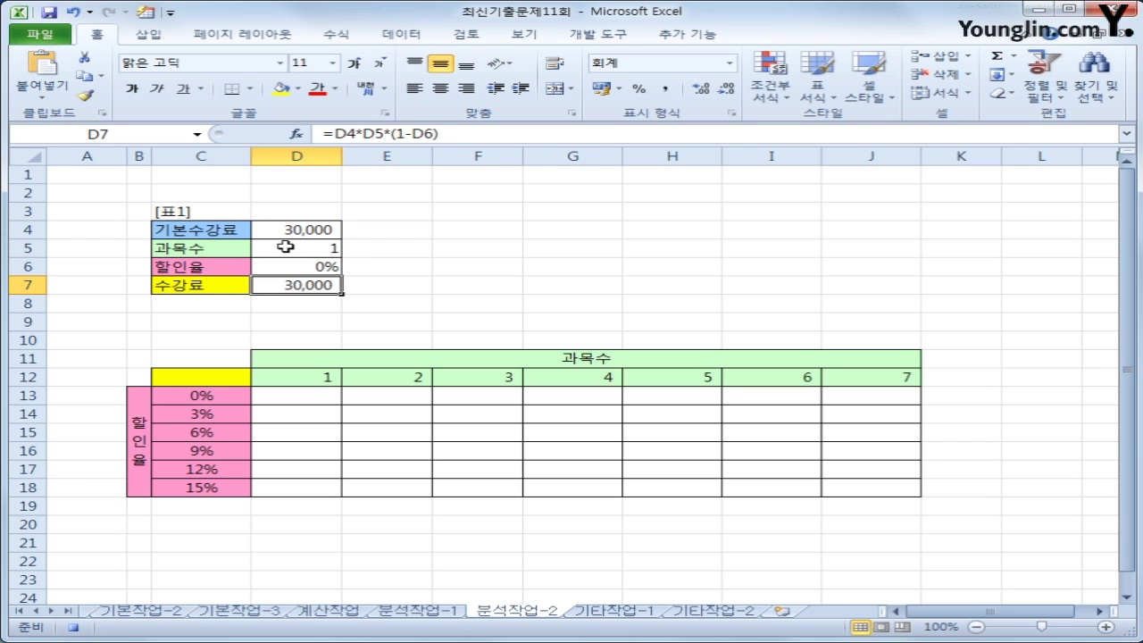
Step: Link the yellow corner cell C12 of the lower table to 수강료 with the formula =D7
click(199, 379)
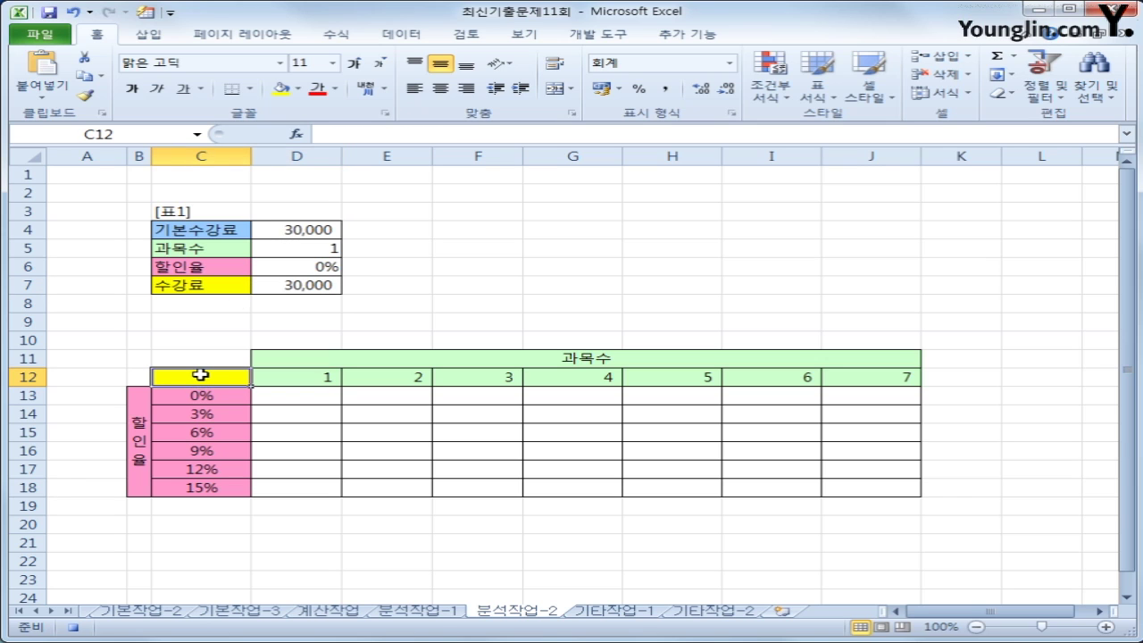
text(=)
click(294, 286)
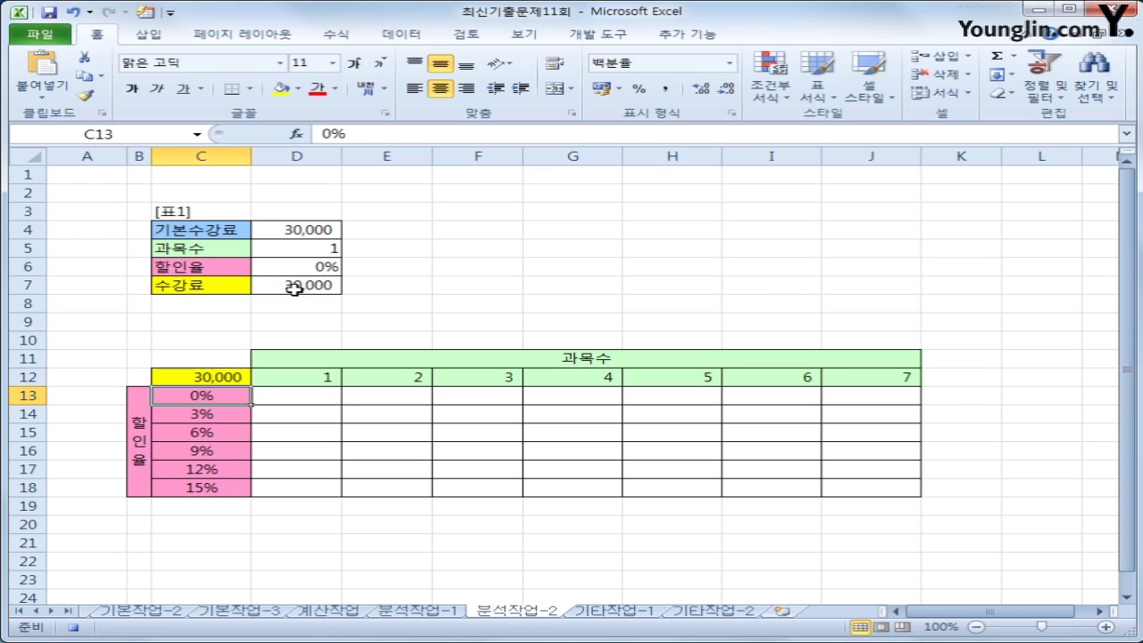
Step: Fill C12:J18 with a what-if data table using D5 as the row input cell and D6 as the column input cell
drag(230, 375, 864, 486)
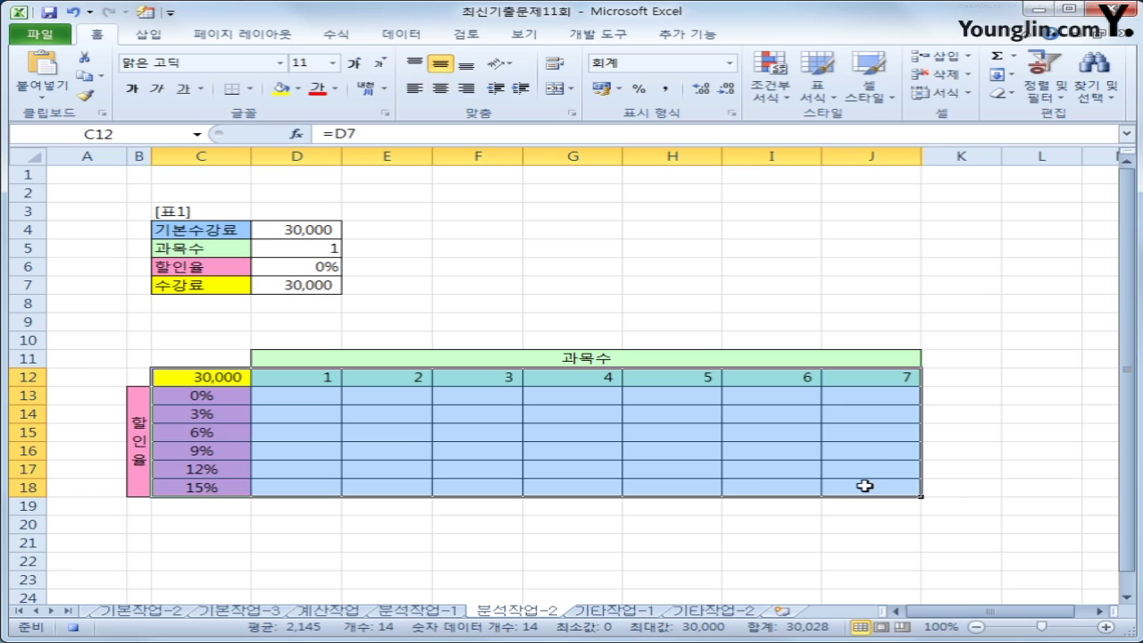
click(401, 36)
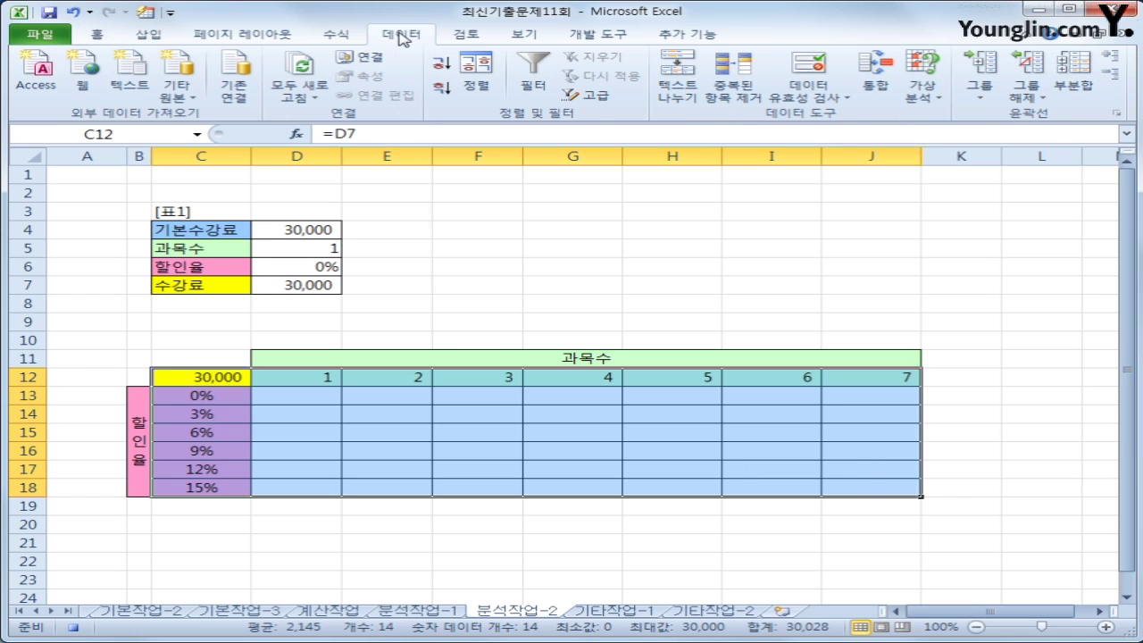
click(925, 96)
click(952, 158)
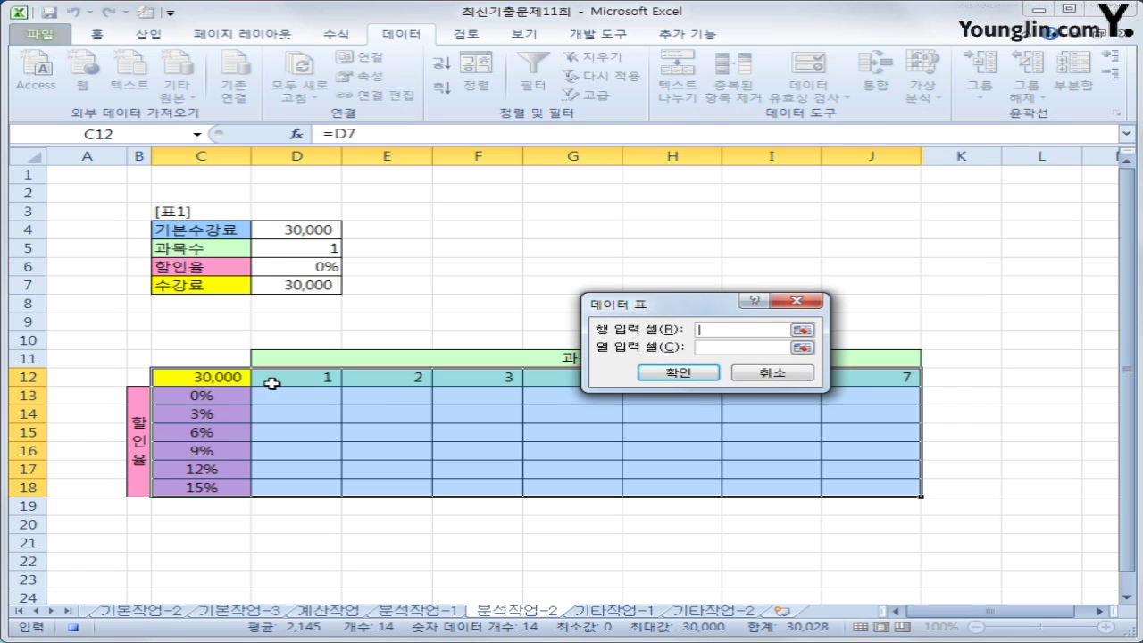
drag(694, 305, 665, 209)
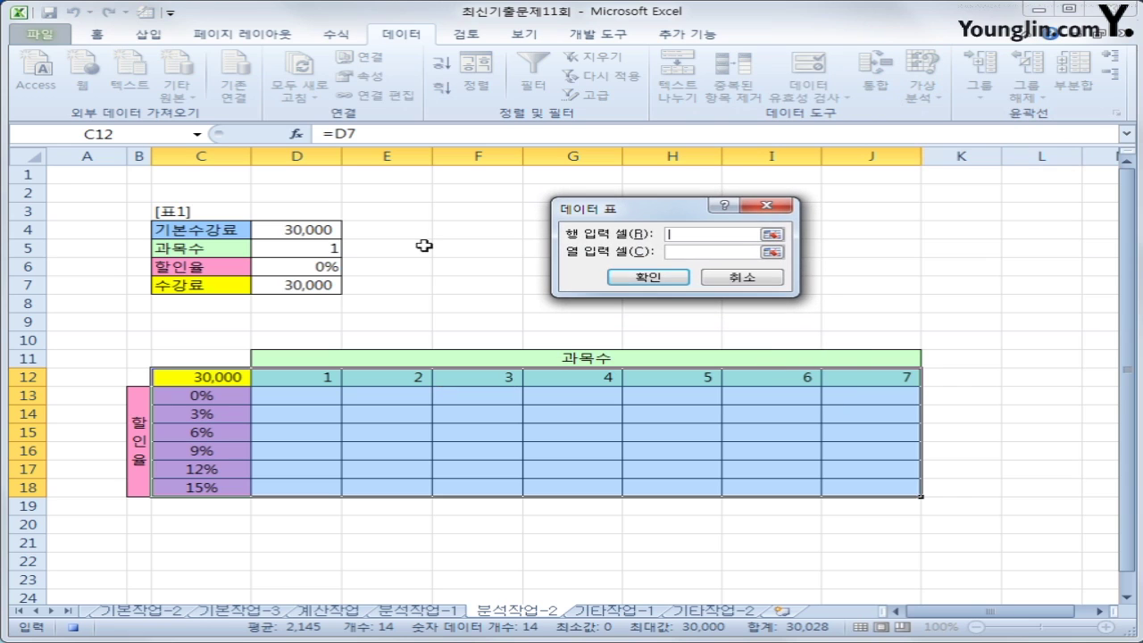
click(320, 248)
click(680, 252)
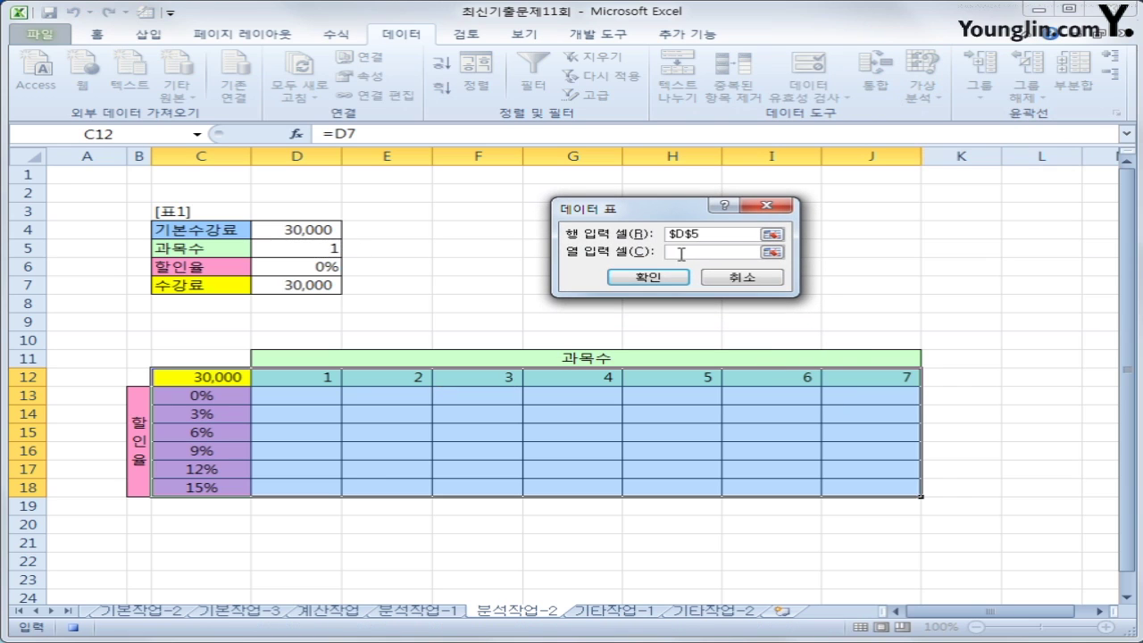
click(311, 264)
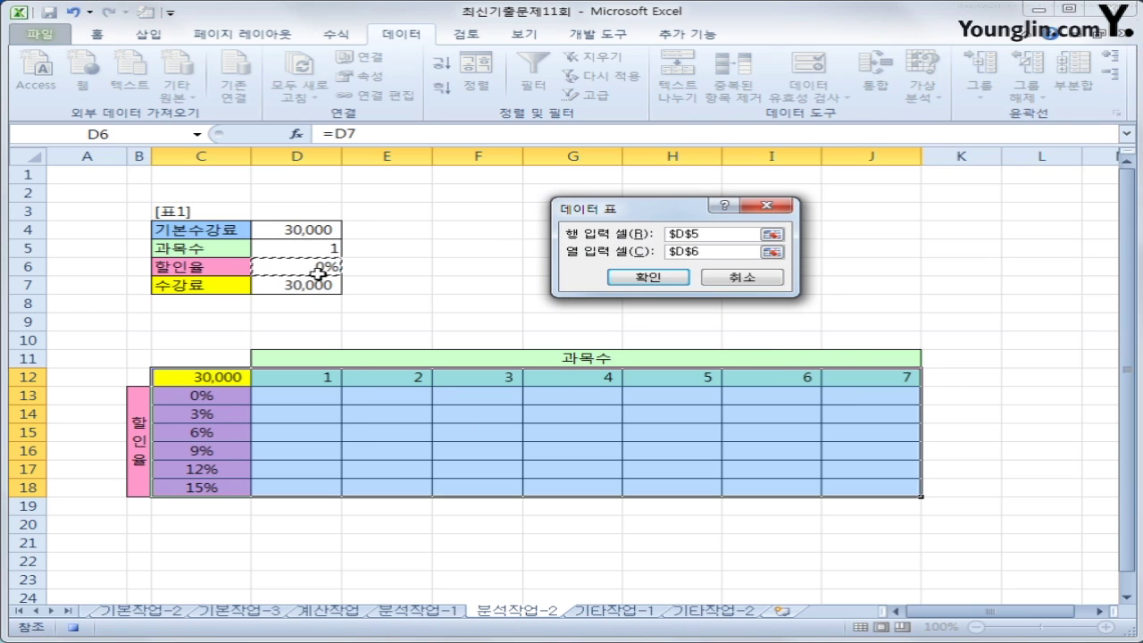
click(636, 278)
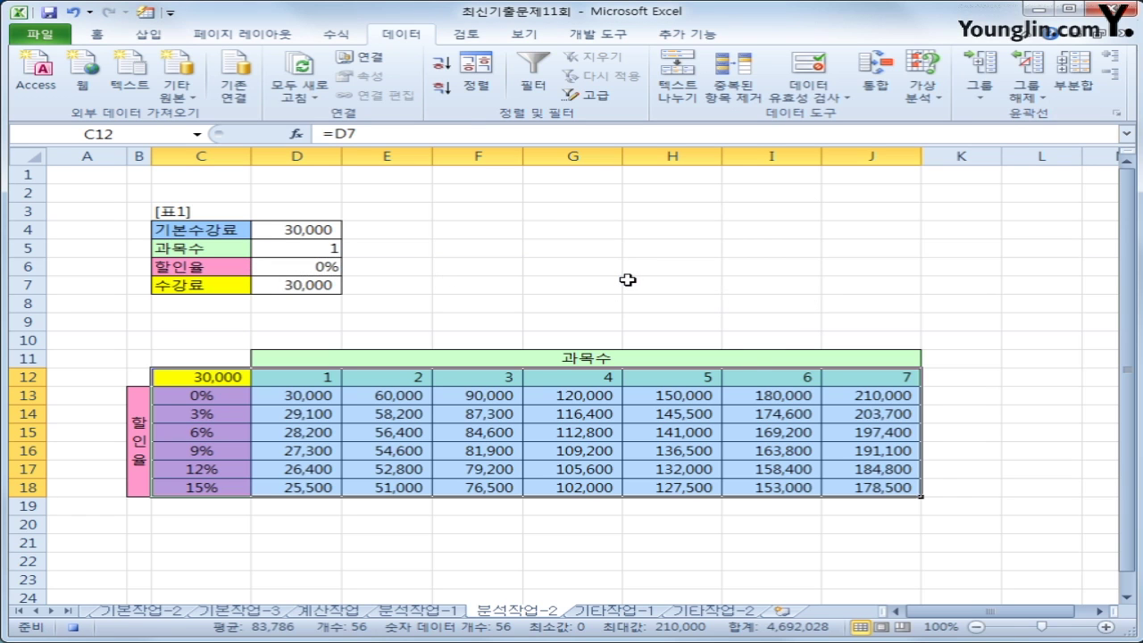
Step: Select cell J18 and stop recording the macro
click(868, 482)
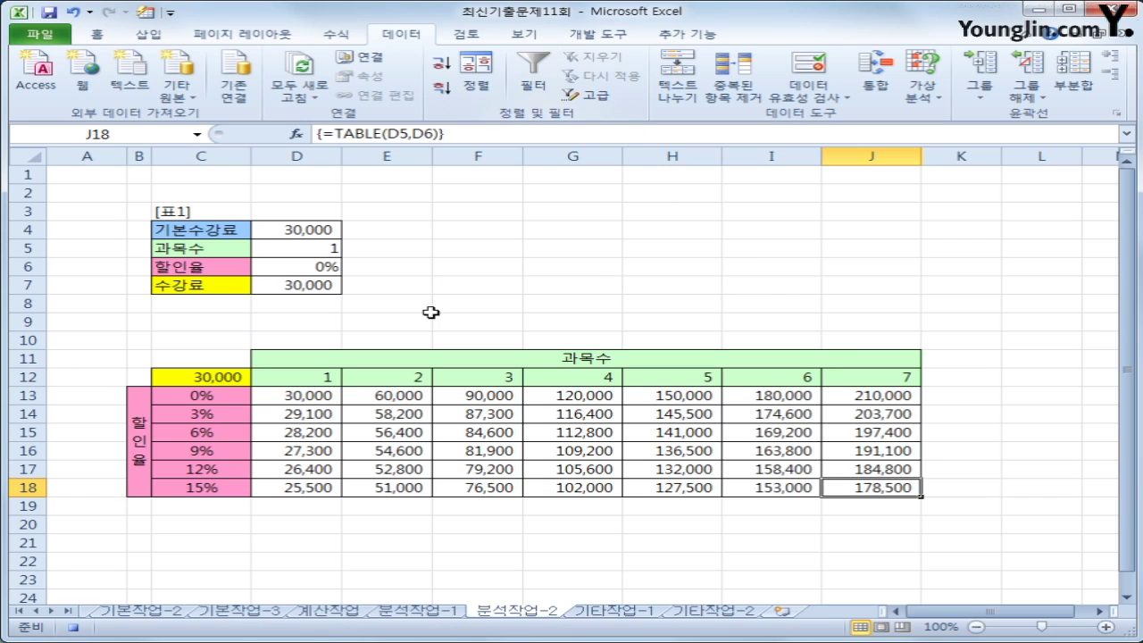
click(594, 34)
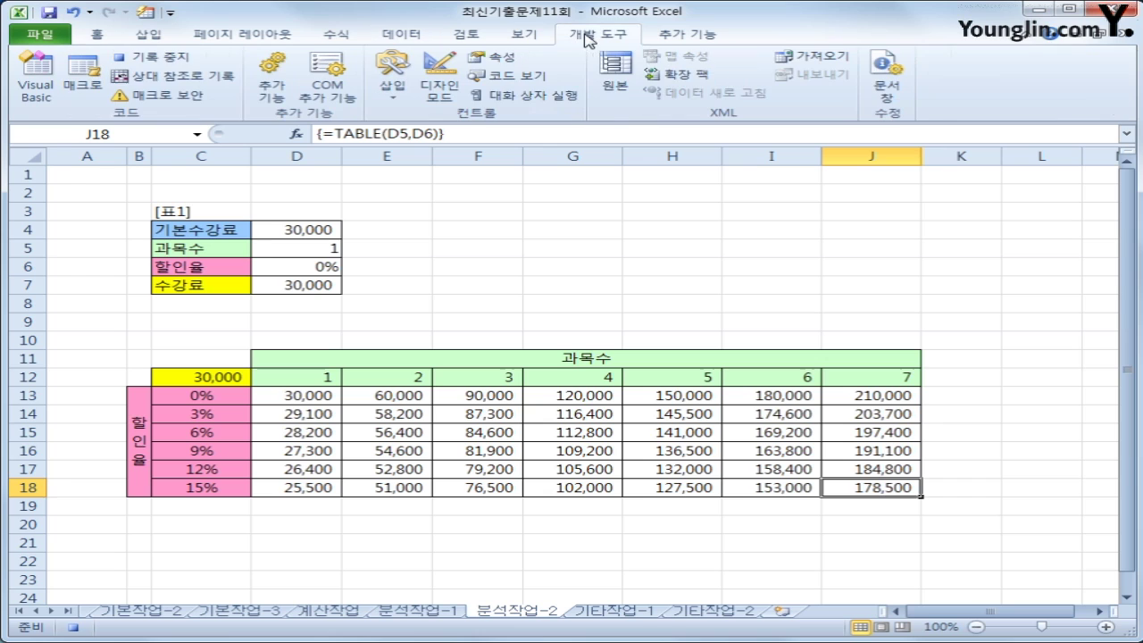
click(157, 58)
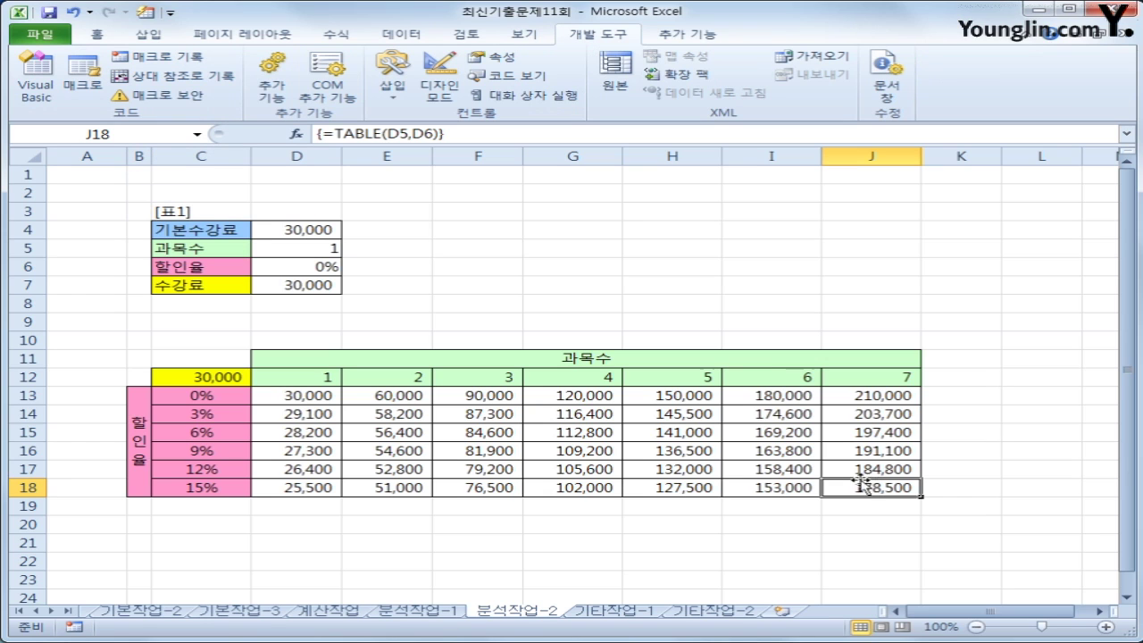
Step: Draw a folded-corner shape (모서리가 접힌 도형) over cells F4:G6, about 4.5 × 1.75 cm, and label it 수강료 할인
click(764, 286)
click(144, 34)
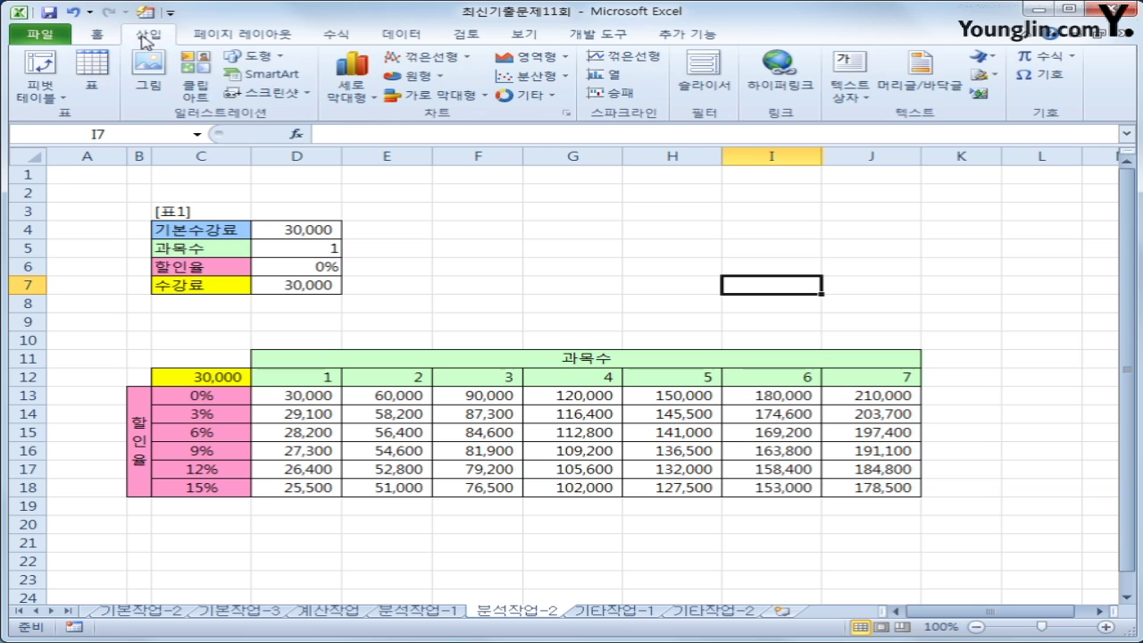
click(258, 60)
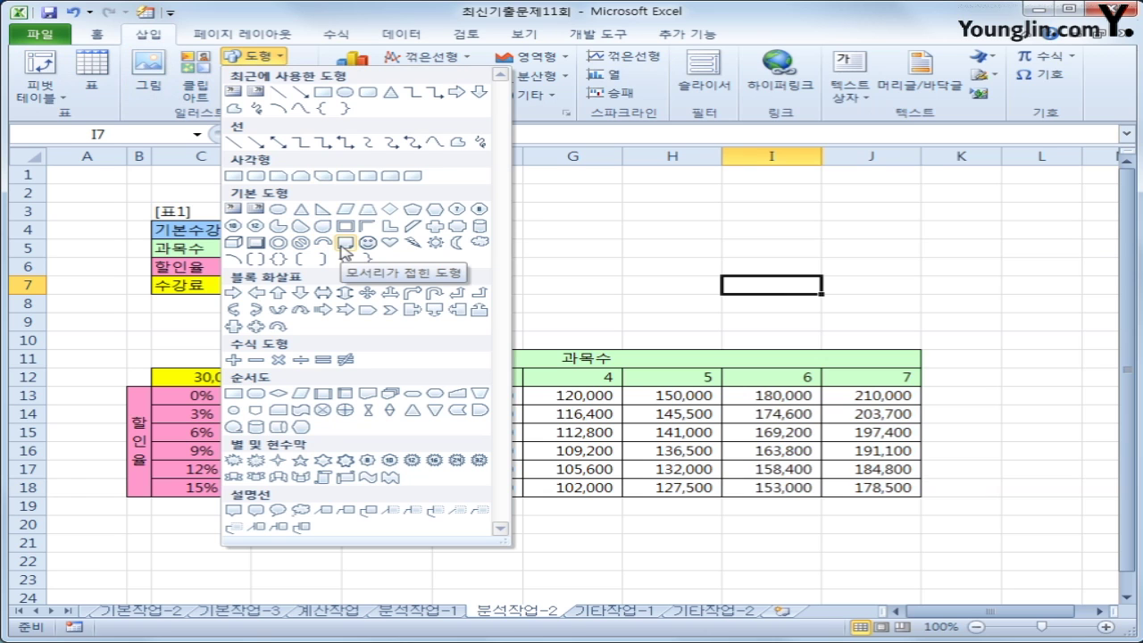
click(341, 248)
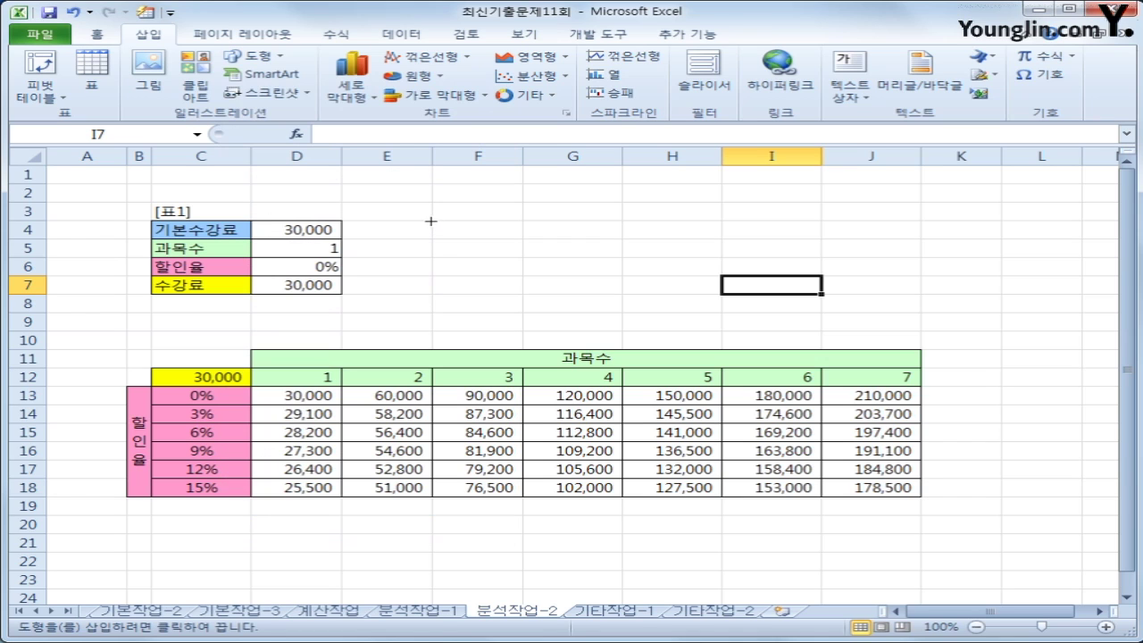
mouse_move(430, 221)
mouse_down()
mouse_move(523, 256)
mouse_move(594, 258)
mouse_move(598, 275)
mouse_up()
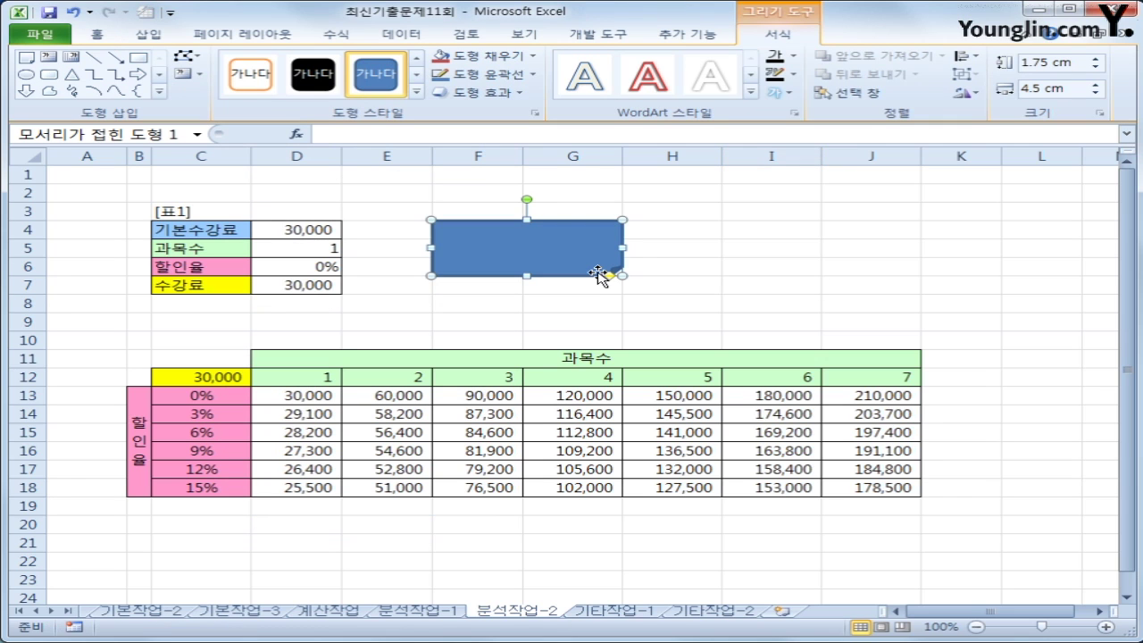
text(ㅅ)
text(강료)
text( 할인)
click(598, 272)
Step: Fill the folded-corner shape with the standard colour 자주 and centre its text vertically and horizontally
click(507, 65)
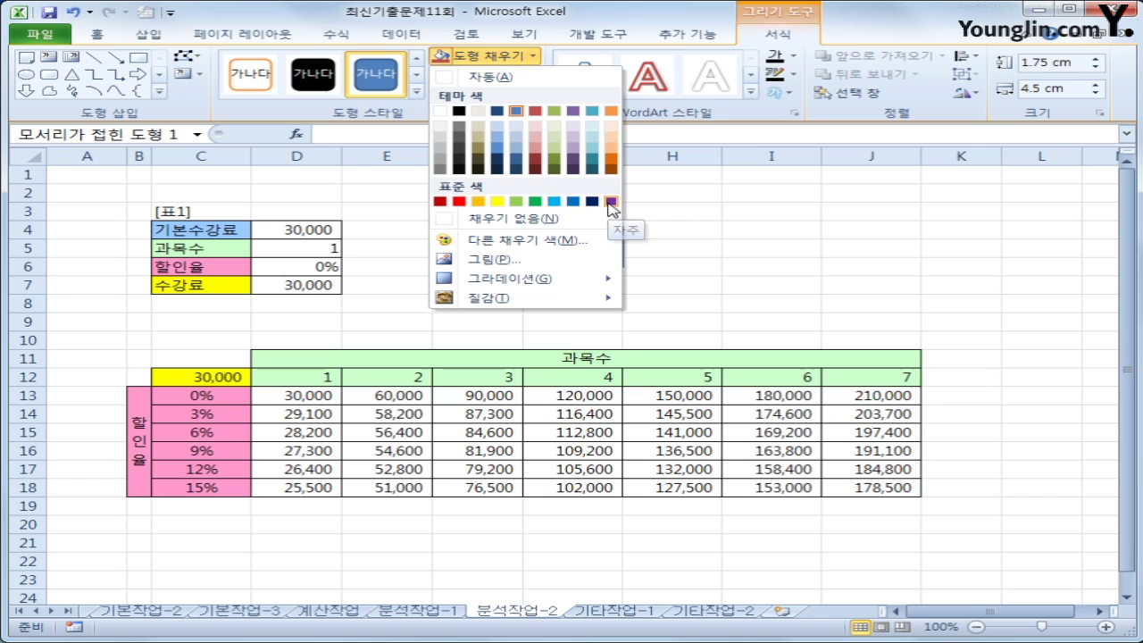
click(611, 202)
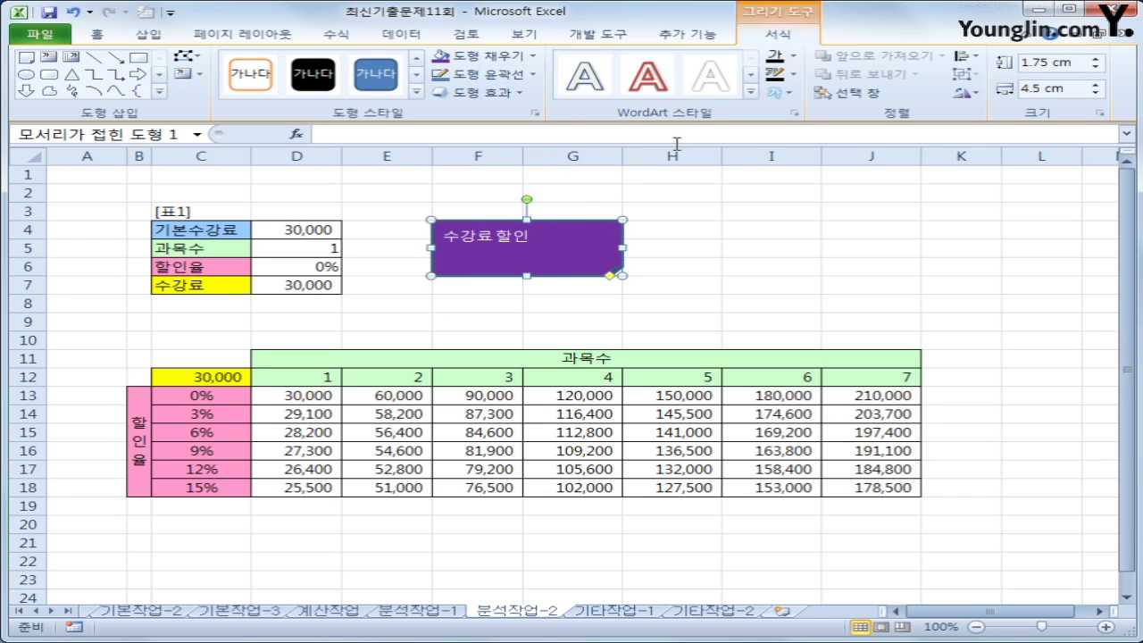
click(98, 36)
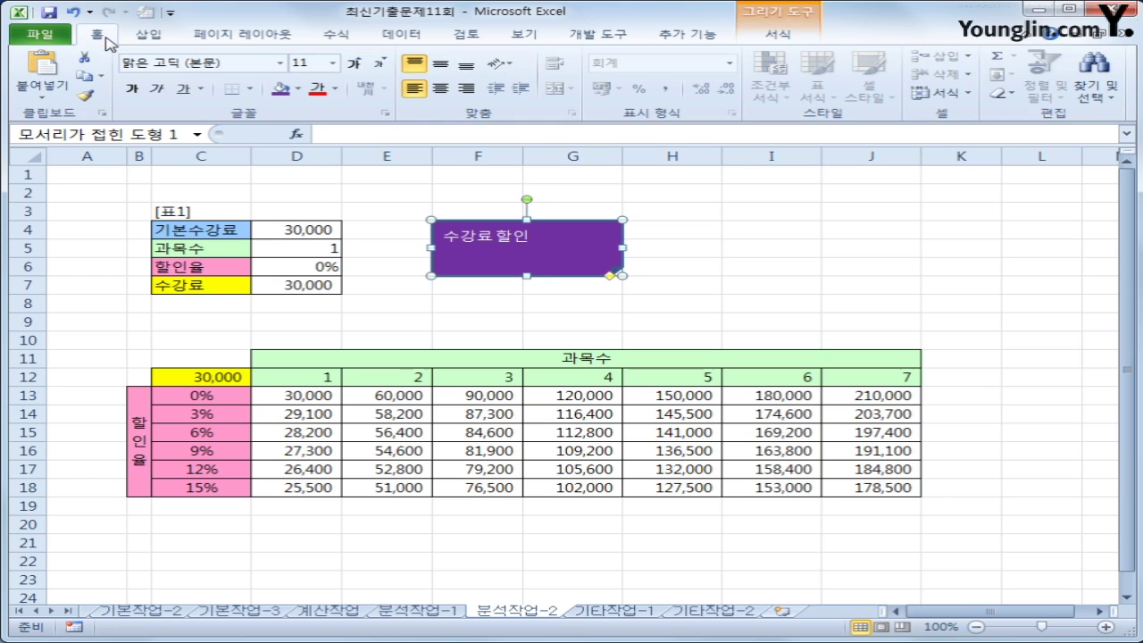
click(441, 64)
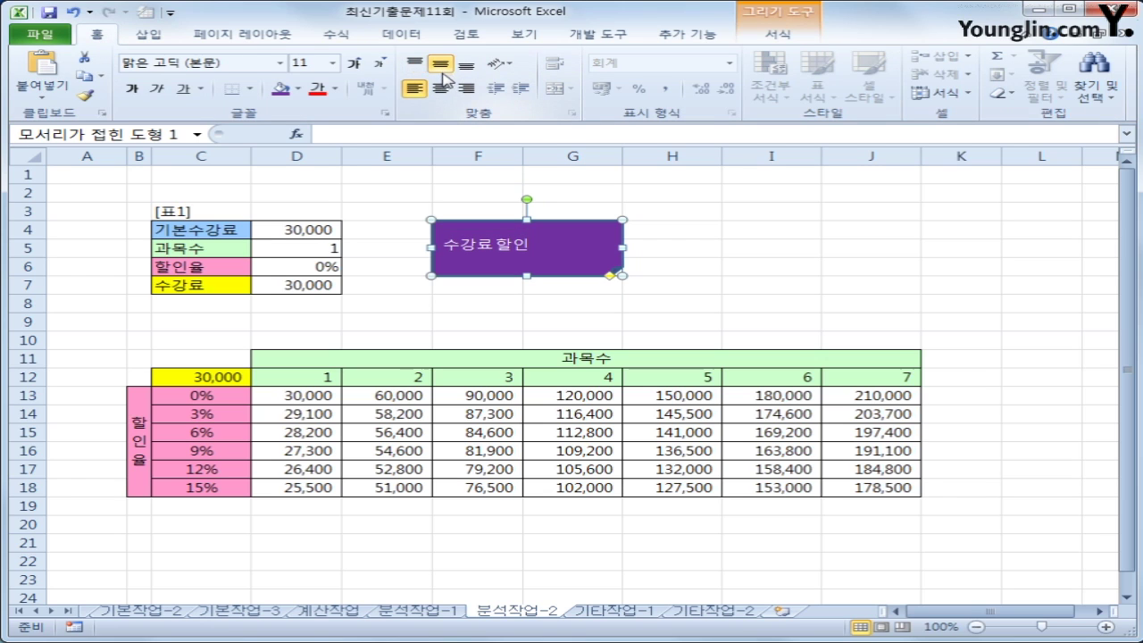
click(441, 88)
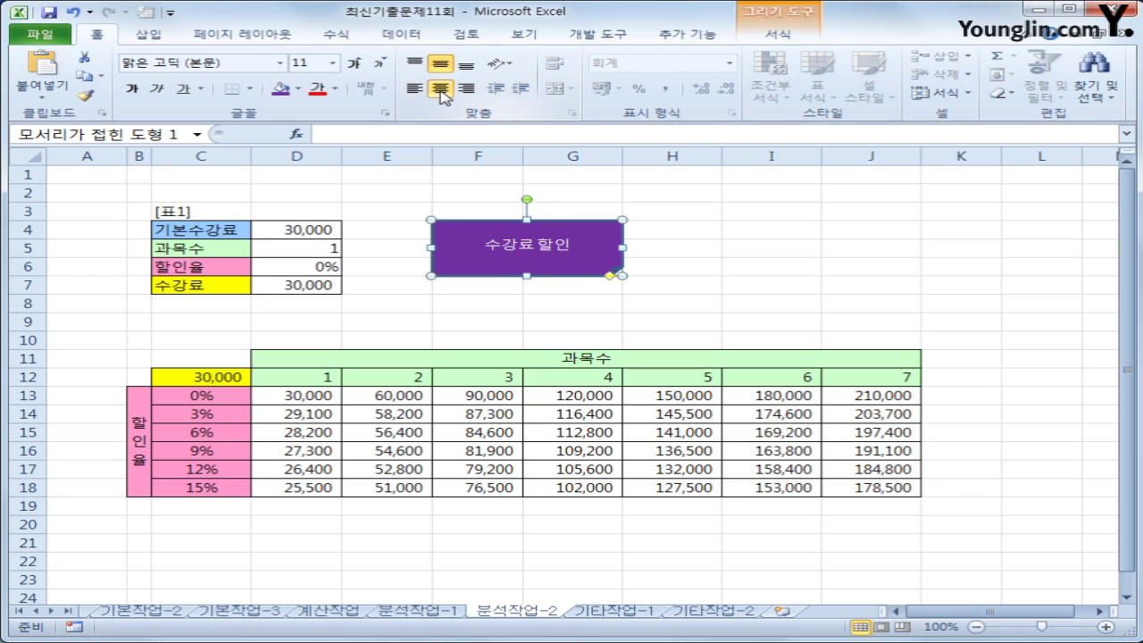
Step: Assign the 과목수강료할인 macro to the folded-corner shape
right_click(576, 268)
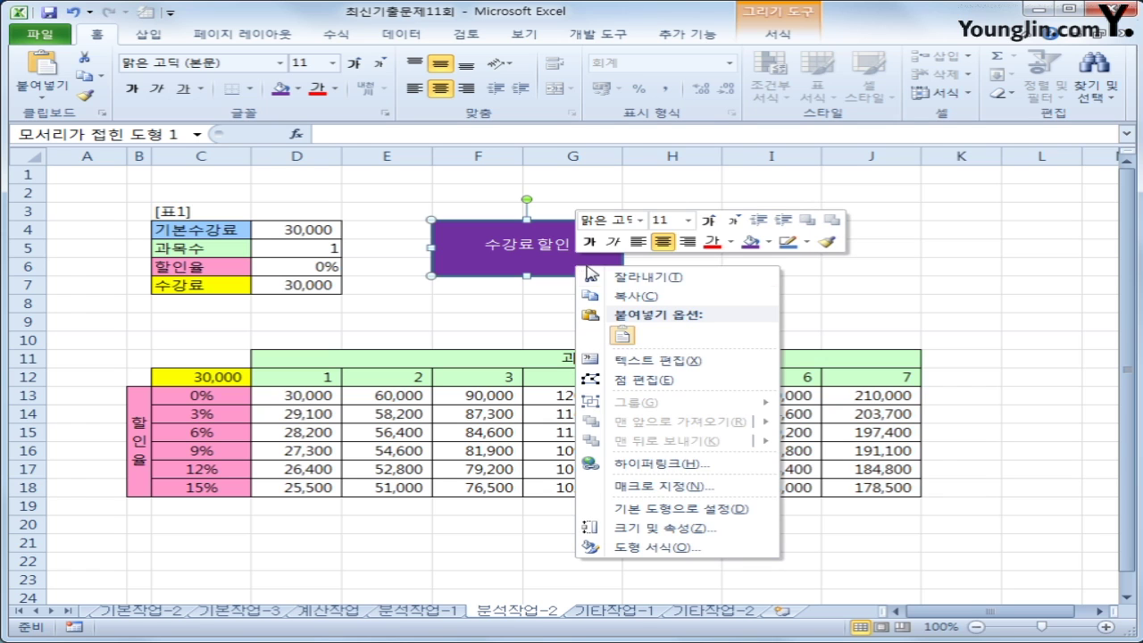
click(660, 485)
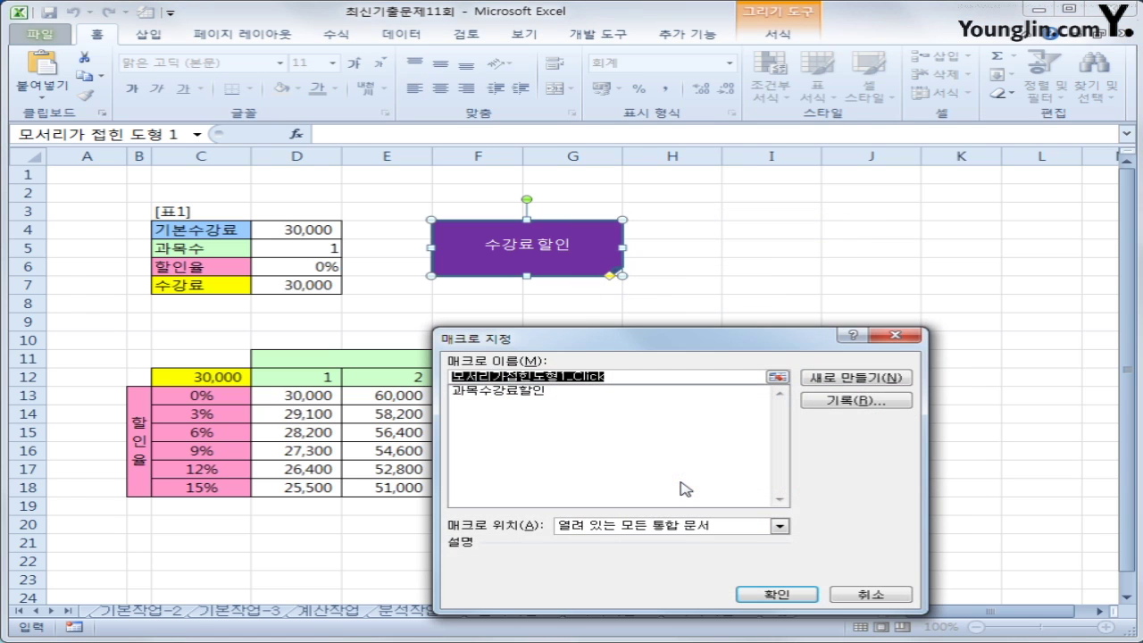
click(540, 393)
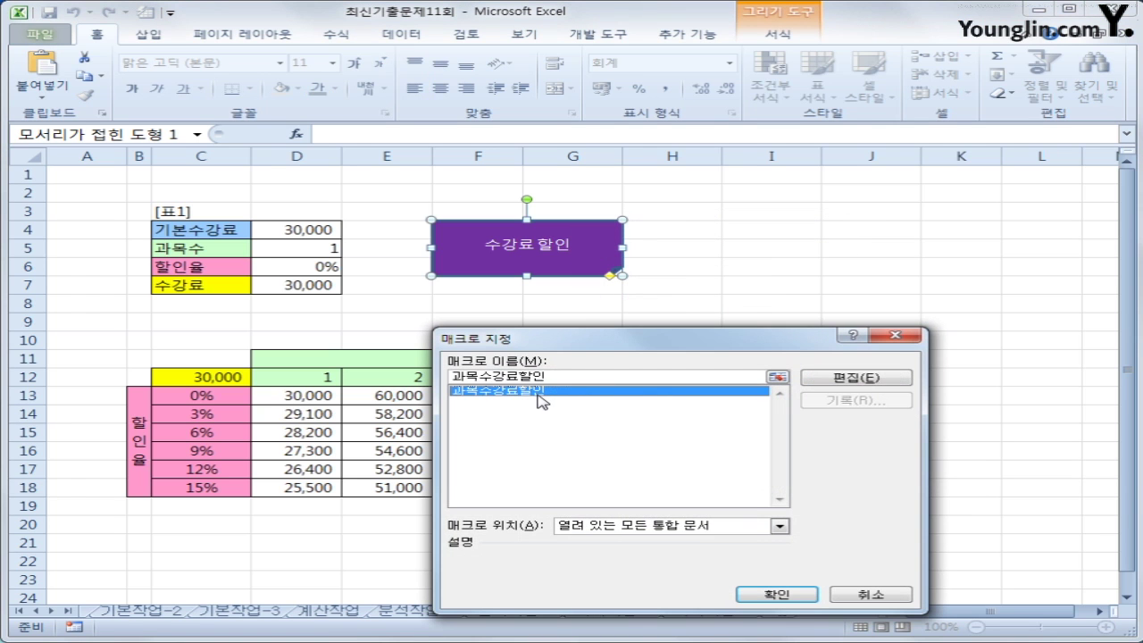
click(776, 595)
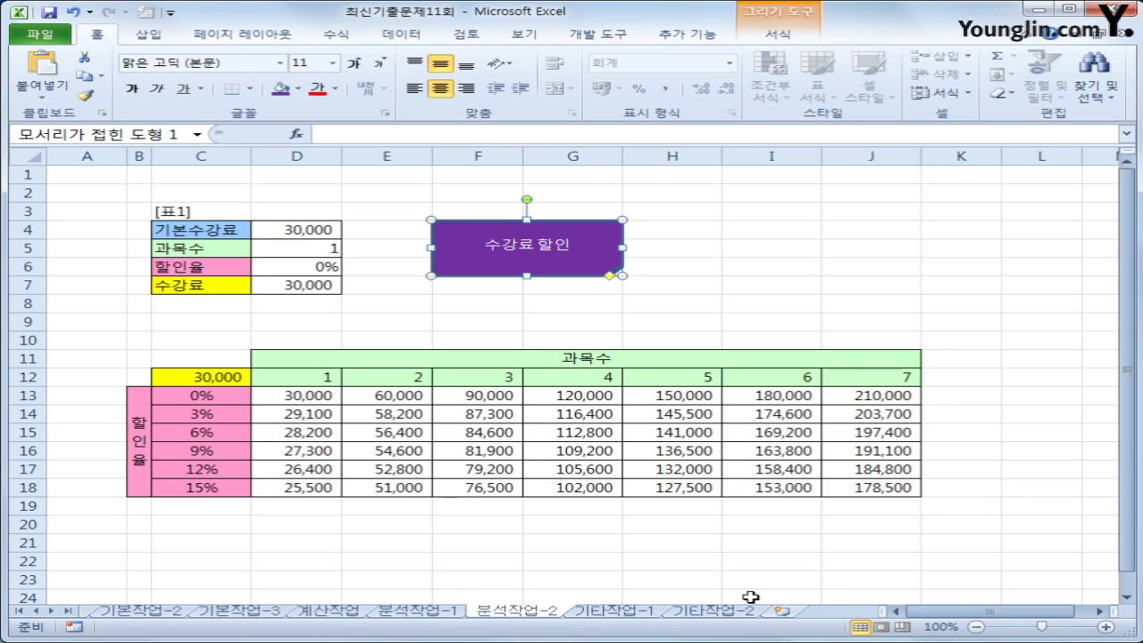
Step: On the 기타작업-1 sheet, add the 합계 series to the doughnut chart by copying E3:E8 into it
click(644, 613)
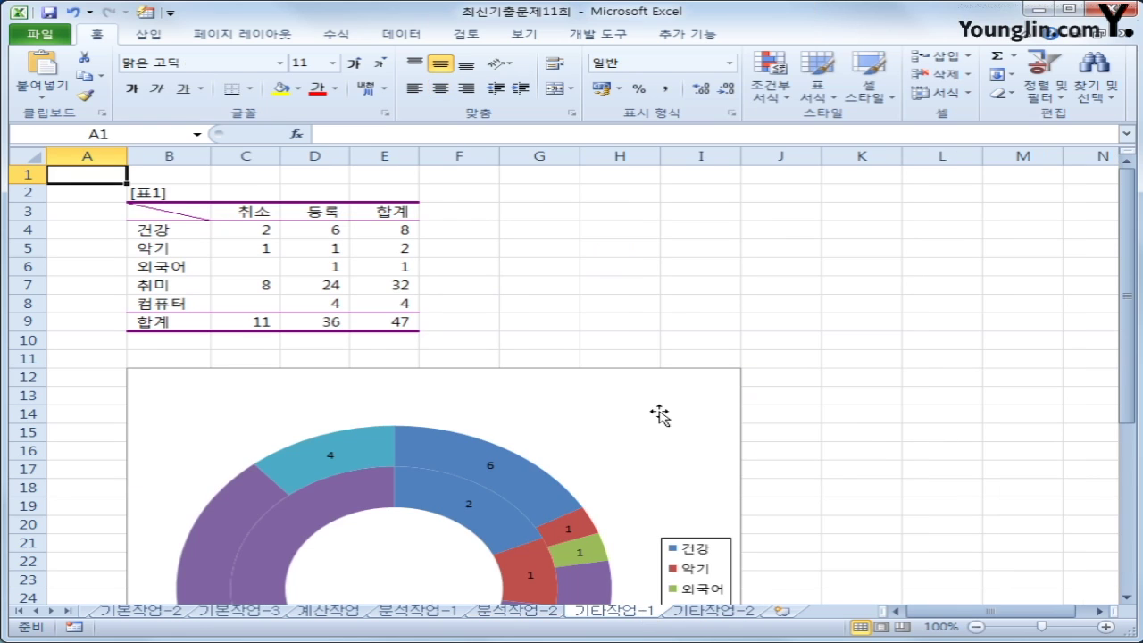
click(886, 449)
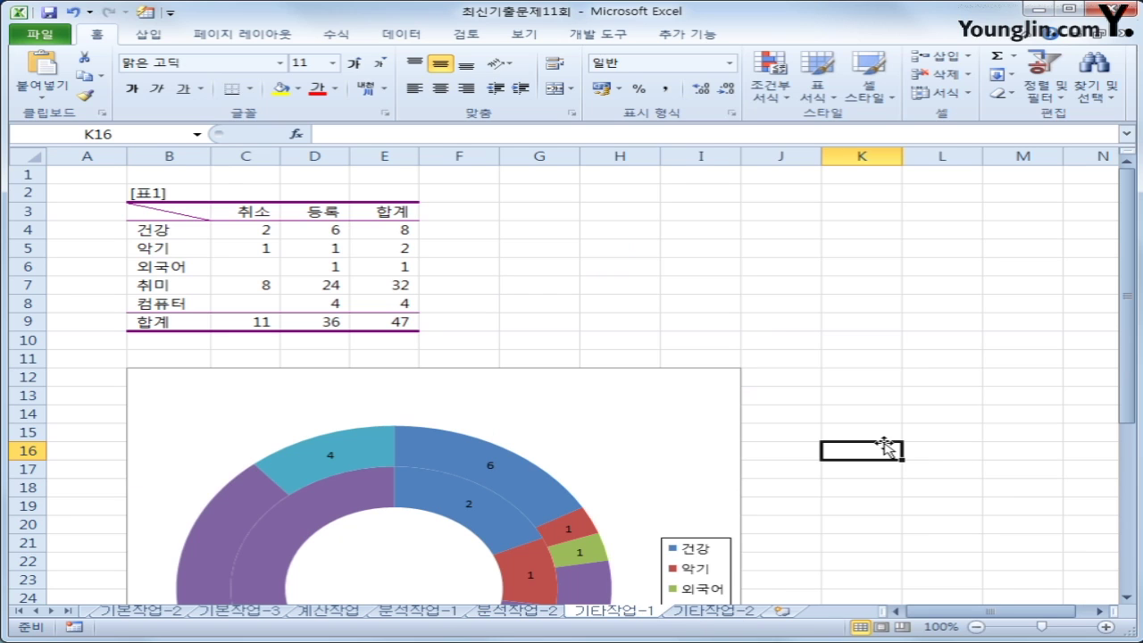
click(636, 403)
drag(397, 212, 408, 302)
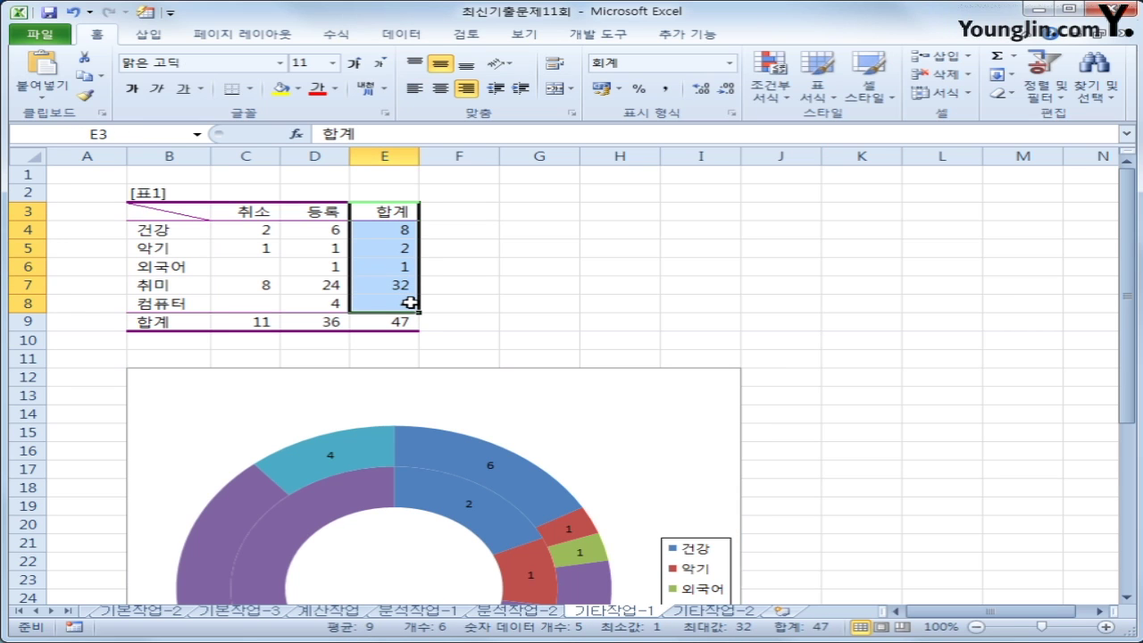
key(ctrl+c)
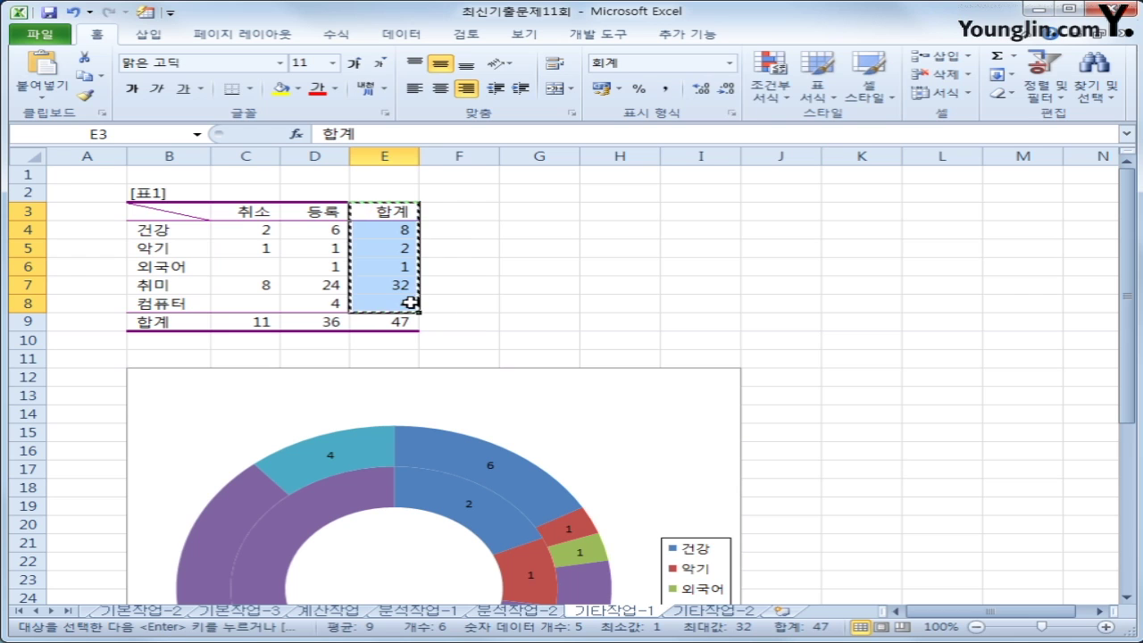
click(628, 427)
key(ctrl+v)
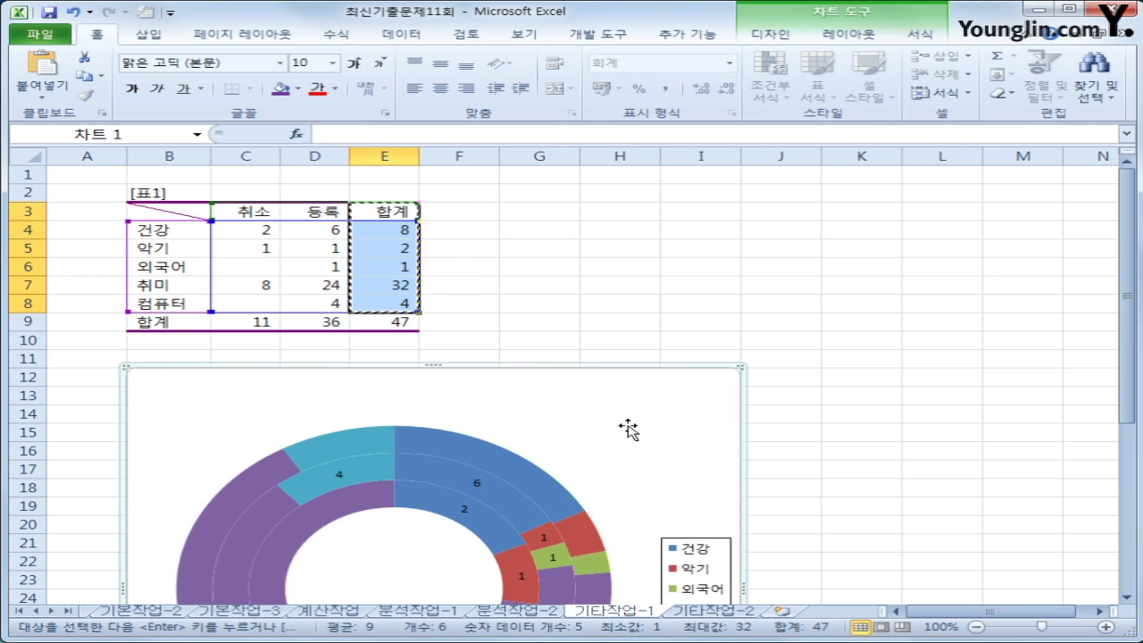
Step: Add data labels to the outer 합계 ring of the doughnut chart
scroll(627, 428, down, 1)
scroll(626, 428, down, 1)
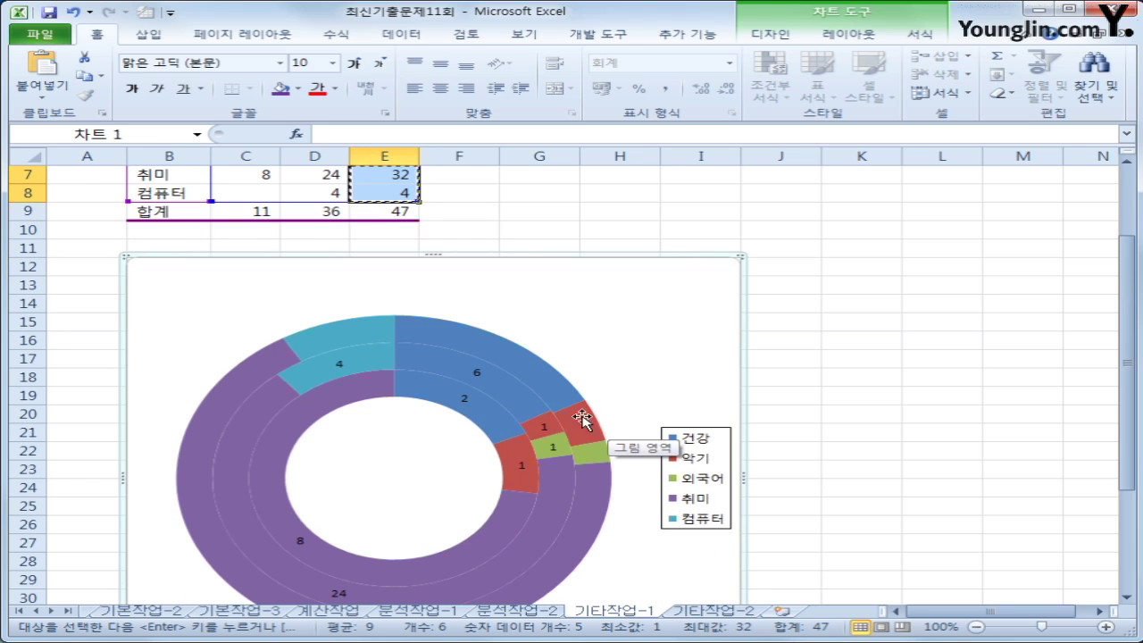
scroll(566, 361, up, 1)
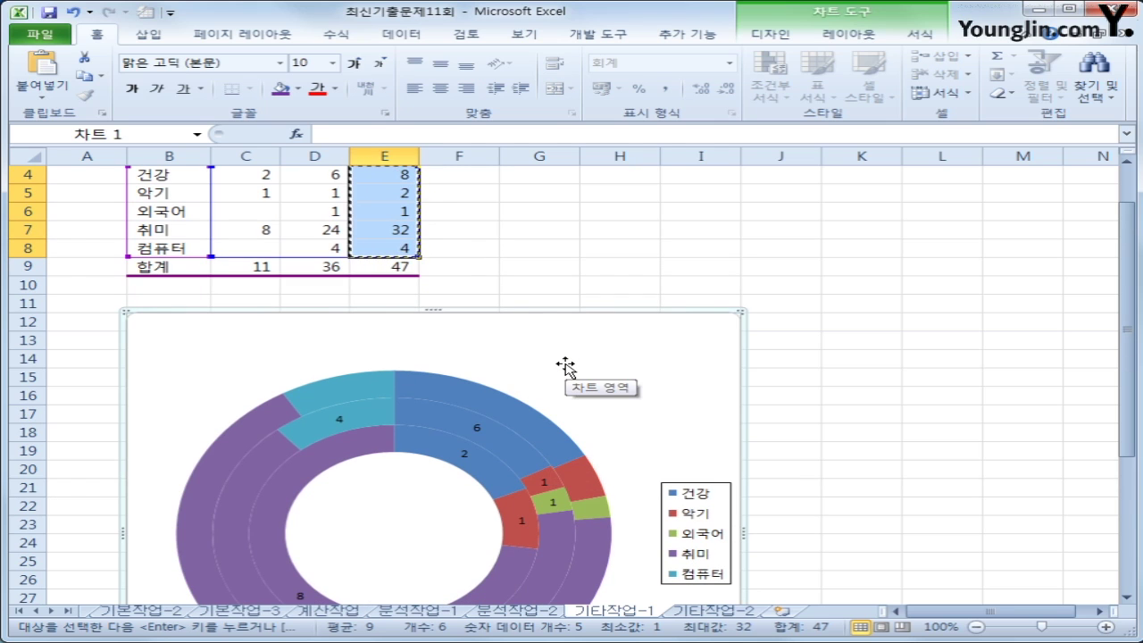
click(494, 401)
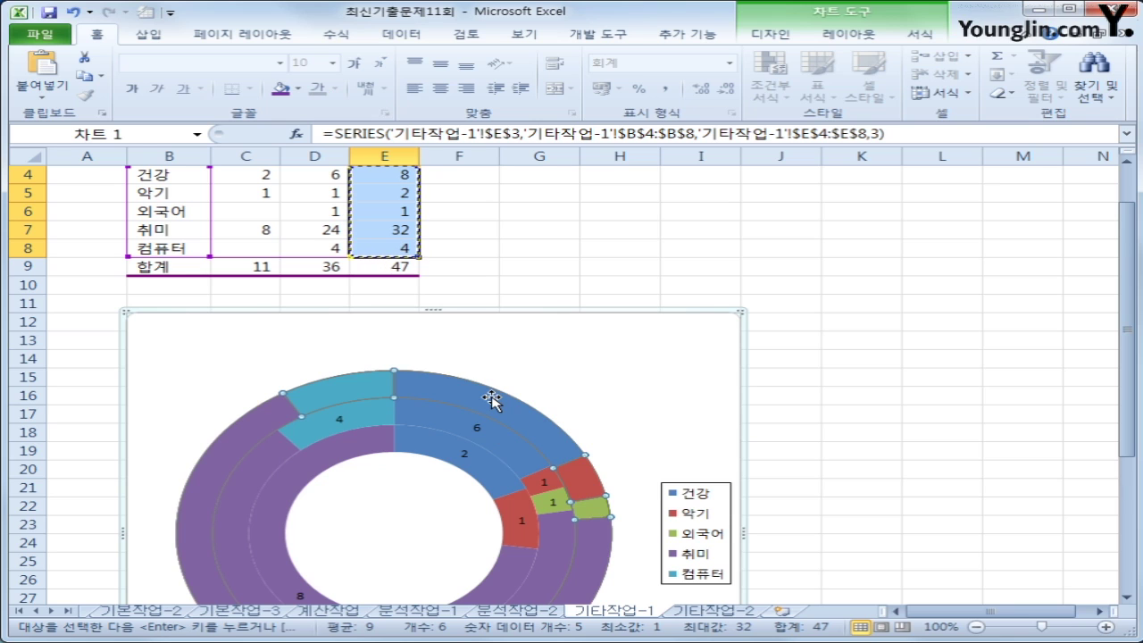
right_click(494, 402)
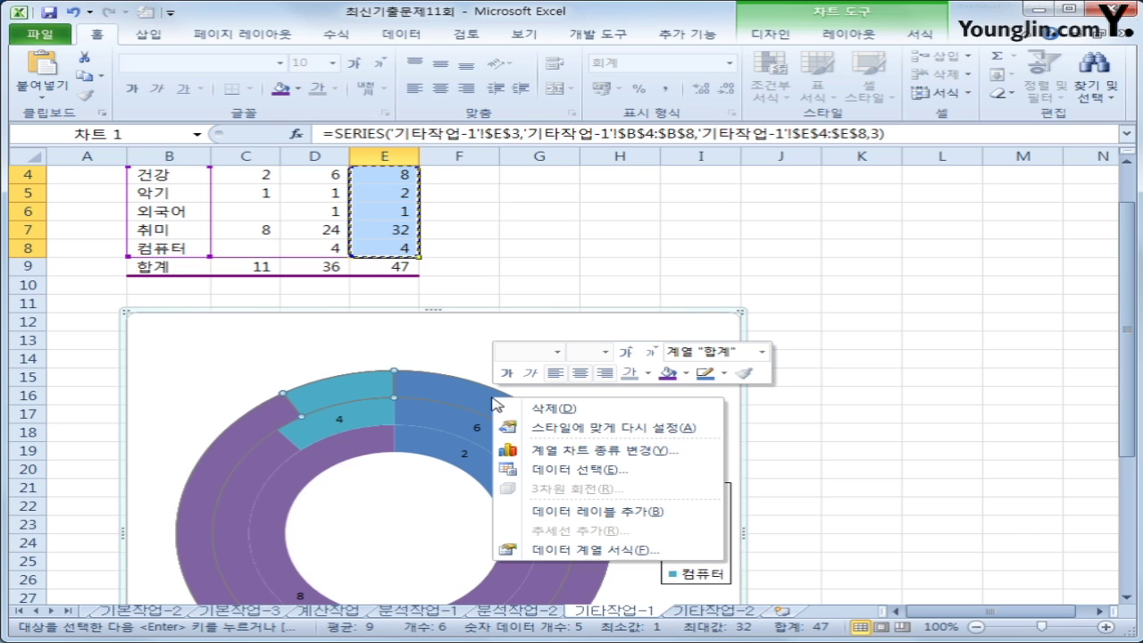
click(589, 511)
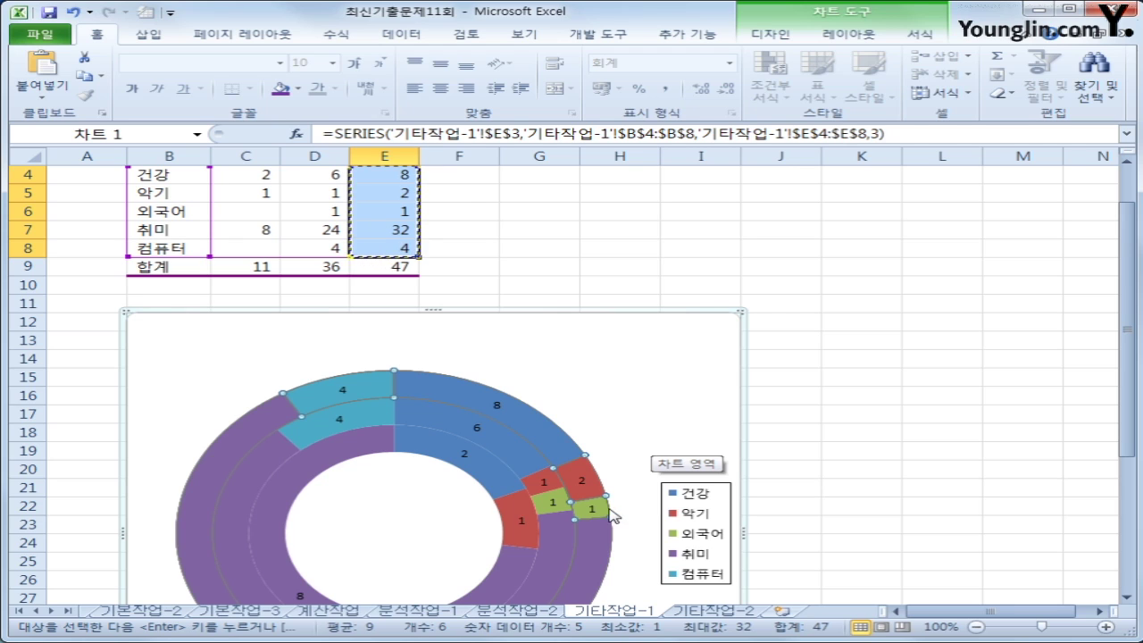
Step: Make the data labels of the outer 합계 ring bold and red
click(497, 407)
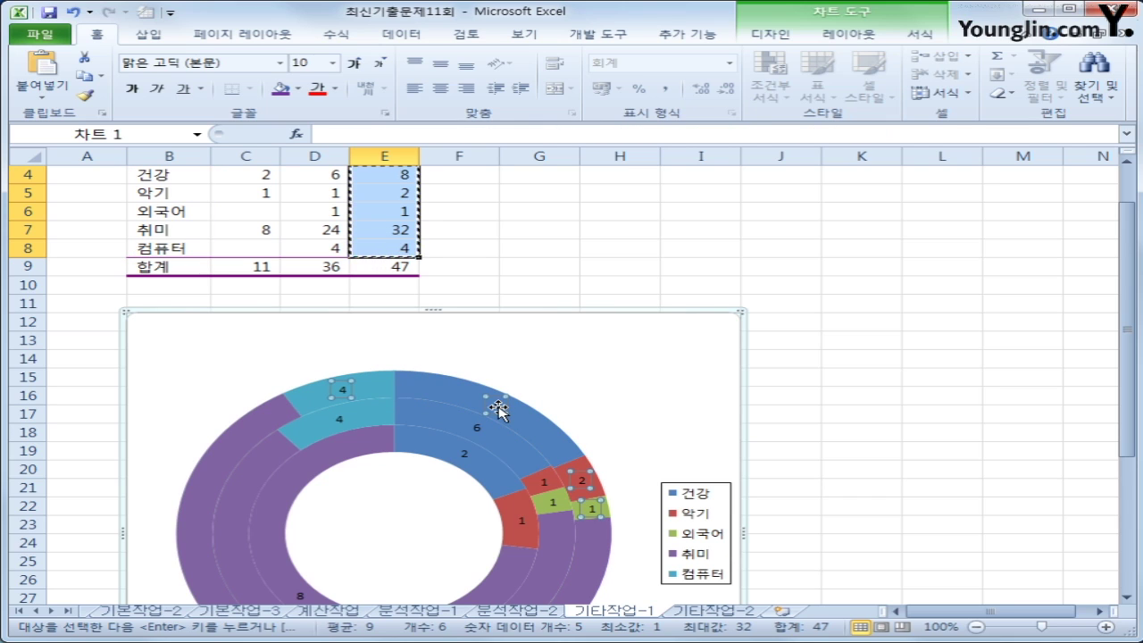
right_click(498, 409)
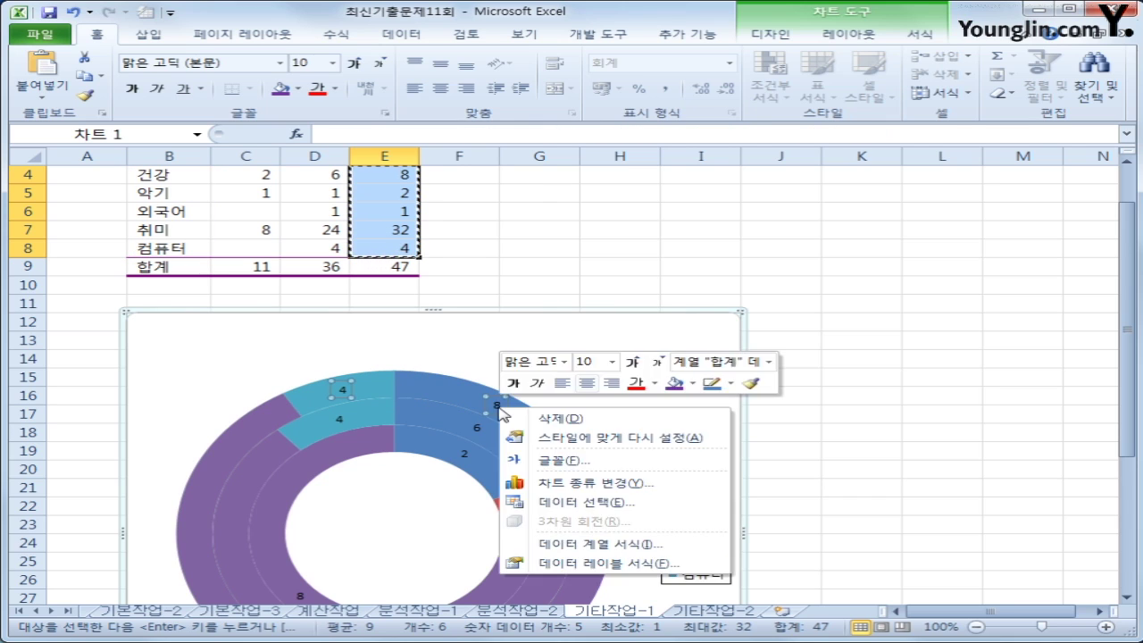
click(513, 382)
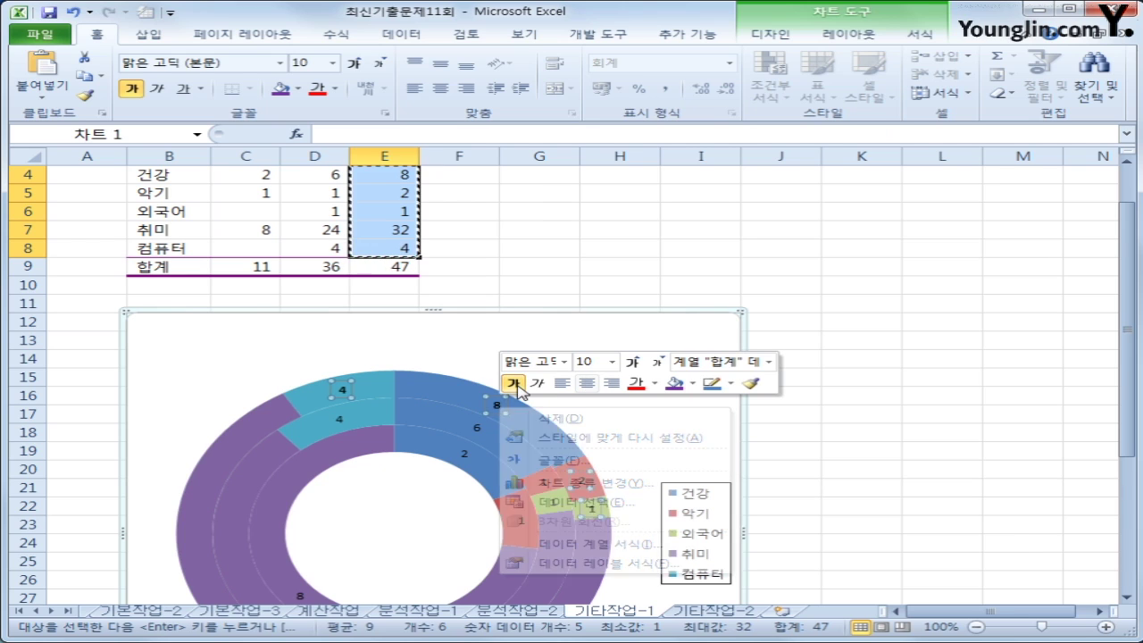
click(642, 384)
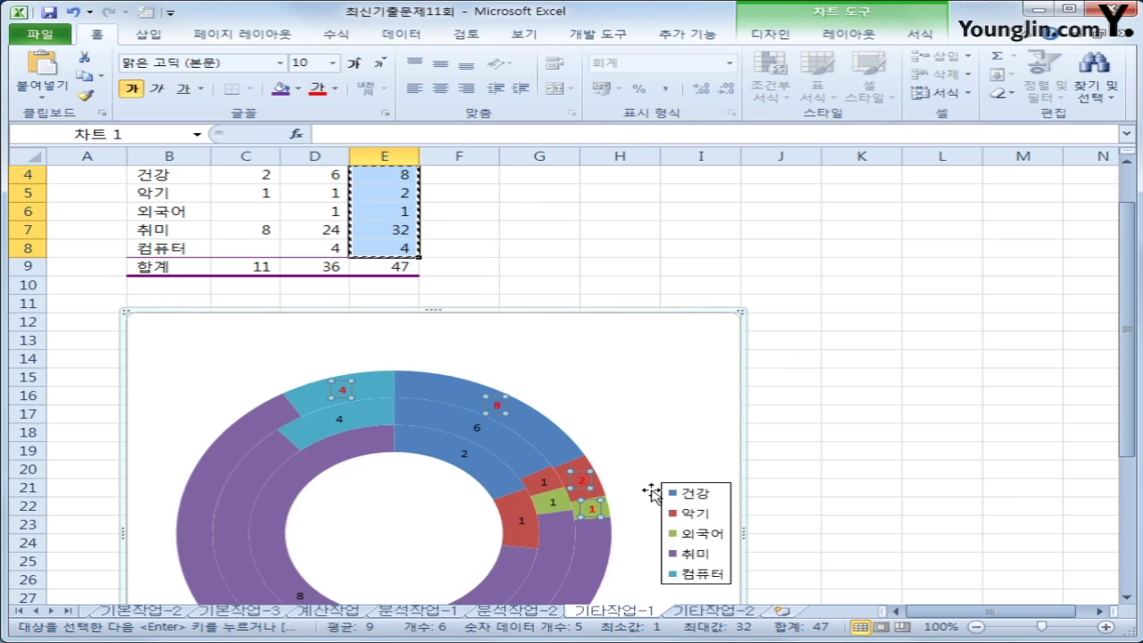
click(677, 421)
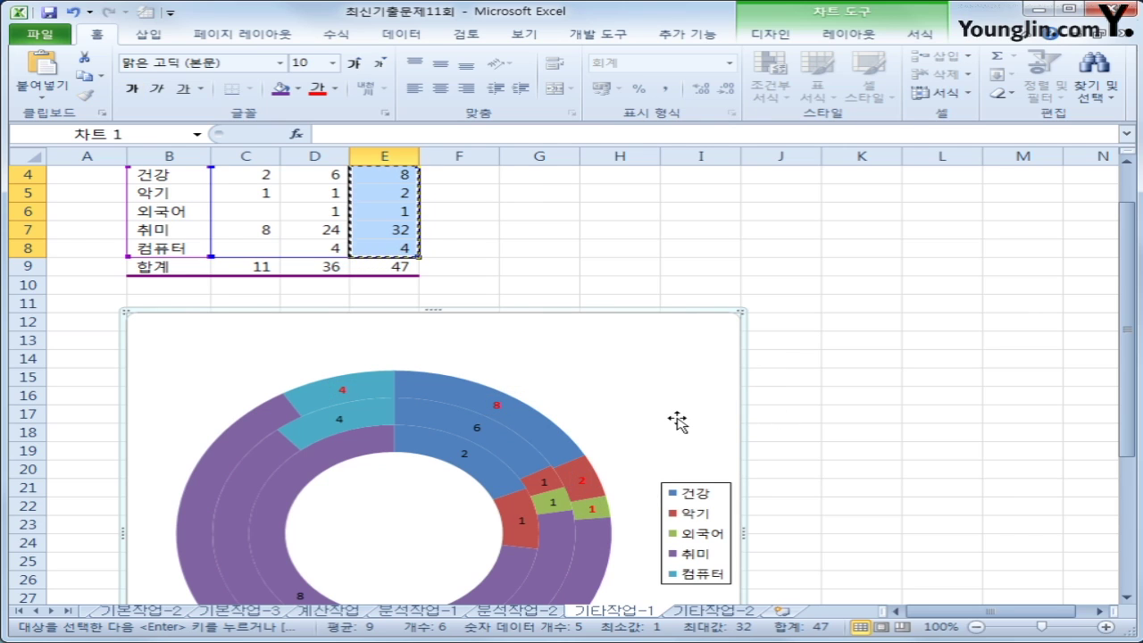
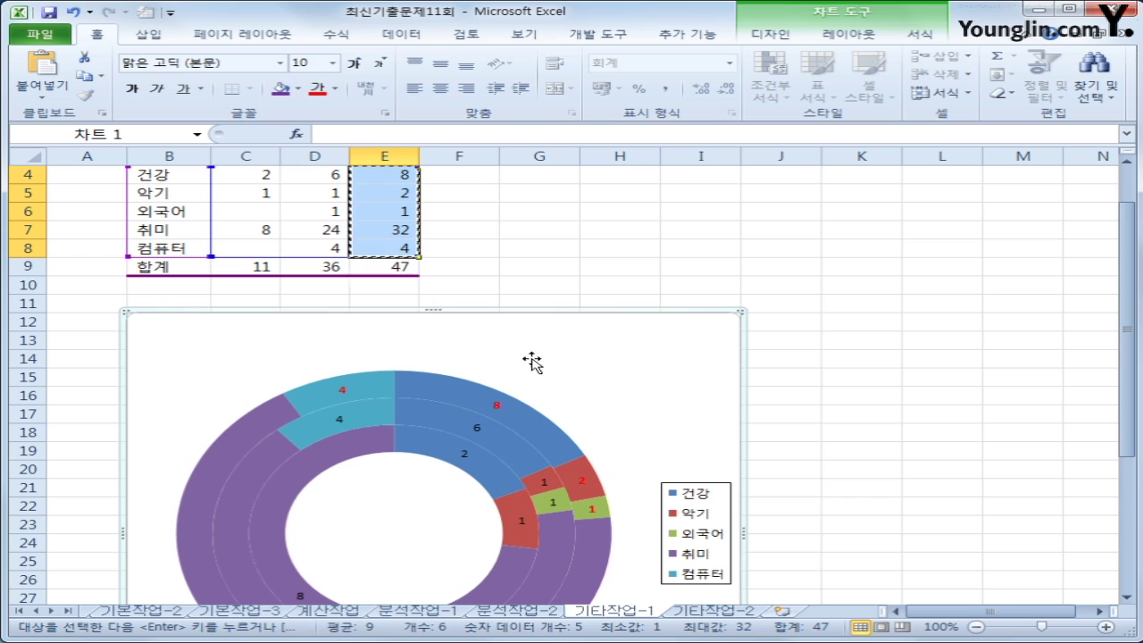
Step: Set the doughnut's first slice angle to 15 degrees and its hole size to 20%
right_click(477, 398)
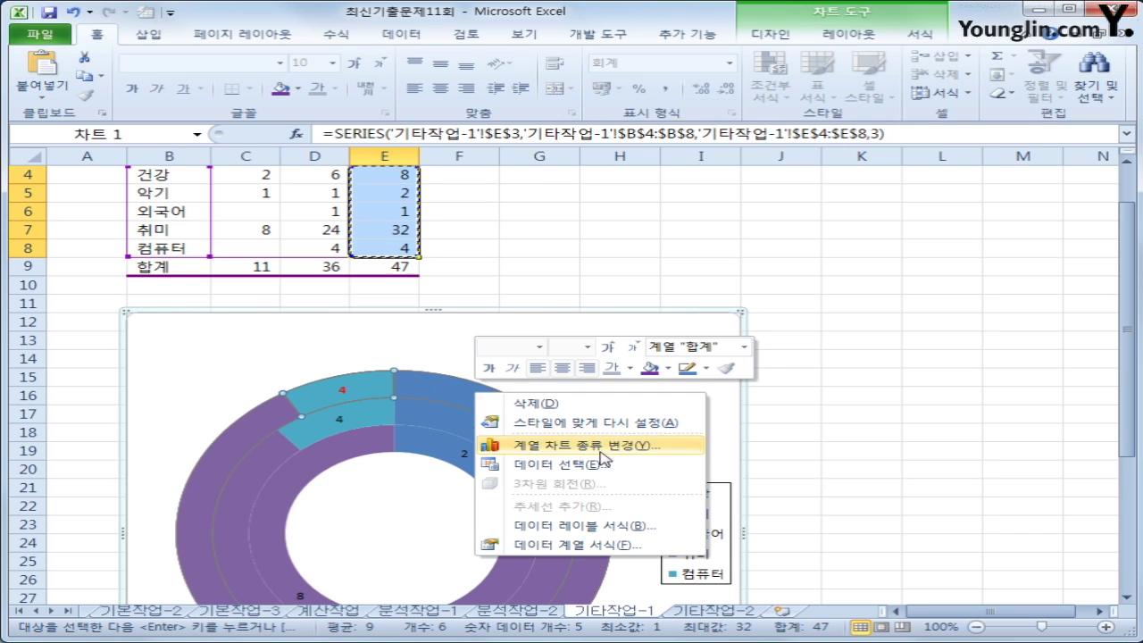
click(611, 550)
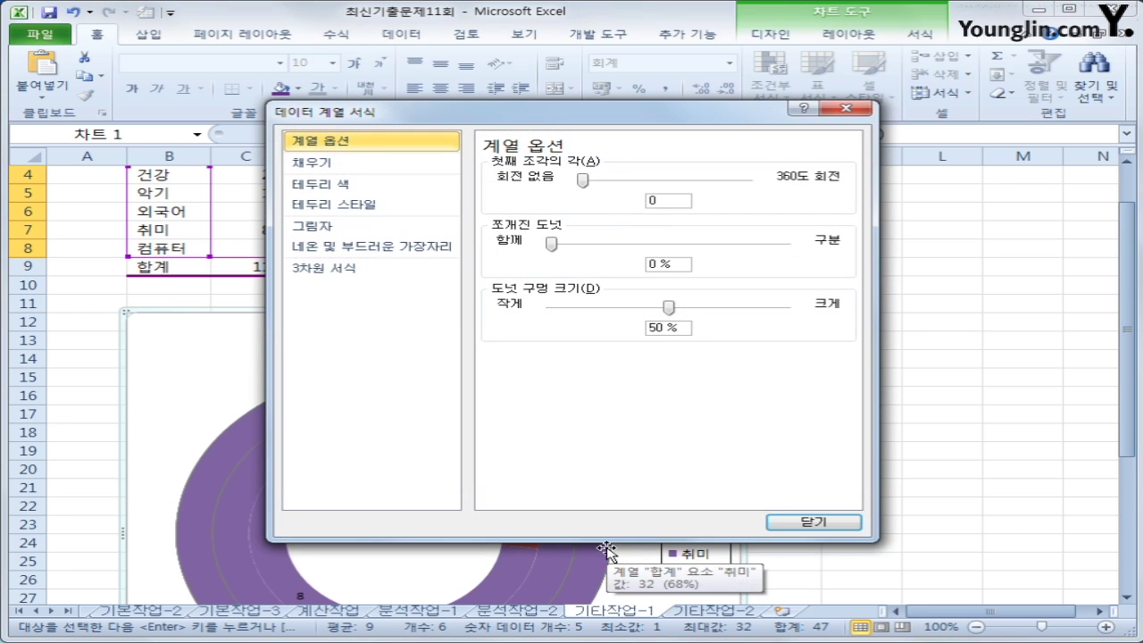
double_click(651, 200)
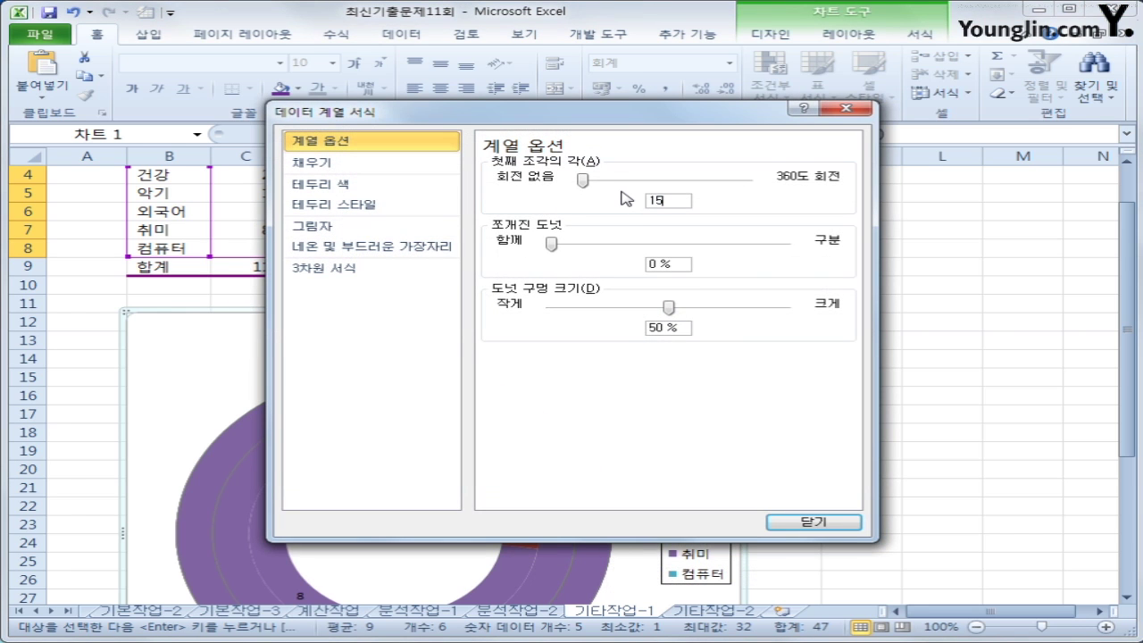
double_click(690, 329)
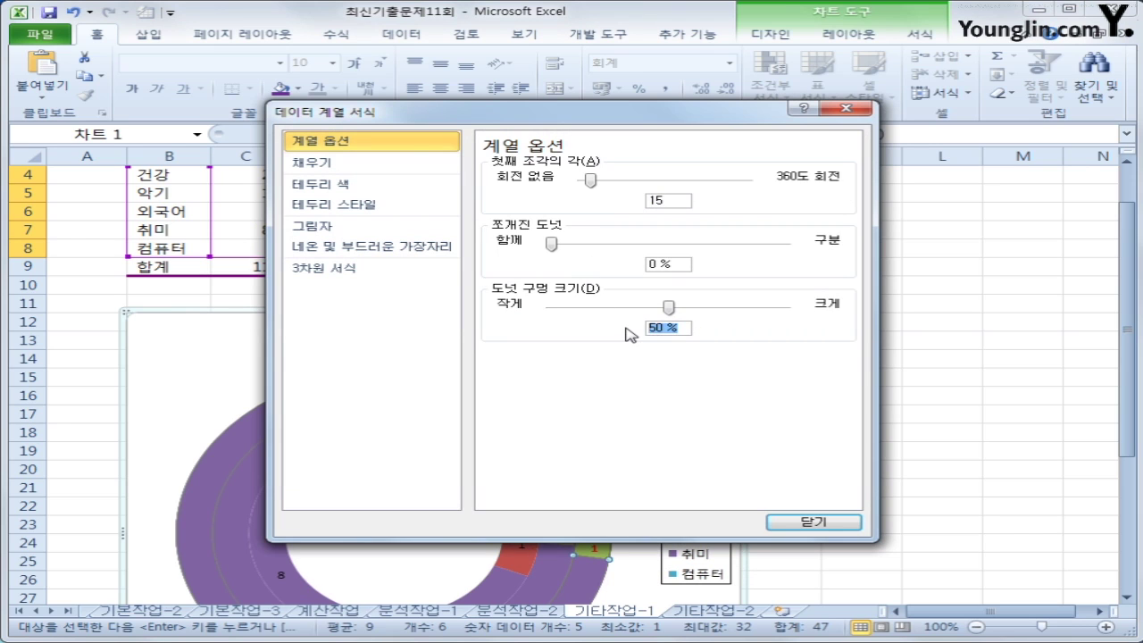
text(20)
text(%)
click(808, 522)
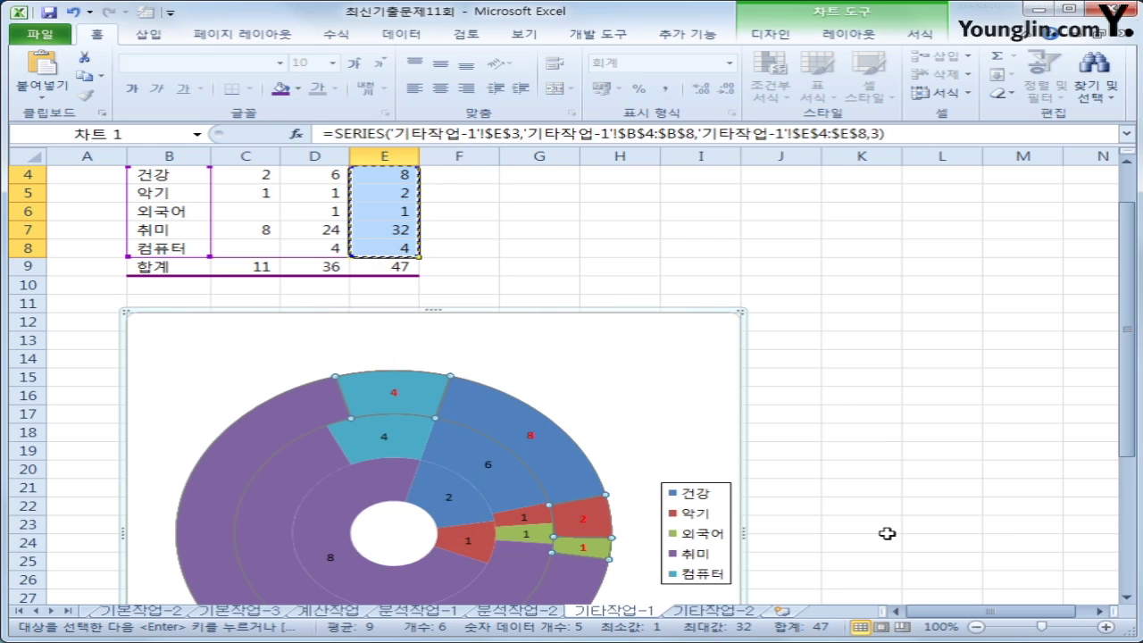
Step: Add a chart title above the doughnut chart reading 분야별 등록 현황
click(740, 467)
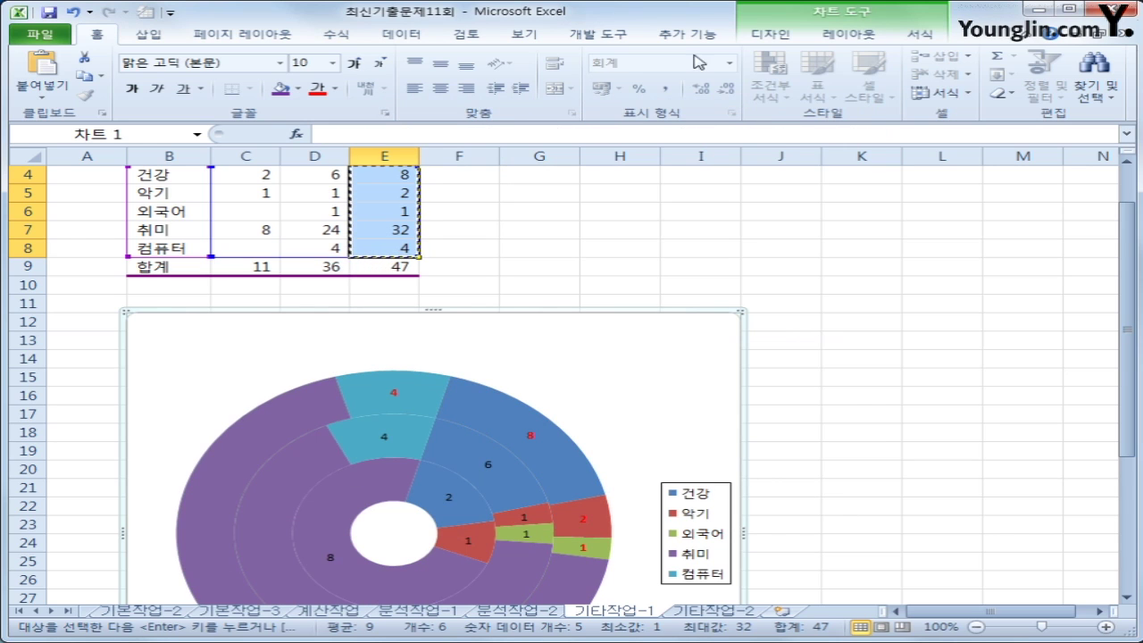
click(860, 33)
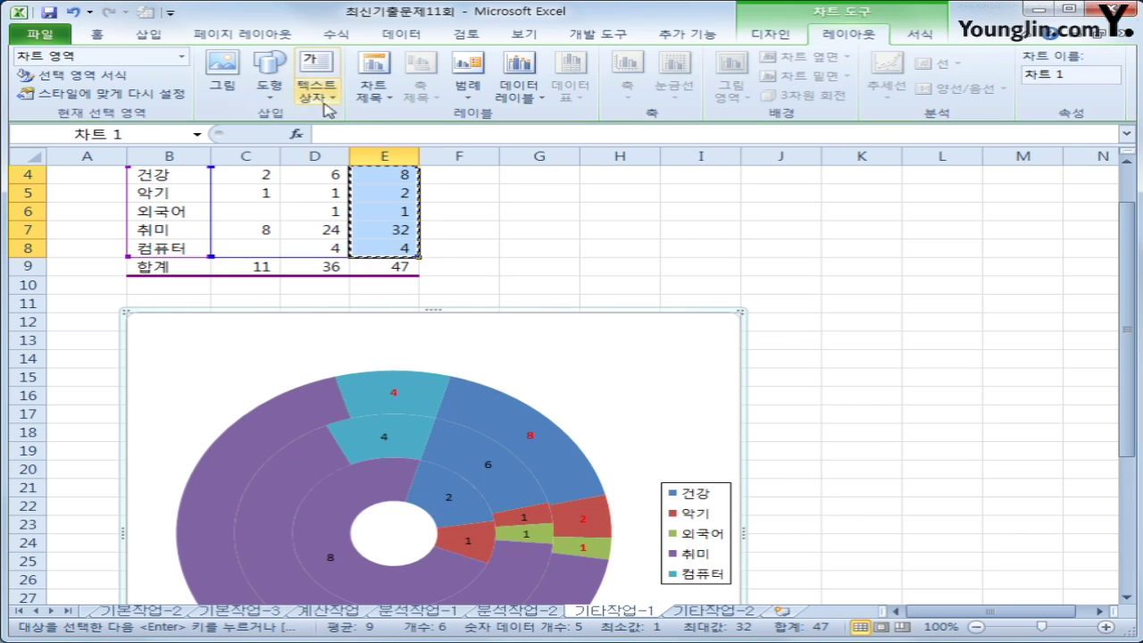
click(374, 84)
click(471, 218)
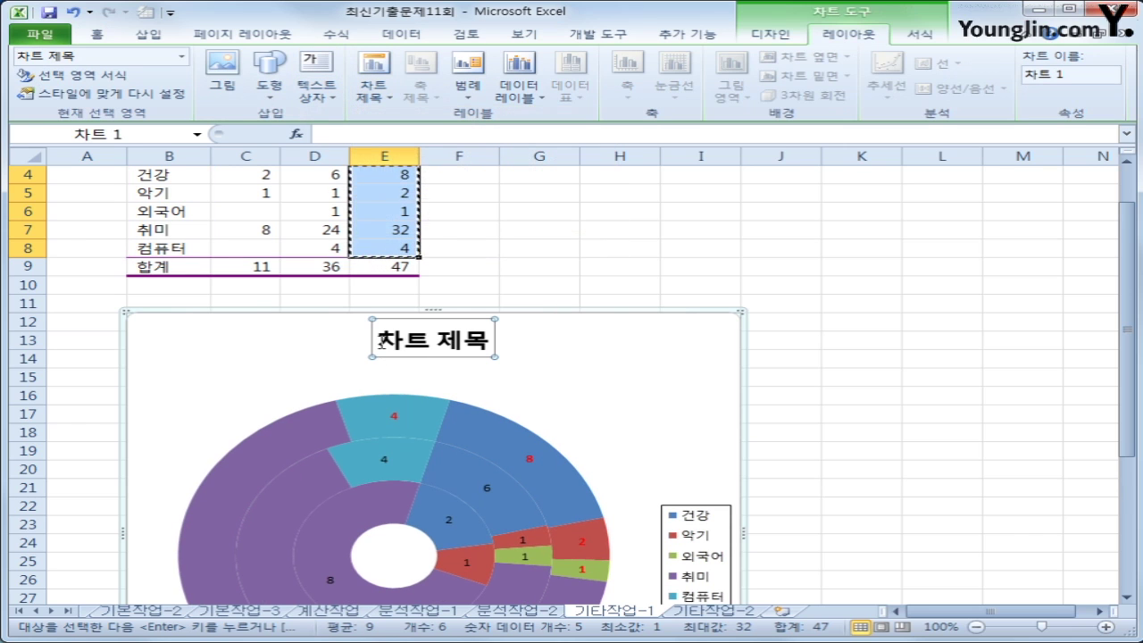
drag(378, 340, 483, 346)
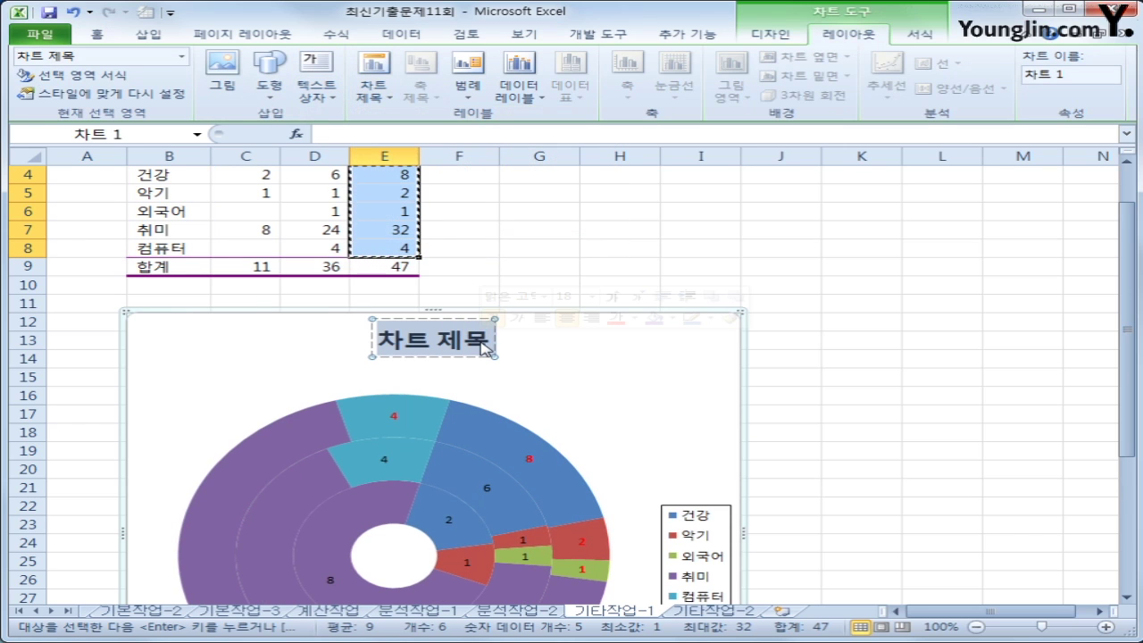
text(분야별)
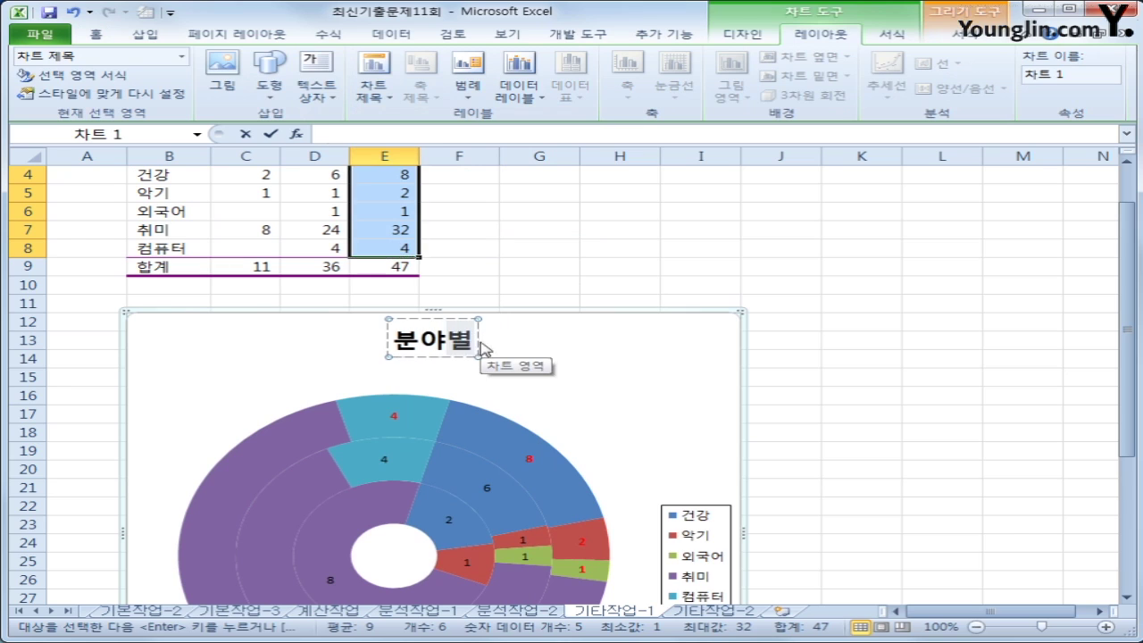
text( 등록 현황)
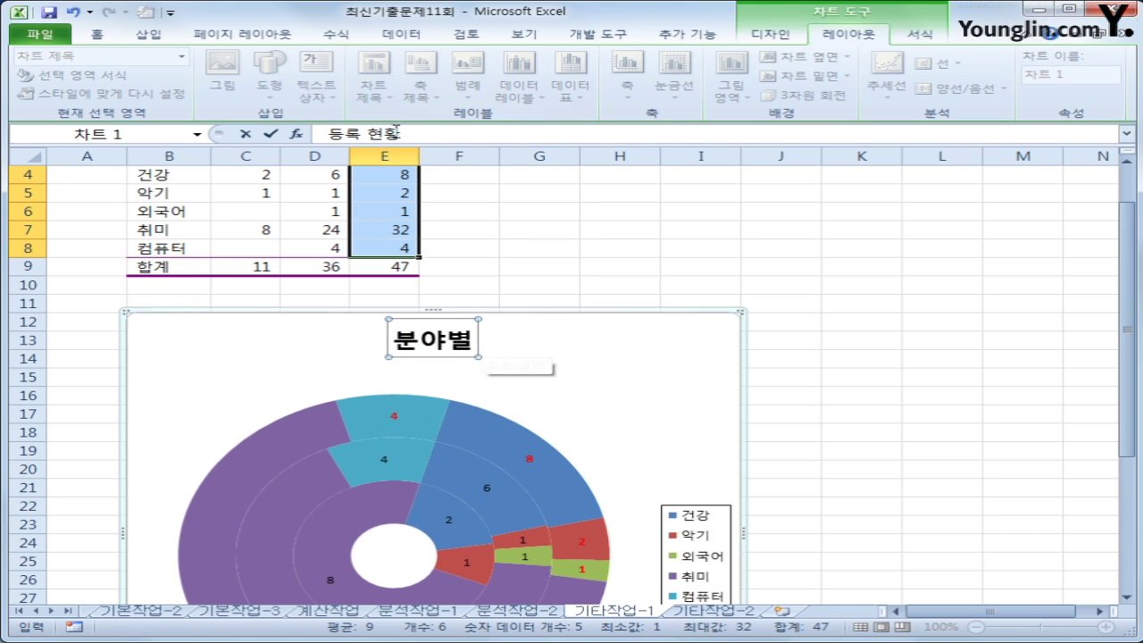
click(332, 136)
text(분야별)
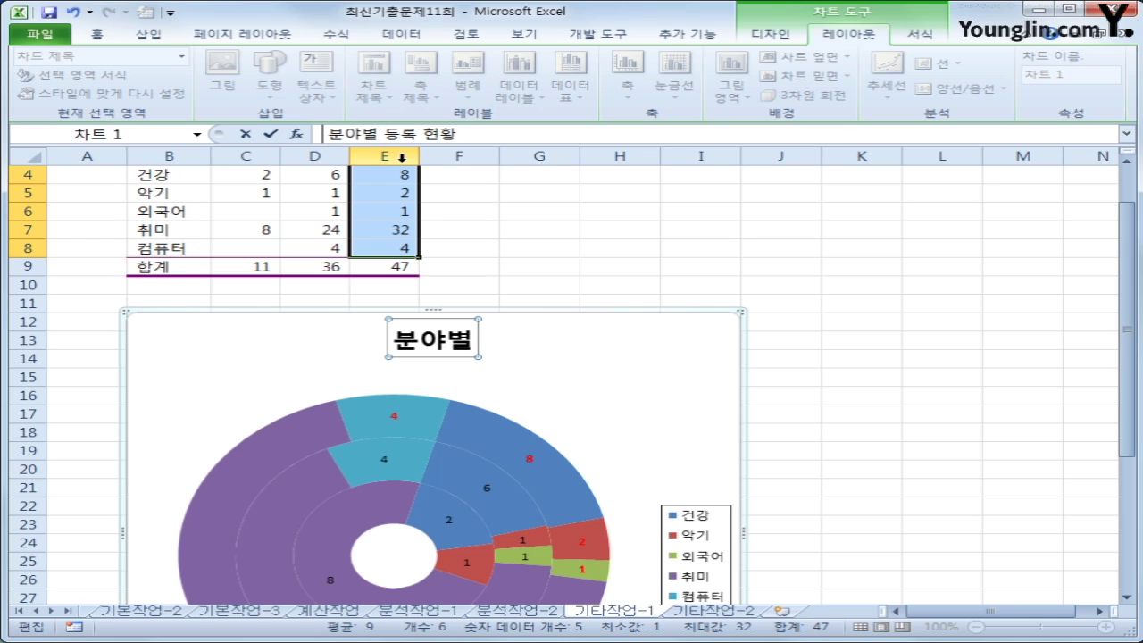
key(Return)
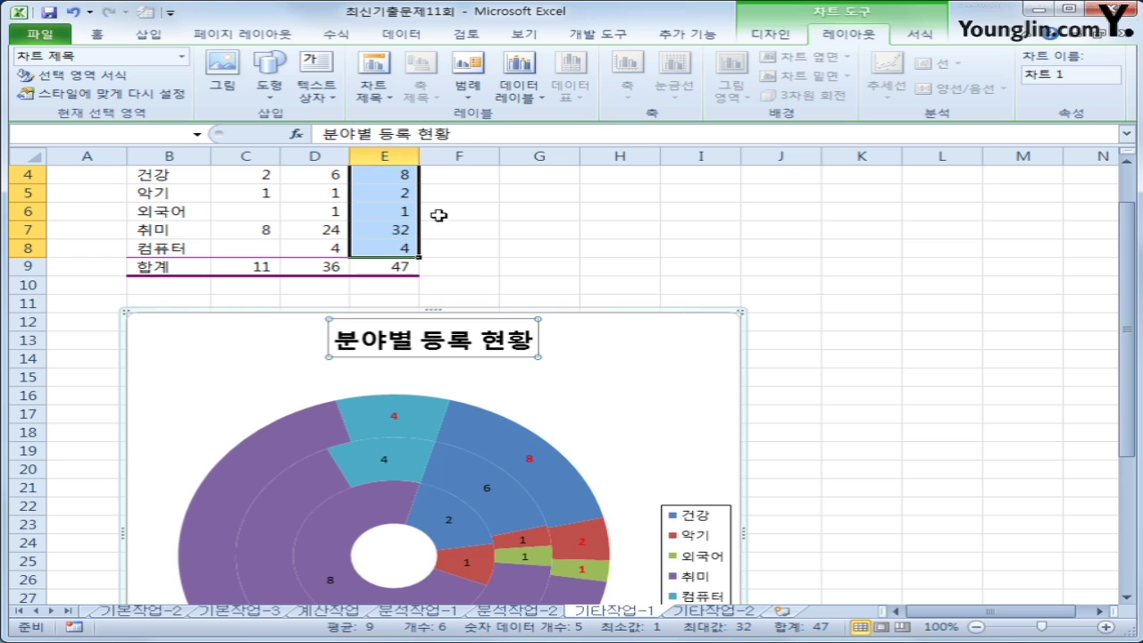
Step: Format the chart title with font size 14, a white fill and the automatic black outline
right_click(505, 355)
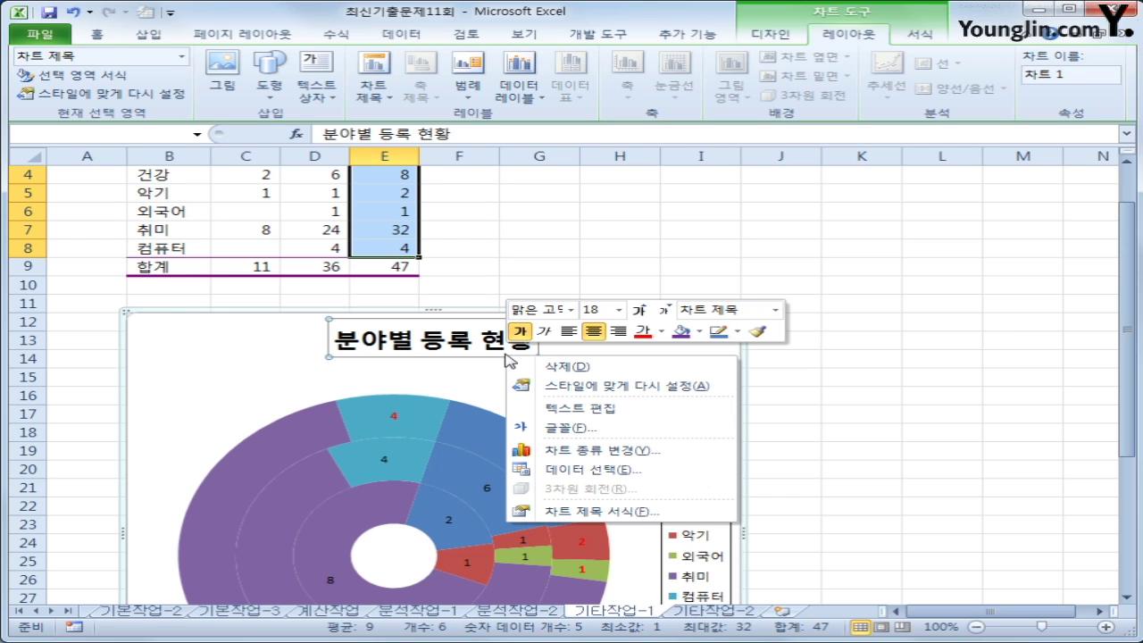
click(618, 310)
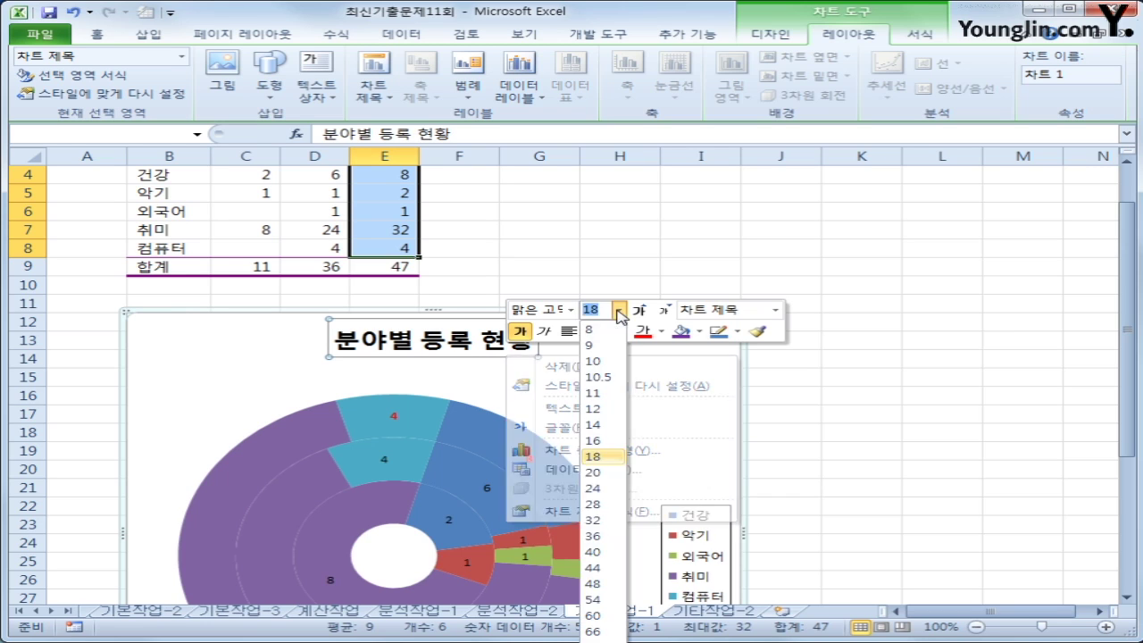
click(605, 424)
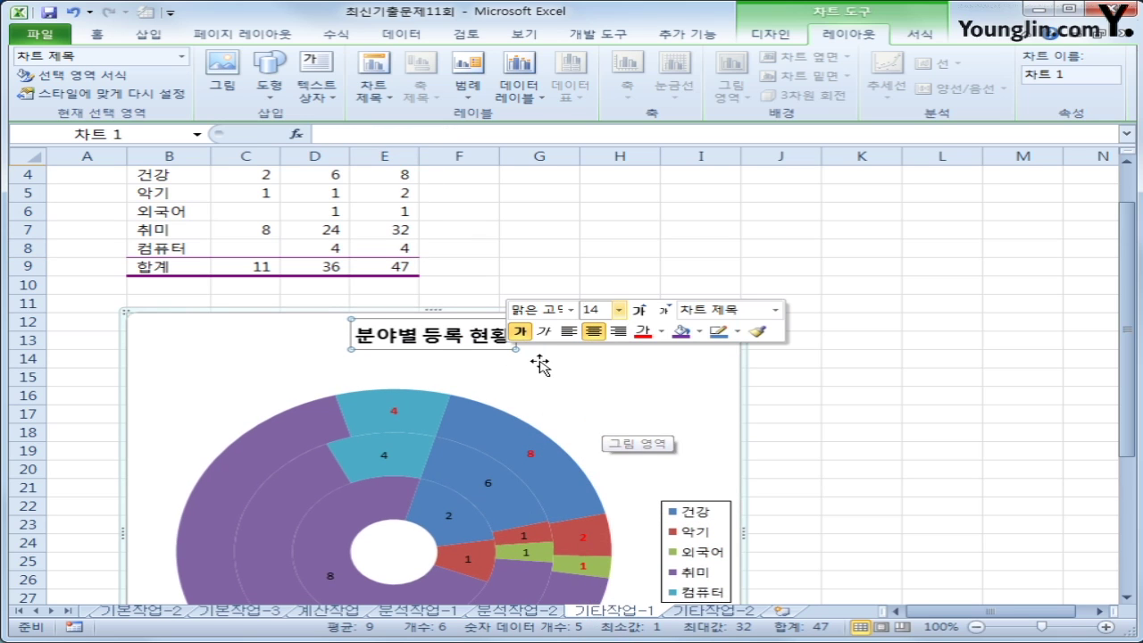
click(699, 331)
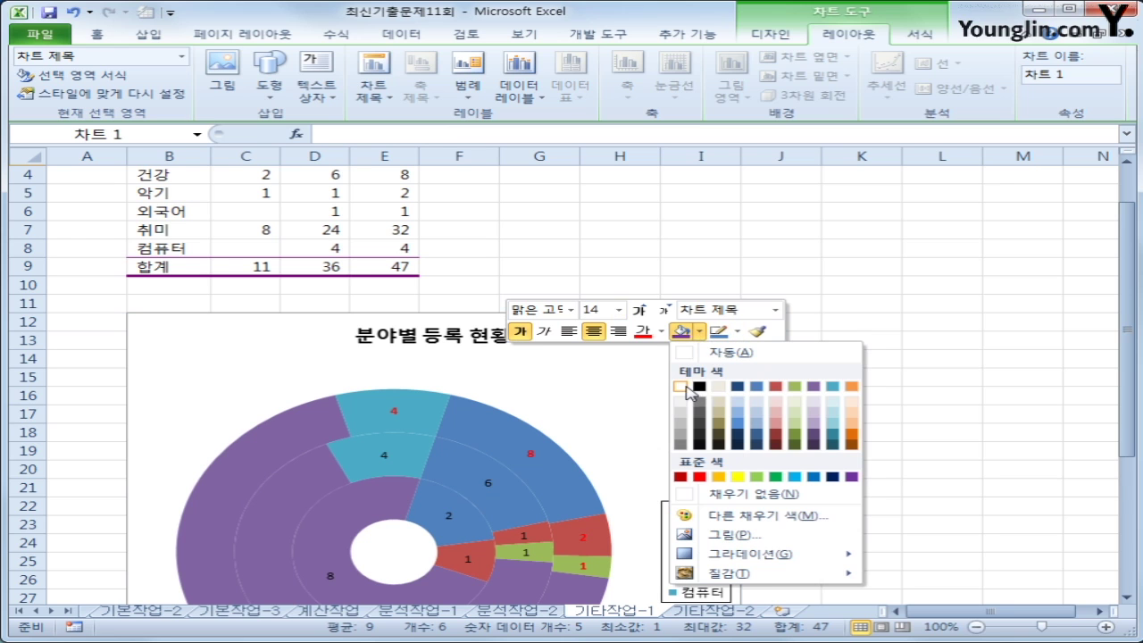
click(680, 386)
click(737, 333)
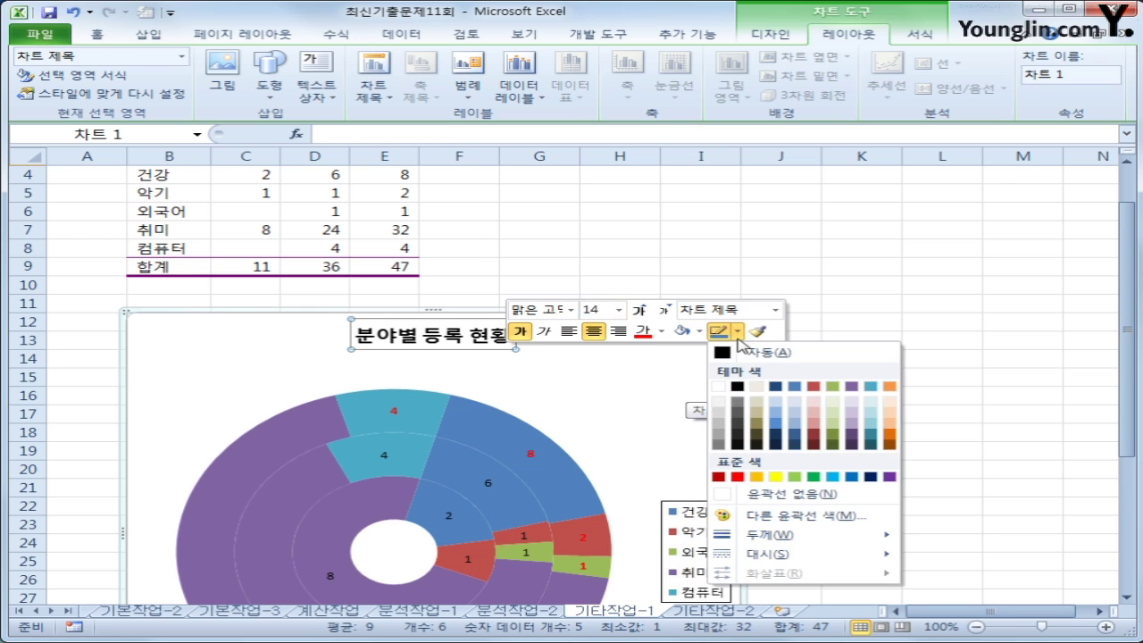
click(728, 353)
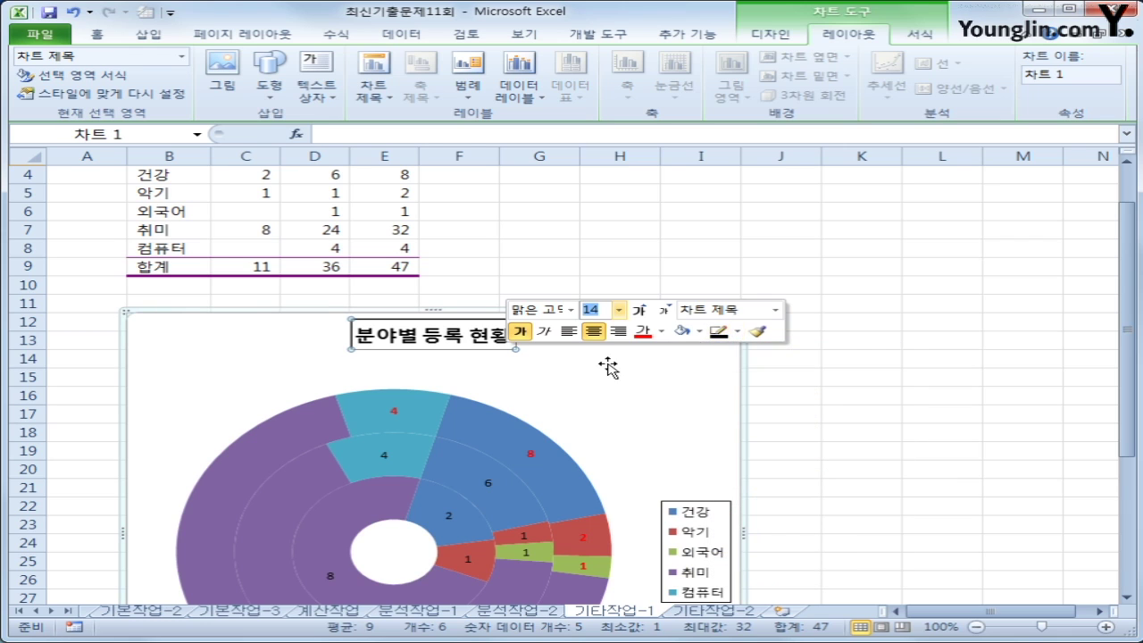
Step: Apply the first outer (바깥쪽) shadow preset to the chart title
right_click(493, 348)
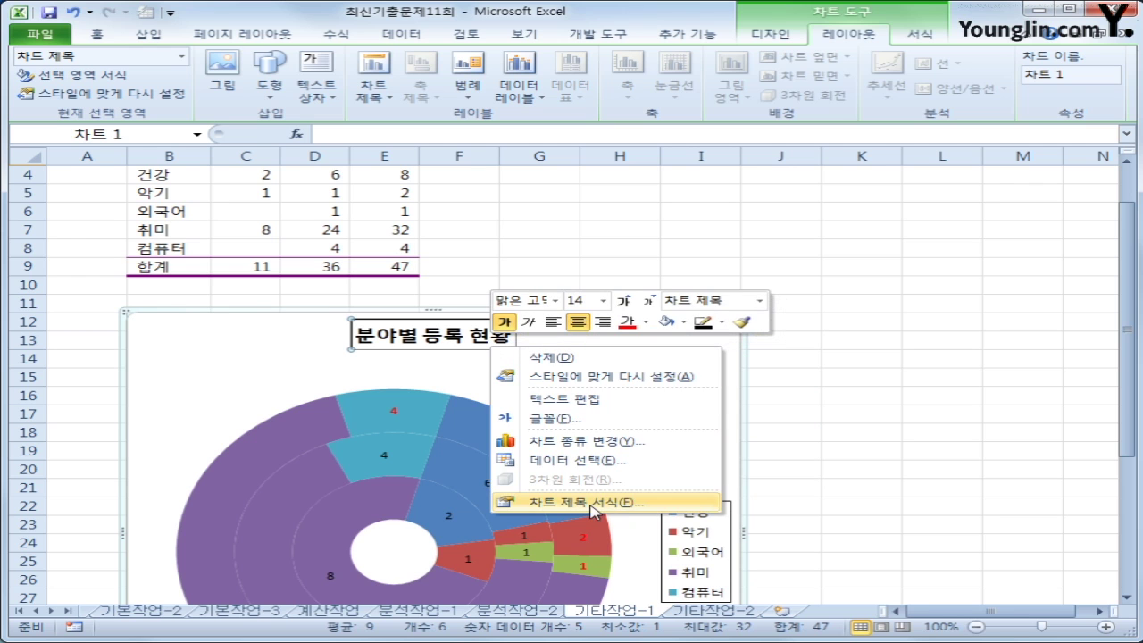
click(591, 502)
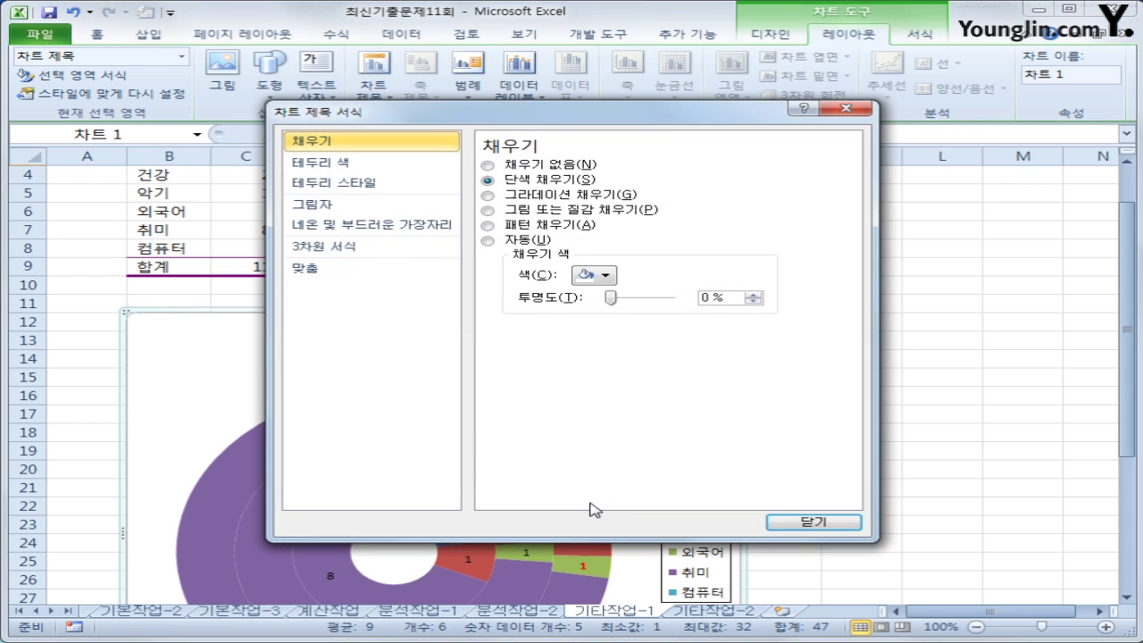
click(349, 209)
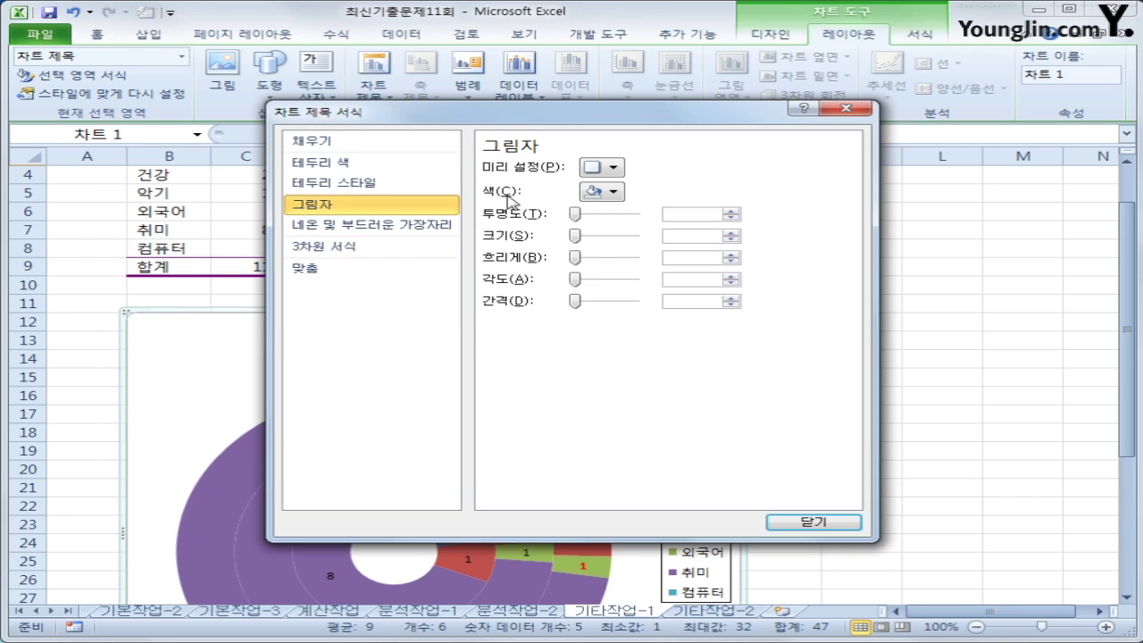
click(594, 167)
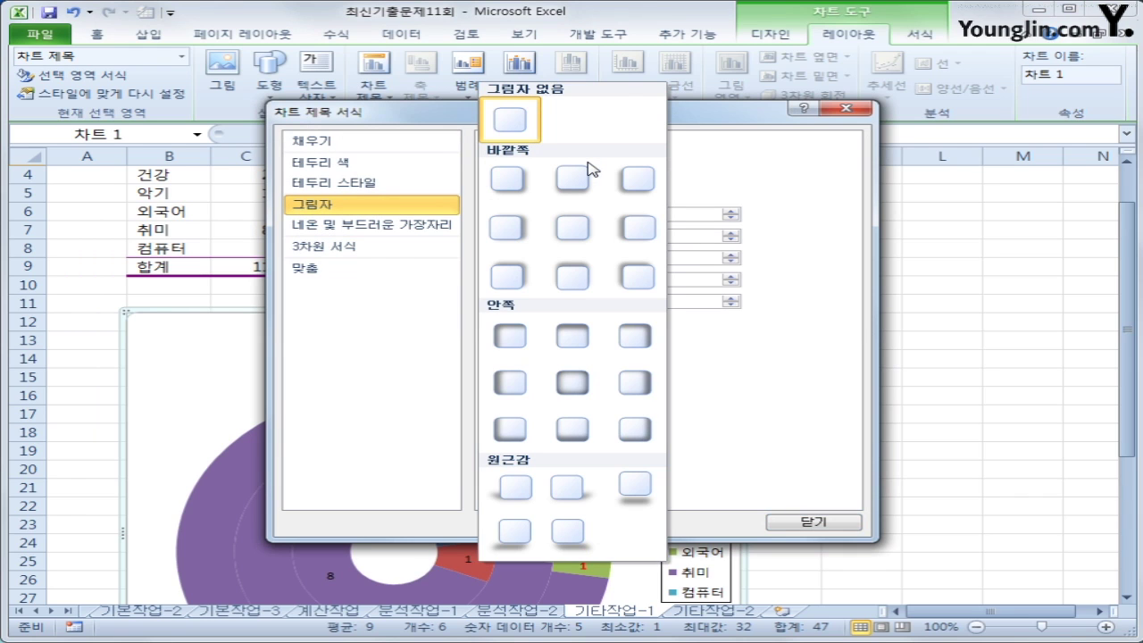
click(508, 182)
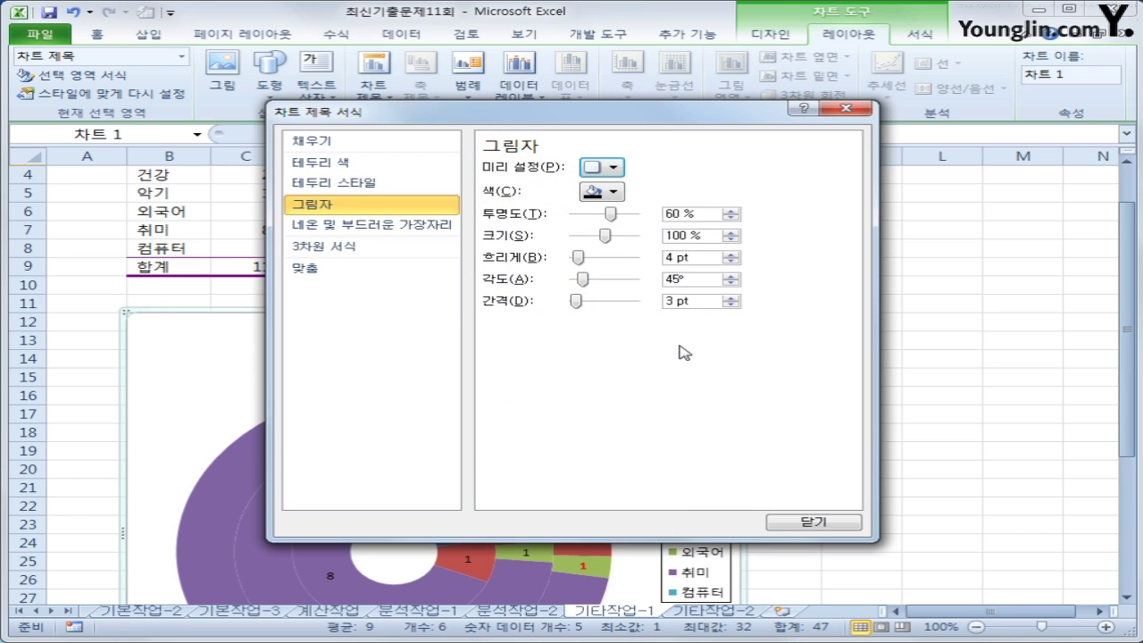
click(832, 527)
click(868, 505)
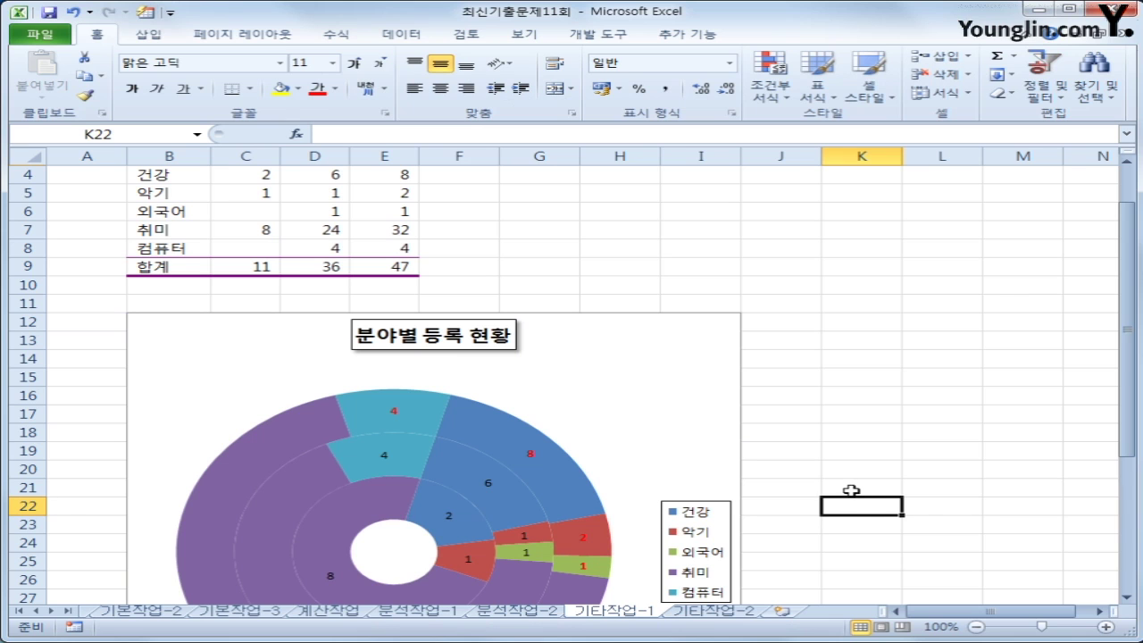
Step: Set the chart legend's position to 아래쪽 (bottom)
click(678, 387)
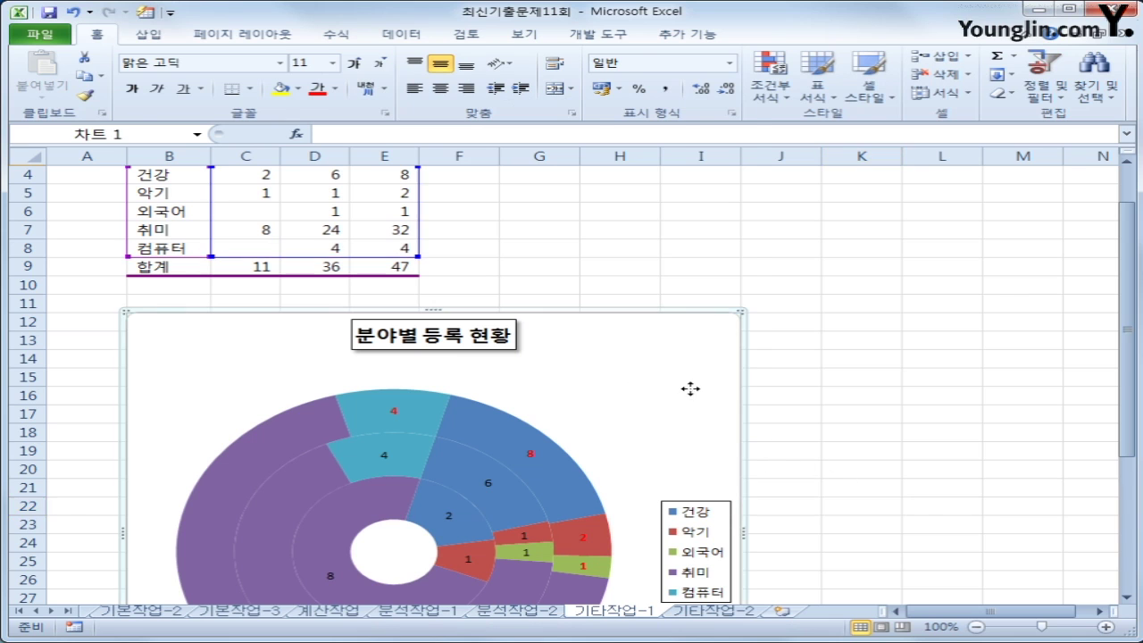
right_click(696, 536)
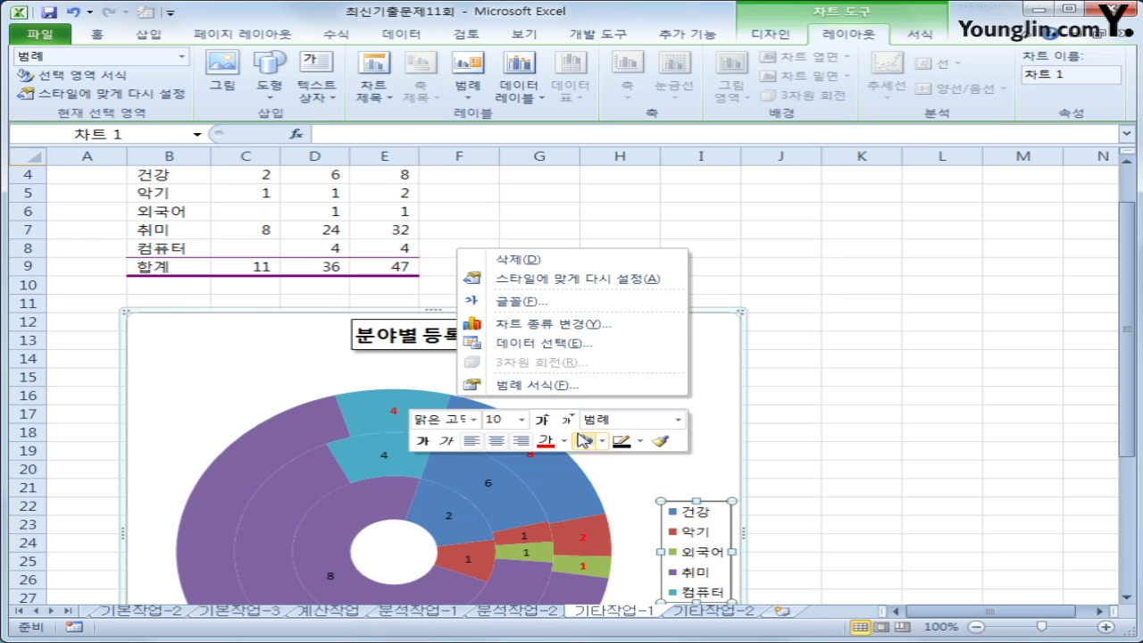
click(579, 386)
click(545, 197)
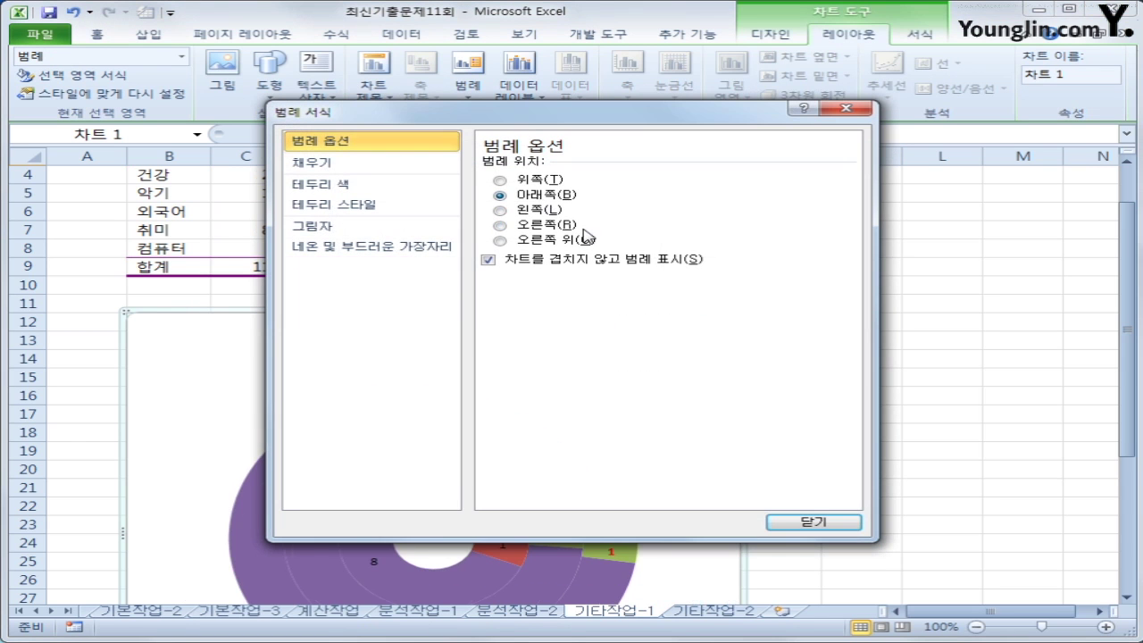
click(811, 527)
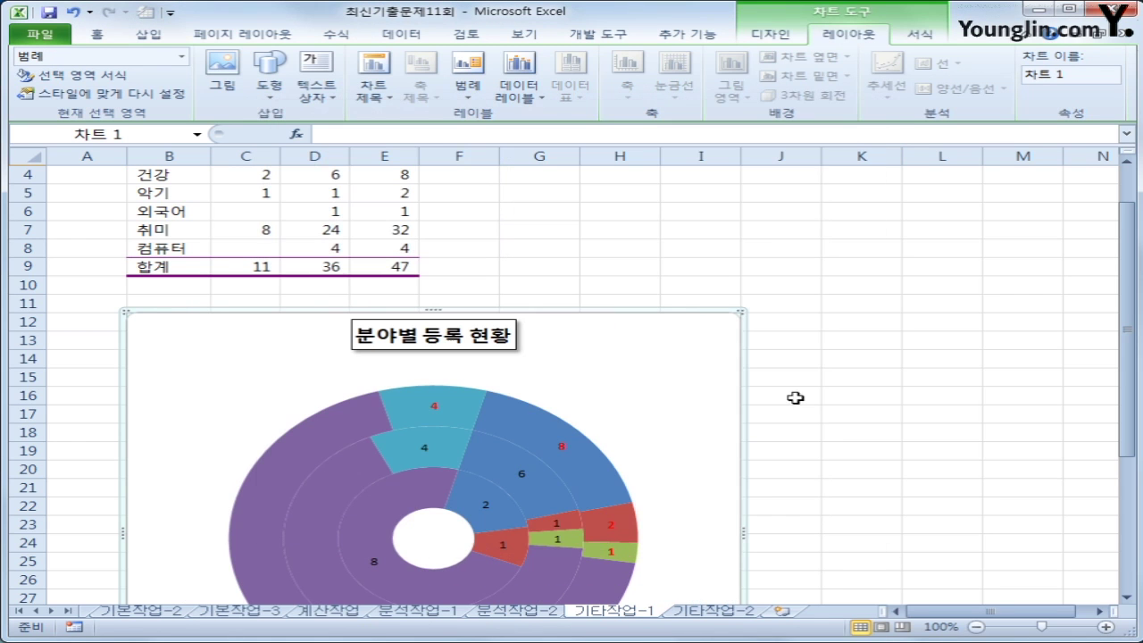
click(479, 95)
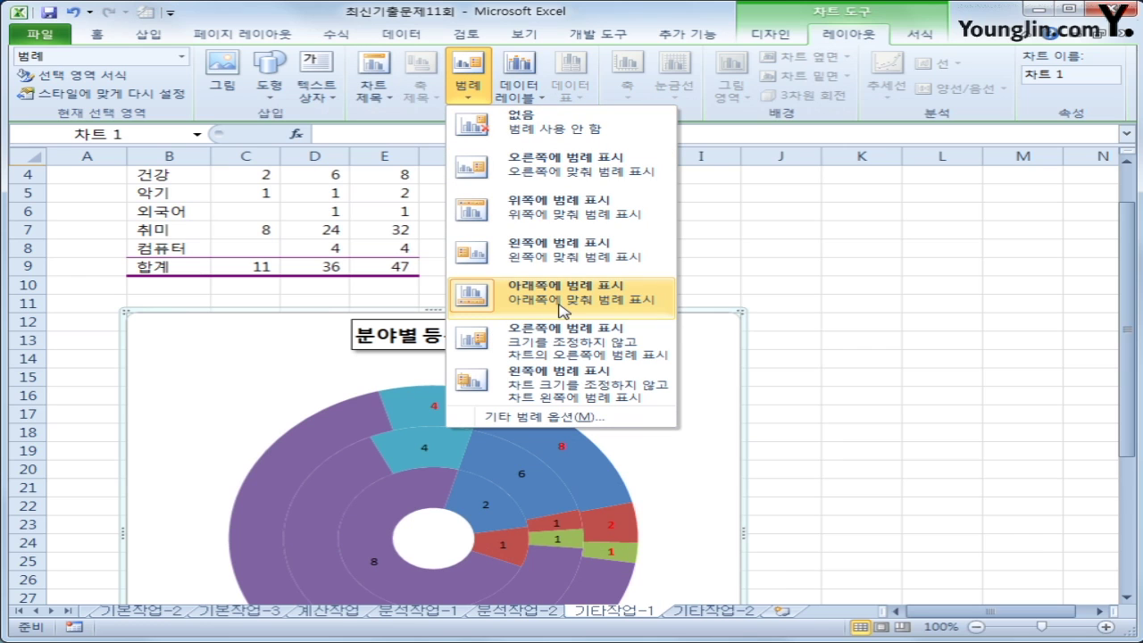
click(828, 319)
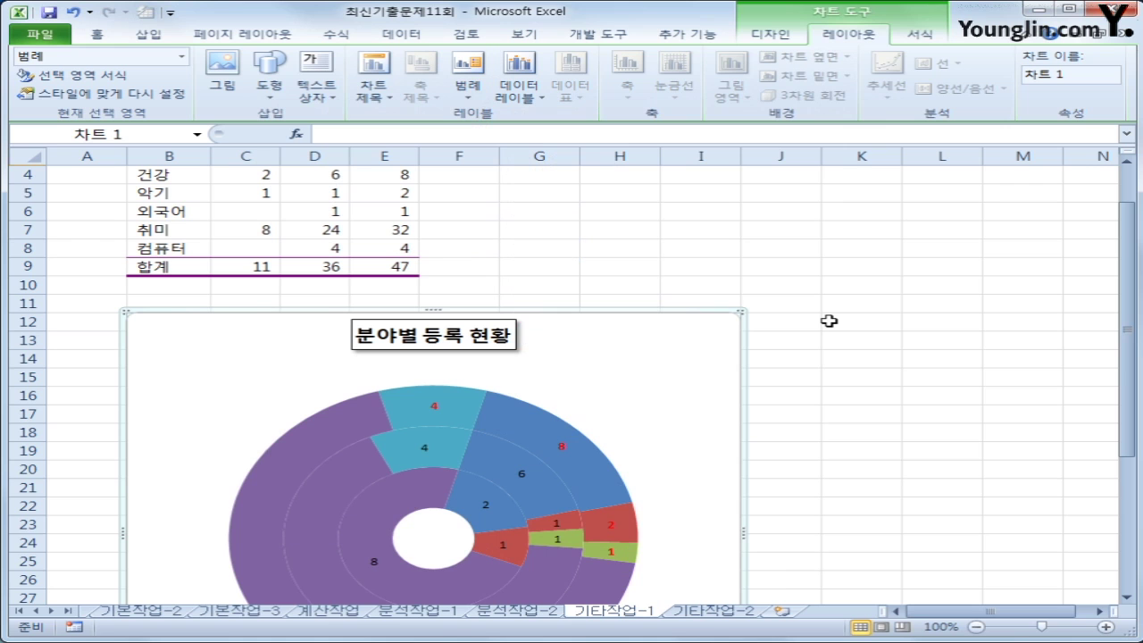
Step: Turn on rounded corners (둥근 모서리) for the chart area's border
click(687, 366)
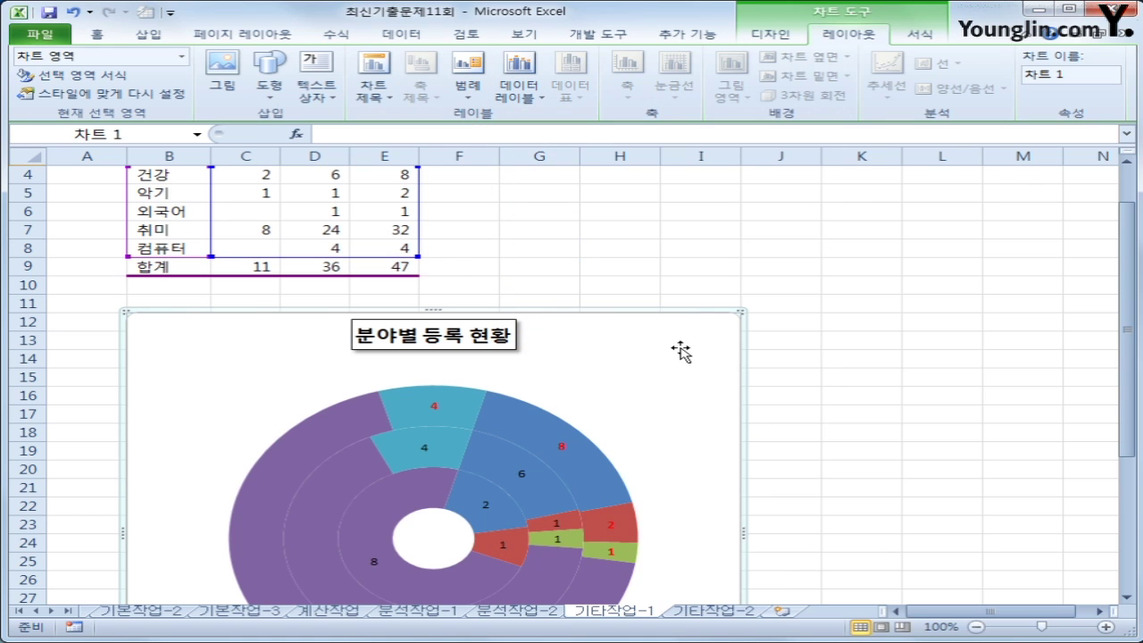
right_click(680, 350)
click(632, 474)
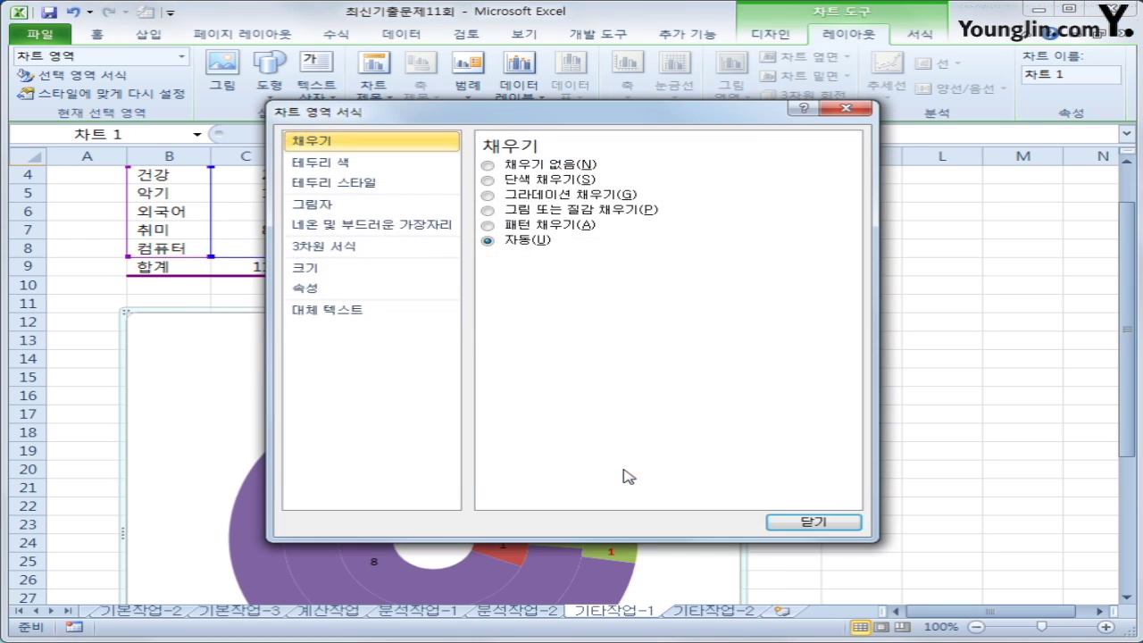
click(334, 182)
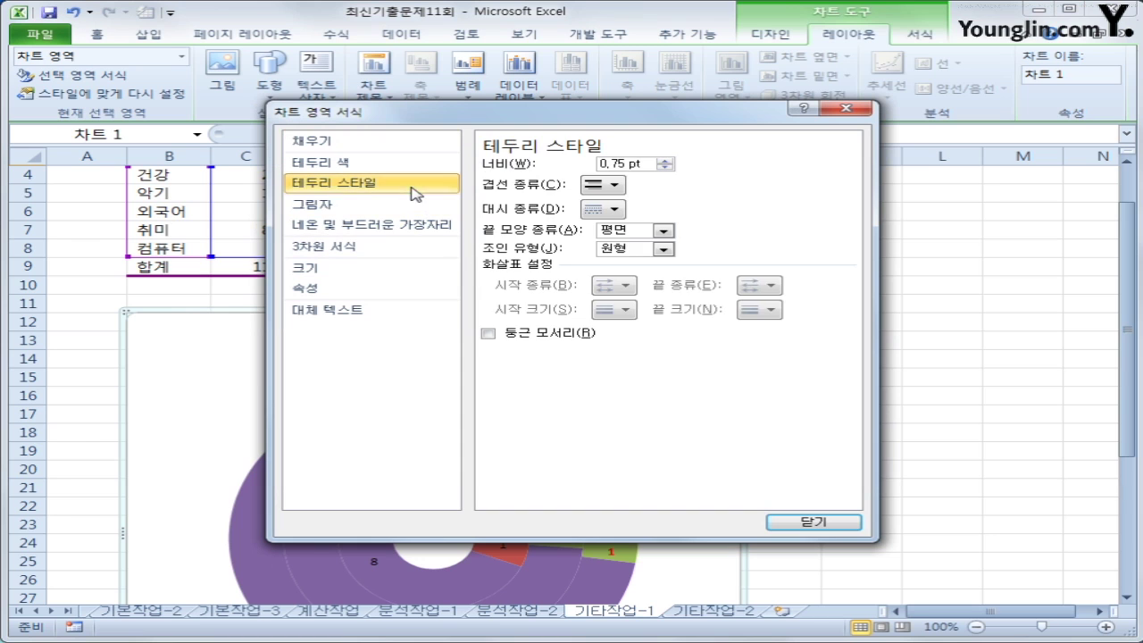
click(524, 337)
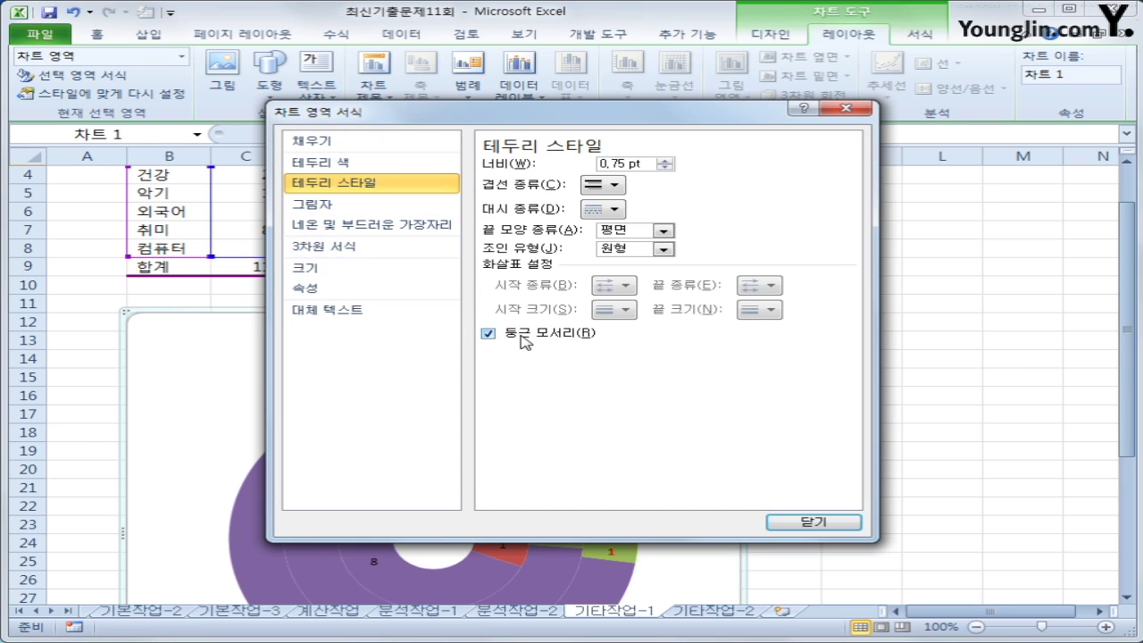
Step: Apply the first outer (바깥쪽) shadow preset to the chart area and check the finished chart
click(360, 204)
click(609, 168)
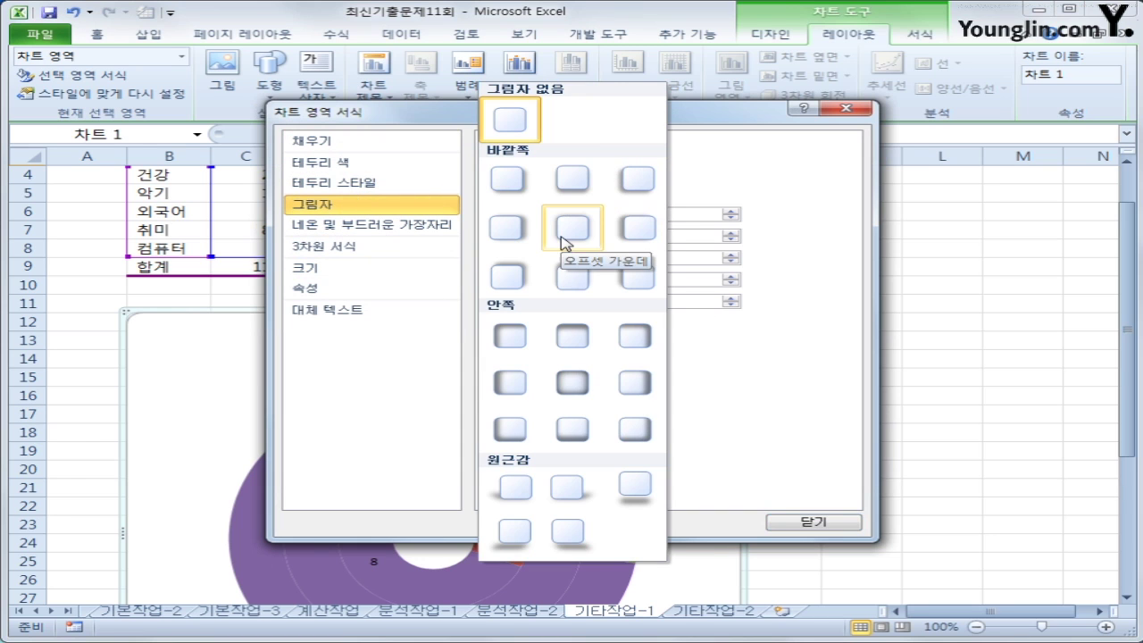
click(508, 180)
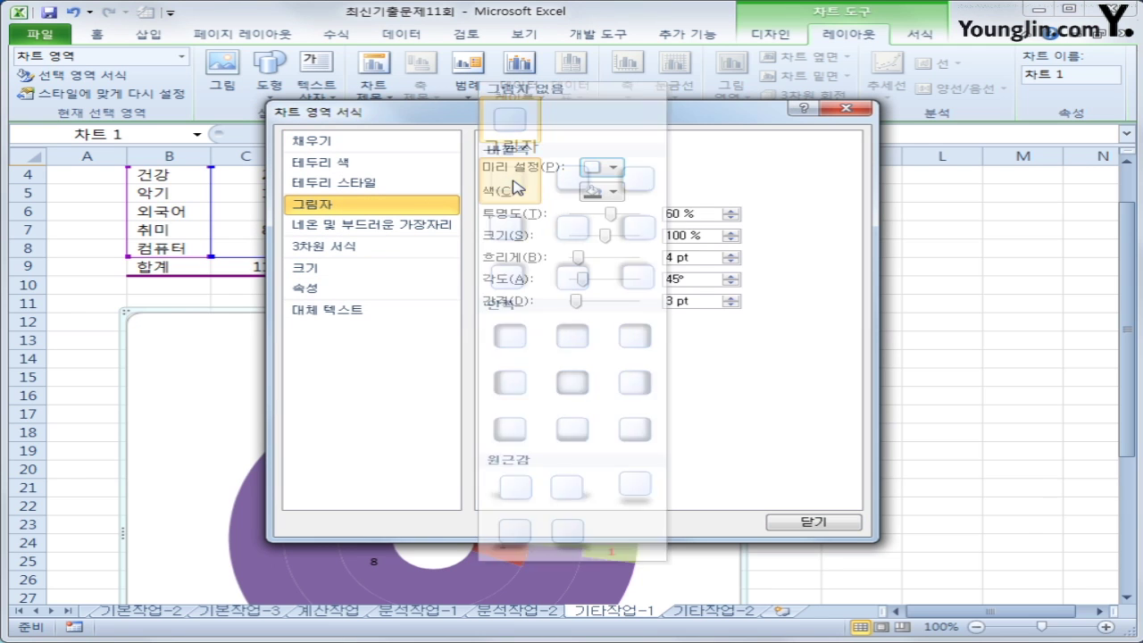
click(816, 522)
click(937, 540)
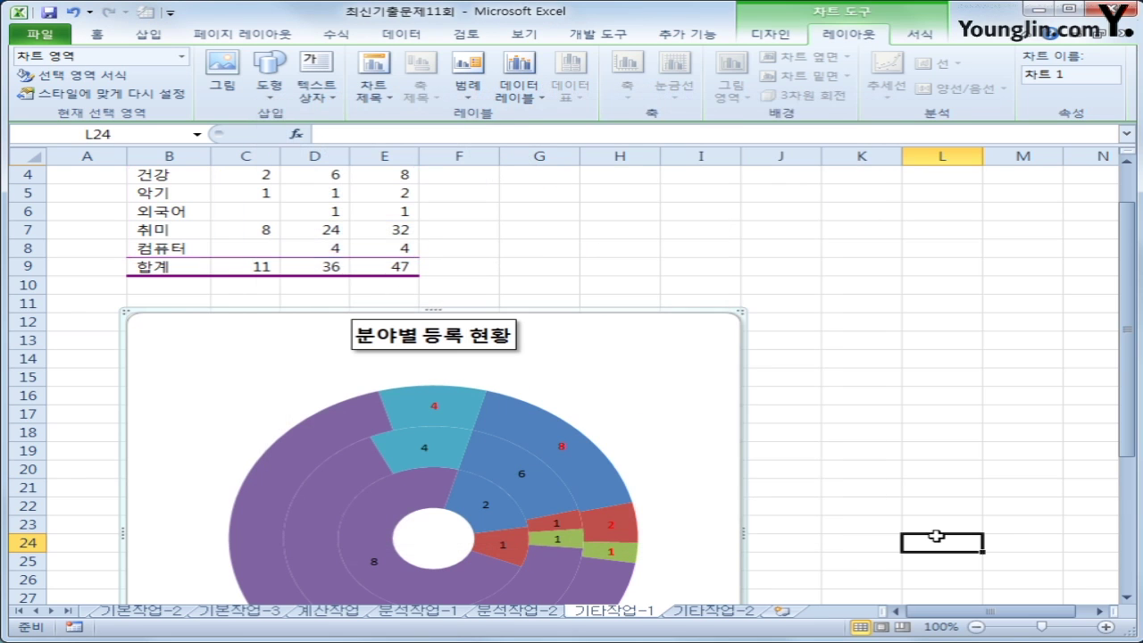
scroll(920, 535, down, 1)
scroll(917, 530, down, 2)
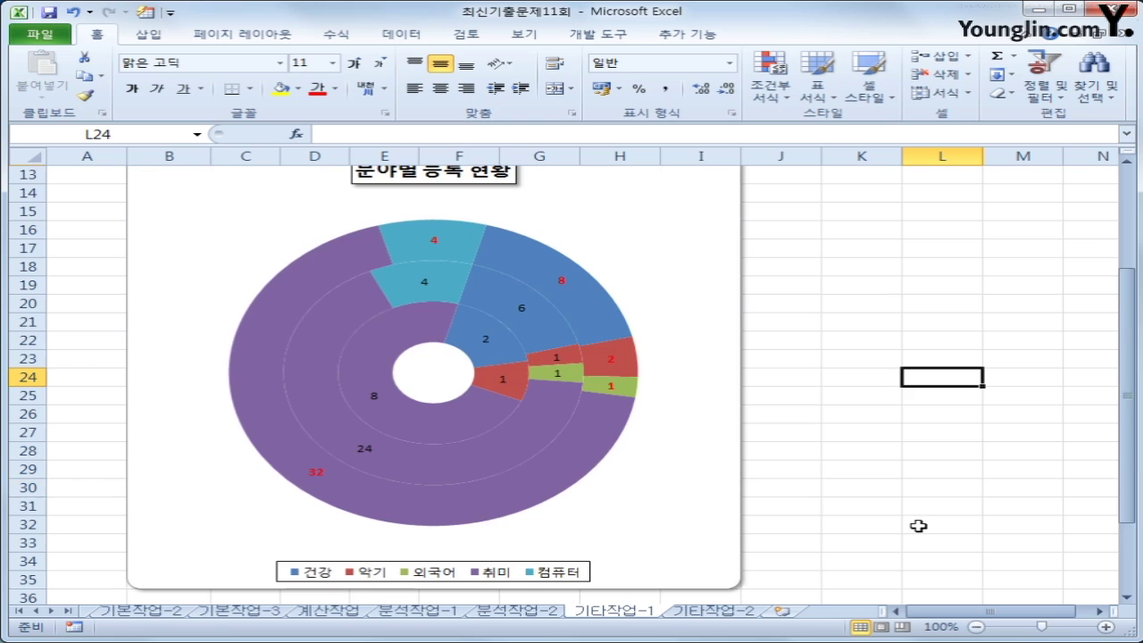
scroll(915, 518, up, 1)
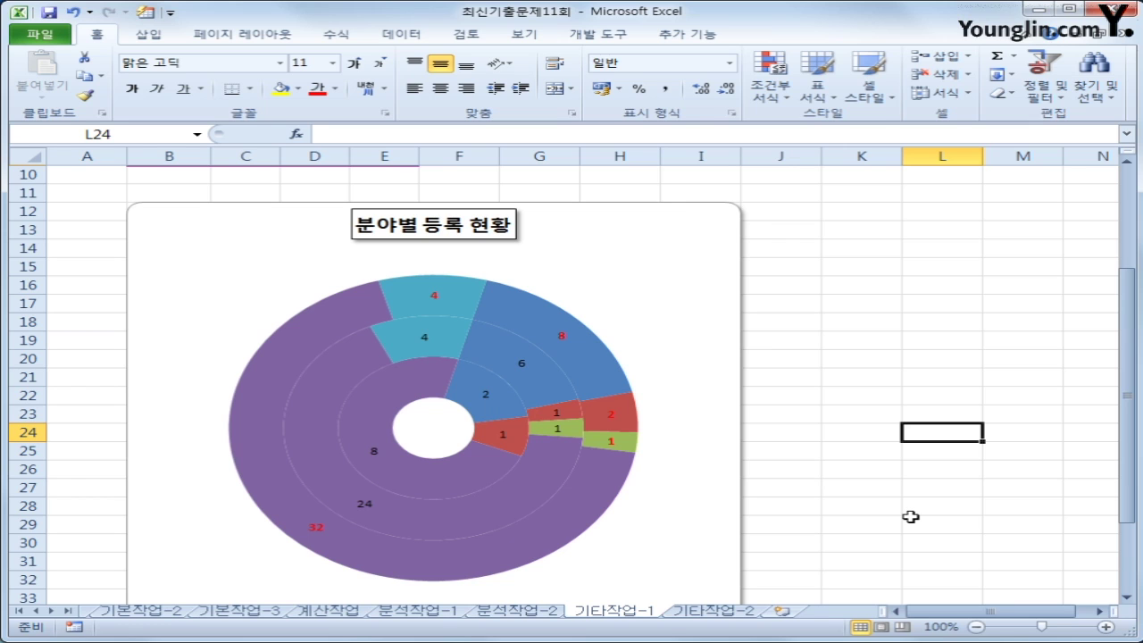
Step: On sheet 기타작업-2, enable design mode and open the click event procedure of the 수강인원등록 button
click(738, 610)
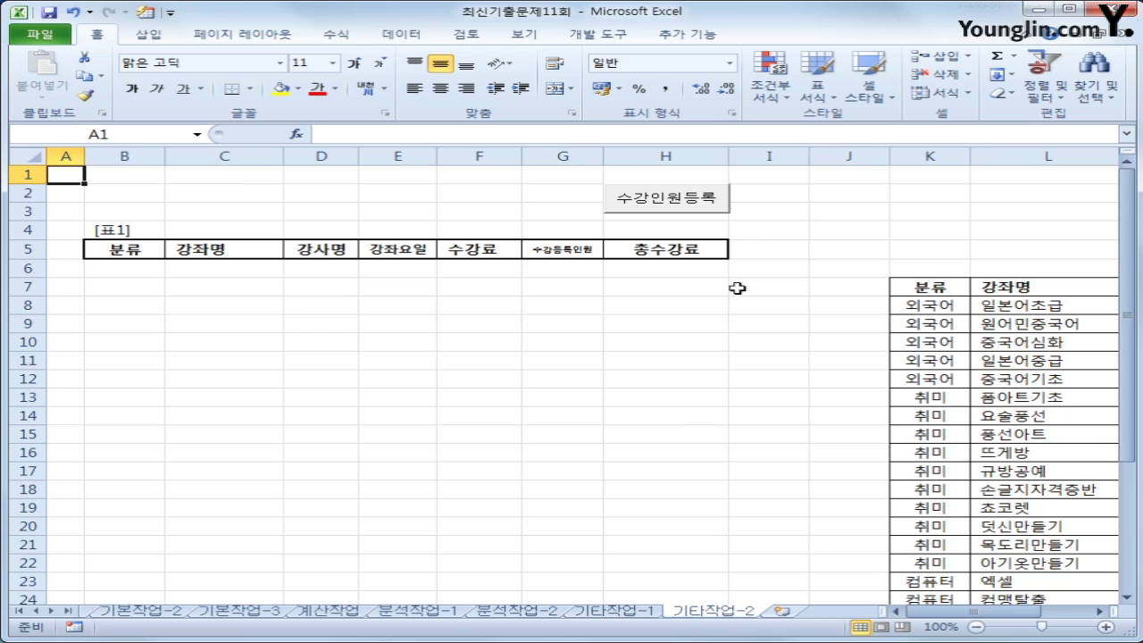
click(753, 417)
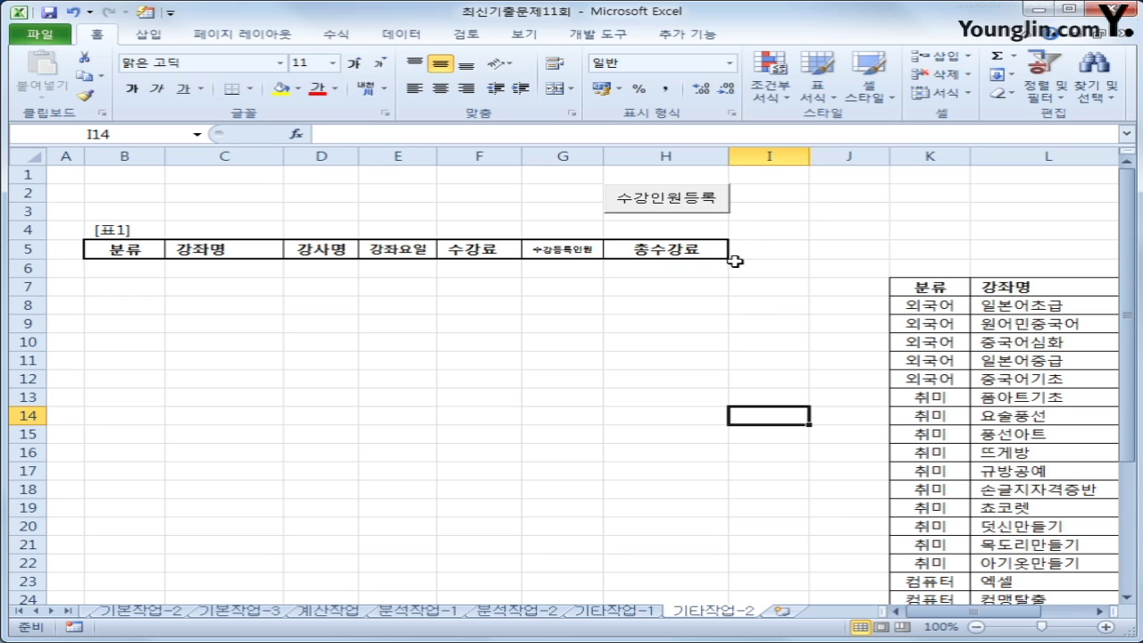
click(593, 34)
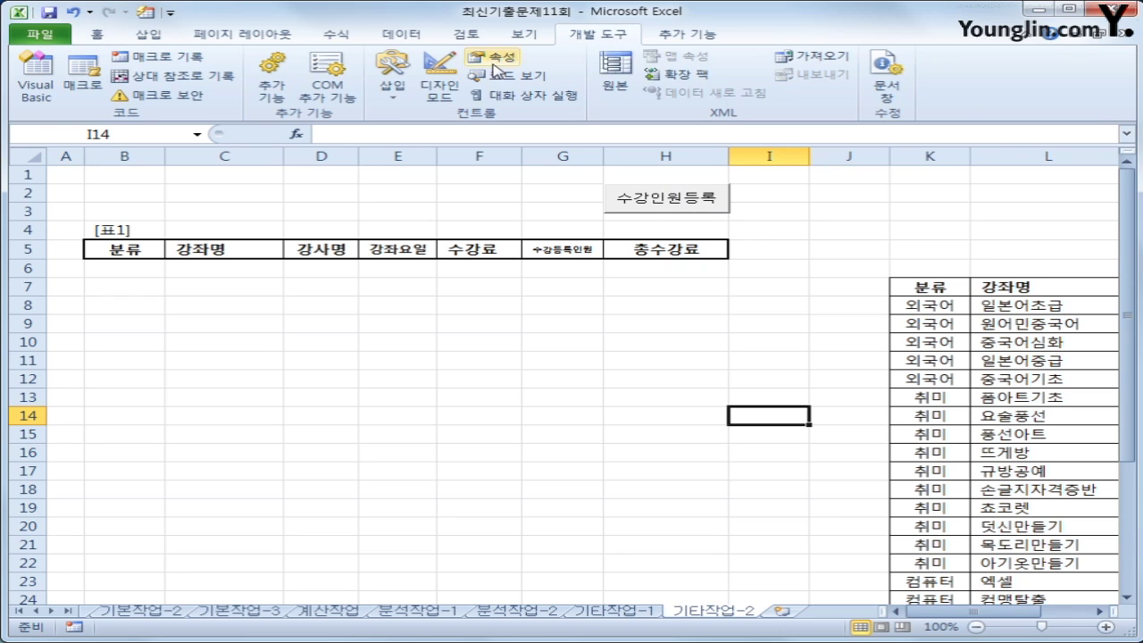
click(457, 93)
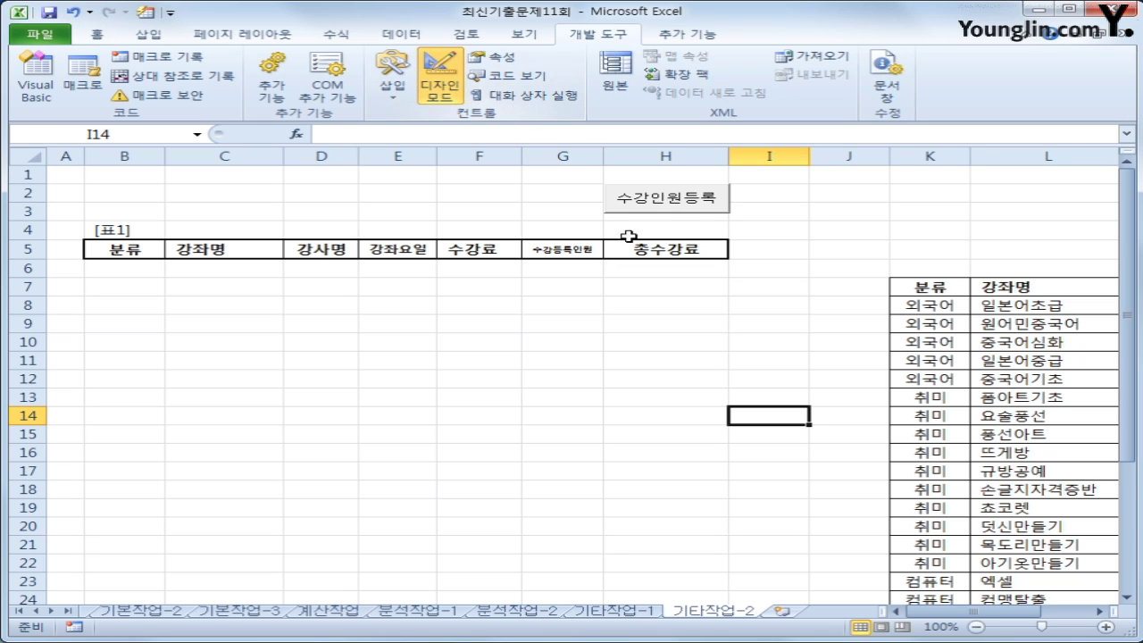
click(674, 207)
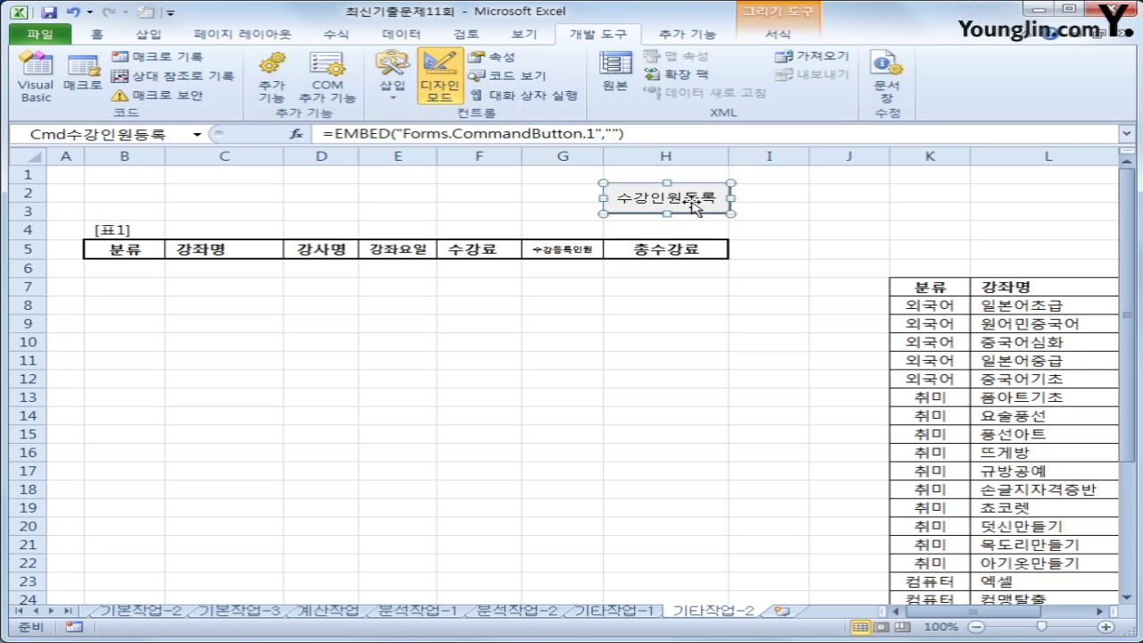
double_click(693, 206)
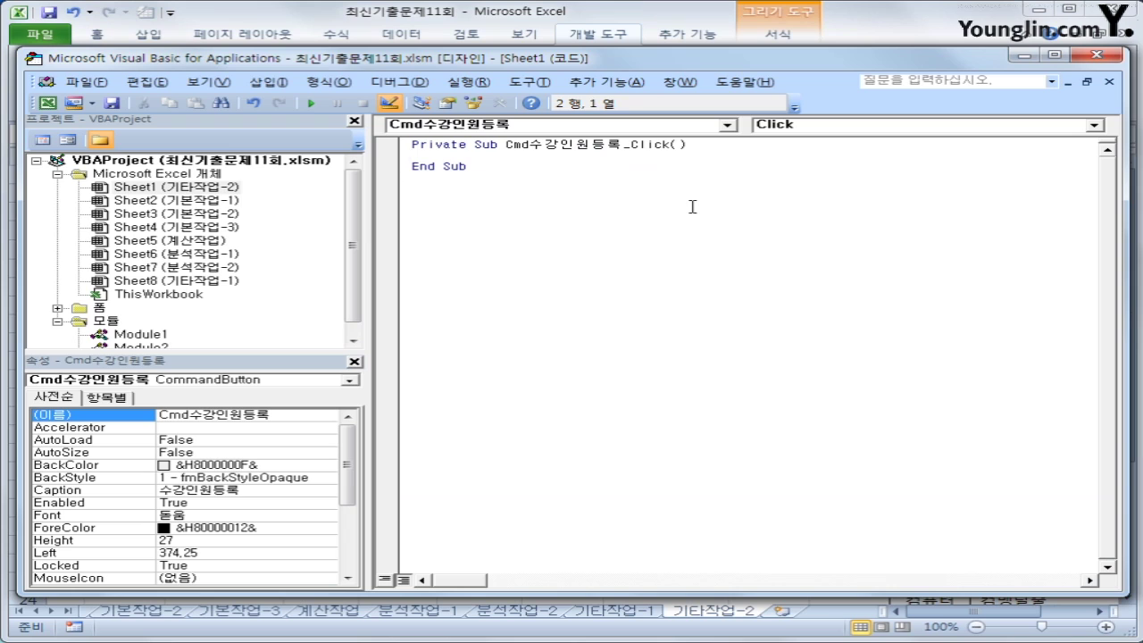
Step: Add the statement 수강인원등록화면.Show to the button's click procedure
key(Tab)
text(ㅅ)
text(강인원)
text(등ㄹ)
text(화면)
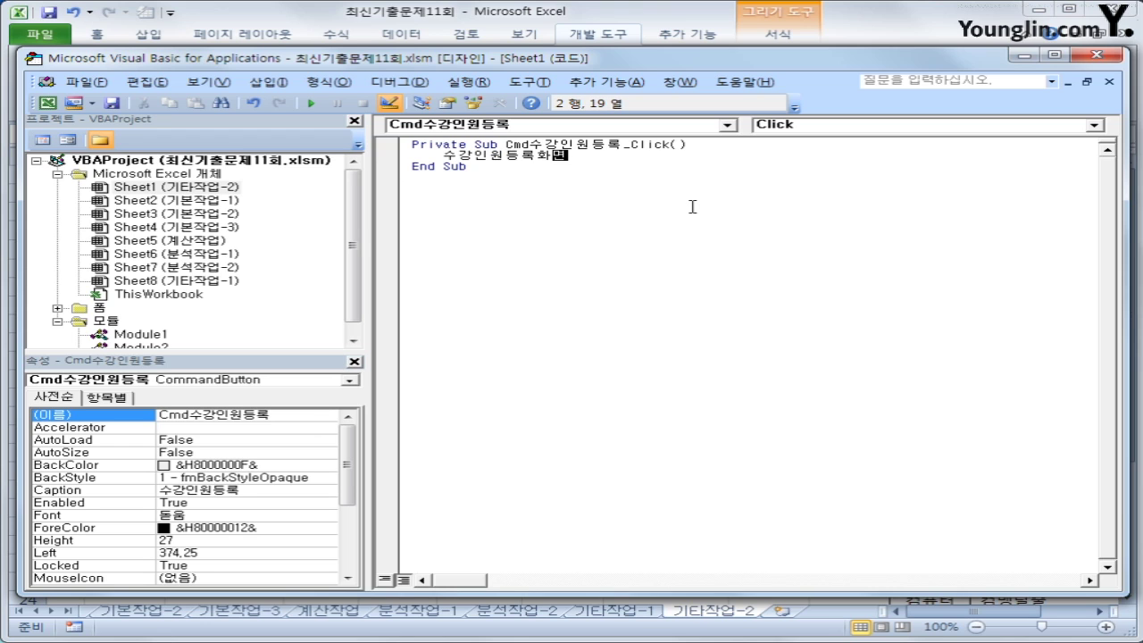
text(.sh)
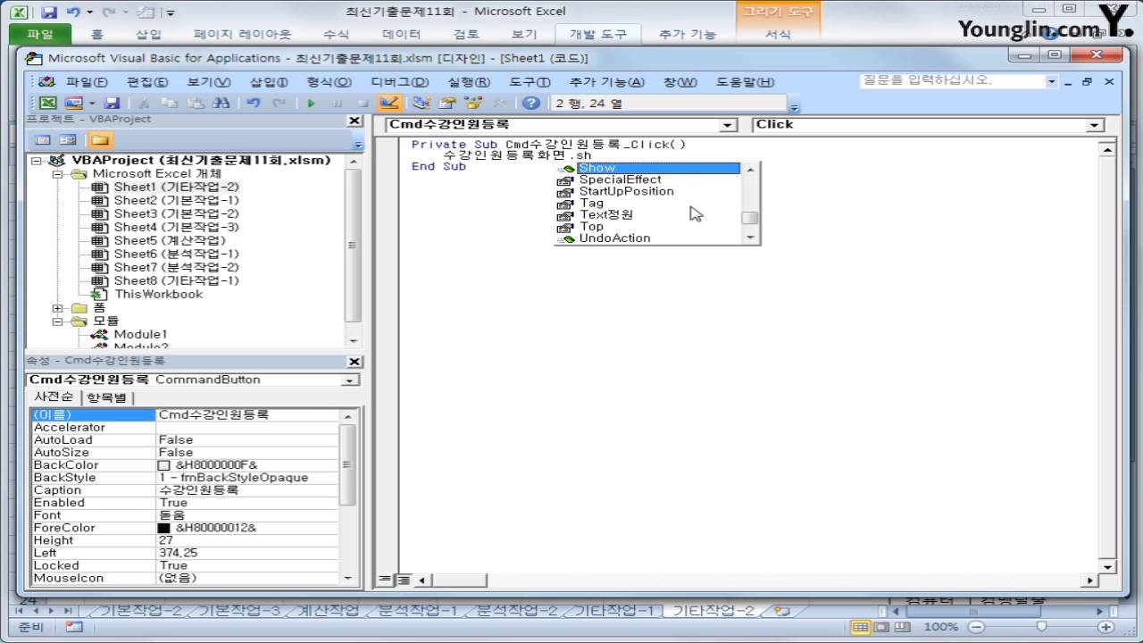
key(Tab)
key(Down)
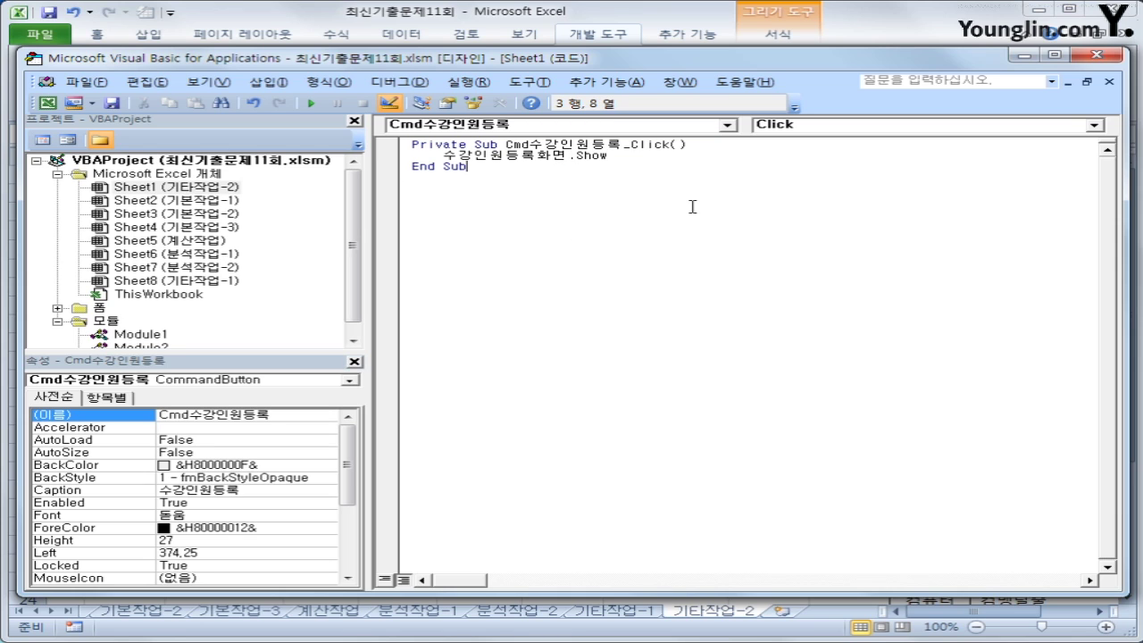
Step: Open the code of the 수강인원등록화면 form in the VBA project
double_click(99, 309)
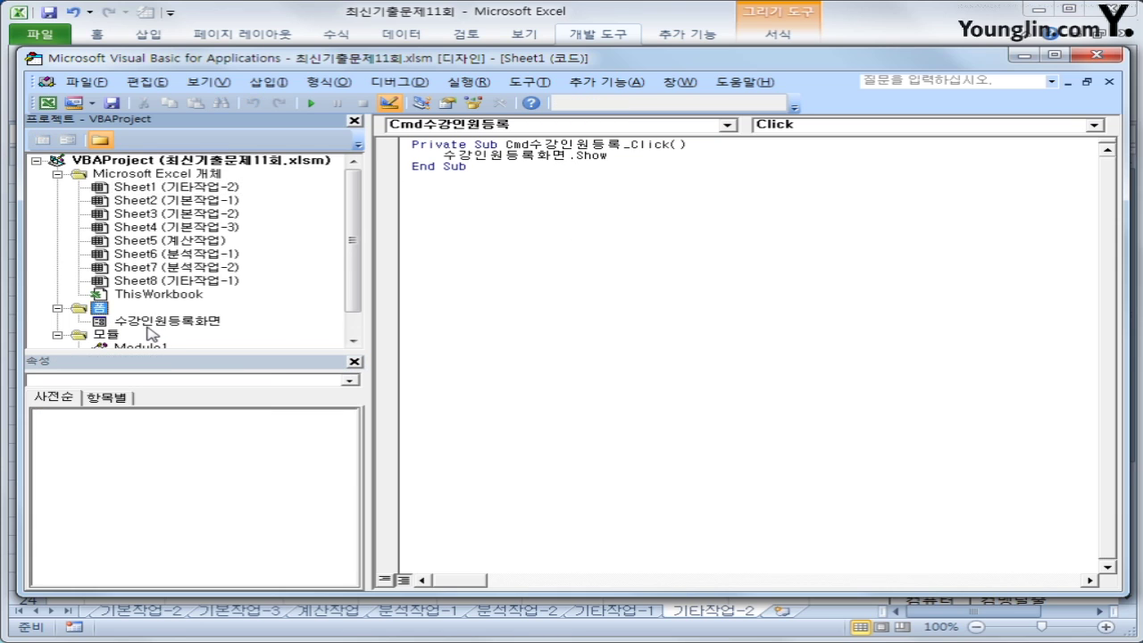
click(147, 323)
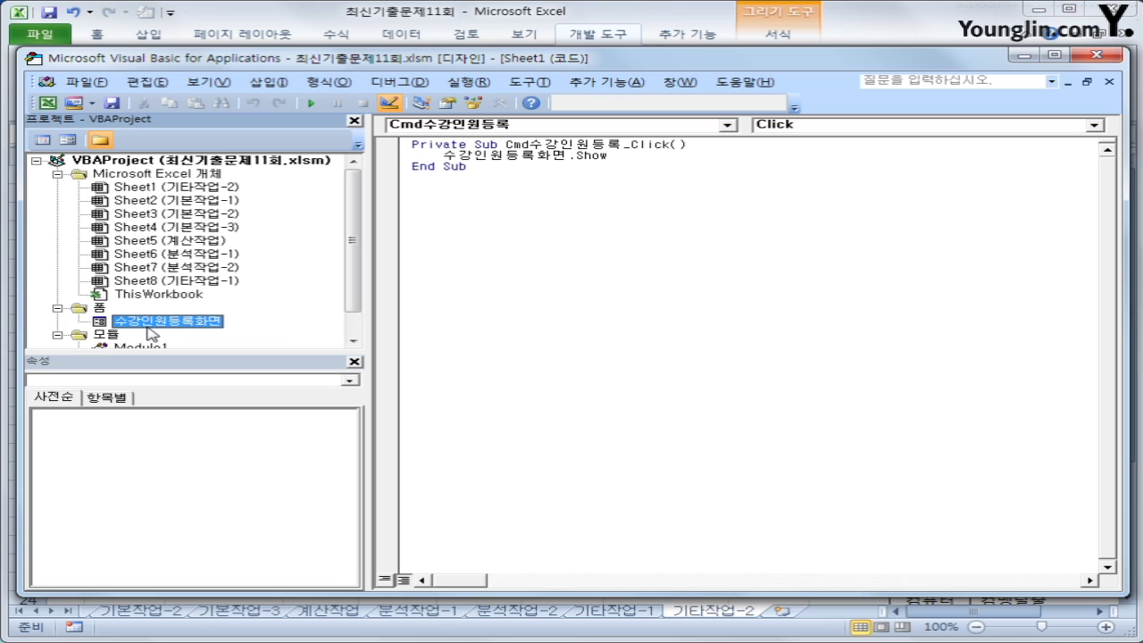
click(42, 140)
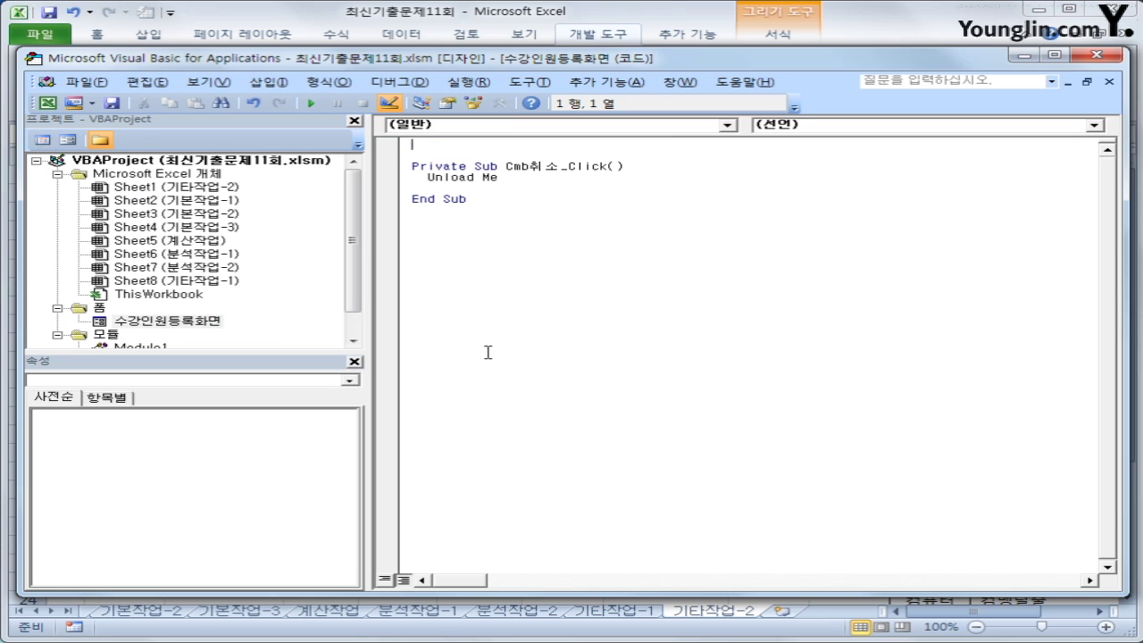
Step: Create the Initialize event procedure for the UserForm
click(546, 125)
click(521, 231)
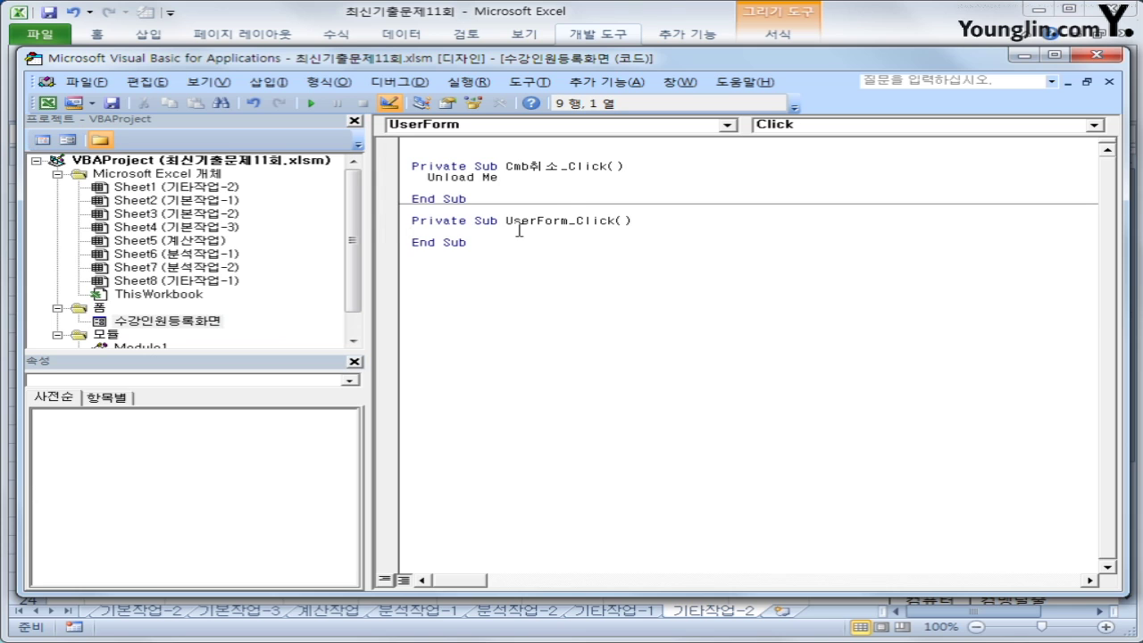
click(888, 125)
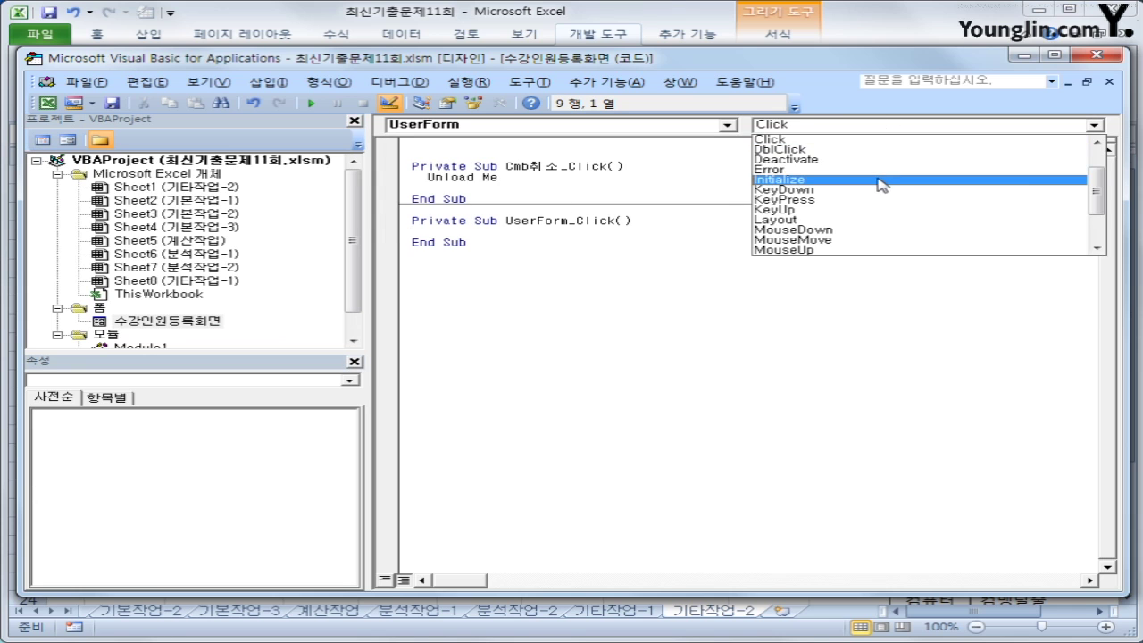
click(879, 181)
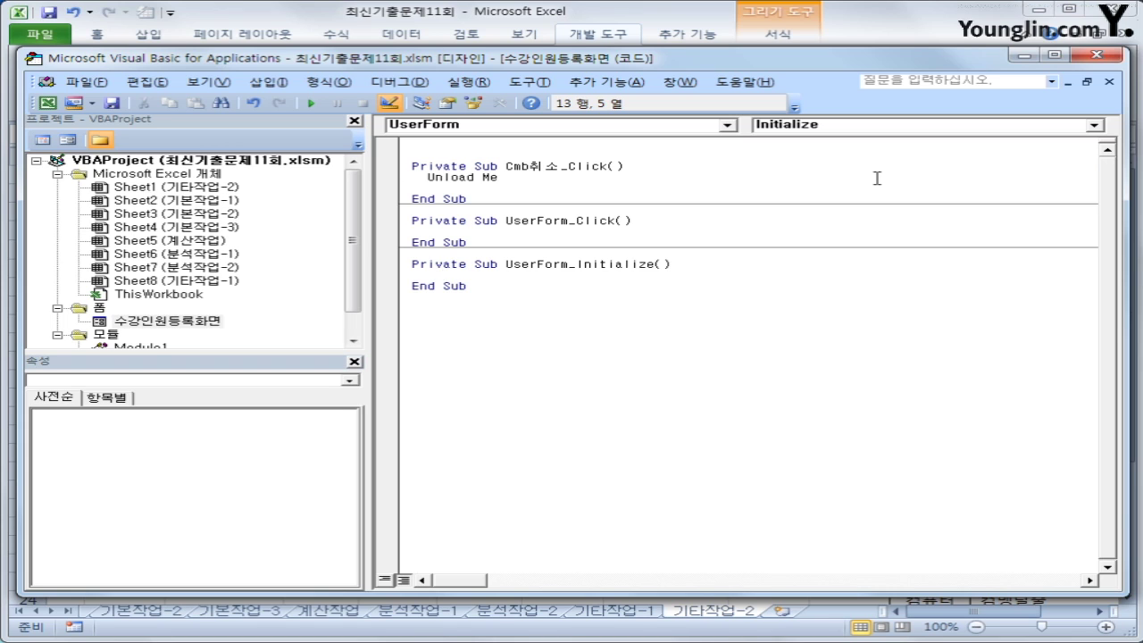
Step: Start a With block for the Cob분류 combo box inside the UserForm_Initialize procedure
text(cob)
text(ㅂ)
text(분류)
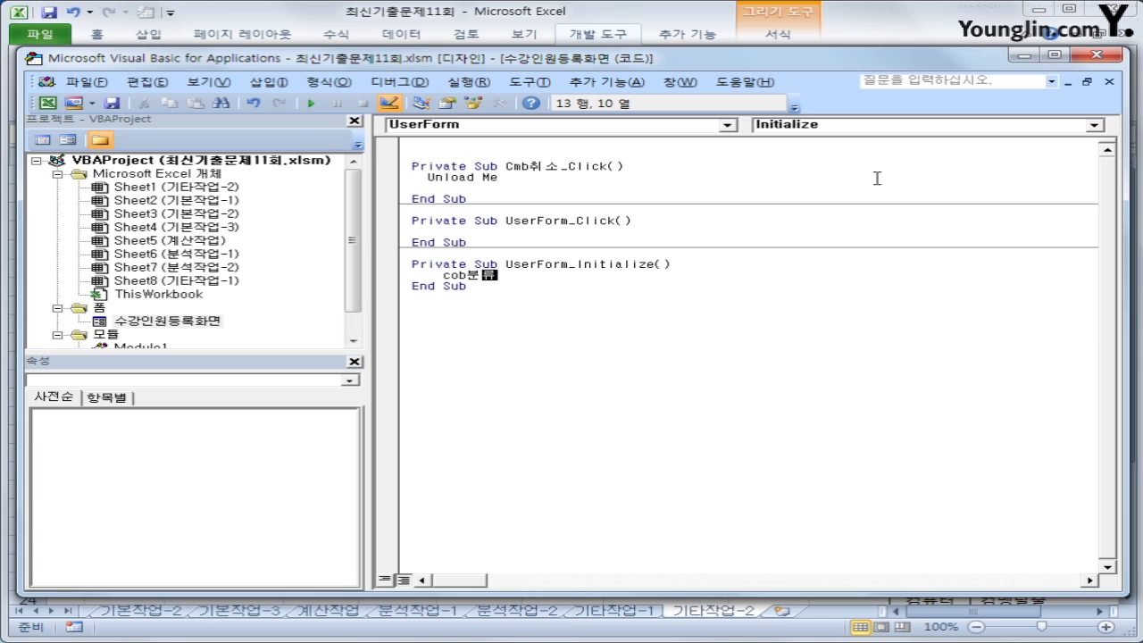
text(.)
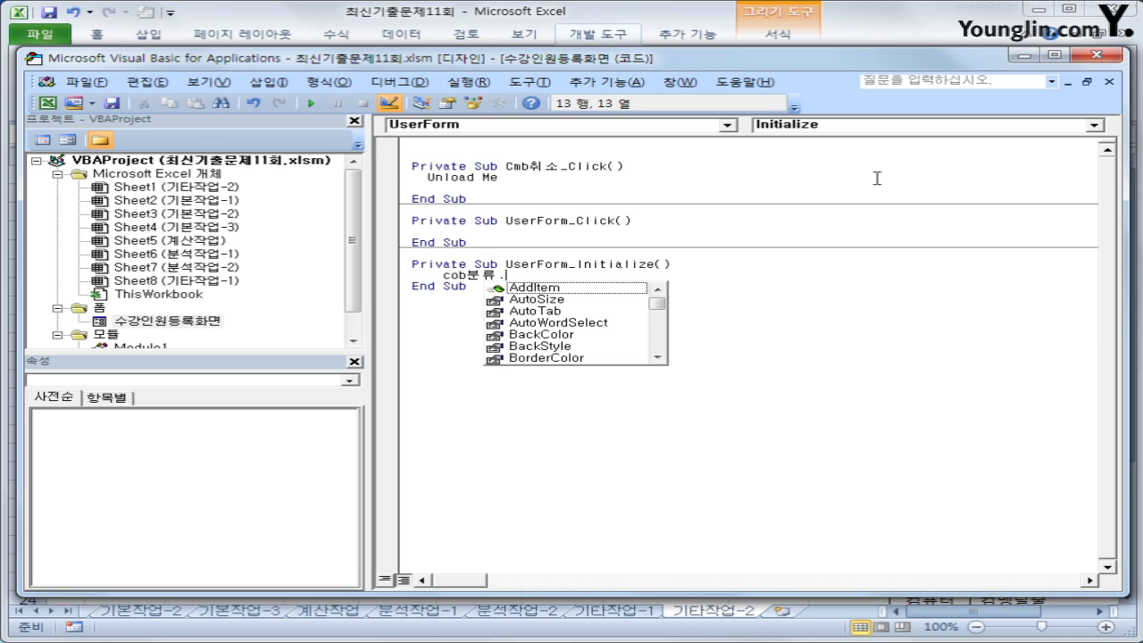
key(BackSpace)
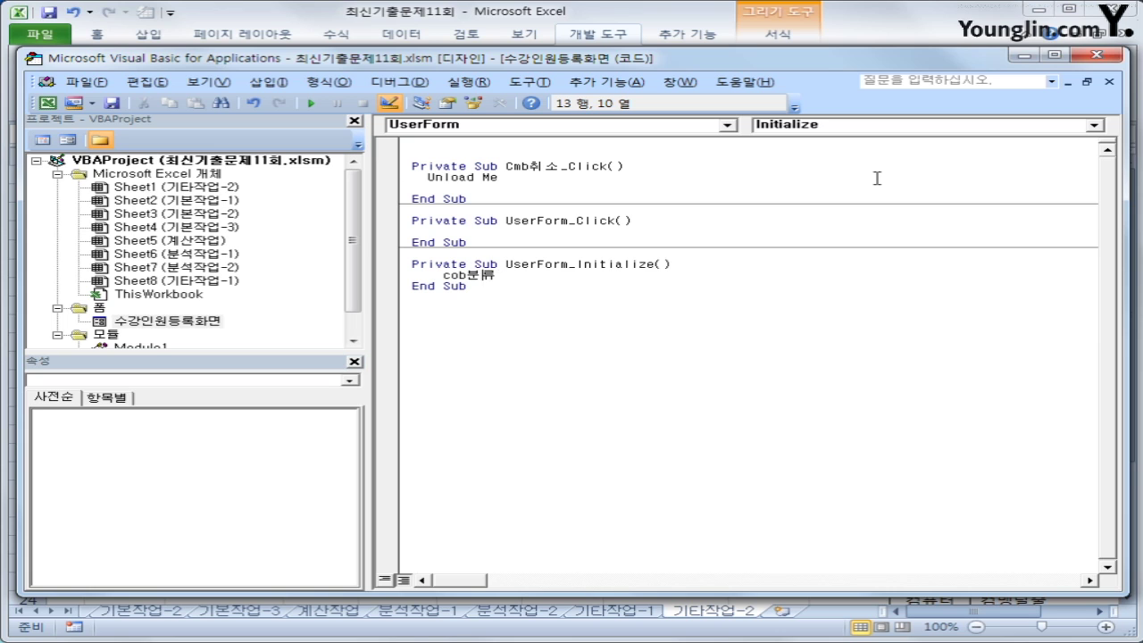
key(Left)
key(Left)
key(Left)
key(Left)
key(Left)
text(ㅈ)
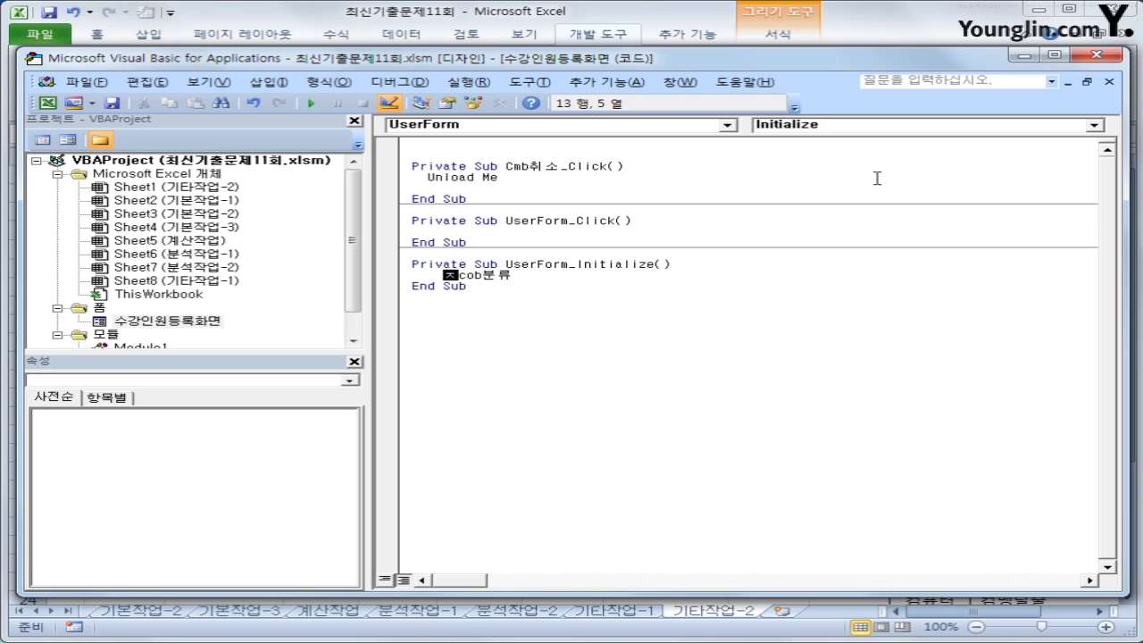
key(BackSpace)
text(with)
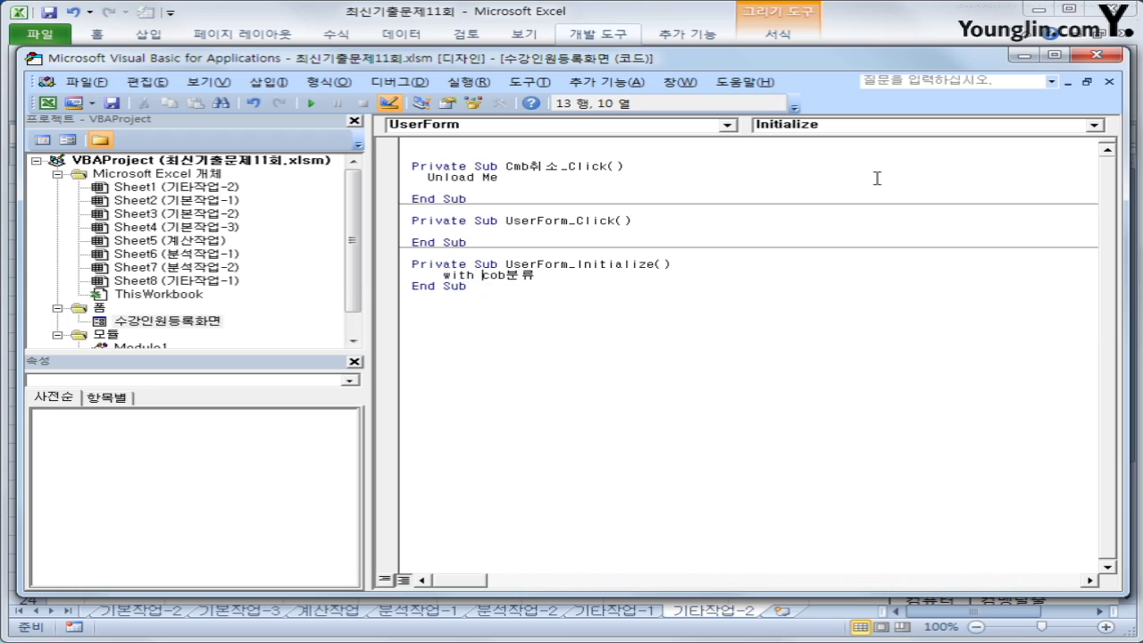
key(Return)
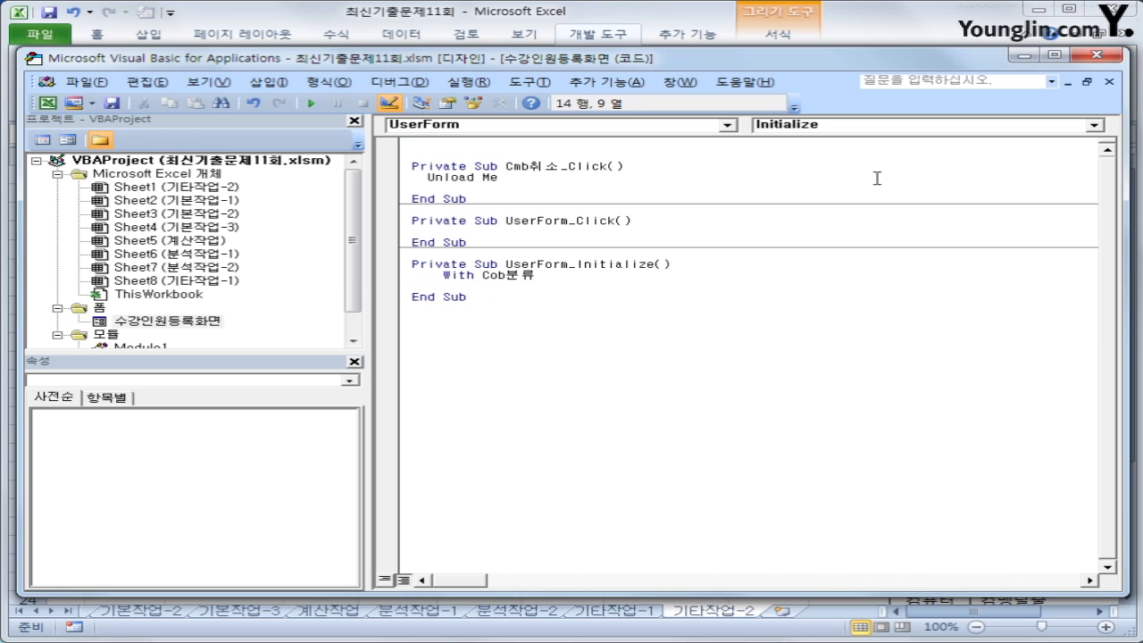
Step: Write .AddItem "외국어" as the first statement in the Cob분류 With block
text(.)
key(Tab)
text(")
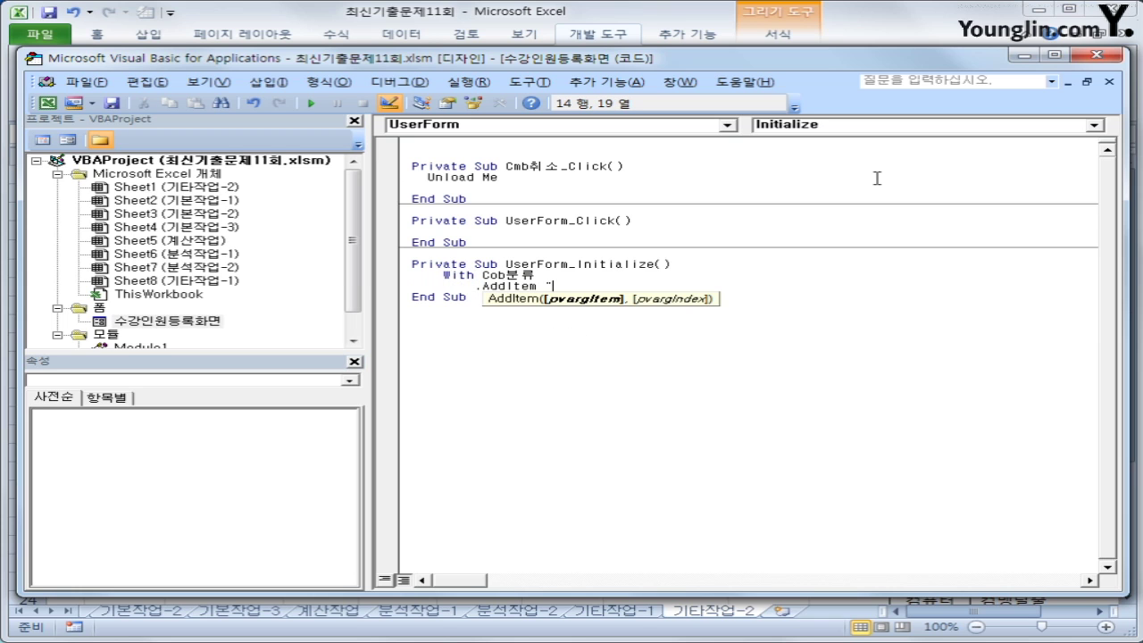
text(컴퓨)
key(BackSpace)
key(BackSpace)
text(ㅇㅚ)
text(국ㅇ)
text(")
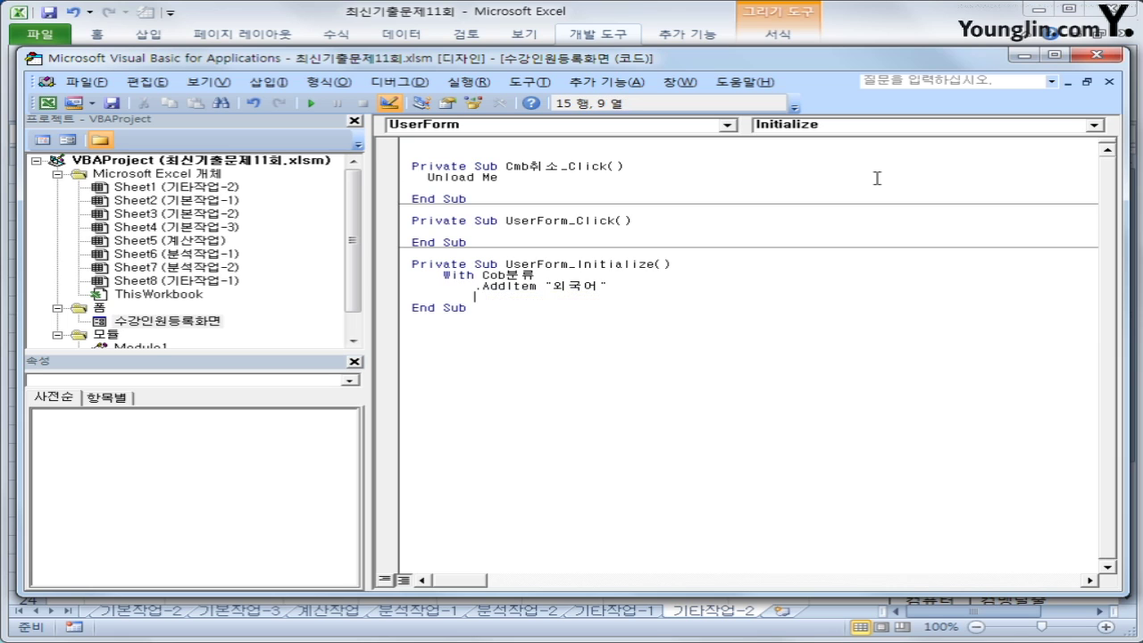
Step: Write .AddItem "취미" and .AddItem "컴퓨터" below the "외국어" statement in the Cob분류 With block
key(Return)
text(.AddItem)
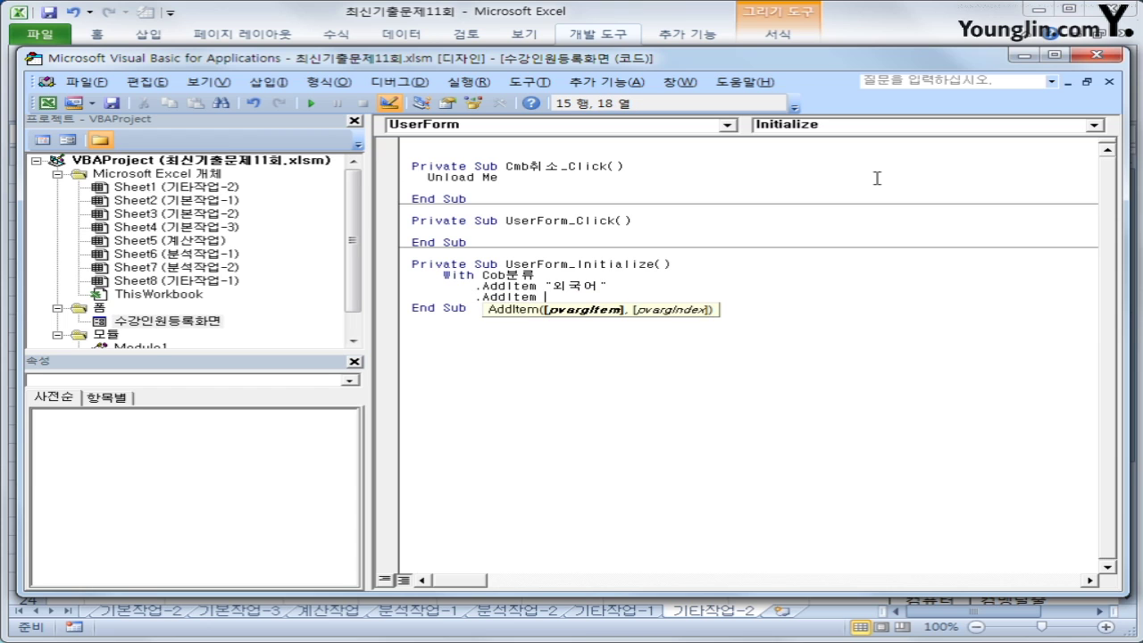
text( "취미")
key(Return)
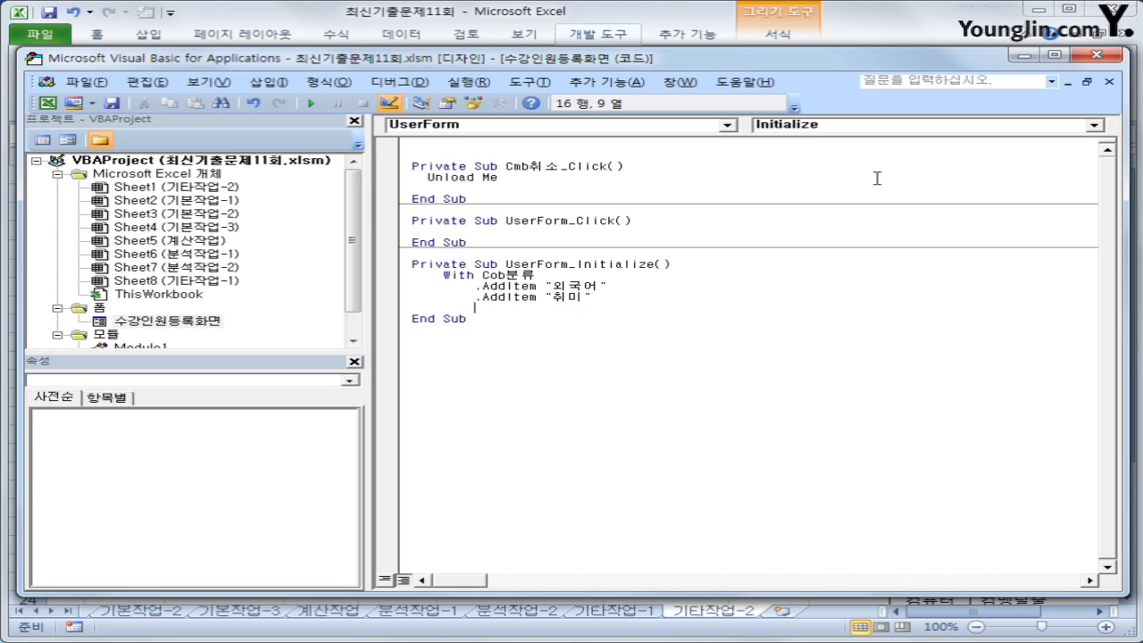
text(.a)
key(Tab)
text("컴퓨터")
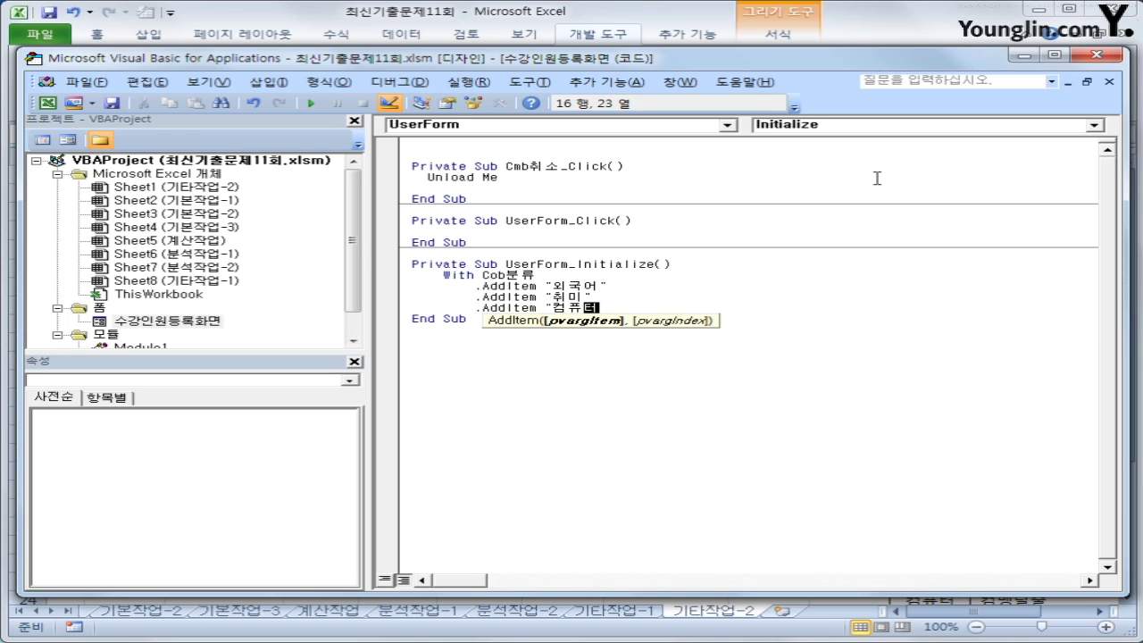
Step: Finish the Cob분류 block with End With and set it off with blank lines inside UserForm_Initialize
key(Return)
text(end with)
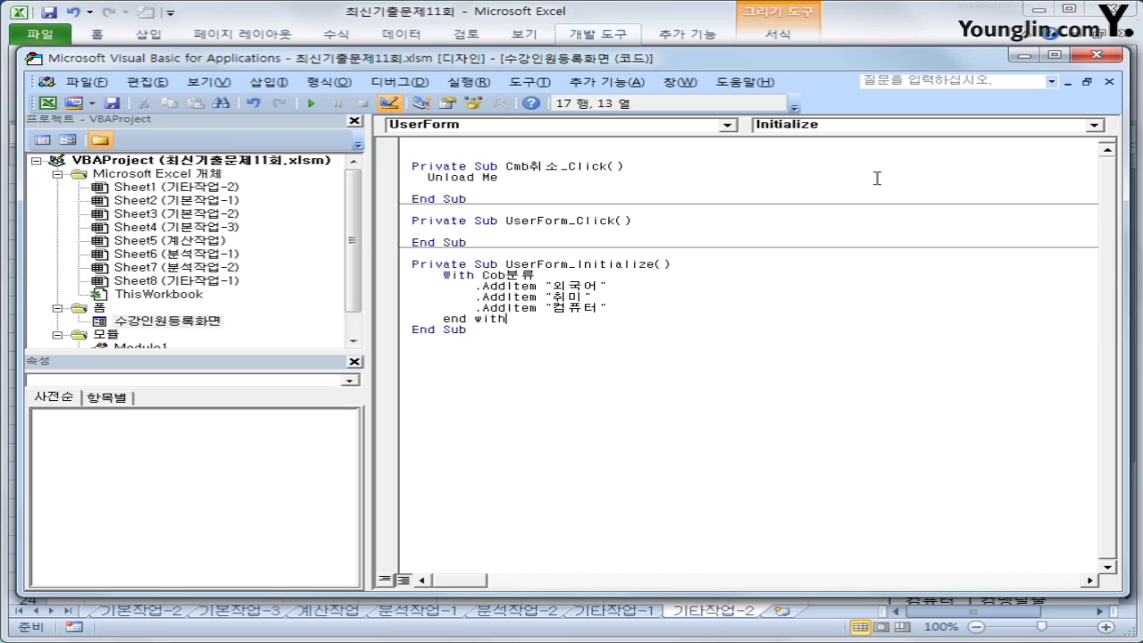
key(Return)
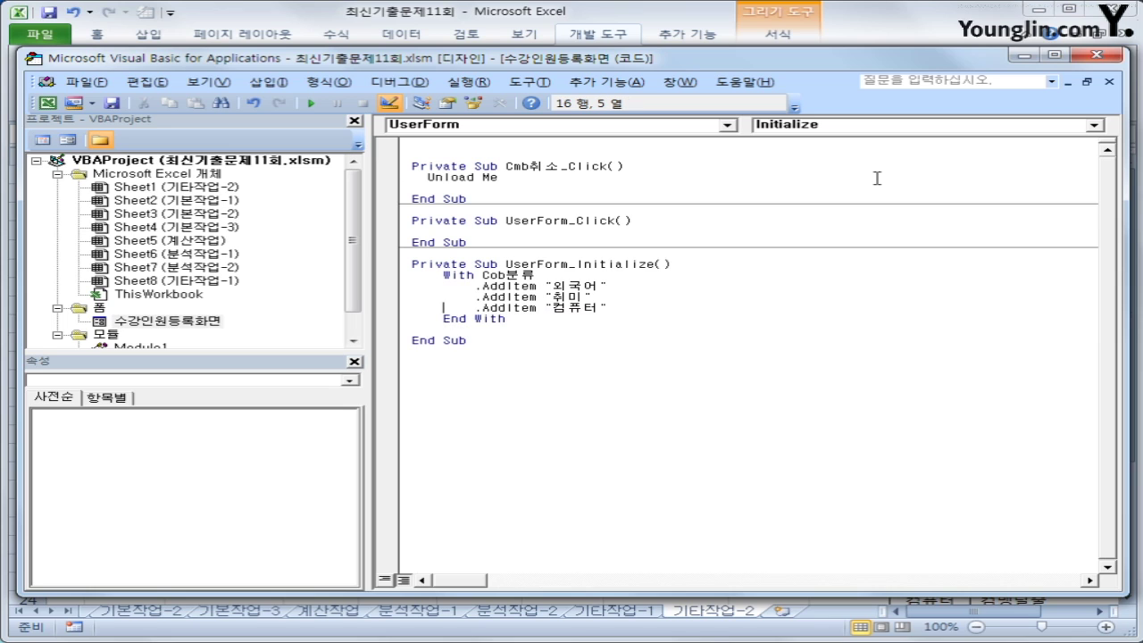
key(Return)
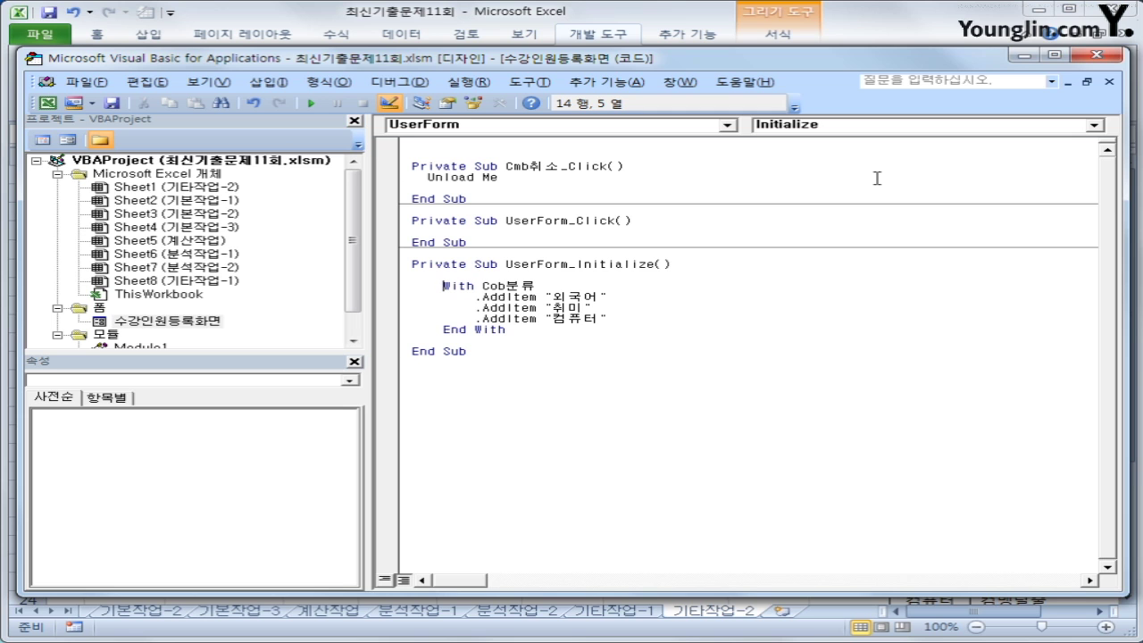
Step: Return to the 기타작업-2 sheet, turn off design mode and open the form with the 수강인원등록 button
click(1098, 55)
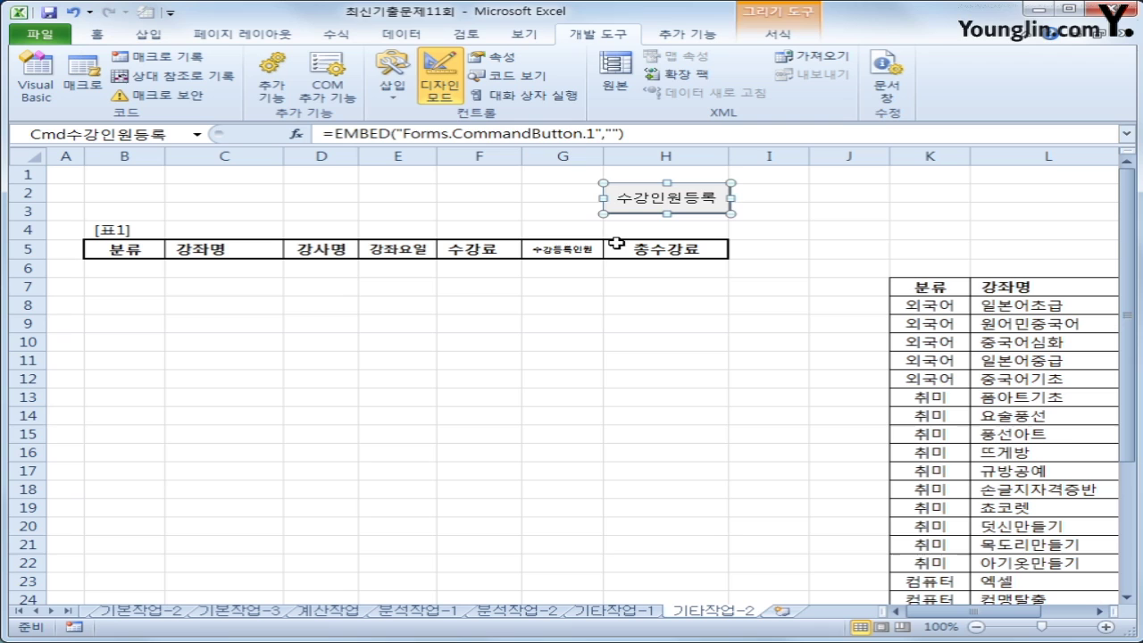
click(441, 85)
click(665, 197)
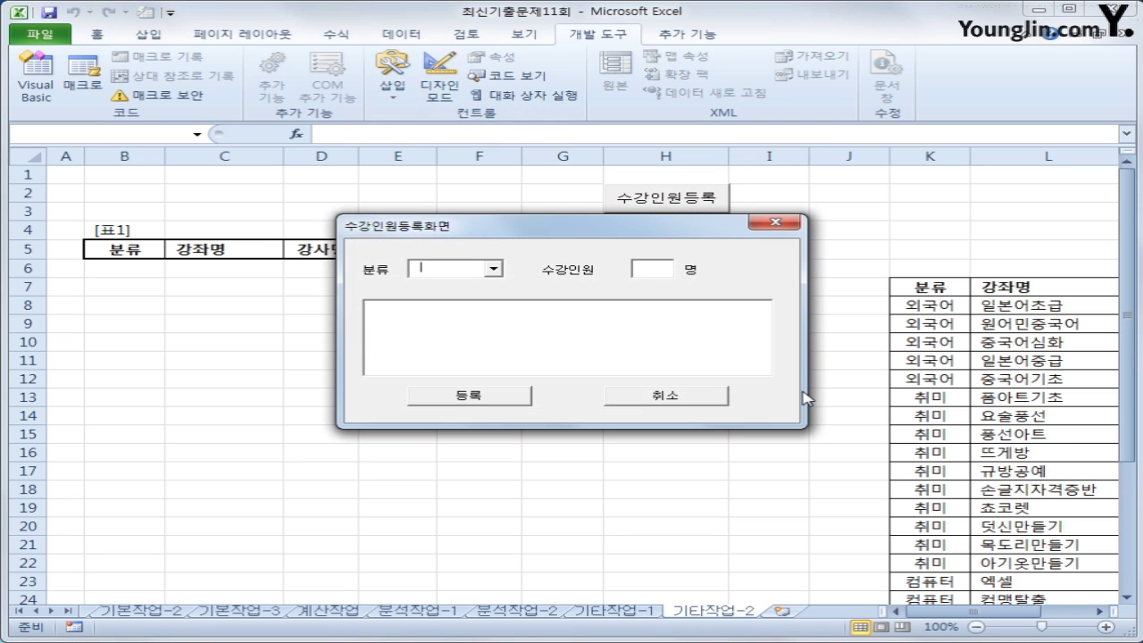
Step: Test the 분류 combo box by choosing 외국어, 취미 and 컴퓨터 in turn, and close the form
click(492, 269)
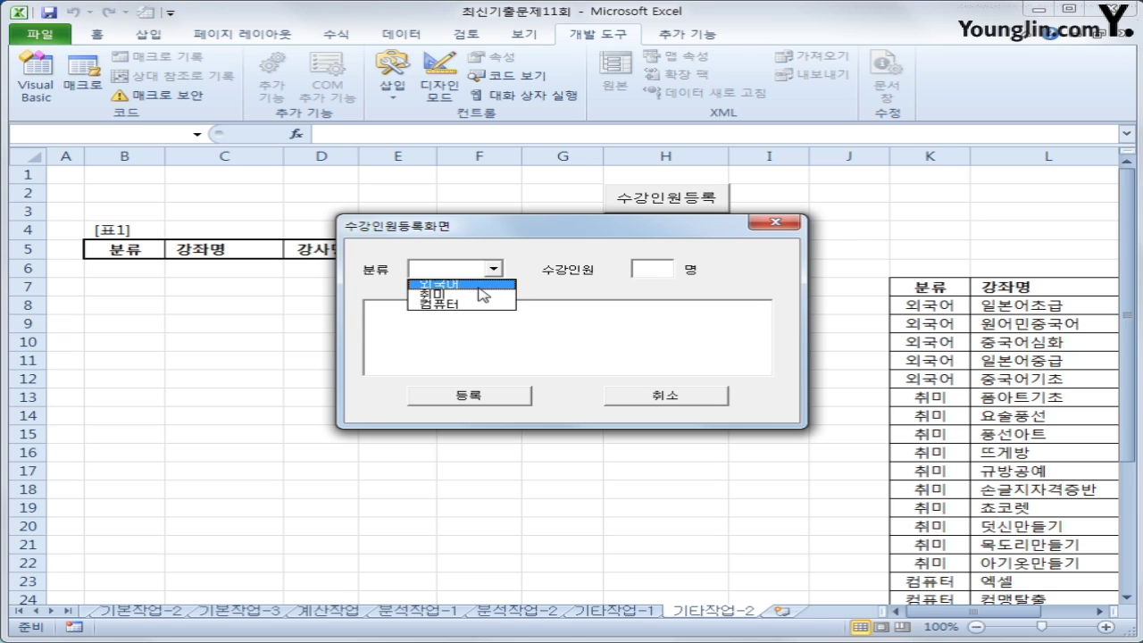
click(479, 286)
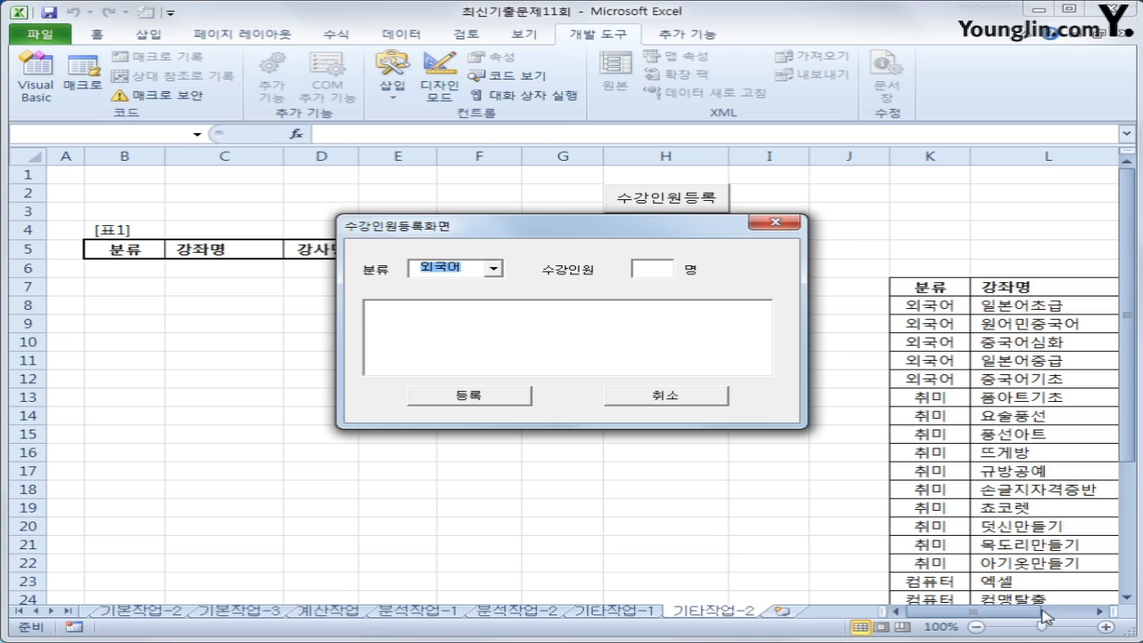
click(494, 270)
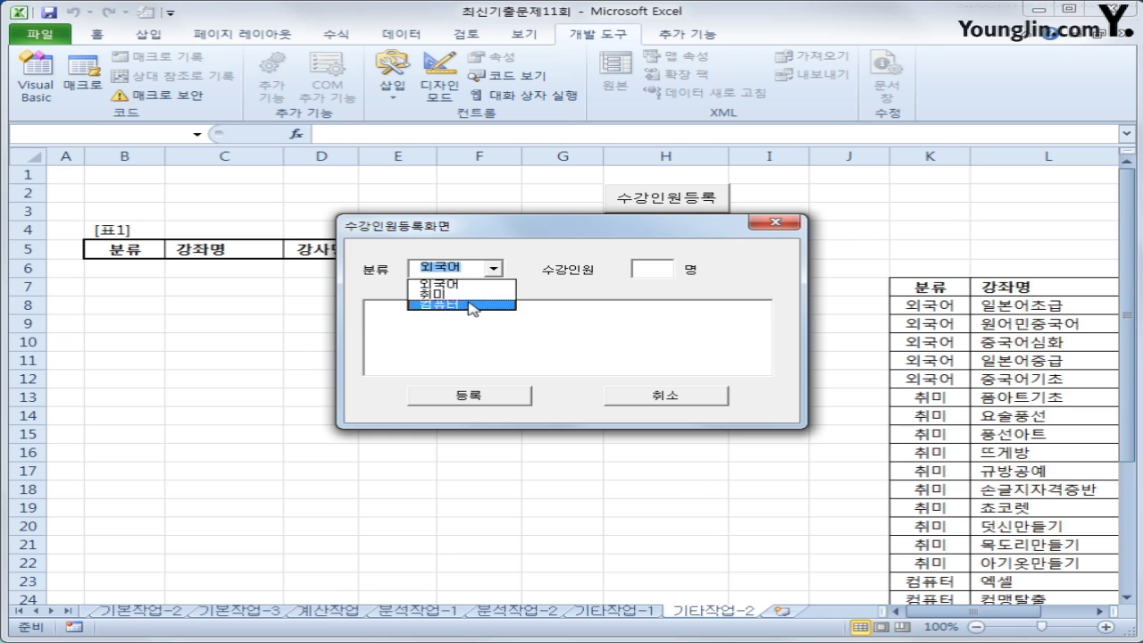
click(472, 297)
click(493, 269)
click(478, 306)
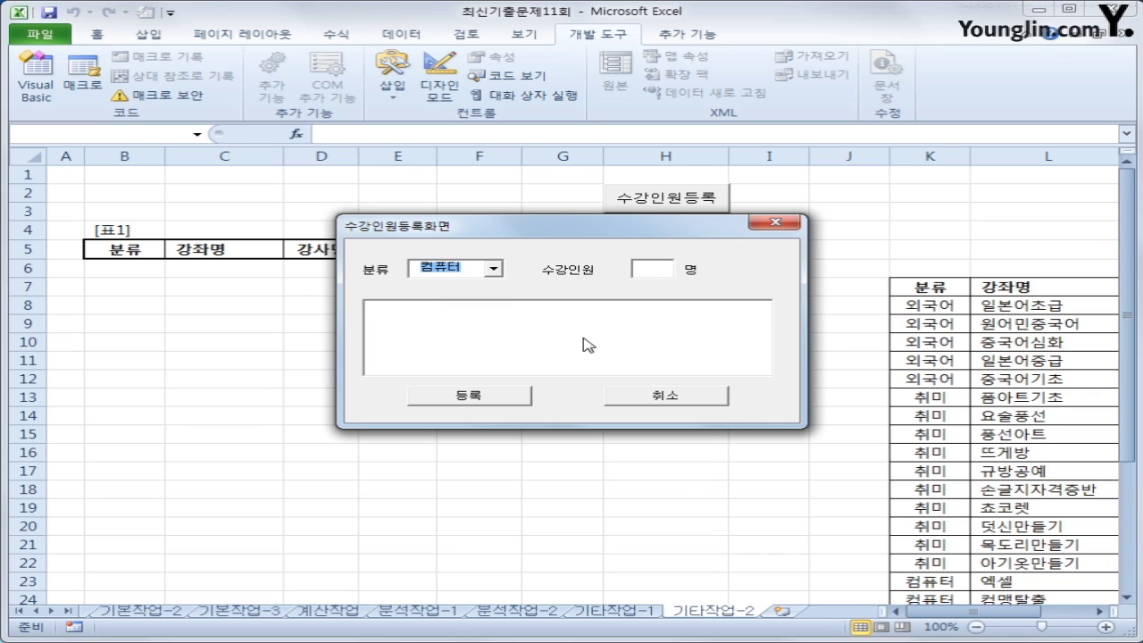
click(502, 343)
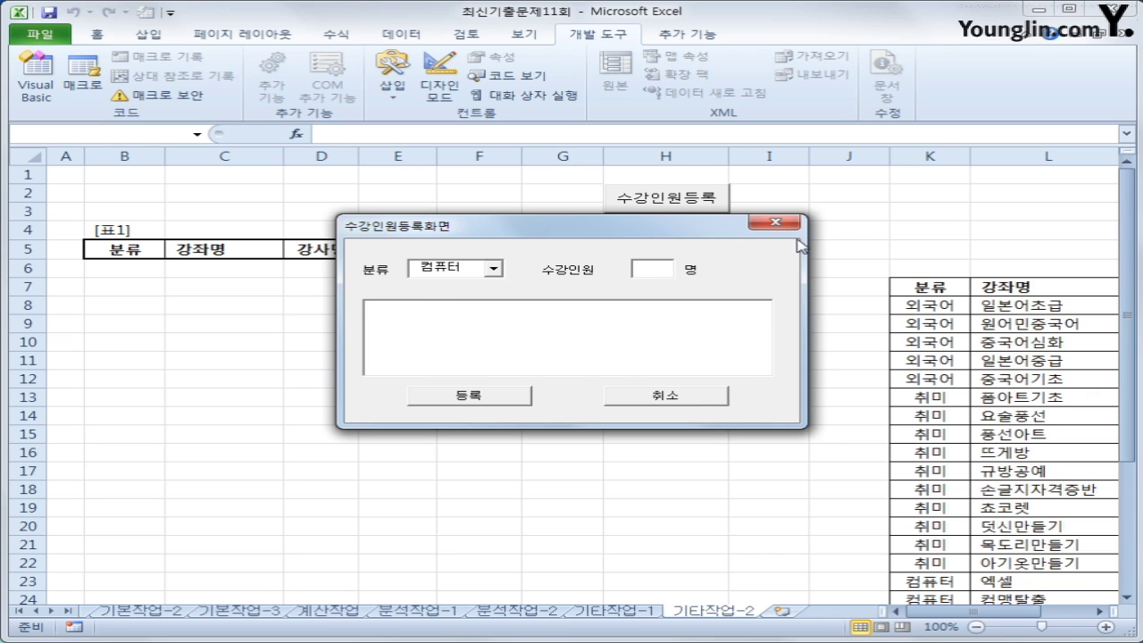
click(773, 224)
Step: Reopen the form's VBA code and create the Change event procedure for Cob분류
click(35, 76)
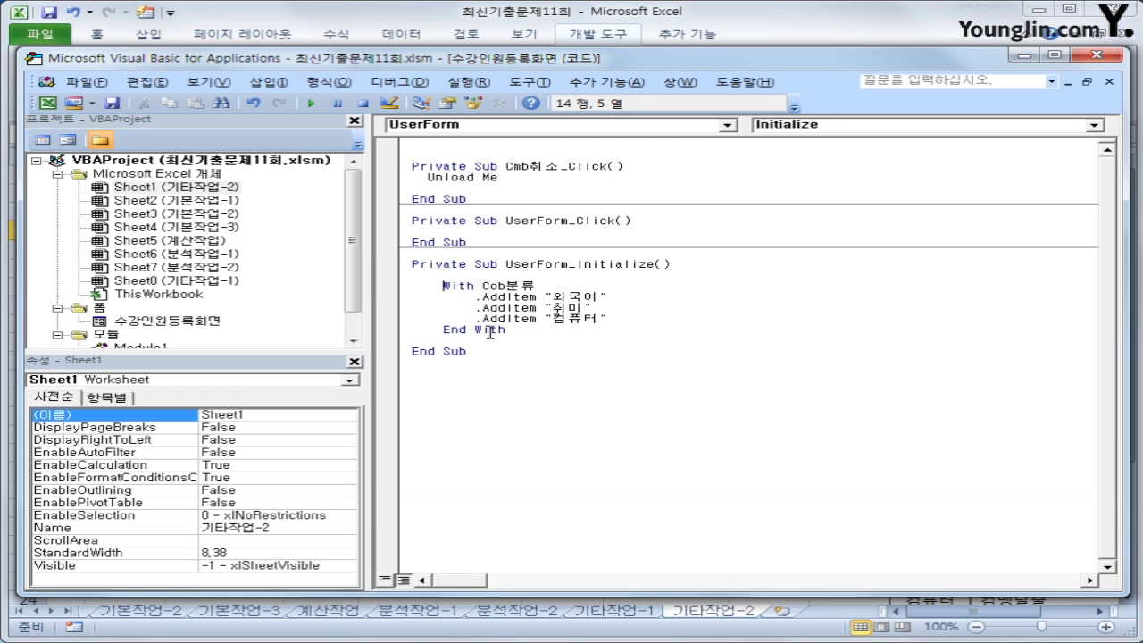
click(593, 376)
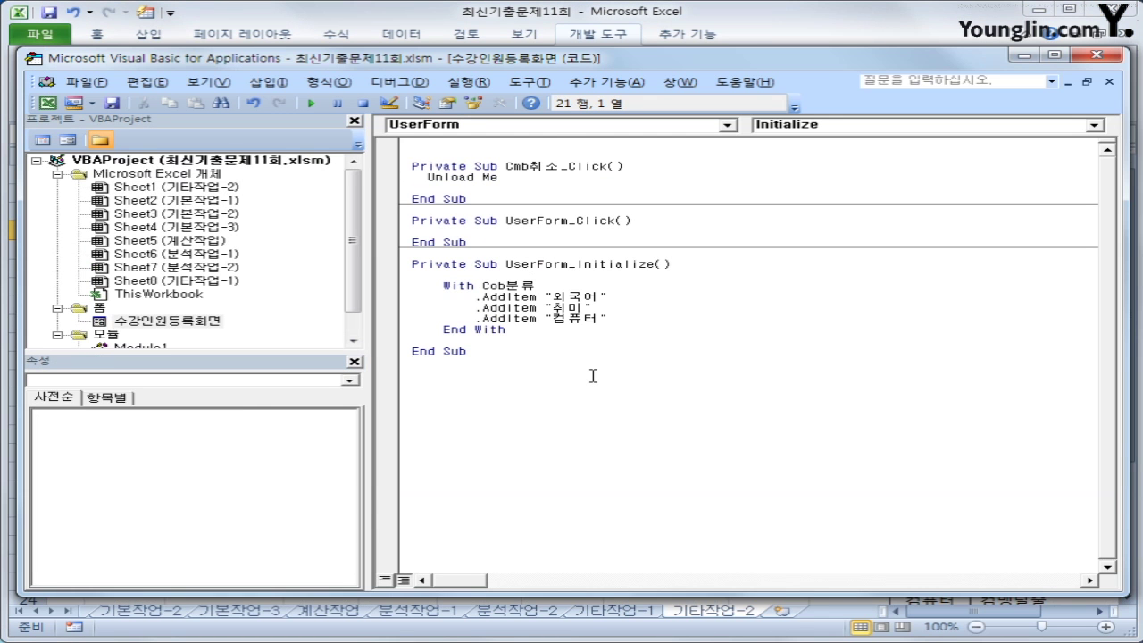
click(562, 125)
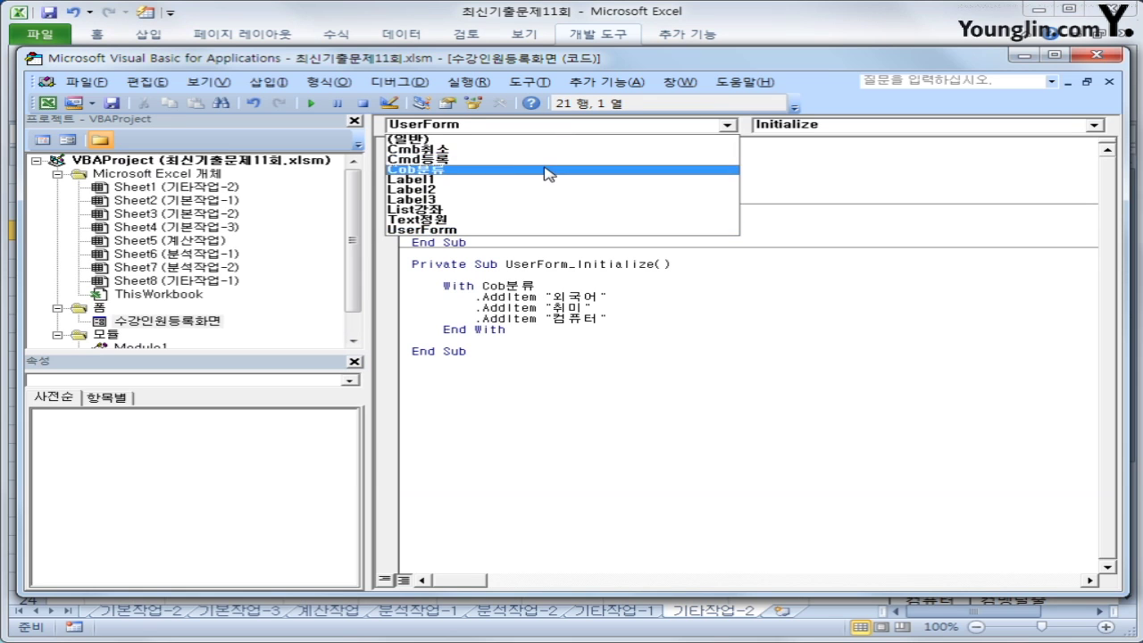
click(546, 169)
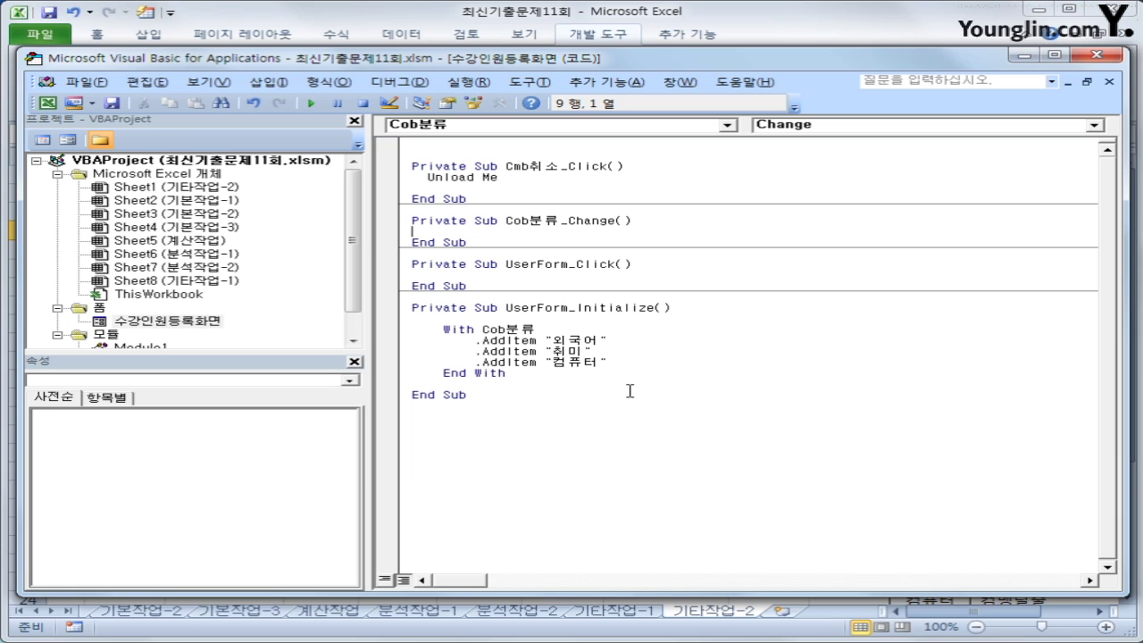
Step: Start a Select Case Cob분류 block inside the Cob분류_Change procedure
key(Return)
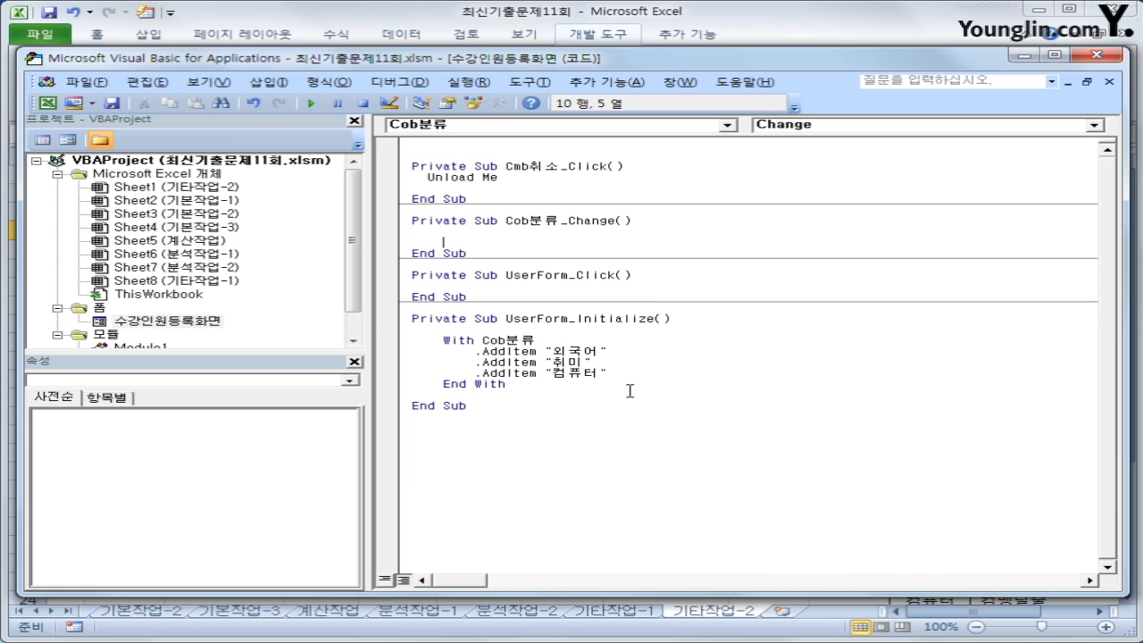
text(select cas)
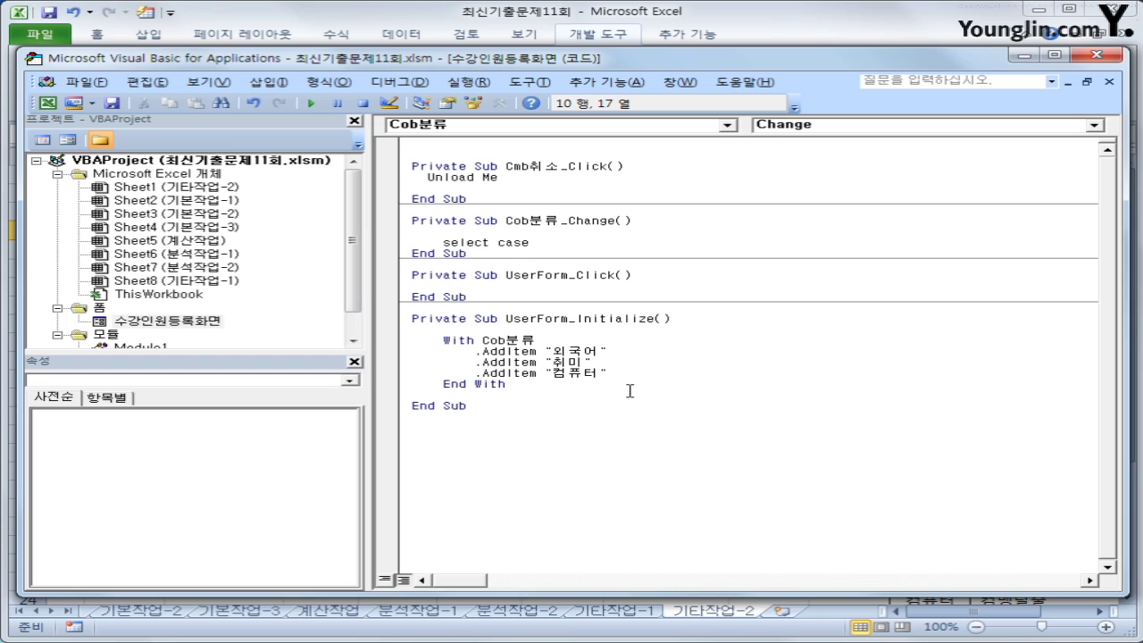
text(e cob분류)
key(Return)
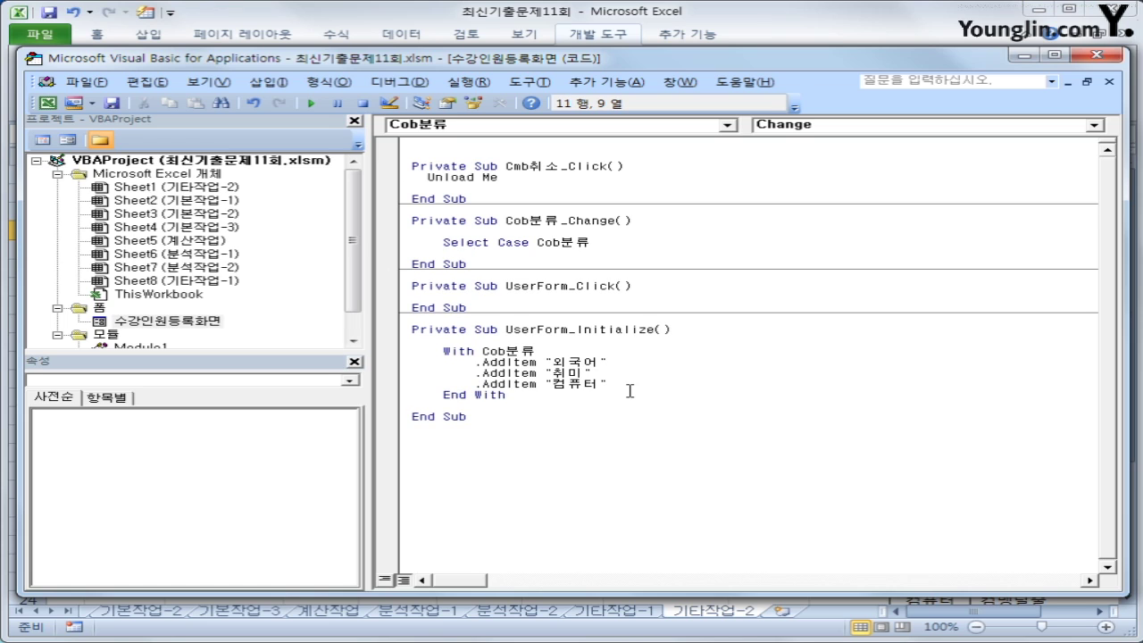
Step: Add Case "외국어" with List강좌.RowSource = "L8:O12" to the Select Case block
text(case "외국어")
key(Return)
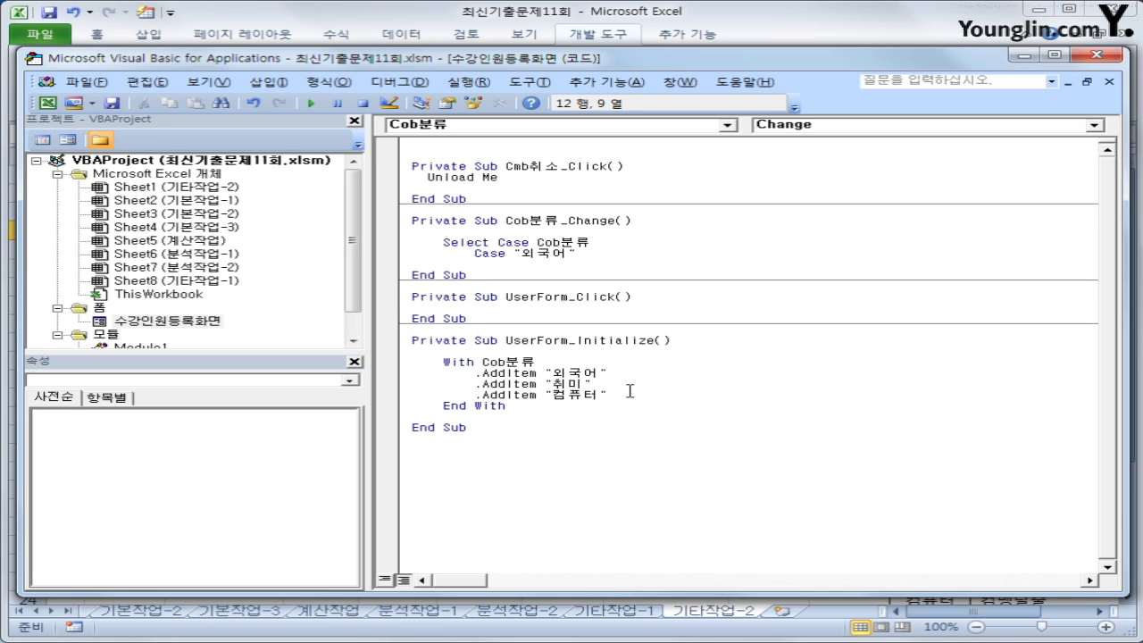
key(Tab)
text(list강좌.RowSource )
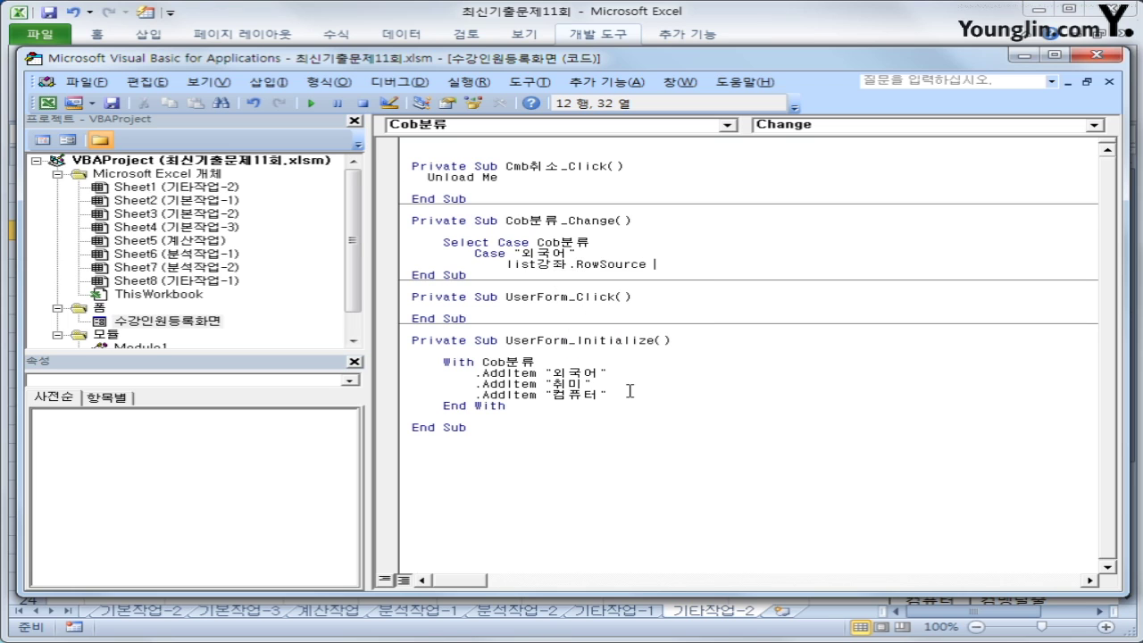
text(= "L8:O12)
key(Return)
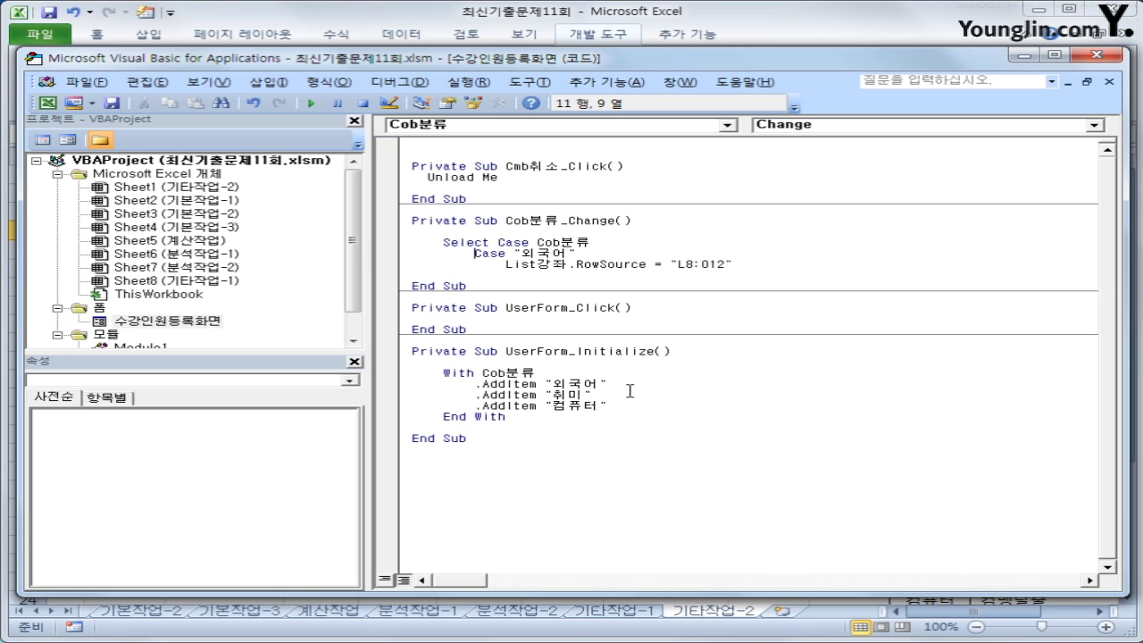
Step: Copy the two lines of the "외국어" case and paste them directly below as a second case
key(shift+Down)
key(shift+End)
key(ctrl+c)
key(Left)
key(Down)
key(Down)
key(ctrl+v)
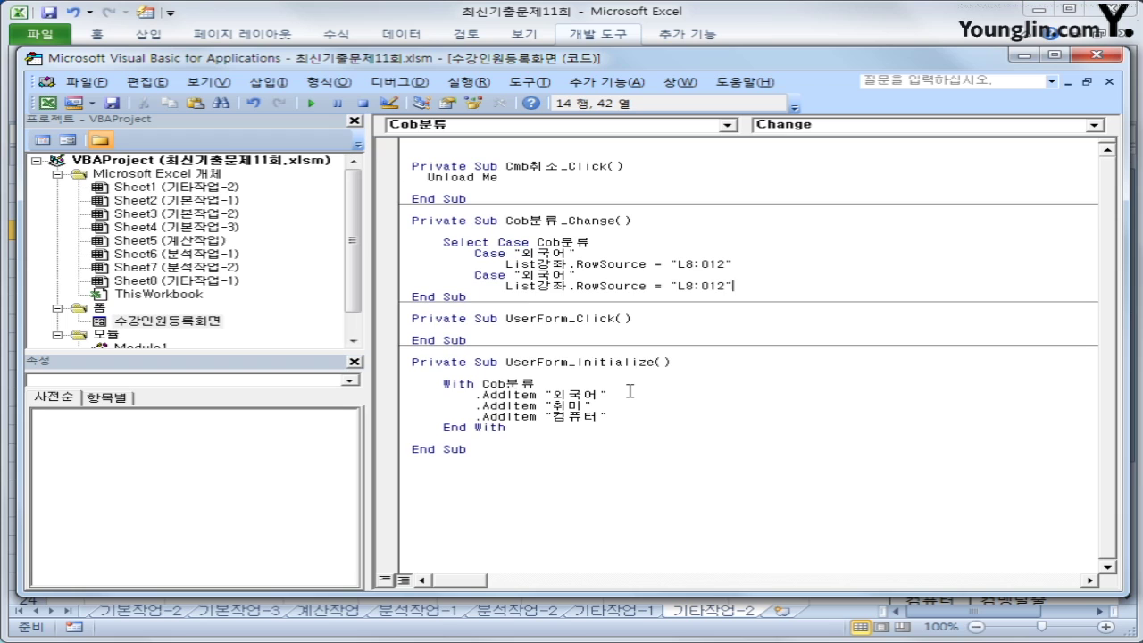
Step: Change the condition of the second case in Cob분류_Change to "취미"
key(Up)
key(shift+Right)
key(shift+Right)
key(shift+Right)
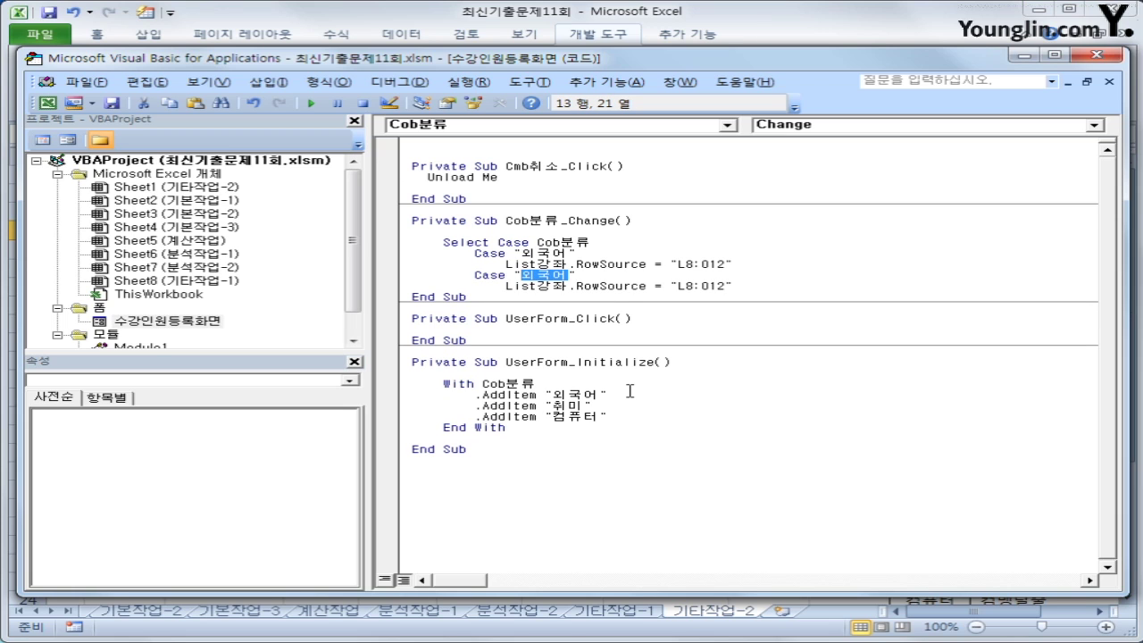
text(취미)
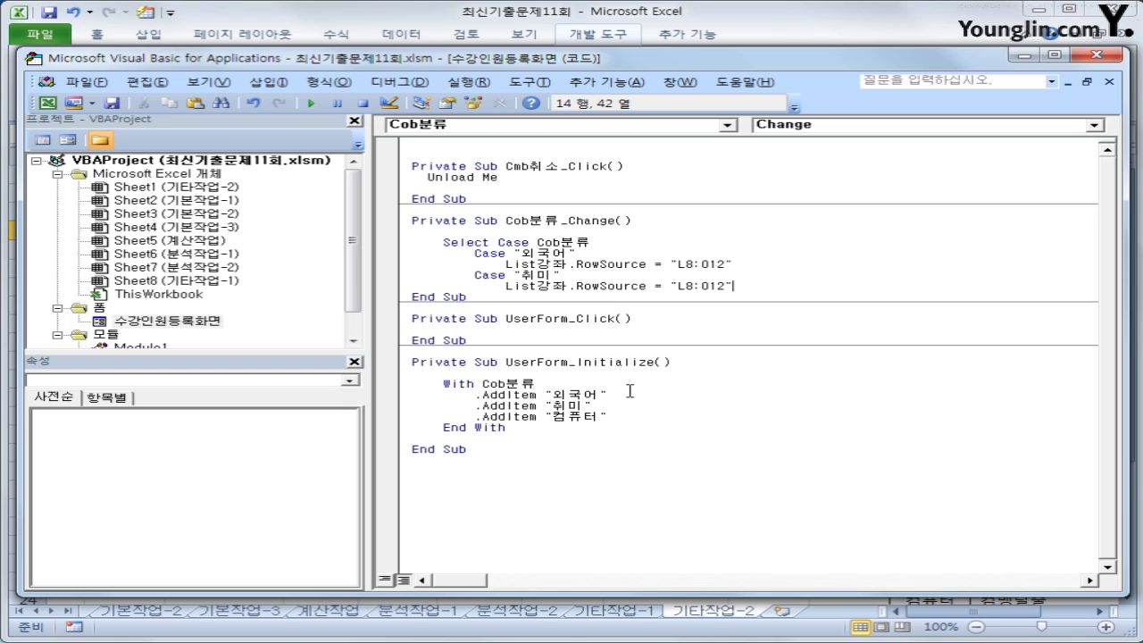
Step: Set the List강좌.RowSource range of the "취미" case to "L13:O22"
key(Left)
key(Left)
key(Left)
text(13)
key(Delete)
key(Right)
key(Right)
text(2)
key(Delete)
key(End)
Step: Paste the copied case again below the "취미" case and change its condition to "컴퓨터"
key(Return)
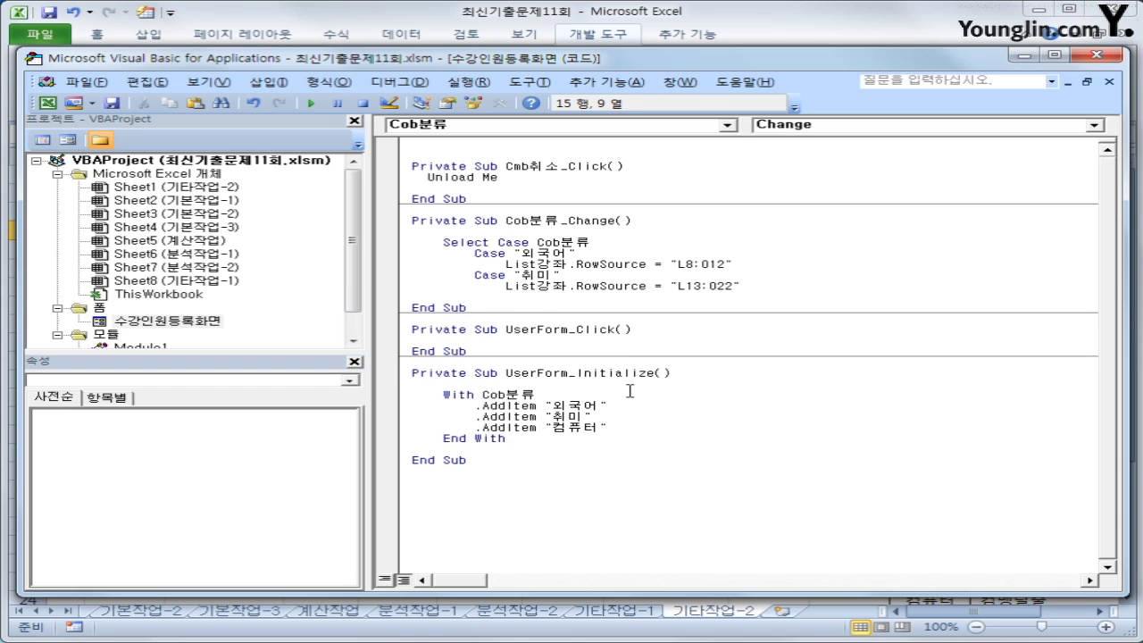
key(ctrl+v)
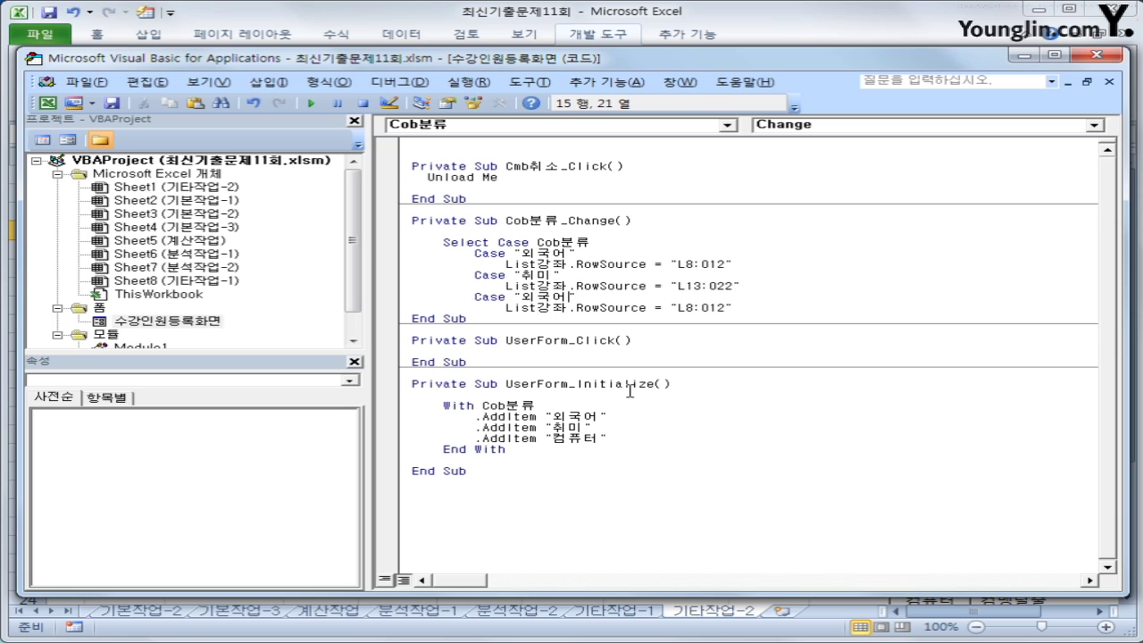
text(컴퓨터)
Step: Set the List강좌.RowSource range of the "컴퓨터" case to "L23:O24"
key(Left)
key(Left)
key(Left)
key(Left)
key(Delete)
text(23)
key(Right)
key(Right)
text(24)
Step: Close the Select Case block with End Select, aligned with the Select Case line
key(Return)
key(BackSpace)
key(BackSpace)
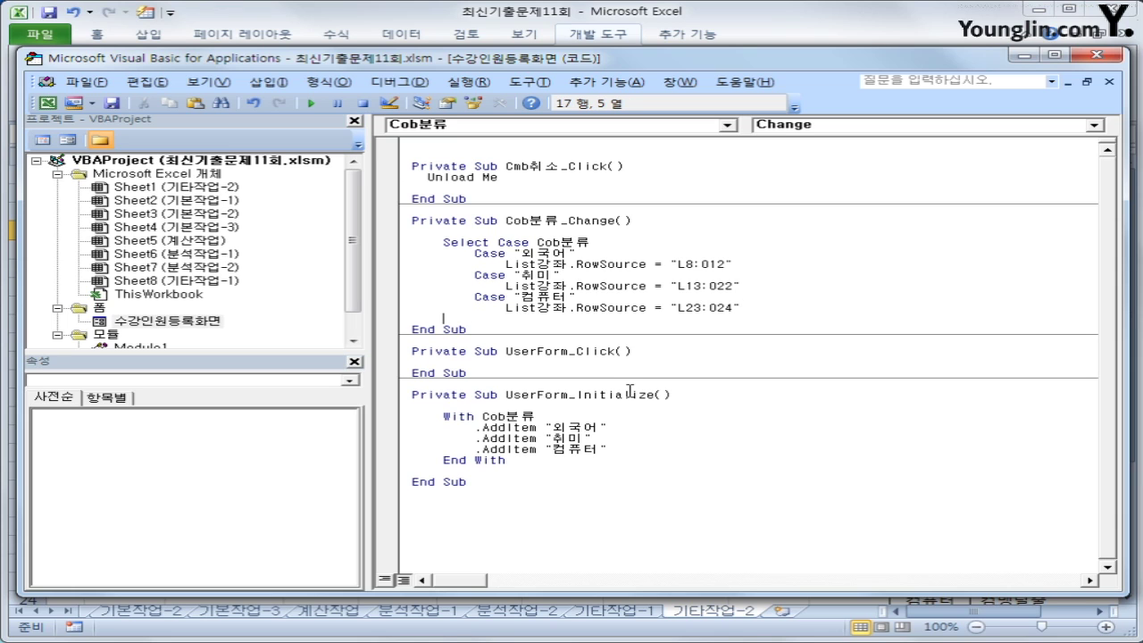
text(end select)
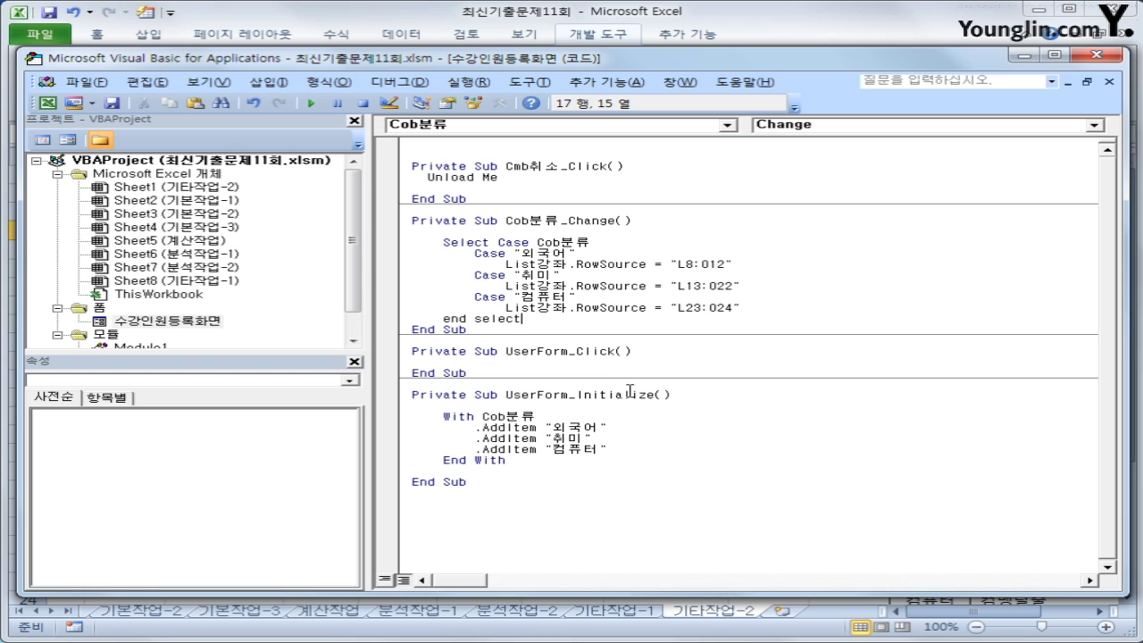
key(Return)
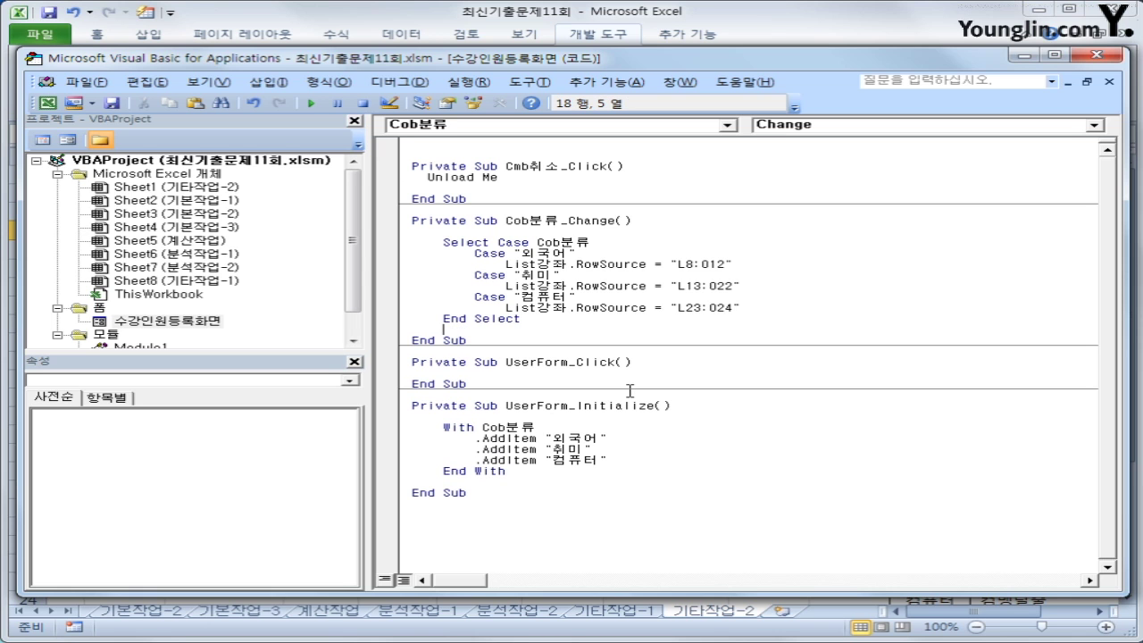
Step: Open the form from the sheet and test the course list by choosing 외국어, 취미 and 컴퓨터 as 분류
click(1104, 55)
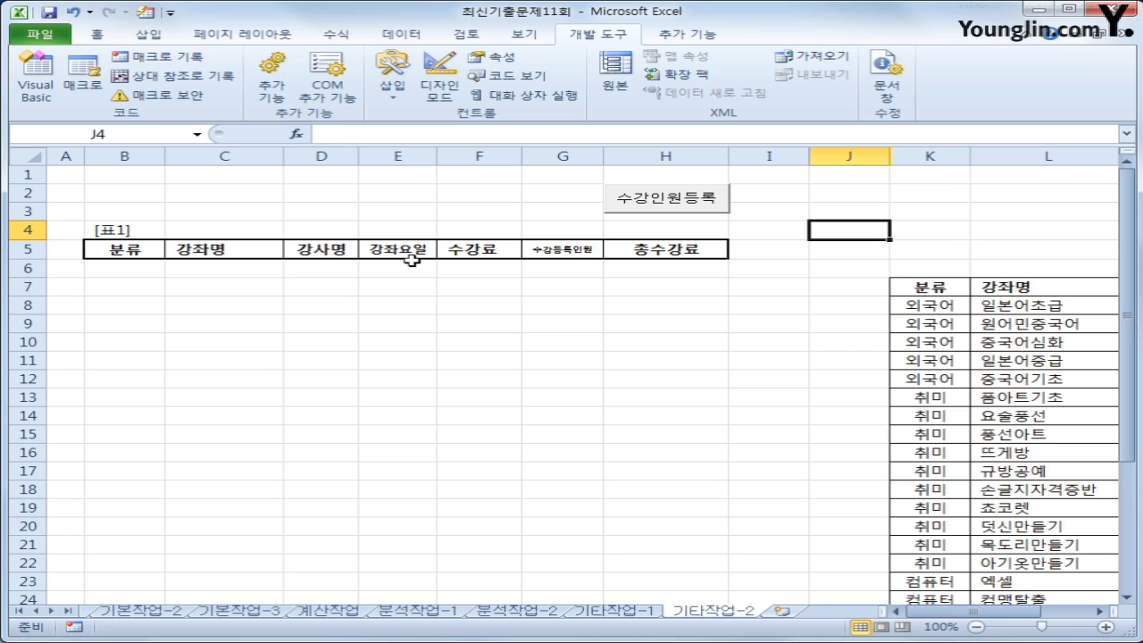
click(645, 200)
click(494, 268)
click(431, 283)
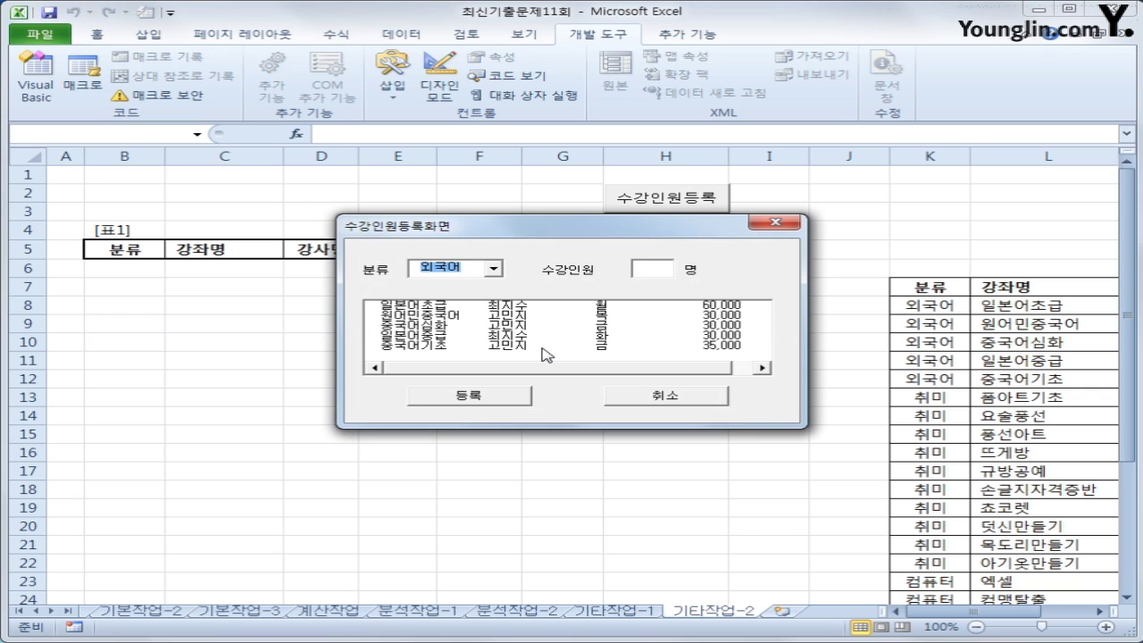
click(494, 268)
click(446, 296)
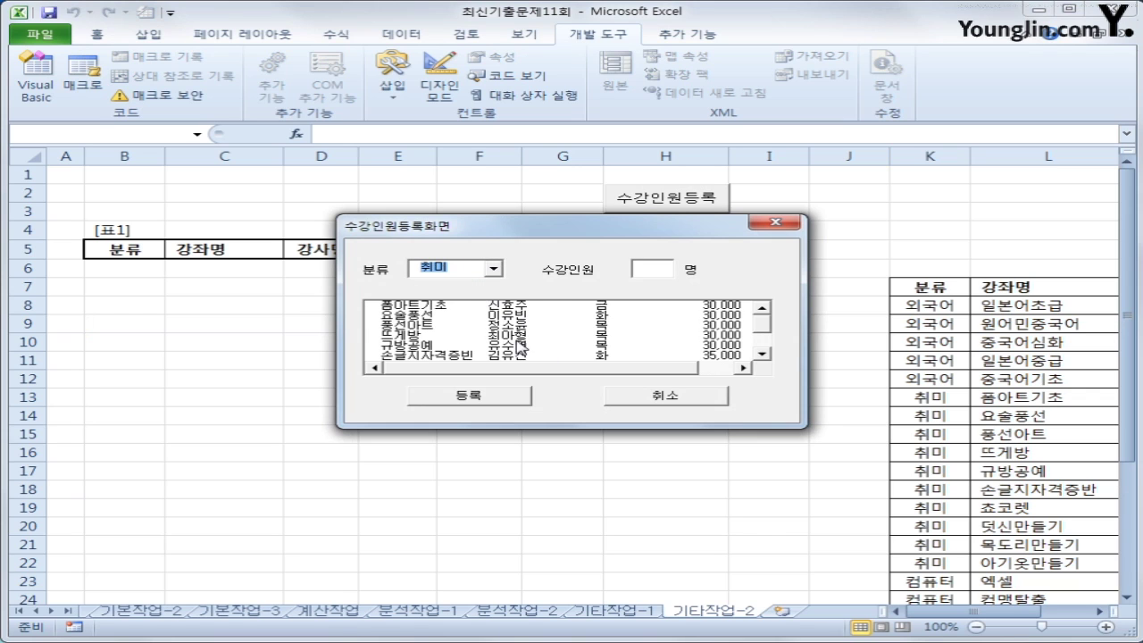
click(494, 268)
click(447, 308)
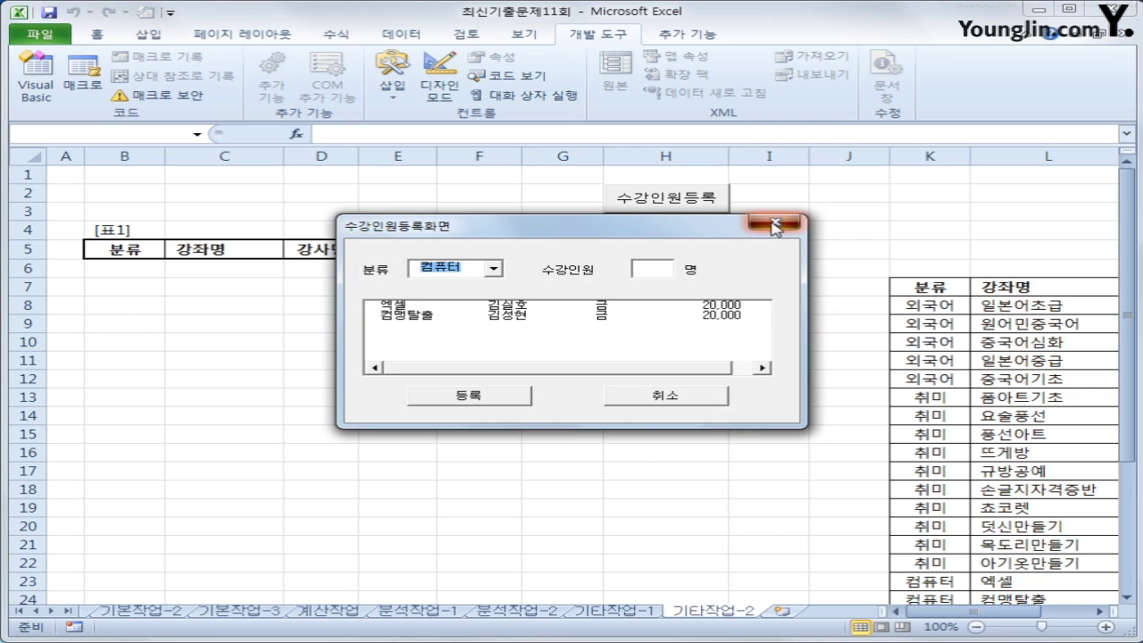
Step: Move the form clear of the [표1] headers, select the 엑셀 course in the list and activate the 수강인원 field
drag(669, 232, 906, 235)
click(730, 309)
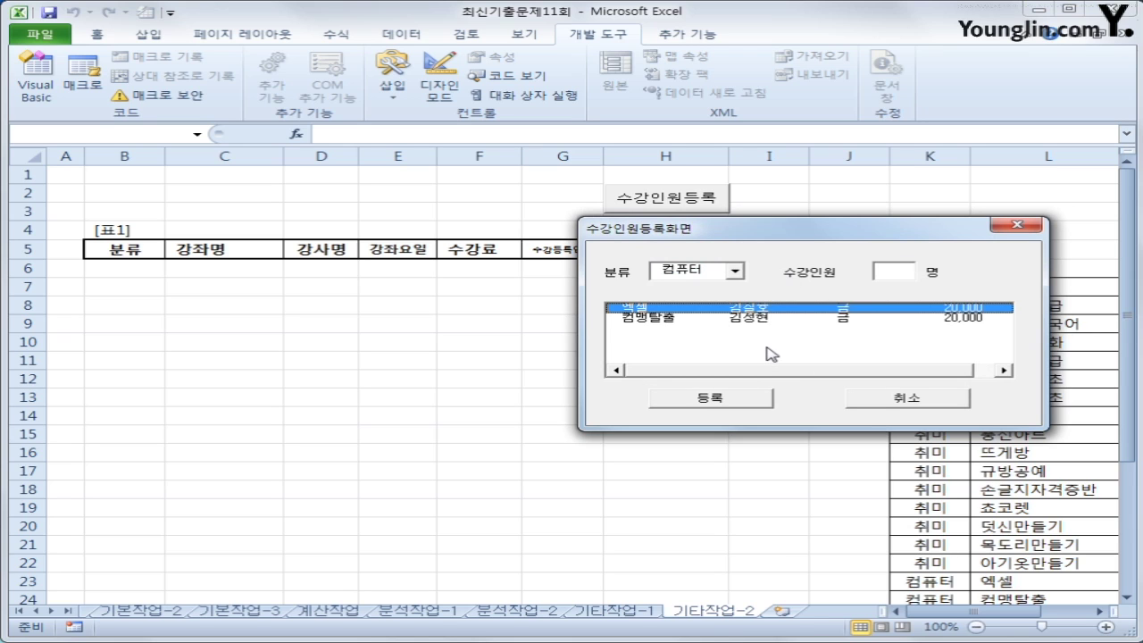
click(895, 271)
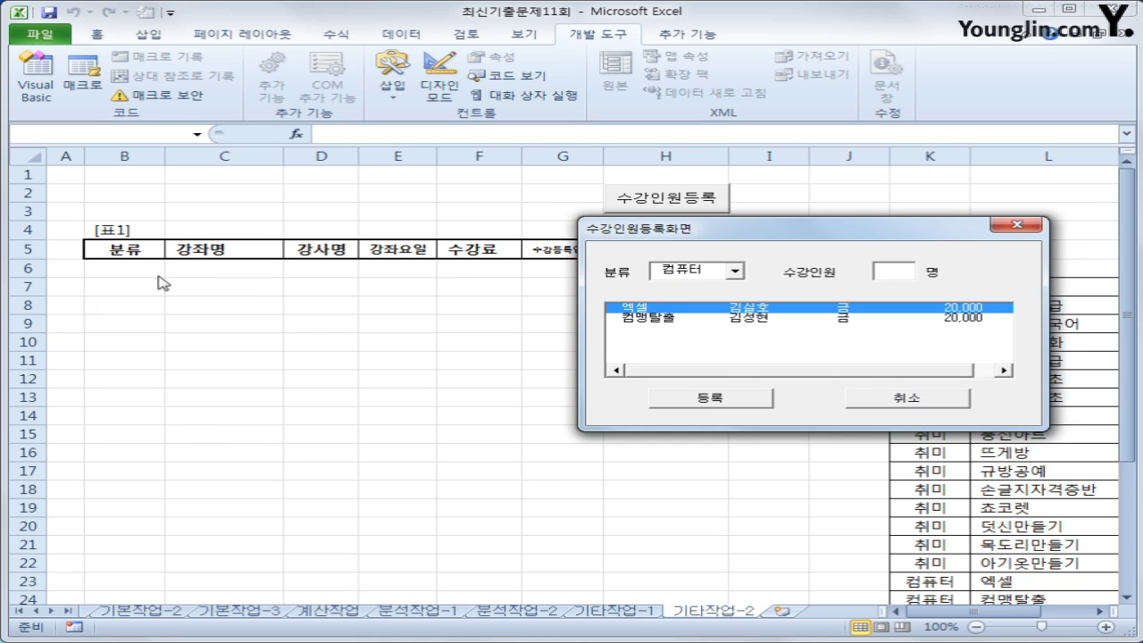
key(ctrl+2)
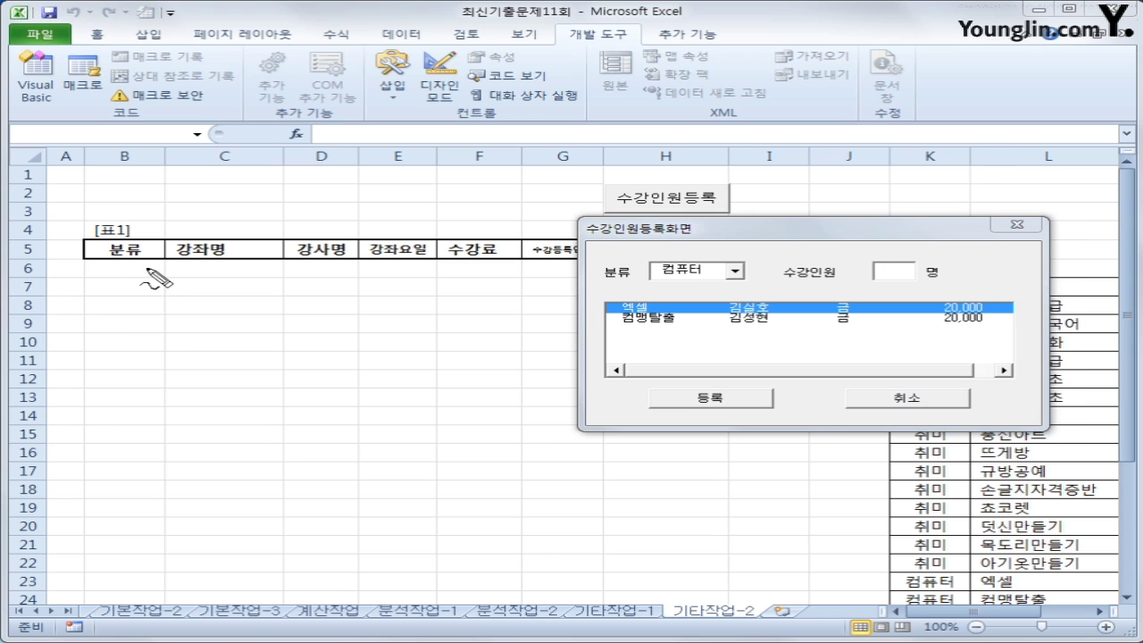
mouse_move(114, 261)
mouse_down()
mouse_move(113, 250)
mouse_move(140, 268)
mouse_up()
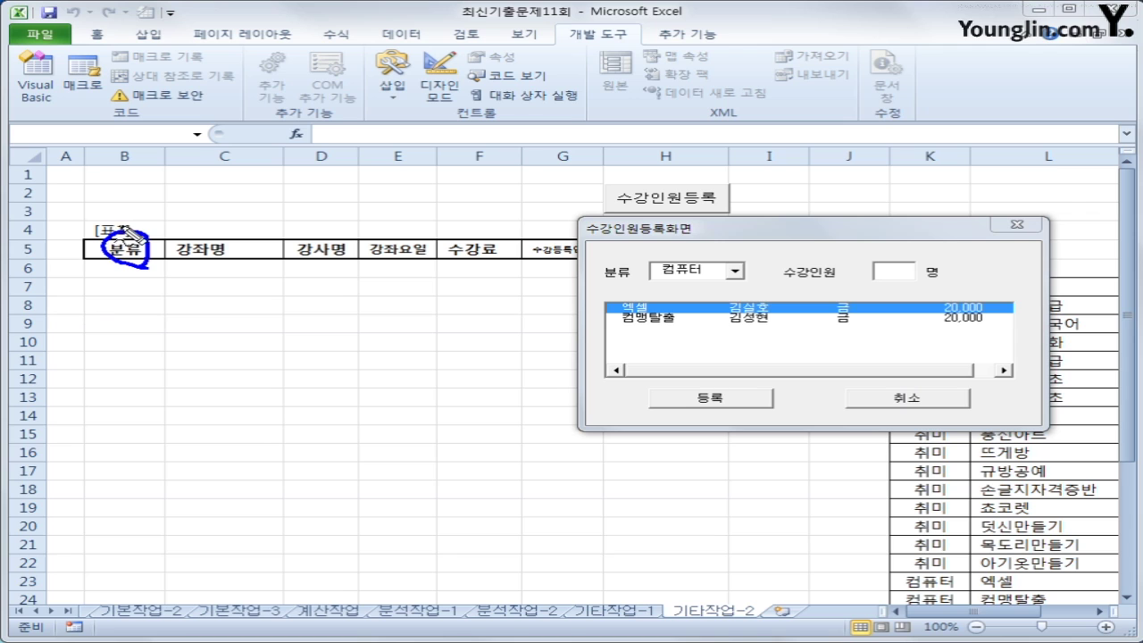
drag(86, 225, 98, 232)
mouse_move(142, 268)
mouse_down()
mouse_move(85, 241)
mouse_move(272, 268)
mouse_up()
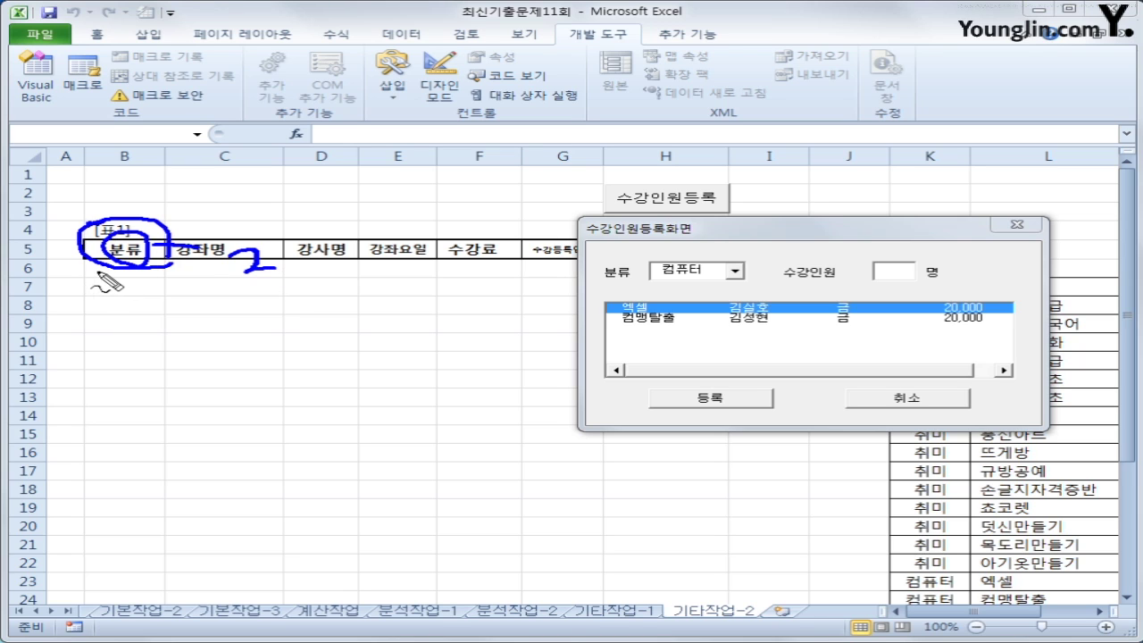
mouse_move(288, 262)
mouse_down()
mouse_move(323, 258)
mouse_move(302, 273)
mouse_up()
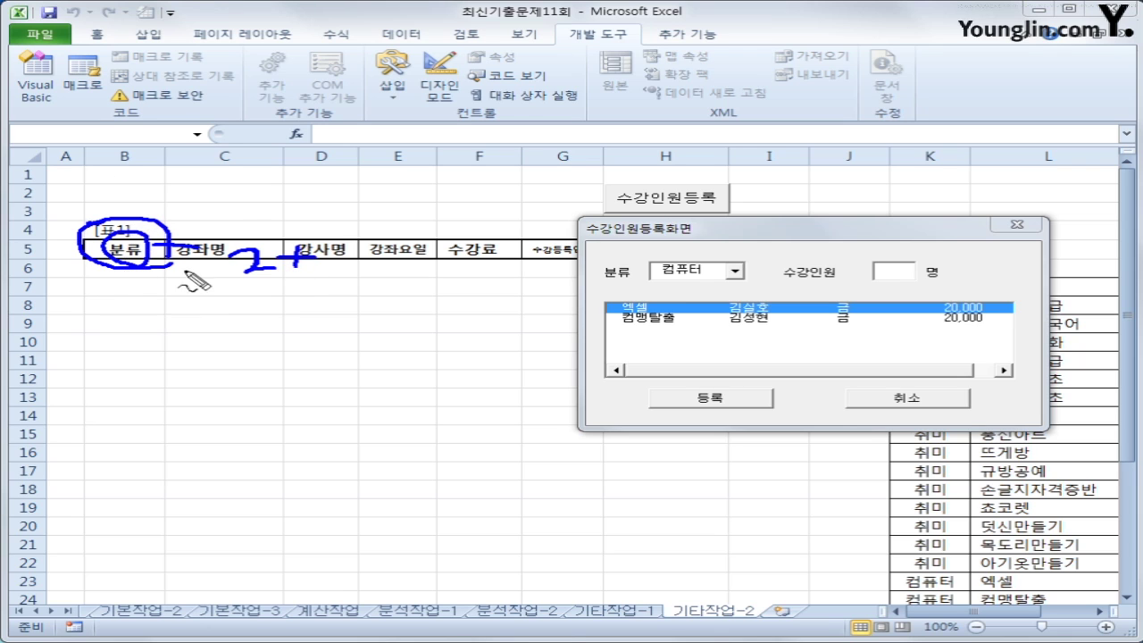
mouse_move(353, 249)
mouse_down()
mouse_move(382, 264)
mouse_move(360, 283)
mouse_up()
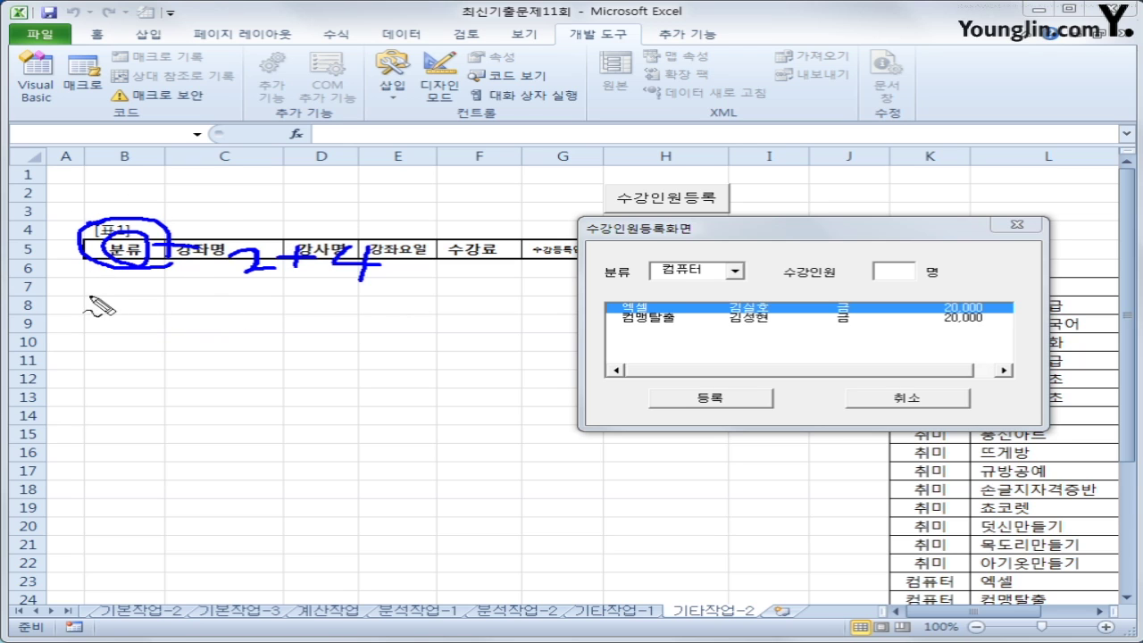
drag(212, 364, 280, 360)
drag(239, 318, 261, 324)
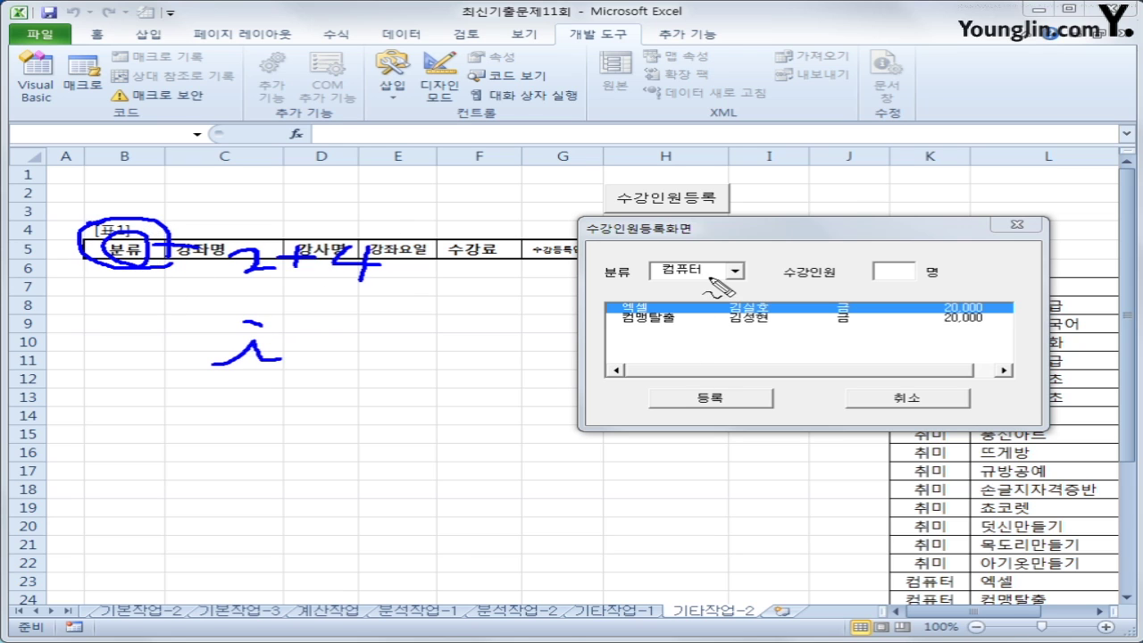
mouse_move(719, 285)
mouse_down()
mouse_move(657, 287)
mouse_move(712, 284)
mouse_up()
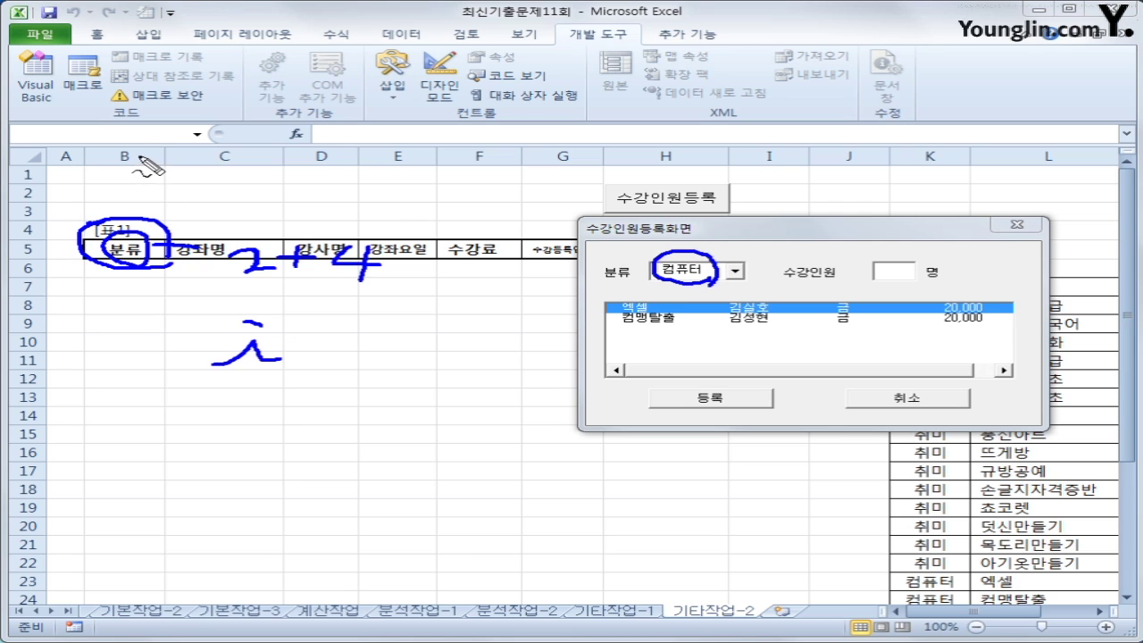
drag(138, 156, 131, 395)
drag(104, 172, 130, 187)
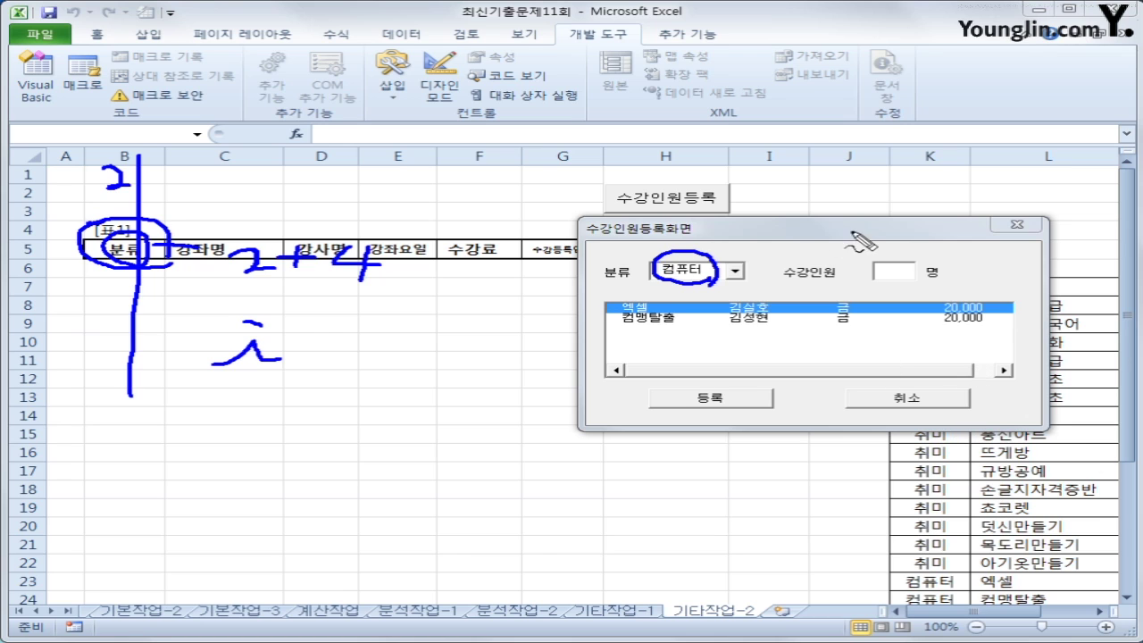
mouse_move(1088, 560)
mouse_down()
mouse_move(982, 562)
mouse_move(1122, 496)
mouse_move(1082, 561)
mouse_up()
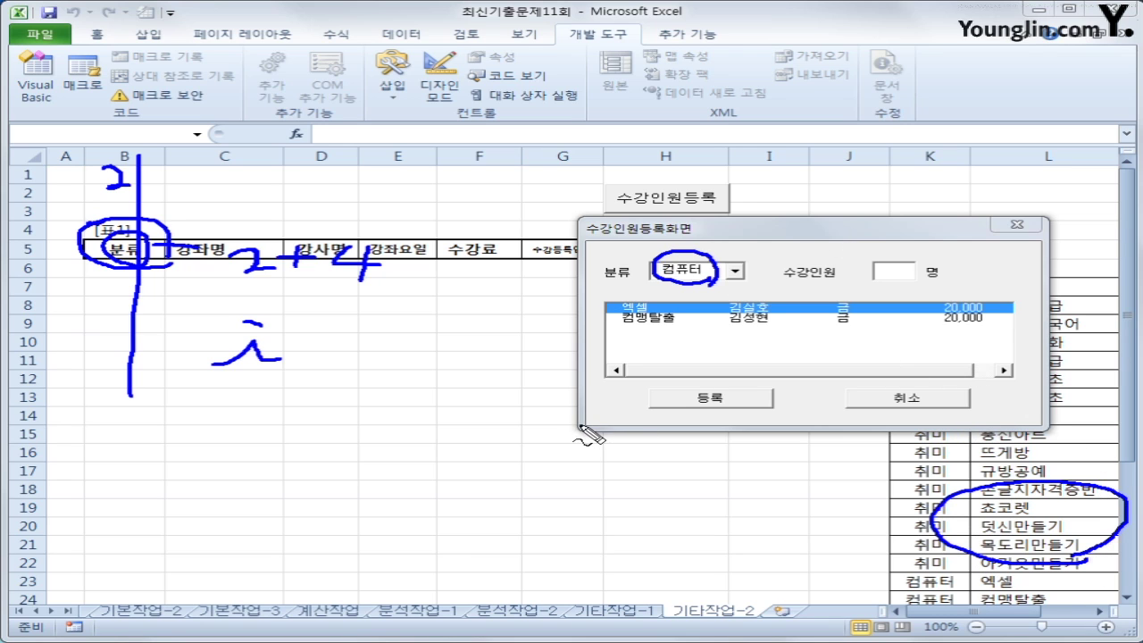
key(Escape)
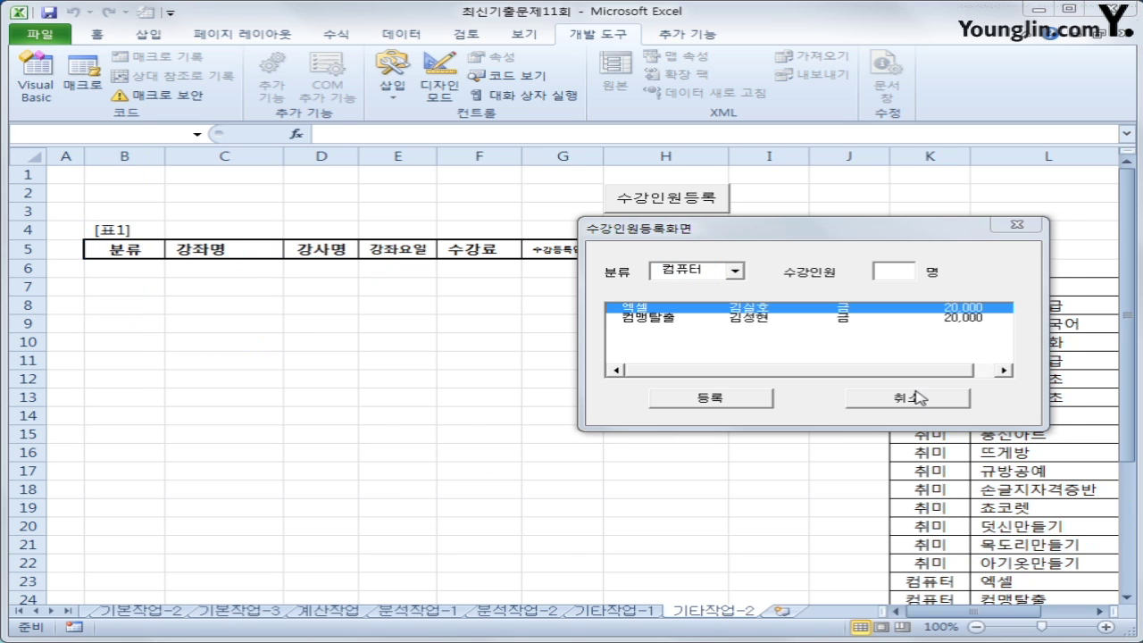
Step: Close the form and examine the 강좌명 column of the reference table, selecting L7:L18
click(906, 397)
drag(1000, 612, 1054, 611)
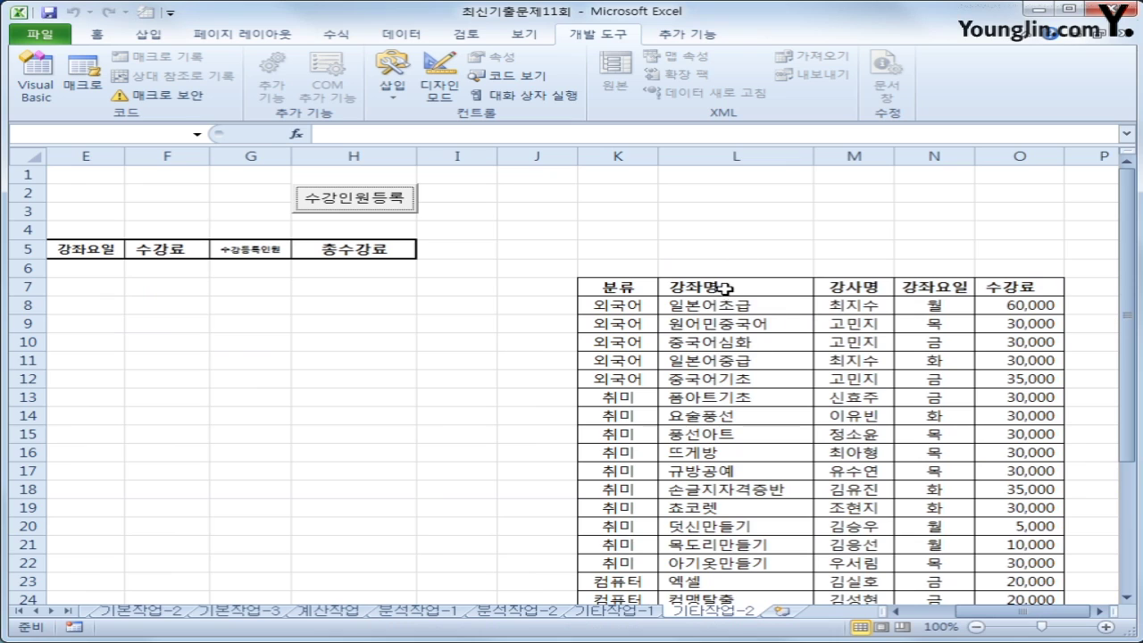
drag(714, 287, 711, 480)
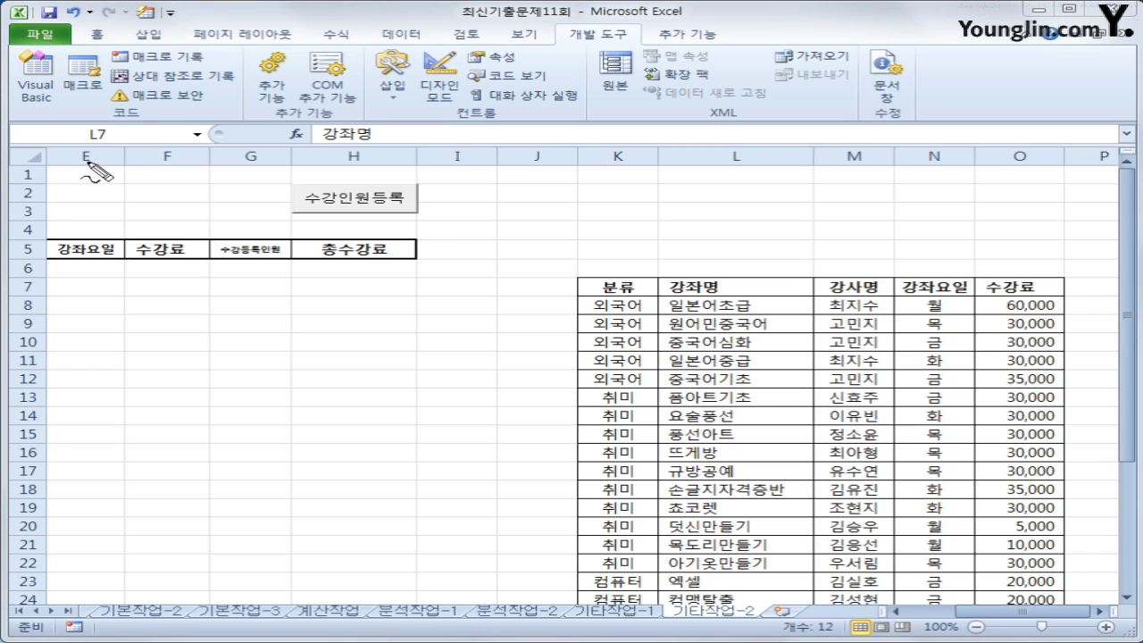
mouse_move(85, 161)
mouse_down()
mouse_move(87, 189)
mouse_move(112, 198)
mouse_up()
mouse_move(732, 181)
mouse_down()
mouse_move(705, 216)
mouse_move(769, 227)
mouse_up()
drag(845, 189, 841, 237)
mouse_move(855, 198)
mouse_down()
mouse_move(878, 219)
mouse_move(857, 235)
mouse_up()
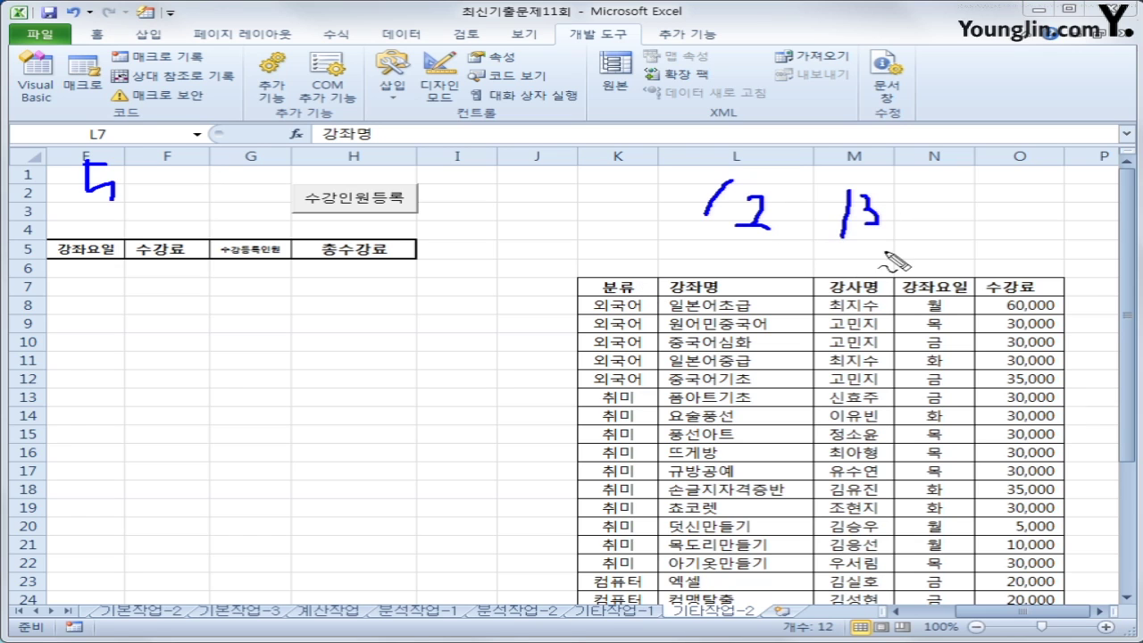
mouse_move(931, 207)
mouse_down()
mouse_move(925, 232)
mouse_move(973, 229)
mouse_move(957, 236)
mouse_up()
mouse_move(1012, 206)
mouse_down()
mouse_move(1002, 237)
mouse_move(1051, 211)
mouse_move(1057, 243)
mouse_up()
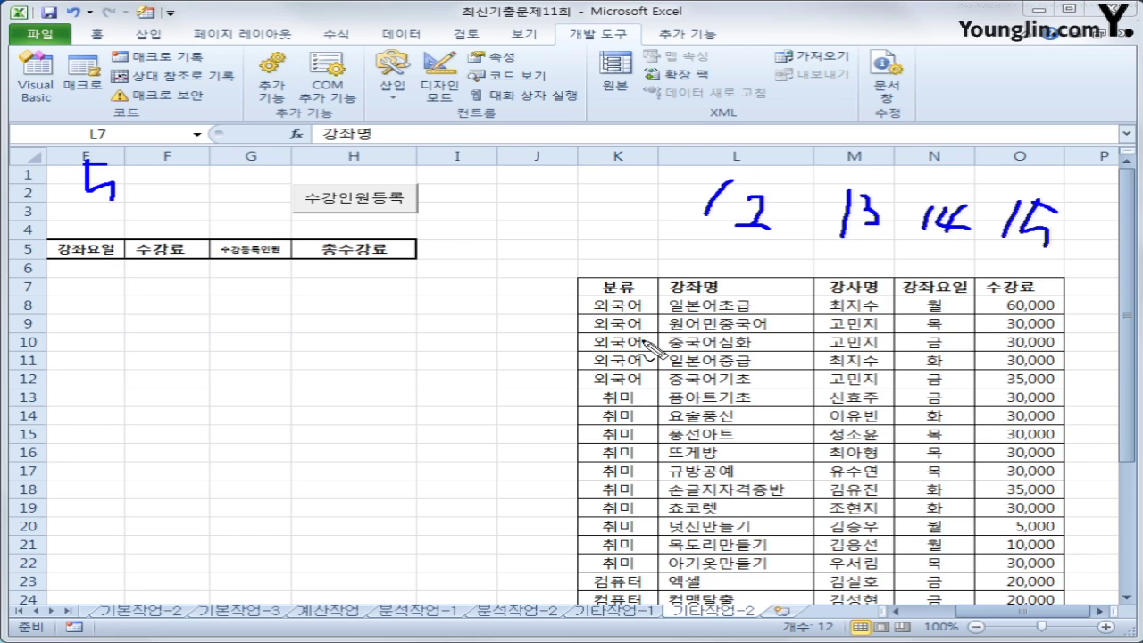
mouse_move(636, 300)
mouse_down()
mouse_move(671, 378)
mouse_move(641, 320)
mouse_up()
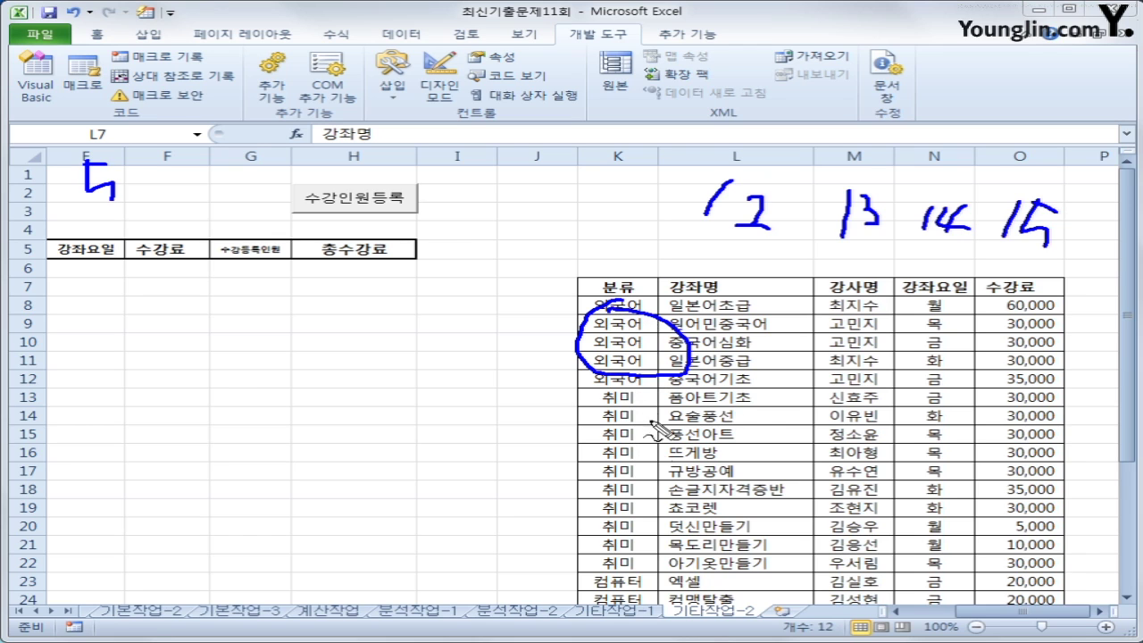
mouse_move(674, 403)
mouse_down()
mouse_move(604, 407)
mouse_move(625, 554)
mouse_move(694, 432)
mouse_move(654, 409)
mouse_up()
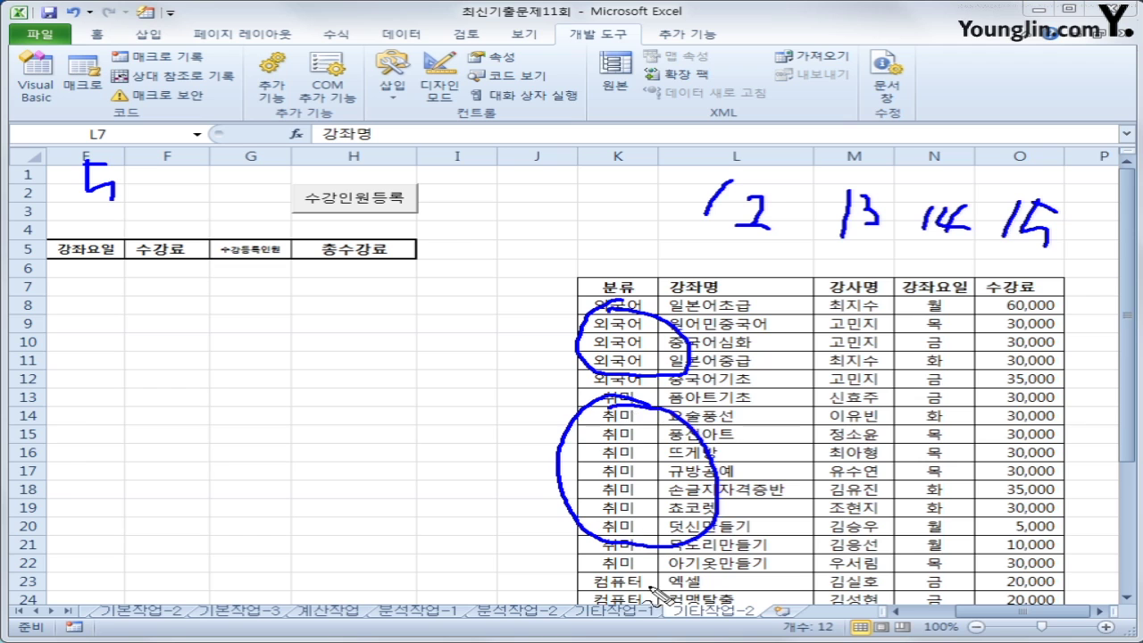
mouse_move(668, 580)
mouse_down()
mouse_move(625, 611)
mouse_move(645, 591)
mouse_move(659, 621)
mouse_up()
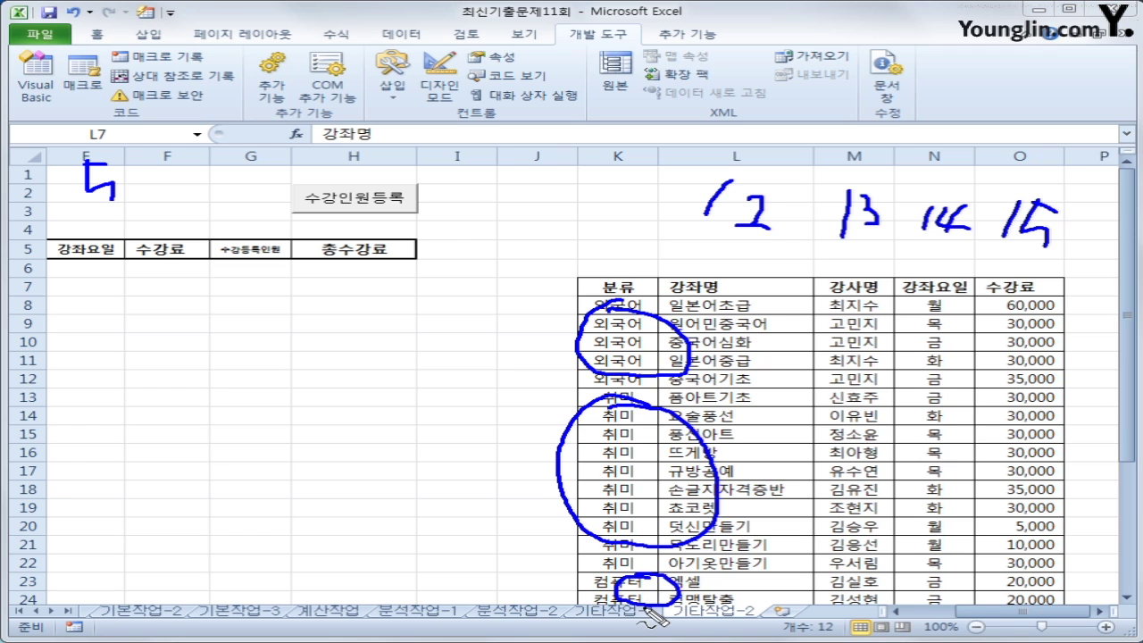
key(Escape)
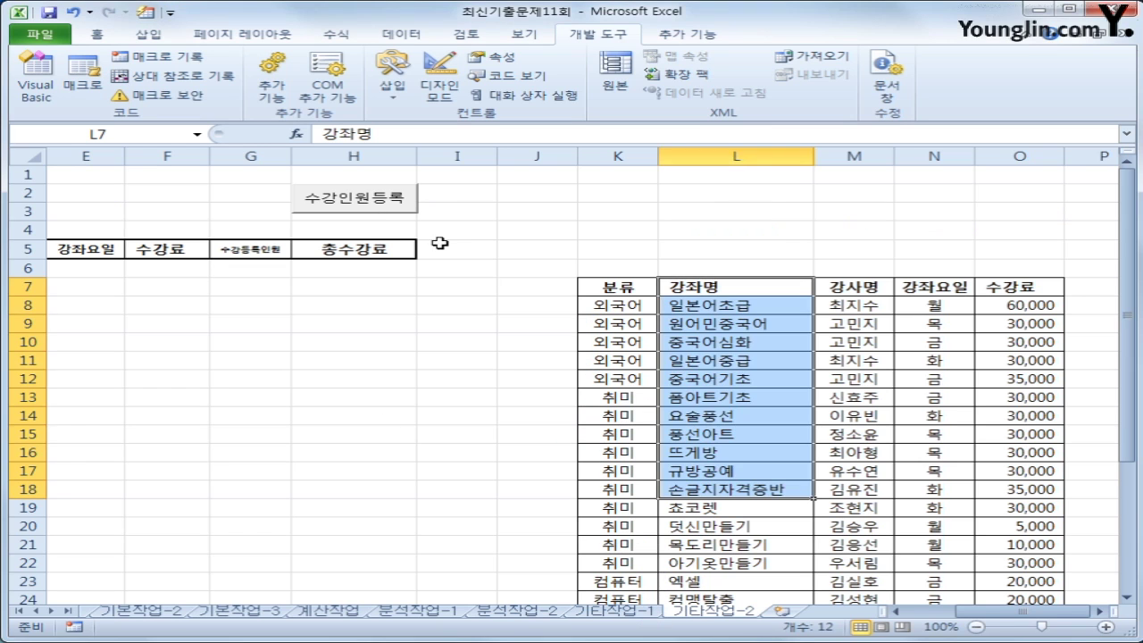
Step: Reopen the 수강인원등록 form beside the reference table, choose 외국어 as 분류 and select the first course in the list
click(380, 212)
drag(482, 219, 249, 271)
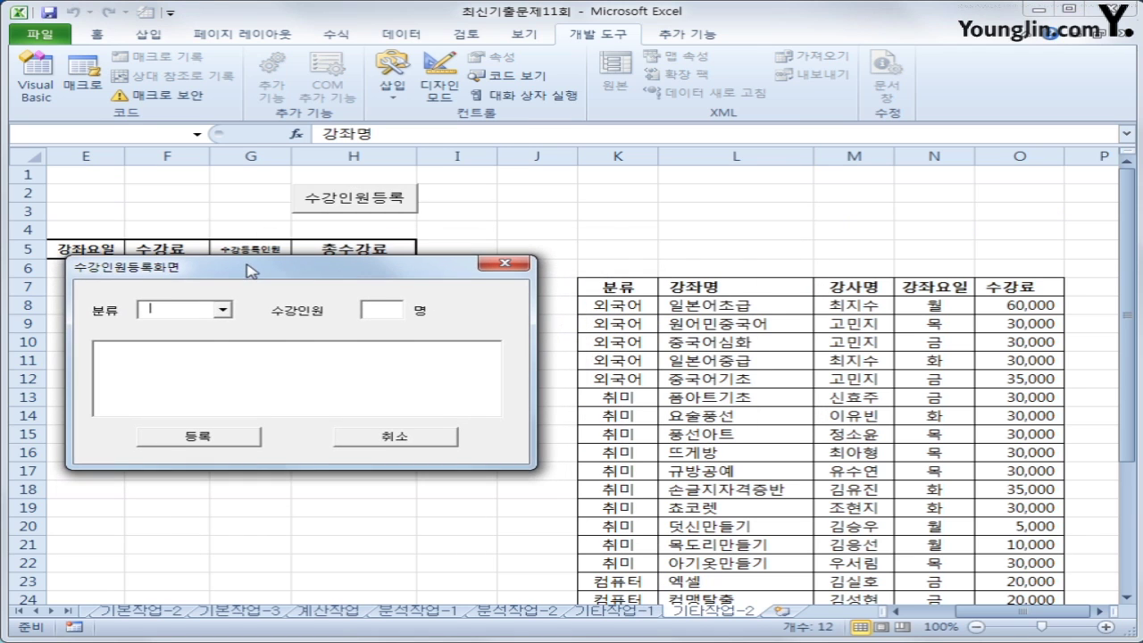
click(221, 308)
click(212, 325)
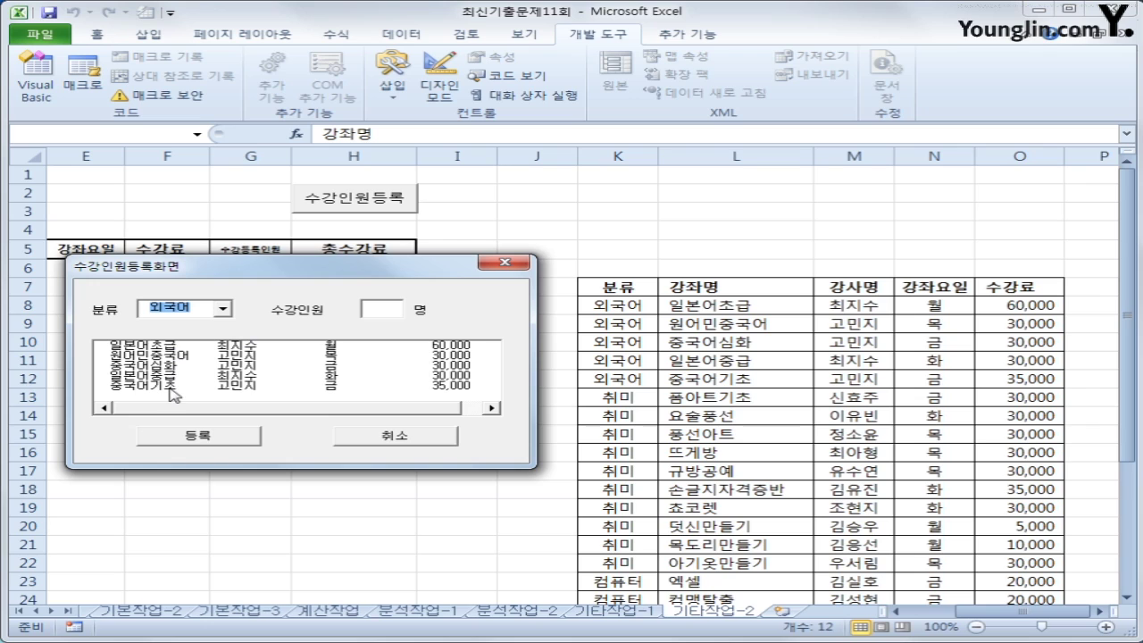
click(166, 346)
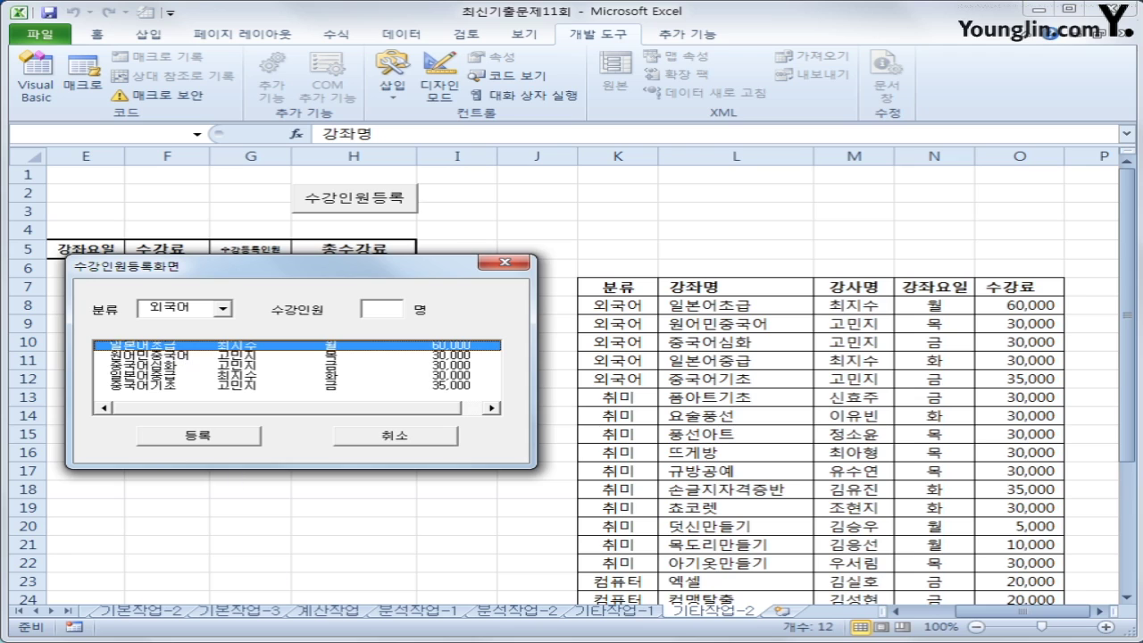
mouse_move(201, 379)
mouse_down()
mouse_move(215, 352)
mouse_move(185, 372)
mouse_up()
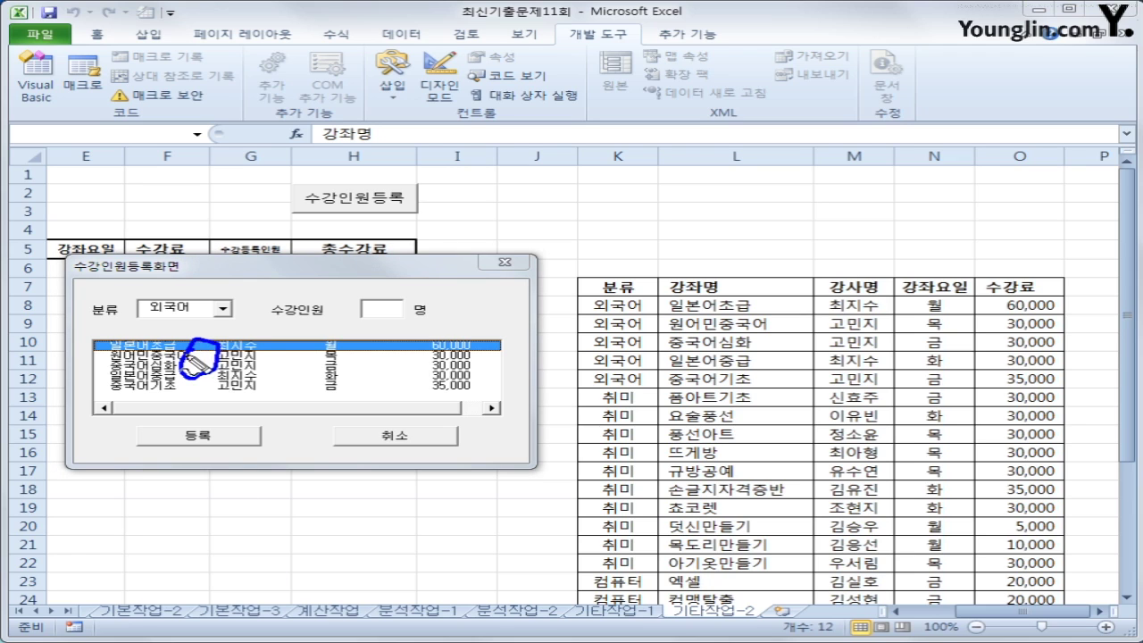
drag(241, 339, 281, 328)
click(259, 357)
drag(207, 339, 191, 392)
mouse_move(572, 300)
mouse_down()
mouse_move(591, 316)
mouse_move(1057, 314)
mouse_move(782, 295)
mouse_move(573, 303)
mouse_move(580, 318)
mouse_move(37, 308)
mouse_up()
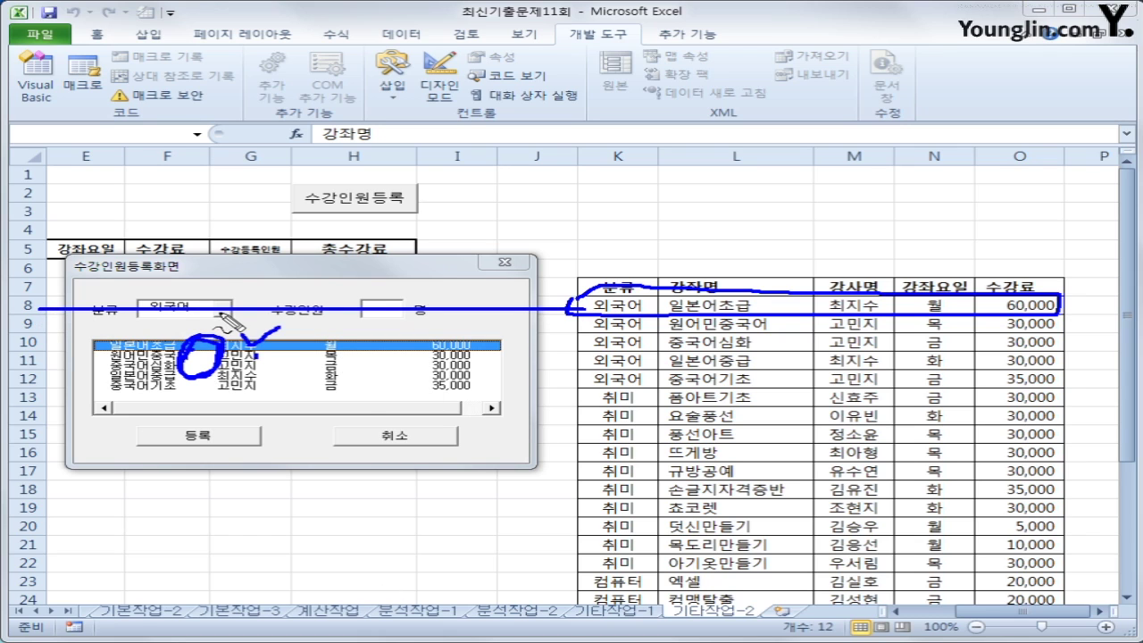
mouse_move(216, 314)
mouse_down()
mouse_move(143, 291)
mouse_move(227, 308)
mouse_up()
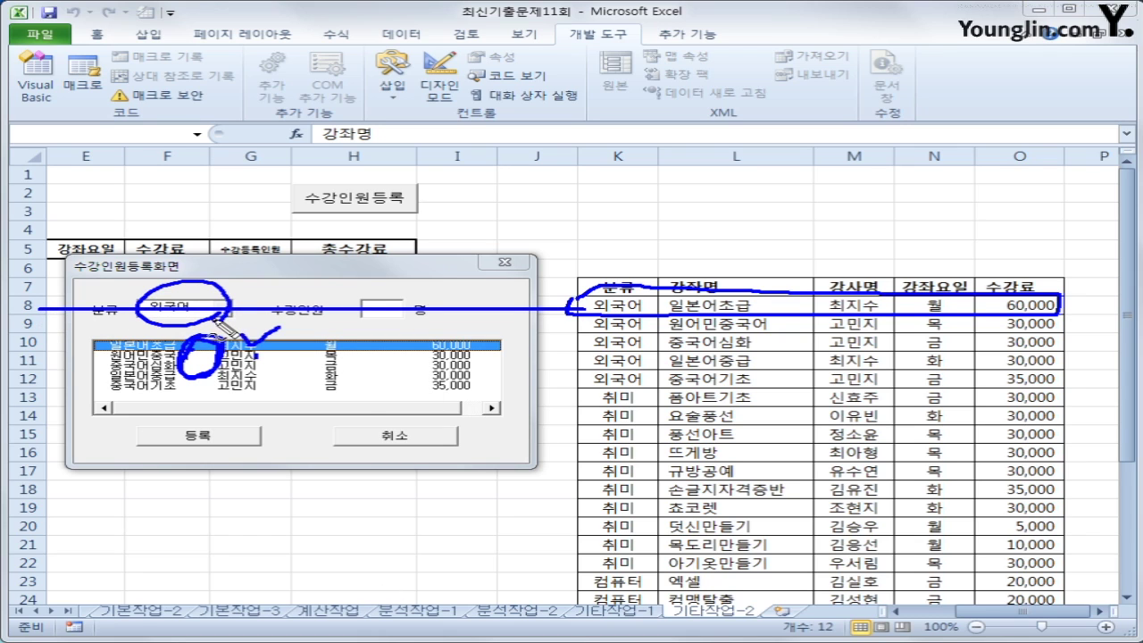
mouse_move(177, 357)
mouse_down()
mouse_move(160, 347)
mouse_move(183, 344)
mouse_up()
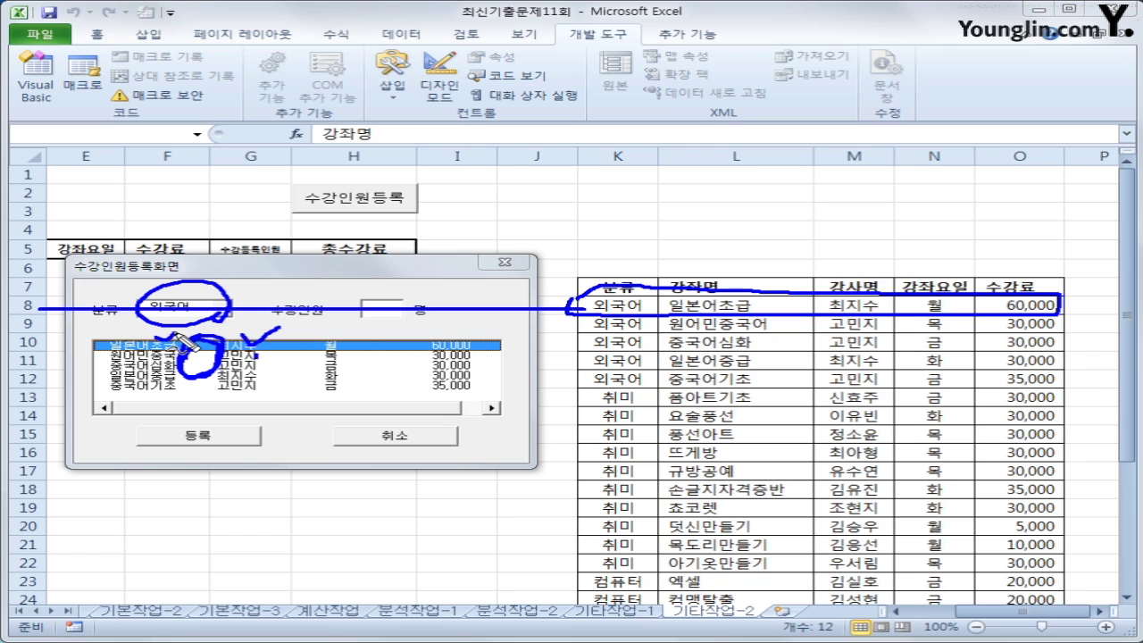
mouse_move(253, 372)
mouse_down()
mouse_move(294, 362)
mouse_move(353, 375)
mouse_move(320, 357)
mouse_up()
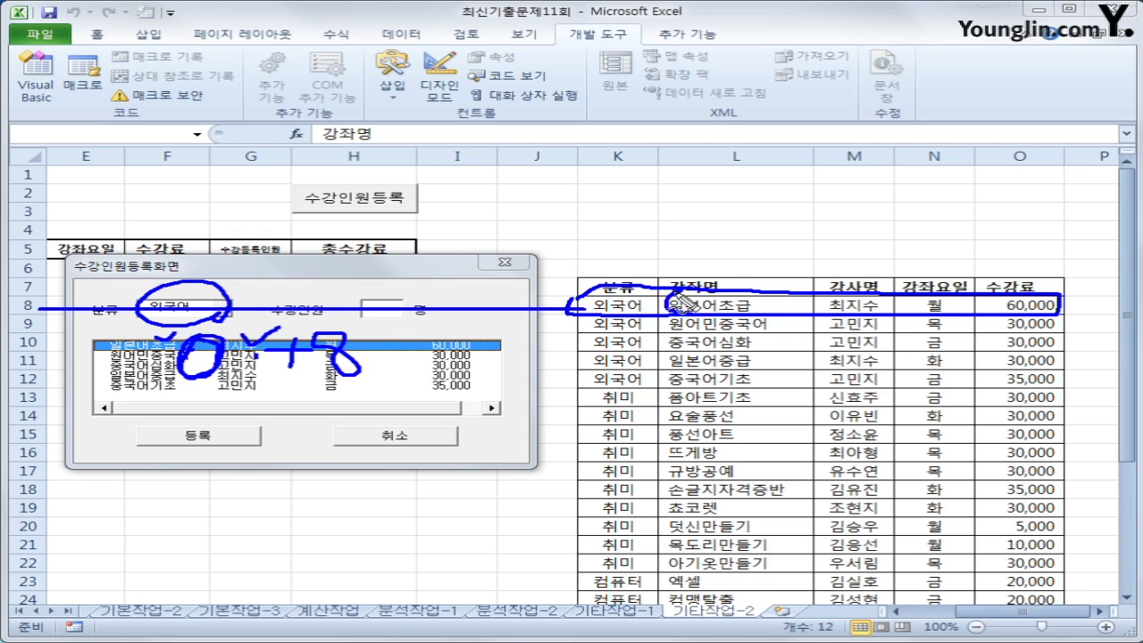
drag(671, 301, 755, 319)
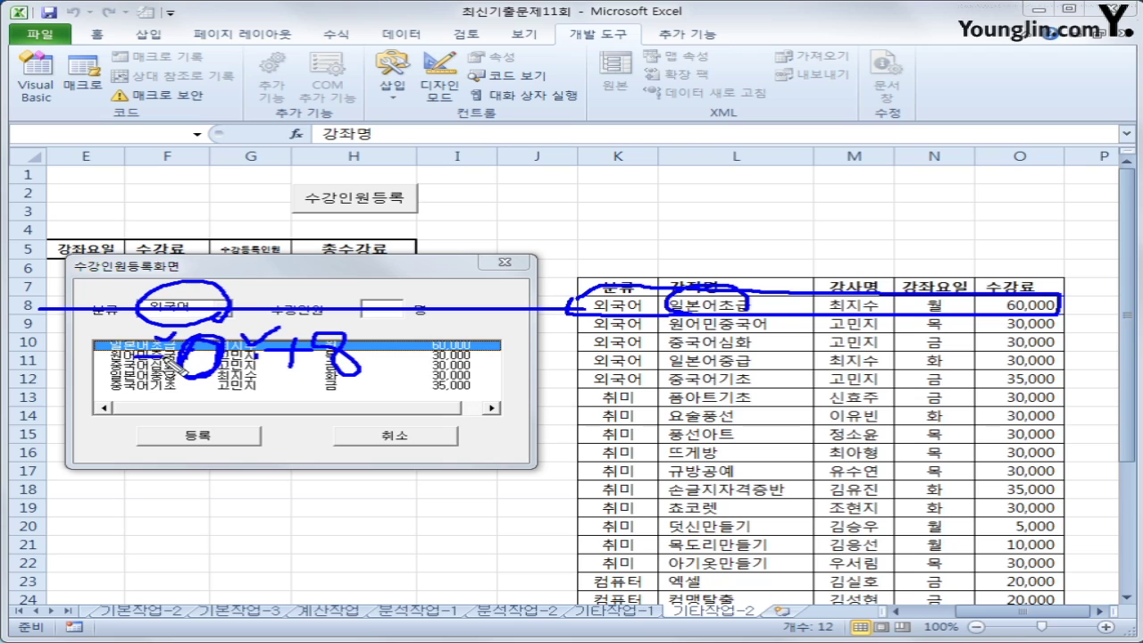
mouse_move(252, 382)
mouse_down()
mouse_move(268, 406)
mouse_move(344, 388)
mouse_up()
mouse_move(625, 348)
mouse_down()
mouse_move(576, 323)
mouse_move(674, 332)
mouse_move(593, 332)
mouse_up()
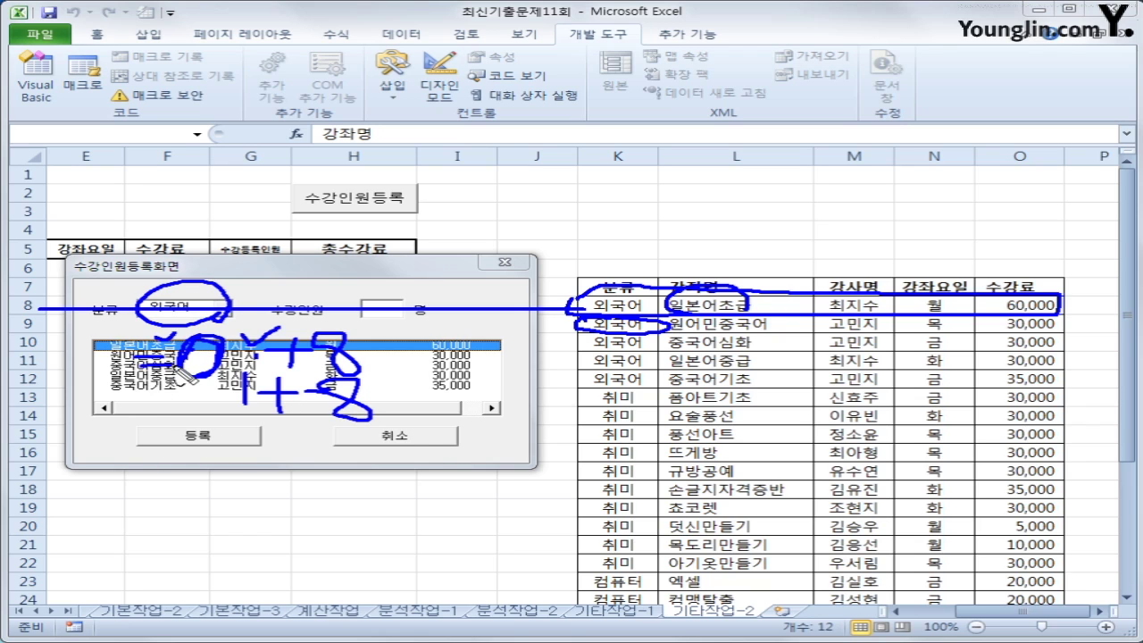
drag(616, 341, 781, 341)
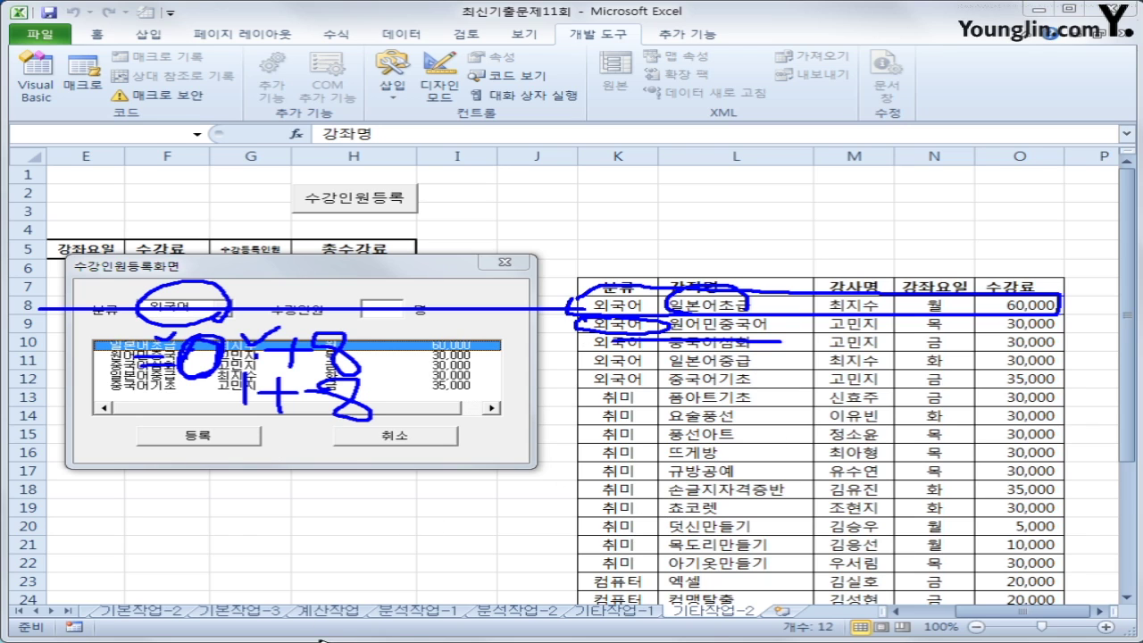
Step: Switch the form's 분류 to 취미 to compare its course list with the reference table rows
click(224, 309)
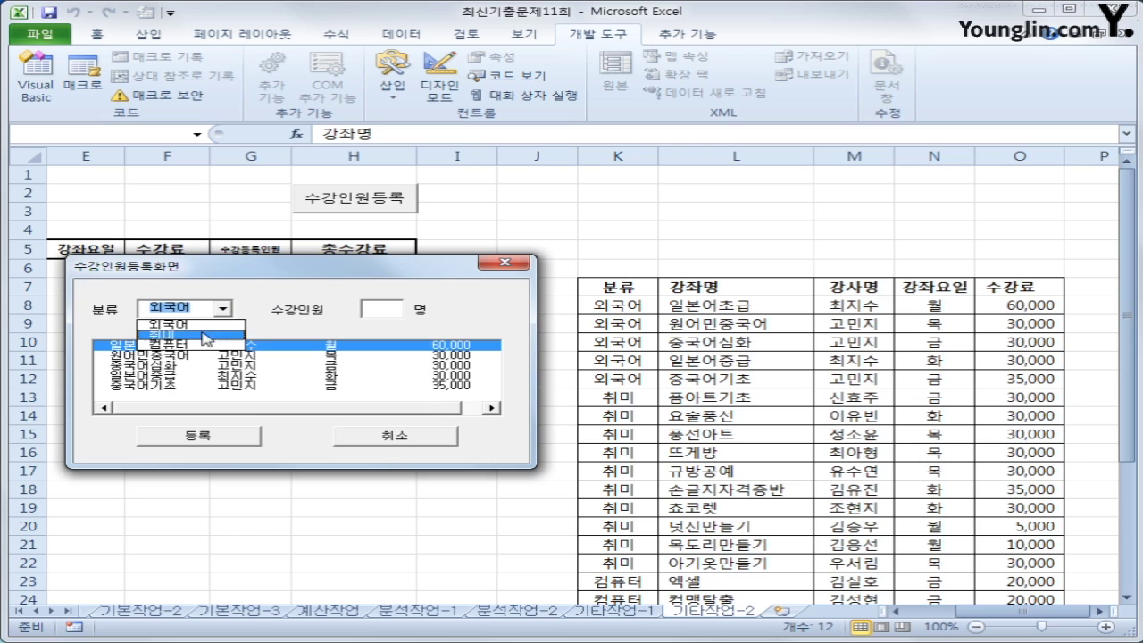
click(204, 338)
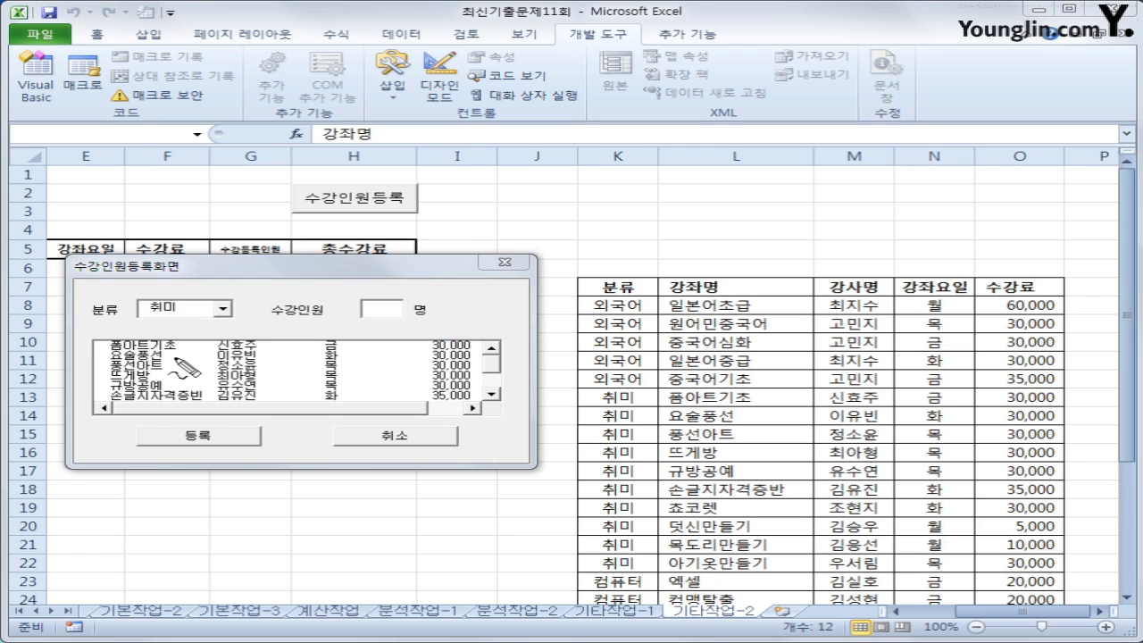
mouse_move(177, 332)
mouse_down()
mouse_move(225, 333)
mouse_move(213, 350)
mouse_move(231, 336)
mouse_up()
drag(643, 395, 0, 404)
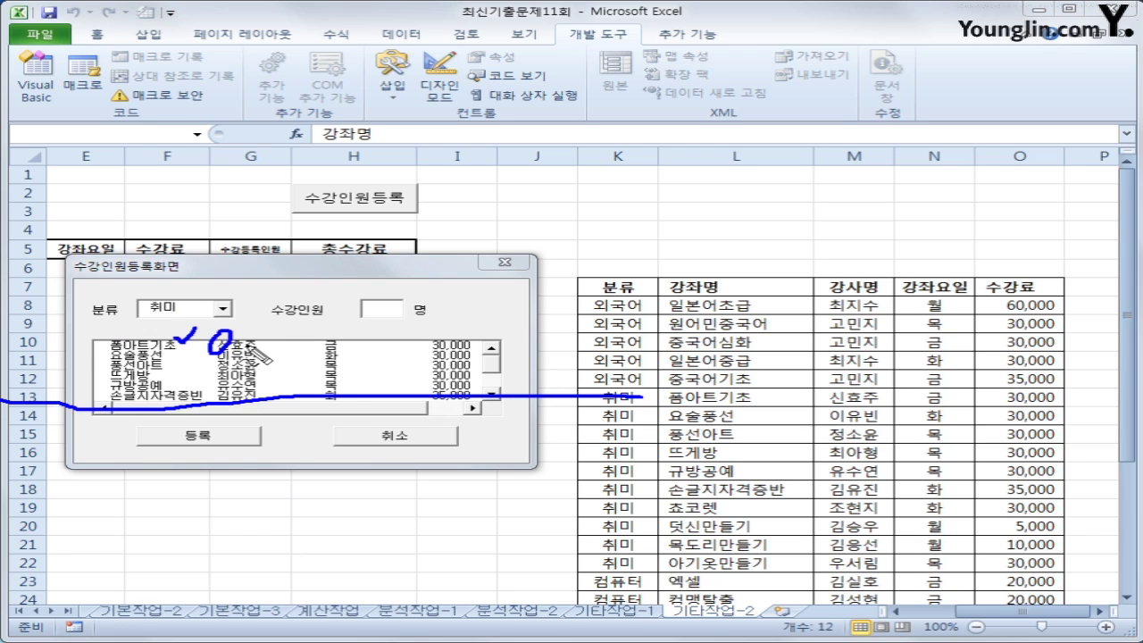
mouse_move(248, 343)
mouse_down()
mouse_move(346, 357)
mouse_move(348, 373)
mouse_move(314, 384)
mouse_up()
mouse_move(187, 318)
mouse_down()
mouse_move(125, 315)
mouse_move(201, 287)
mouse_move(199, 319)
mouse_up()
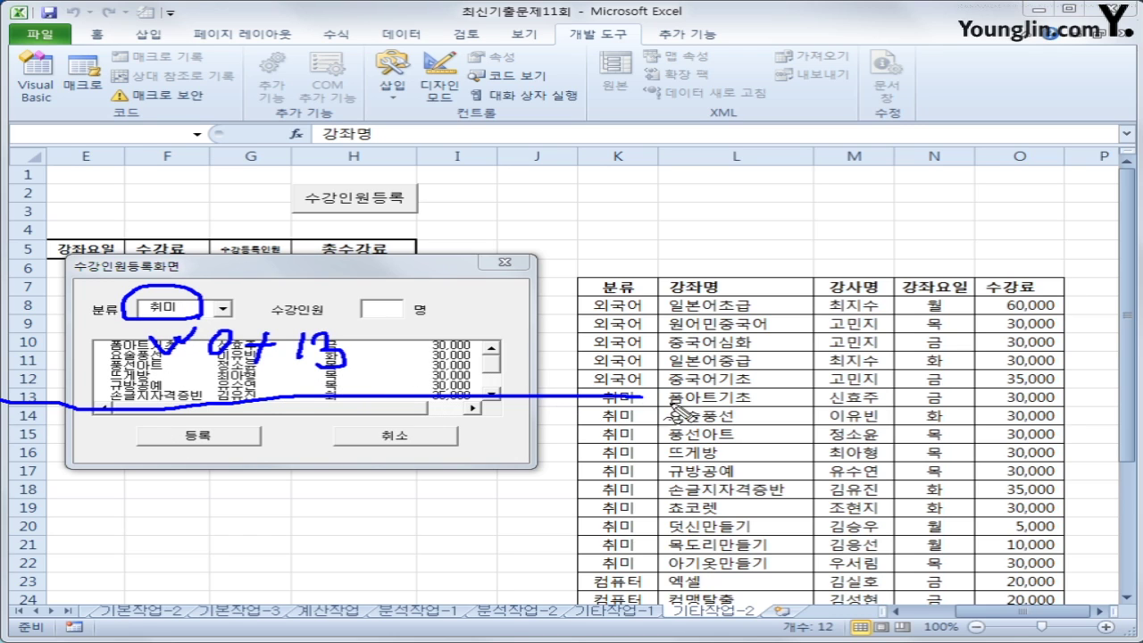
drag(643, 398, 892, 393)
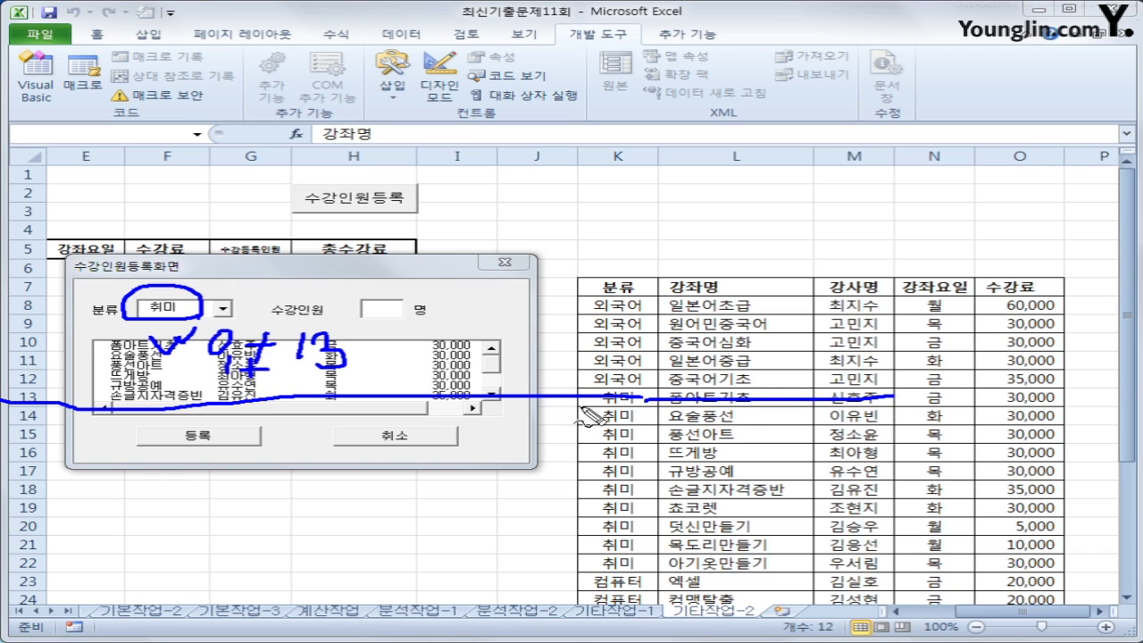
mouse_move(603, 414)
mouse_down()
mouse_move(705, 414)
mouse_move(665, 433)
mouse_up()
drag(604, 452, 685, 453)
drag(616, 470, 728, 470)
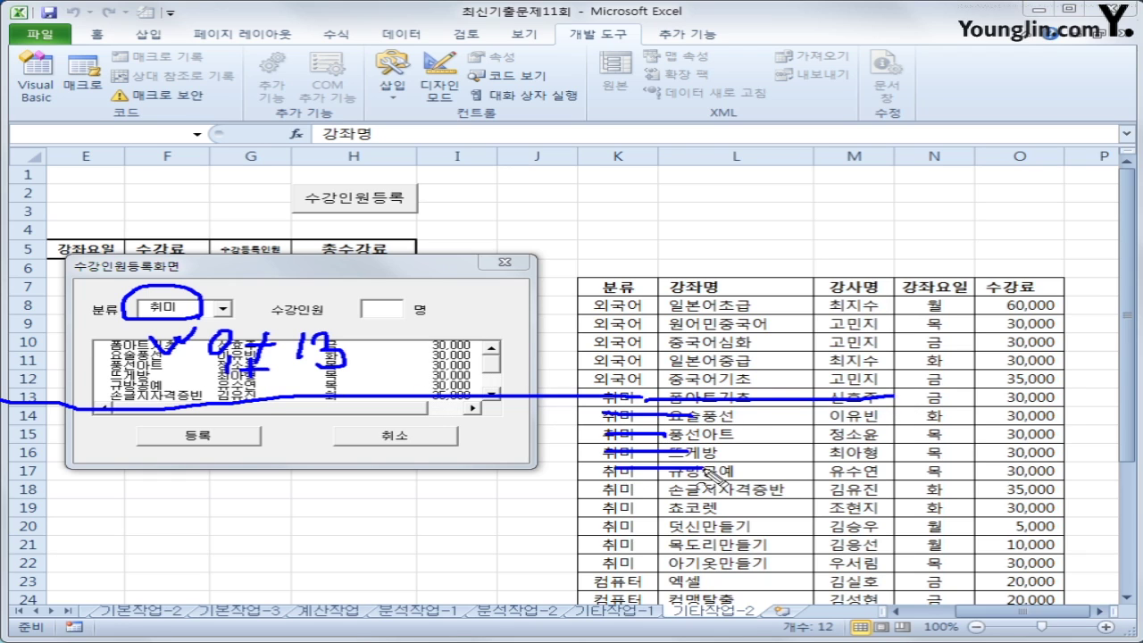
key(Escape)
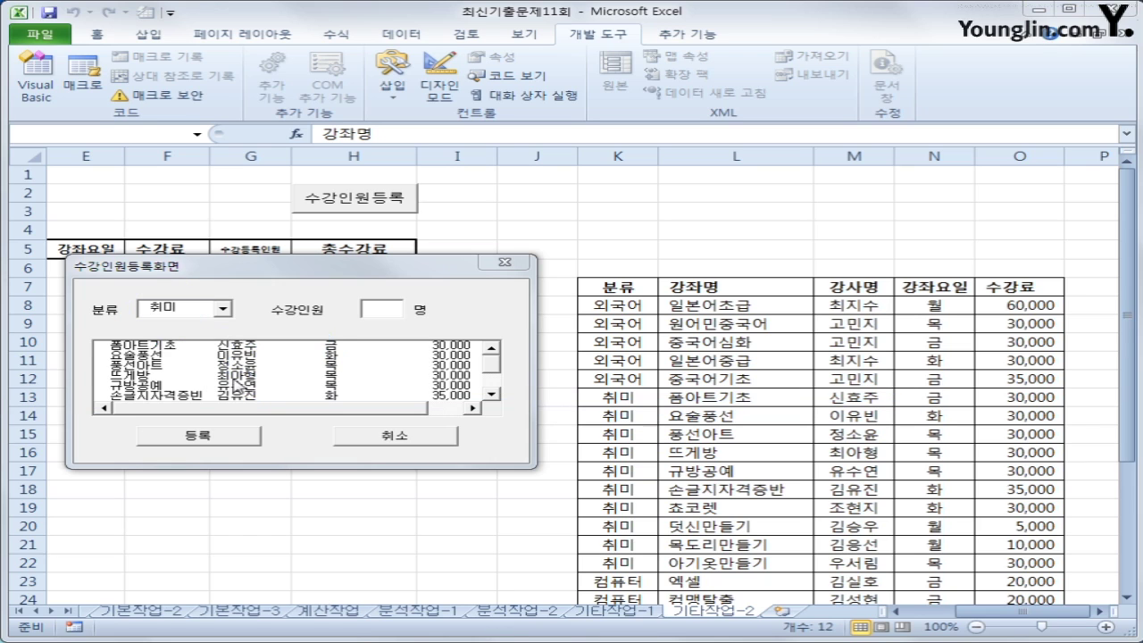
Step: Switch the form's 분류 to 컴퓨터 and select the 엑셀 course to compare its list position with reference table row 23
click(222, 308)
click(170, 347)
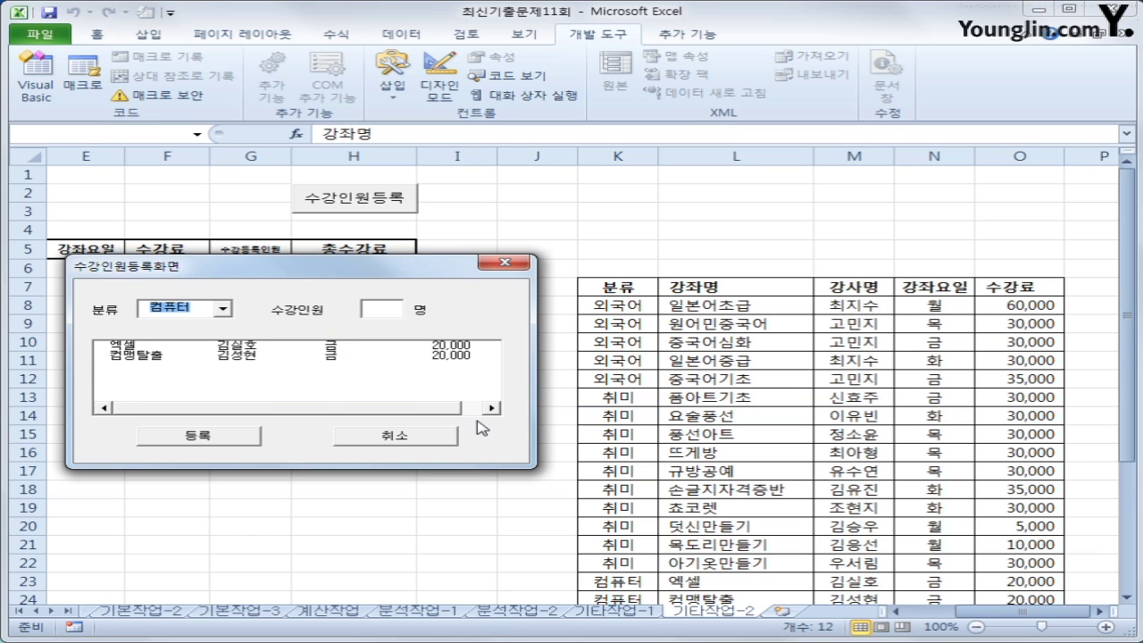
click(148, 347)
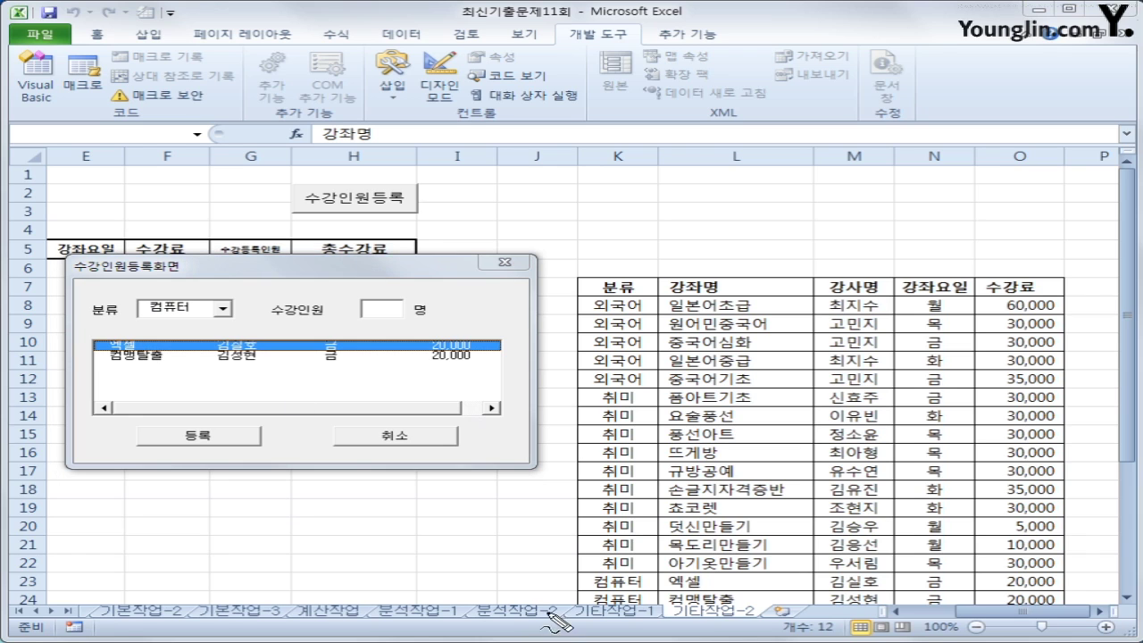
drag(600, 578, 41, 589)
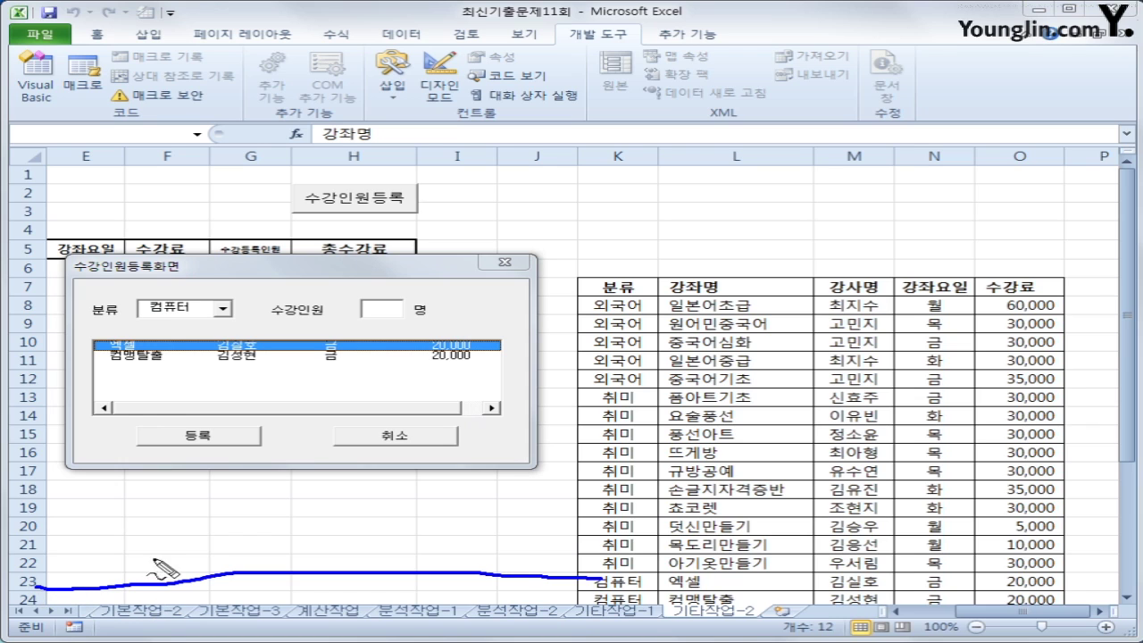
mouse_move(158, 333)
mouse_down()
mouse_move(171, 355)
mouse_move(158, 339)
mouse_move(244, 341)
mouse_up()
mouse_move(228, 326)
mouse_down()
mouse_move(227, 355)
mouse_move(299, 348)
mouse_move(287, 355)
mouse_up()
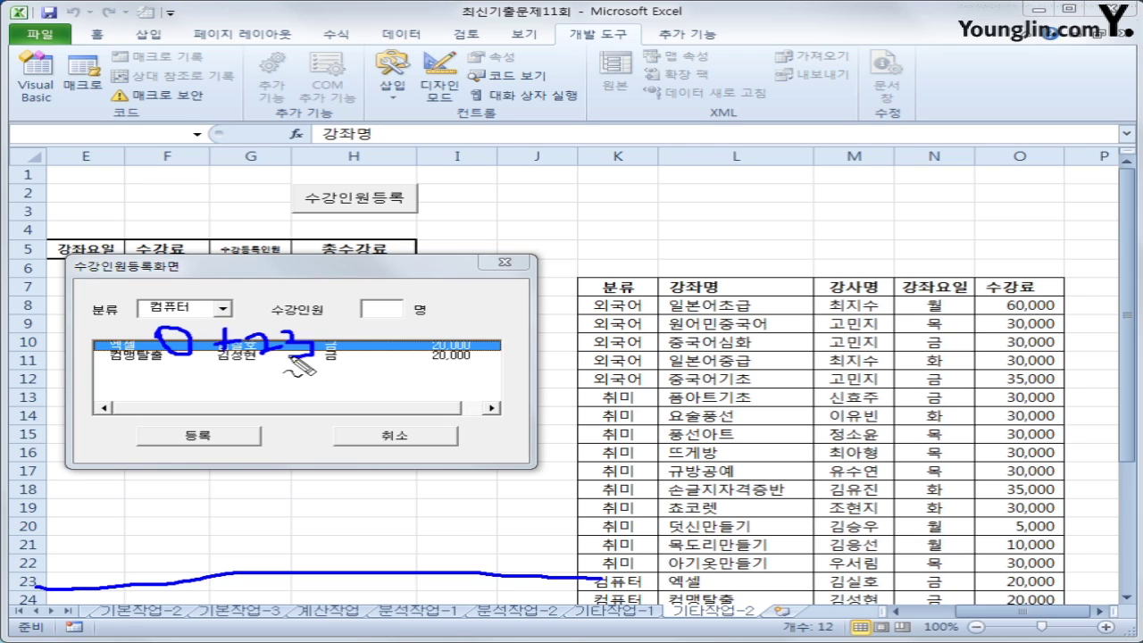
mouse_move(625, 576)
mouse_down()
mouse_move(609, 594)
mouse_move(662, 569)
mouse_move(593, 571)
mouse_up()
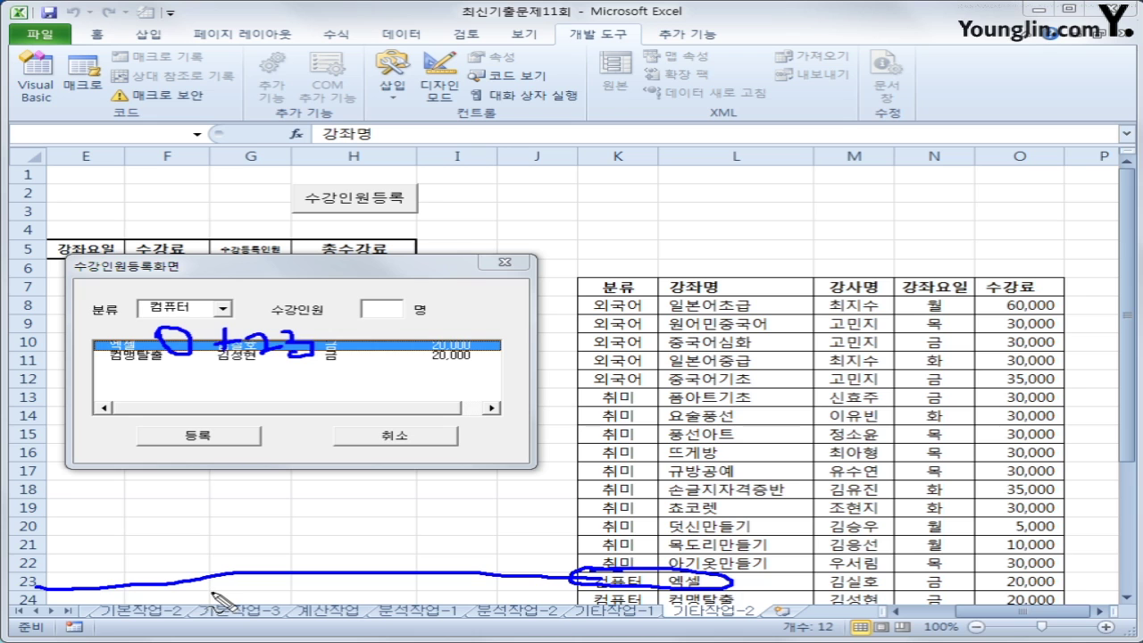
key(Escape)
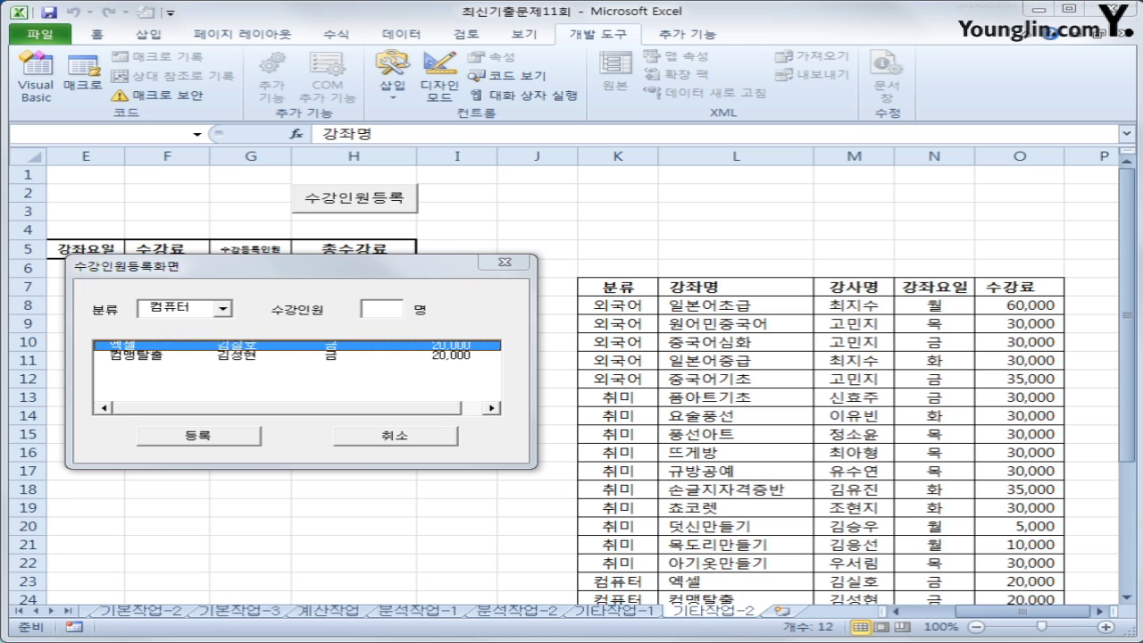
Step: Cancel the form, return to the Visual Basic editor and create the Click event procedure for Cmd등록
click(413, 439)
click(37, 80)
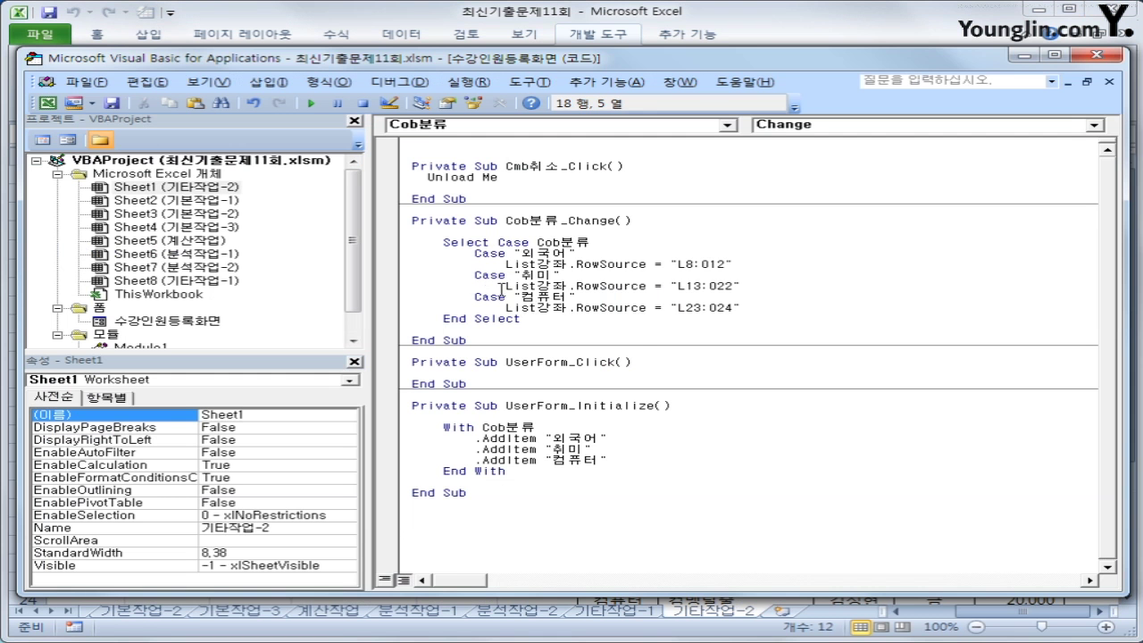
click(641, 127)
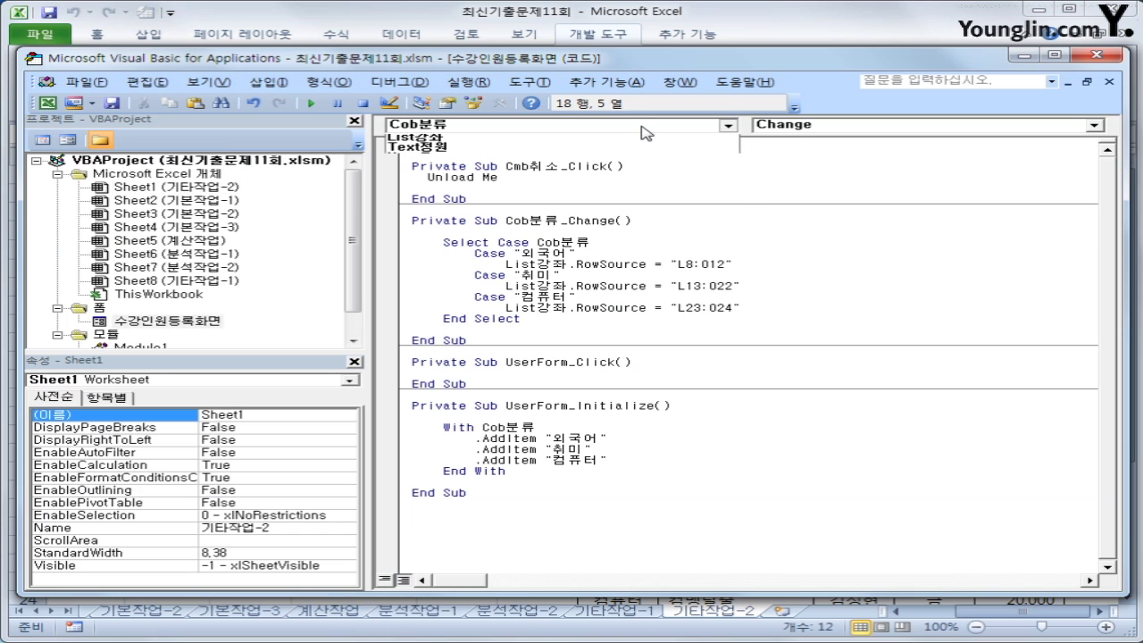
click(632, 162)
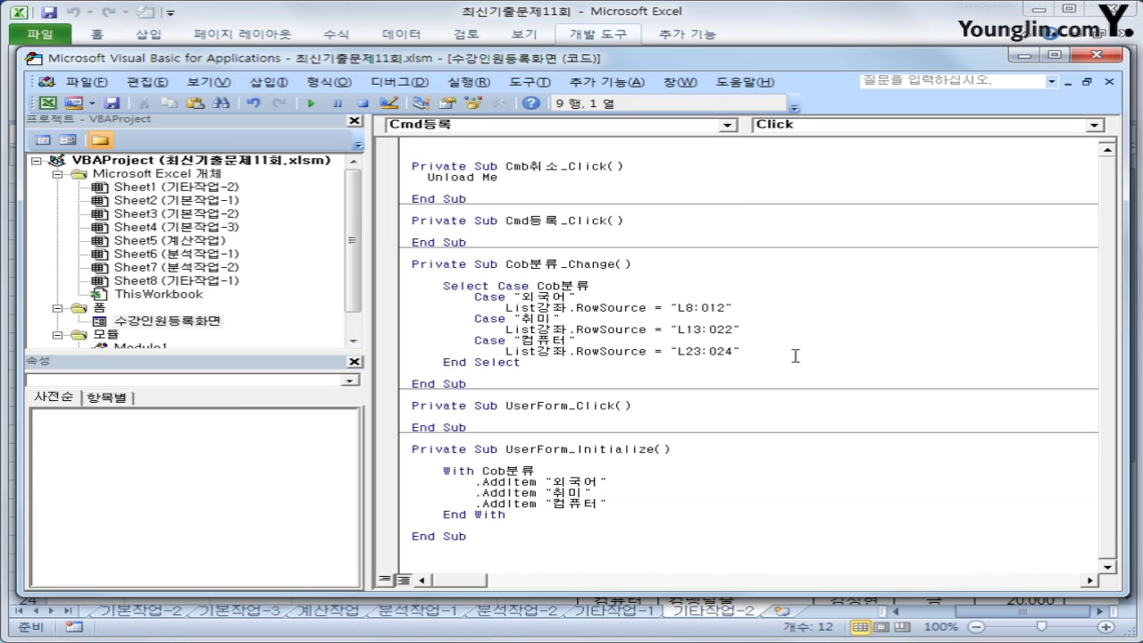
Step: In Cmd등록_Click, enter the target row formula i = Range("B5").CurrentRegion.Rows.Count + 4
key(Return)
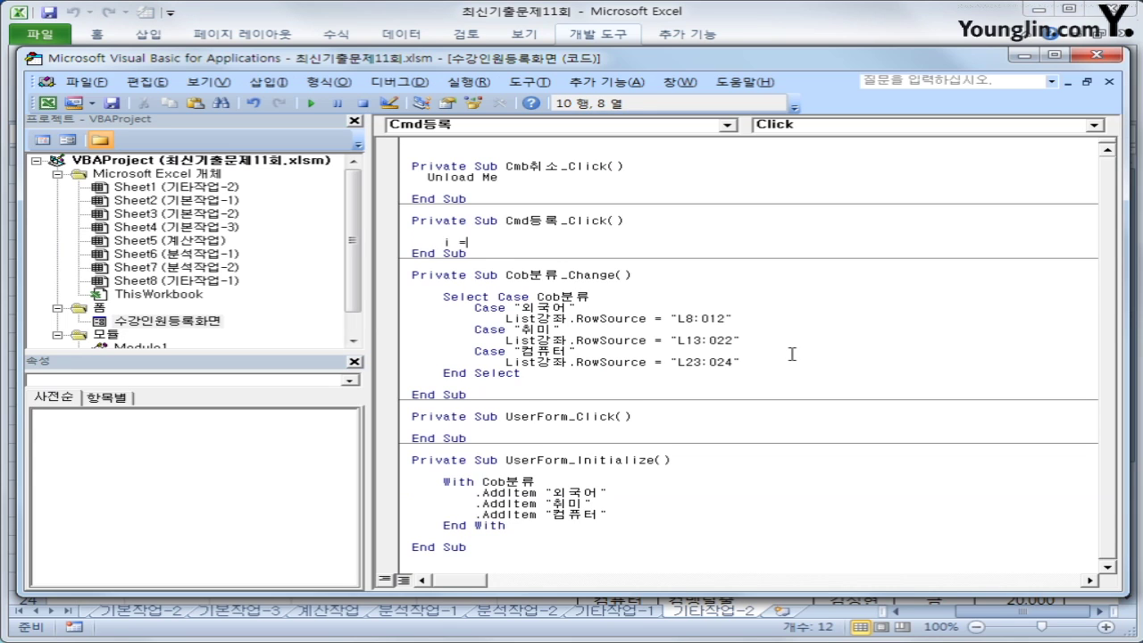
text(i =range()
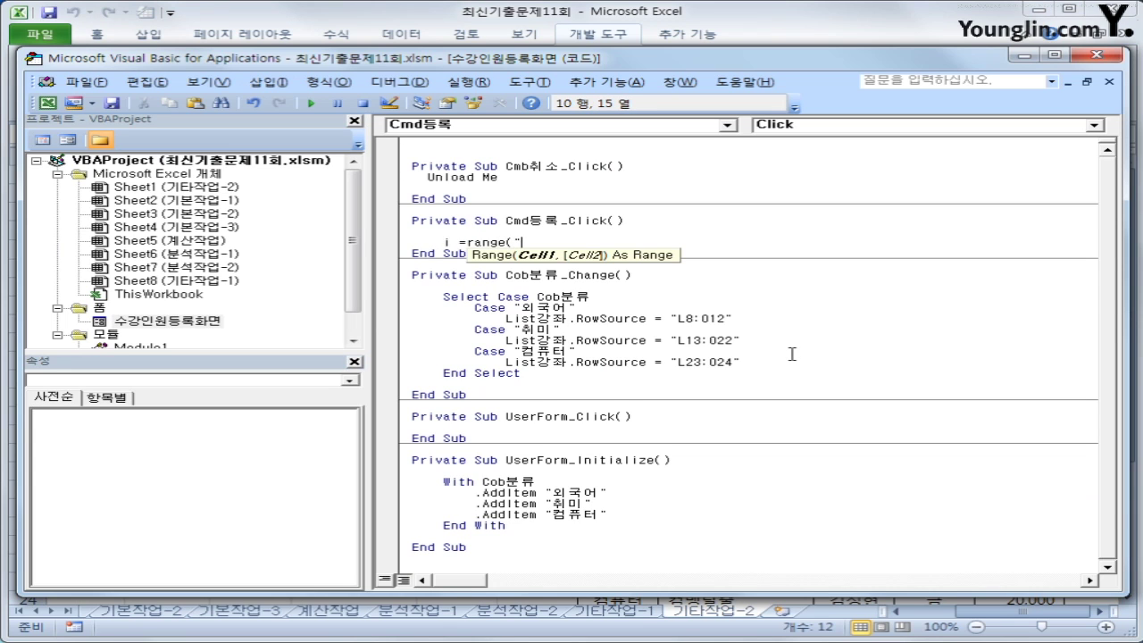
text("B5").CurrentRegion)
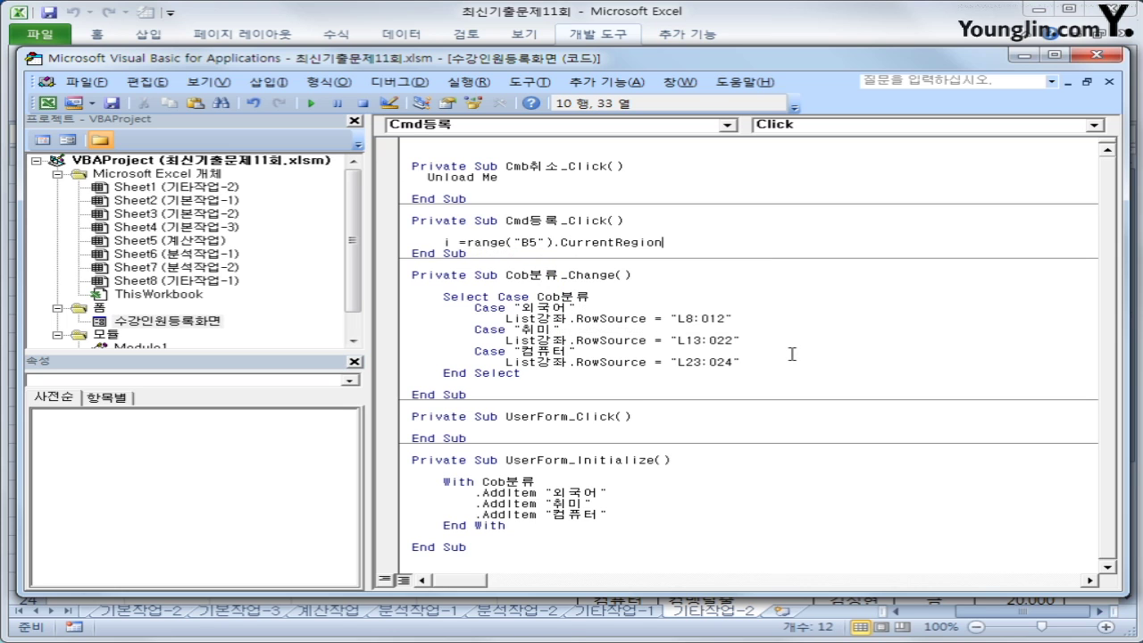
text(.row)
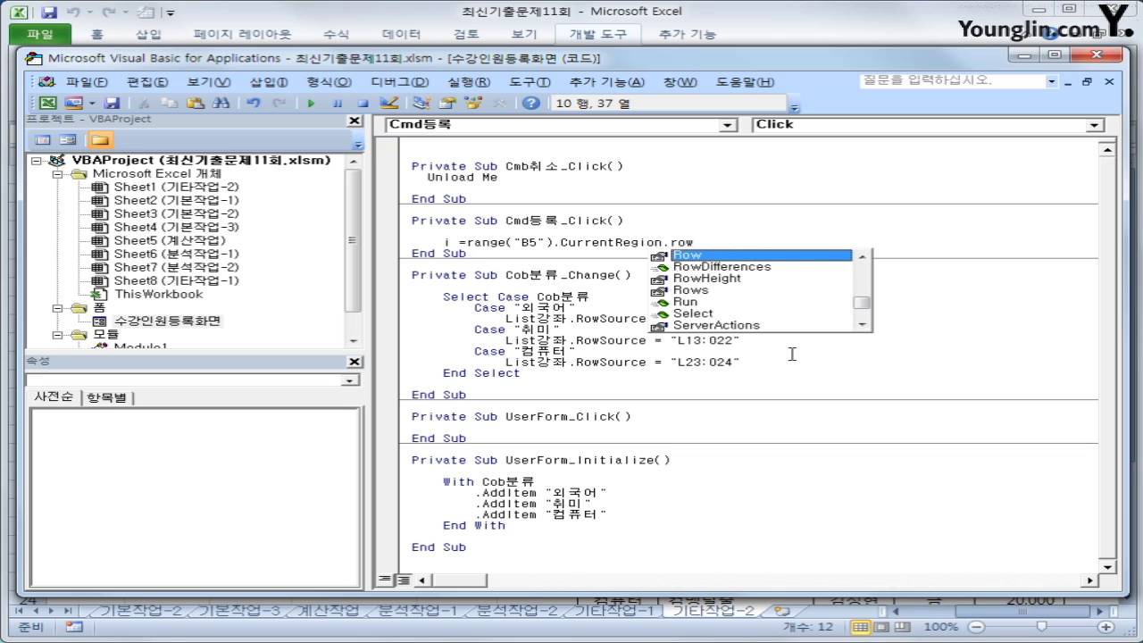
text(s)
text(.)
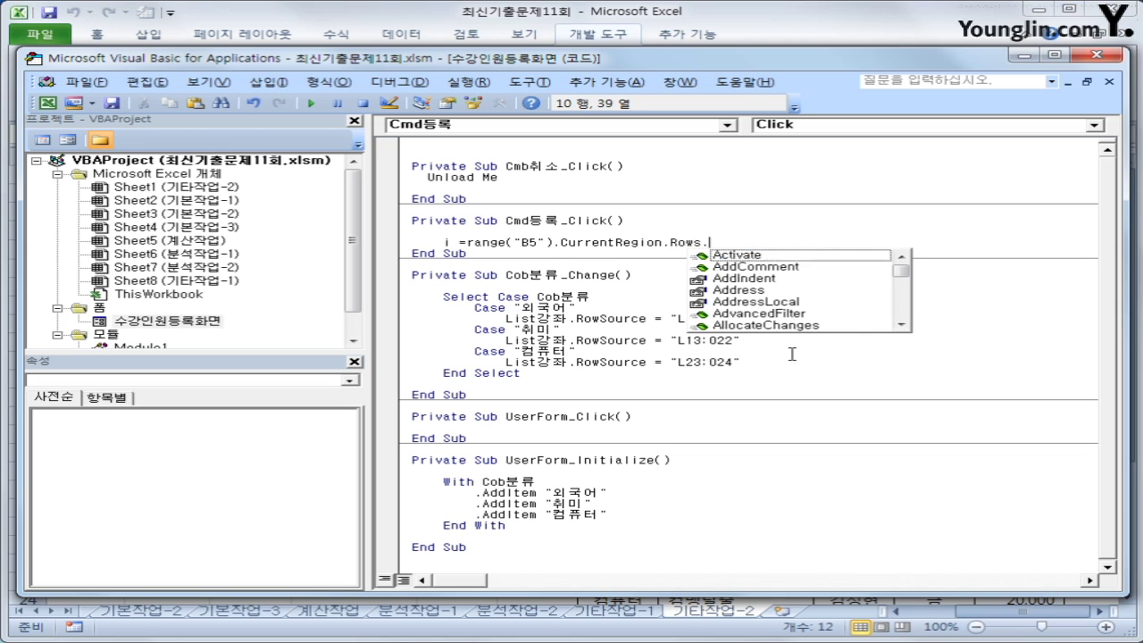
text(Count + )
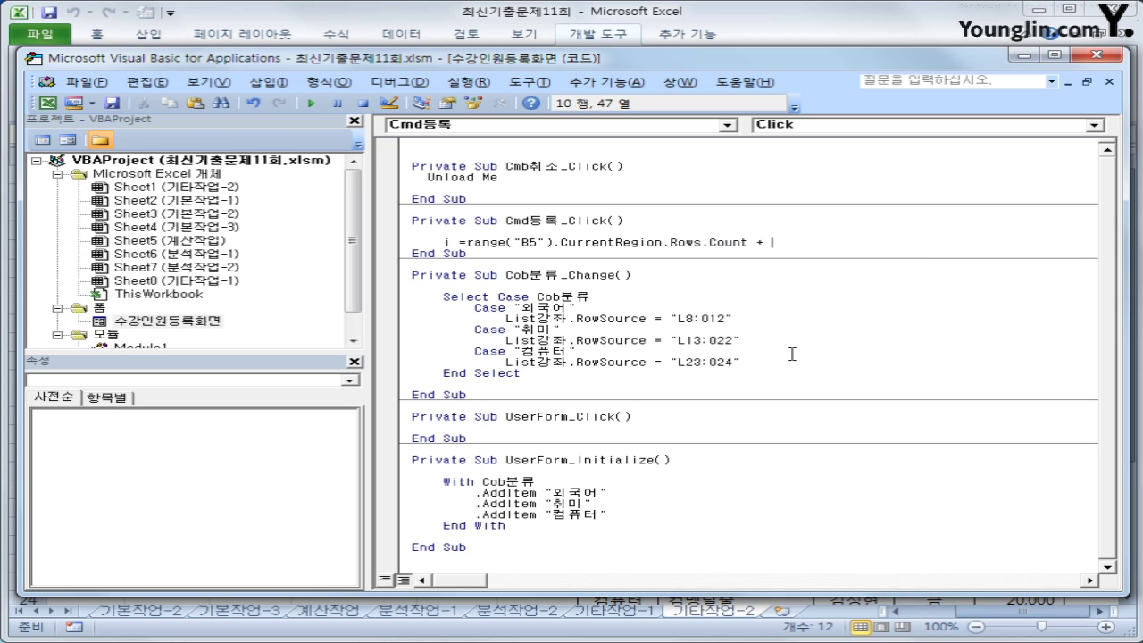
text(4)
key(Return)
key(Return)
Step: Below it, write Cells(i, 2) = Cells(, 12), leaving the source cell's row argument empty
text(cel)
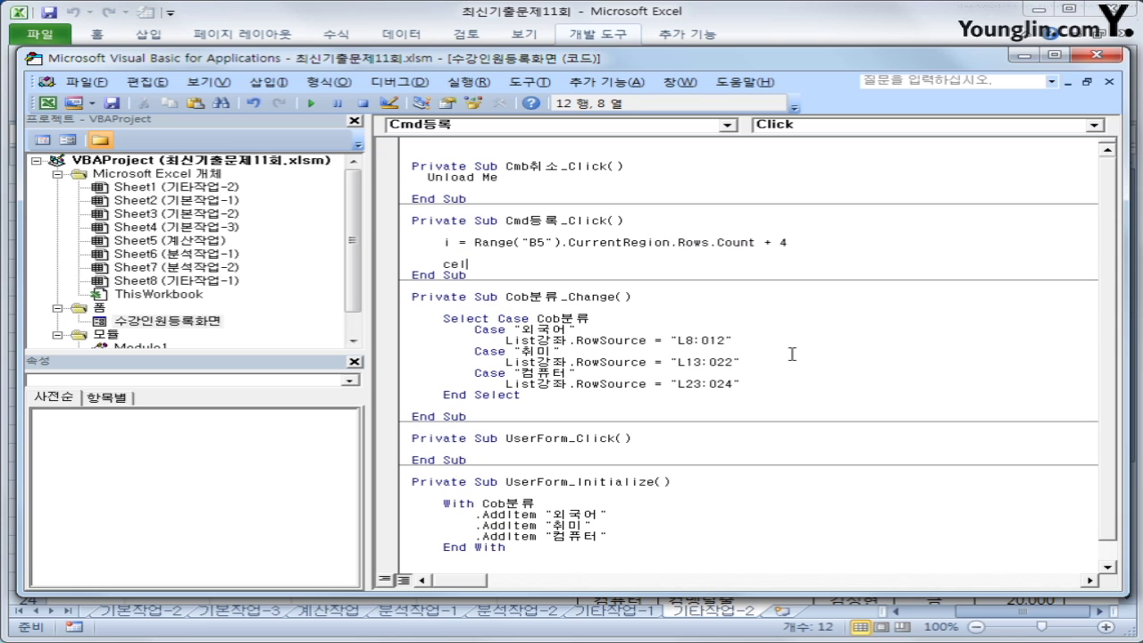
text(ls()
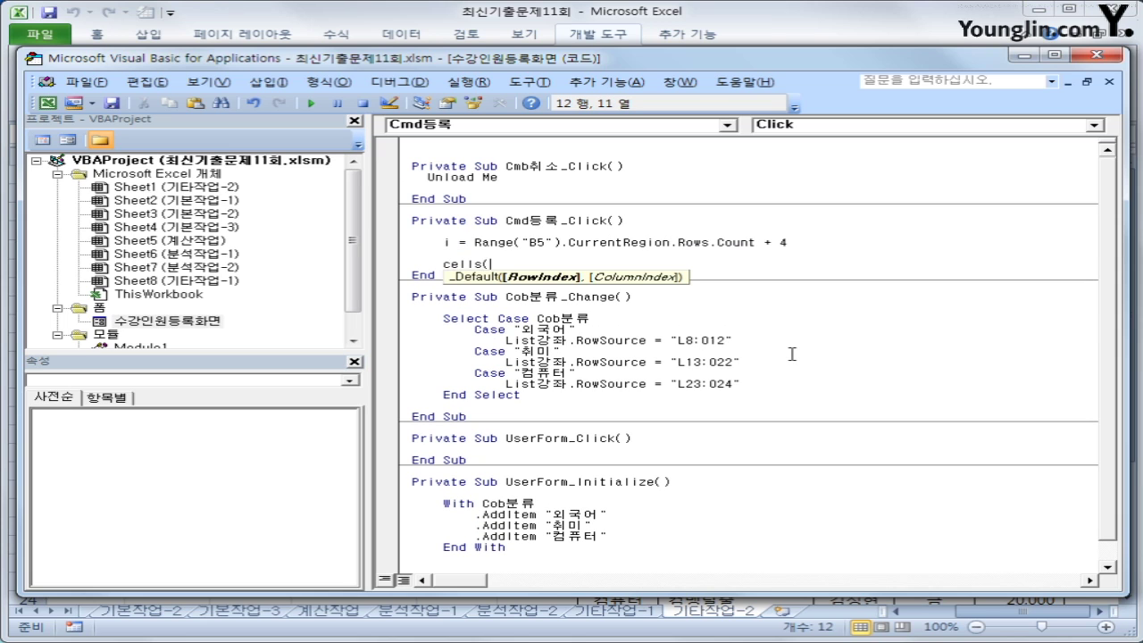
text(i,2) = ce)
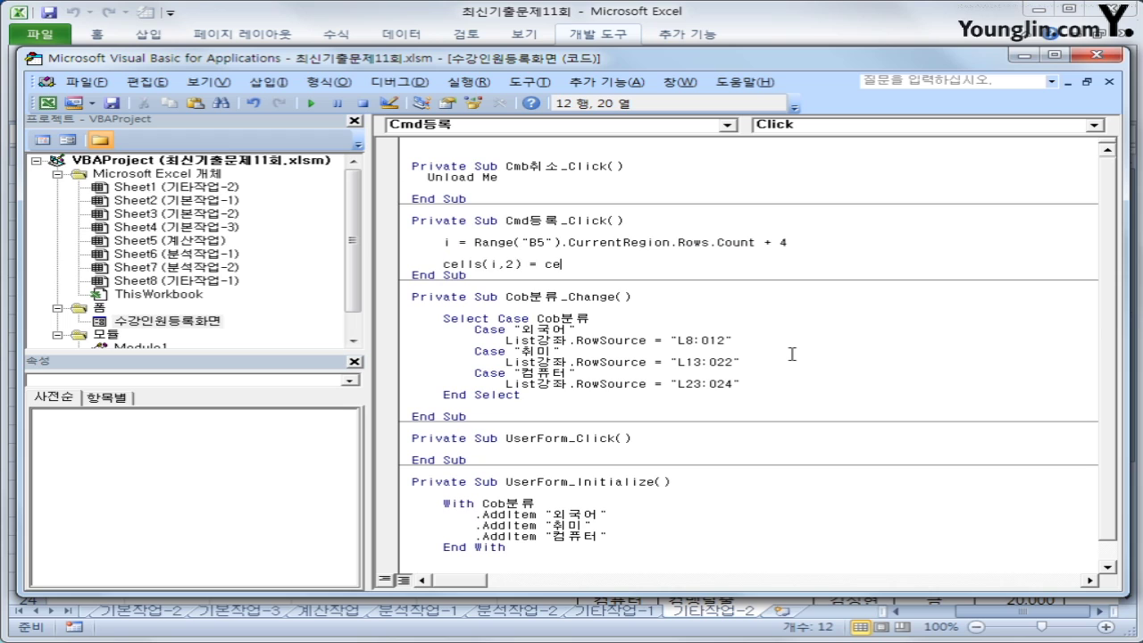
text(lls()
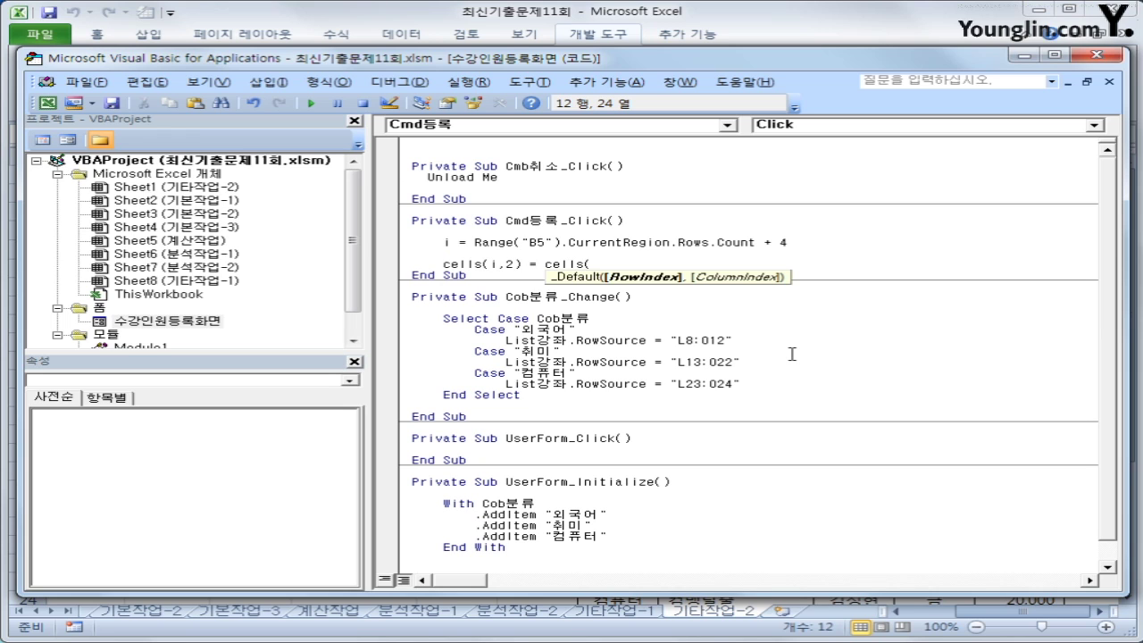
text(, 12))
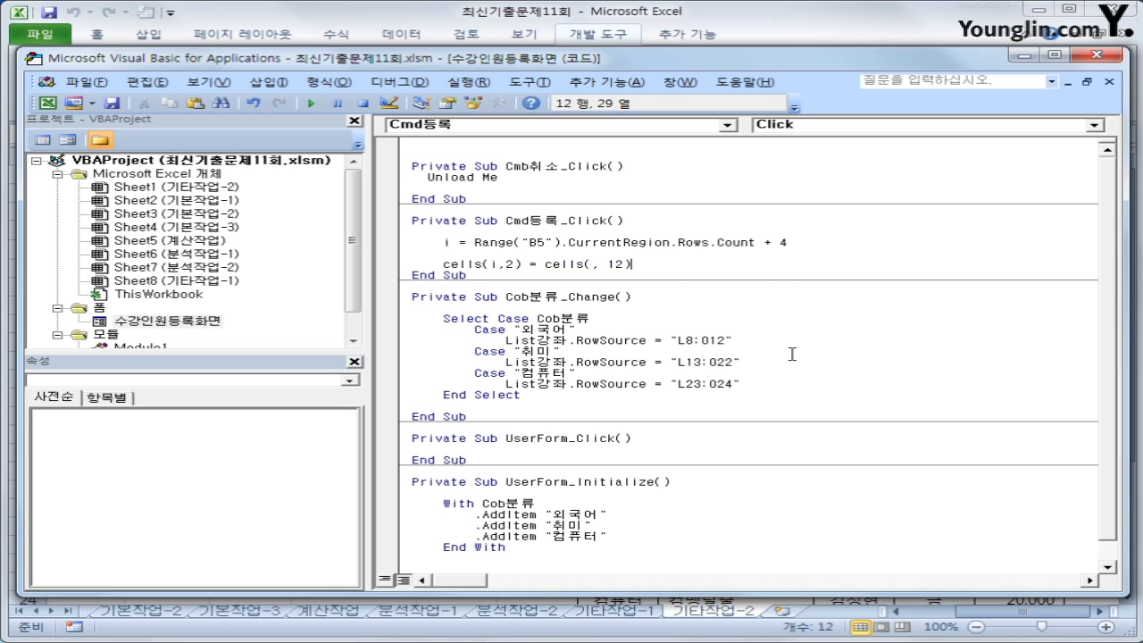
key(Return)
key(Up)
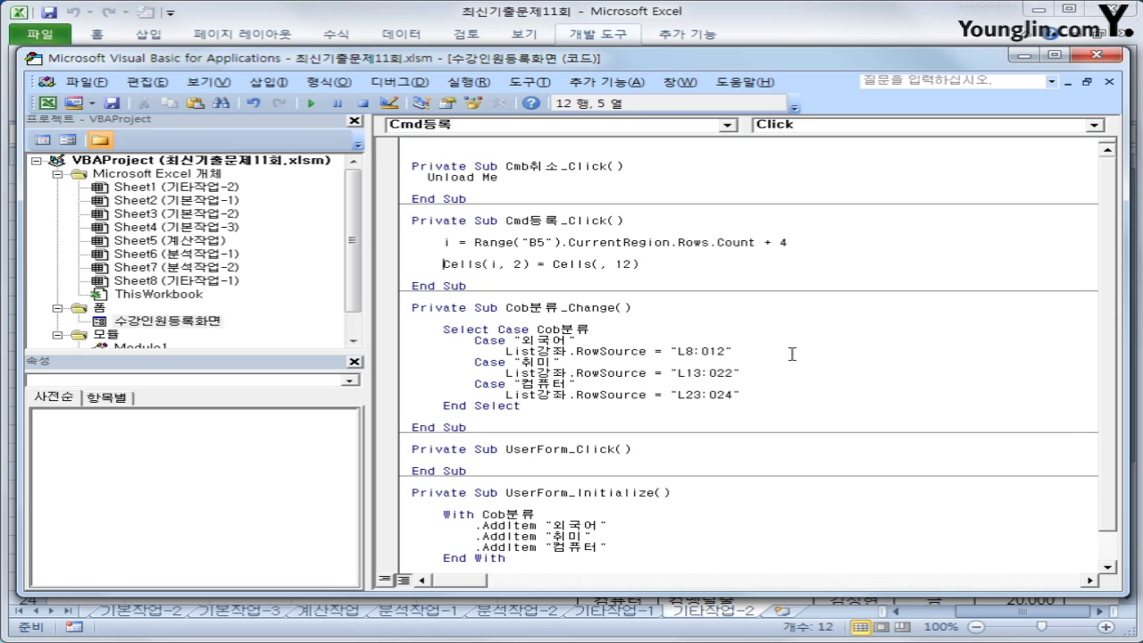
key(End)
key(Left)
key(Left)
key(Left)
key(Left)
key(Left)
key(shift+Right)
key(shift+Left)
Step: Insert a line holding the variable name iRow directly above the Cells(i, 2) statement
key(Up)
key(Return)
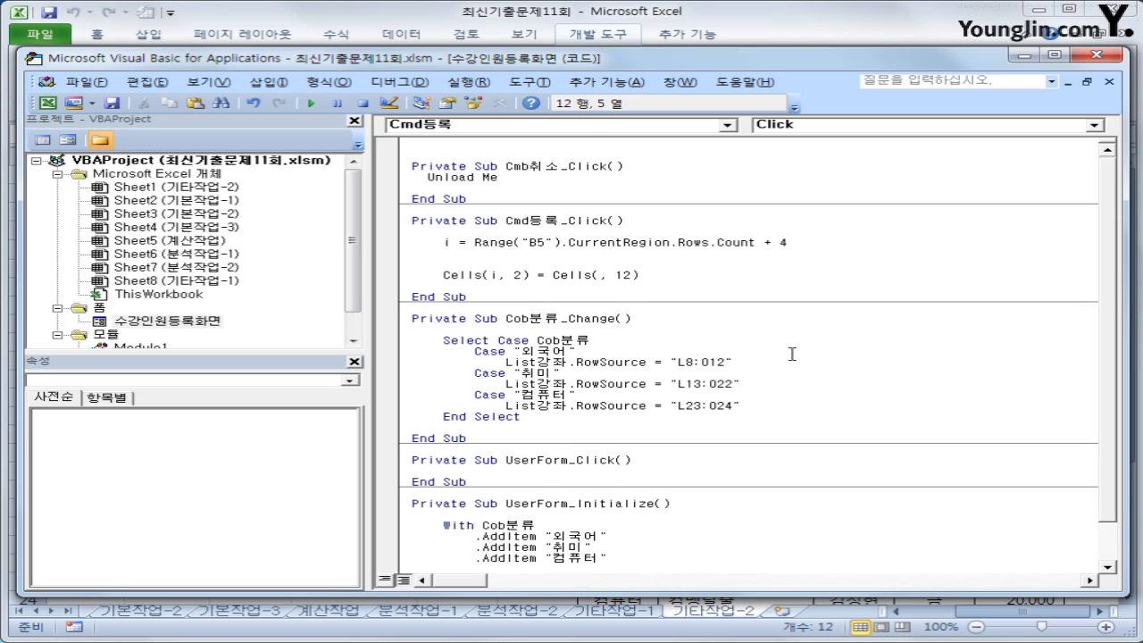
text(iRow)
Step: Above iRow, add the condition If Cob분류 = "외국어" Then with an indented line beneath it
key(Up)
key(Return)
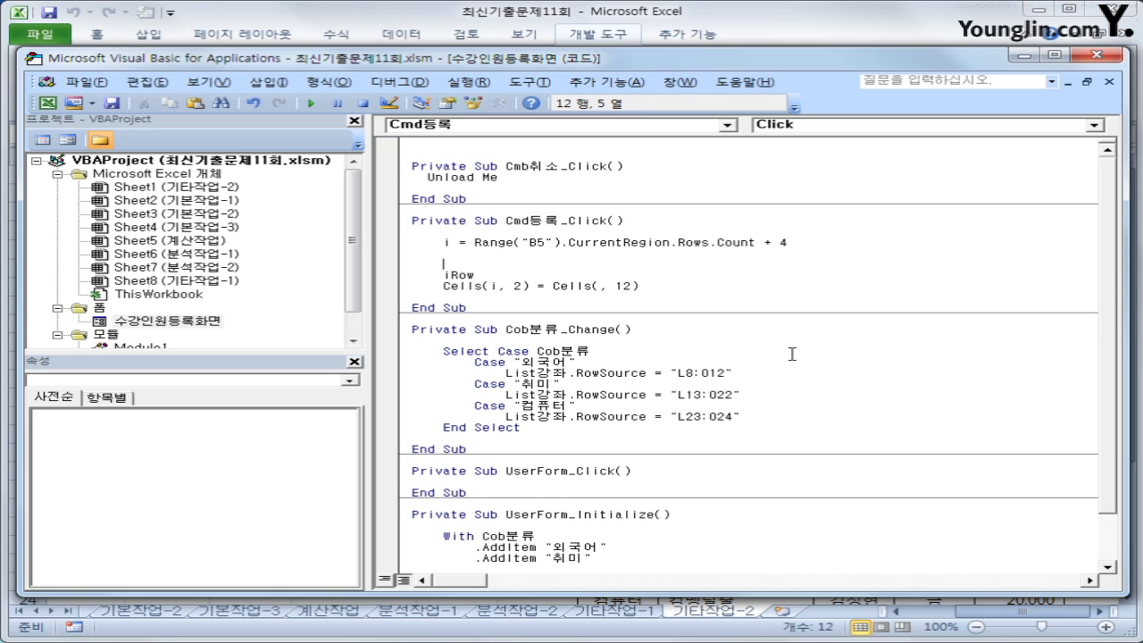
text(if cob분류 )
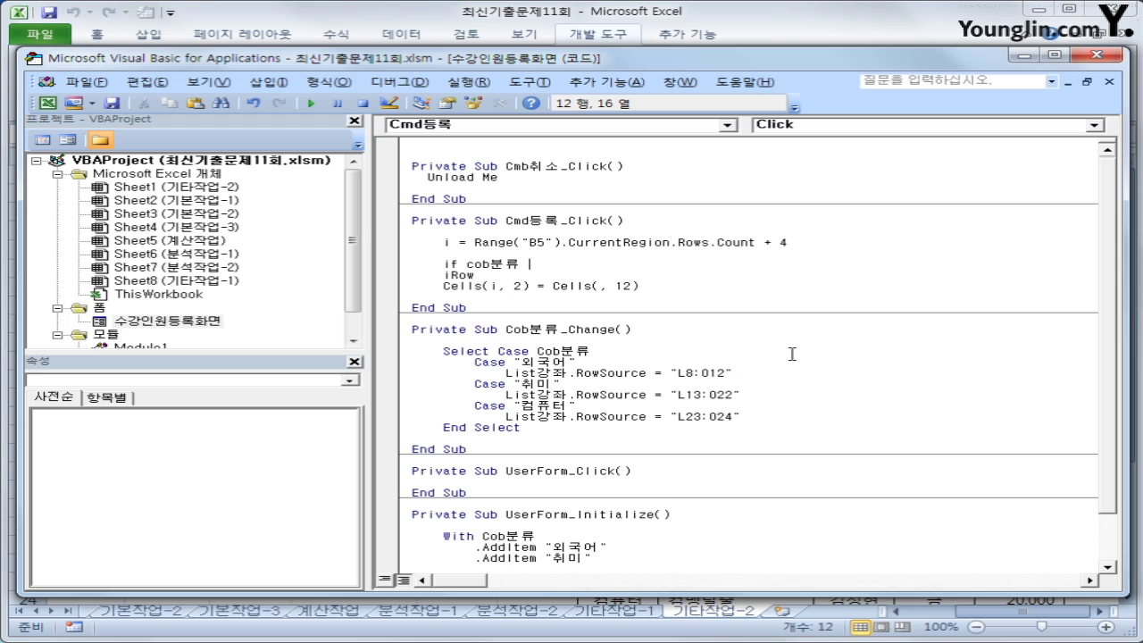
text(=")
text(외)
text(국어")
text( ㅅ)
text(then)
key(Return)
key(Tab)
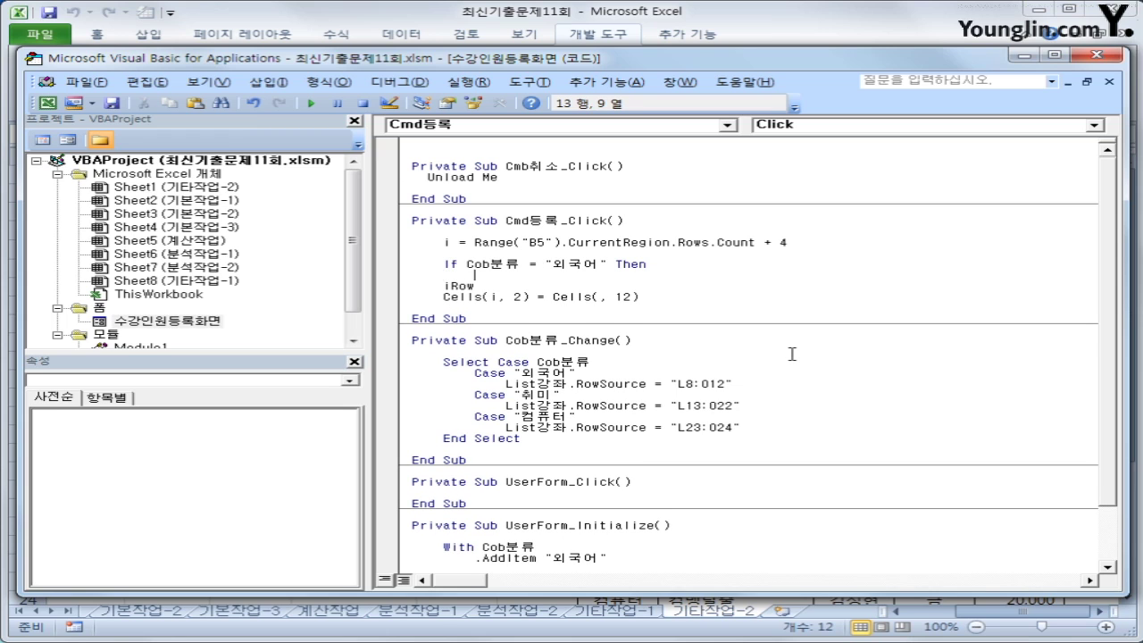
Step: Pull iRow up into the If branch and complete it as iRow = List강좌.ListIndex + 8
key(Delete)
key(Delete)
key(Delete)
key(Delete)
key(End)
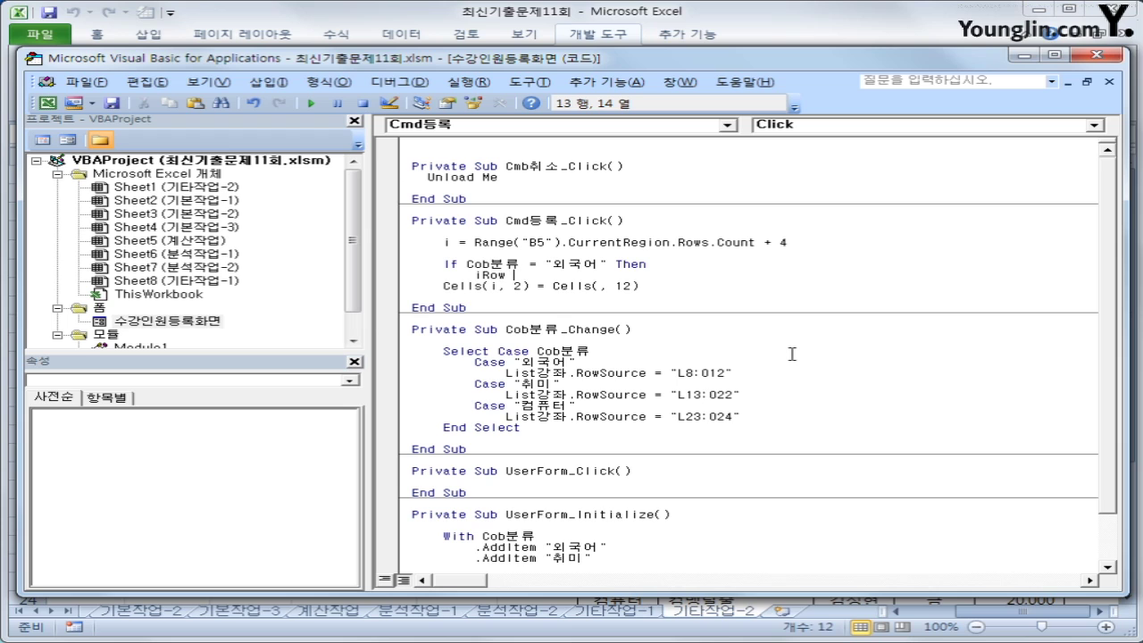
text(=list강좌.)
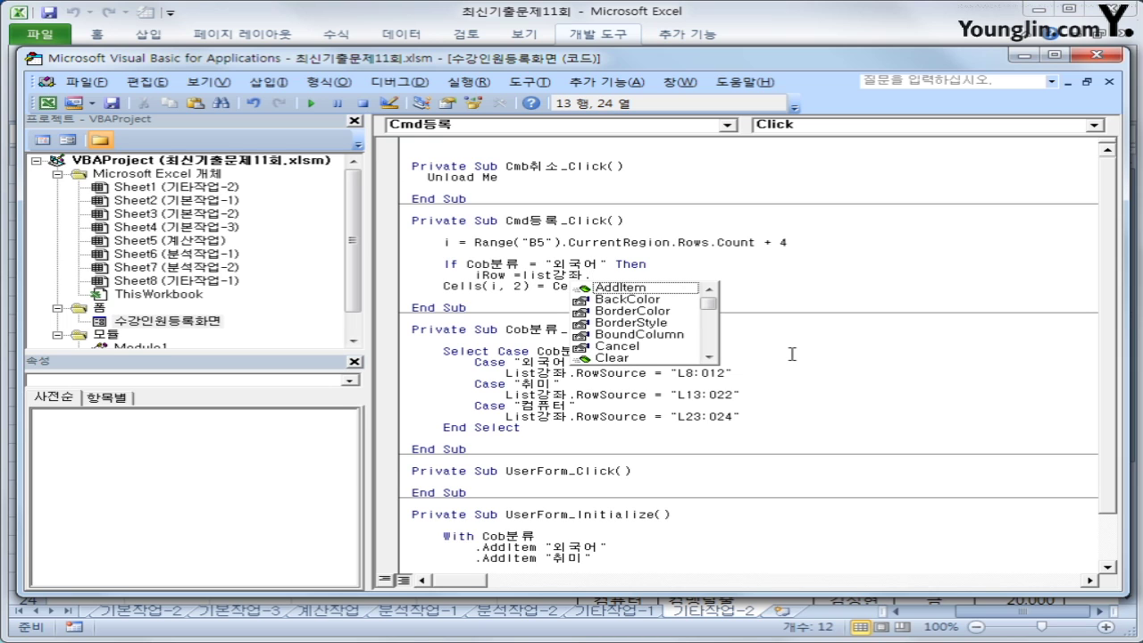
text(li)
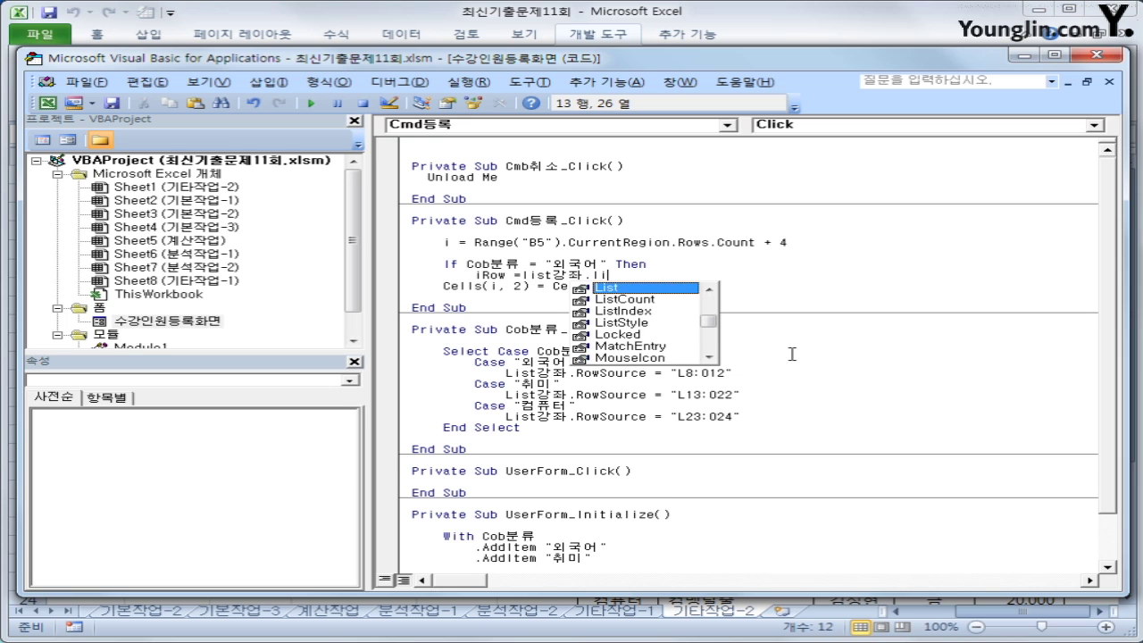
text(stin )
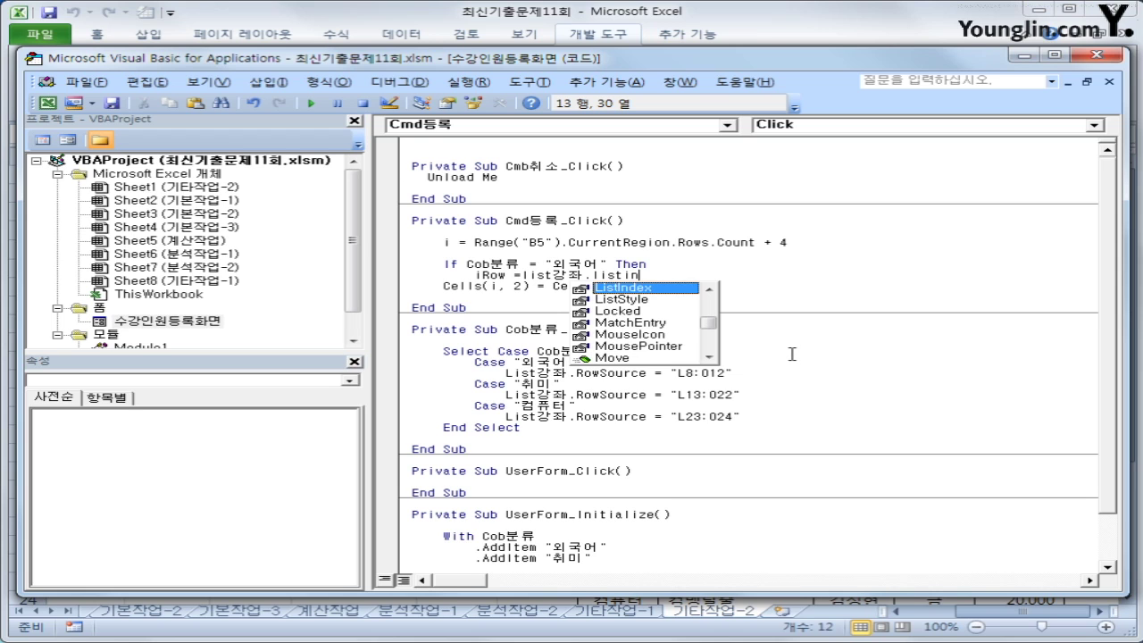
text(+ )
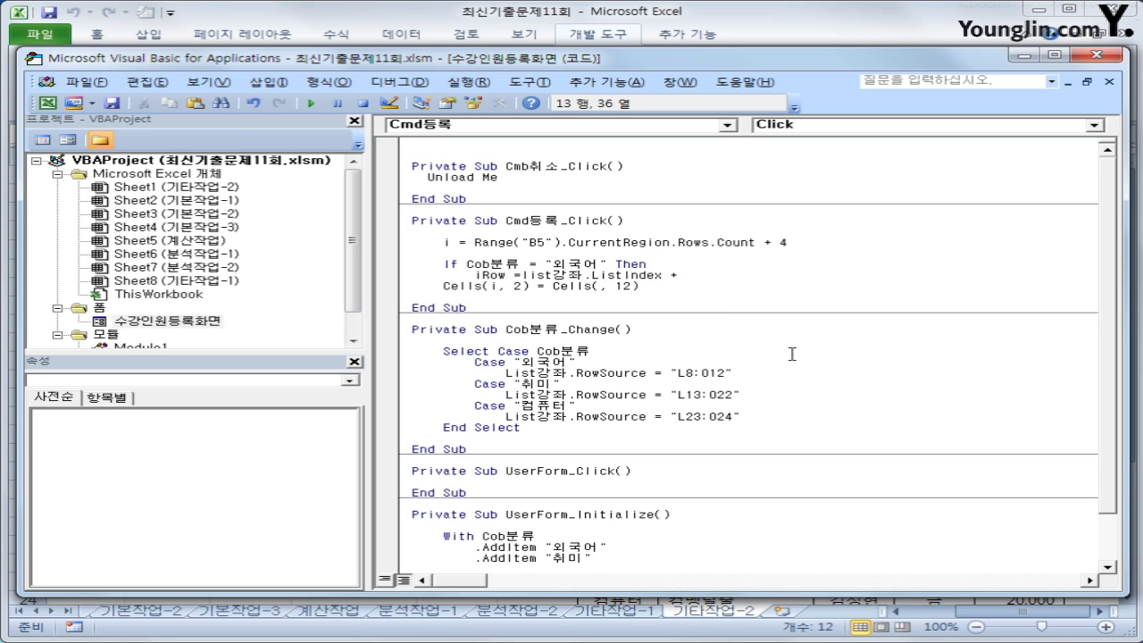
text(8)
key(Return)
key(Return)
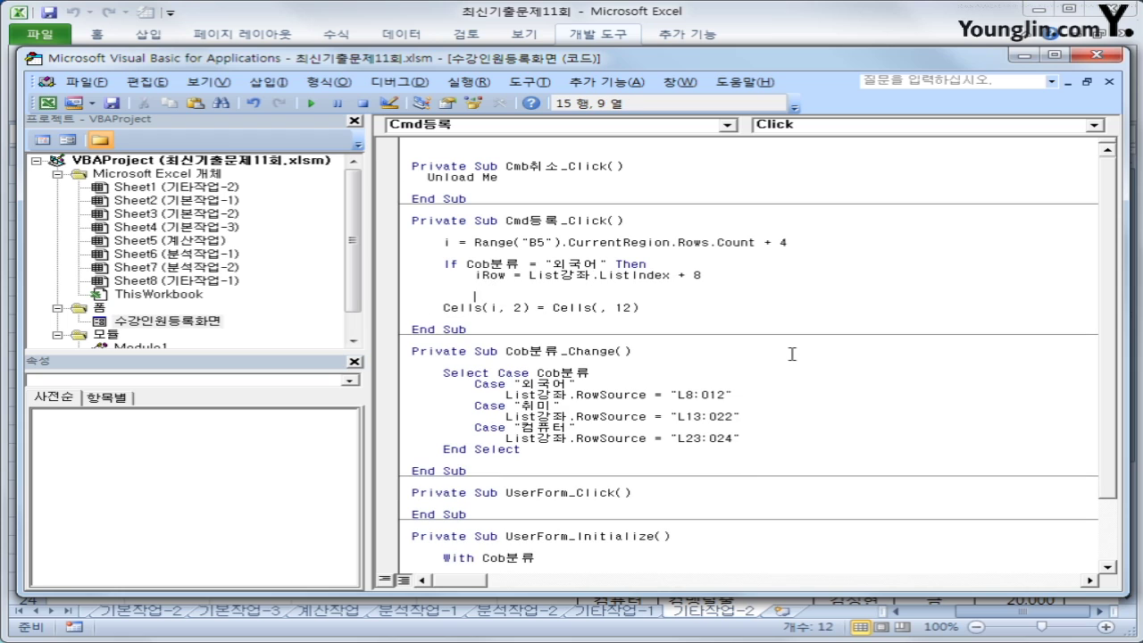
Step: Start an ElseIf line directly beneath the iRow = List강좌.ListIndex + 8 statement
key(Up)
key(Up)
key(End)
key(Down)
key(BackSpace)
text(Else)
key(BackSpace)
key(BackSpace)
key(BackSpace)
key(BackSpace)
text(elseif)
key(Up)
key(Return)
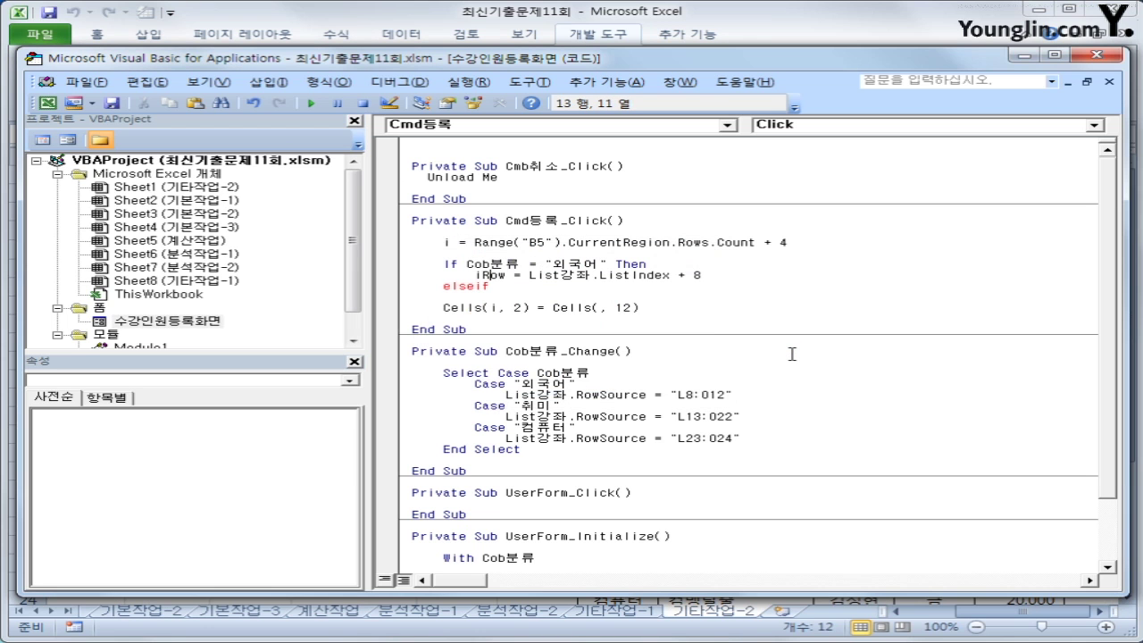
Step: Copy the 외국어 condition together with its iRow assignment and insert the copy after the ElseIf keyword
key(Up)
key(Left)
key(shift+Right)
key(shift+Right)
key(shift+Right)
key(shift+Right)
key(shift+Right)
key(shift+Right)
key(shift+Right)
key(shift+Right)
key(shift+Right)
key(shift+Right)
key(shift+Right)
key(shift+Right)
key(shift+Right)
key(shift+Right)
key(shift+Right)
key(shift+Right)
key(shift+Right)
key(shift+Right)
key(shift+Right)
key(shift+Right)
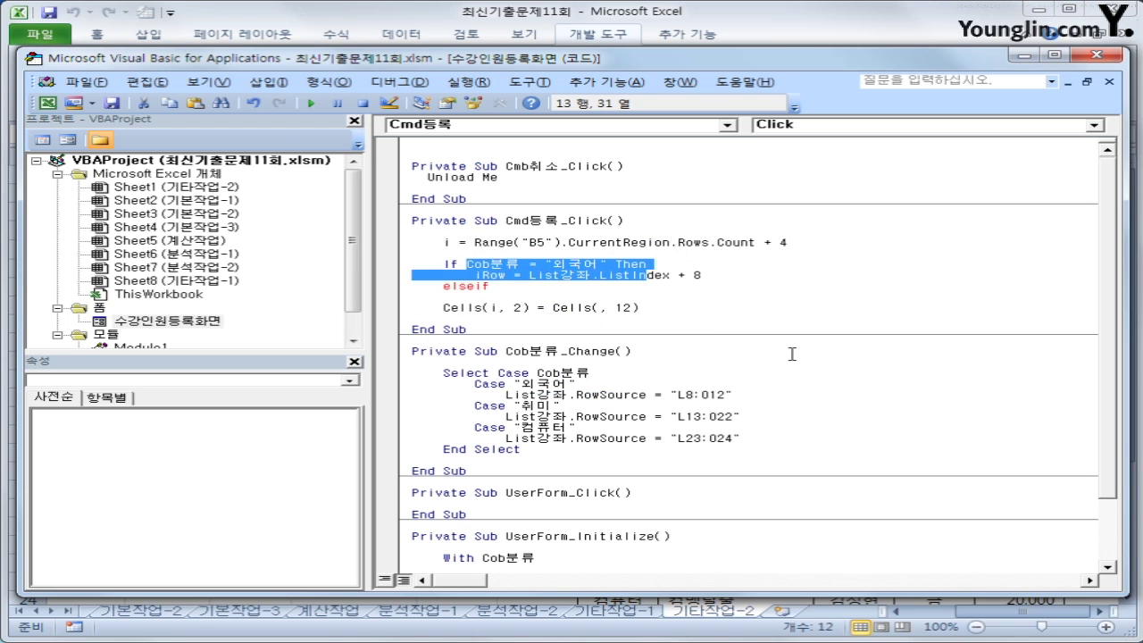
key(shift+Right)
key(shift+Right)
key(shift+Right)
key(shift+Right)
key(shift+Right)
key(shift+Right)
key(shift+Right)
key(ctrl+c)
key(Down)
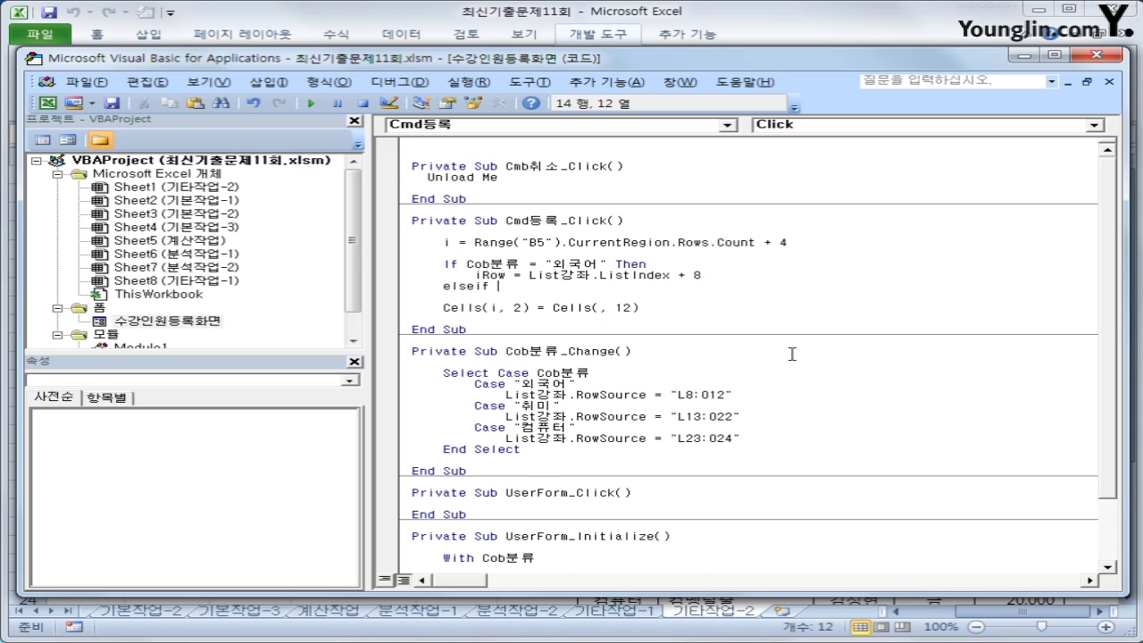
key(ctrl+v)
Step: Change the category compared in the ElseIf condition to "취미"
key(Up)
key(Left)
key(Left)
key(Left)
key(Left)
key(Left)
key(Left)
key(Left)
key(Left)
key(Left)
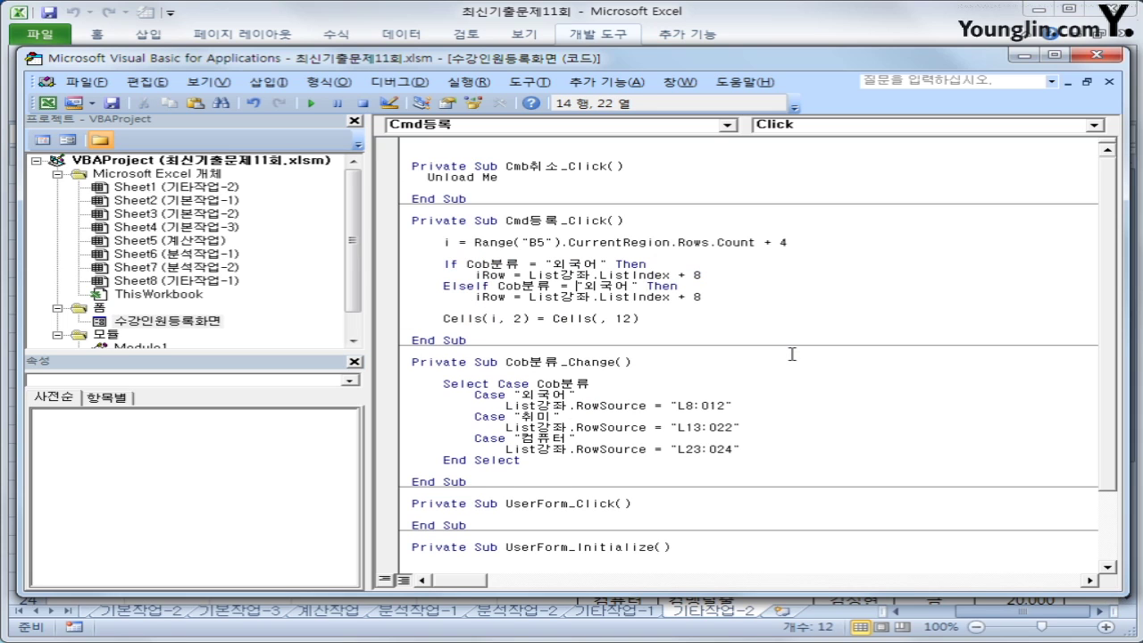
key(Right)
key(shift+Right)
key(shift+Right)
key(shift+Right)
text(취미)
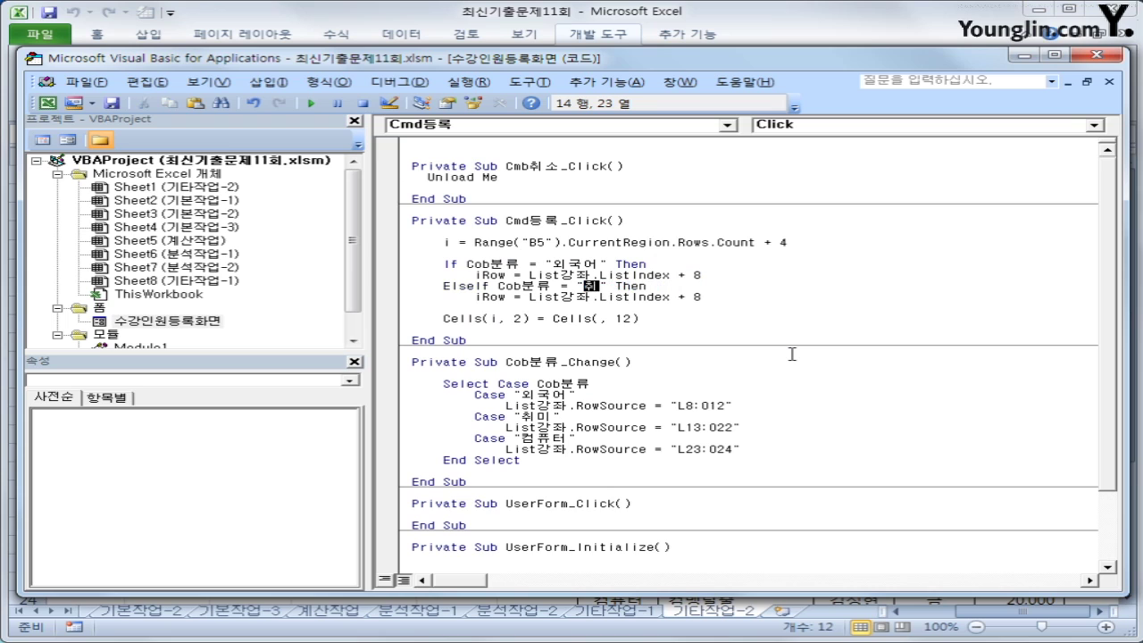
Step: Set the row offset in the 취미 branch to 13 and start a new line below it
key(Down)
key(End)
key(BackSpace)
text(13)
key(Return)
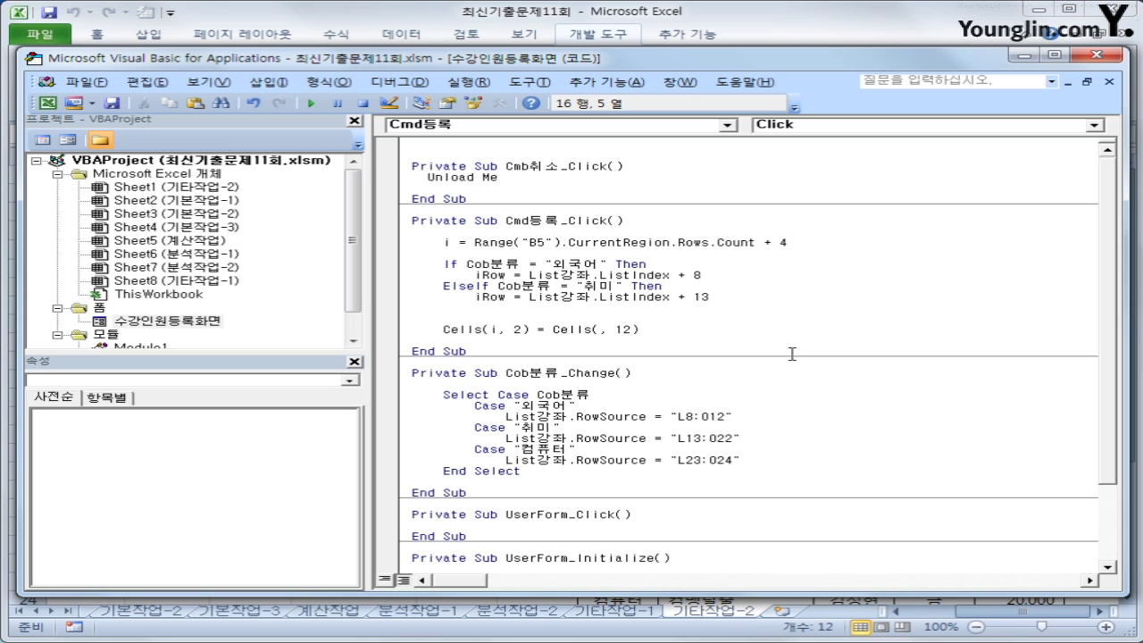
Step: Add an Else branch with a copy of the iRow assignment, using 23 as its offset
text(else)
key(Return)
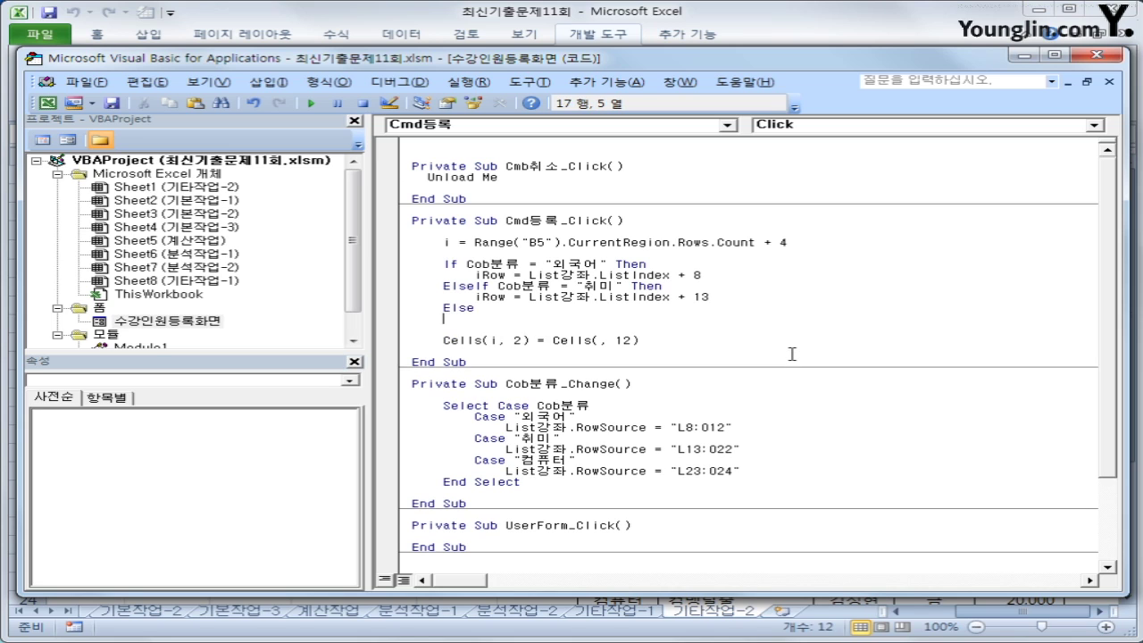
key(Up)
key(Up)
key(shift+End)
key(ctrl+c)
key(Down)
key(Down)
key(ctrl+v)
key(Left)
key(BackSpace)
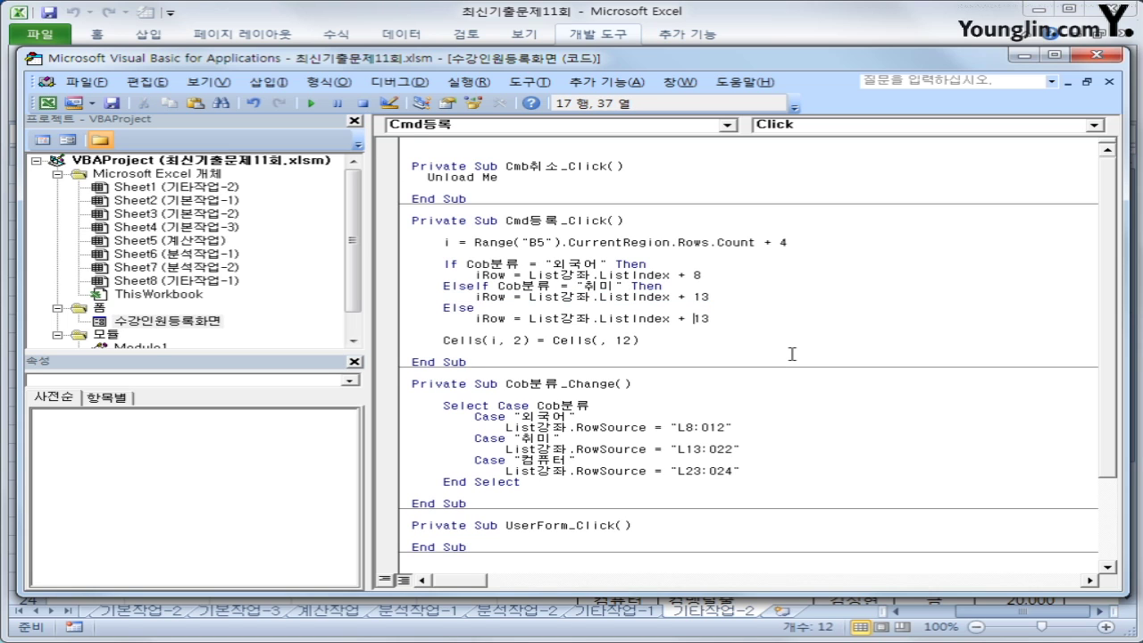
text(2)
key(Right)
key(Return)
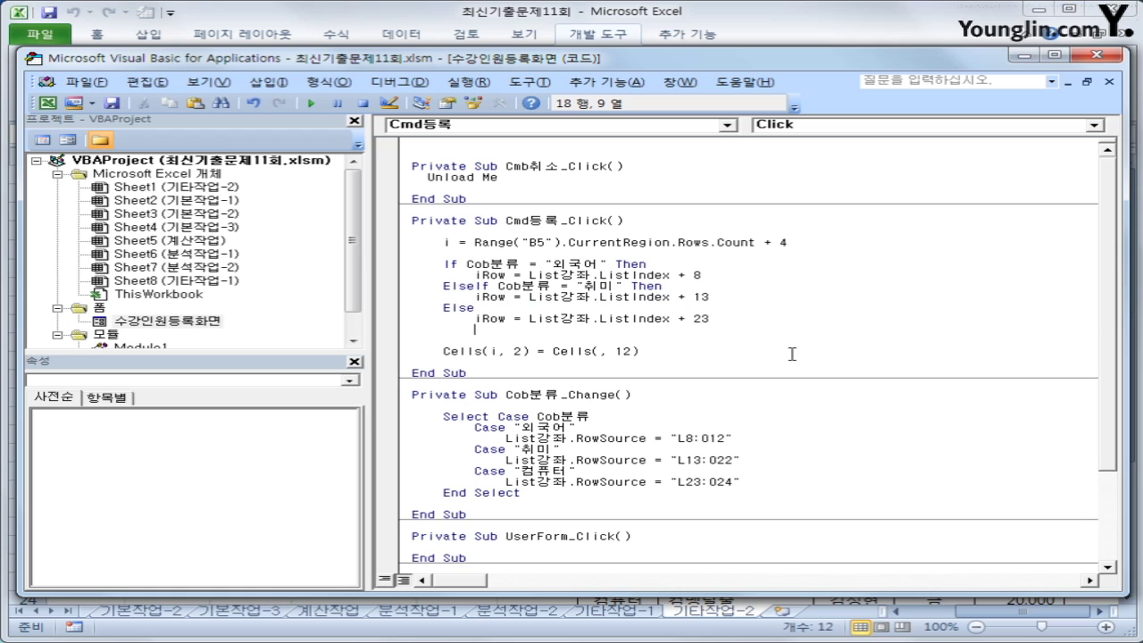
Step: Close the conditional block with End If and add blank lines below the Cells(i, 2) statement
text(end if)
key(Down)
key(Down)
key(End)
key(Return)
key(Return)
Step: Replace the source value assigned to Cells(i, 2) with Cob분류
key(Up)
key(Up)
key(End)
key(shift+Left)
key(shift+Left)
key(shift+Left)
key(shift+Left)
key(shift+Left)
key(shift+Left)
key(shift+Left)
key(shift+Left)
key(shift+Left)
key(shift+Left)
key(shift+Left)
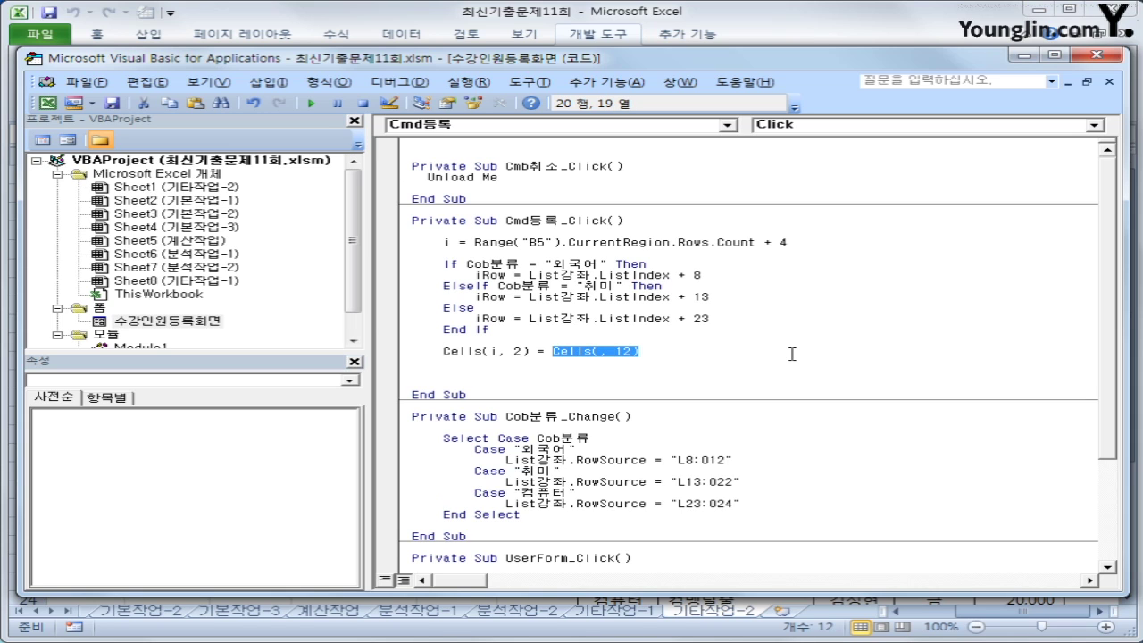
text(co)
key(BackSpace)
text(ob)
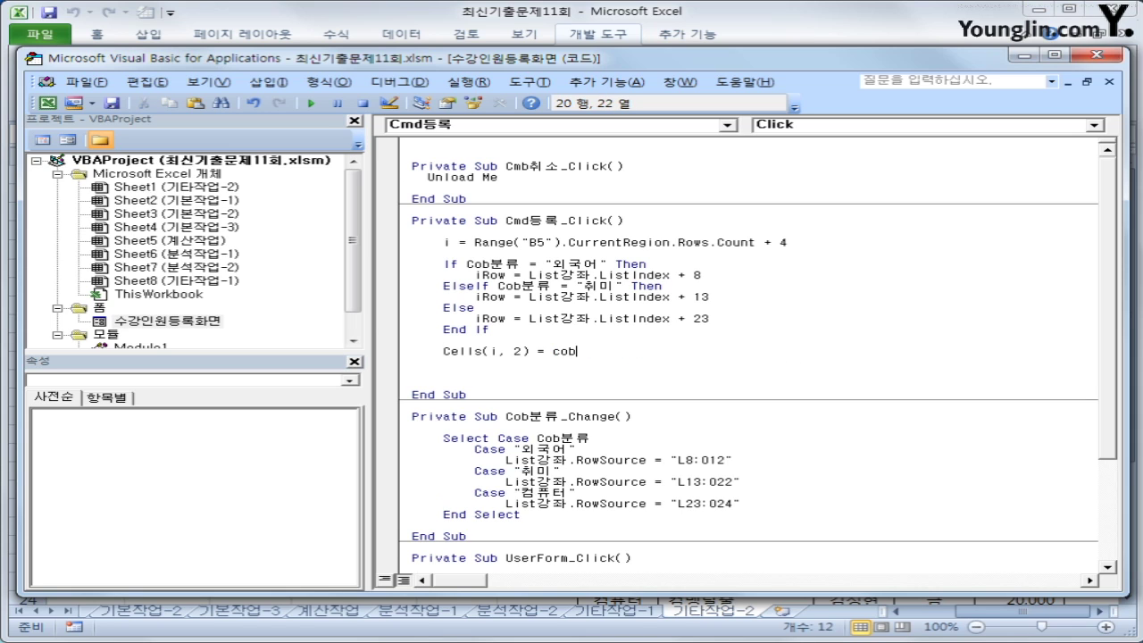
text(분류)
key(BackSpace)
key(BackSpace)
text(ㅂ분류)
key(Return)
Step: Duplicate the Cells(i, 2) statement below and rewrite the copy as Cells(i, 3) = Cells(iRow, 12)
key(Up)
key(shift+End)
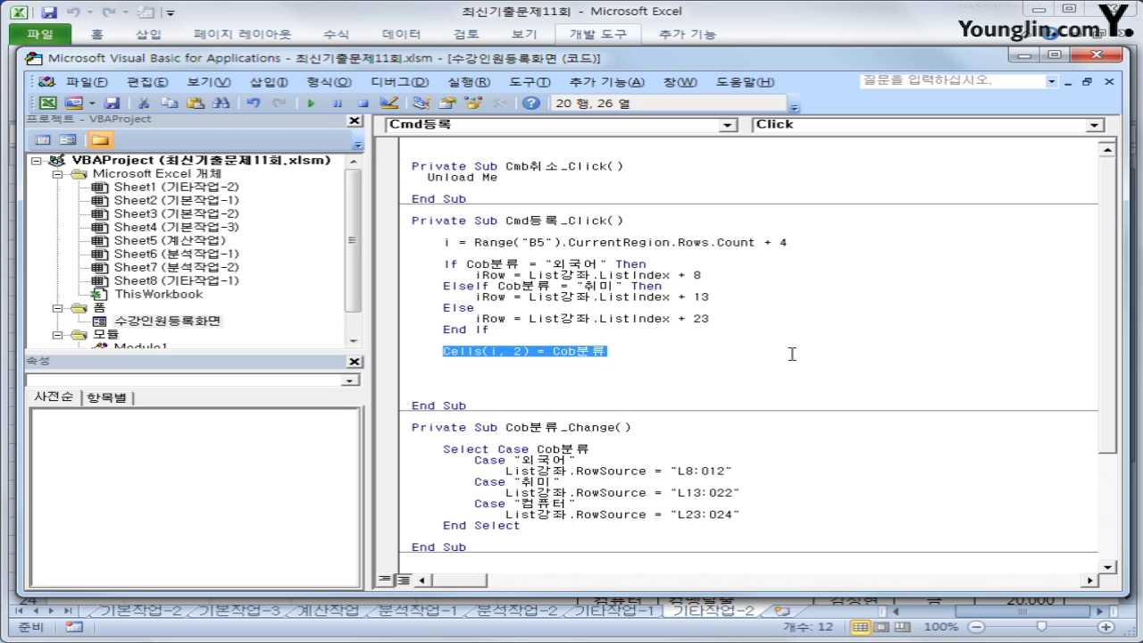
key(ctrl+c)
key(Down)
key(ctrl+v)
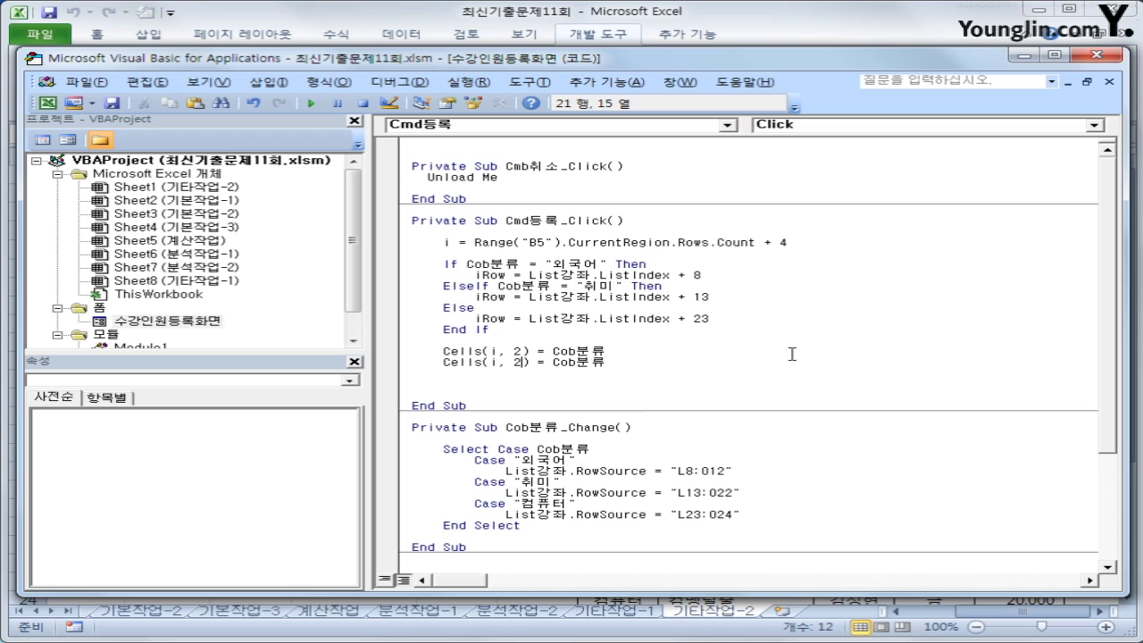
key(Left)
key(shift+End)
key(Delete)
text(cells(iRo)
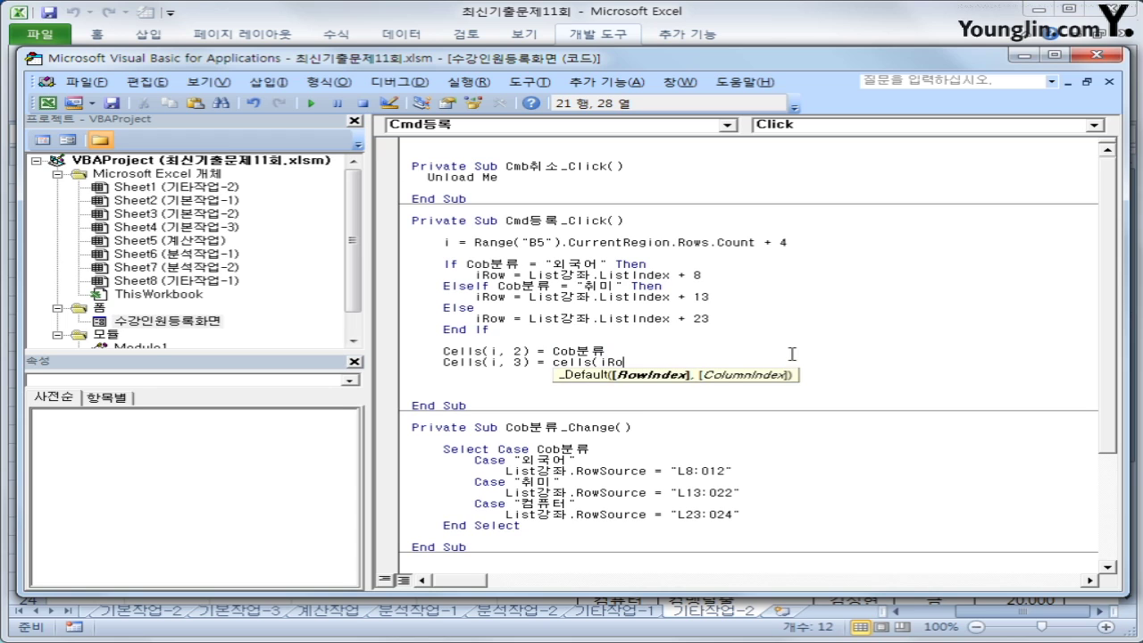
text(w, 12)
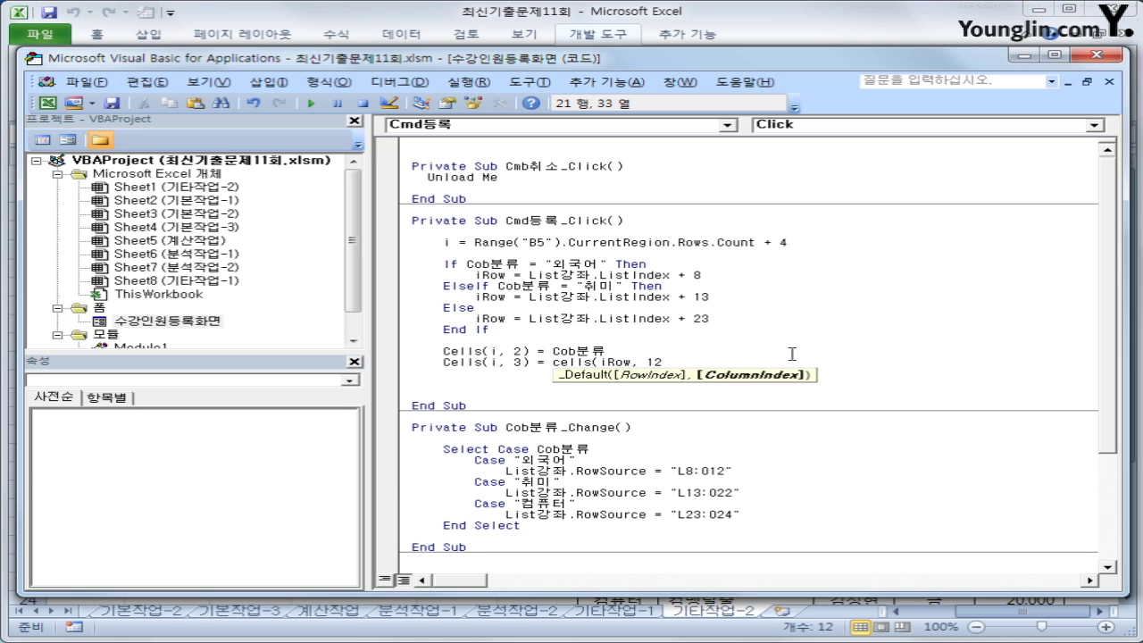
text())
key(Return)
Step: Duplicate the Cells(i, 3) statement below and change the copy to Cells(i, 4) = Cells(iRow, 13)
key(Up)
key(shift+End)
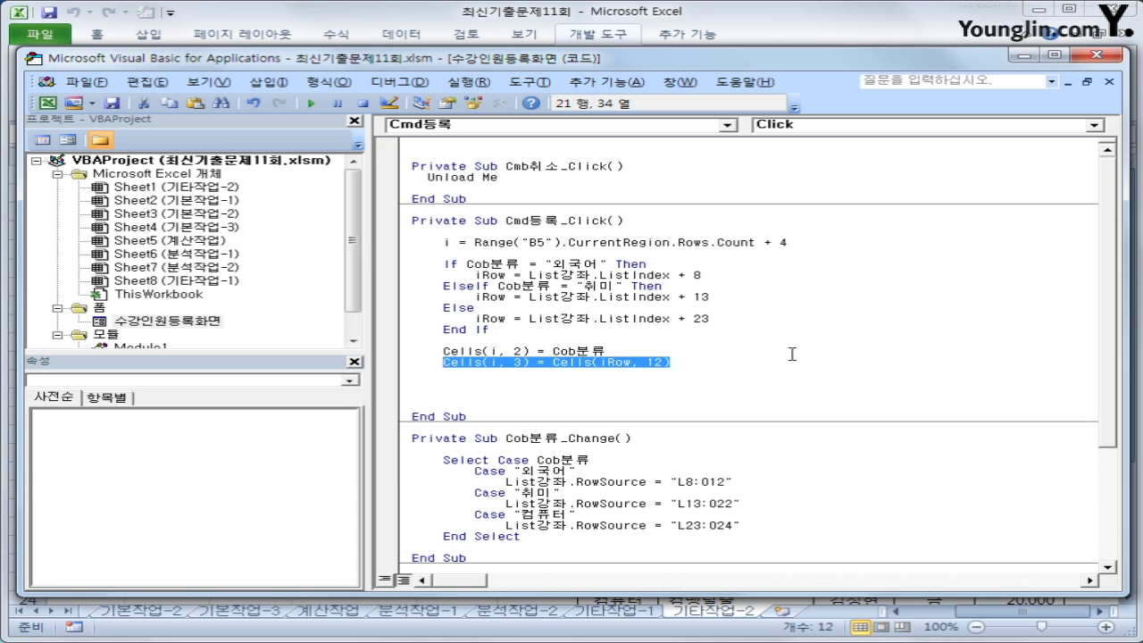
key(ctrl+c)
key(Down)
key(ctrl+v)
key(Left)
key(Left)
key(Left)
key(Left)
key(Left)
key(Left)
key(Left)
key(Left)
key(Left)
key(Left)
key(Left)
key(Left)
key(Left)
key(Left)
key(Left)
key(Left)
key(Left)
key(Left)
key(Left)
key(Left)
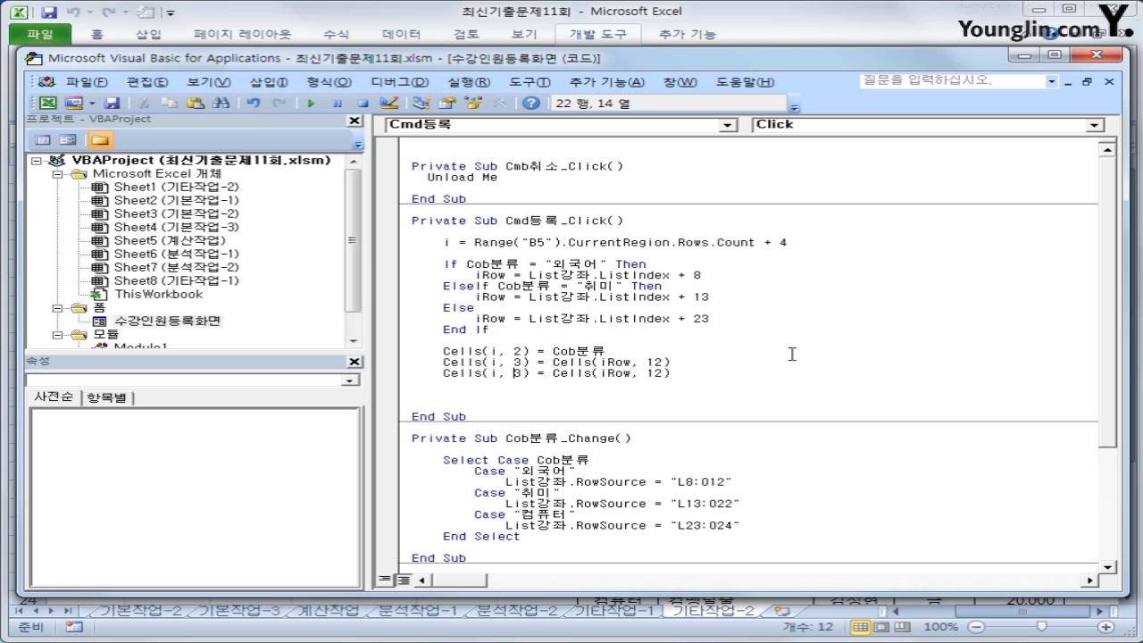
key(Delete)
text(4)
key(End)
key(Left)
key(BackSpace)
text(3)
key(End)
Step: Duplicate the Cells(i, 3) statement below the Cells(i, 4) line and change the copy to Cells(i, 5) = Cells(iRow, 14)
key(Return)
key(ctrl+v)
key(Left)
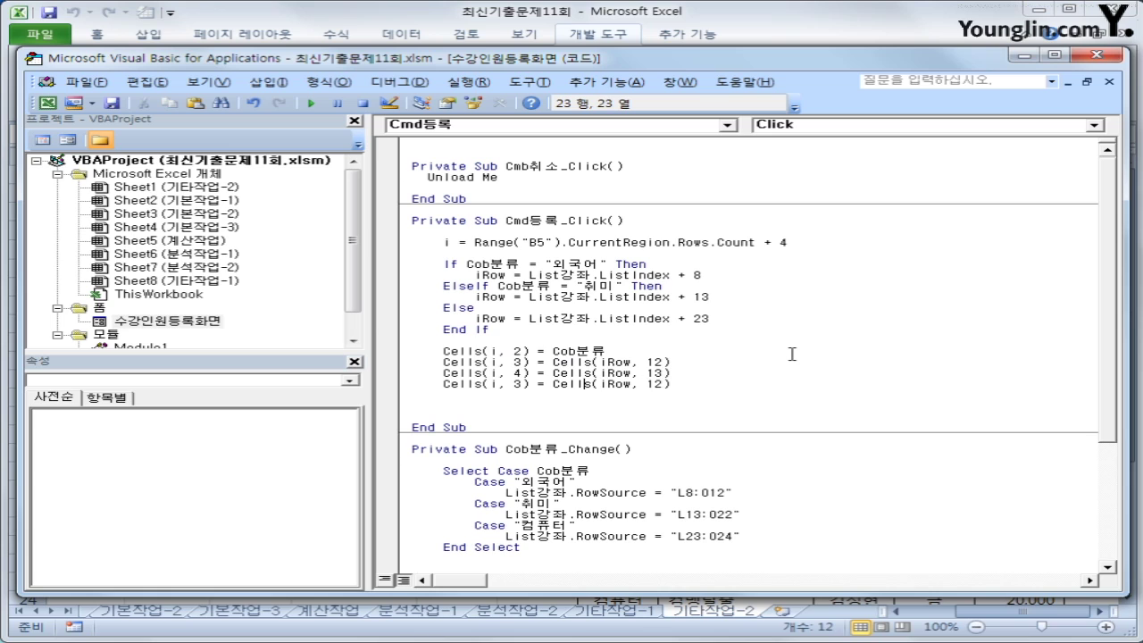
key(Delete)
text(5)
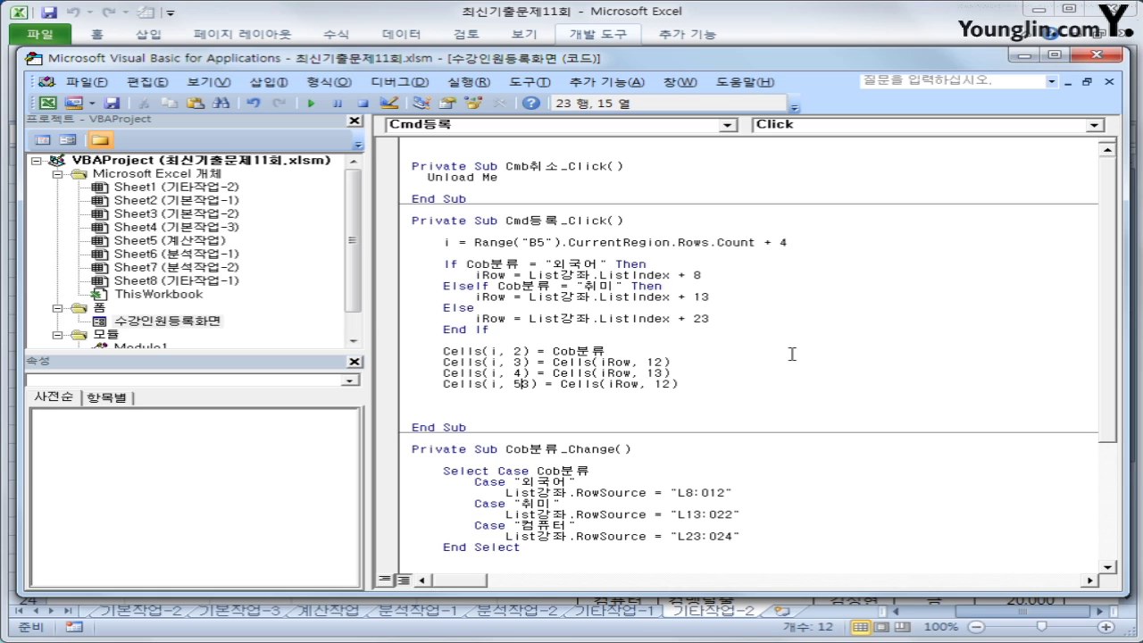
key(End)
key(Left)
key(Left)
key(Delete)
text(4)
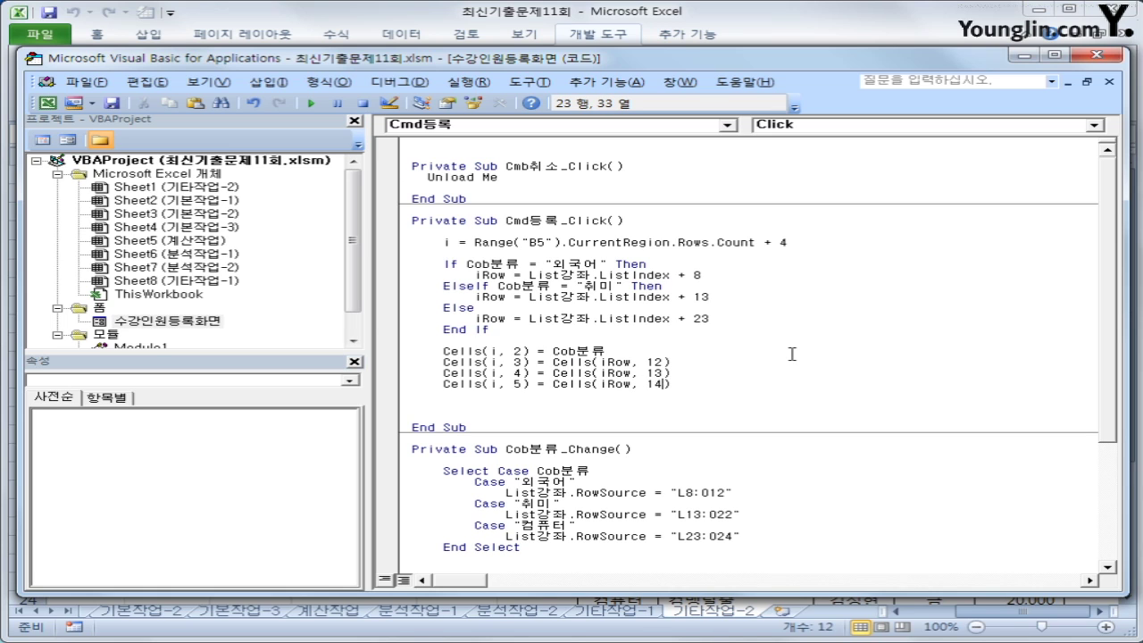
Step: Add another copy of the Cells(i, 3) statement below the Cells(i, 5) line, changed to Cells(i, 6) = Cells(iRow, 15)
key(End)
key(Return)
key(ctrl+v)
key(Left)
key(Left)
key(Left)
key(Left)
key(Left)
key(Left)
key(Left)
key(Left)
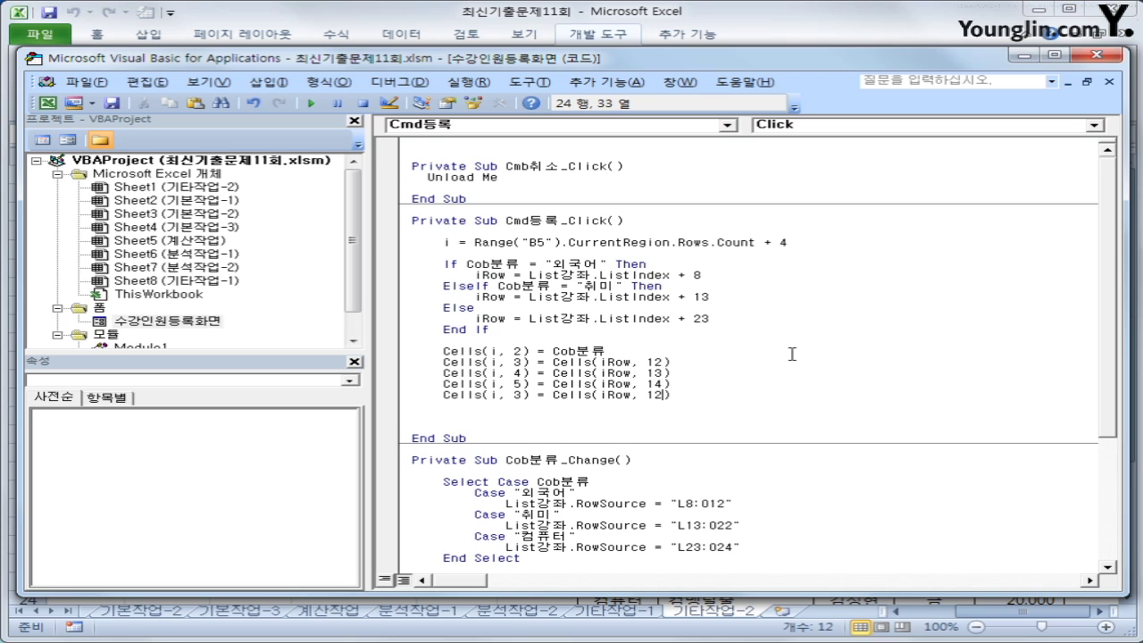
key(Left)
key(Left)
key(Left)
key(Left)
key(Left)
key(Left)
key(Left)
key(Left)
key(Left)
key(Left)
key(Left)
key(Left)
key(Delete)
text(6)
key(End)
key(Left)
key(Left)
key(Delete)
text(5)
Step: Add the statement Cells(i, 7) = Text정원.Value below the Cells(i, 6) line
key(End)
key(Return)
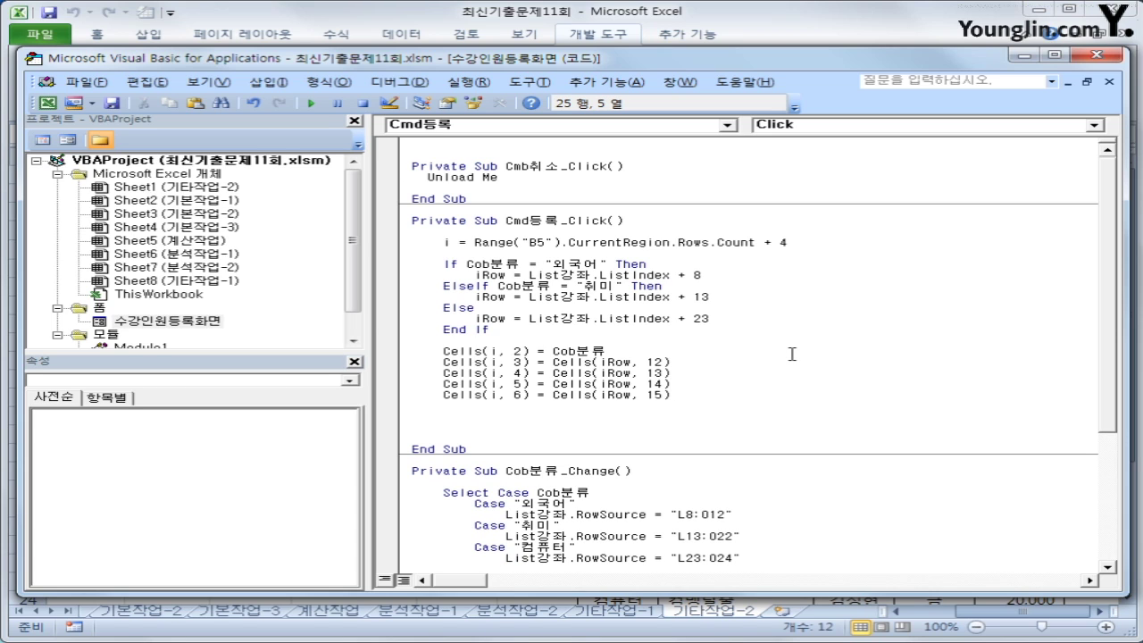
text(cells(i)
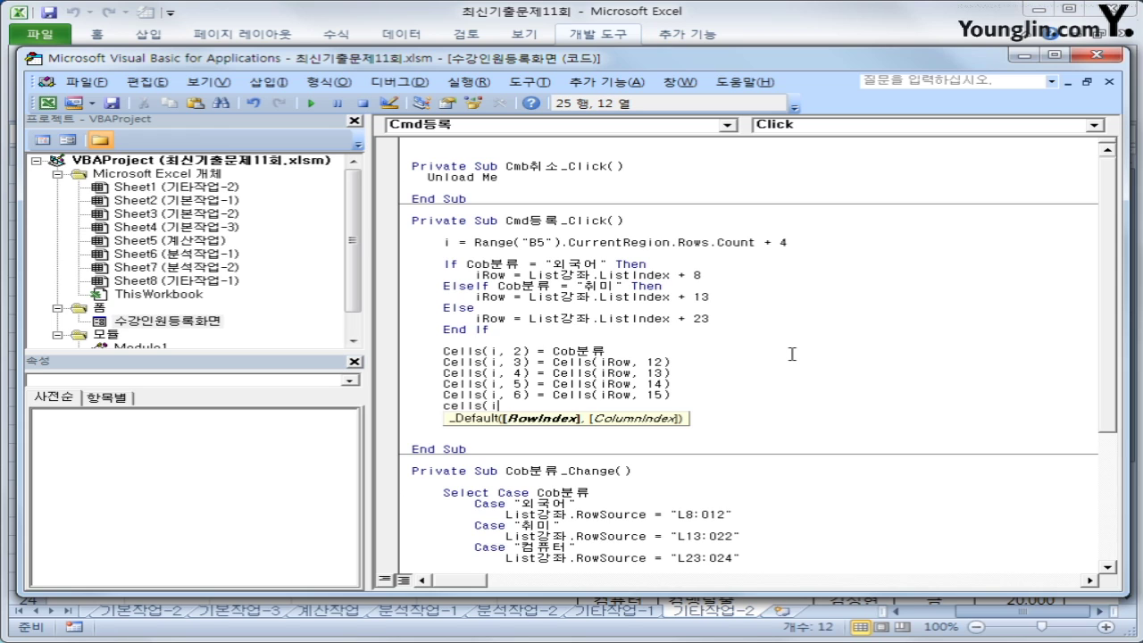
text(,7) )
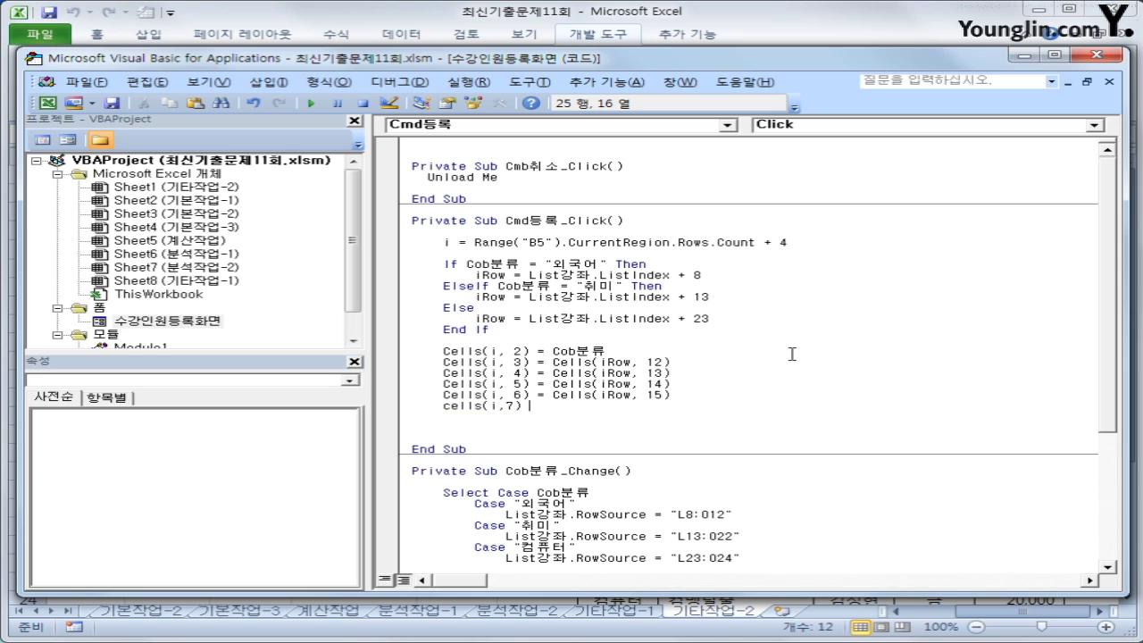
text(= text정원.ㅍ)
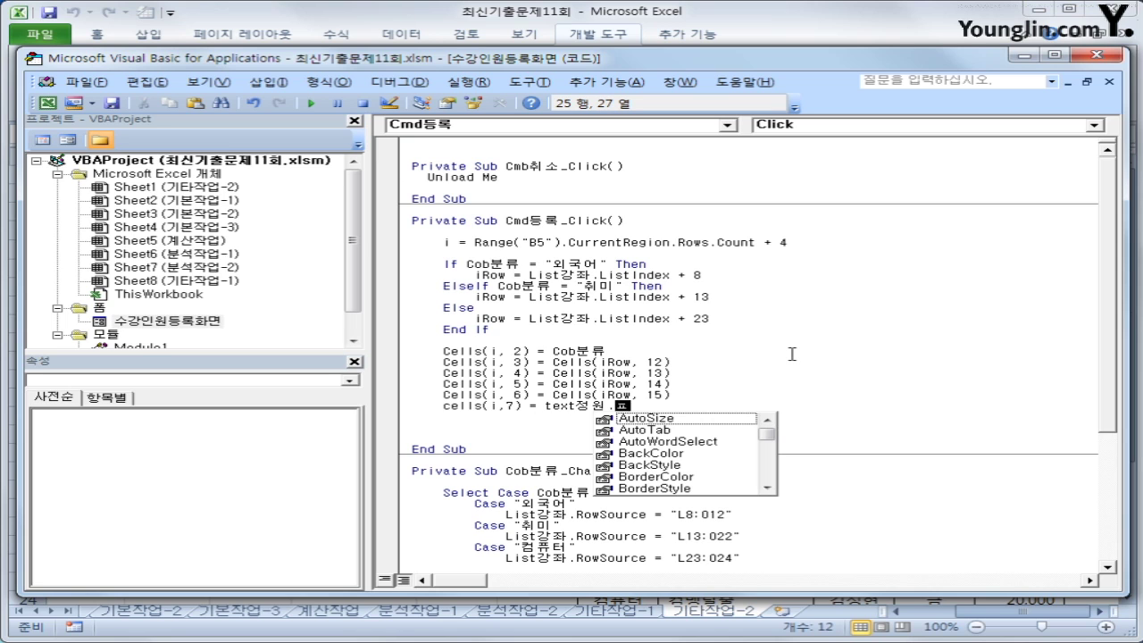
text(va)
key(Return)
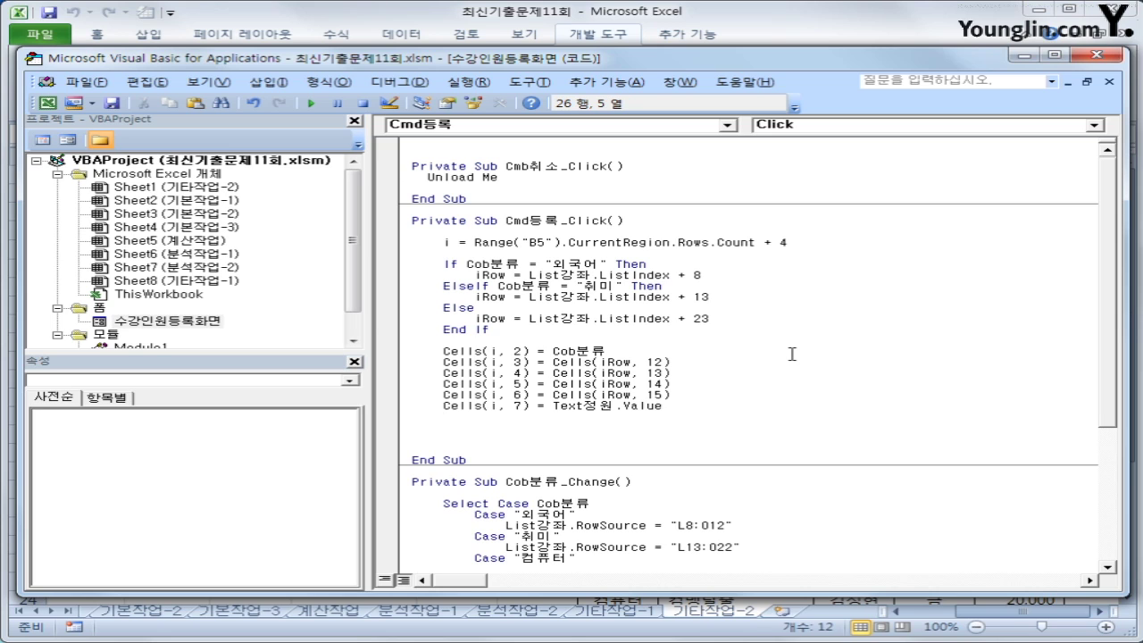
Step: Add the total fee statement Cells(i, 8) = Cells(i, 7) * Cells(i, 6) below the Cells(i, 7) line
text(cells()
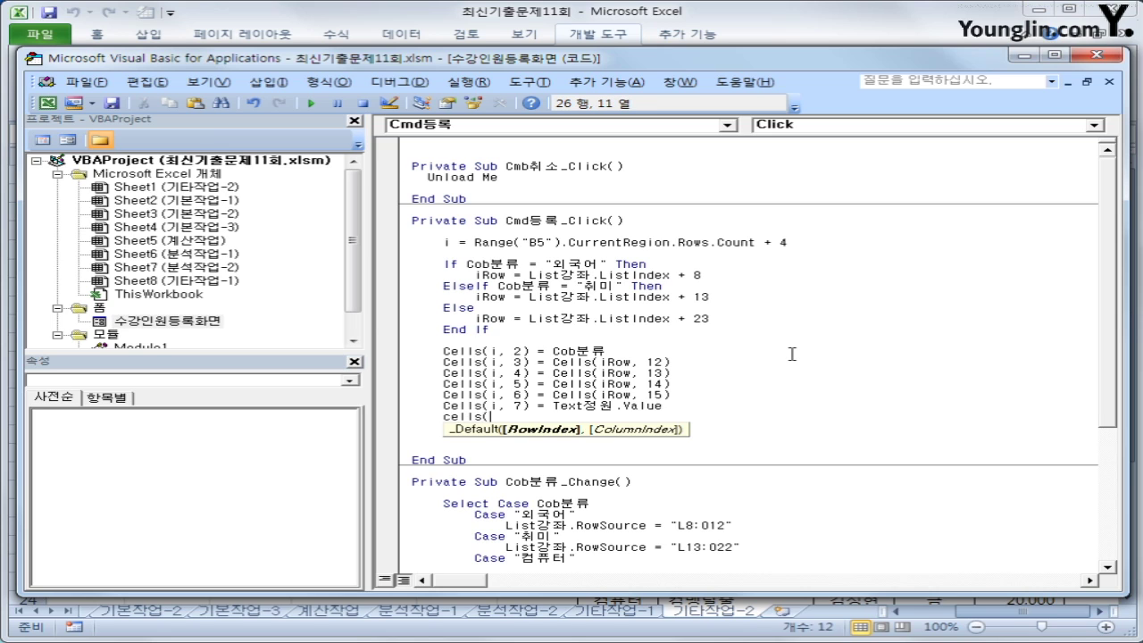
text(i,8) = )
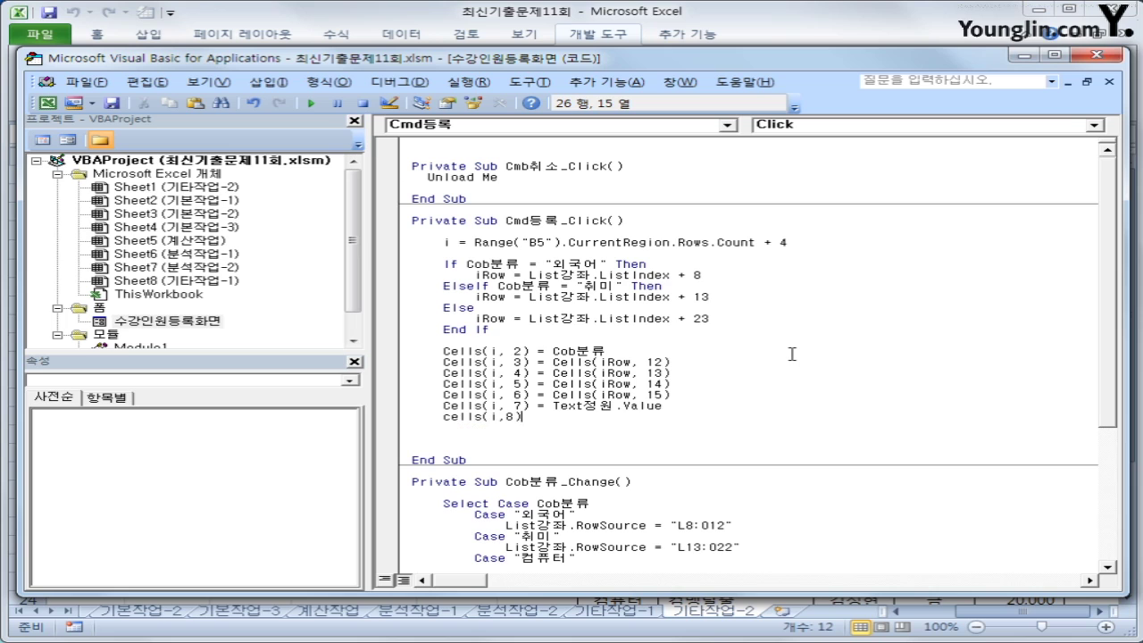
text(cells(i,7) + cells(i,)
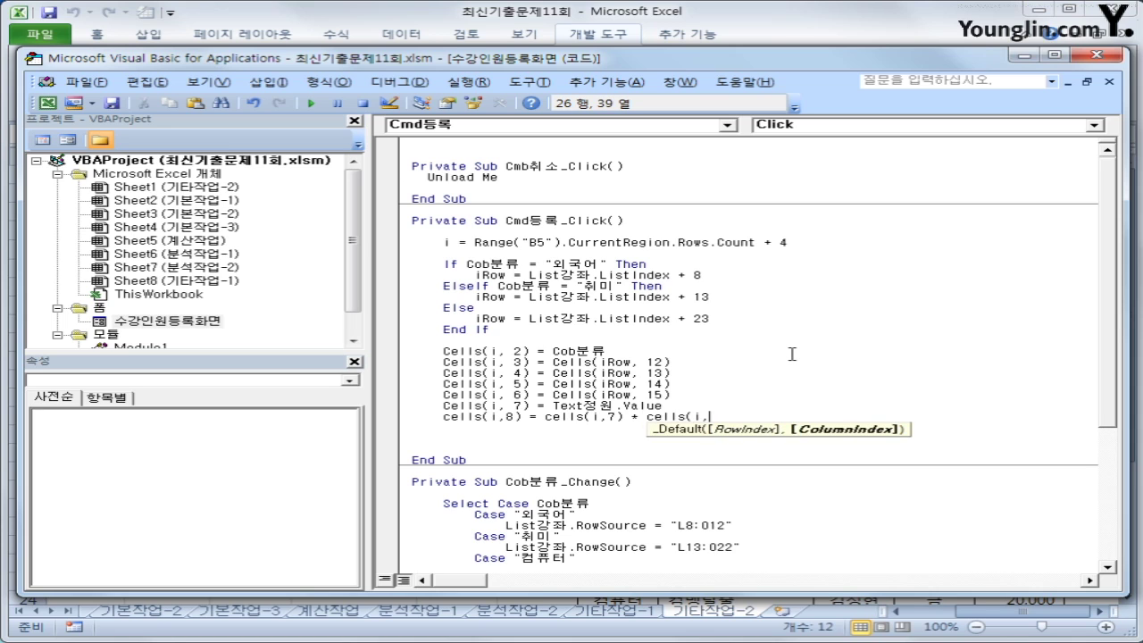
text(6))
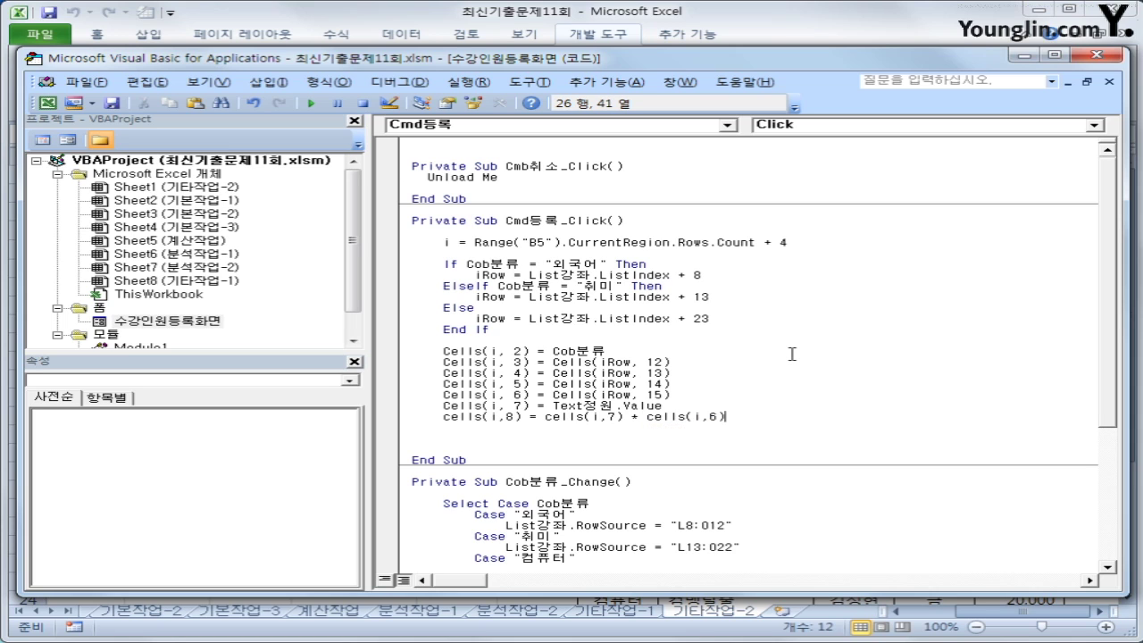
key(Return)
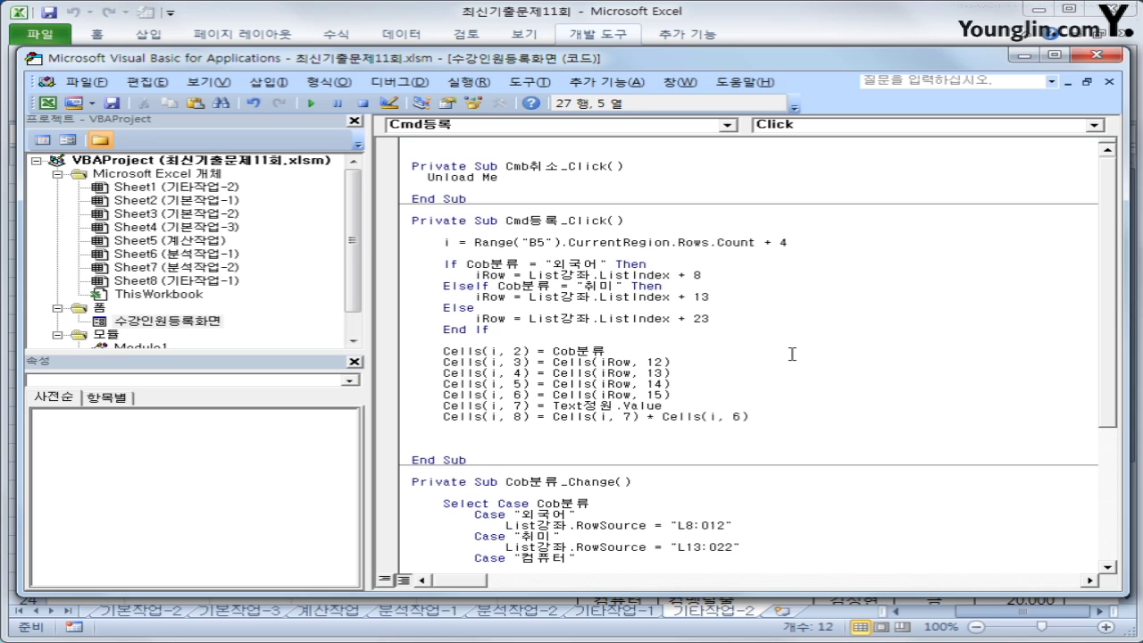
key(Down)
Step: Close the code editor and compare the [표1] headers in row 5 with the reference table headers in row 7
click(1095, 55)
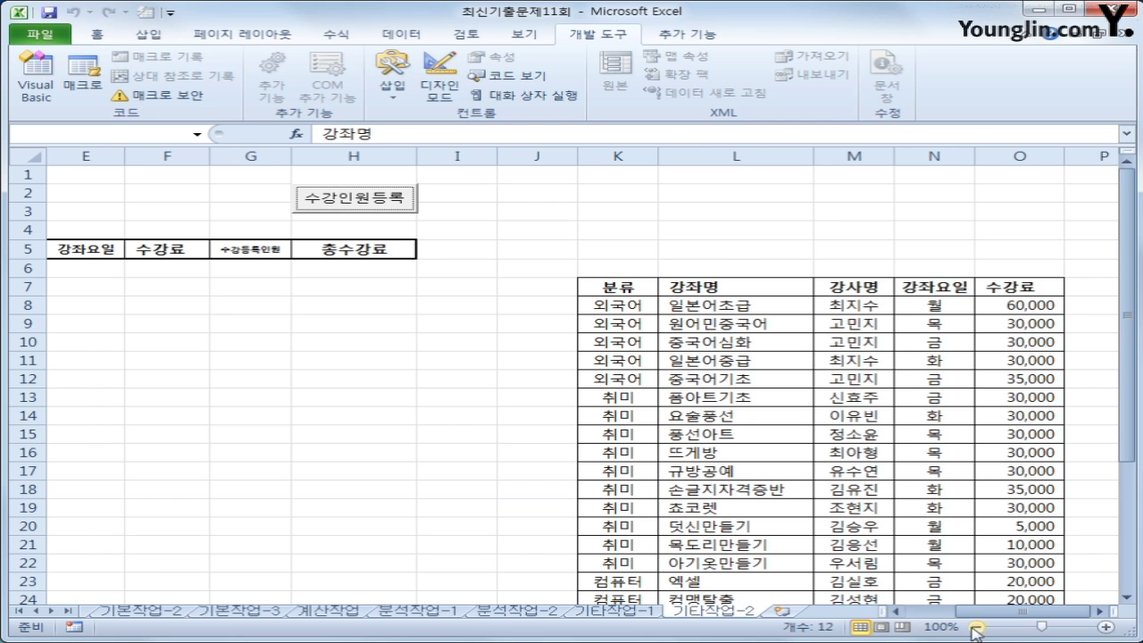
click(895, 611)
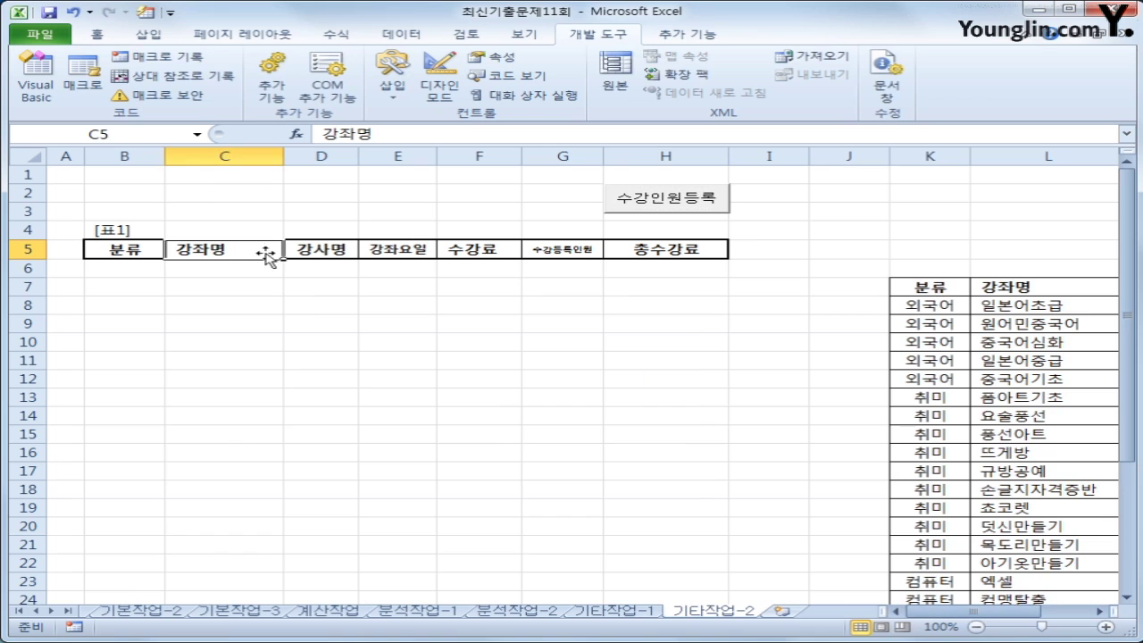
click(321, 249)
drag(977, 616, 1008, 616)
click(1013, 287)
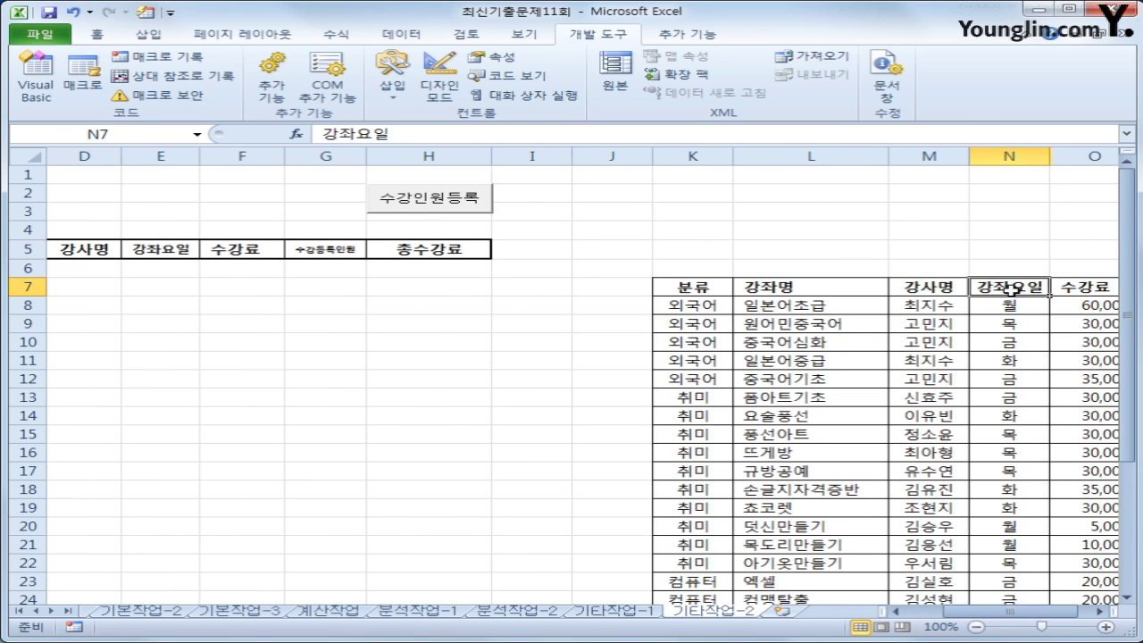
click(1075, 286)
click(308, 250)
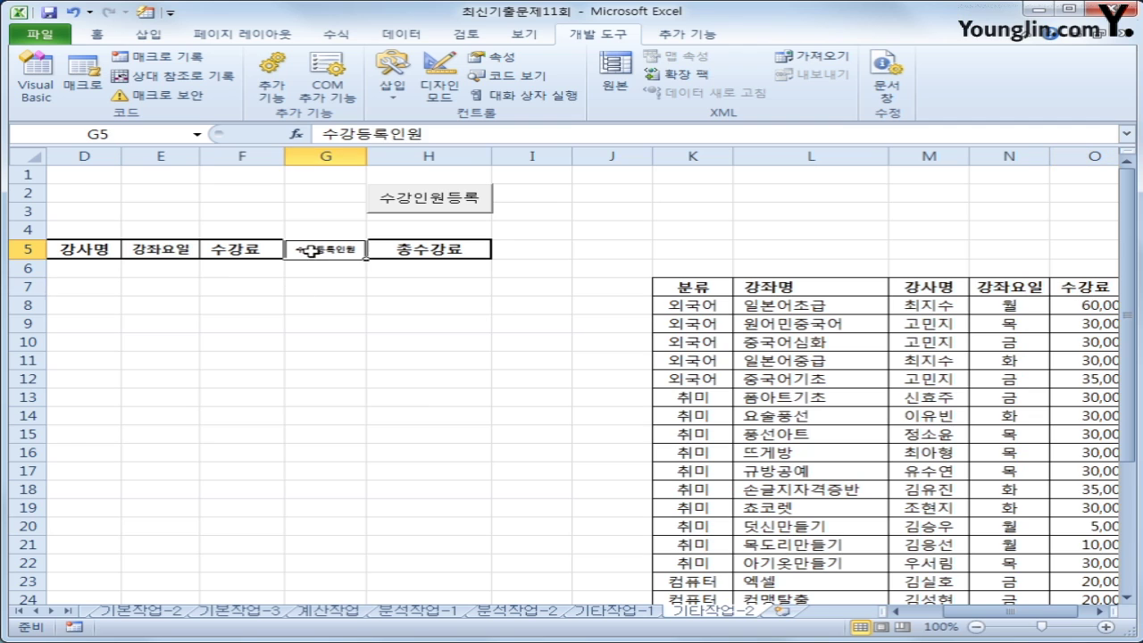
Step: Open the 수강인원등록 form, register the 외국어 course 일본어초급 with 수강인원 3, and close the form
click(433, 207)
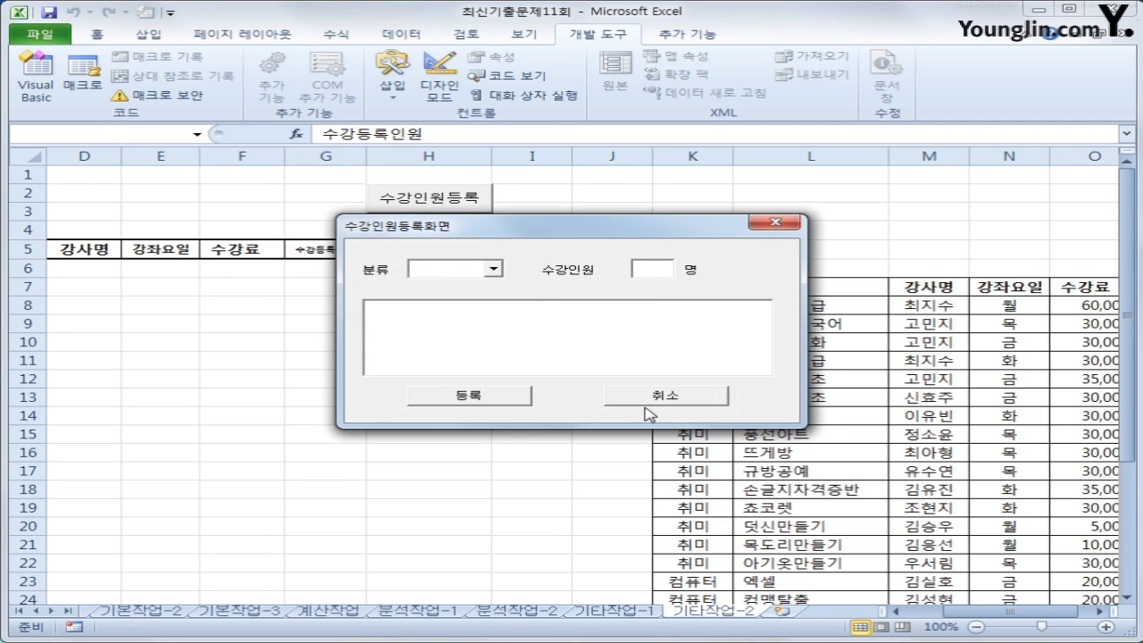
drag(545, 231, 672, 246)
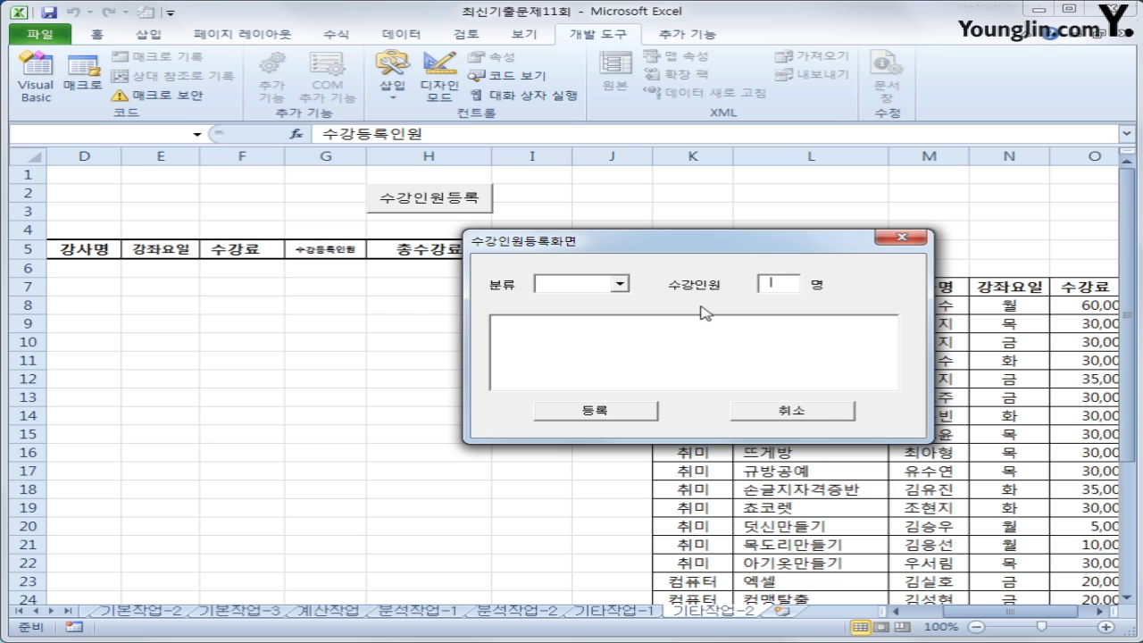
click(616, 284)
click(619, 304)
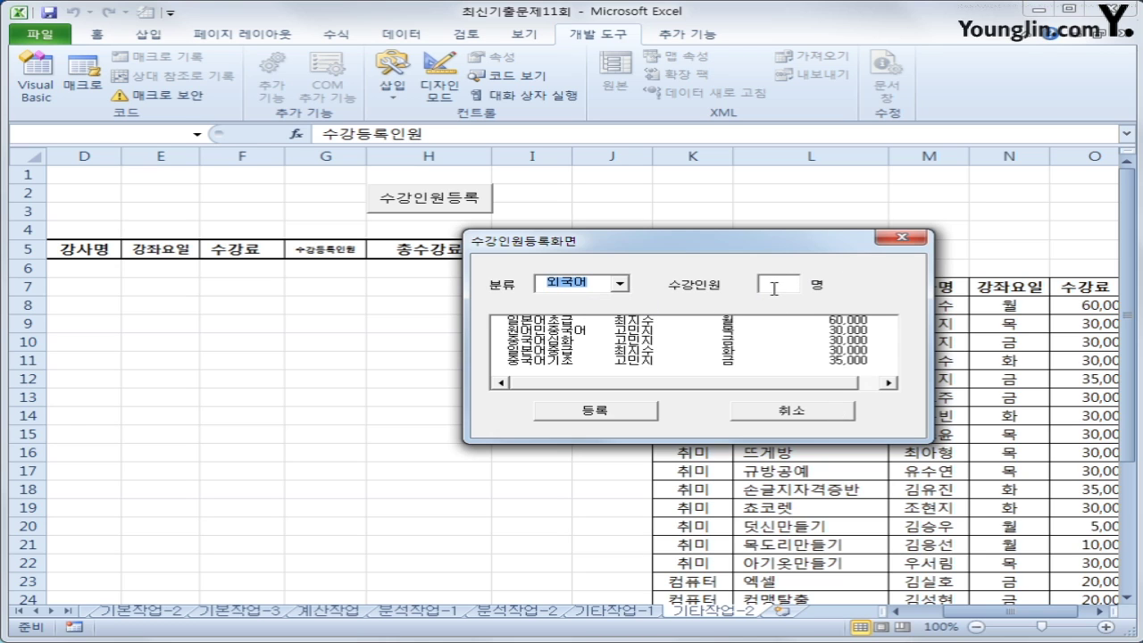
click(772, 284)
text(3)
click(614, 324)
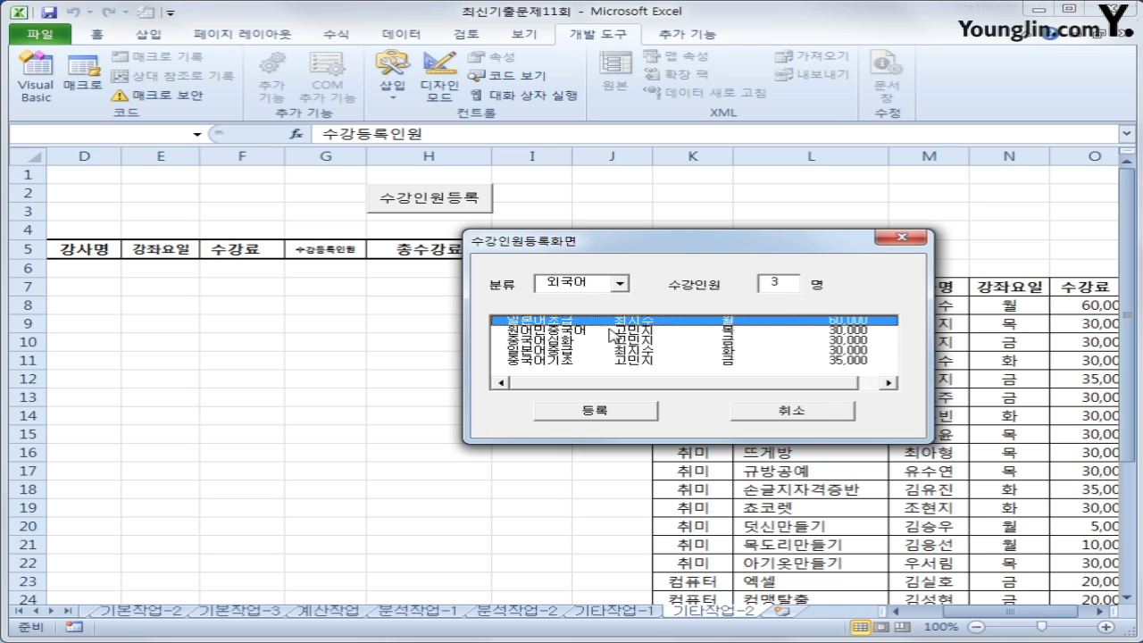
click(627, 414)
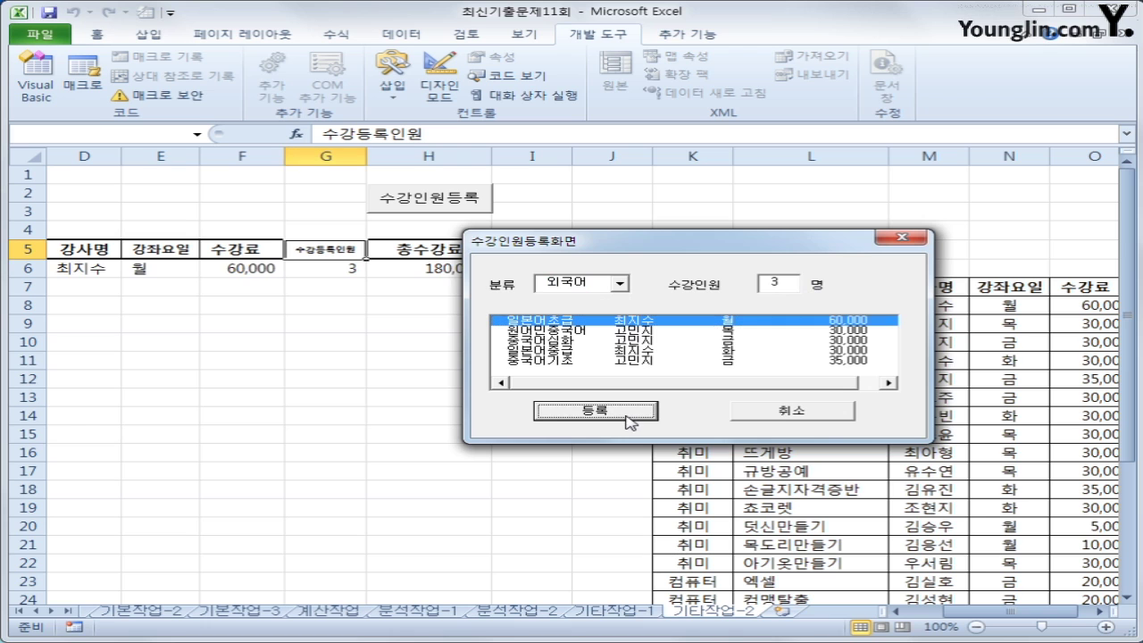
click(775, 420)
Step: Examine the 수강등록인원 and 총수강료 values in the newly registered row 6 of [표1]
mouse_move(960, 614)
mouse_down()
mouse_move(931, 616)
mouse_move(966, 616)
mouse_up()
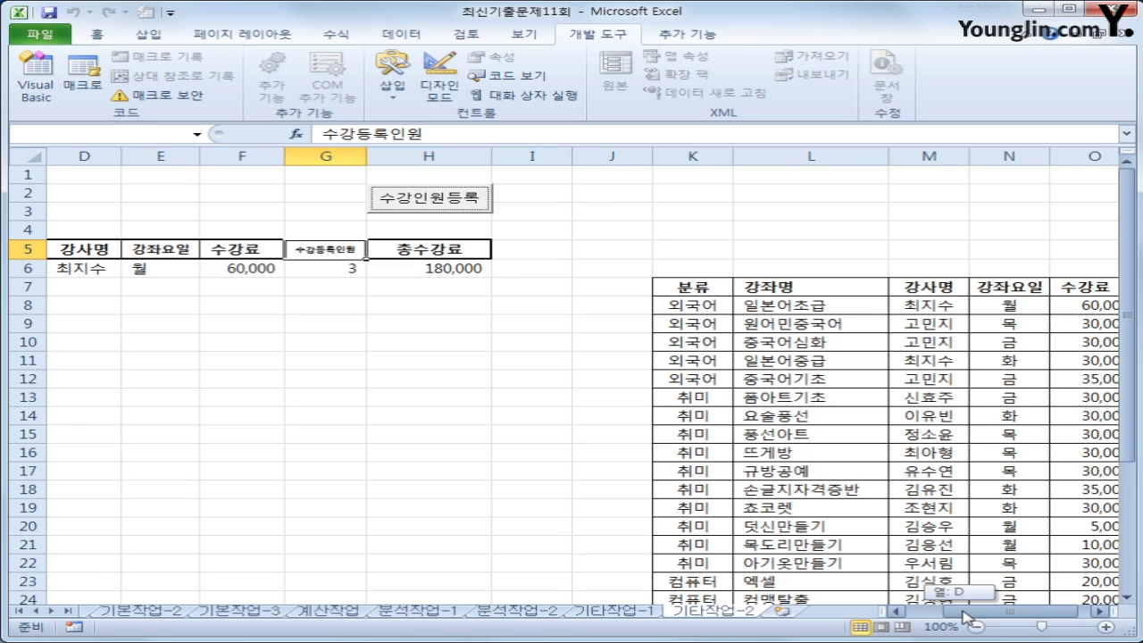
drag(966, 616, 967, 616)
click(350, 271)
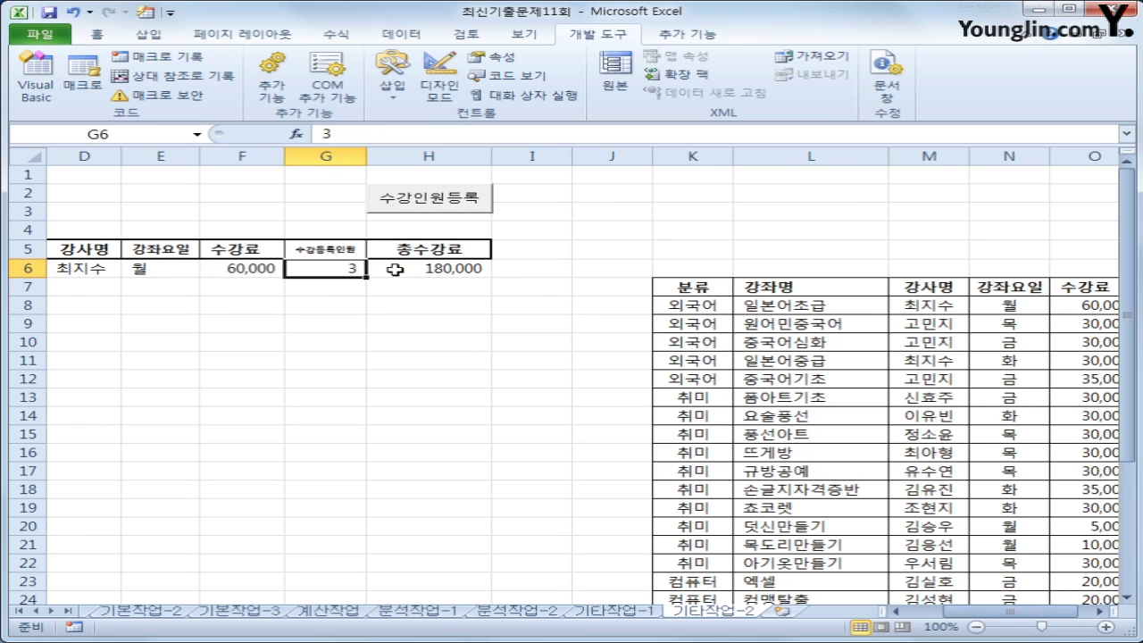
click(394, 271)
Step: Reopen the 수강인원등록 form, register the 취미 course 요술풍선 with 수강인원 5, and close the form
click(432, 198)
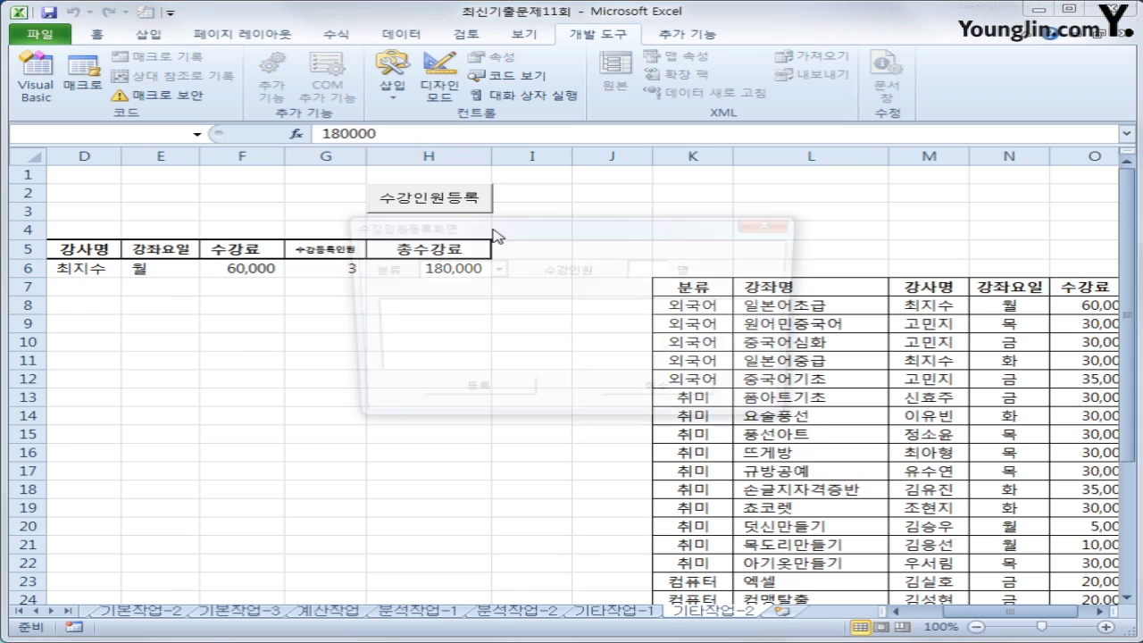
click(493, 268)
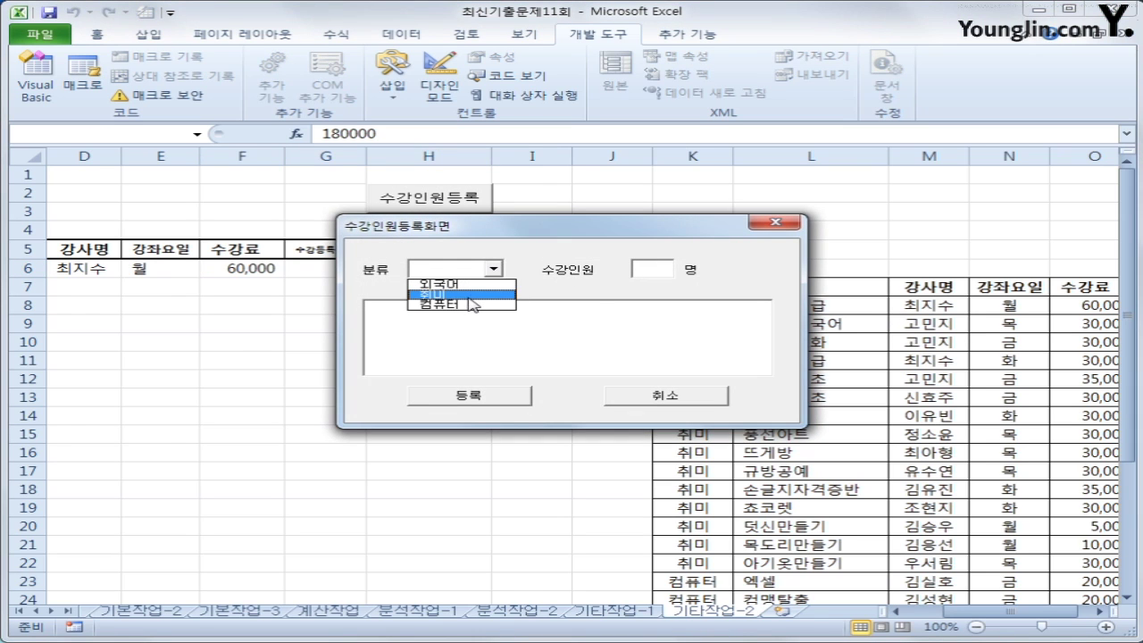
click(468, 295)
click(441, 315)
click(661, 274)
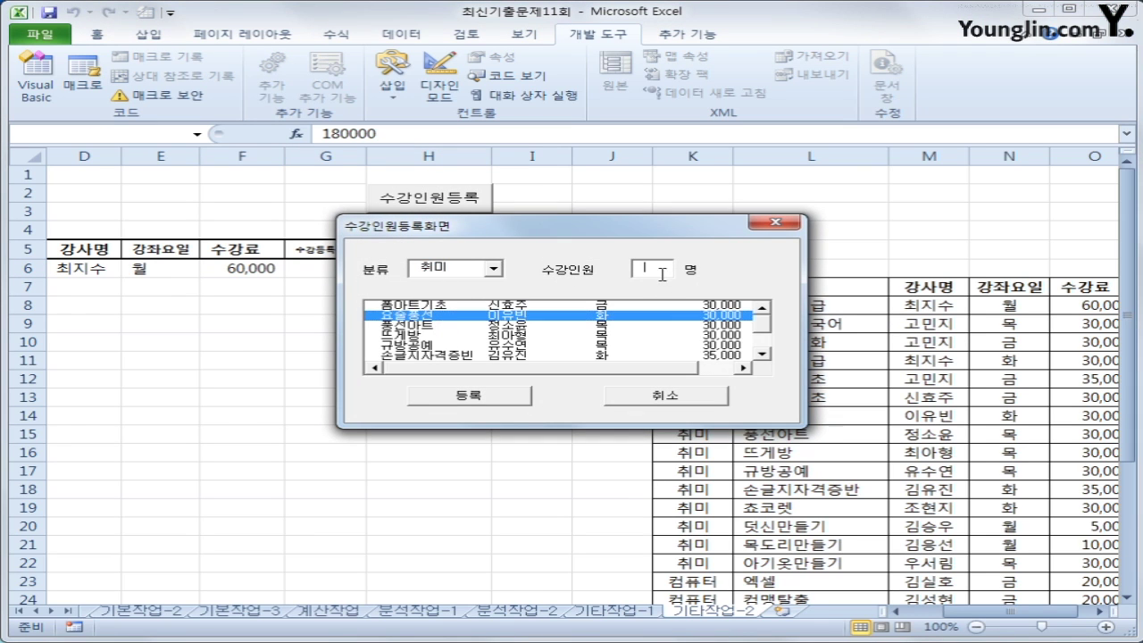
text(5)
click(509, 399)
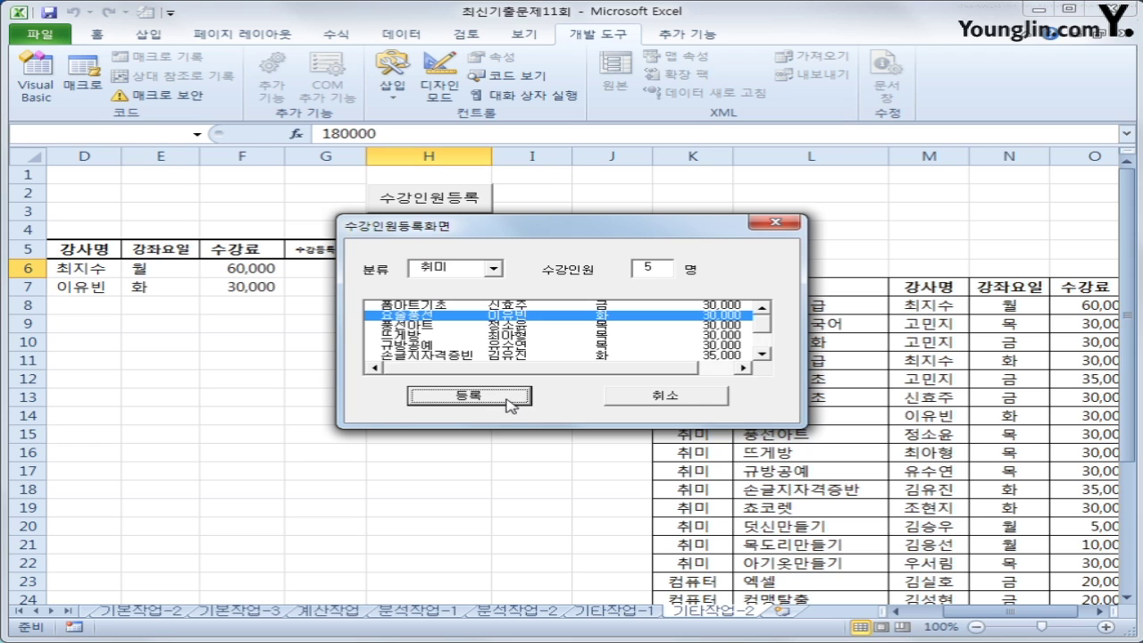
click(708, 404)
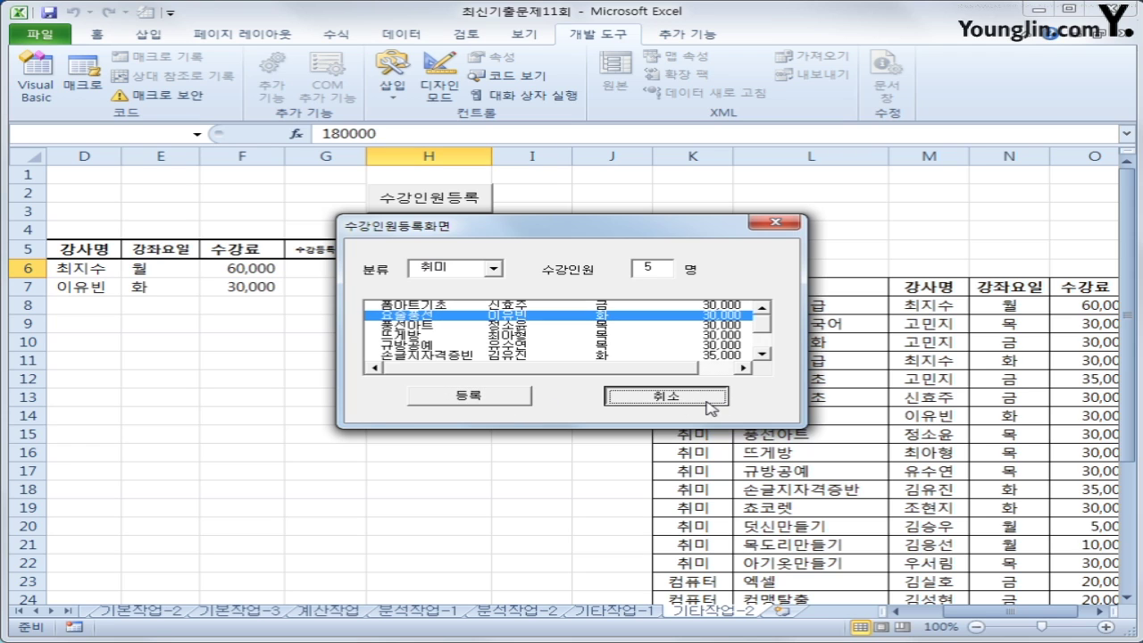
Step: Compare the 요술풍선 row of the reference table with the entry registered in row 7 of [표1]
click(852, 418)
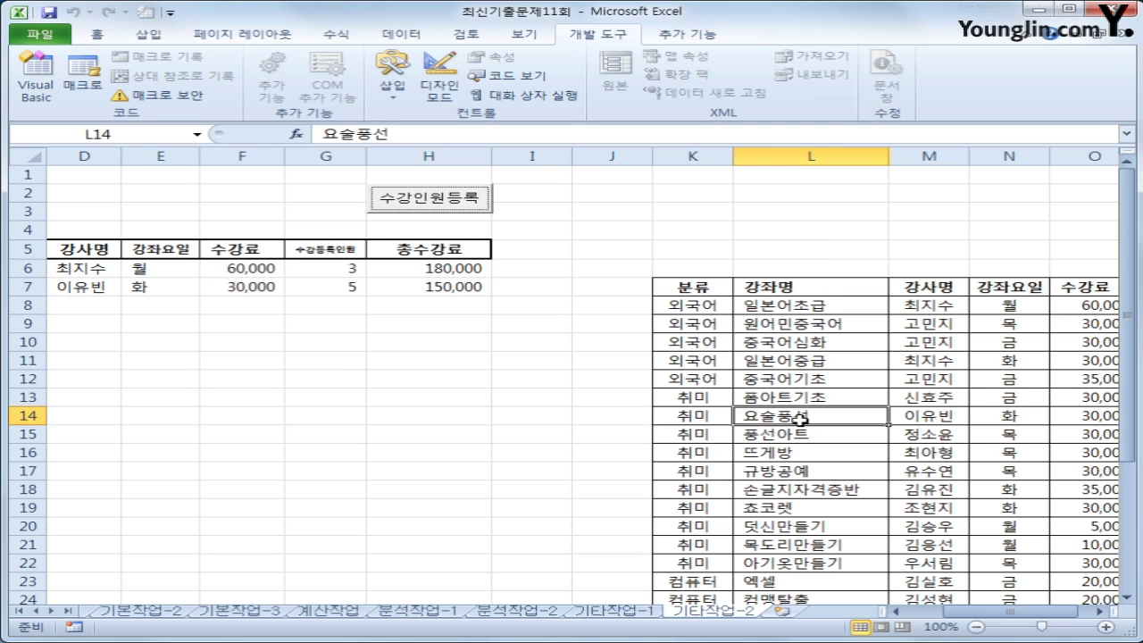
drag(853, 419, 1054, 423)
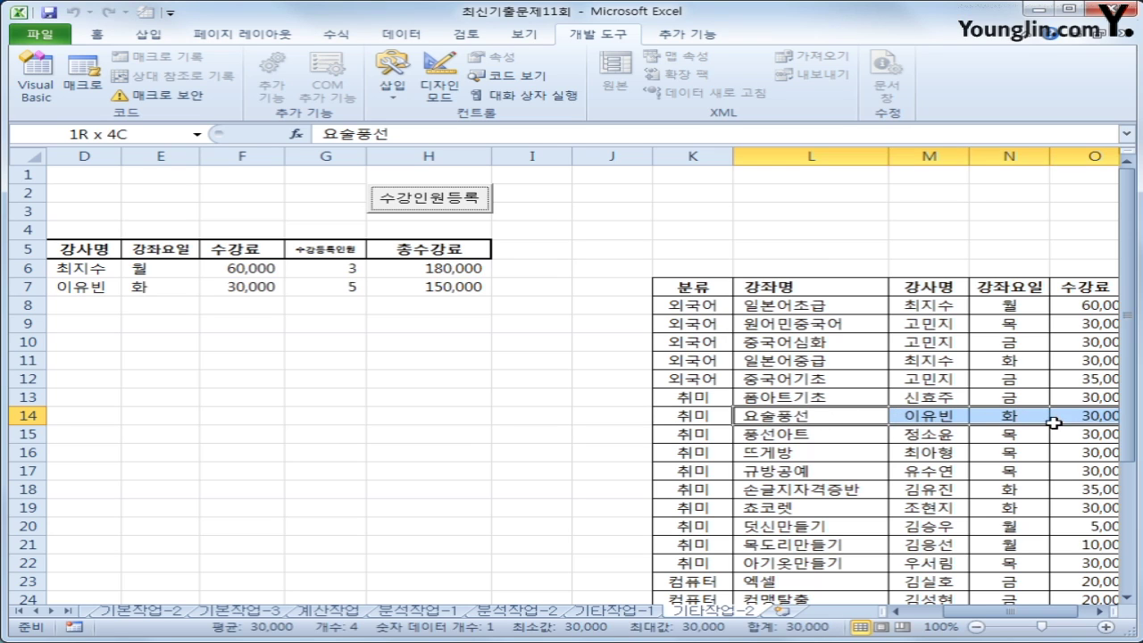
click(471, 437)
click(899, 611)
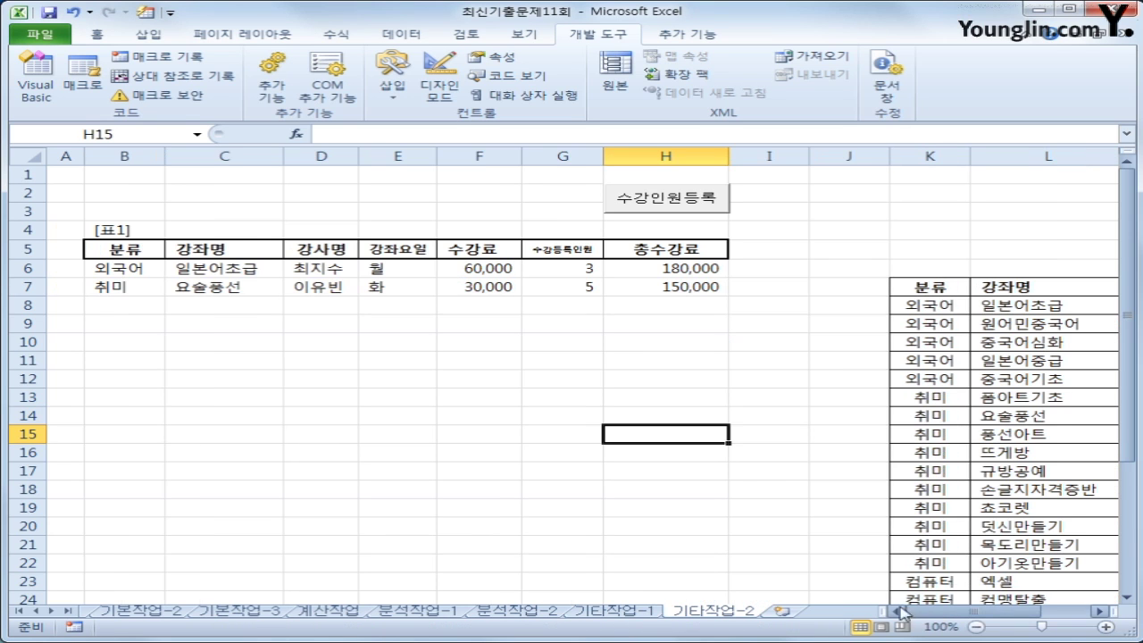